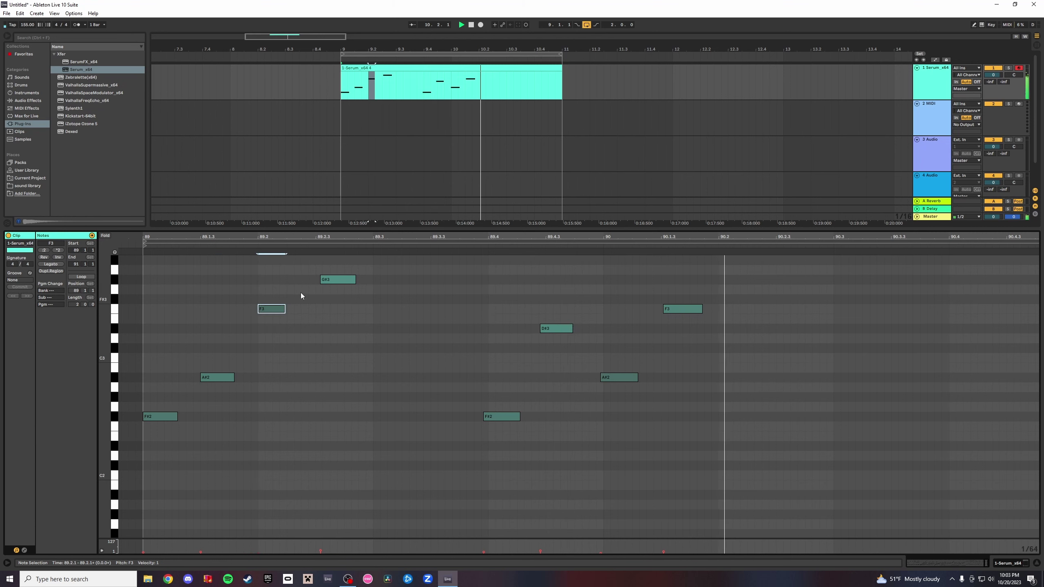
Tighten the melody's timing by shifting the G#3 note earlier and nudging the F#2, D#3, A#2 and F3 notes of the second phrase.
drag(329, 281, 321, 281)
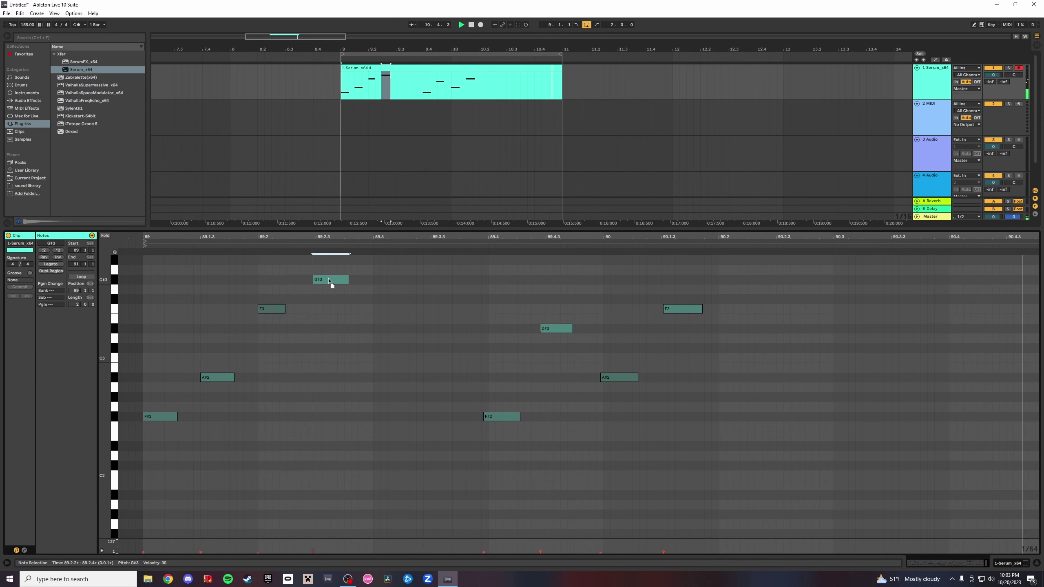
click(498, 418)
drag(497, 418, 502, 419)
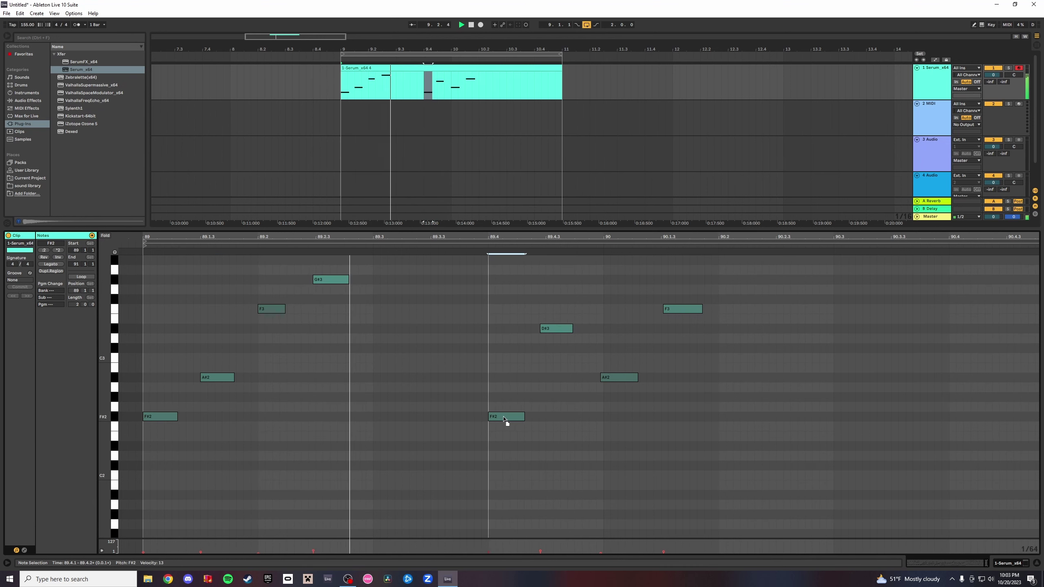
drag(555, 331, 557, 332)
drag(613, 380, 611, 381)
drag(673, 311, 673, 312)
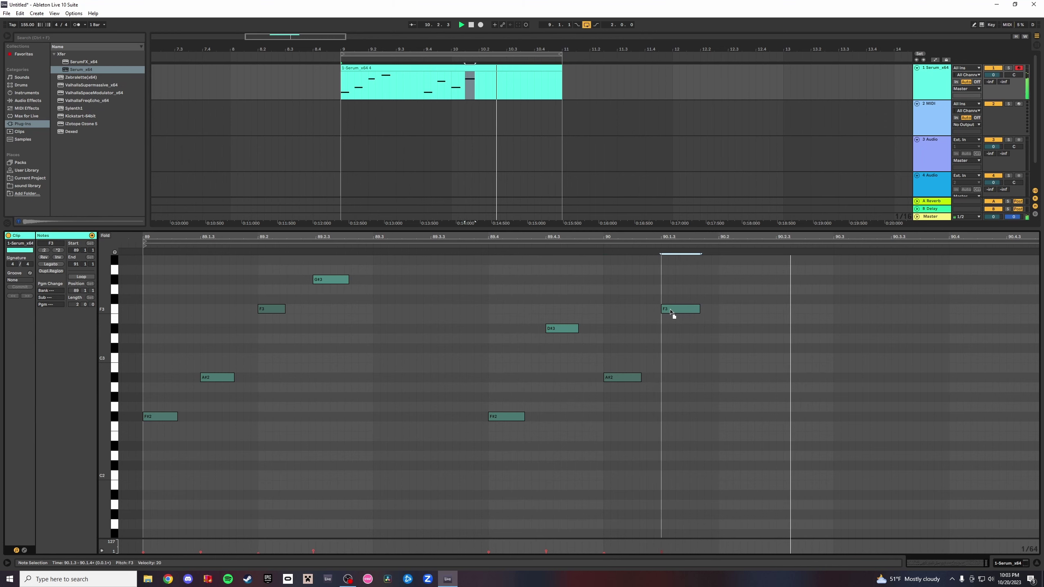
Open the effects section of the Serum instrument on the first track, enable the Flanger and increase its phase.
click(1037, 563)
double_click(932, 69)
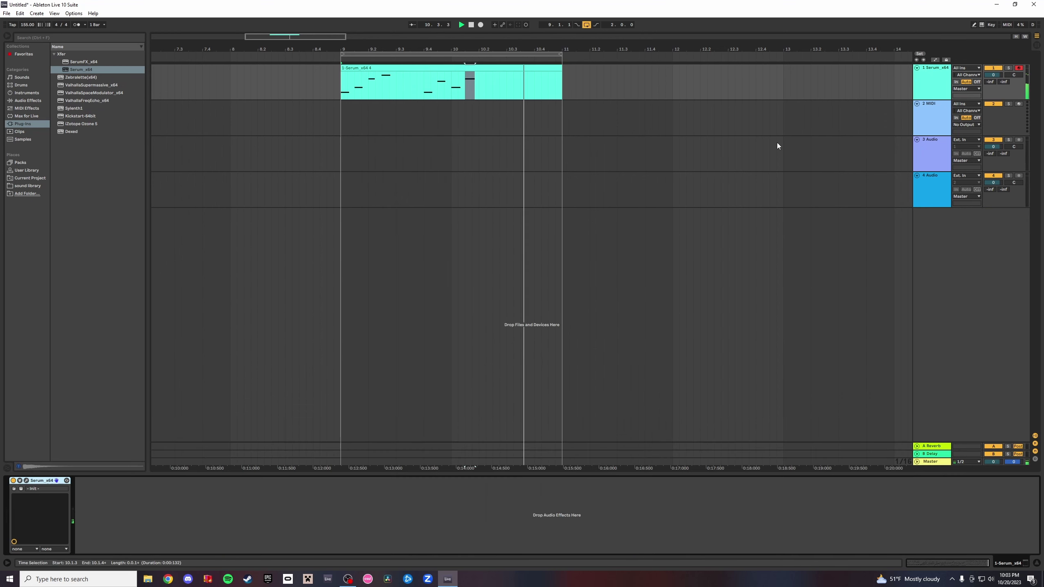
click(27, 480)
click(471, 114)
click(390, 162)
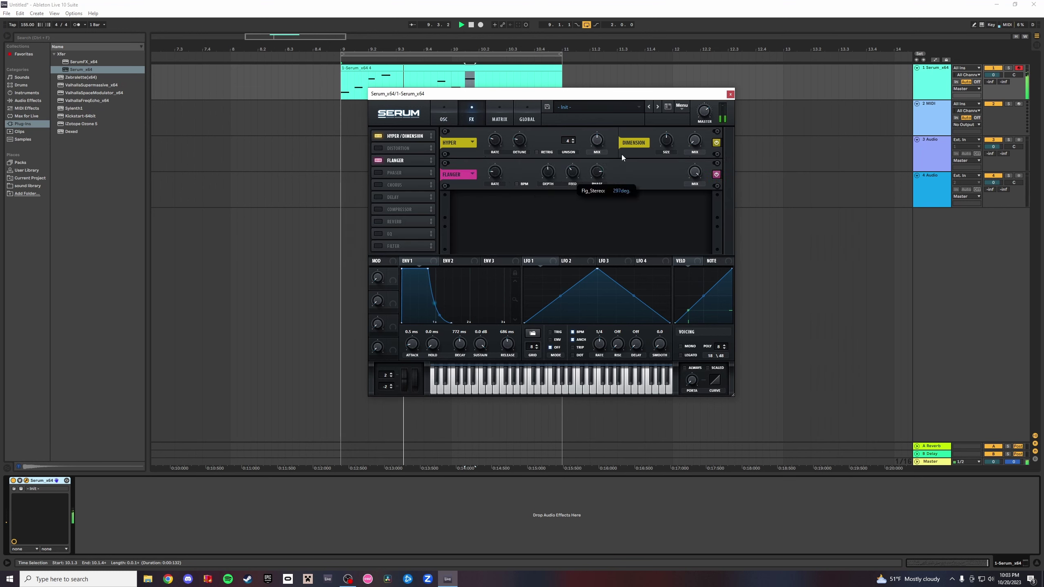
Enable the Chorus effect in Serum and adjust its depth and filter settings.
click(390, 185)
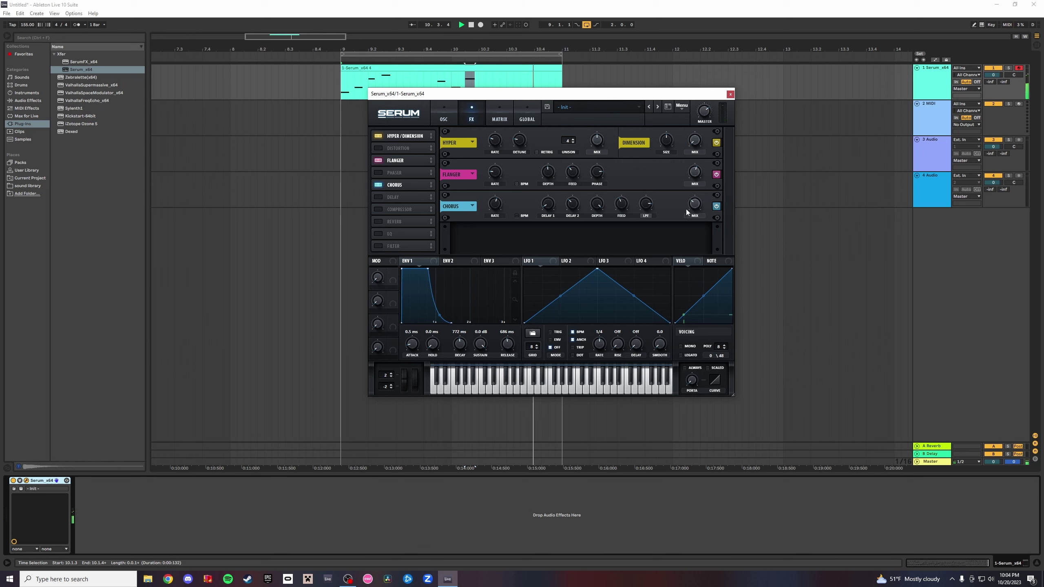
drag(595, 208, 642, 217)
drag(644, 212, 592, 208)
Enable the Delay with a 1/2 time on one channel, reshape its filter and set its feedback to about 50%.
click(401, 198)
drag(611, 234, 598, 241)
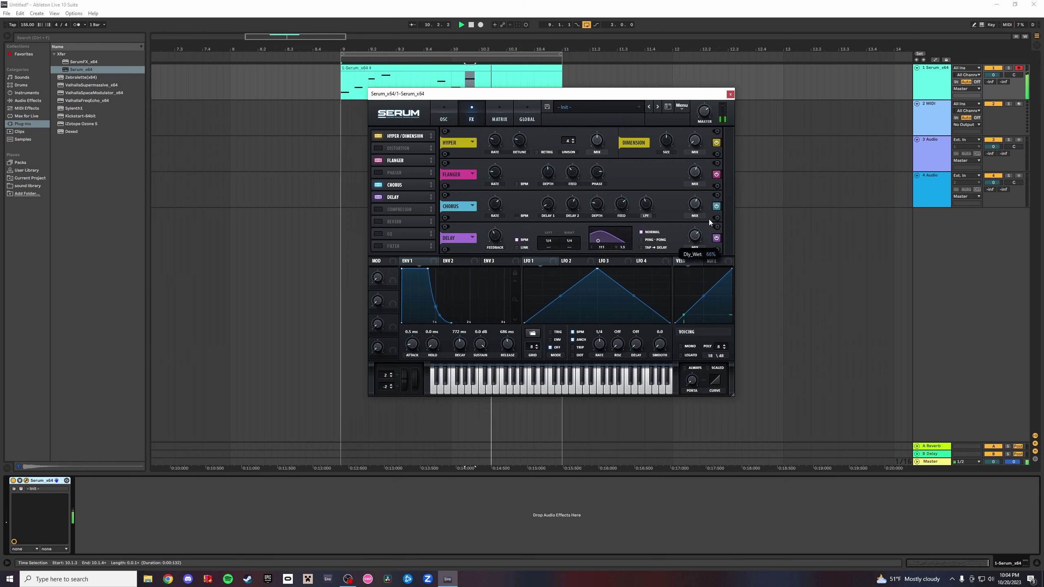
drag(569, 241, 604, 244)
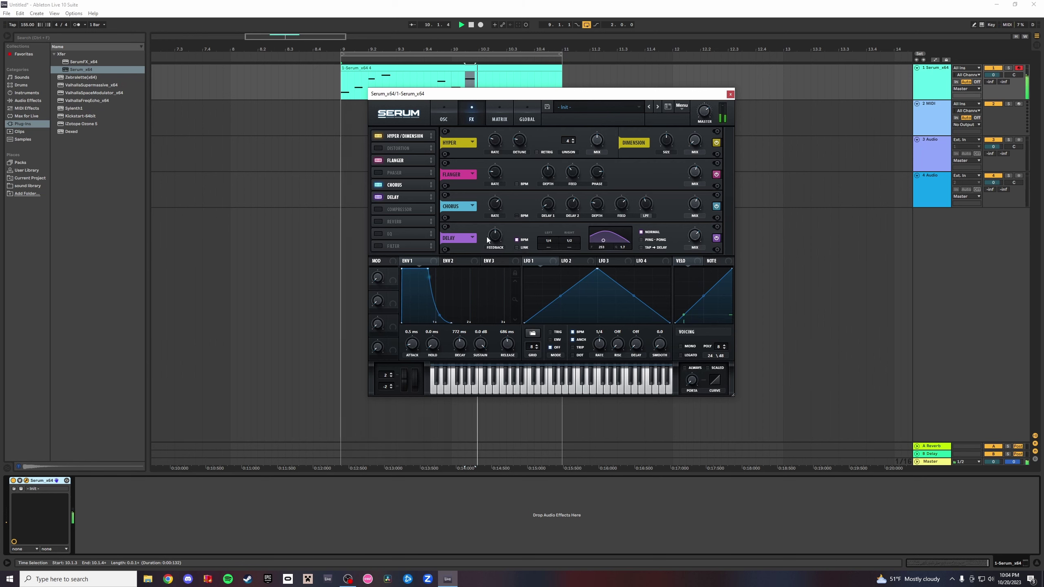
drag(497, 239, 494, 242)
drag(493, 244, 502, 235)
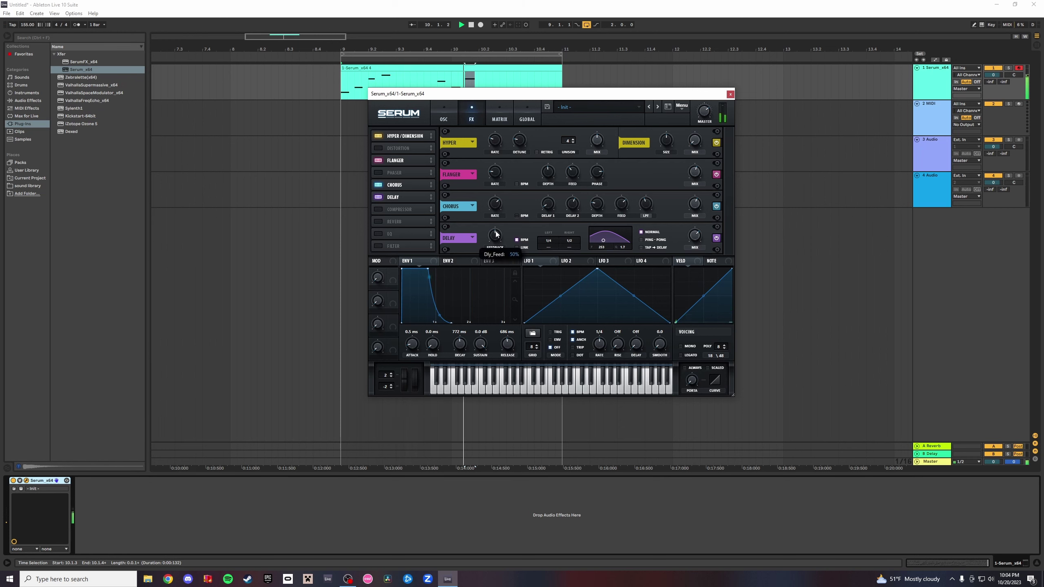
Enable the Reverb in Plate mode, adjust its mix and width, and enable the EQ effect.
click(378, 221)
scroll(427, 224, down, 2)
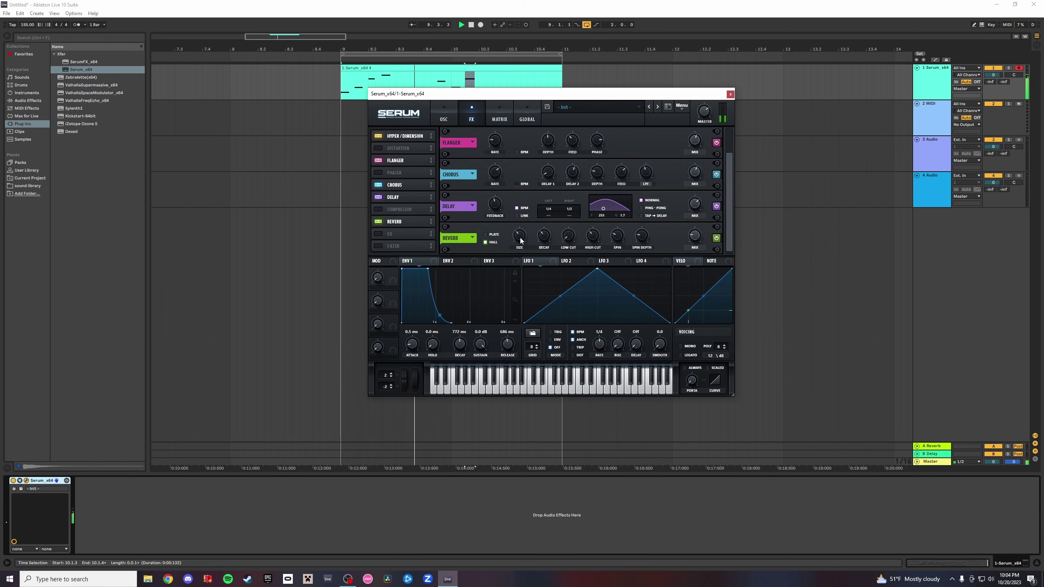
click(488, 235)
drag(695, 236, 645, 229)
mouse_move(702, 122)
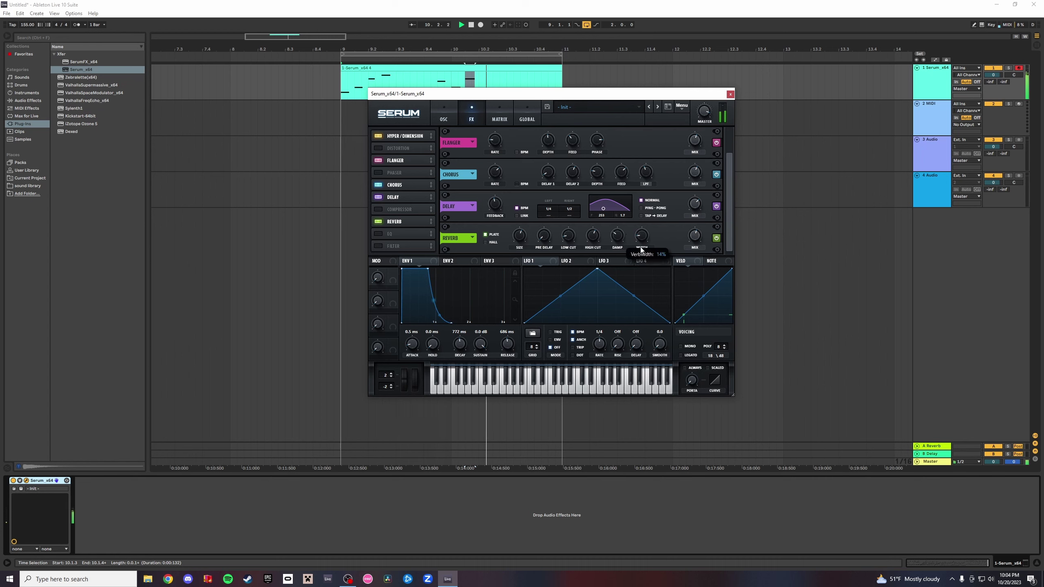
mouse_move(574, 247)
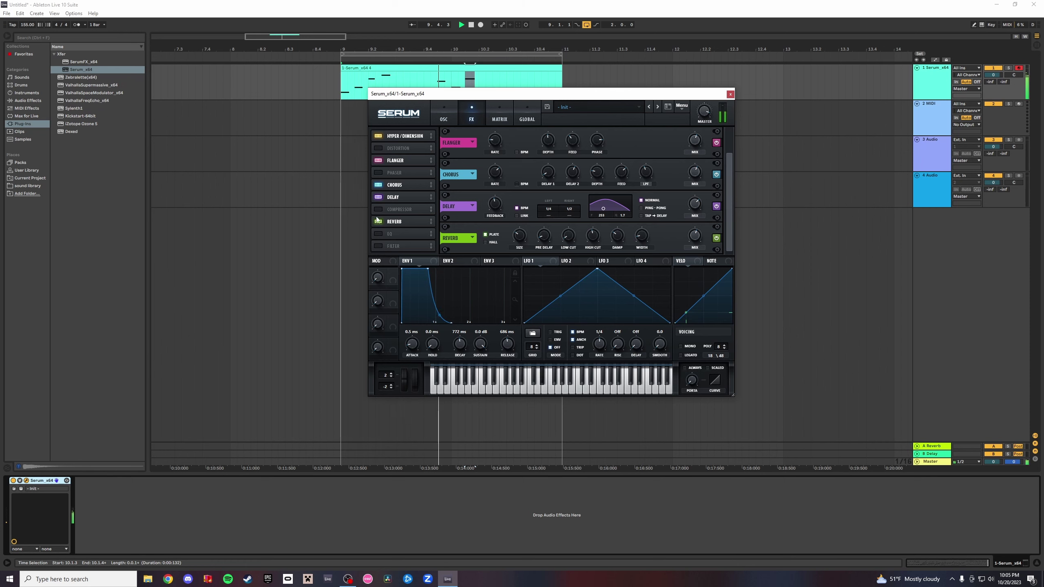
click(377, 234)
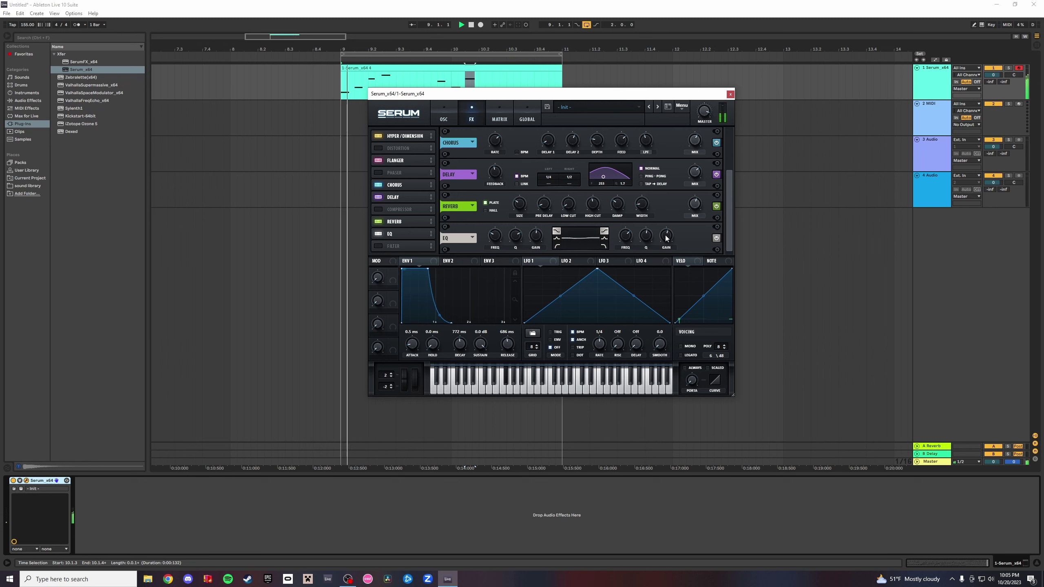
Try the Sync and Bend warp modes on oscillator A with varying warp amounts.
click(443, 119)
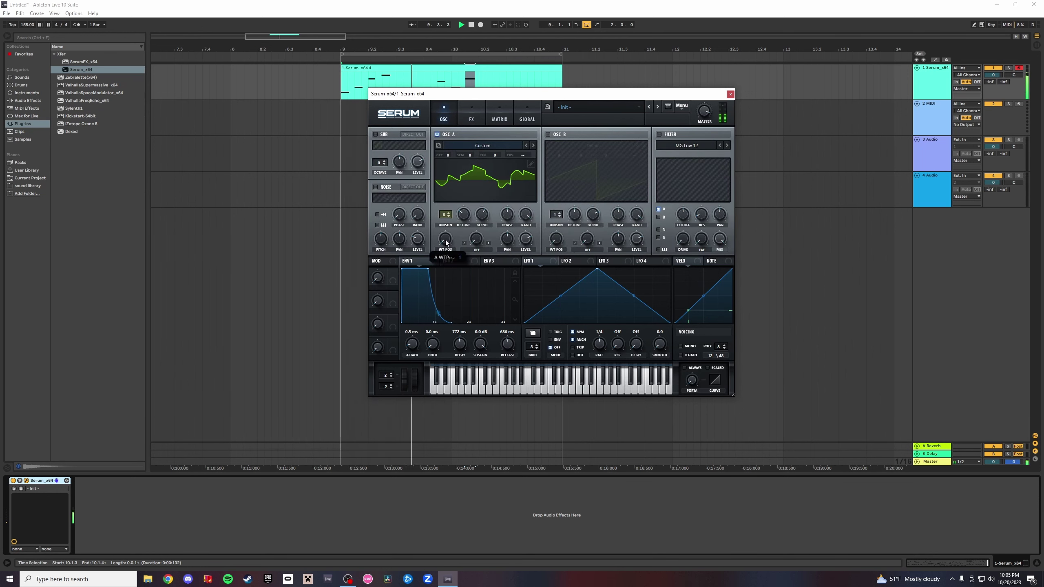
mouse_move(478, 244)
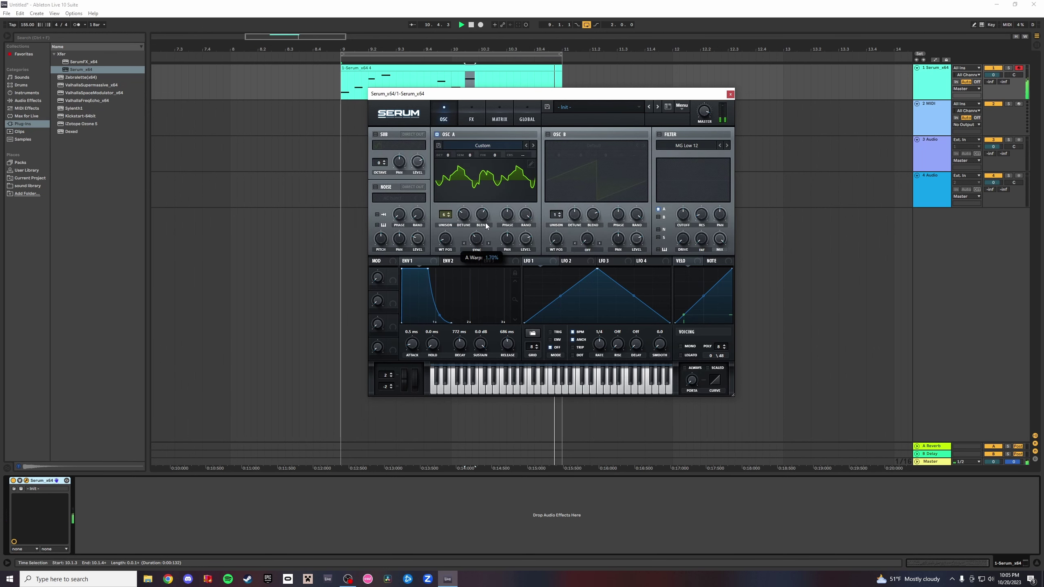
click(488, 243)
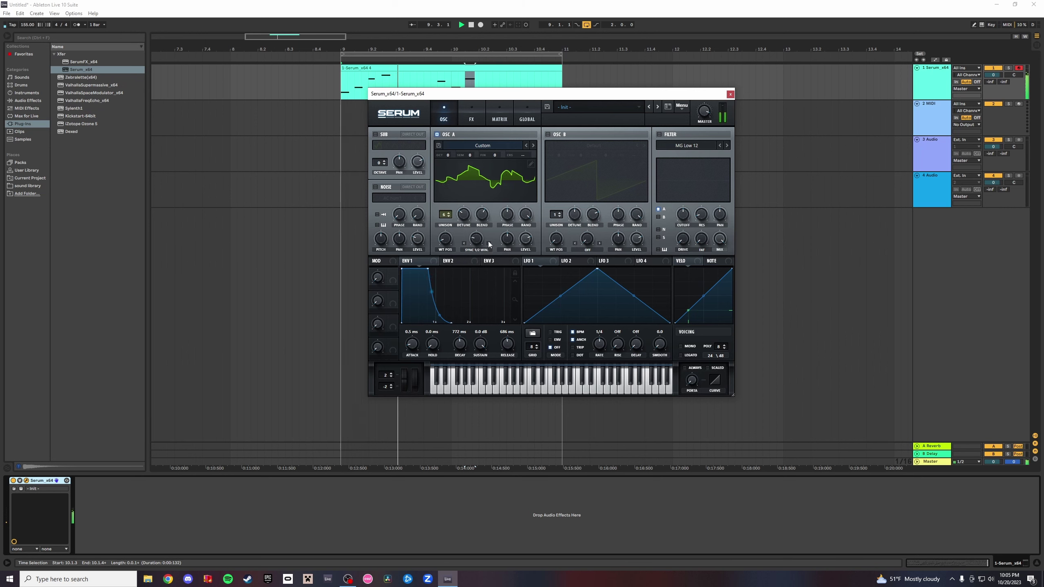
click(487, 243)
click(488, 243)
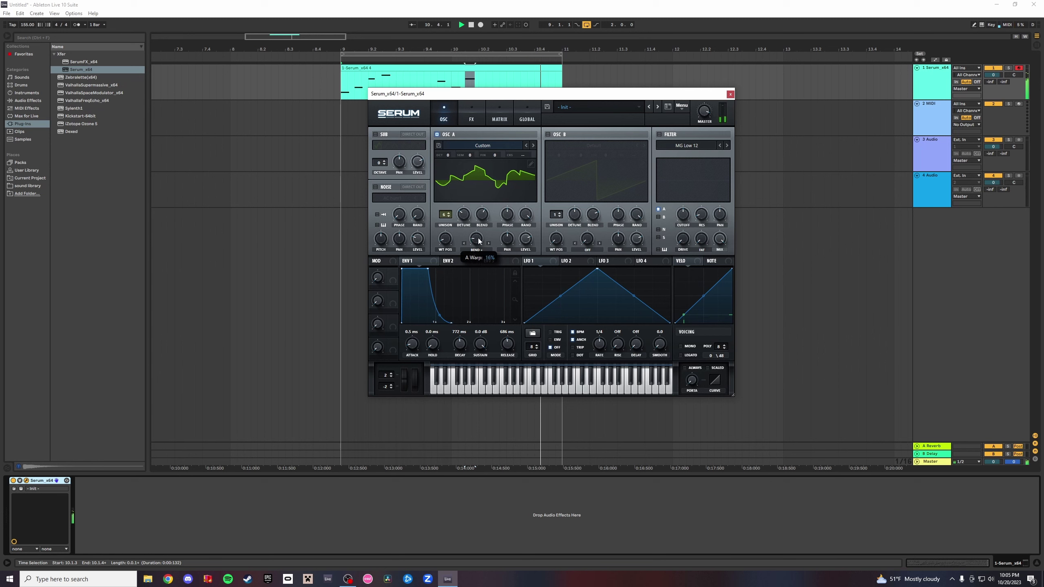
drag(477, 240, 490, 204)
click(487, 244)
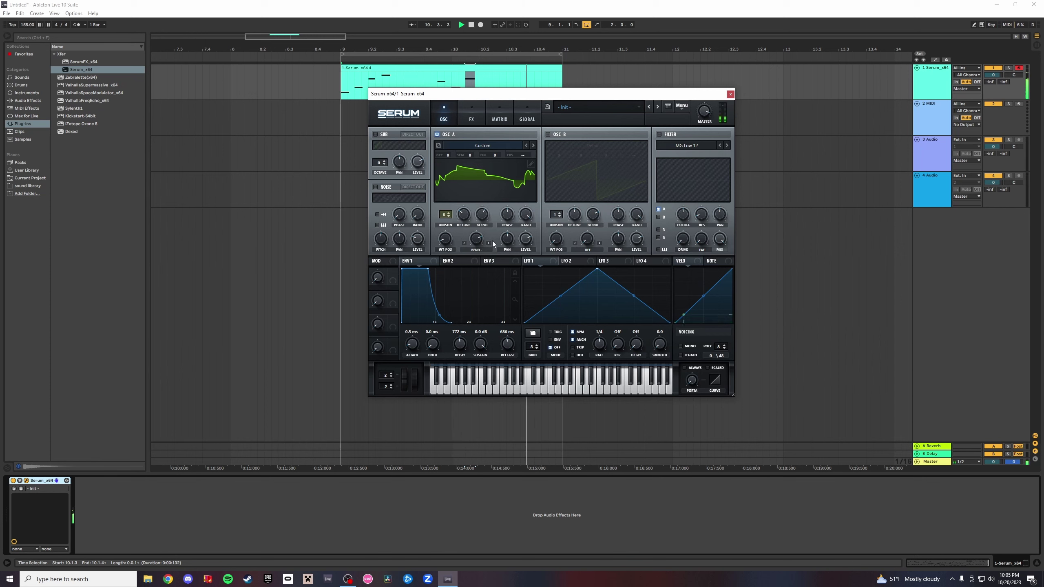
click(489, 243)
drag(478, 240, 472, 267)
Try further warp modes on oscillator A, including Remap 4, and set the warp mode back to Off.
click(489, 243)
click(489, 248)
click(489, 244)
click(489, 244)
click(476, 249)
click(495, 339)
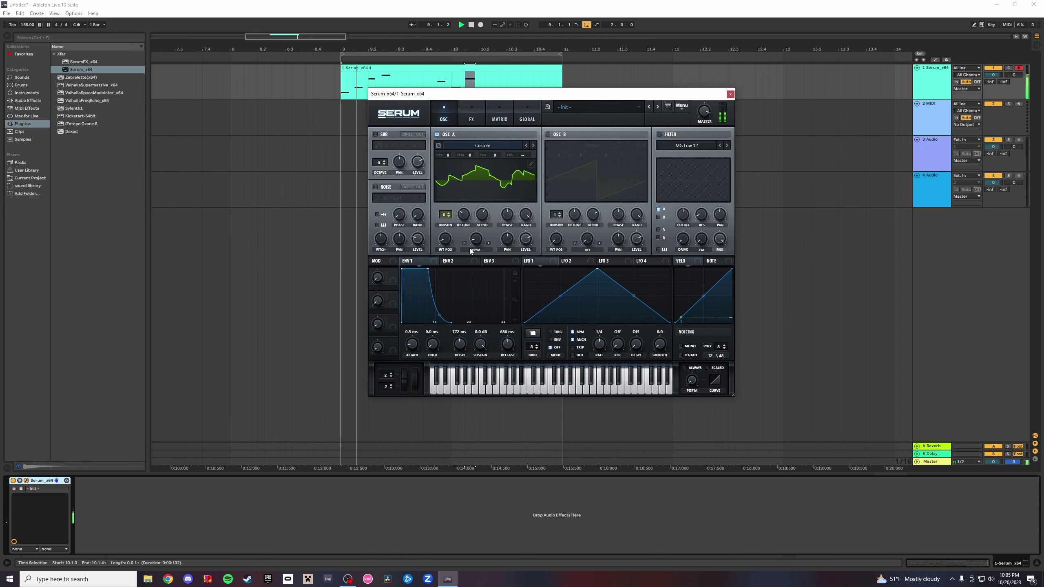
click(470, 248)
click(498, 410)
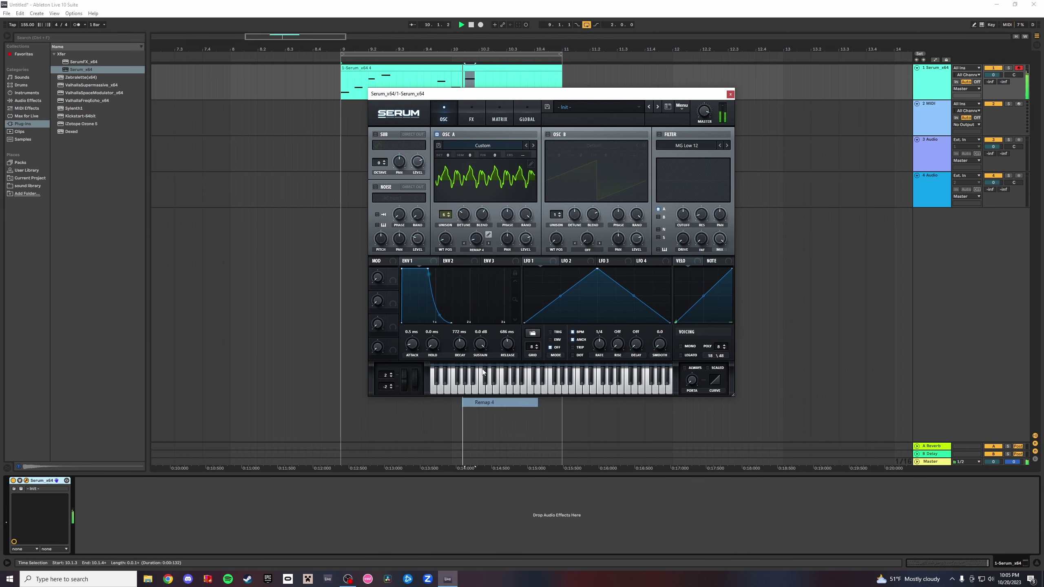
click(479, 249)
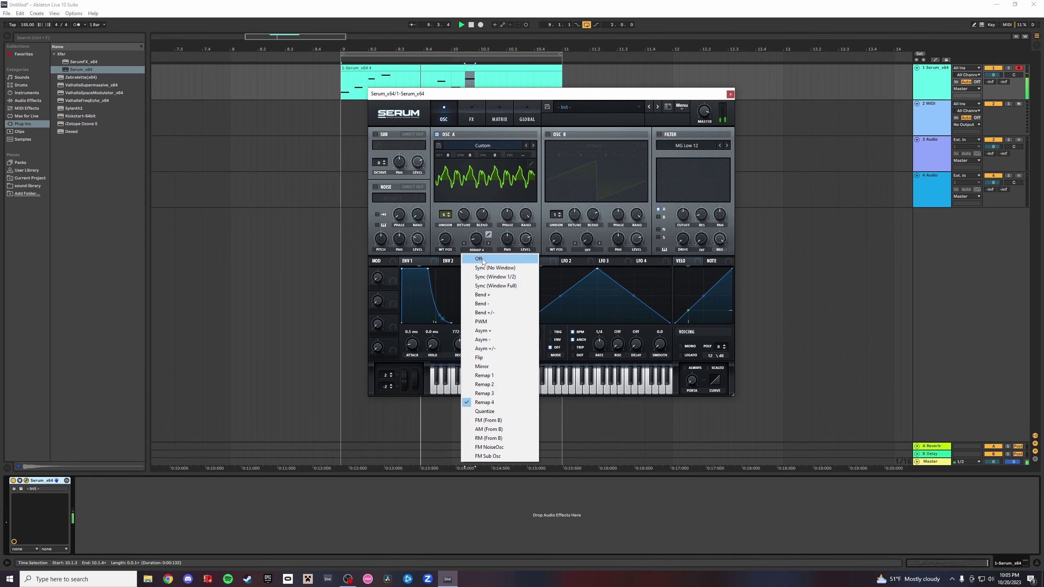
click(481, 259)
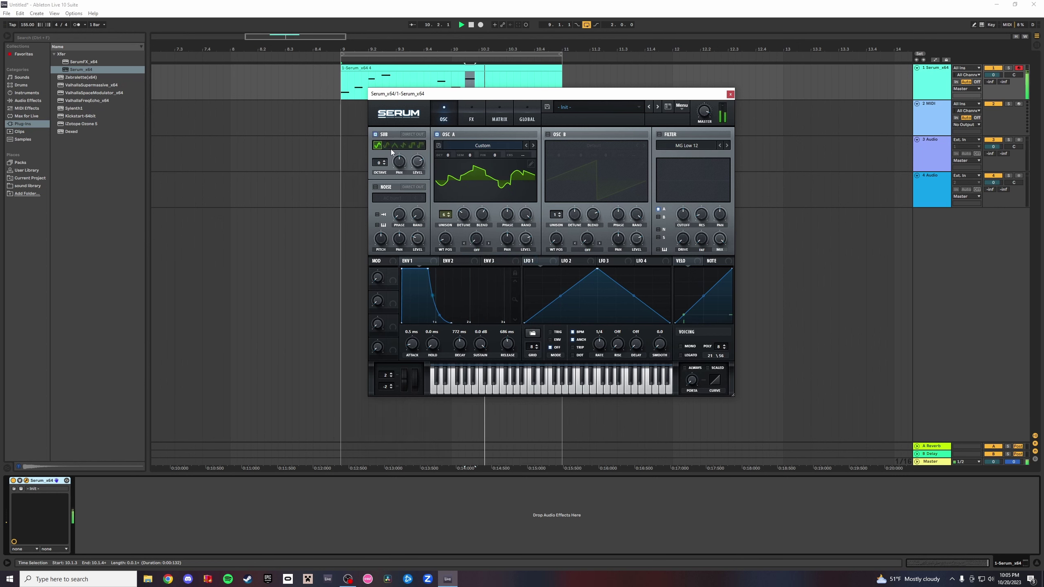
Enable the sub oscillator with a triangle waveform at octave 1 and adjust its level and pan.
click(376, 134)
drag(412, 177, 433, 152)
click(394, 145)
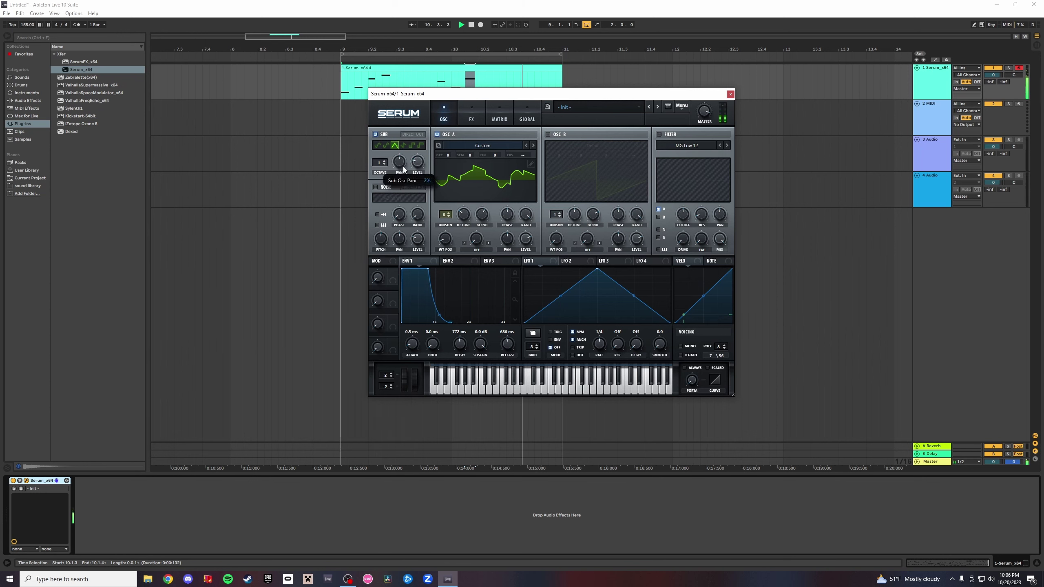
mouse_move(402, 167)
mouse_down()
mouse_move(392, 226)
mouse_move(406, 167)
mouse_up()
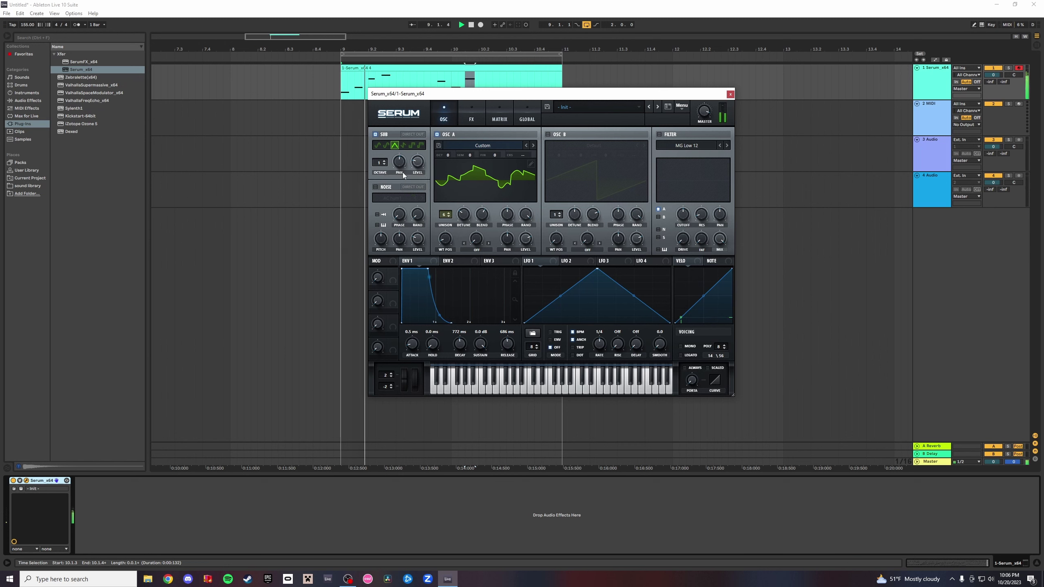
Try the Phaser and Compressor effects, switching each one back off.
click(472, 115)
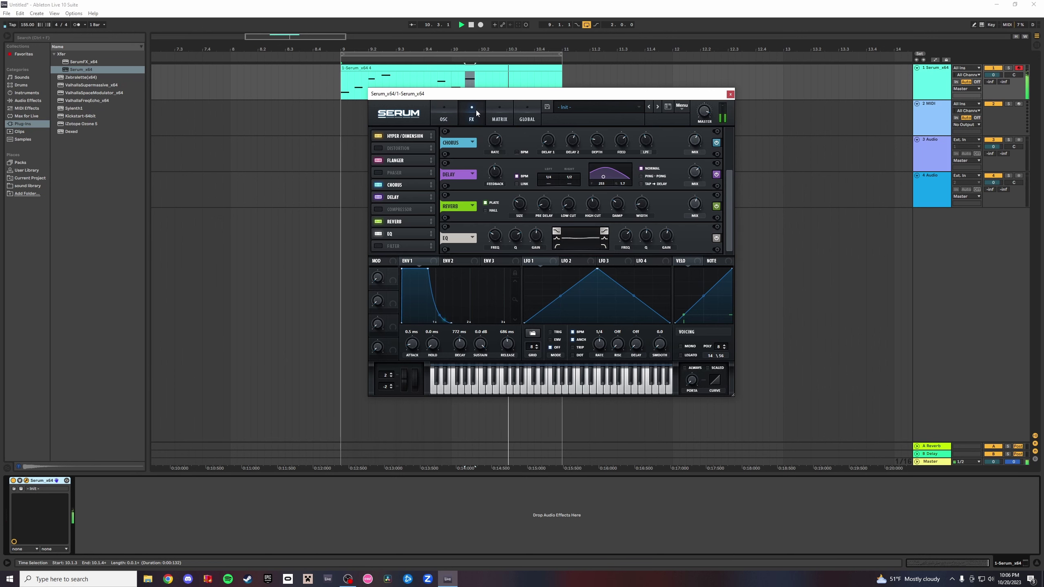
click(382, 173)
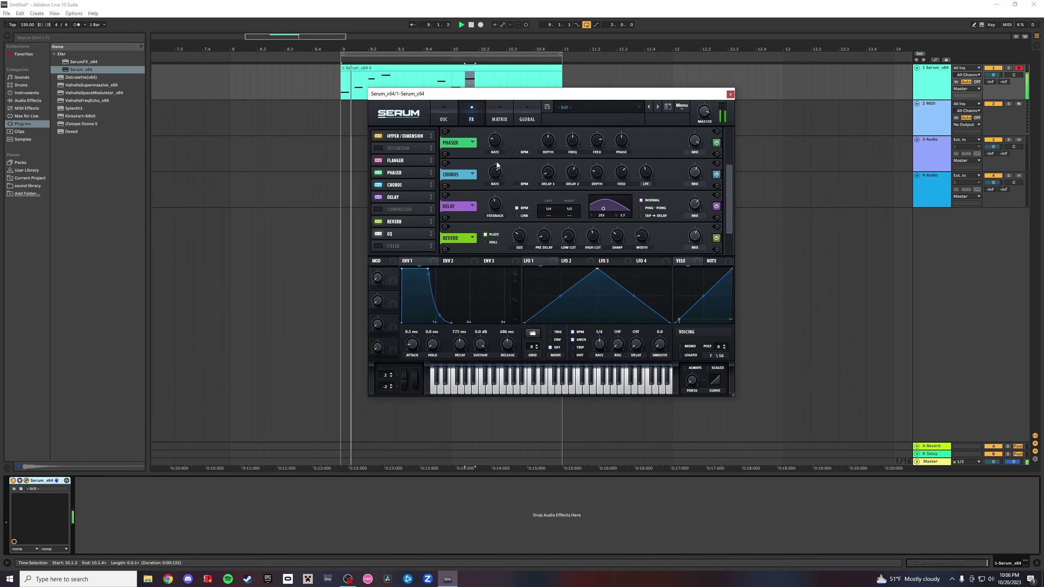
click(380, 173)
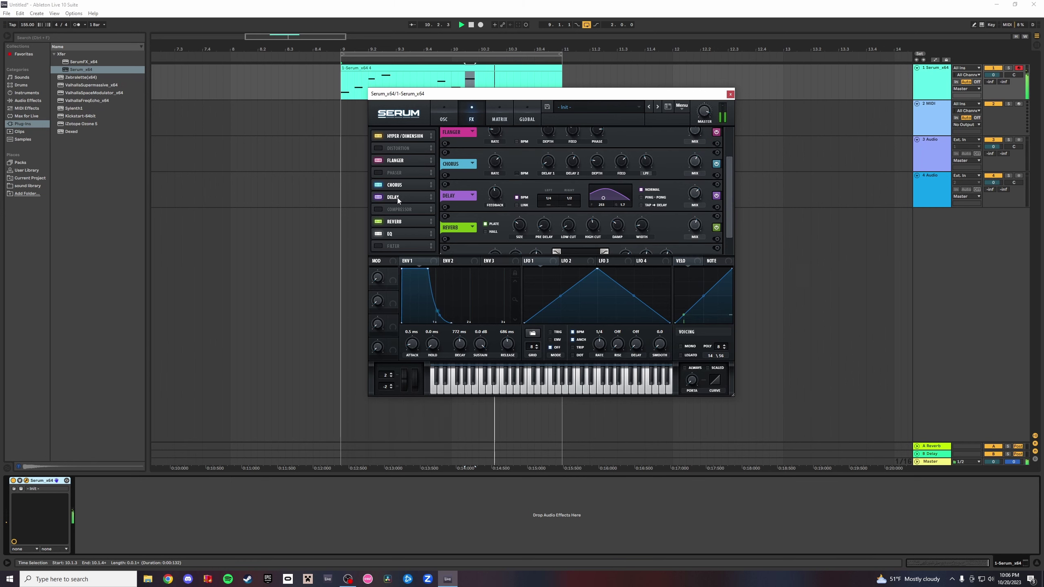
click(381, 209)
click(381, 209)
Adjust the mix of the Hyper effect and raise its unison voice count.
click(418, 137)
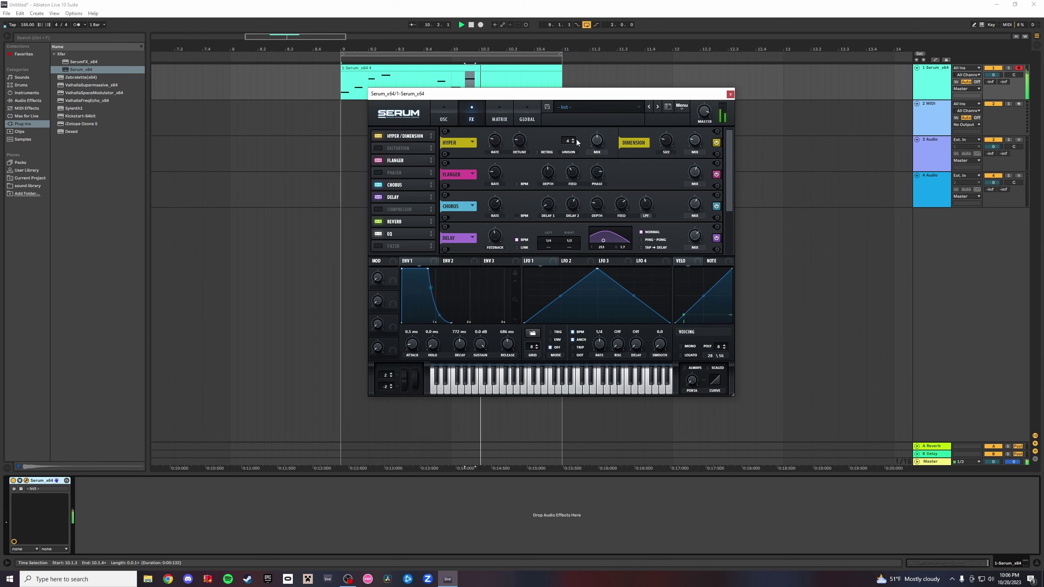
drag(595, 140, 595, 151)
click(573, 139)
click(573, 139)
Set oscillator A's coarse pitch to -4.00, its octave to -1 and its semitones to +5, keeping fine tuning at 0.
click(438, 118)
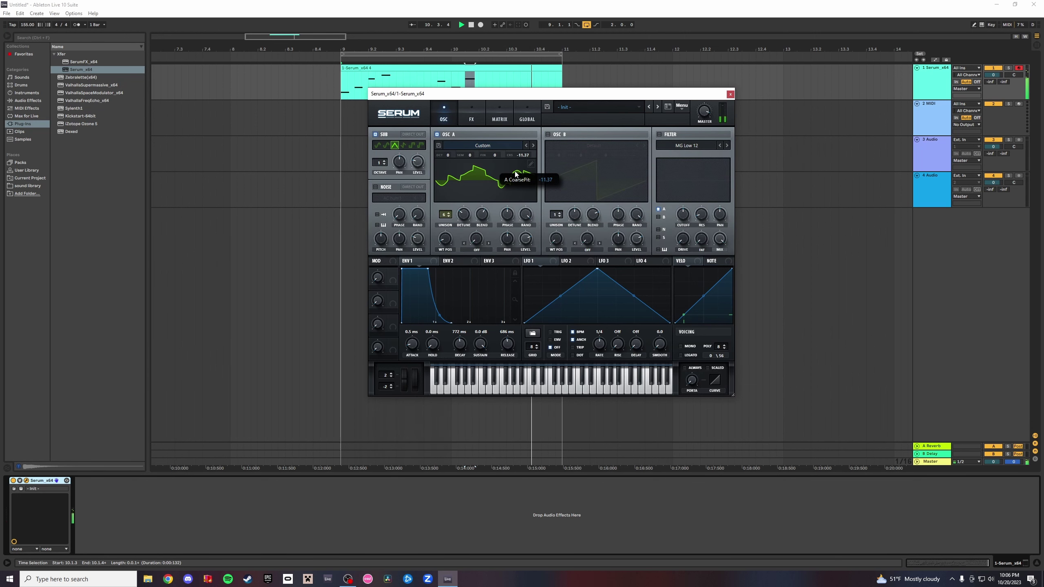
drag(516, 174, 519, 165)
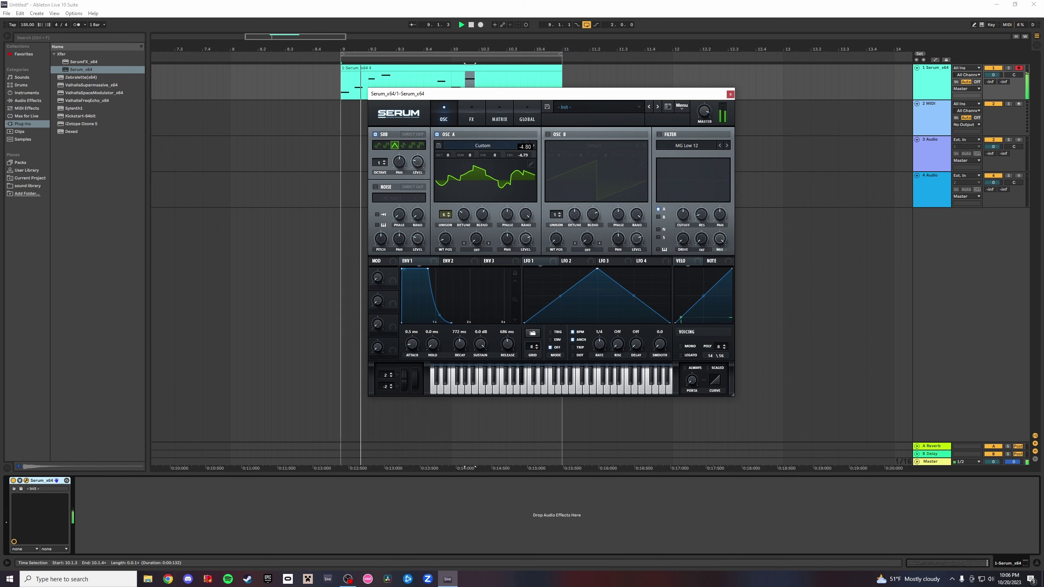
mouse_move(446, 158)
mouse_down()
mouse_move(446, 167)
mouse_move(452, 152)
mouse_move(442, 173)
mouse_up()
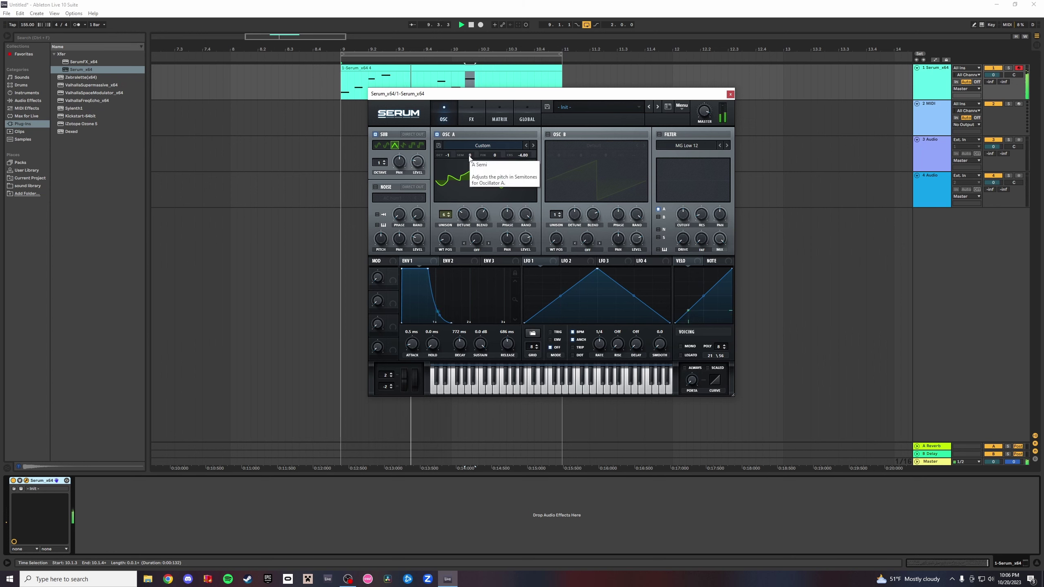
drag(495, 155, 503, 147)
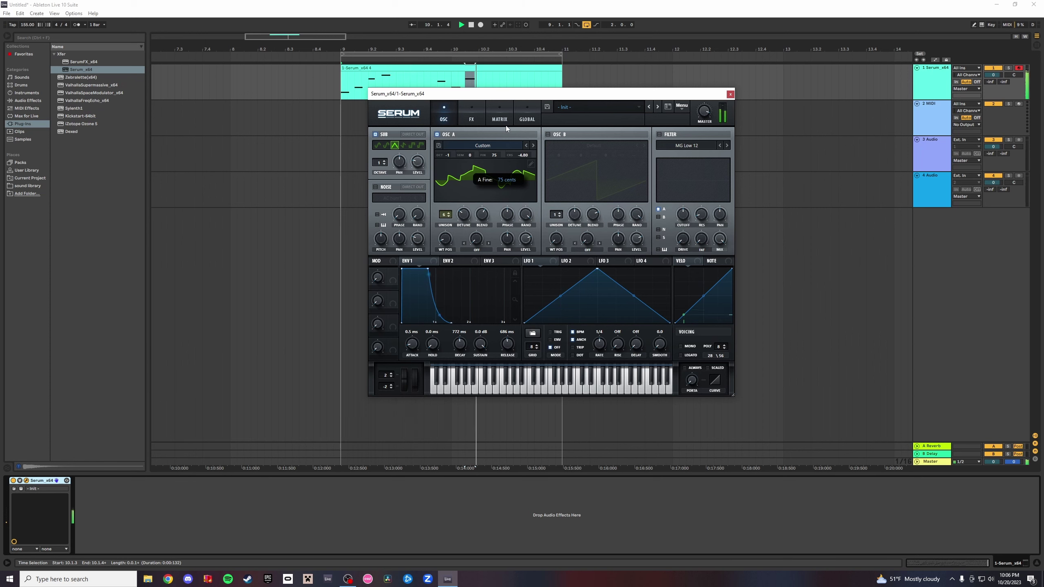
drag(505, 126, 512, 106)
drag(512, 106, 475, 148)
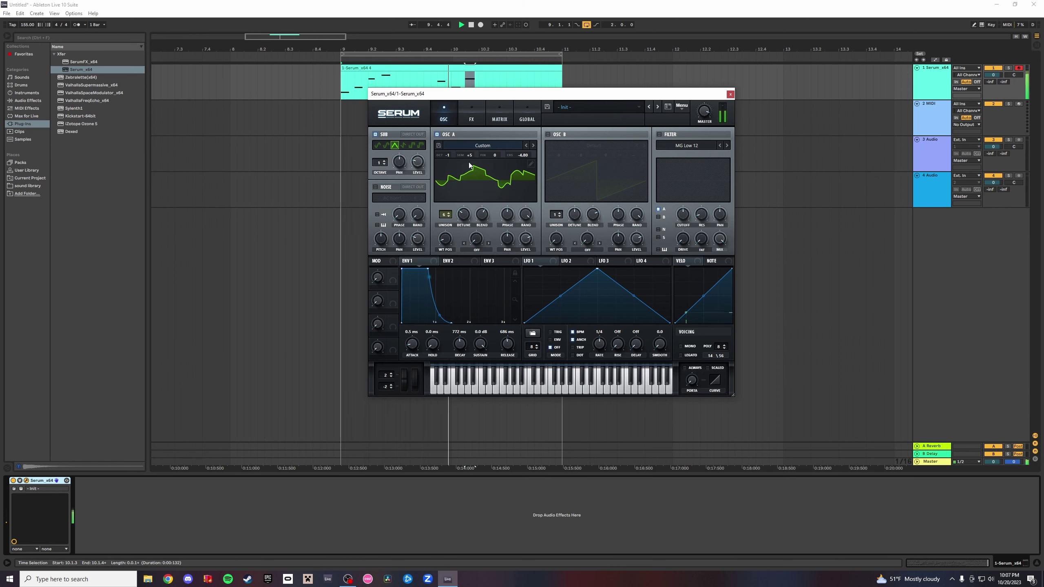
Close the Serum plugin window and select the Serum track in the arrangement.
click(731, 96)
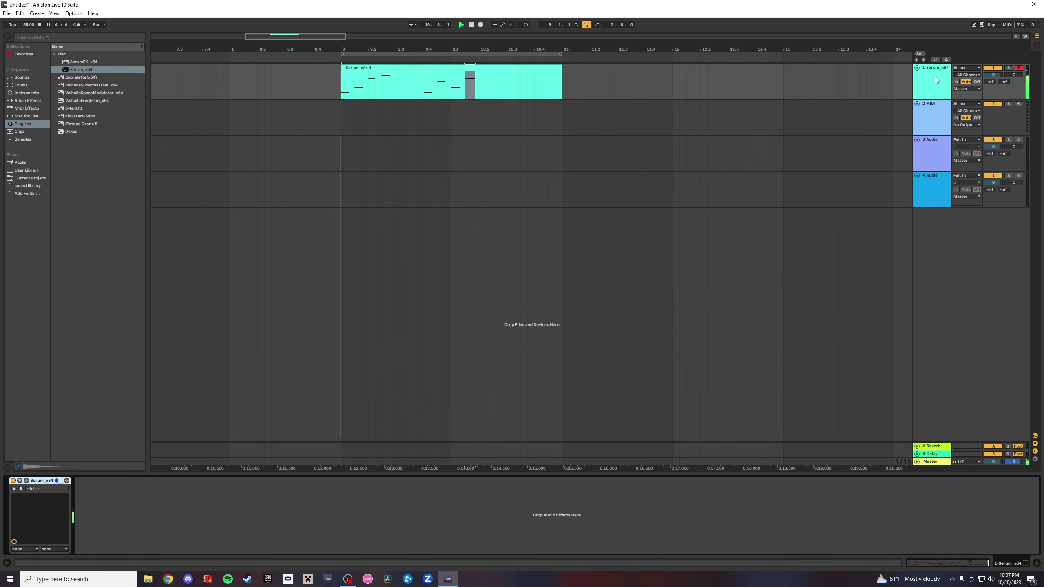
right_click(924, 83)
click(929, 103)
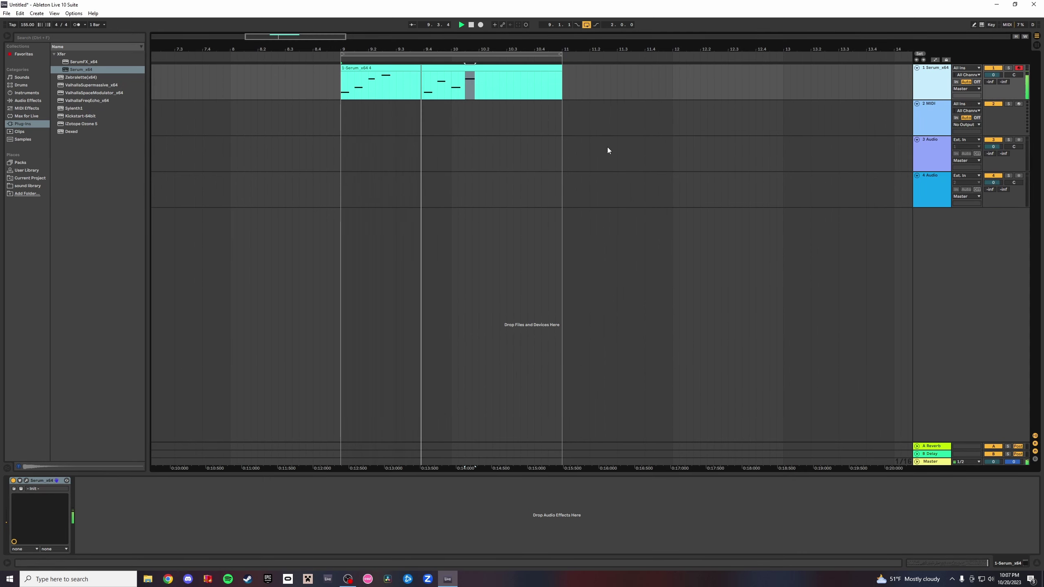
Clear and arm the duplicated Serum track, and reset its Serum instance to the Init preset.
key(Delete)
click(1018, 104)
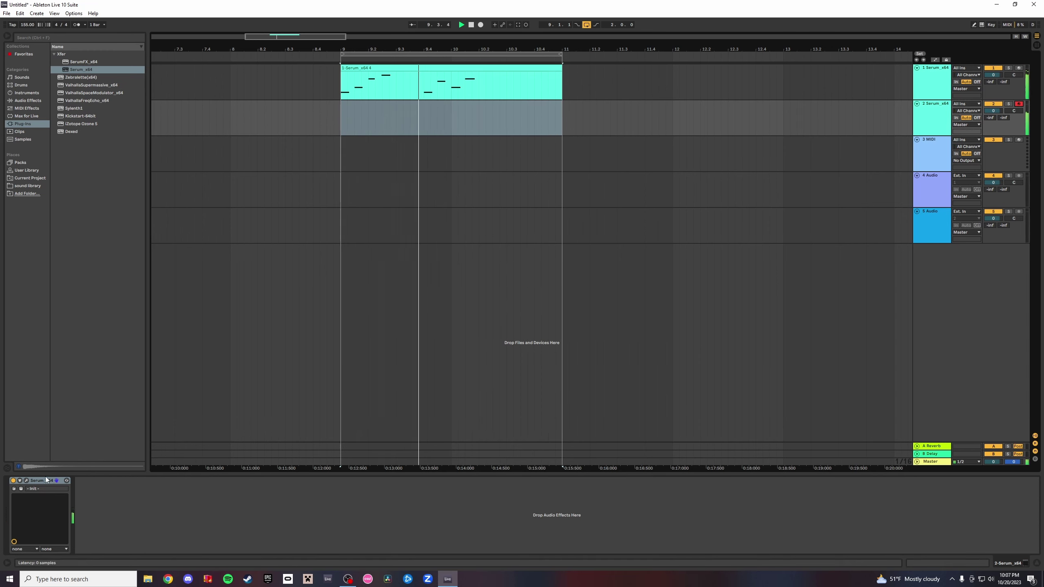
click(27, 481)
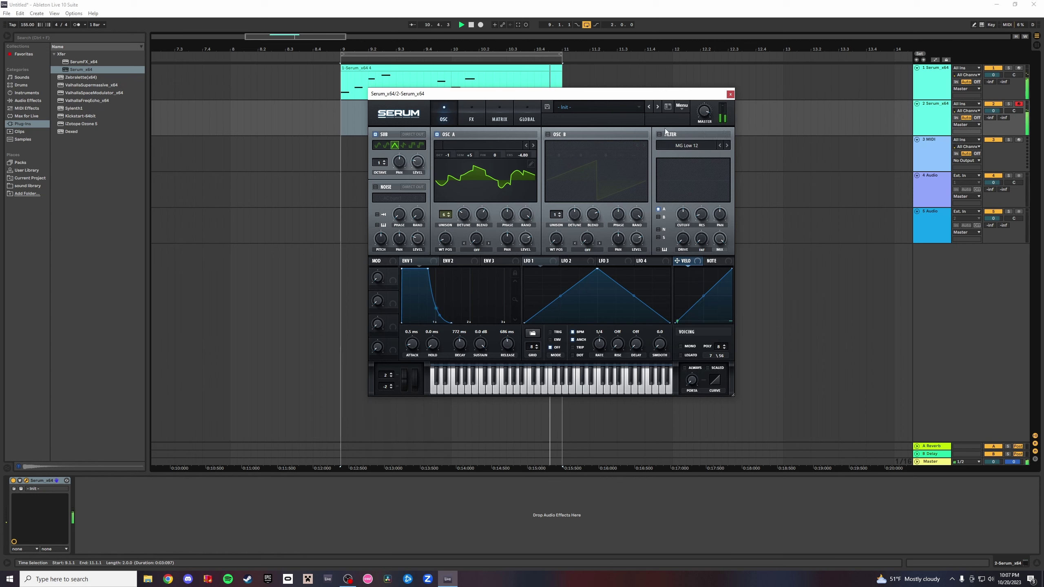
click(682, 106)
click(694, 158)
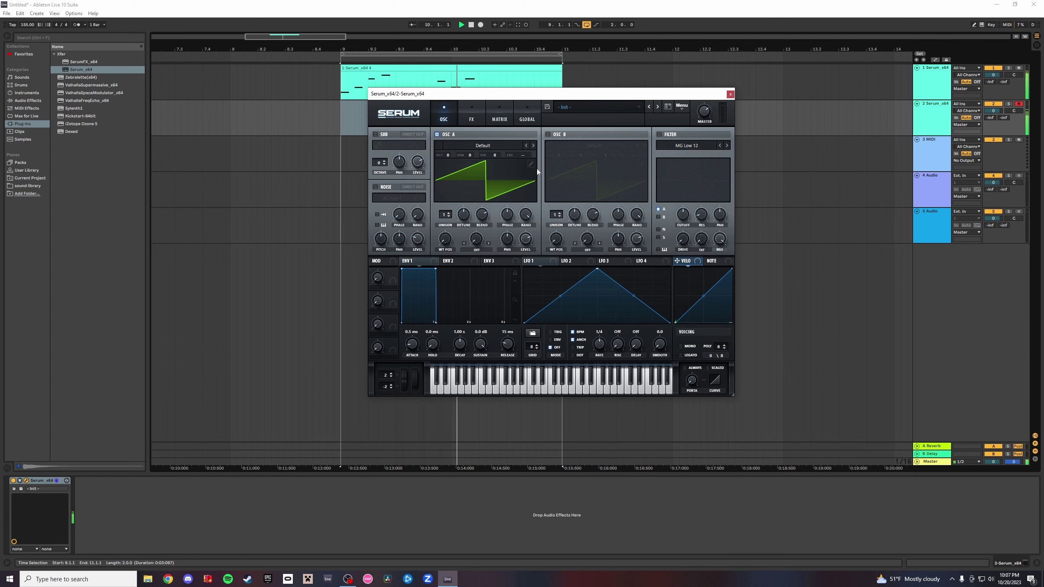
Set oscillator A's unison to 5 voices and adjust its detune, blend and phase settings.
click(449, 213)
click(449, 213)
click(449, 213)
click(448, 213)
drag(464, 215, 491, 212)
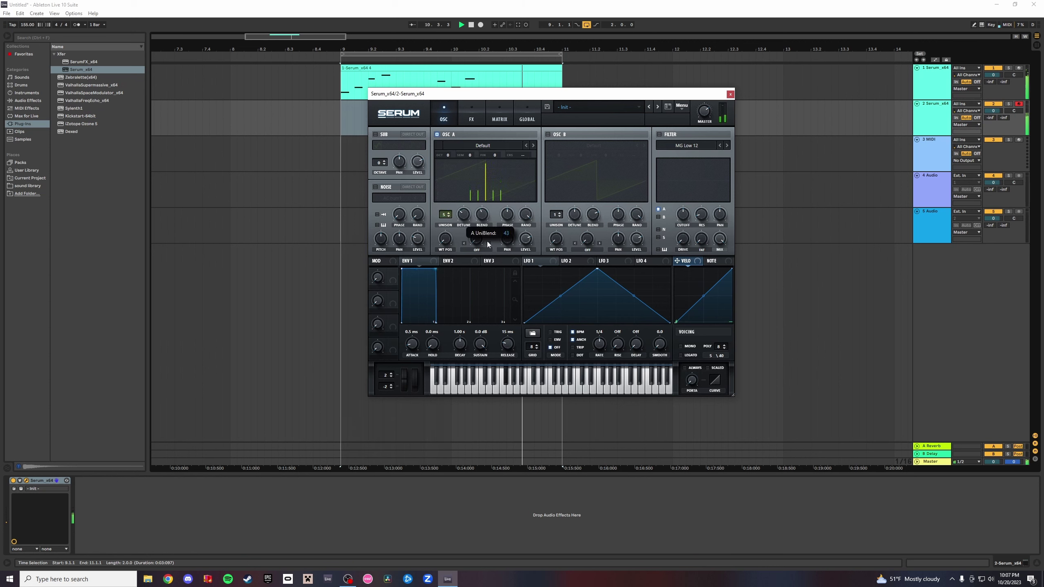
drag(526, 214, 522, 244)
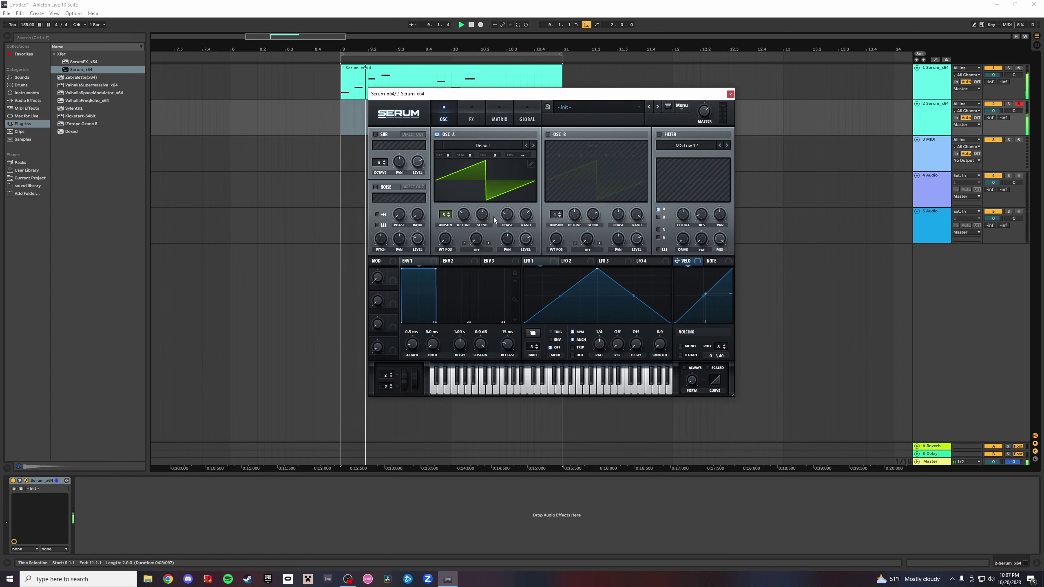
Open oscillator A's wavetable editor and redraw the first half and middle of the saw waveform with curved segments.
click(530, 163)
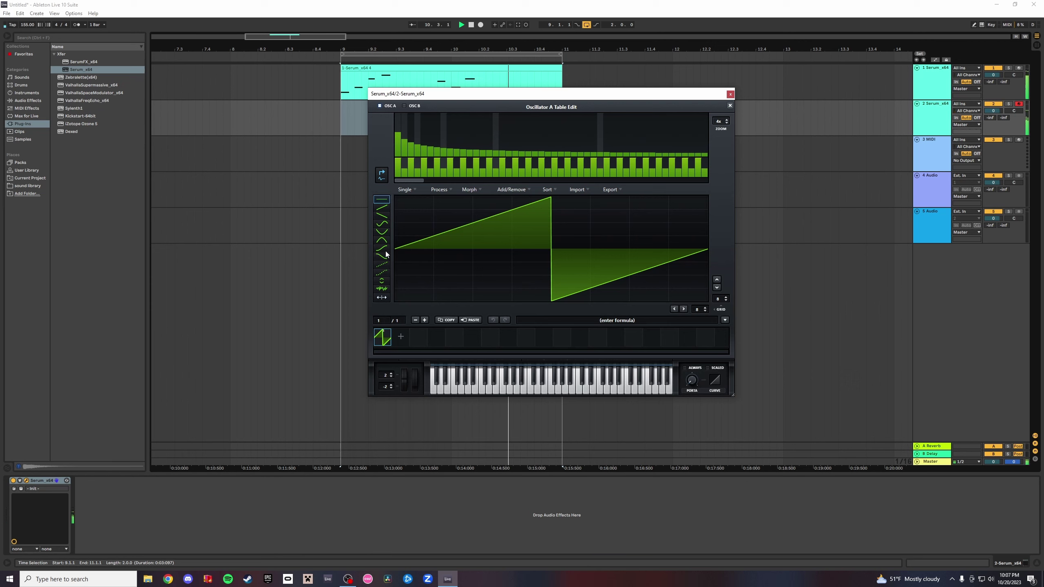
drag(507, 228, 569, 263)
click(389, 224)
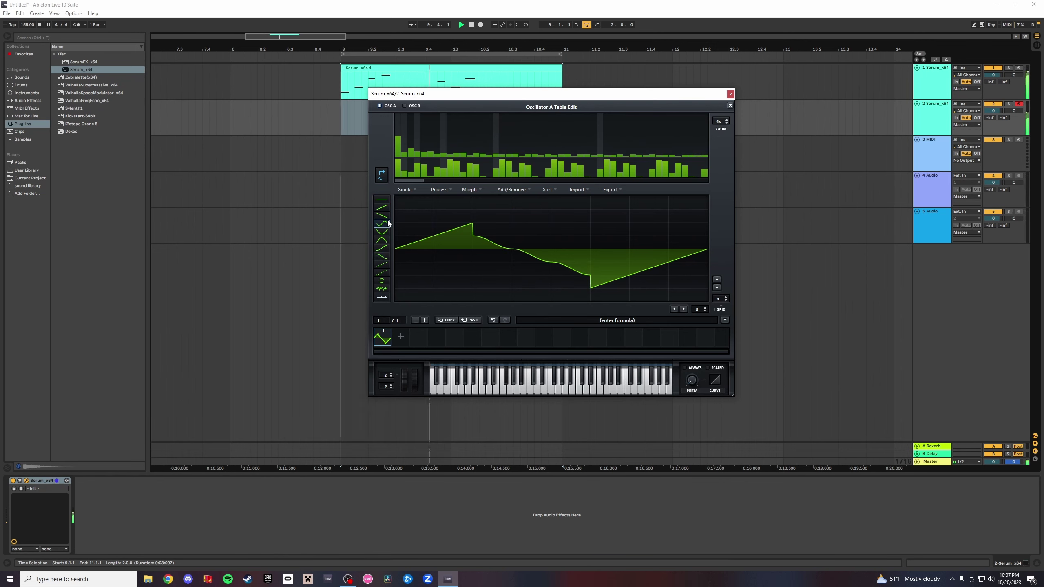
click(543, 244)
click(382, 208)
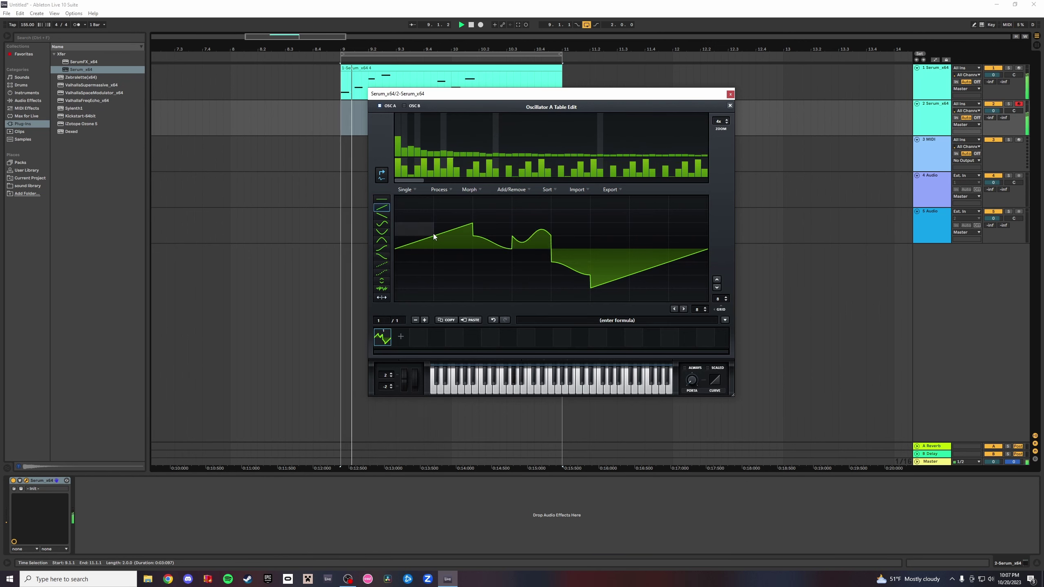
click(453, 203)
click(454, 246)
Add falling S-curve segments to the second half of oscillator A's waveform, including its last segment.
click(381, 256)
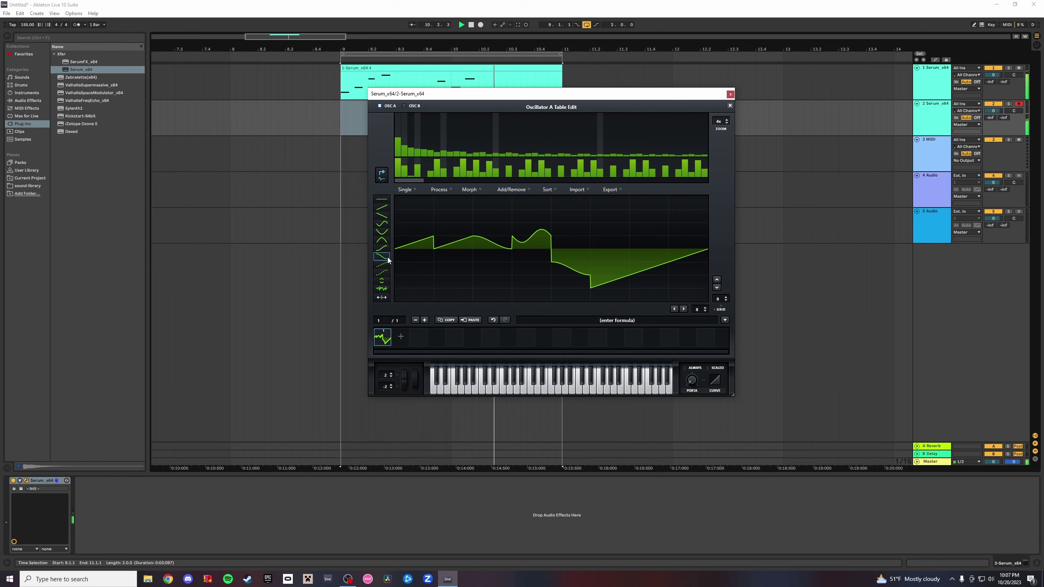
click(607, 215)
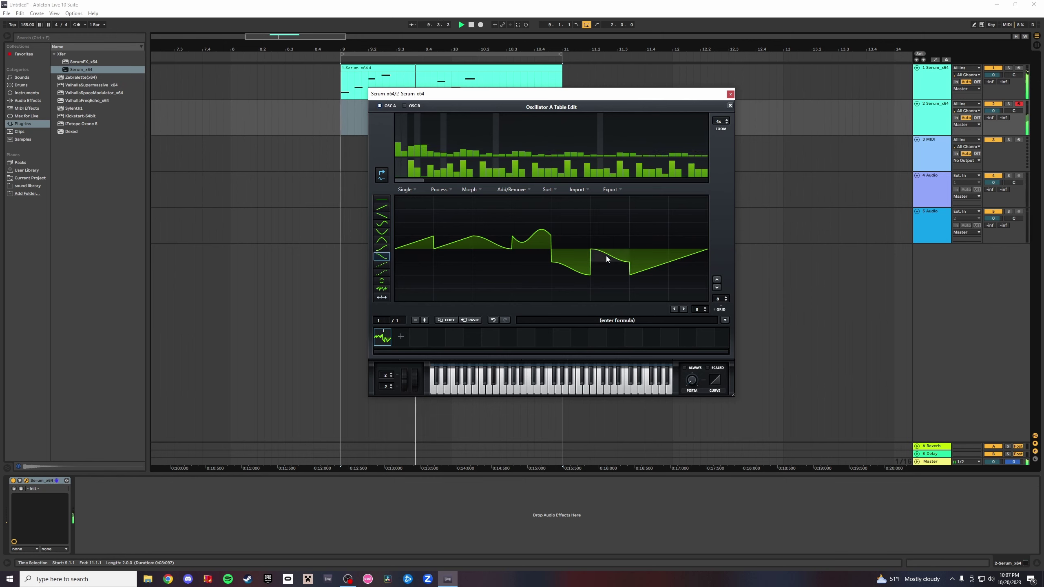
click(677, 226)
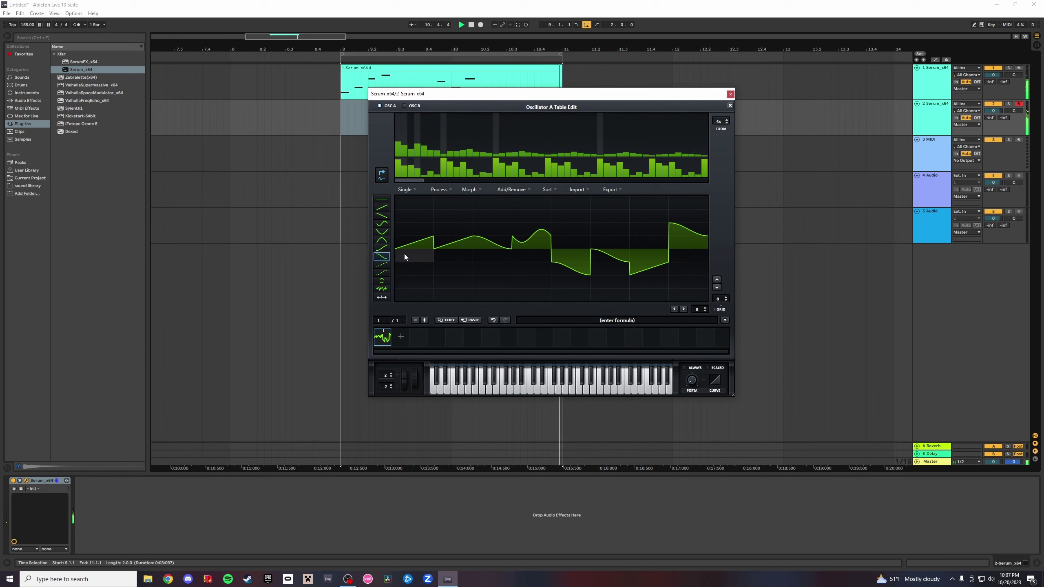
Shift the seventh segment of oscillator A's waveform up and the first segment down, and close the wavetable editor.
click(382, 280)
click(644, 221)
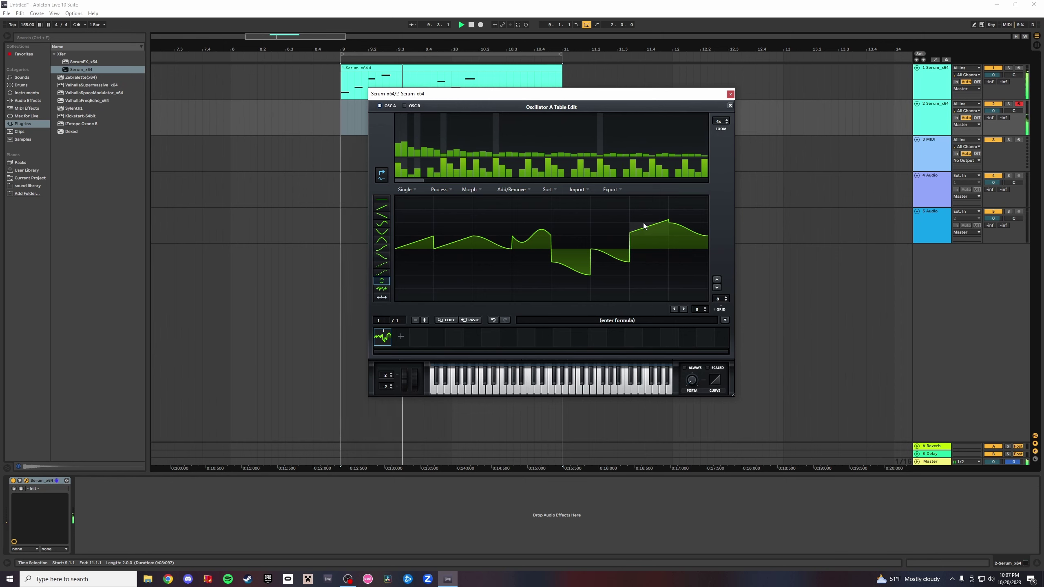
click(429, 249)
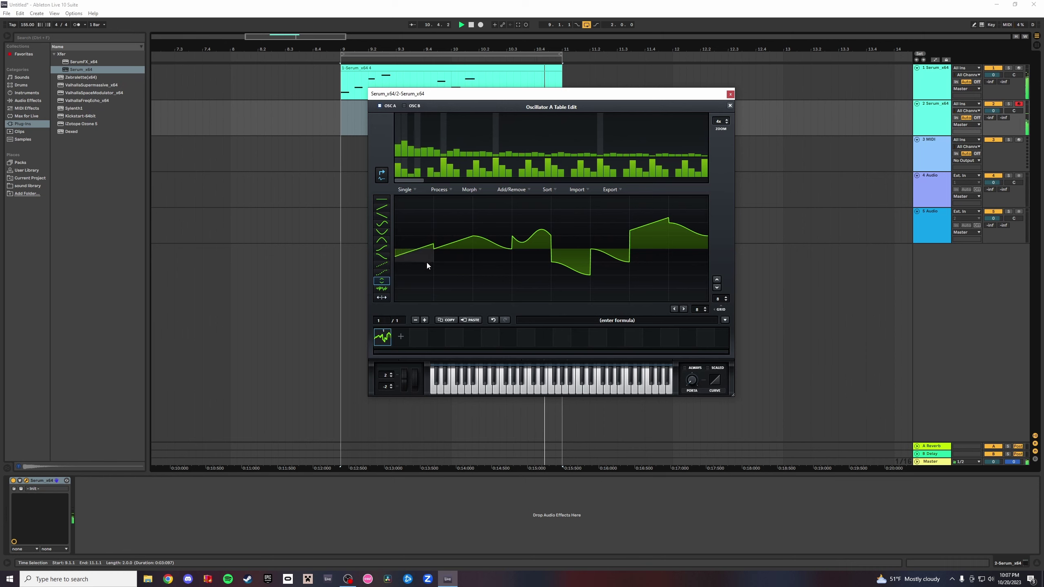
click(427, 263)
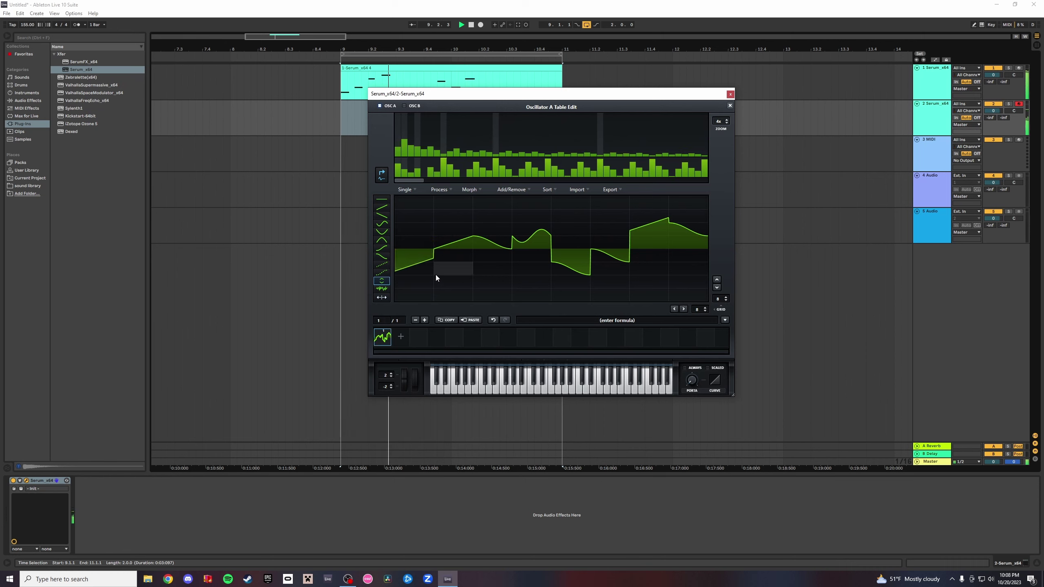
click(730, 105)
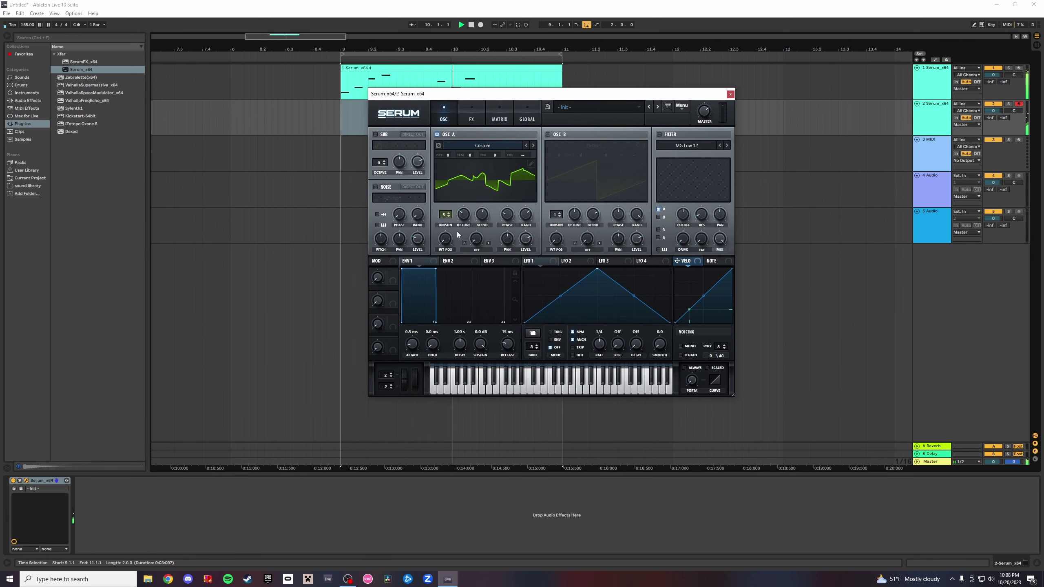
Adjust oscillator A's detune, tune it to +5 semitones and -4.00 coarse, and set Envelope 1's release to 861 ms.
drag(463, 214, 495, 252)
drag(435, 322, 475, 322)
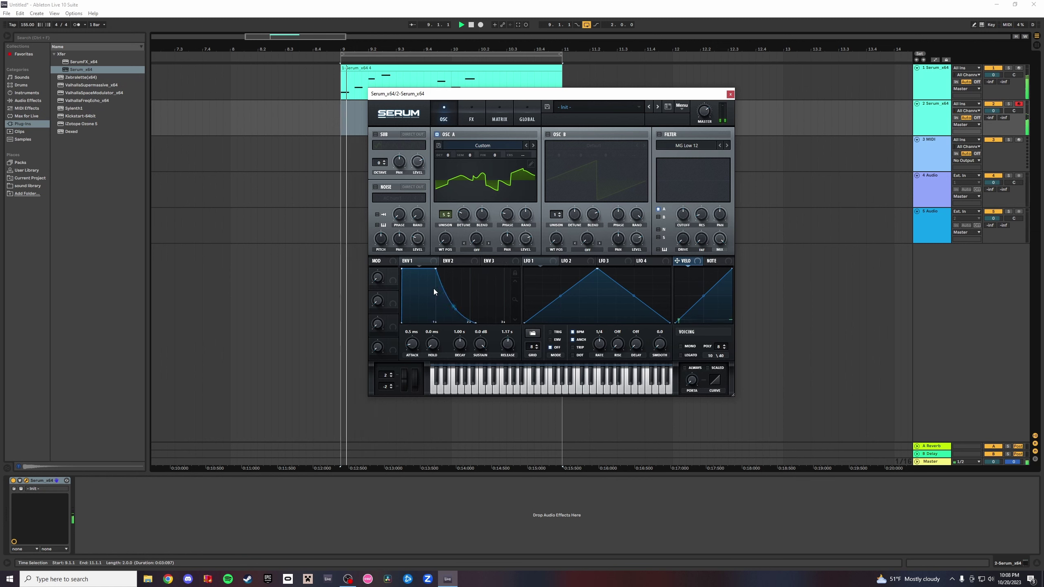
drag(476, 322, 468, 327)
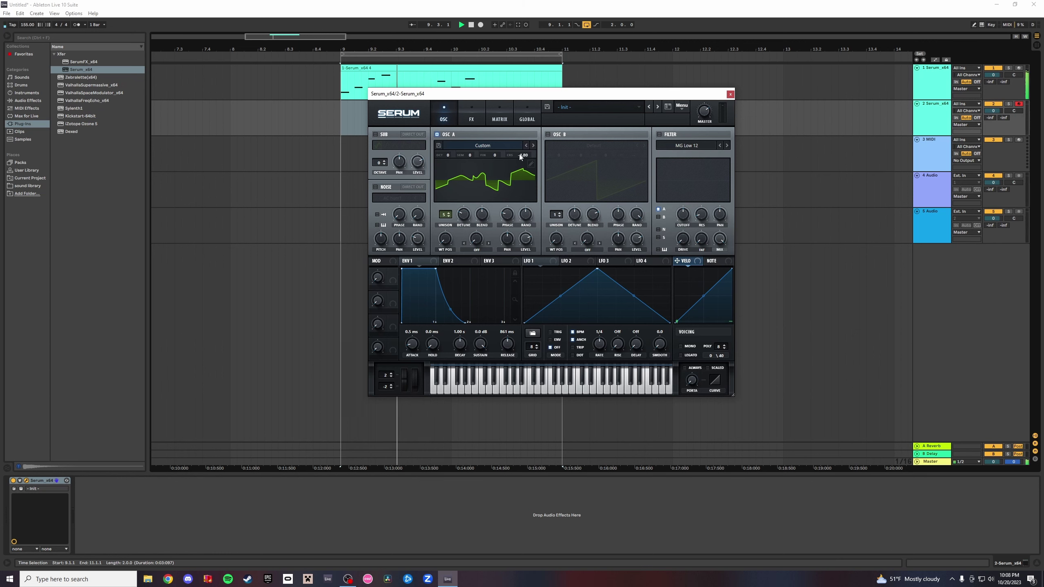
drag(465, 155, 477, 144)
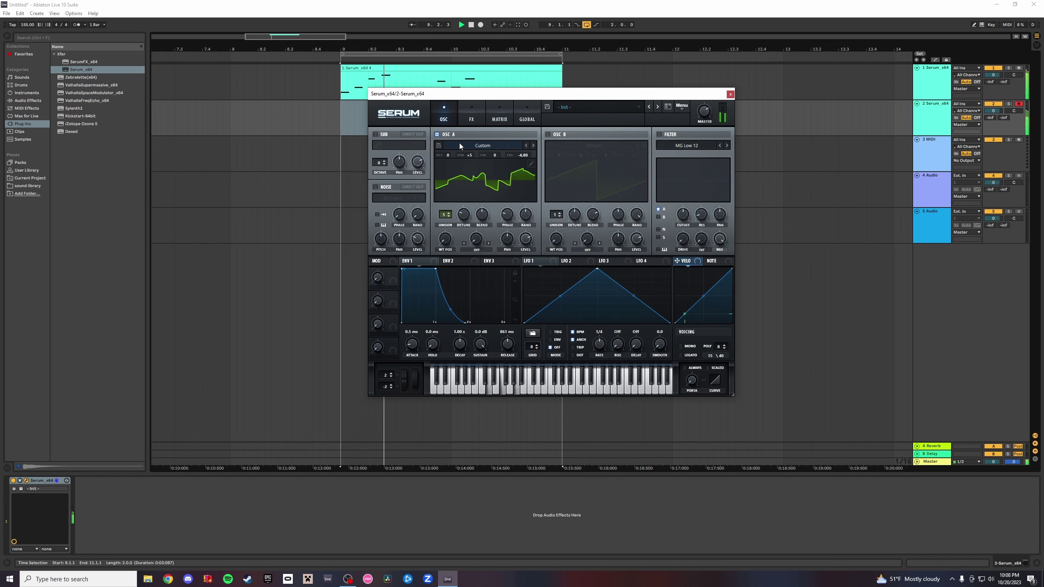
Solo the second Serum track and try its sub oscillator, switching it back off.
click(1008, 104)
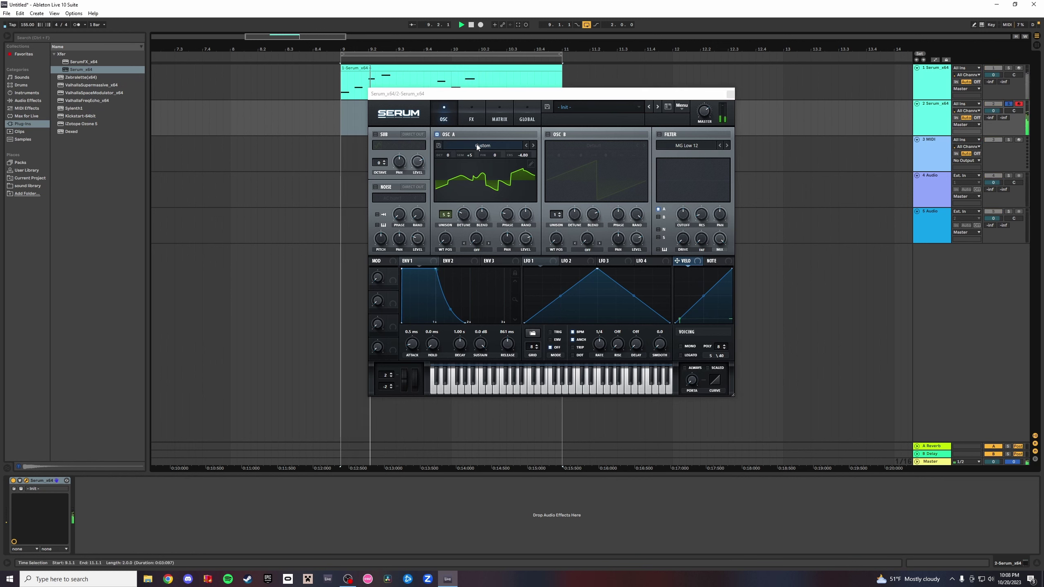
click(374, 136)
click(374, 136)
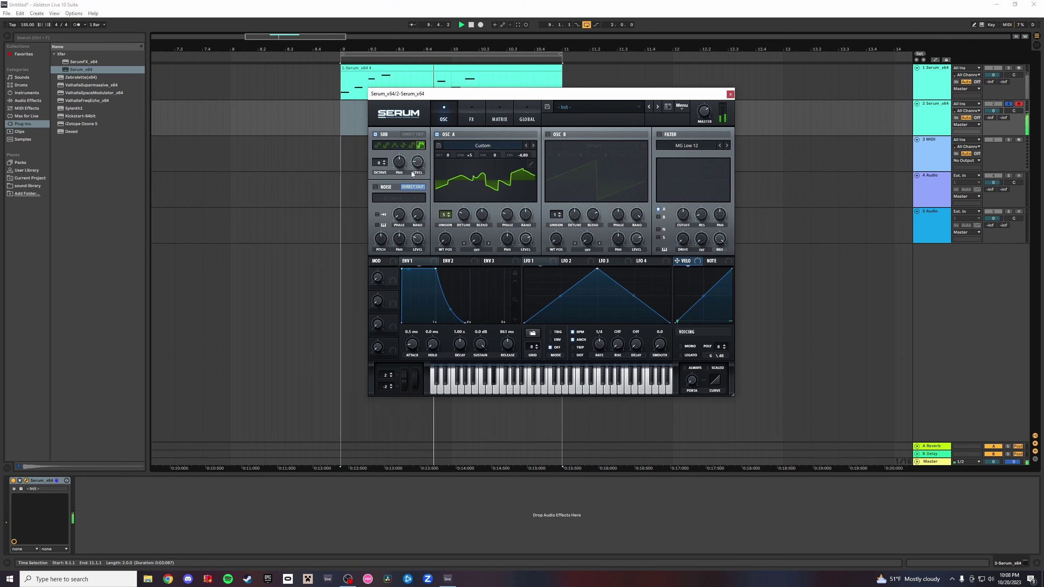
Enable oscillator B and redraw its wavetable with arches, rising ramps and falling S-curves.
click(548, 135)
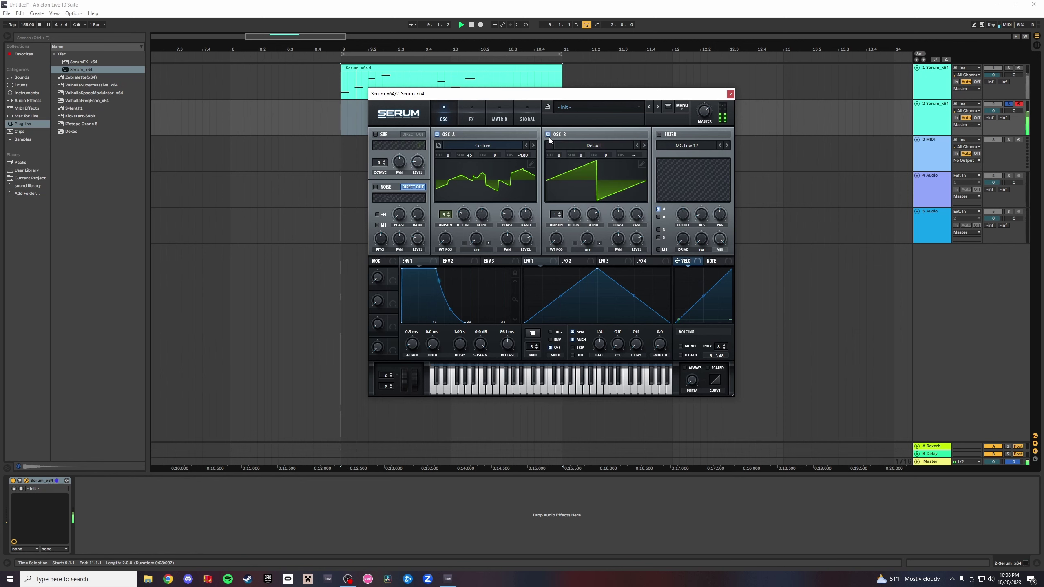
click(641, 164)
click(382, 240)
mouse_move(399, 245)
mouse_down()
mouse_move(608, 251)
mouse_move(578, 250)
mouse_up()
click(382, 208)
click(383, 256)
drag(503, 258, 530, 268)
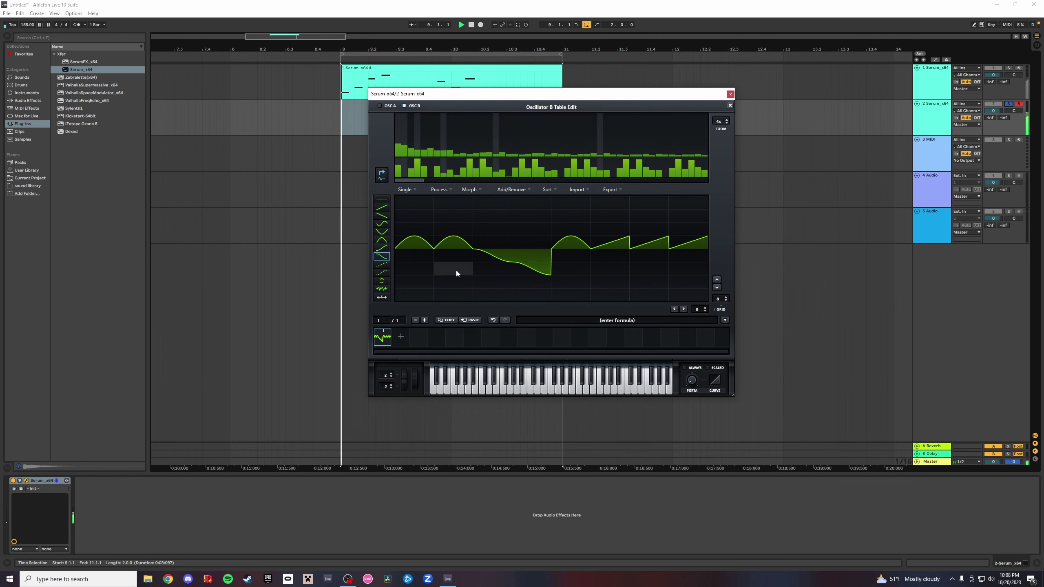
Replace the second segment of oscillator B's waveform with a sine-like curve and shift it vertically to the centre line.
click(383, 224)
click(382, 281)
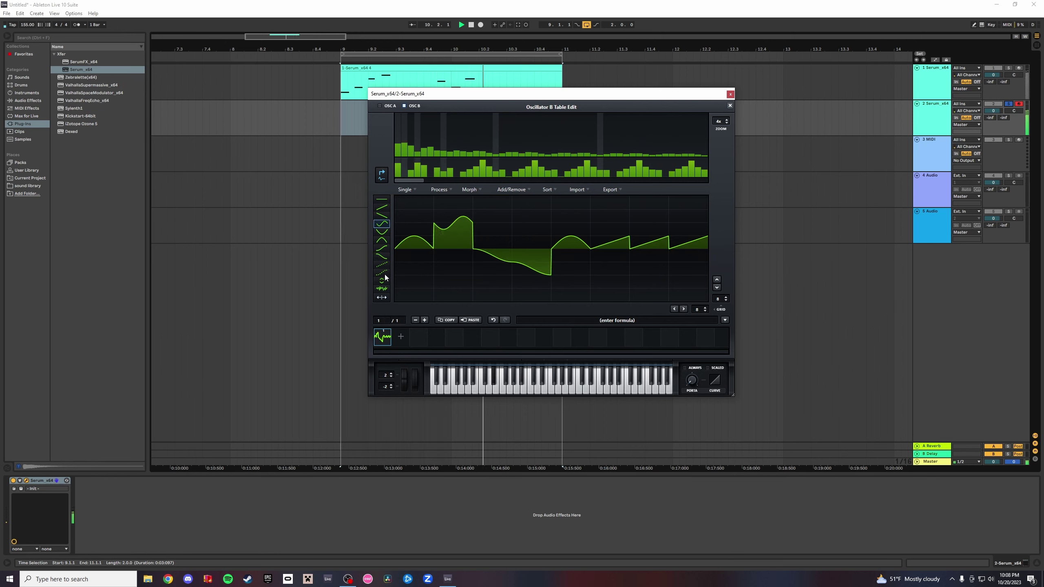
click(438, 263)
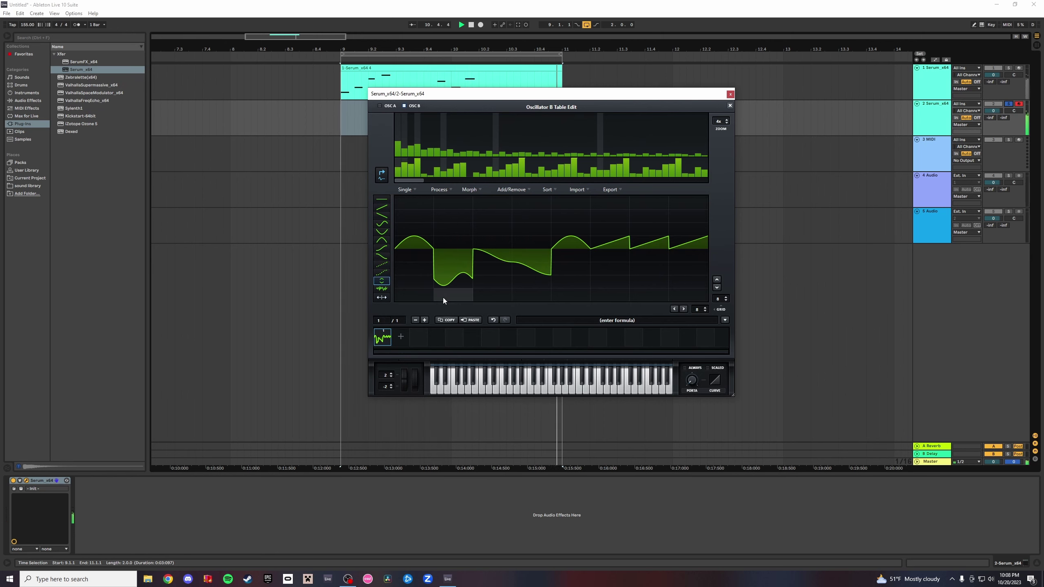
click(454, 268)
drag(458, 260, 457, 264)
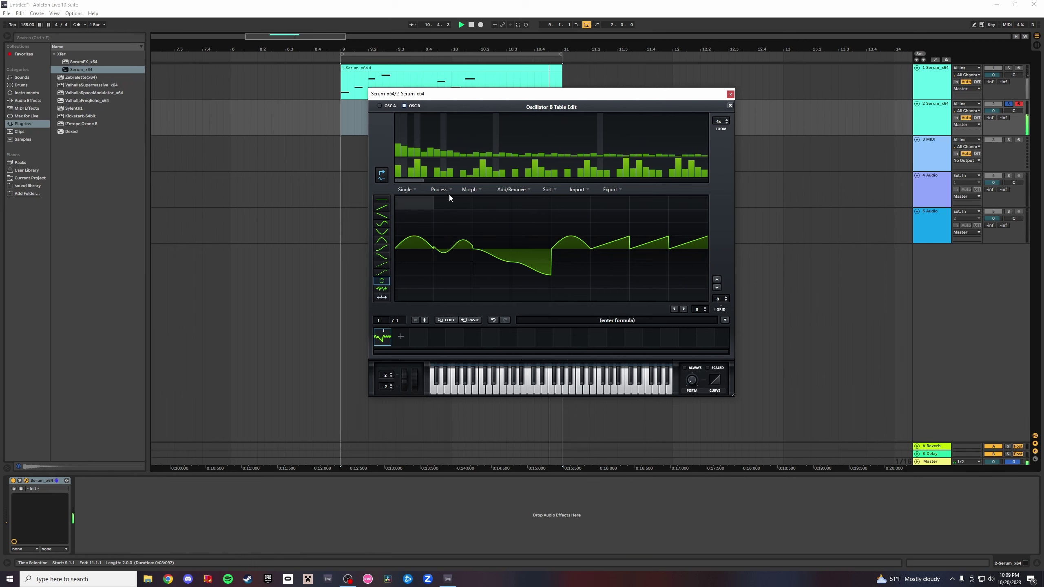
Adjust a harmonic's phase in oscillator B's waveform and redraw its second half with a falling curve and a shallow ramp.
click(431, 177)
click(382, 257)
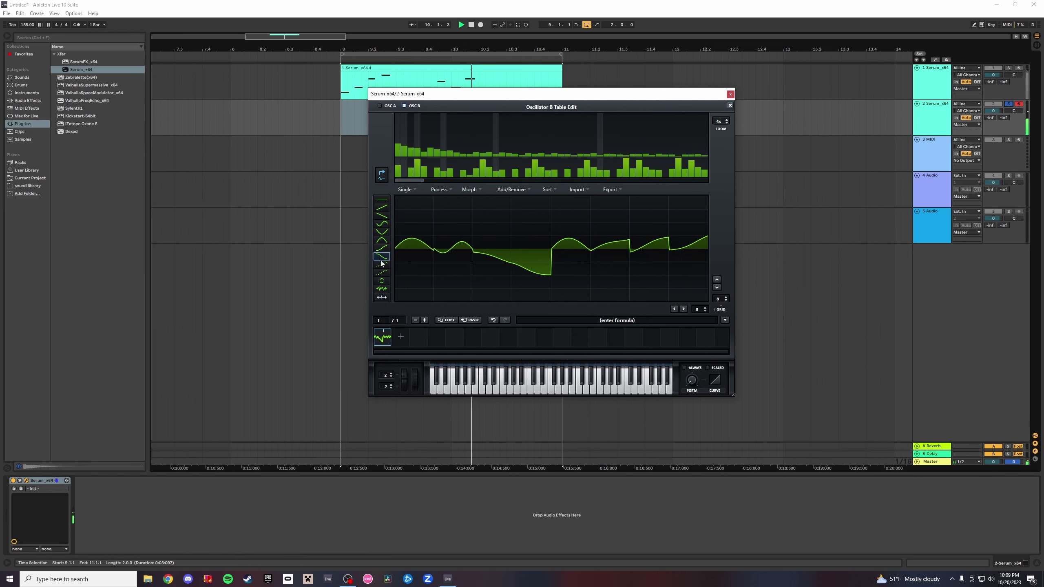
click(571, 255)
click(571, 277)
drag(571, 278, 669, 246)
click(381, 265)
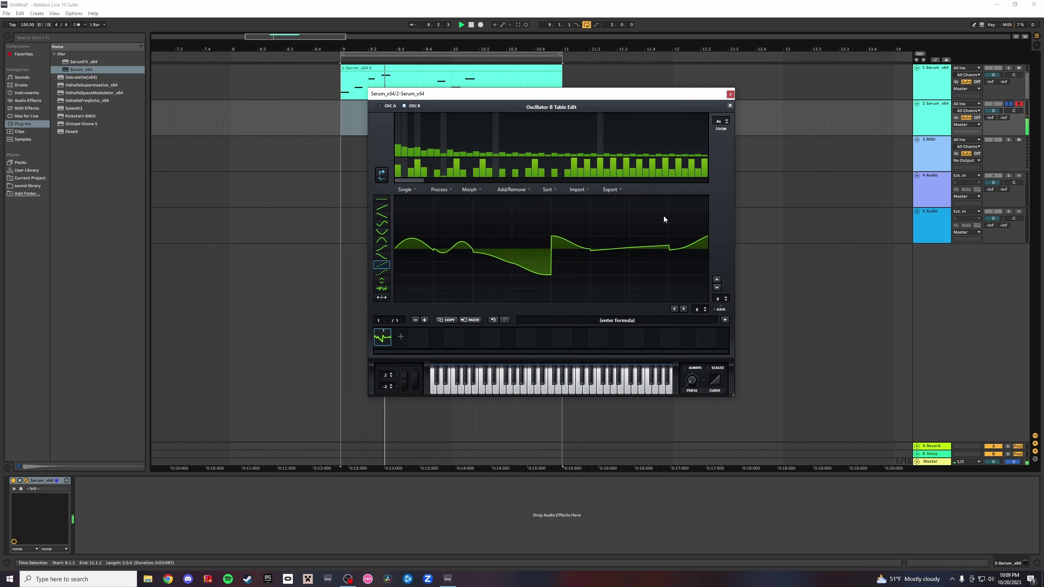
Redraw the first two segments of oscillator B's waveform below the centre line with a wavy curve and a rising curve.
click(381, 225)
drag(428, 269, 436, 275)
click(382, 273)
click(446, 266)
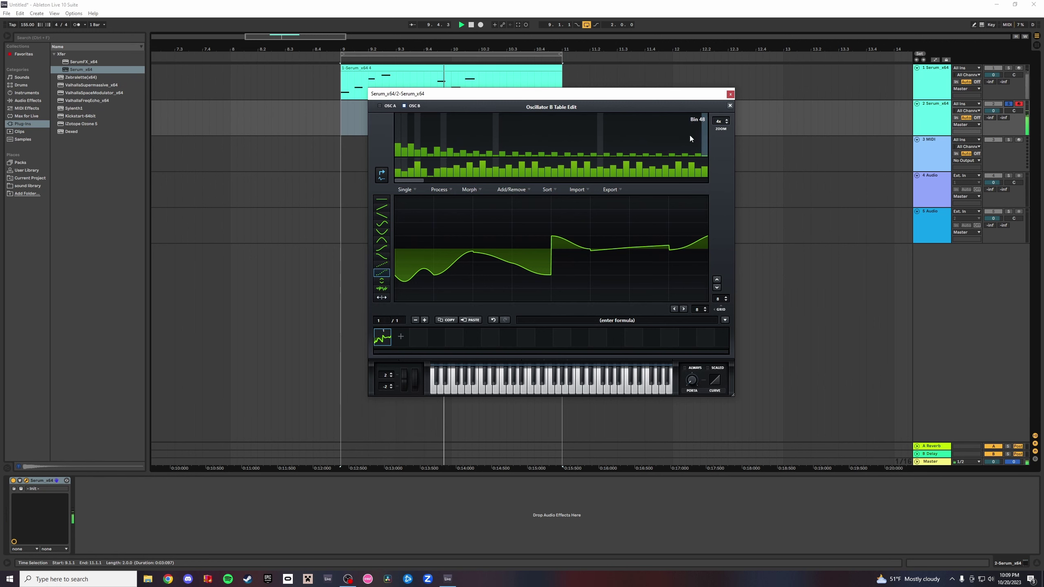
Close the wavetable editor and set oscillator B's unison to 4 voices.
click(730, 105)
mouse_move(561, 214)
mouse_down()
mouse_move(560, 206)
mouse_move(573, 232)
mouse_move(589, 232)
mouse_move(590, 206)
mouse_move(573, 207)
mouse_move(614, 230)
mouse_move(609, 248)
mouse_up()
Try the Sync, Bend and PWM warp modes on oscillator B with different warp amounts, and reset the warp.
click(599, 243)
click(600, 243)
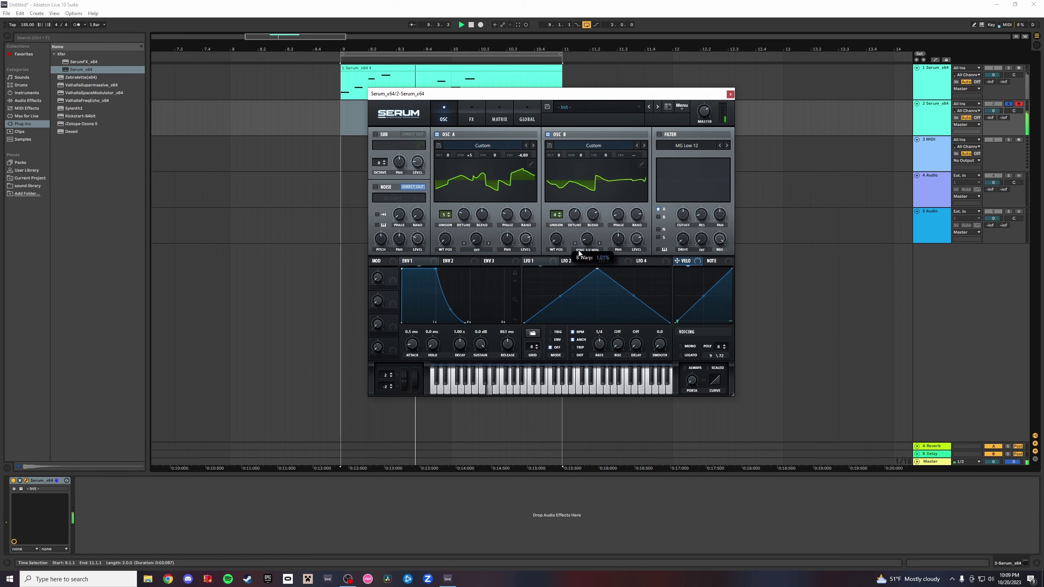
click(600, 244)
click(600, 243)
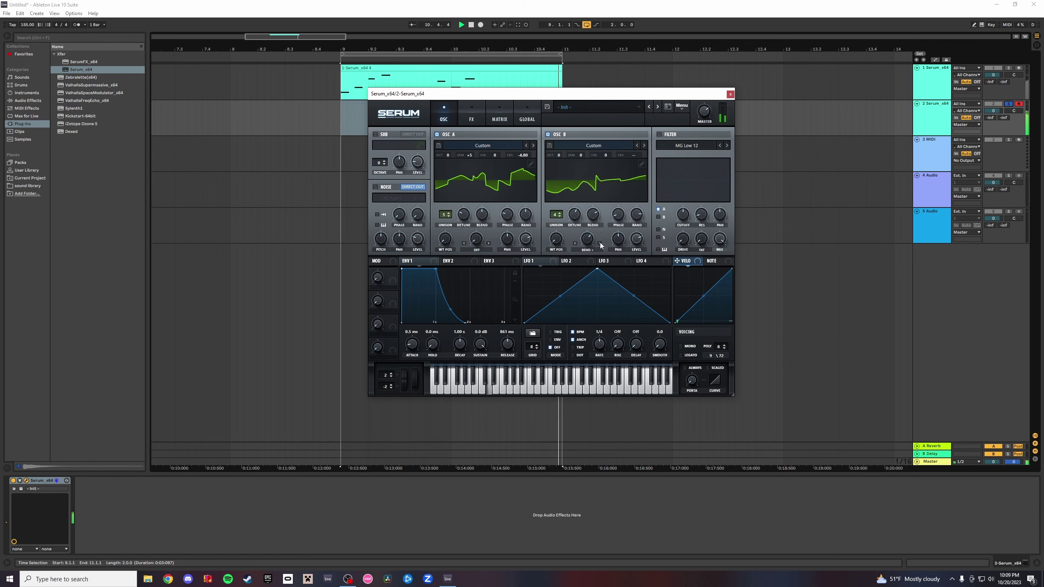
click(600, 243)
drag(585, 239, 571, 304)
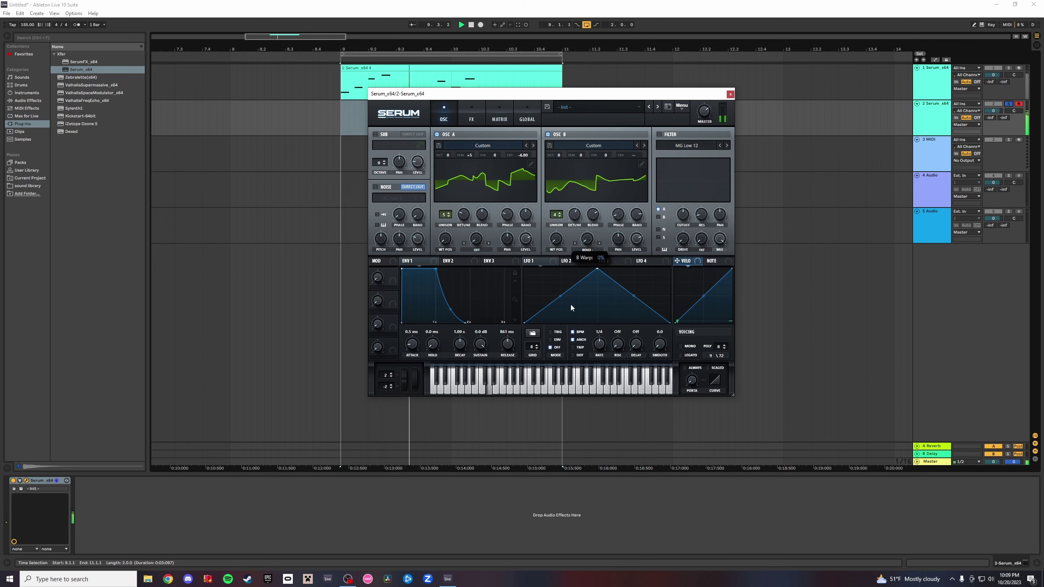
click(598, 244)
click(599, 243)
drag(588, 240, 580, 272)
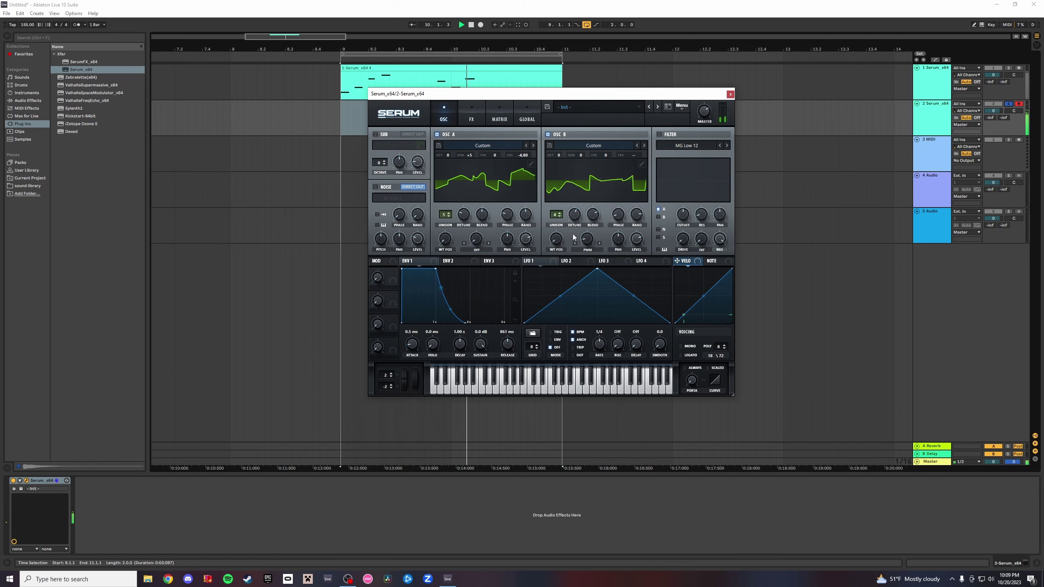
click(572, 250)
click(584, 256)
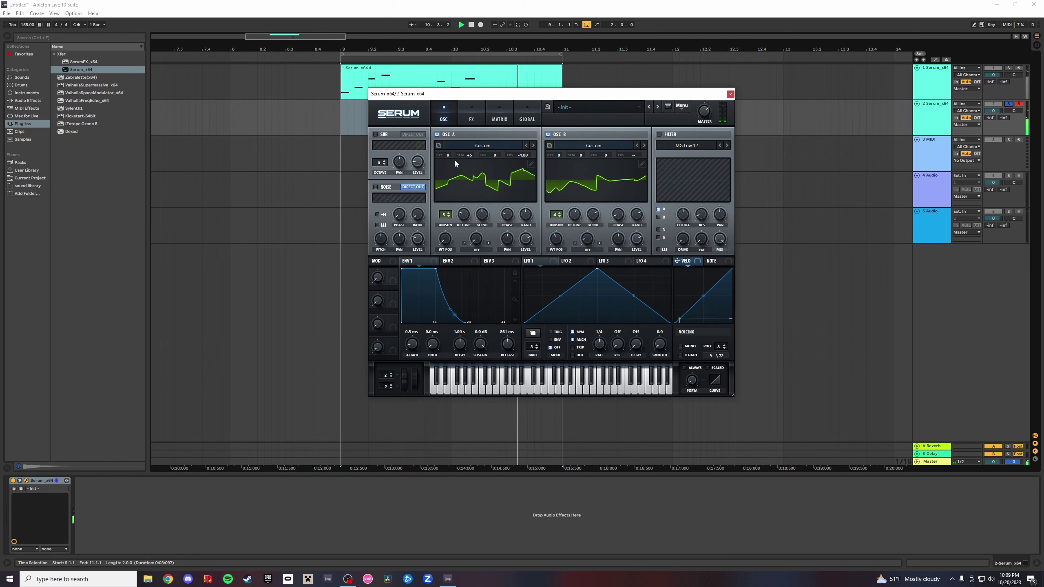
Compare the two oscillators by switching A and B off and back on in turn.
click(438, 134)
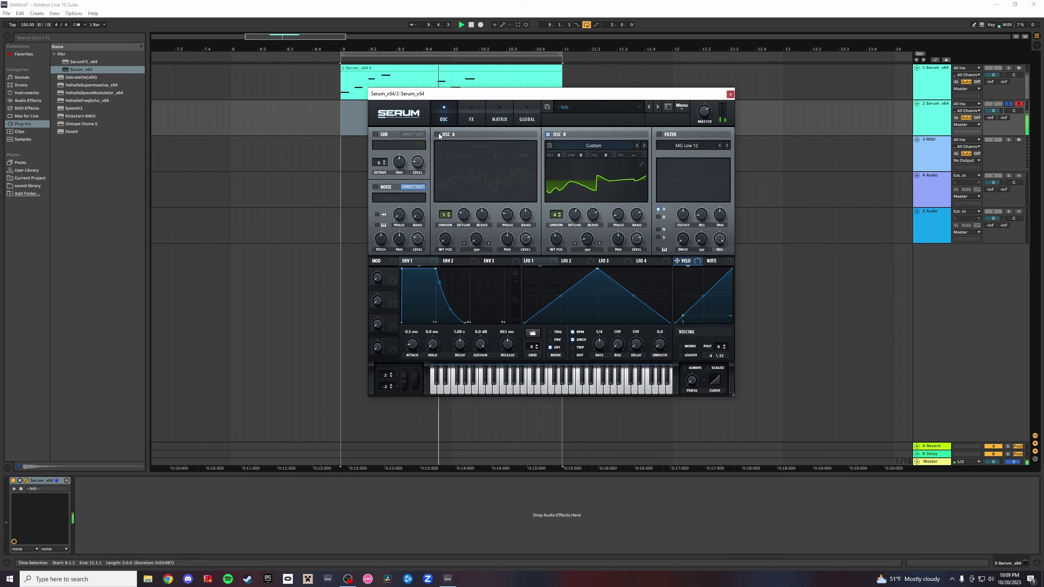
click(437, 135)
click(549, 134)
click(549, 134)
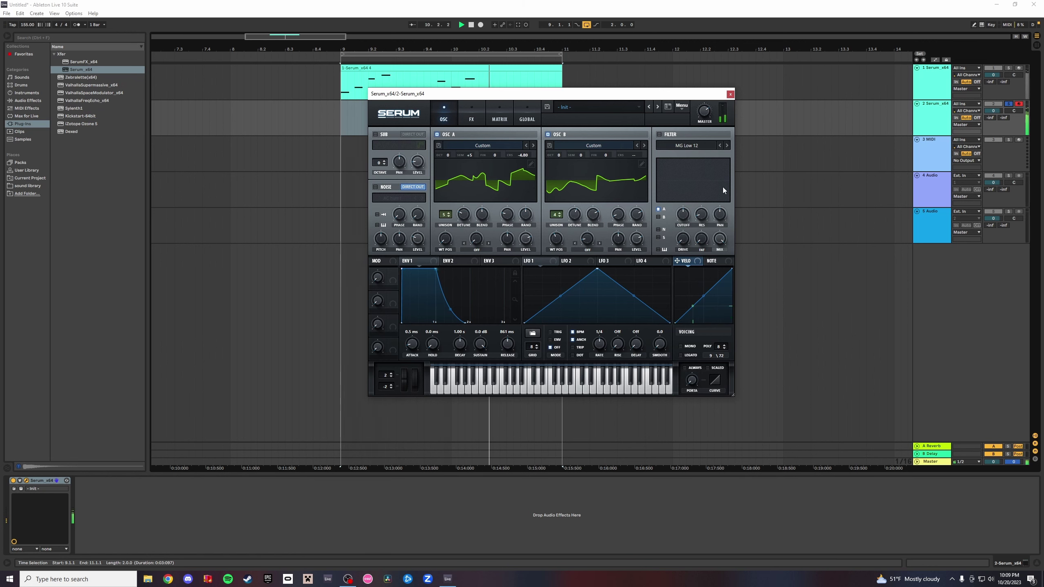
Unsolo the second Serum track and set oscillator B to octave +1, semitone +5 and coarse pitch -4.00.
click(1009, 104)
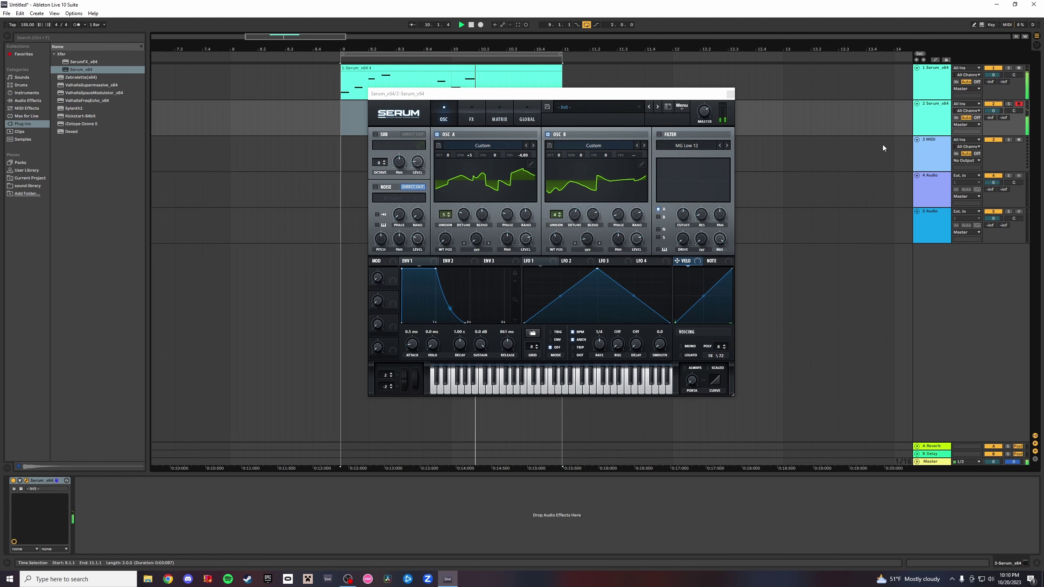
click(629, 151)
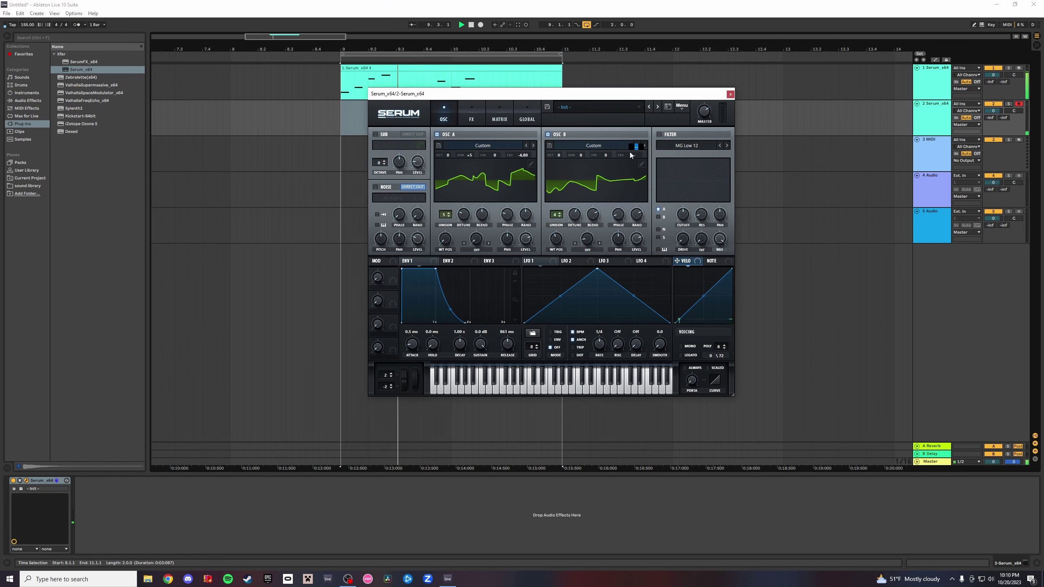
text(-4.8)
key(Return)
drag(582, 151, 541, 160)
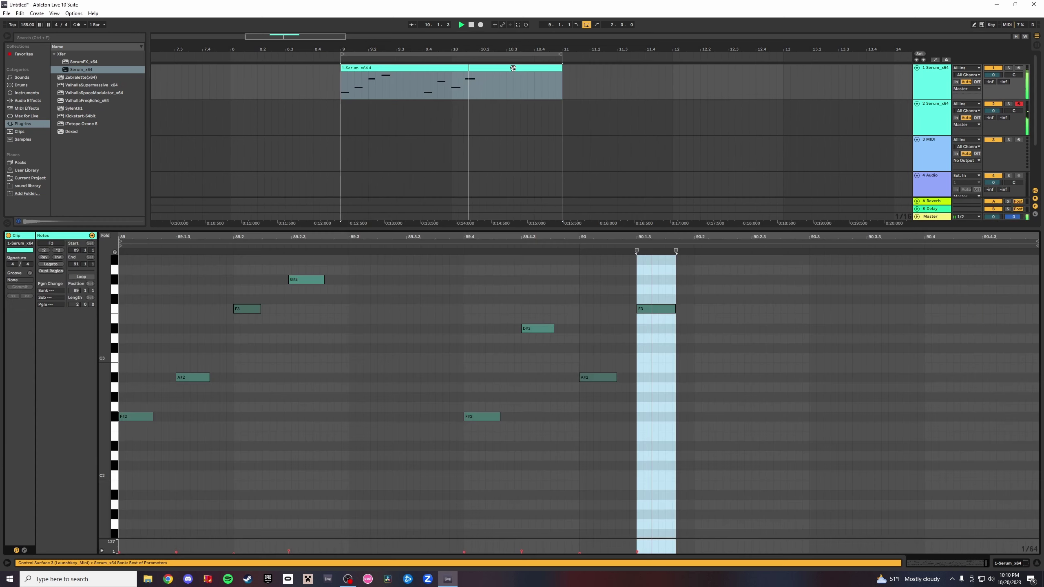
Record a MIDI melody on the second Serum track over the two-bar loop, with the first track's clip open.
double_click(505, 78)
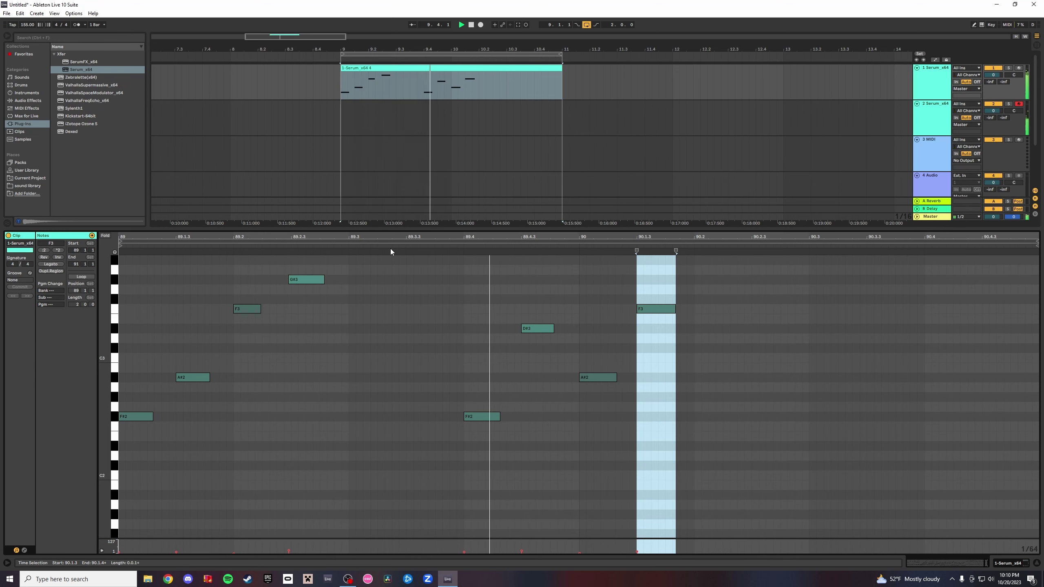
click(480, 25)
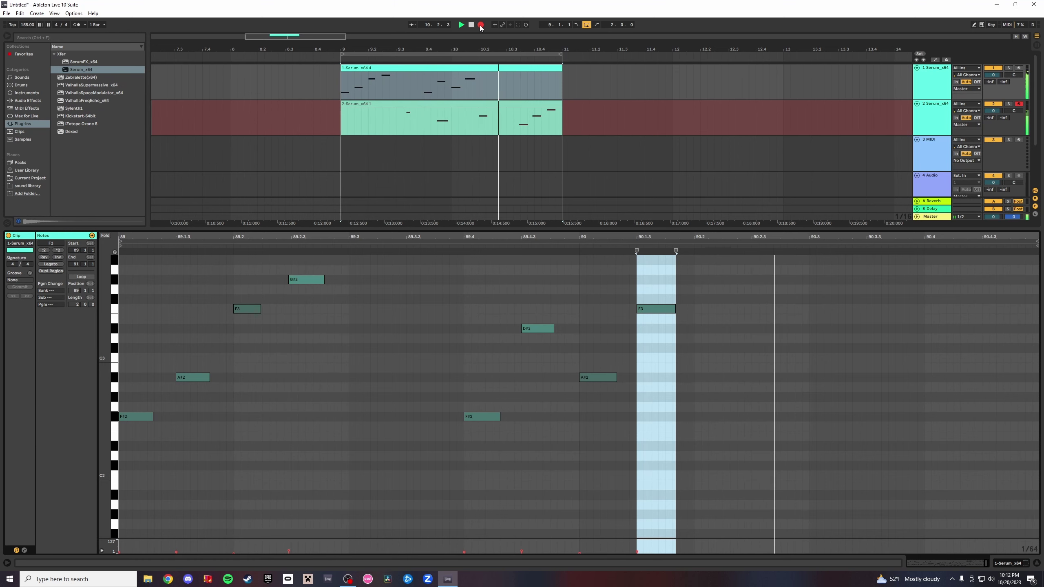
key(space)
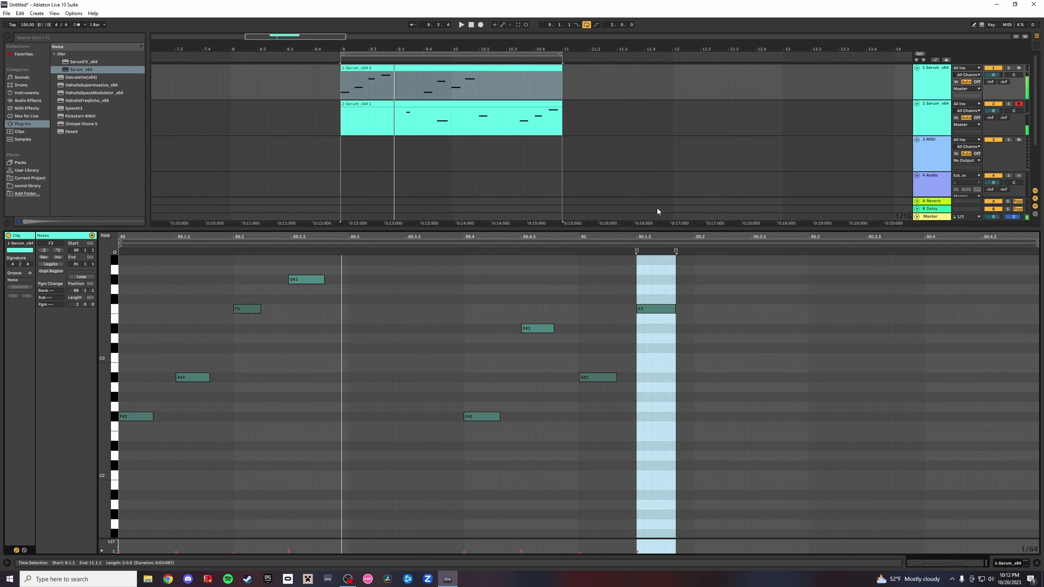
Open the recorded clip and nudge the timing of G#3, both C#3 notes, the last F3 and A#3.
click(382, 112)
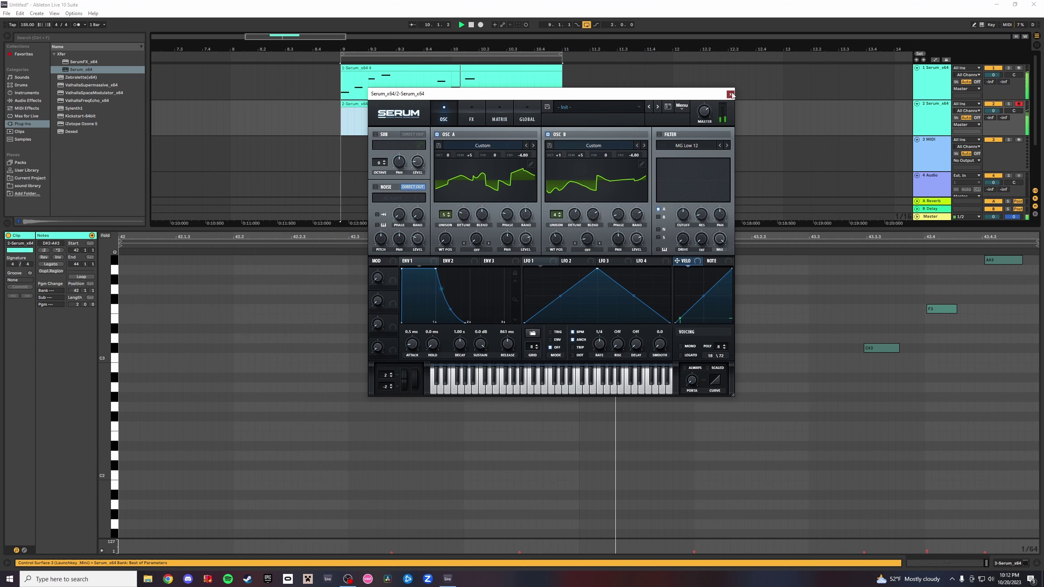
click(731, 95)
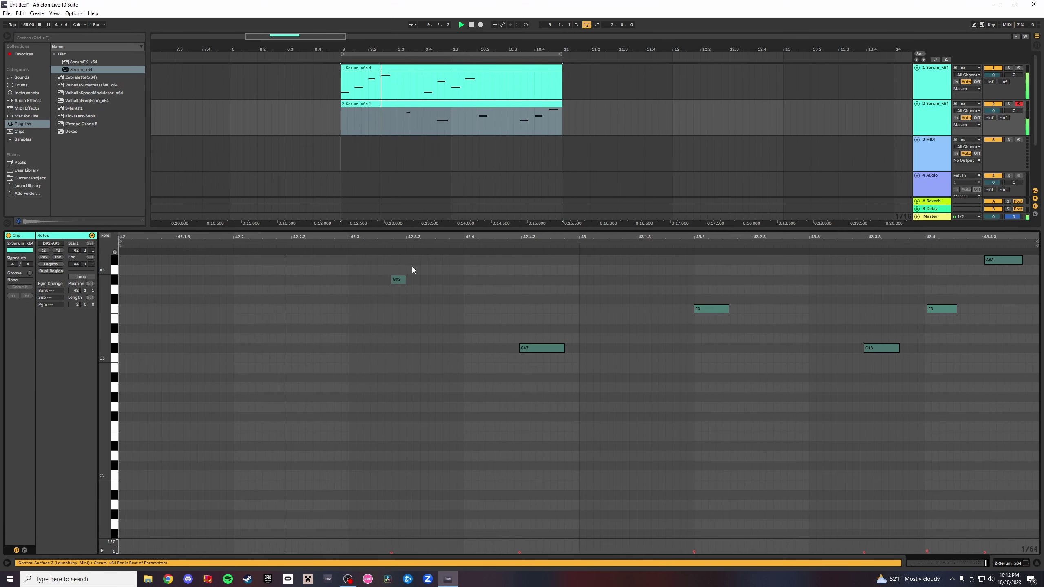
drag(399, 280, 414, 281)
mouse_move(536, 350)
mouse_down()
mouse_move(525, 353)
mouse_move(534, 350)
mouse_up()
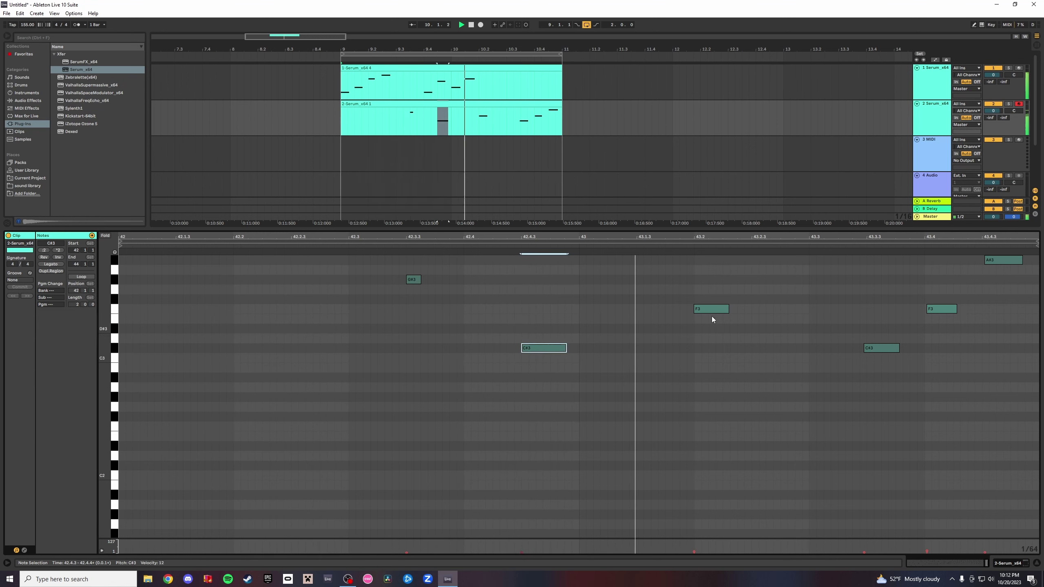
drag(874, 348, 878, 351)
drag(930, 311, 927, 312)
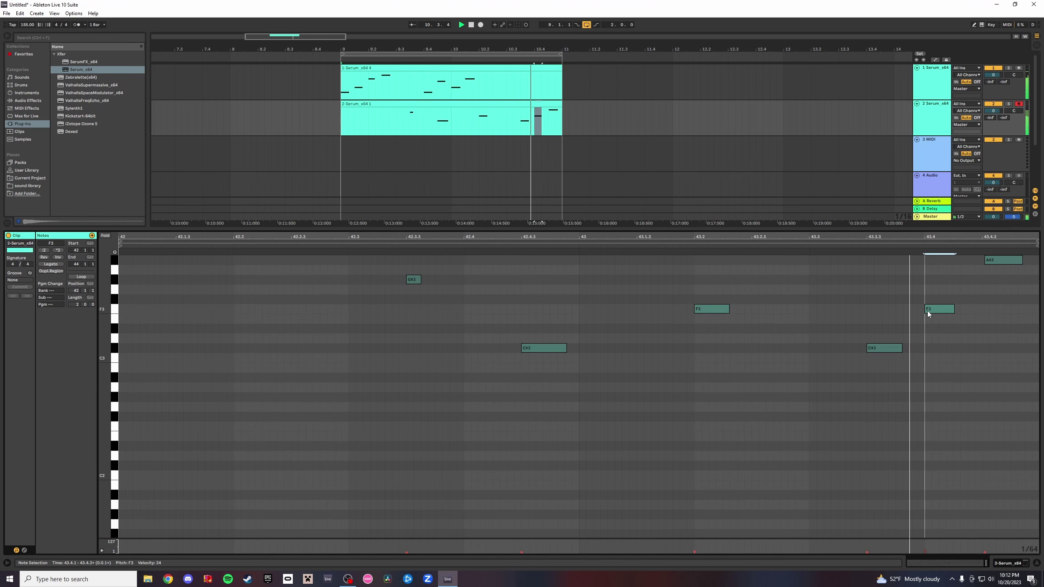
drag(999, 265, 946, 263)
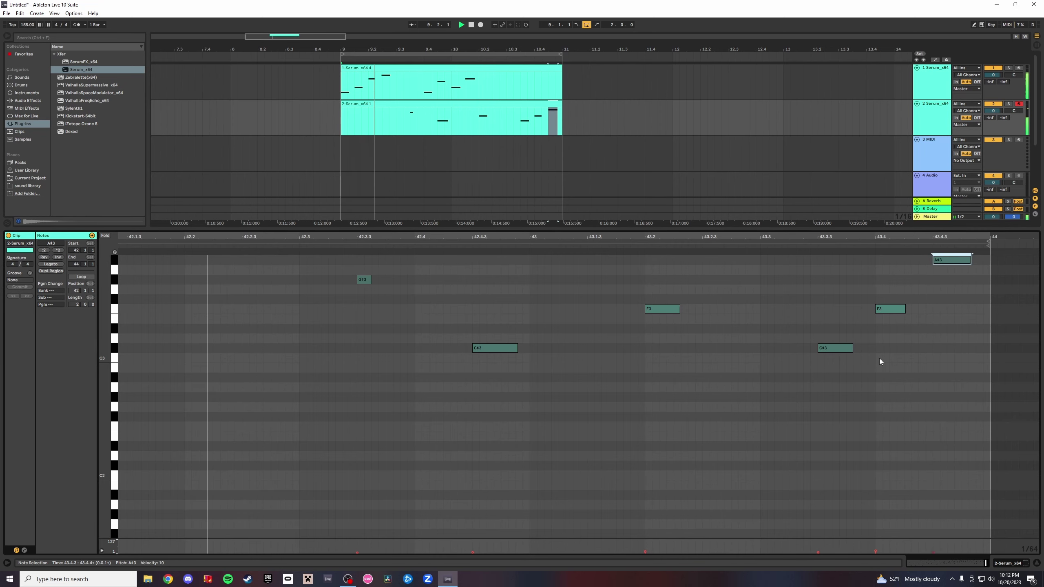
Solo the second Serum track and bring up its Serum effects page.
click(938, 112)
click(1008, 104)
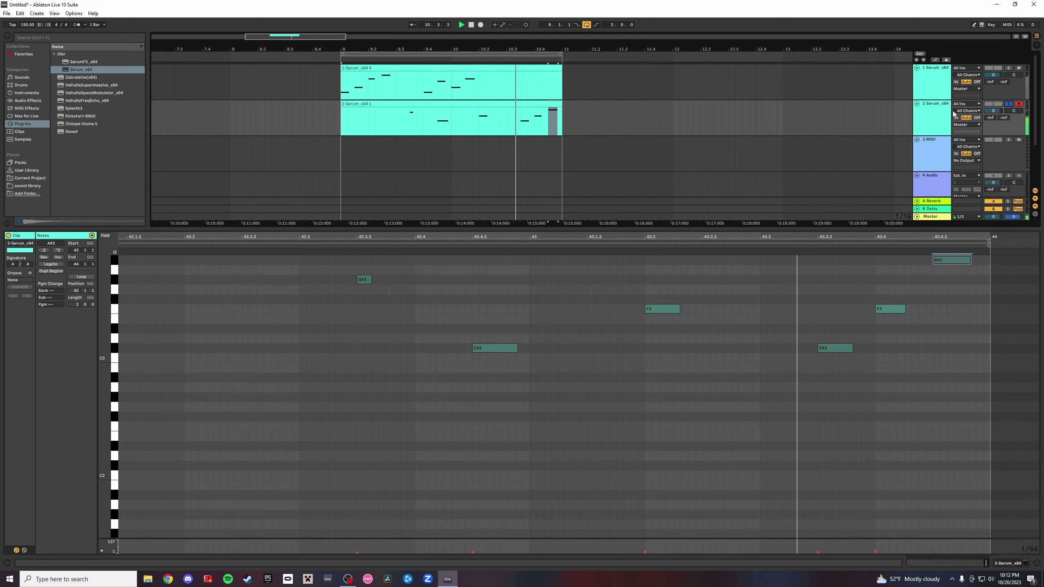
double_click(937, 114)
click(26, 480)
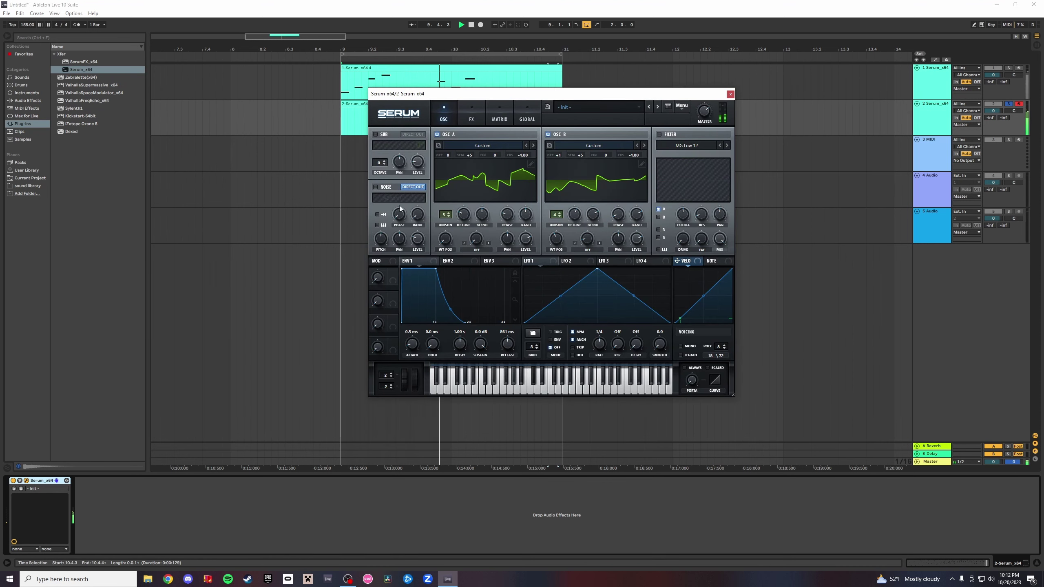
click(472, 117)
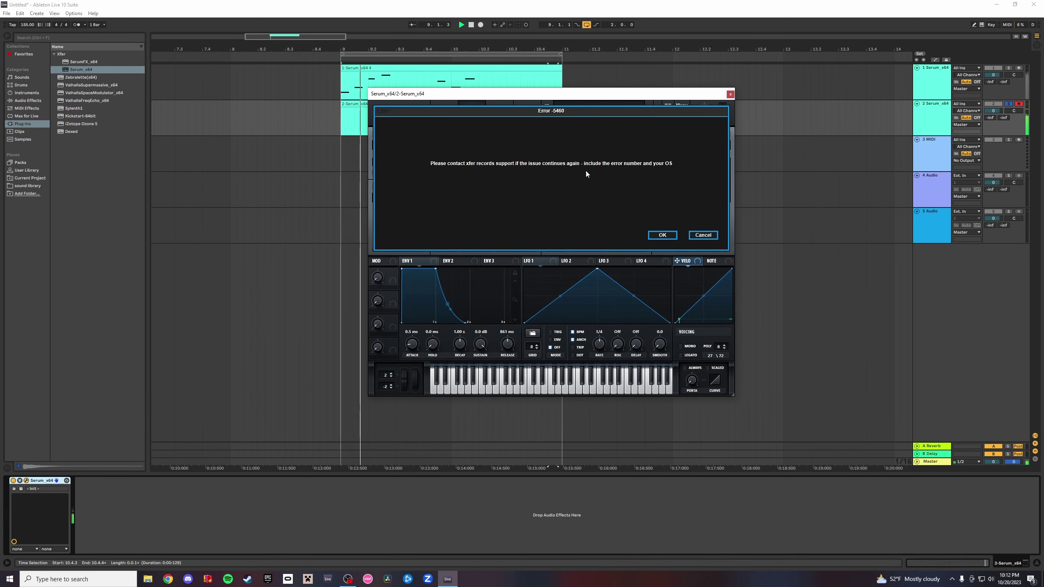
click(731, 94)
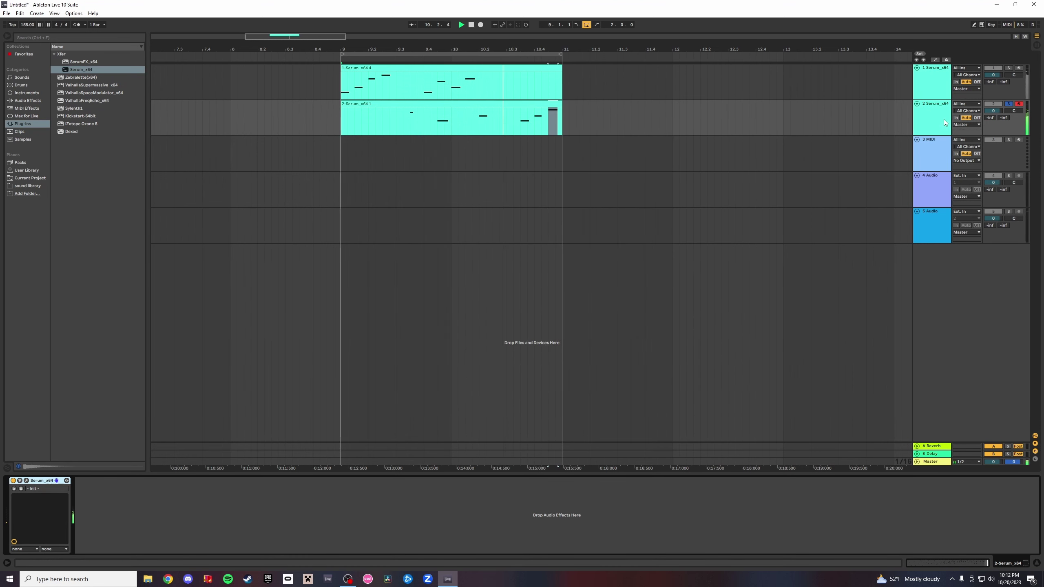
click(27, 481)
click(472, 118)
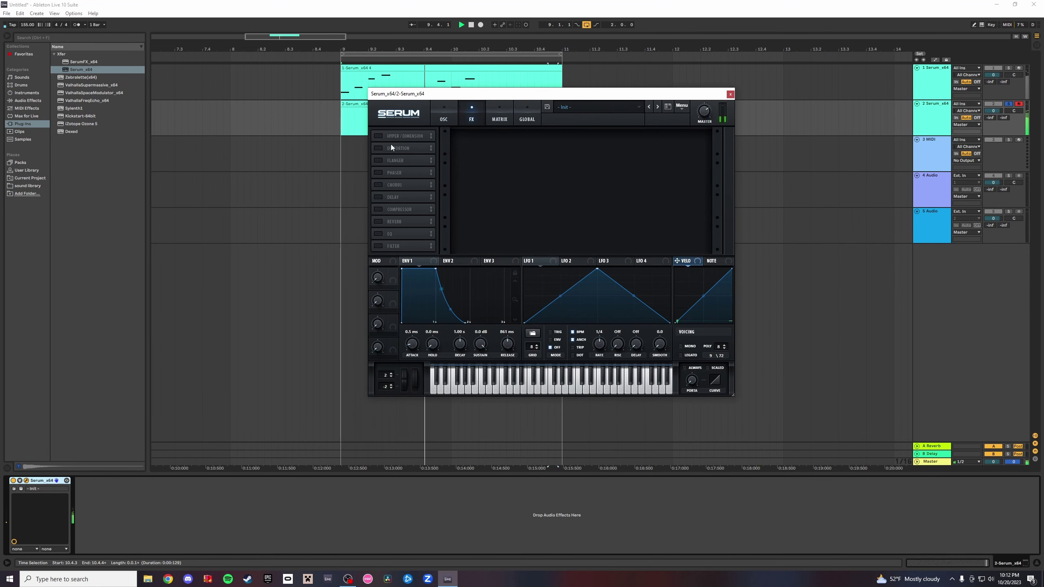
Enable Hyper/Dimension with a unison of 2 and enable Chorus on the second Serum sound.
click(378, 136)
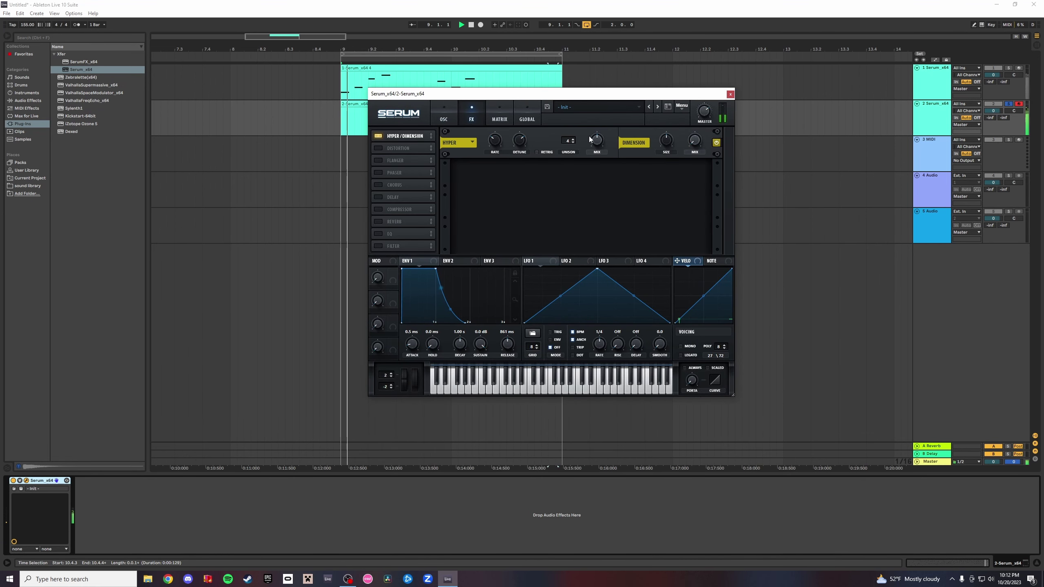
click(572, 143)
click(573, 142)
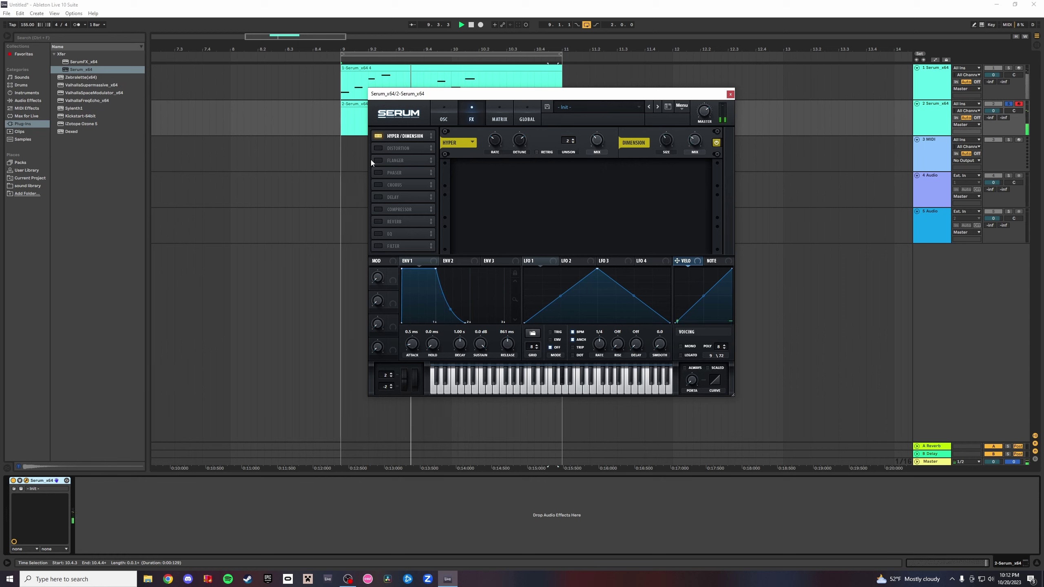
click(378, 184)
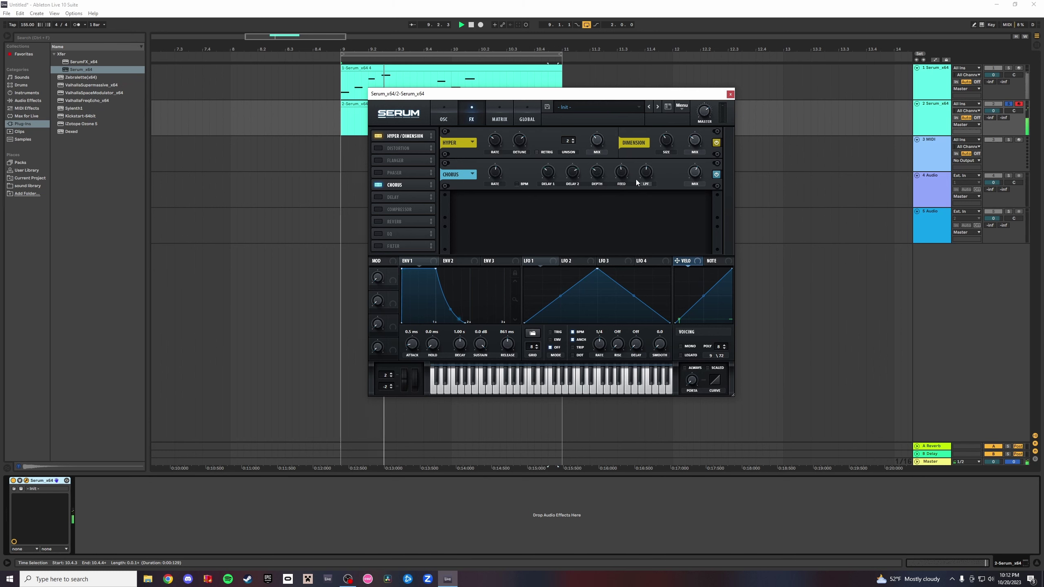
Enable Delay, adjust its feedback and mix, and shift its filter towards the low frequencies.
click(378, 199)
mouse_move(602, 208)
mouse_down()
mouse_move(624, 216)
mouse_move(605, 197)
mouse_up()
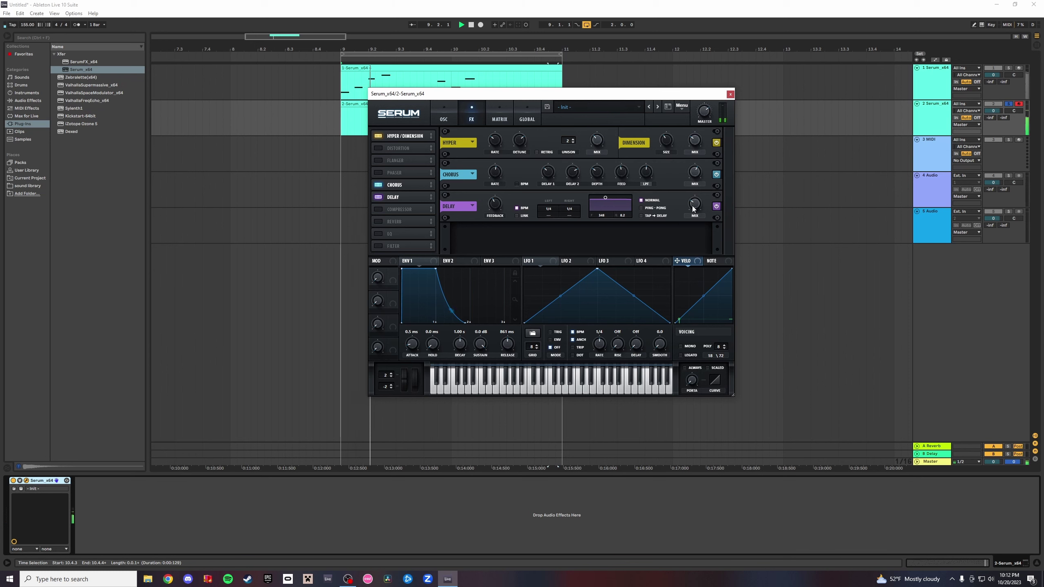
drag(709, 187, 708, 188)
drag(596, 209, 593, 204)
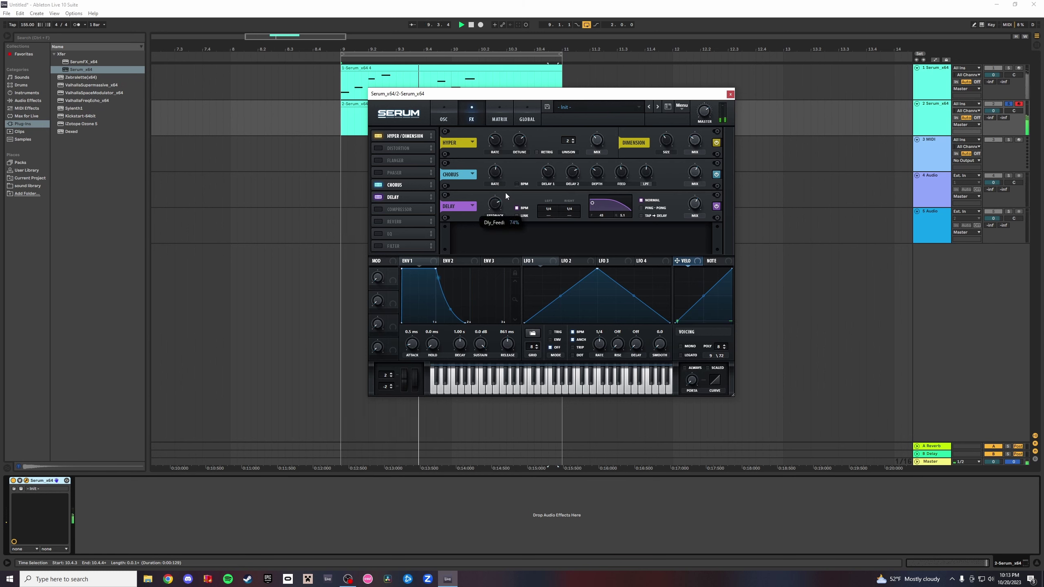
scroll(497, 201, up, 2)
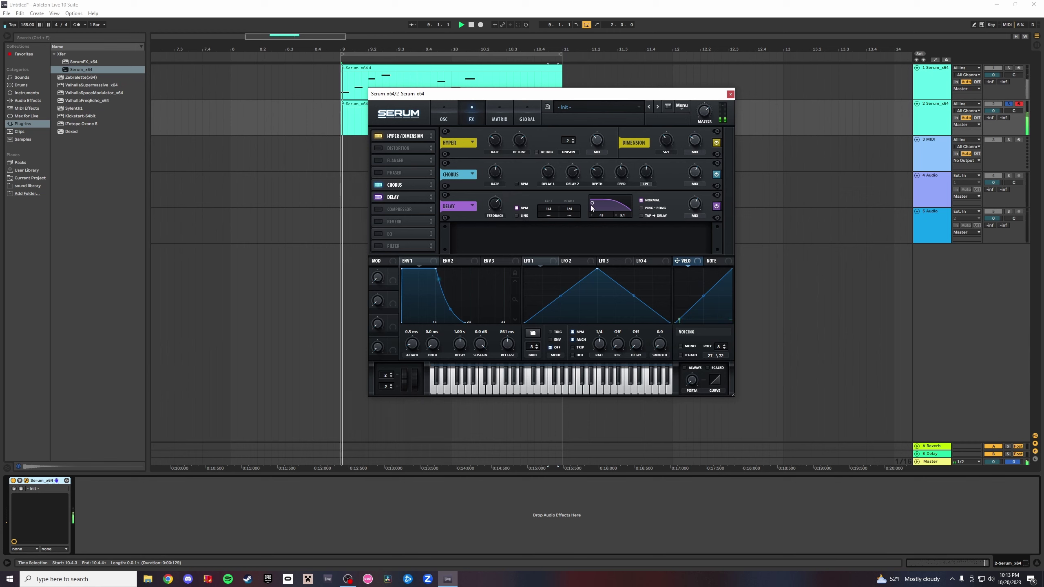
drag(591, 209, 568, 212)
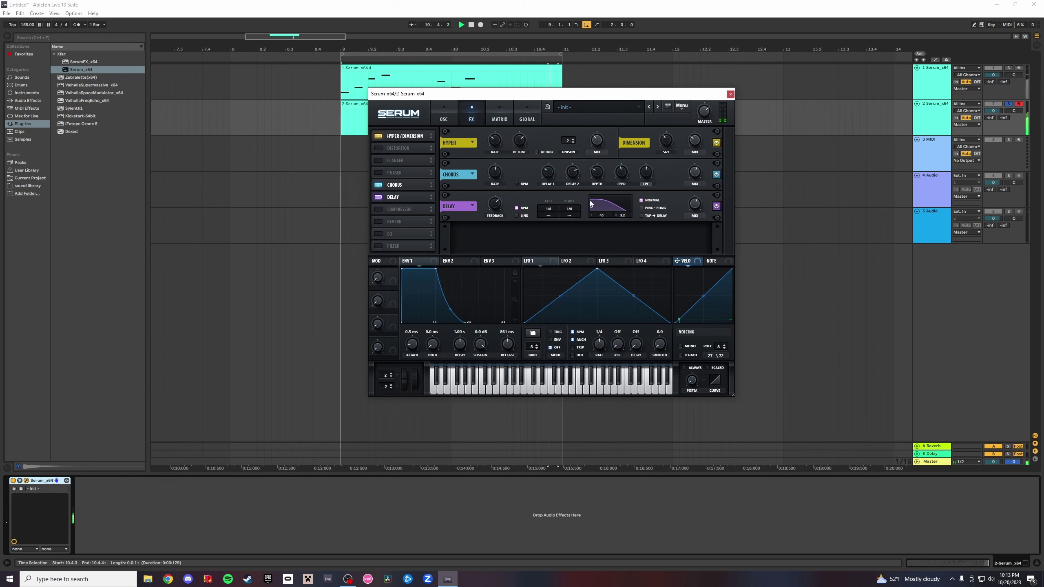
Set the delay times to 1/2 left and one bar right, reset the left offset, and readjust the delay filter.
drag(558, 214, 546, 245)
right_click(550, 216)
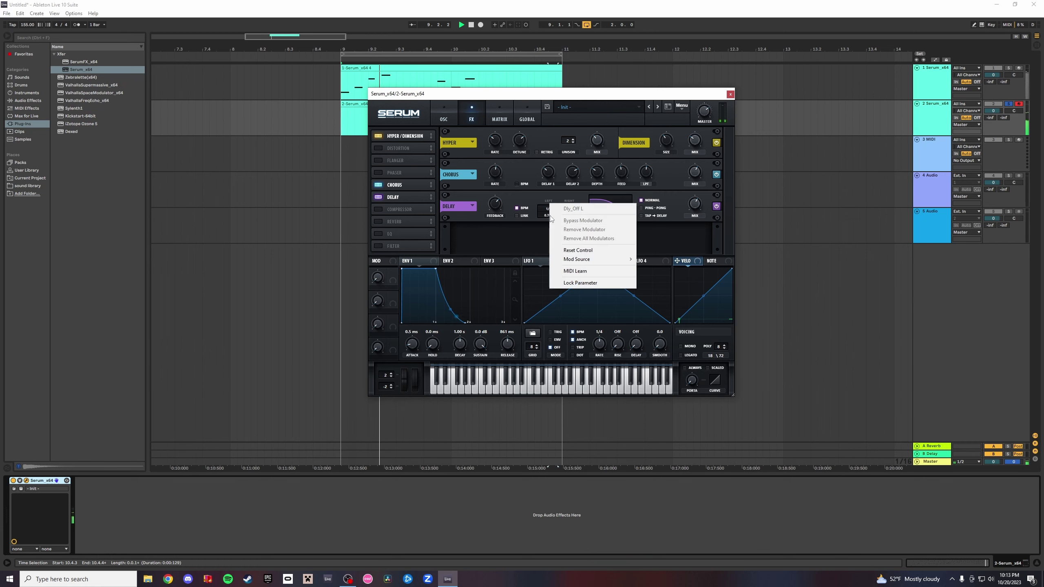
click(567, 250)
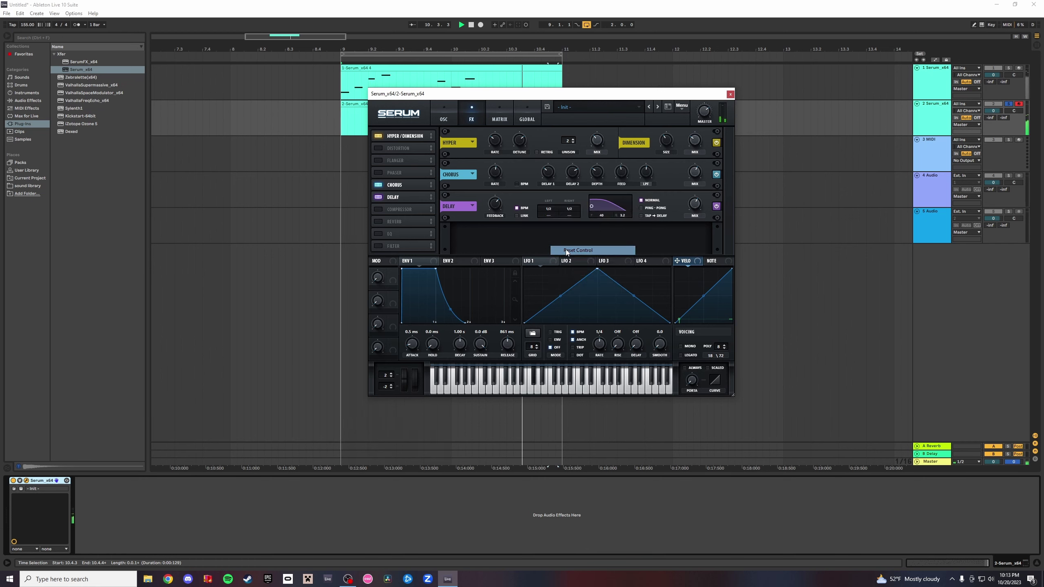
drag(573, 211, 577, 205)
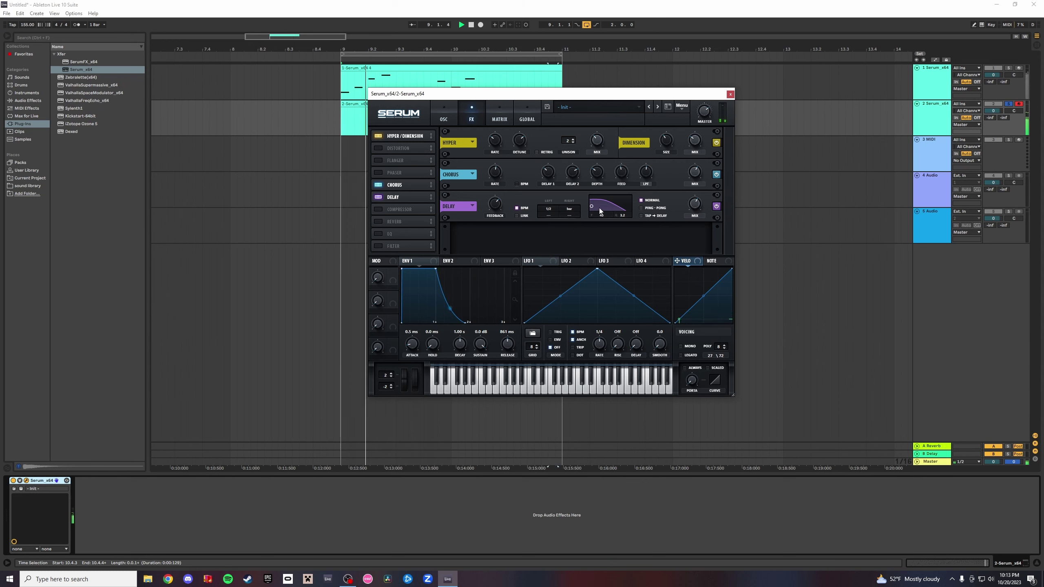
drag(601, 207, 599, 206)
Enable Reverb and adjust its mix while checking the second track with and without solo.
click(378, 222)
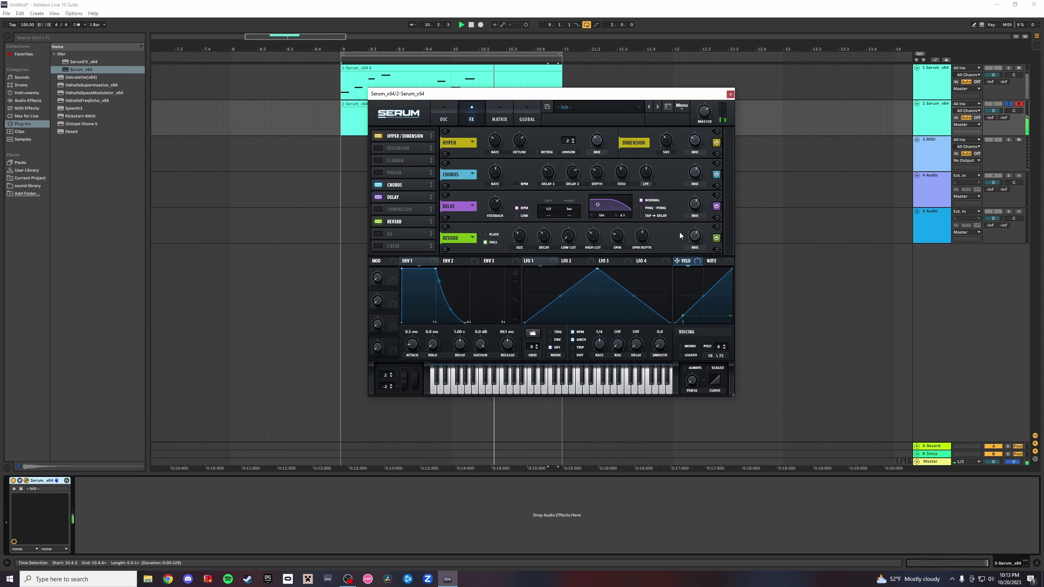
click(1008, 104)
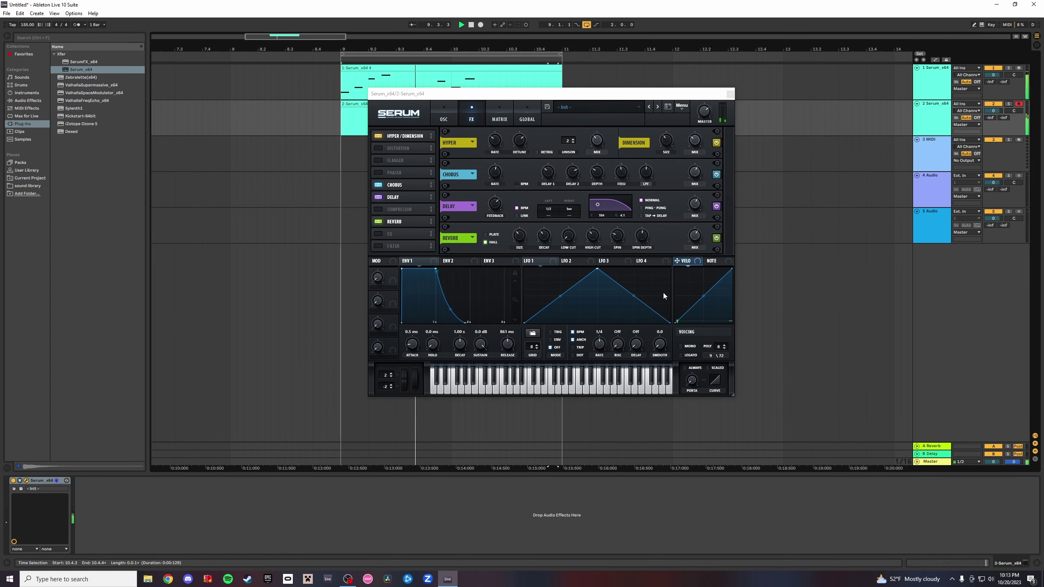
drag(693, 238, 693, 245)
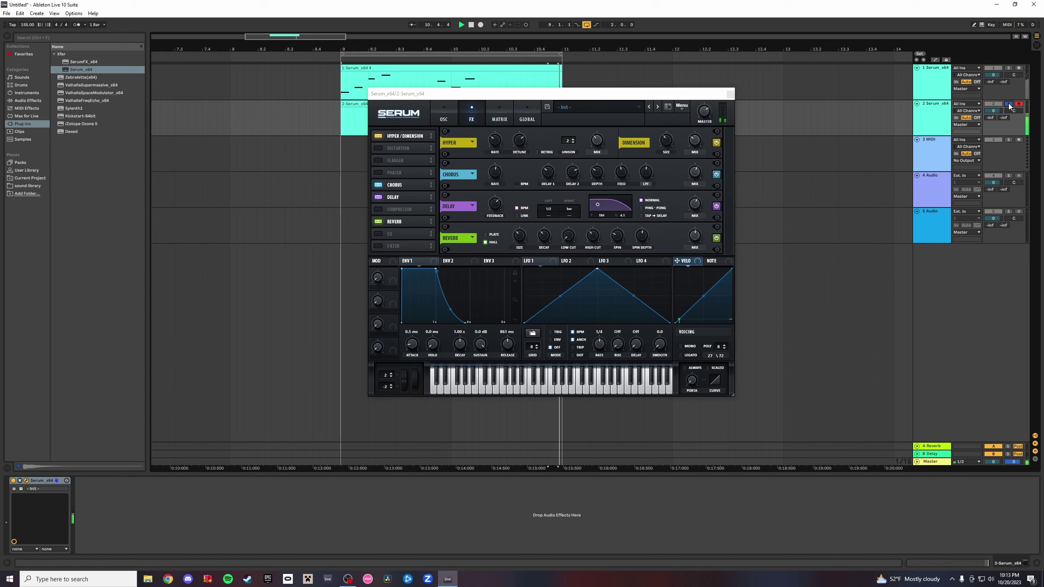
mouse_move(628, 233)
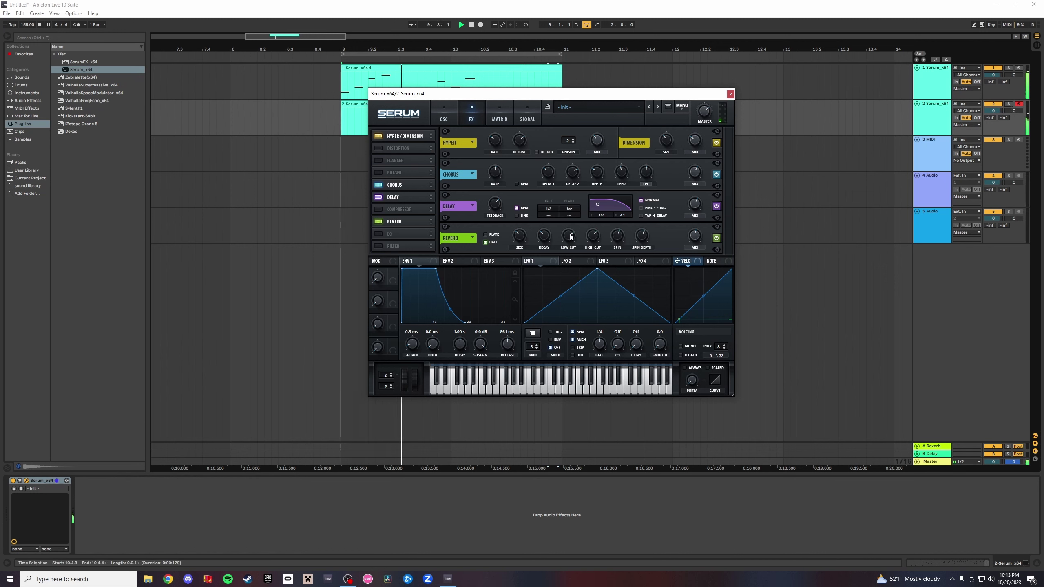
mouse_move(590, 245)
Set Serum's master volume to 83% and compare the second track soloed and in the mix.
mouse_move(715, 108)
scroll(713, 110, up, 3)
drag(715, 108, 709, 114)
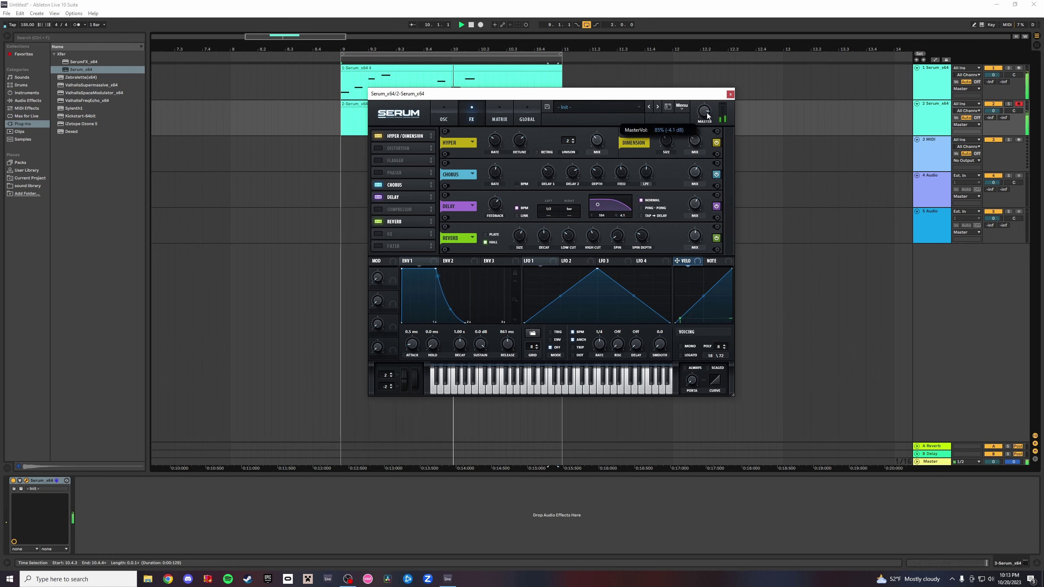
click(1009, 104)
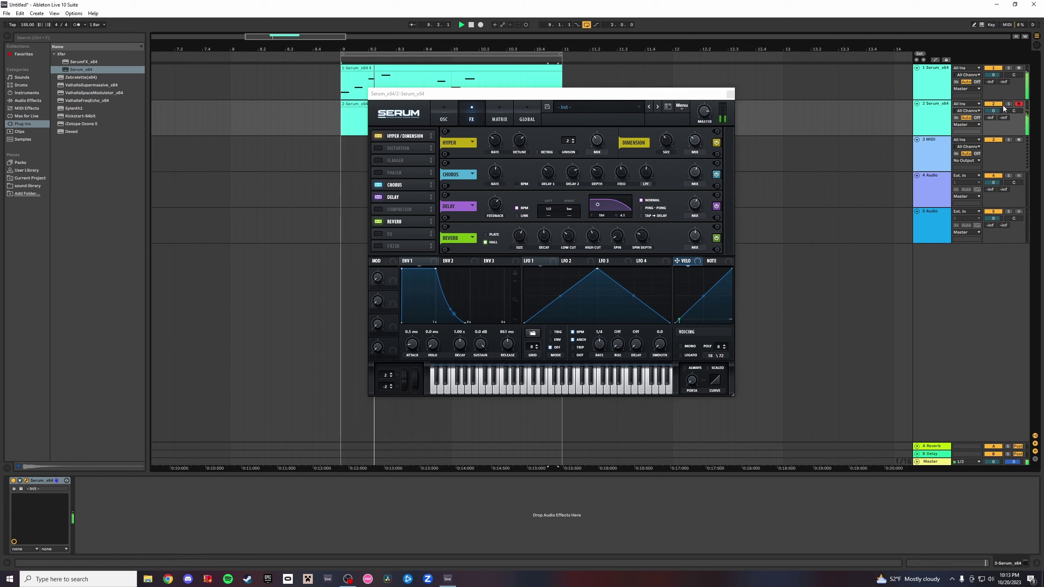
click(1009, 104)
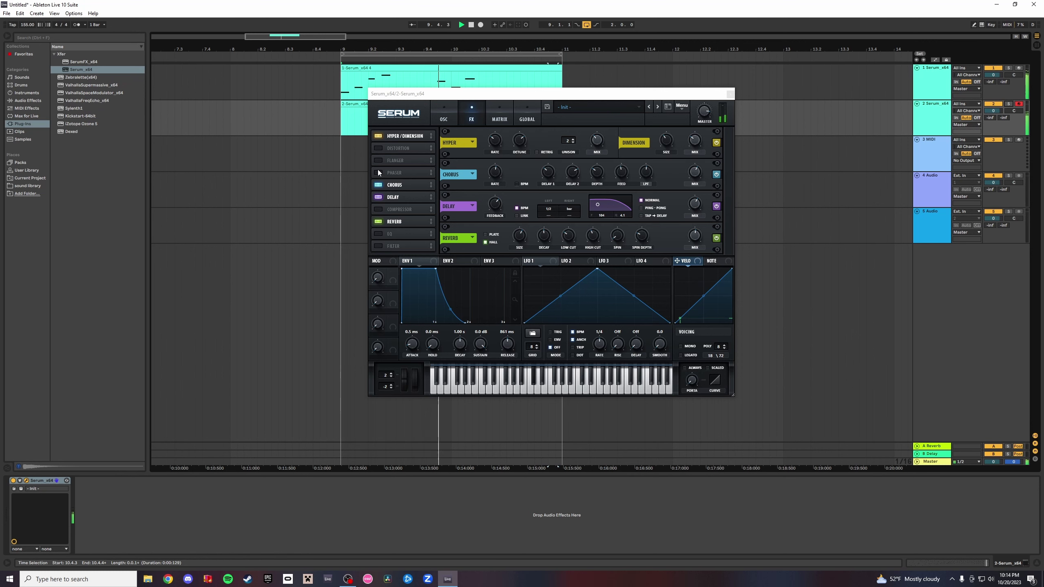
Try the Distortion effect on the second Serum sound and switch it off again.
click(378, 148)
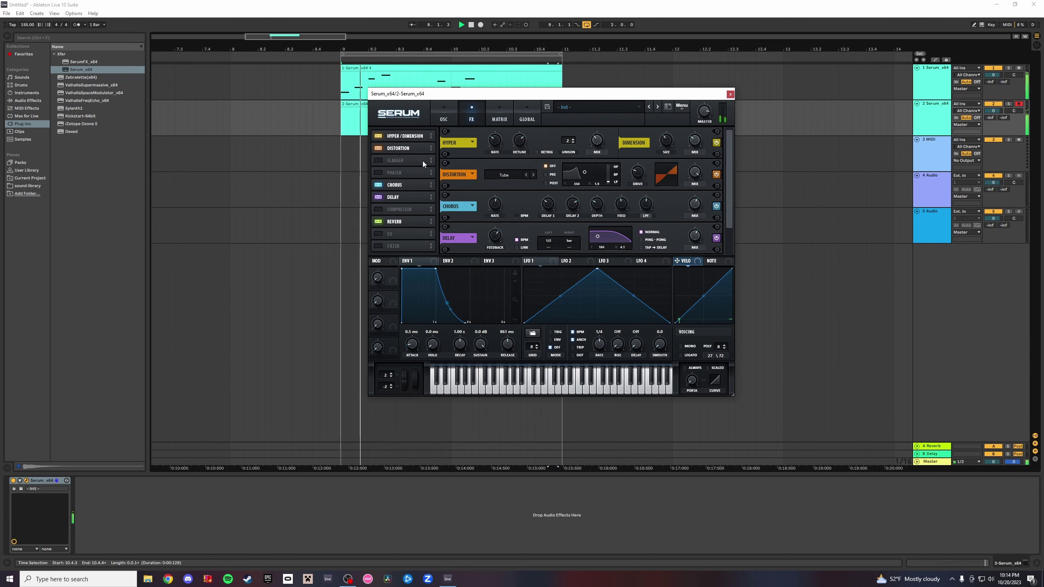
click(399, 151)
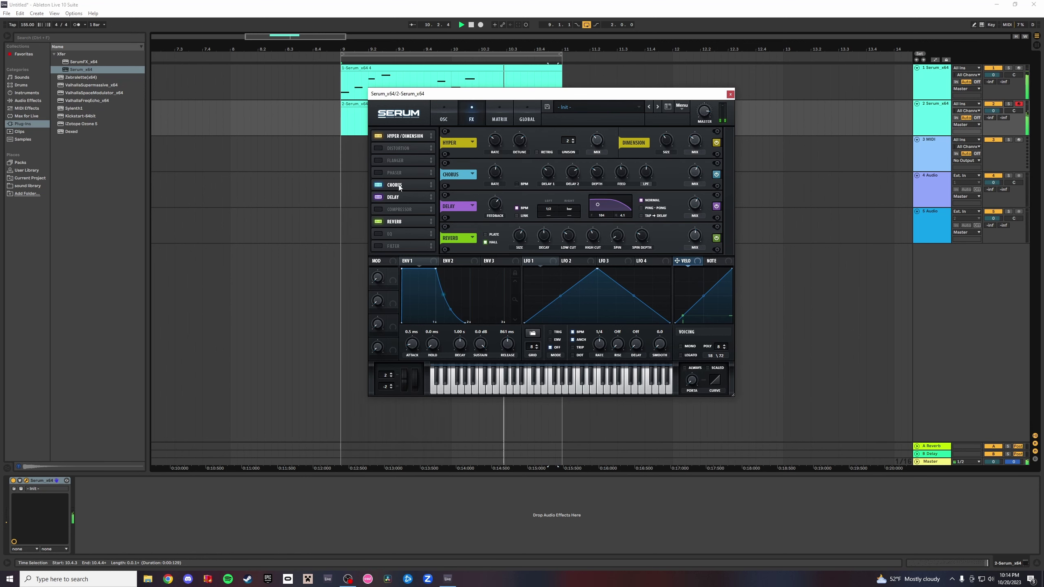
Enable Serum's EQ, lower its low-band frequency and cut that band by about 13 dB, then reset the high-band gain.
click(378, 233)
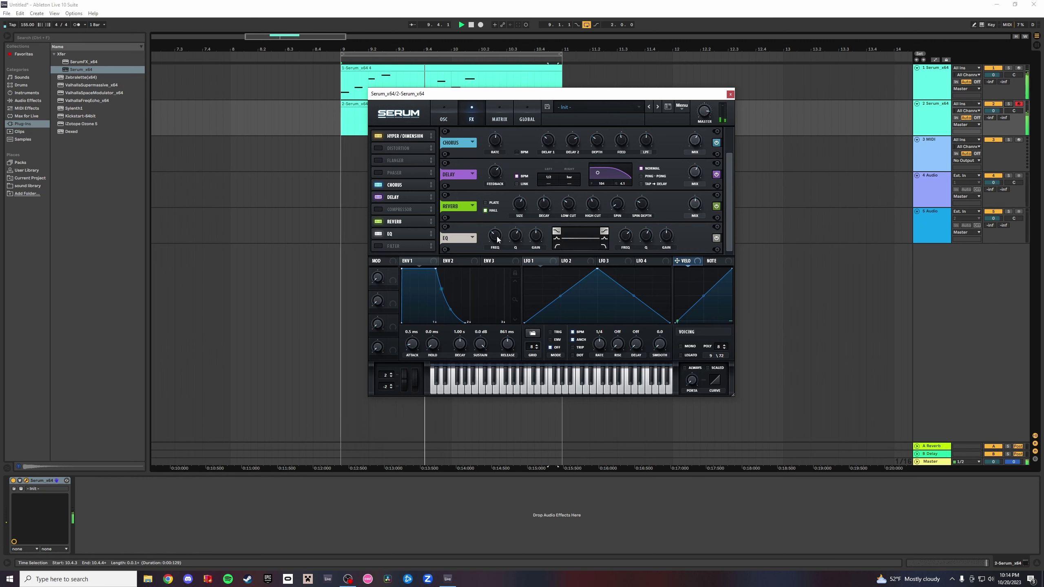
drag(536, 235, 538, 229)
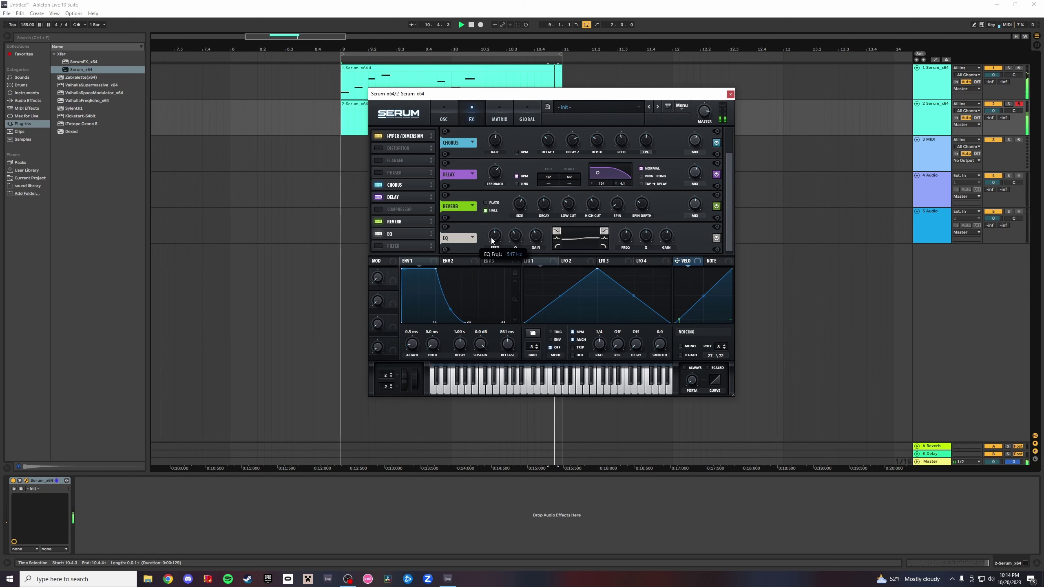
drag(492, 240, 485, 262)
drag(538, 238, 533, 251)
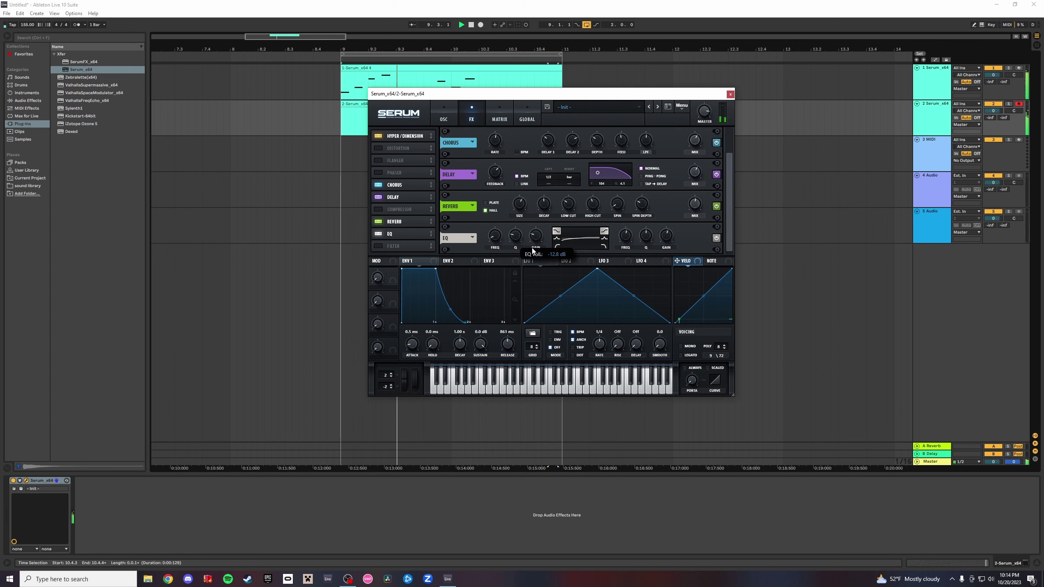
drag(645, 240, 668, 248)
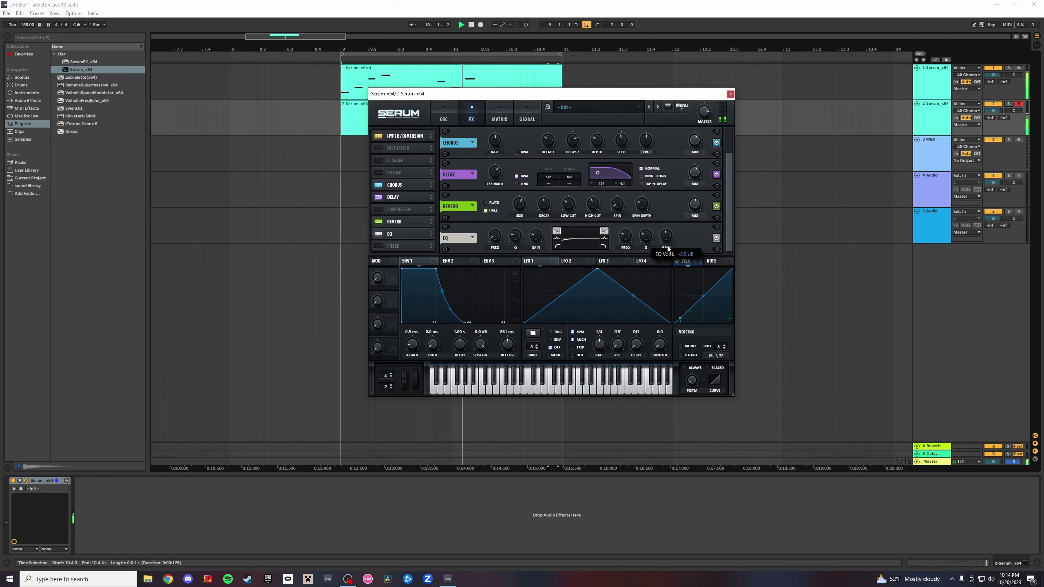
double_click(666, 235)
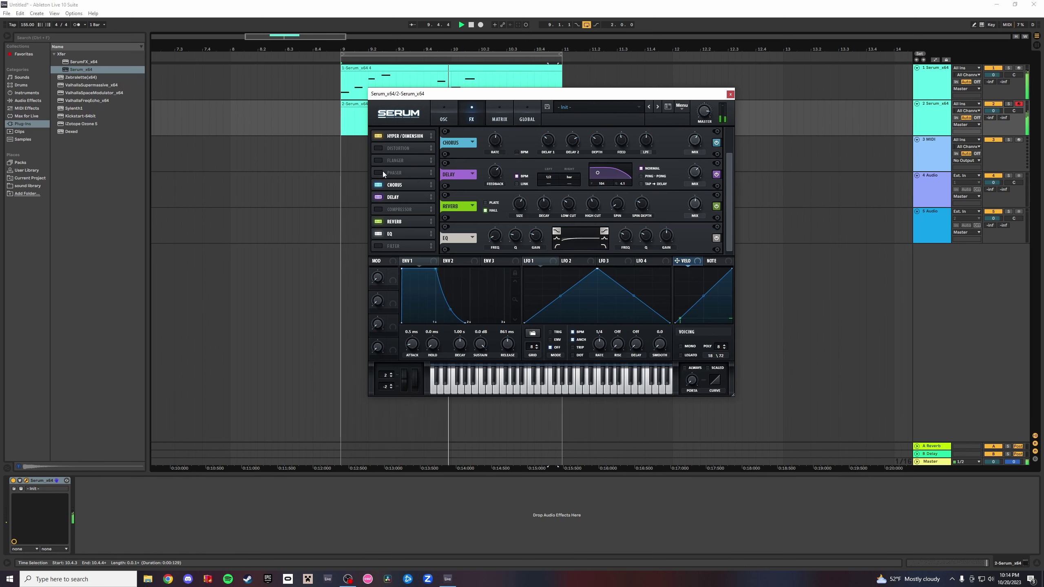
click(728, 94)
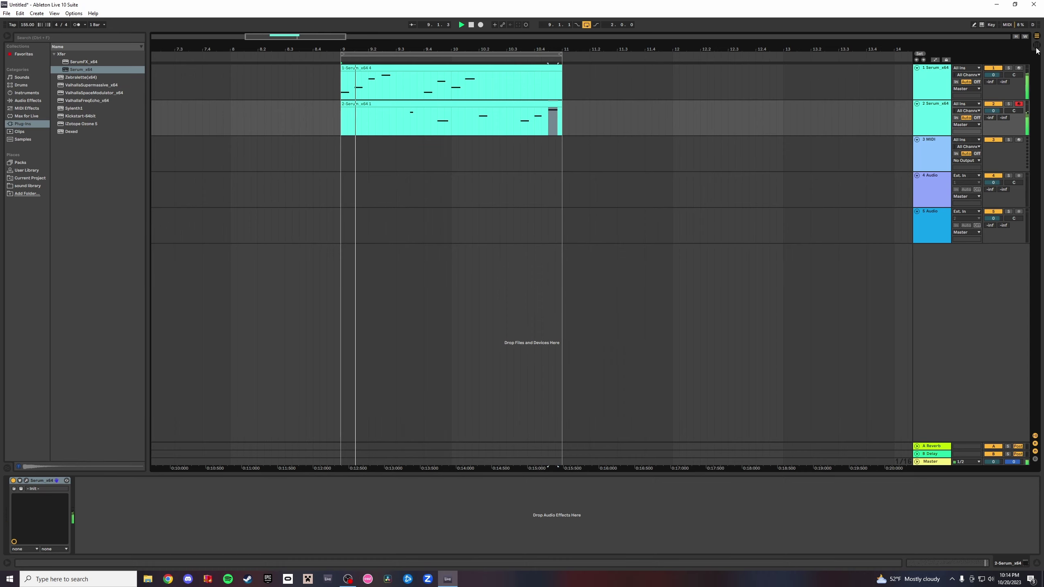
Add EQ Eight to the second Serum track and shape its curve with cuts in the low and high bands.
click(933, 118)
click(23, 54)
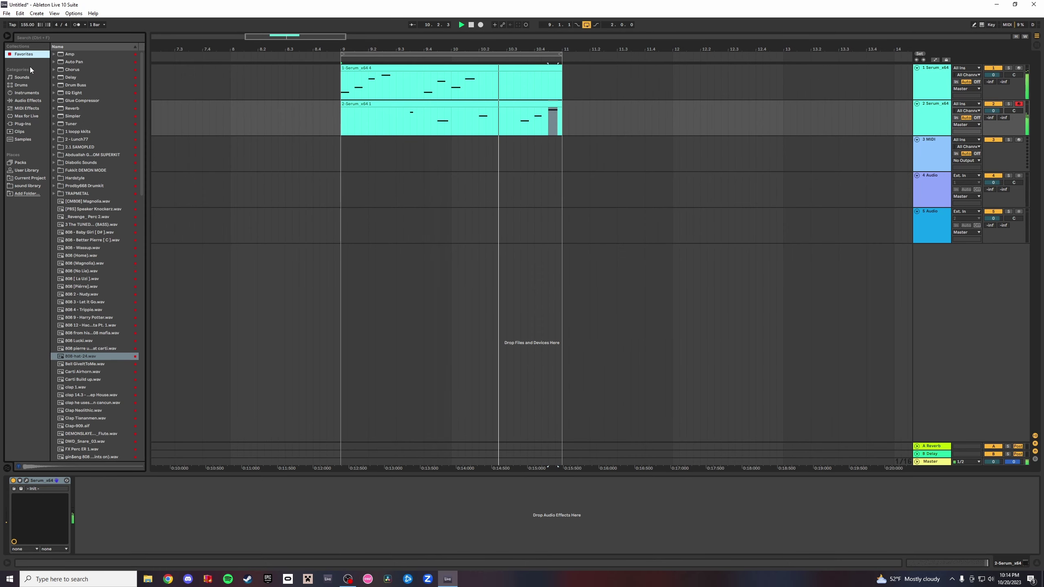
double_click(73, 93)
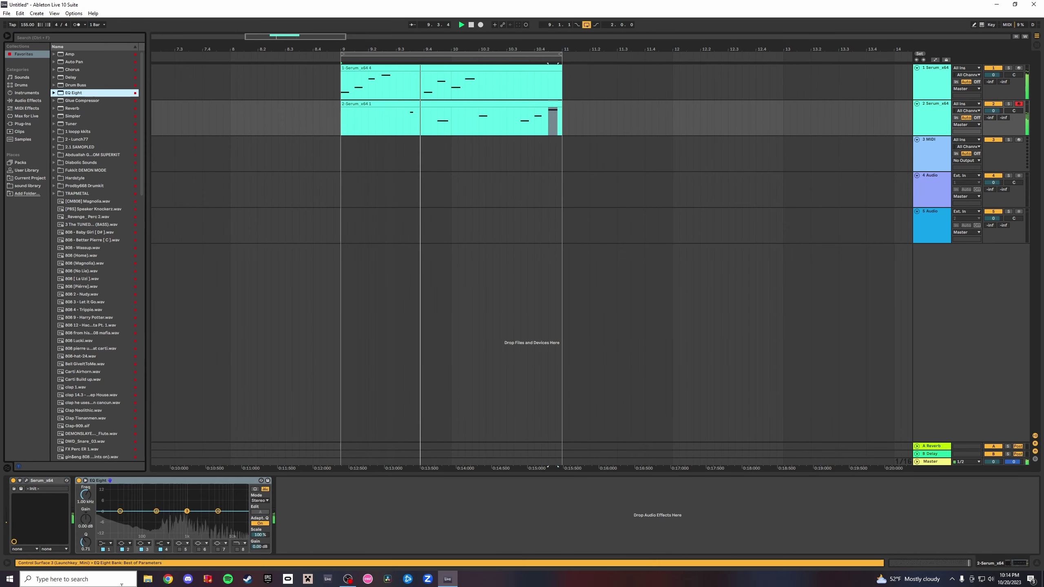
drag(201, 522, 124, 526)
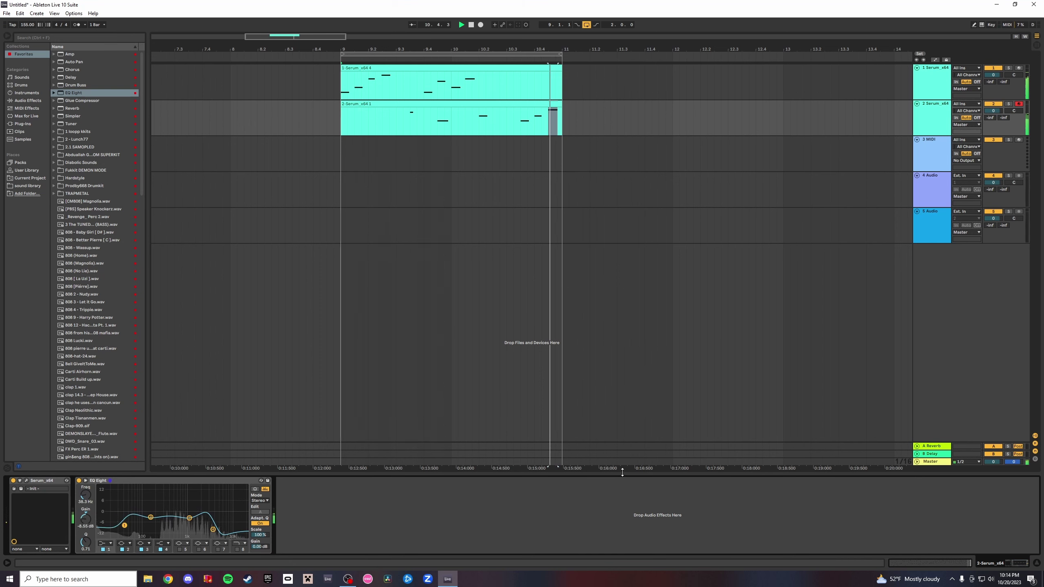
Raise the second track's Serum master volume to 100%.
click(1038, 46)
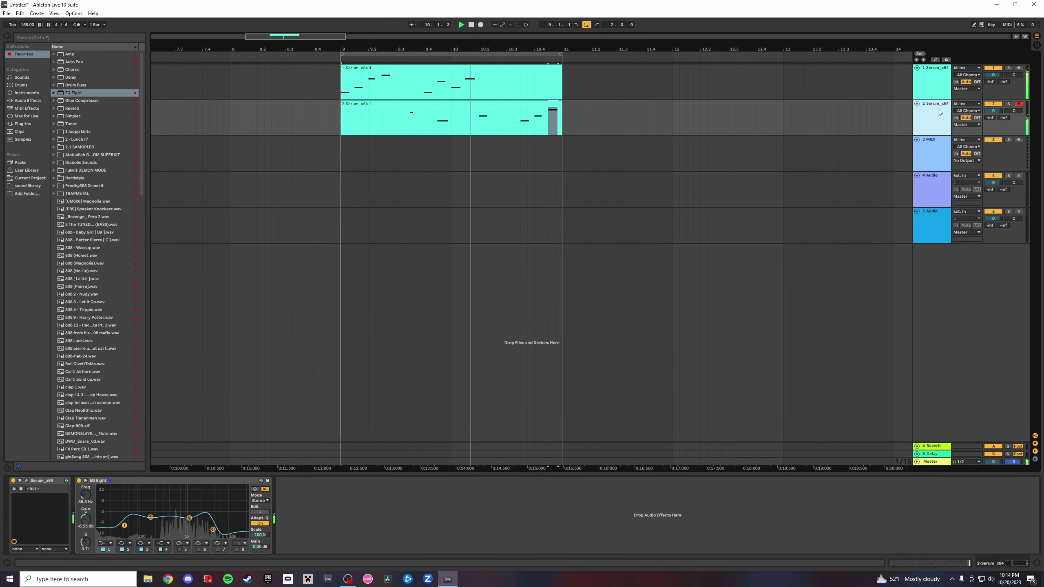
double_click(507, 102)
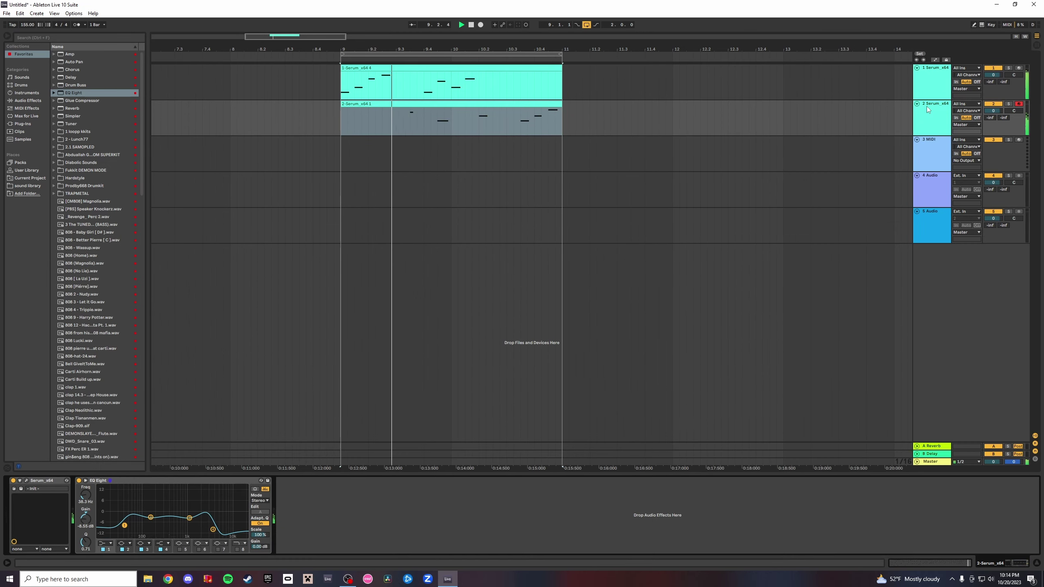
click(927, 106)
click(27, 480)
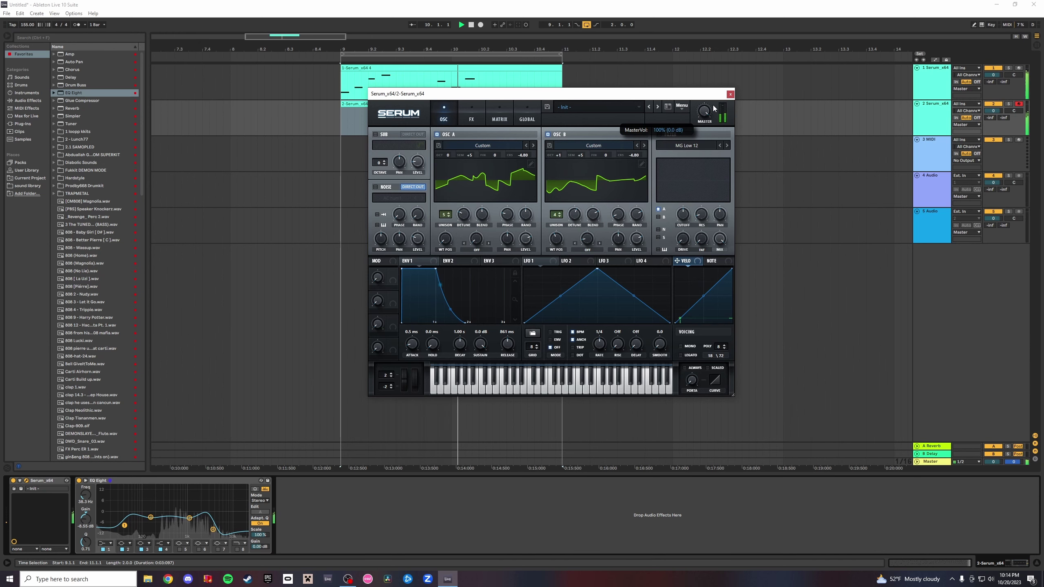
click(730, 94)
Readjust EQ Eight's high band, raise the second track's volume to 5.0 dB, and check the mix with that track muted and unmuted.
click(1037, 45)
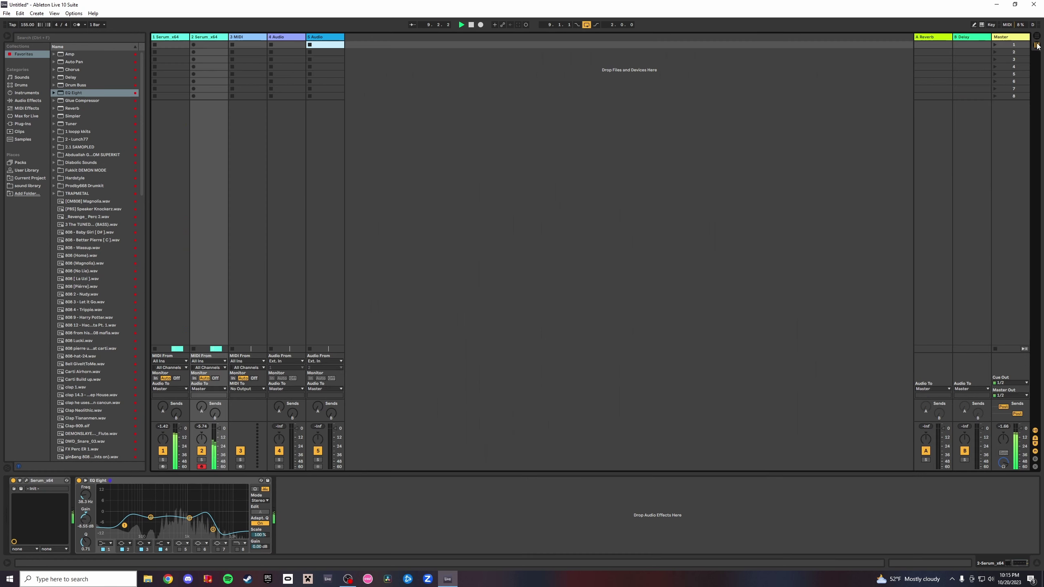
drag(213, 530, 205, 525)
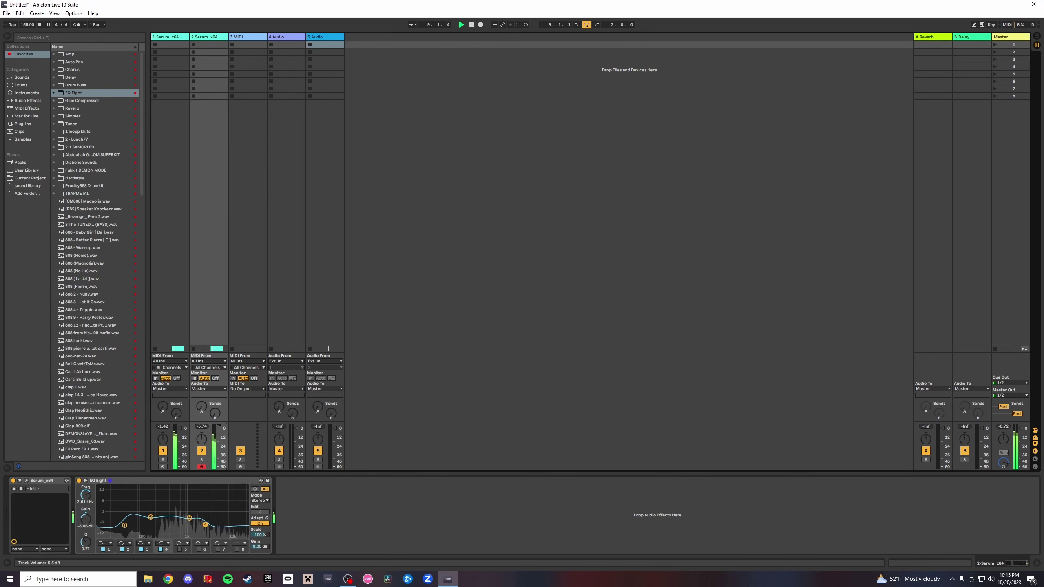
click(201, 453)
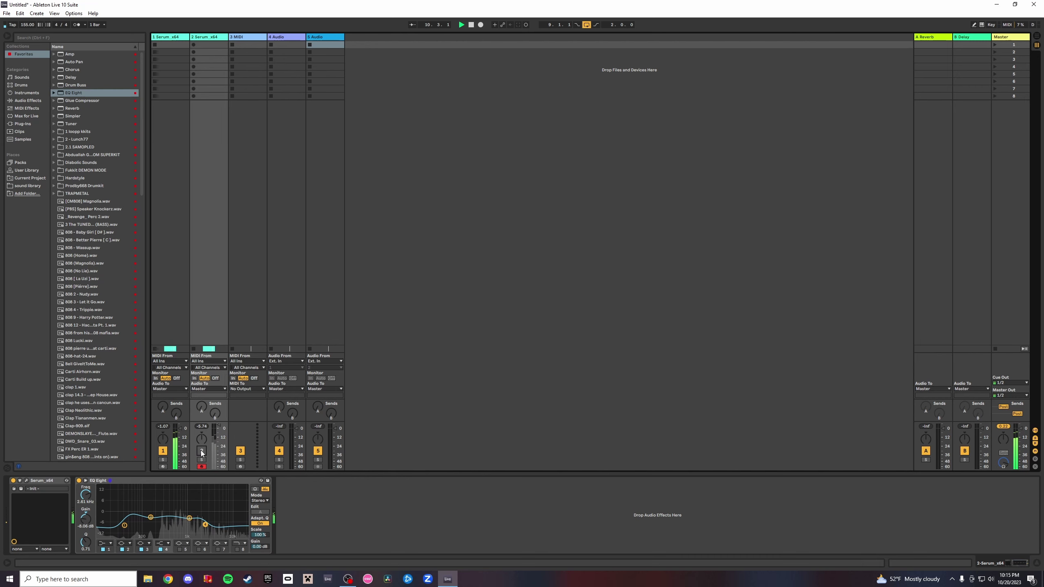
click(201, 451)
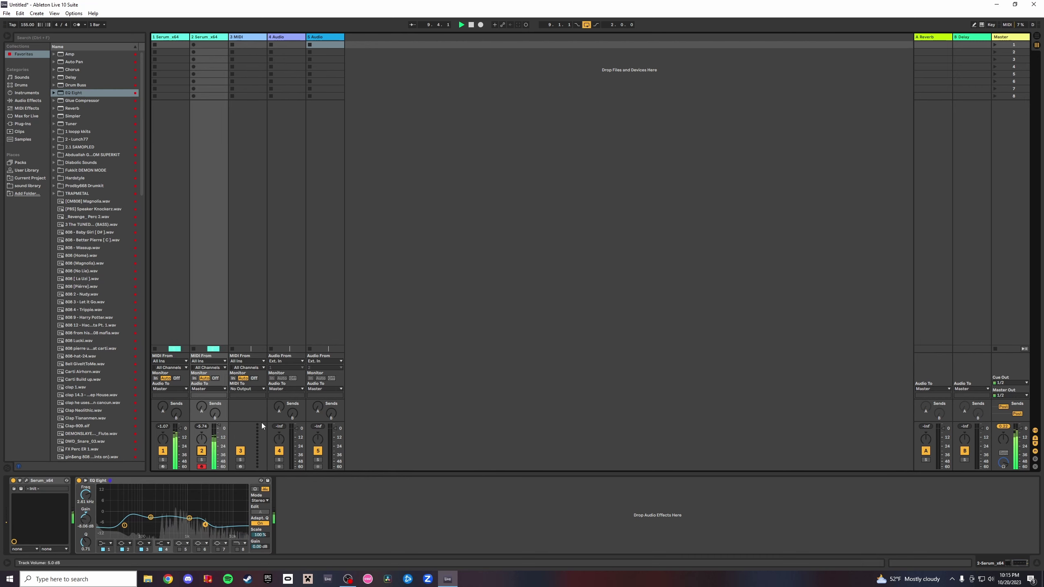
Duplicate the second Serum track in the arrangement and delete the duplicate.
click(1036, 36)
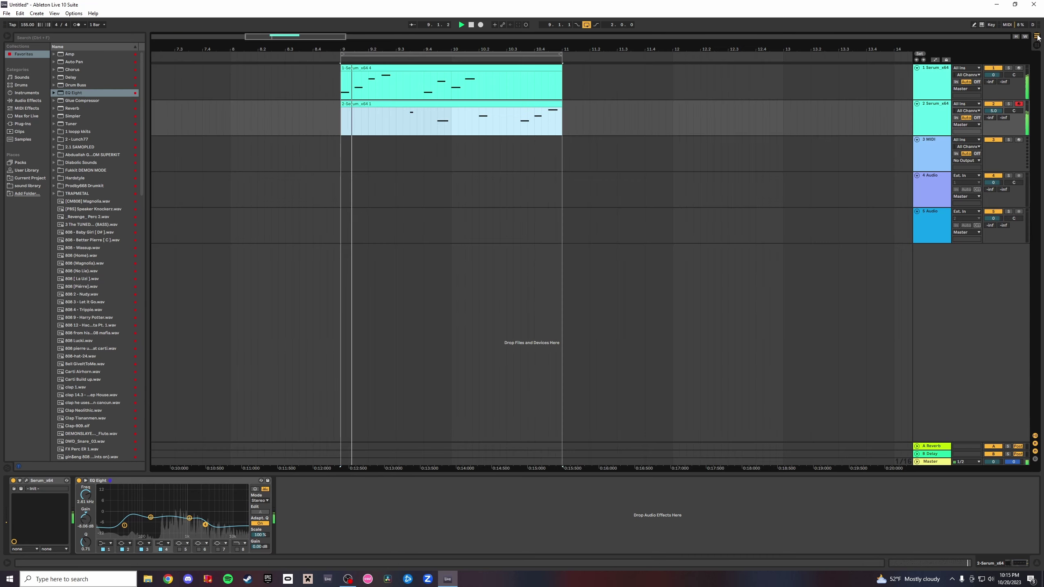
right_click(918, 115)
click(941, 130)
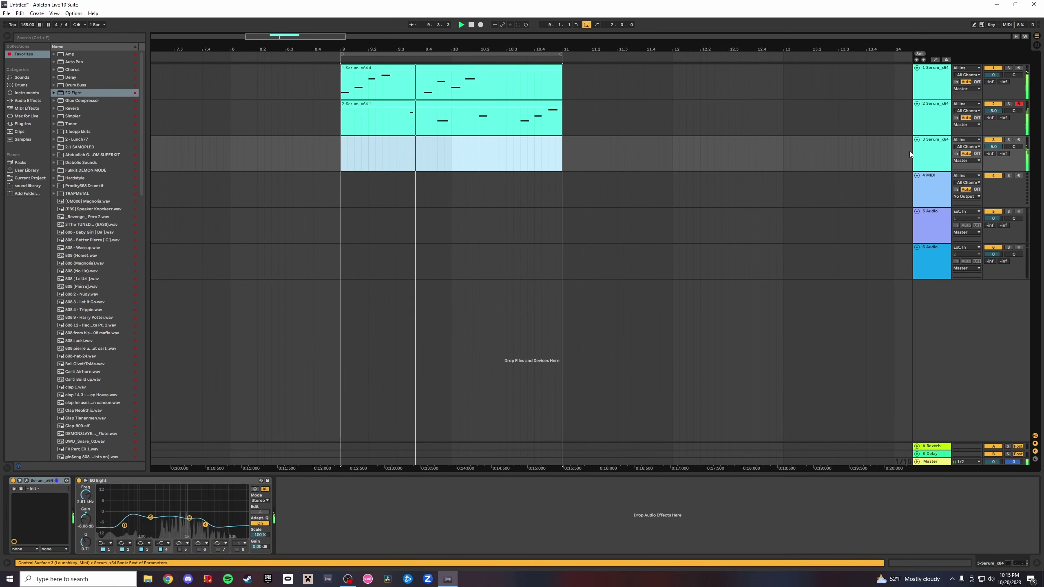
key(Delete)
click(23, 124)
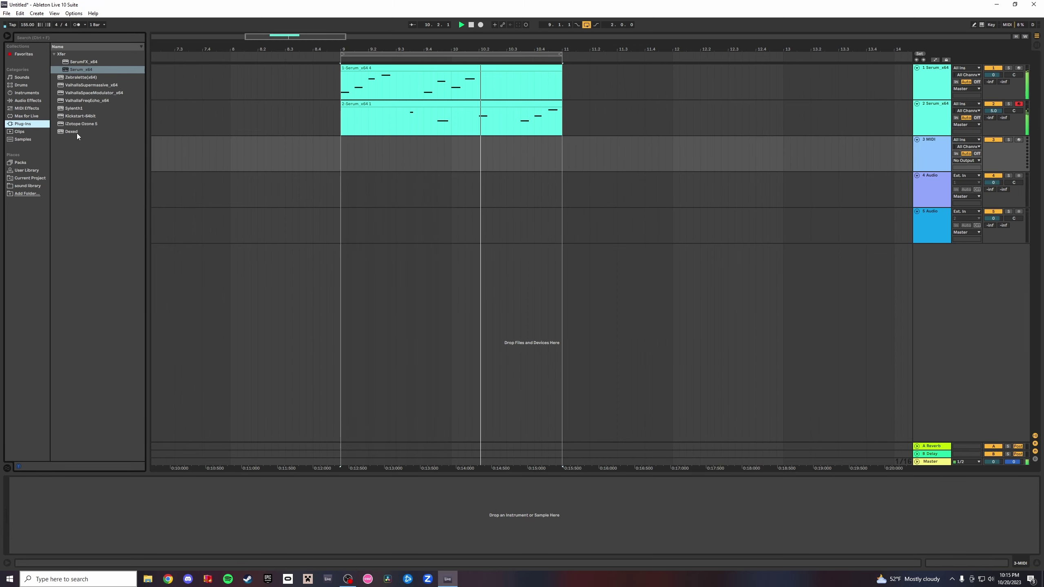
Set the second Serum's delay mix to 55% and slightly adjust the delay feedback.
click(891, 108)
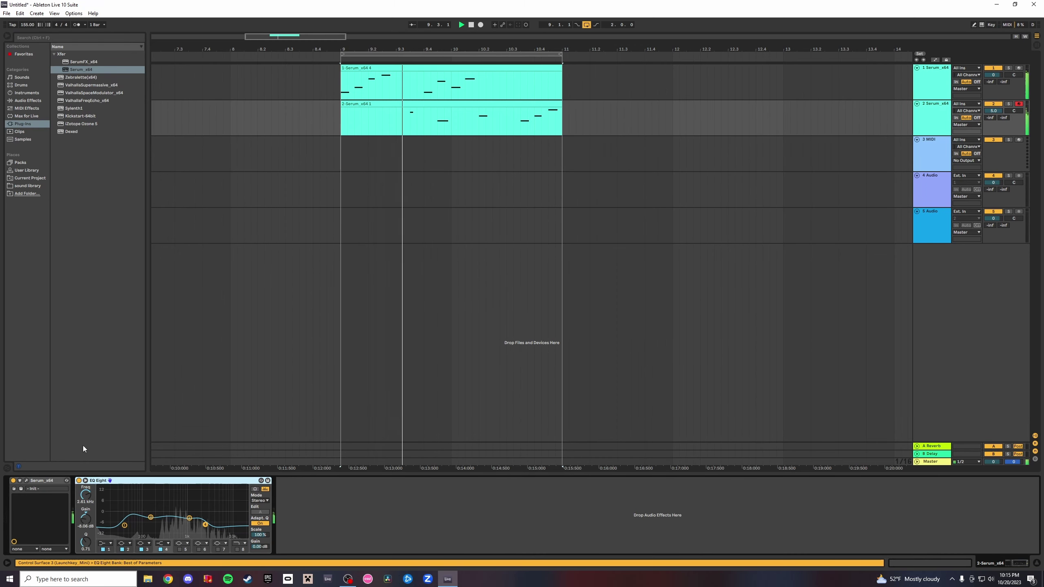
click(27, 480)
click(471, 117)
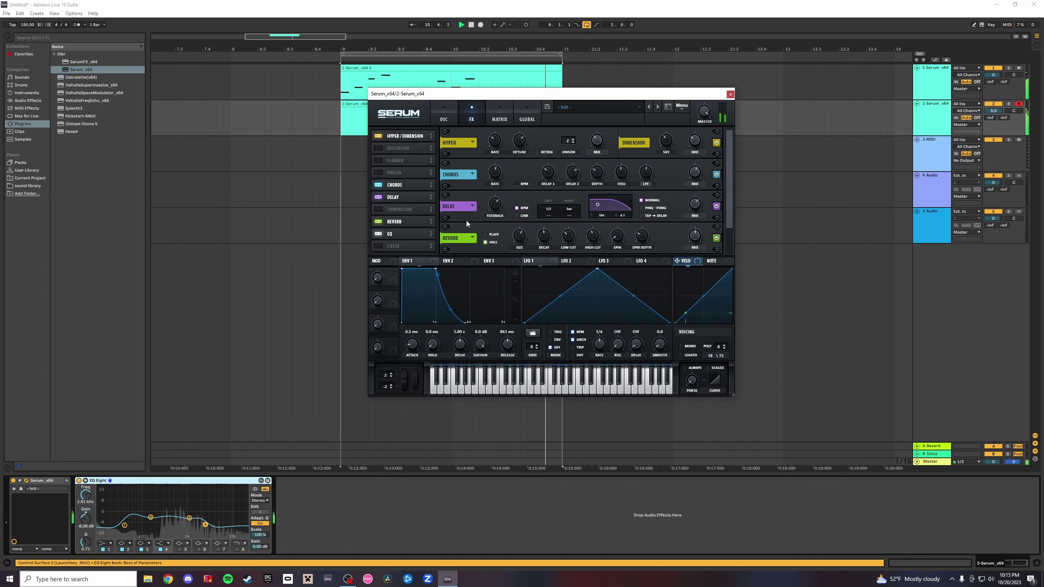
click(406, 197)
drag(695, 175, 691, 179)
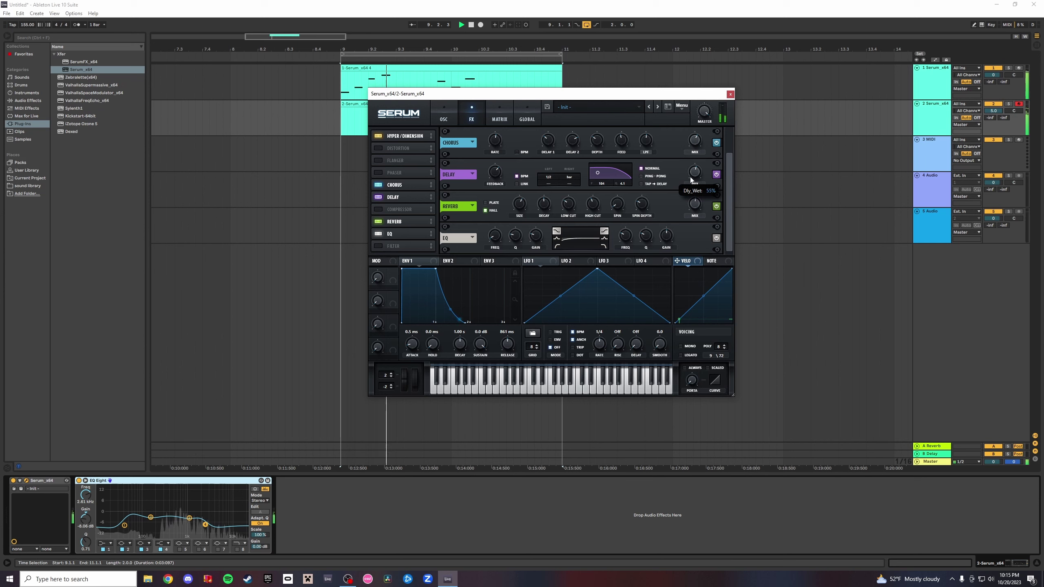
drag(492, 177, 492, 180)
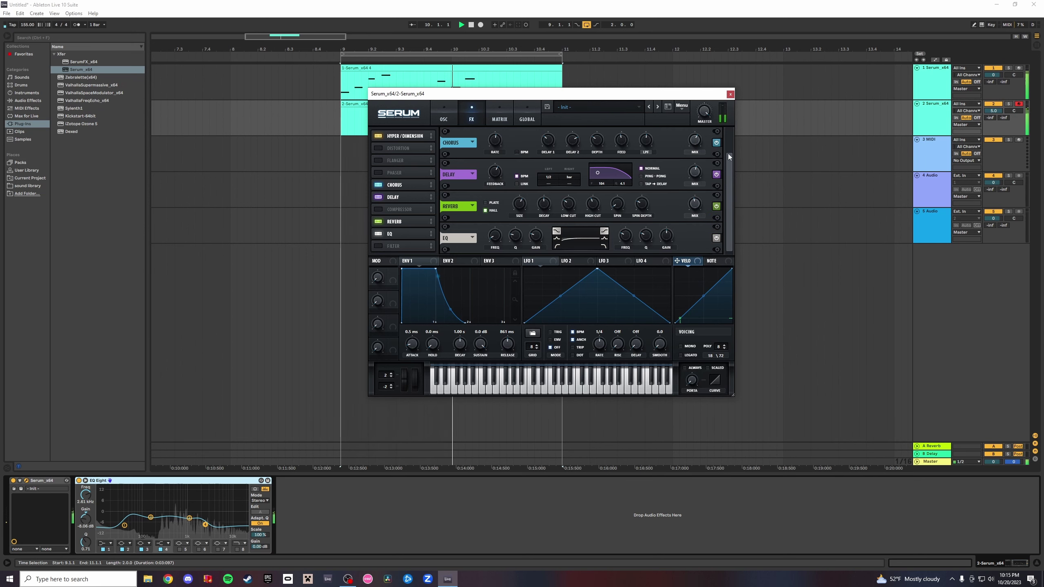
click(731, 94)
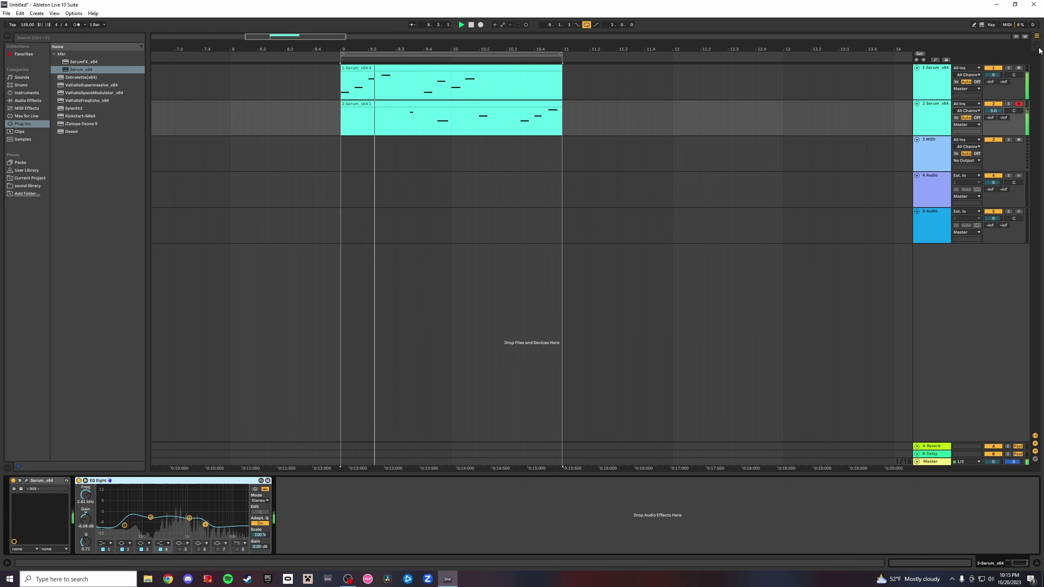
Compare the second track soloed and in the mix, and reshape EQ Eight with cuts in the low-mid and mid bands.
click(1037, 45)
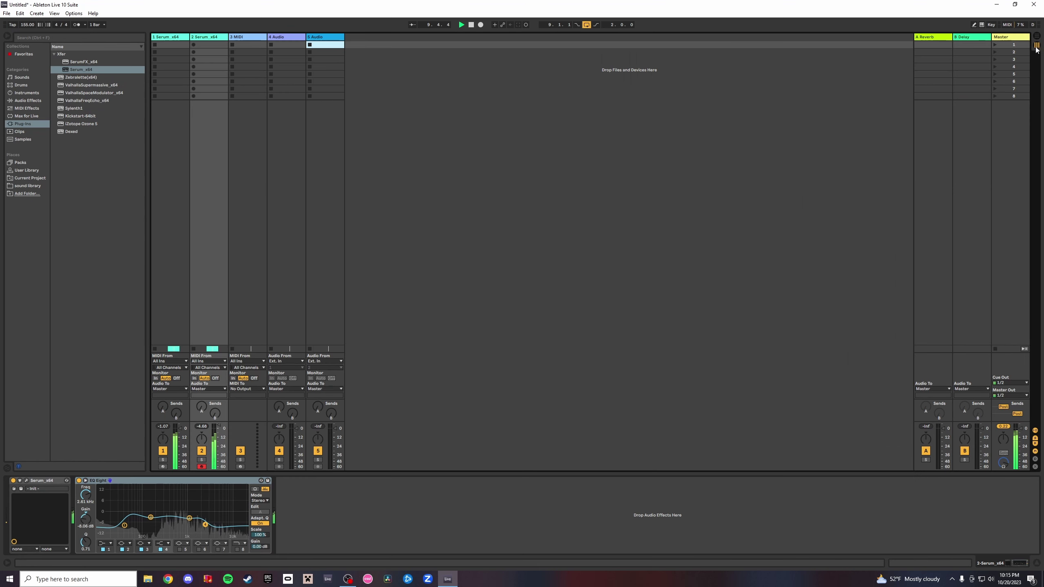
click(202, 459)
click(202, 459)
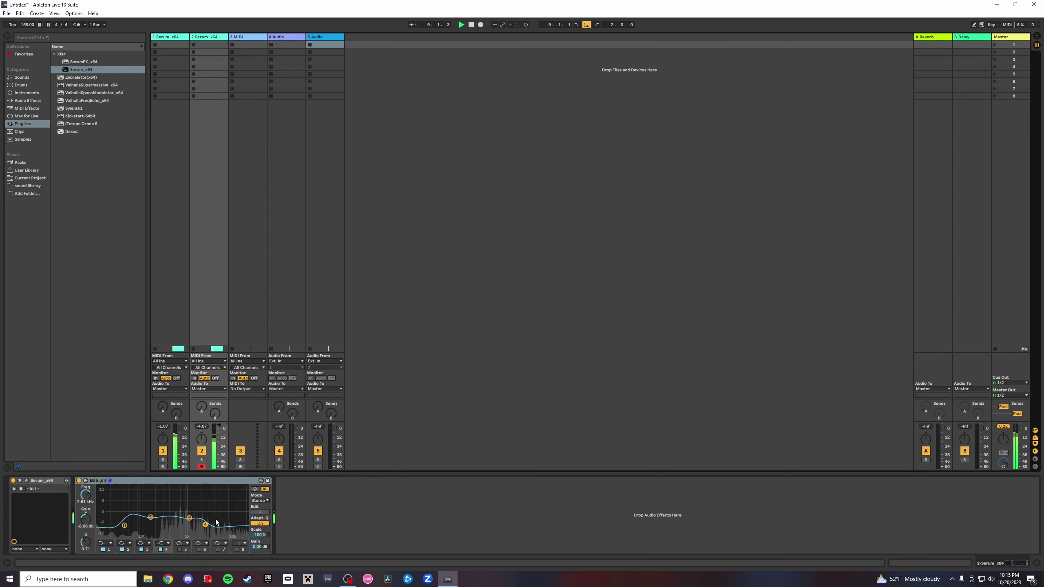
drag(209, 527, 161, 523)
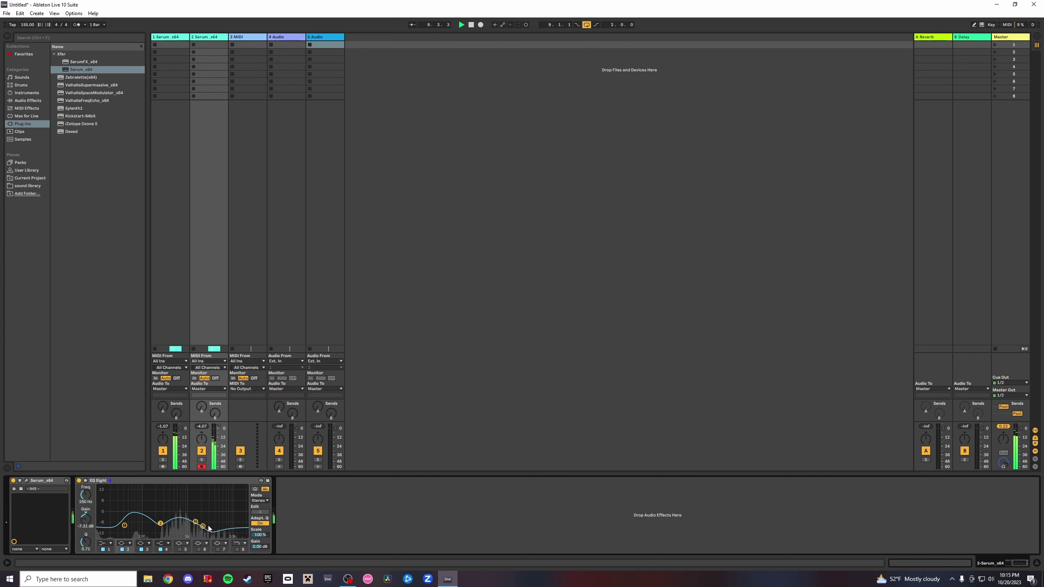
drag(195, 521, 183, 523)
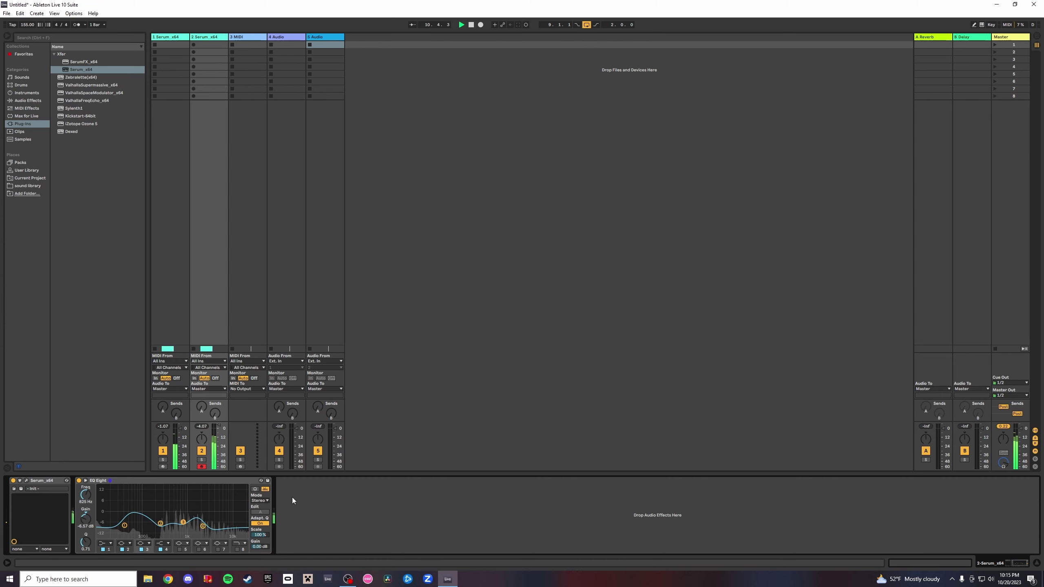
Lower the first Serum track's volume slightly and reshape the second track's EQ Eight, moving its low band up into the mids.
click(1000, 426)
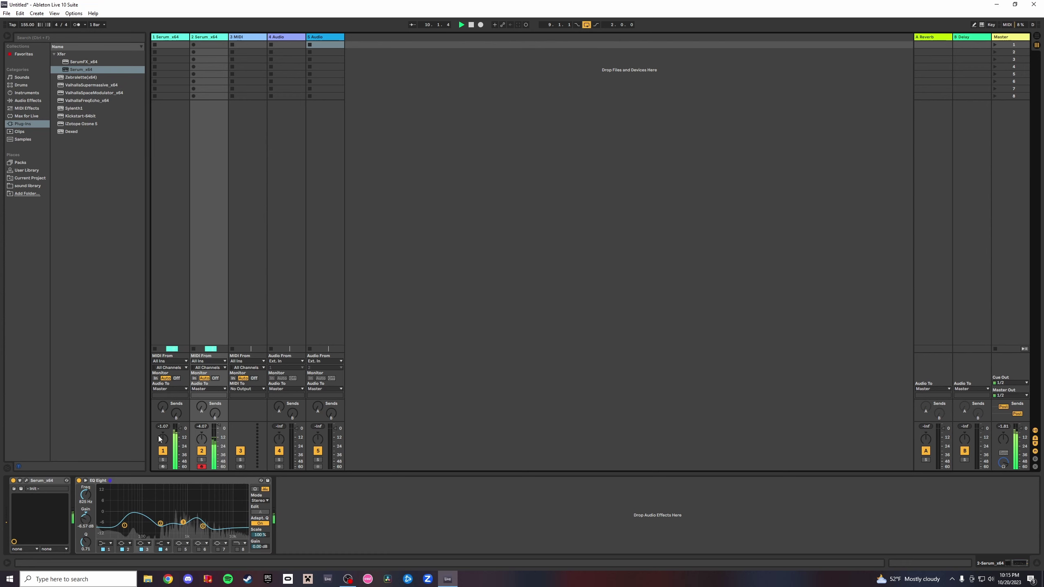
drag(181, 429, 183, 434)
drag(203, 527, 203, 533)
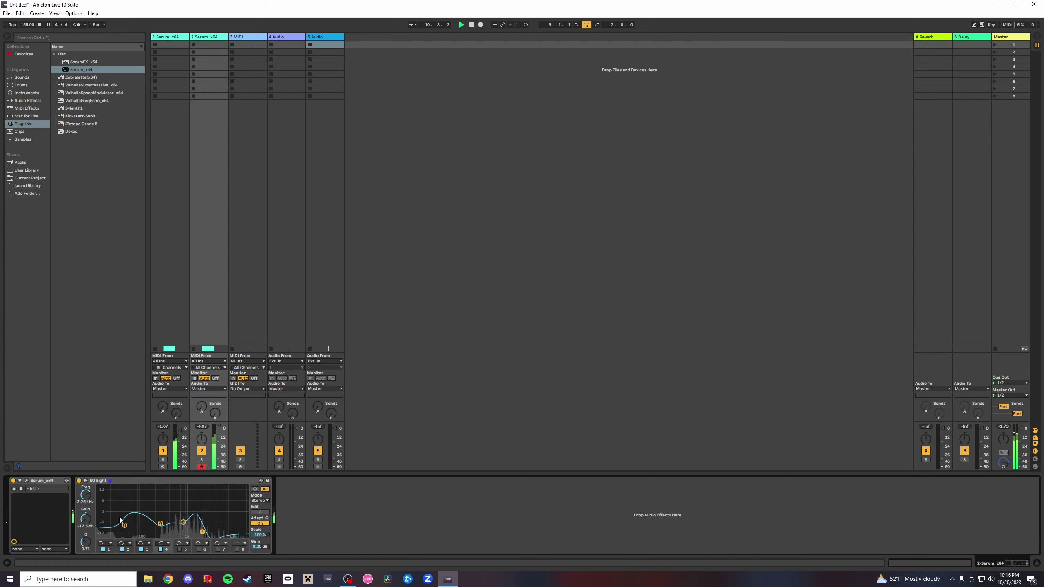
drag(125, 525, 186, 535)
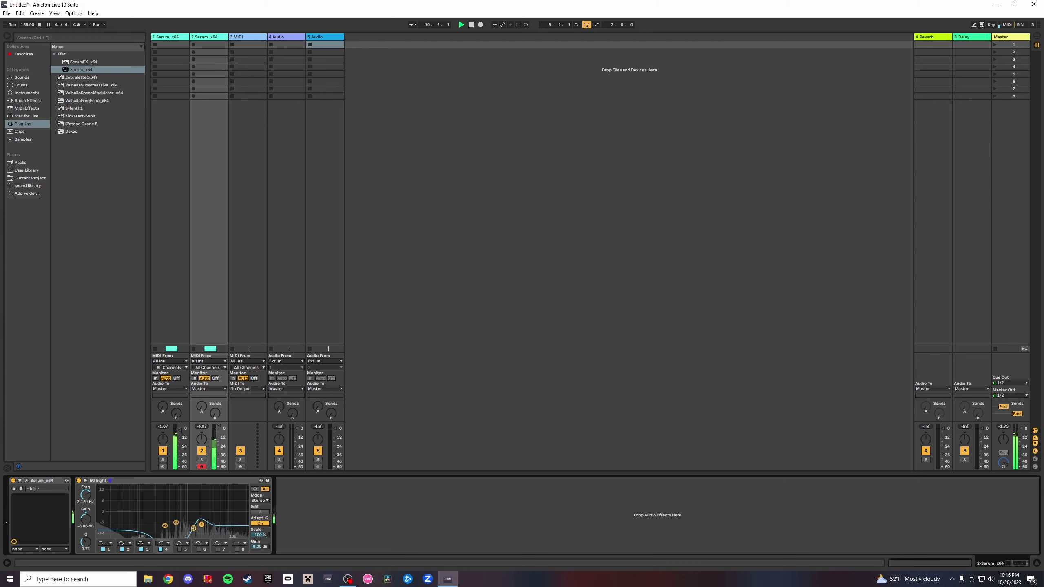
Compare the second track soloed and in the full mix, and restart playback of the loop.
click(202, 460)
click(202, 460)
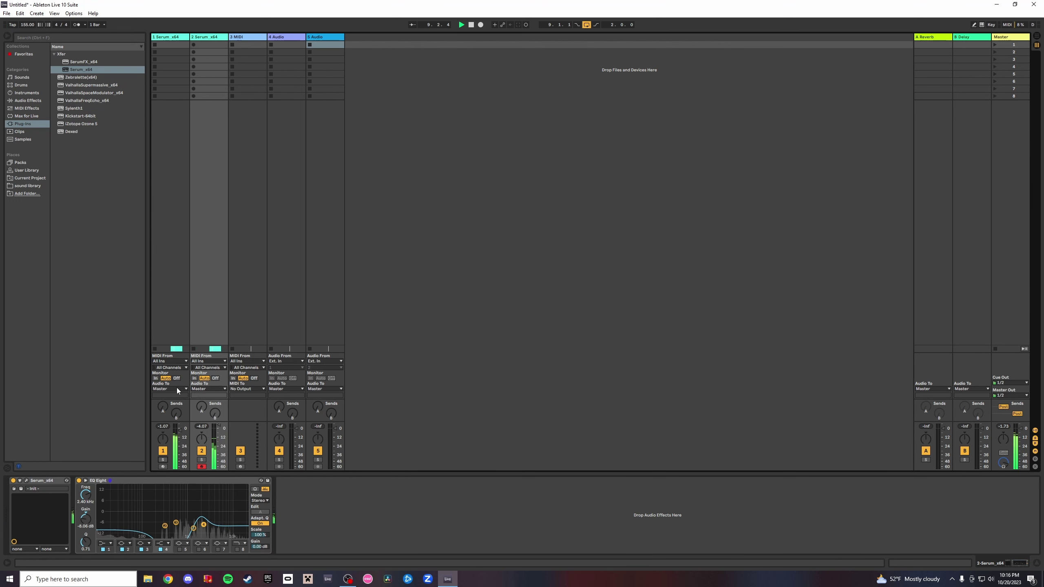
key(space)
key(space)
Set oscillator B's octave to 0 in the second Serum, soloing the track to hear the change and returning to the full mix.
double_click(202, 37)
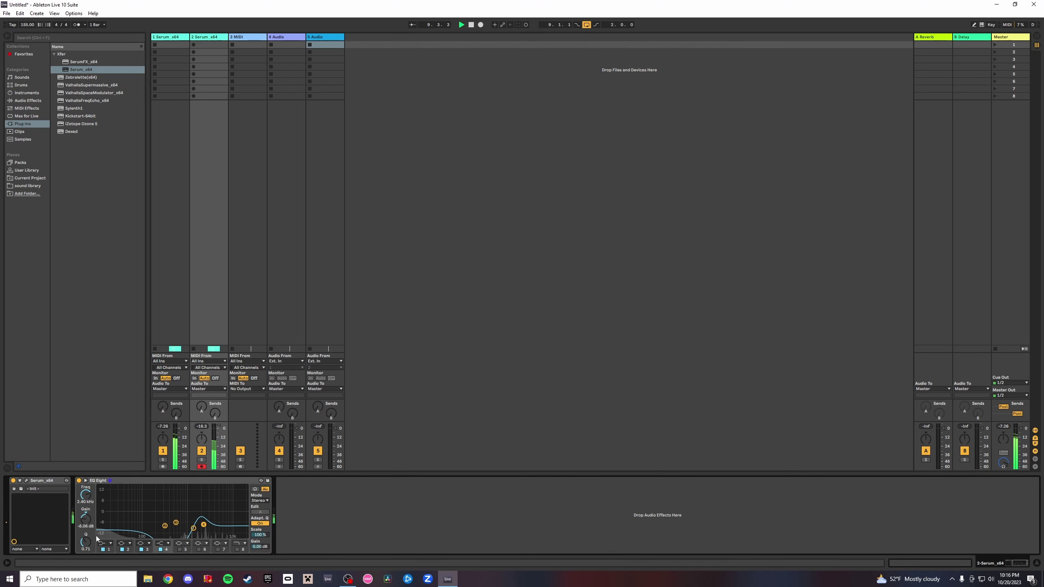
click(27, 480)
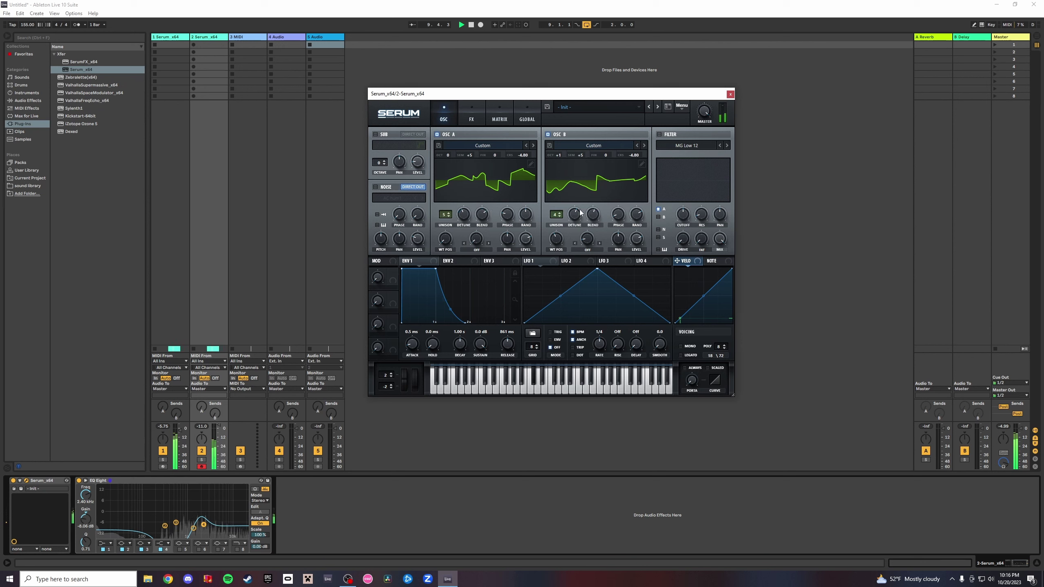
click(201, 460)
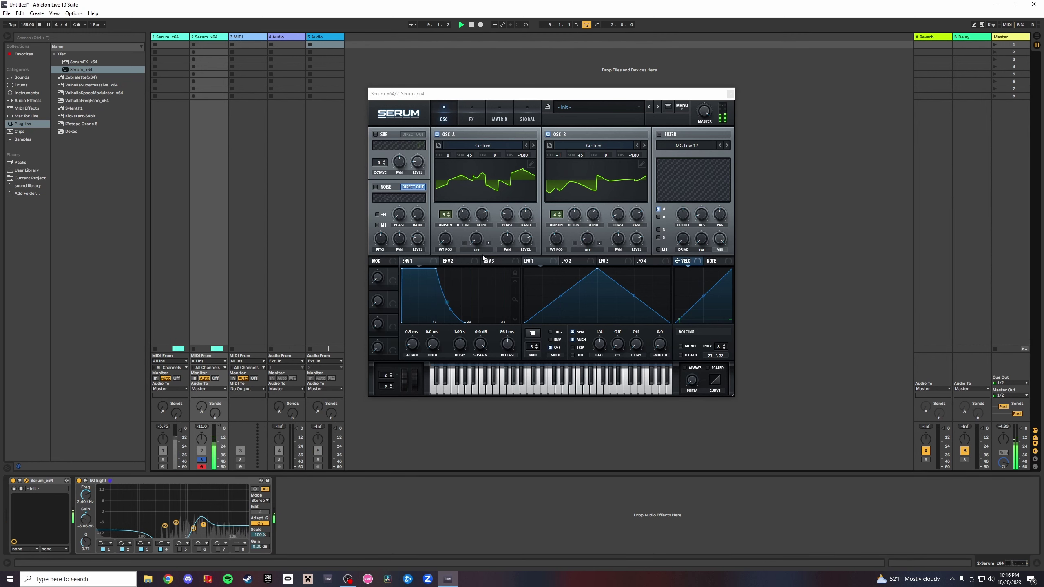
drag(559, 155, 555, 159)
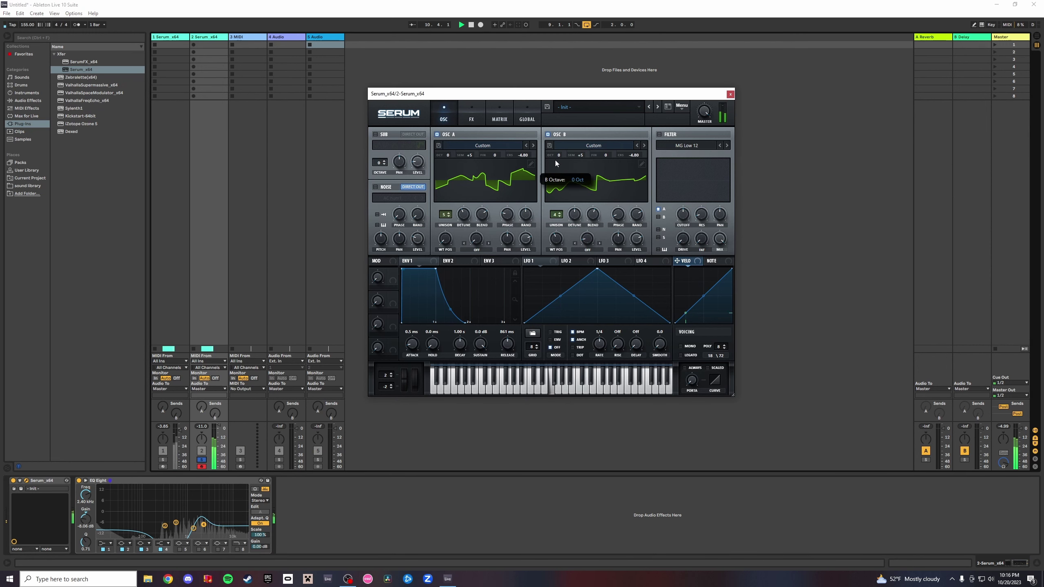
click(202, 460)
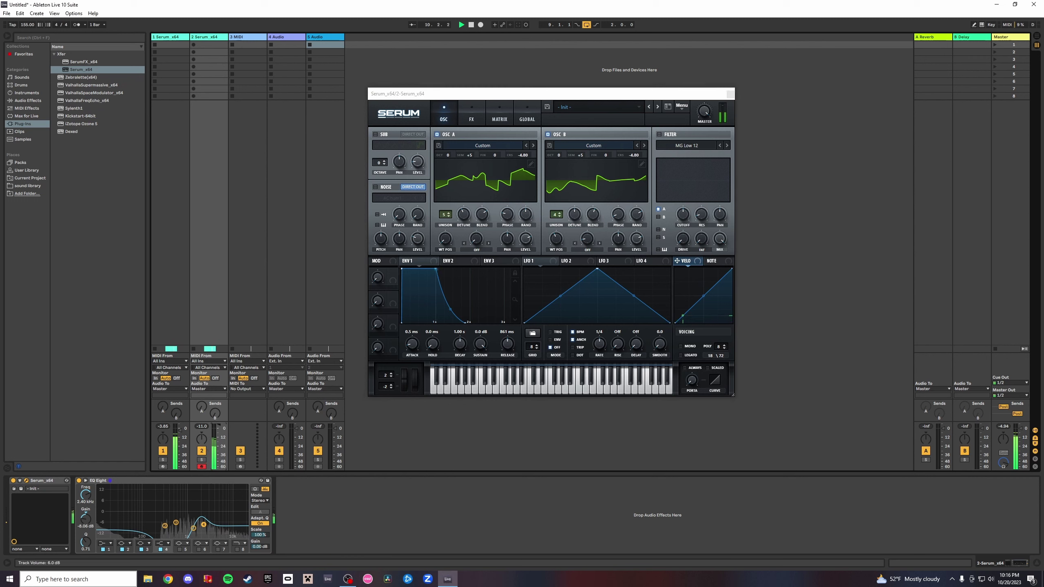
Switch to the Arrangement view, close the Serum window and load Sylenth1 onto the third MIDI track.
click(1038, 36)
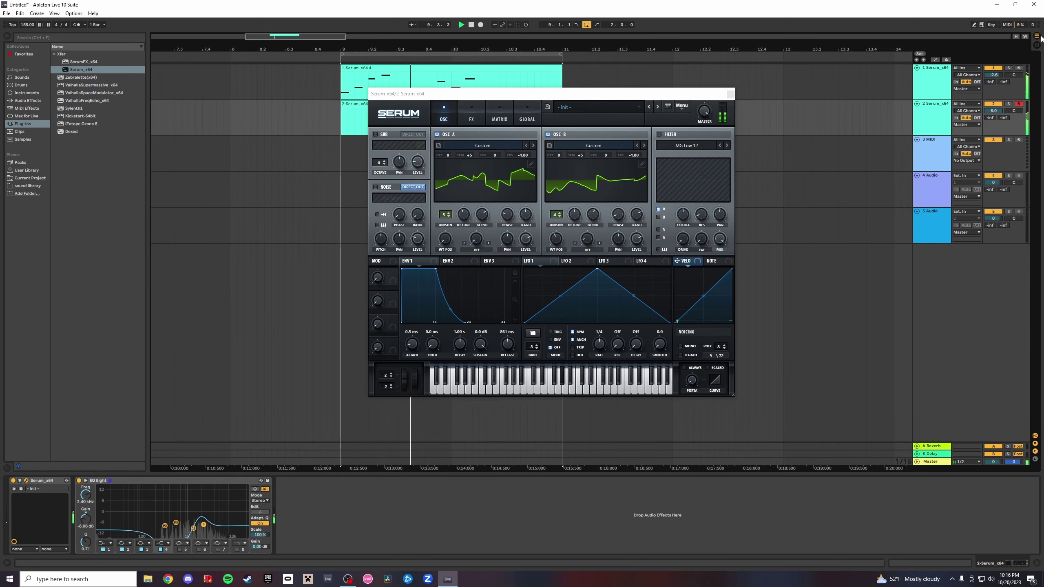
click(730, 94)
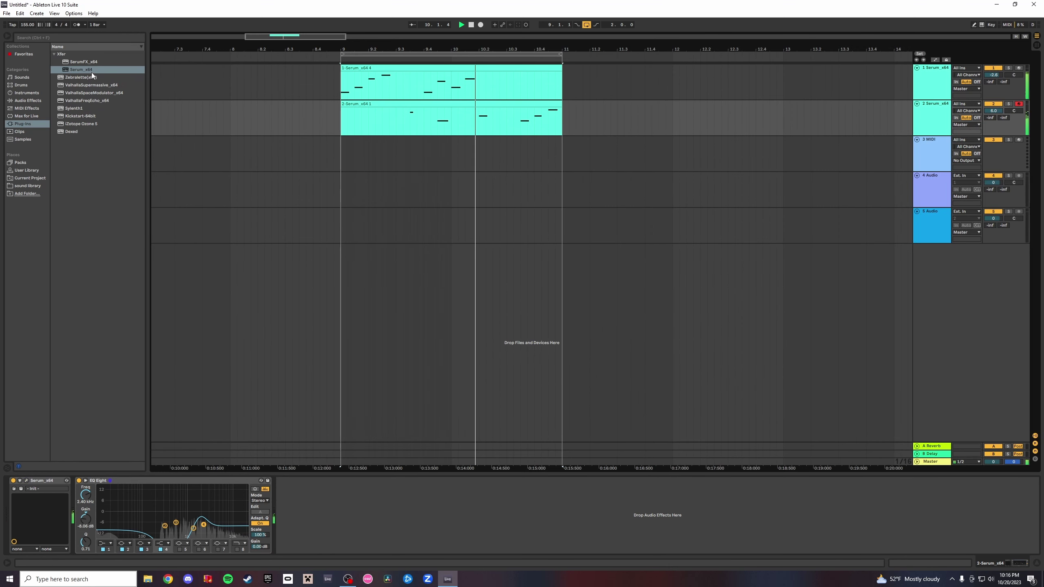
drag(74, 107, 445, 157)
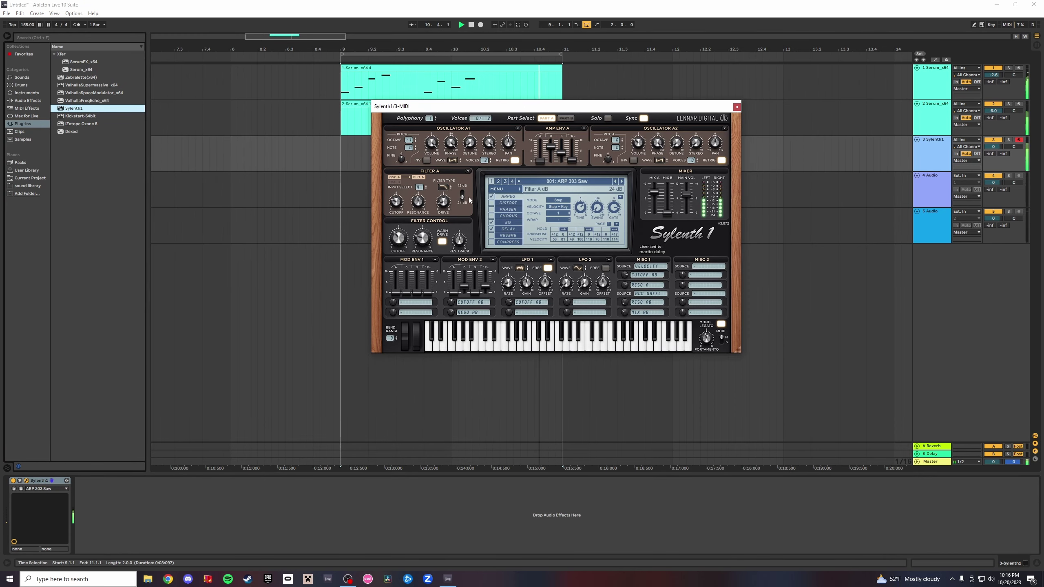
Audition ARP 303 Drive and lead preset 074 in Sylenth1, and randomize the preset.
click(622, 182)
click(571, 183)
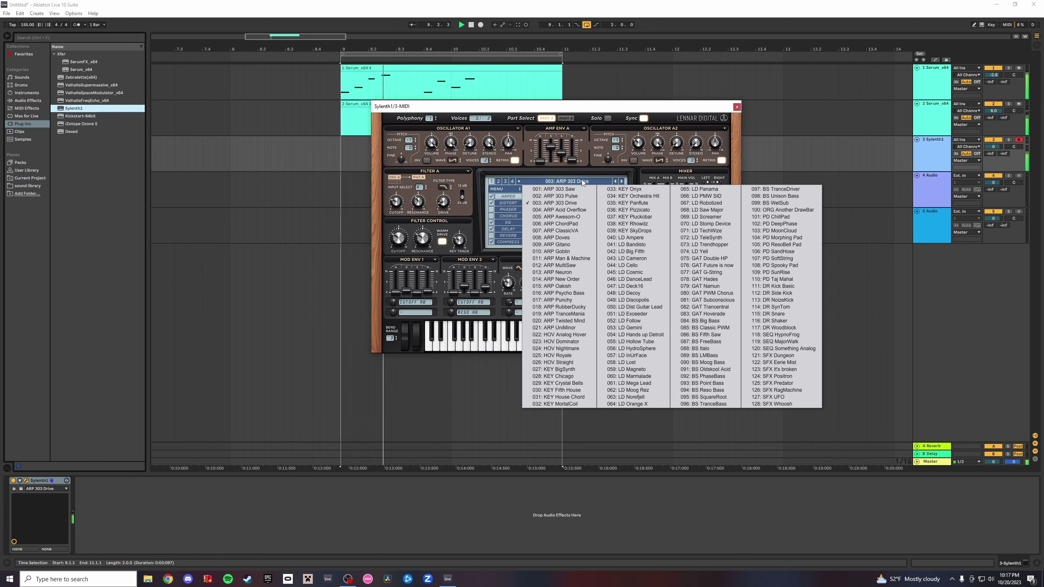
click(699, 247)
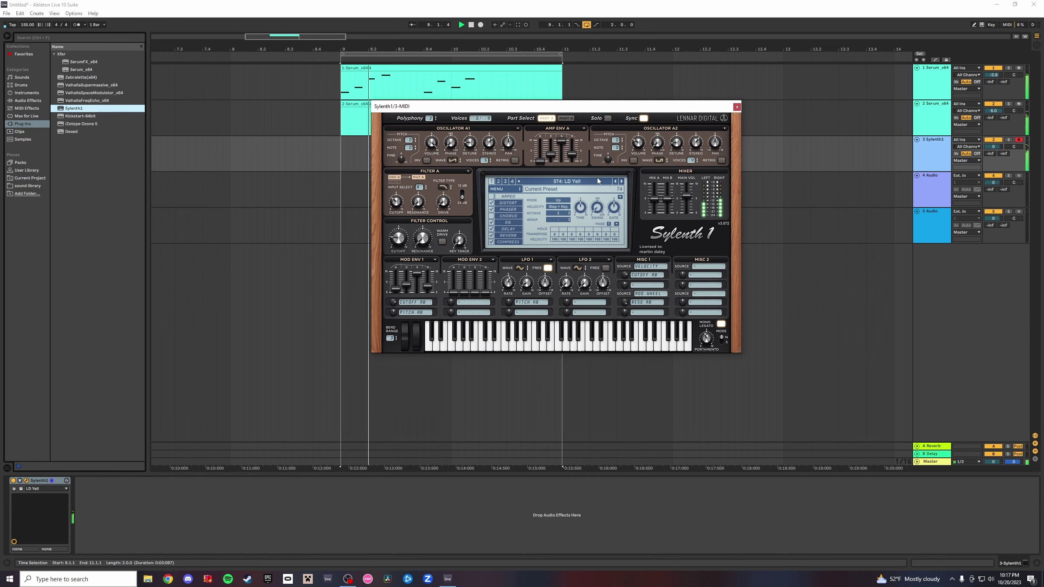
click(502, 190)
mouse_move(527, 195)
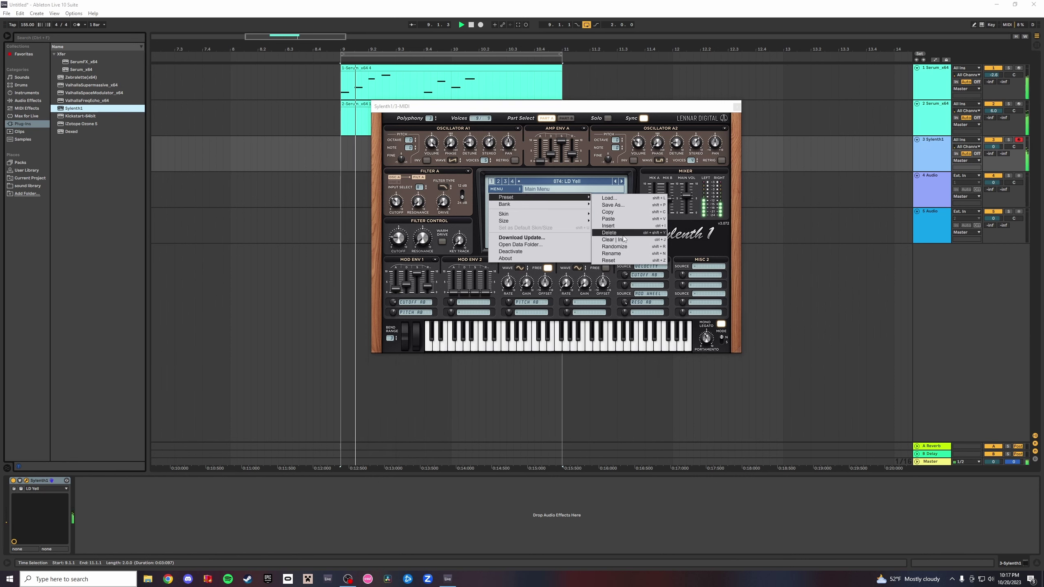
click(631, 247)
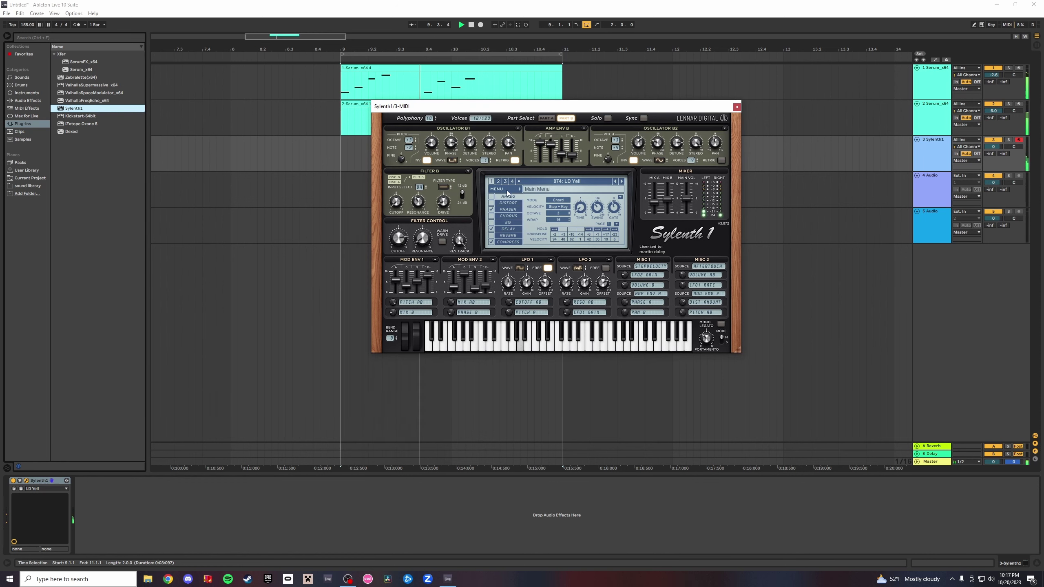
Load the factory bank that contains the NSL RADIOCARBON presets into Sylenth1.
click(530, 189)
mouse_move(543, 197)
mouse_move(575, 204)
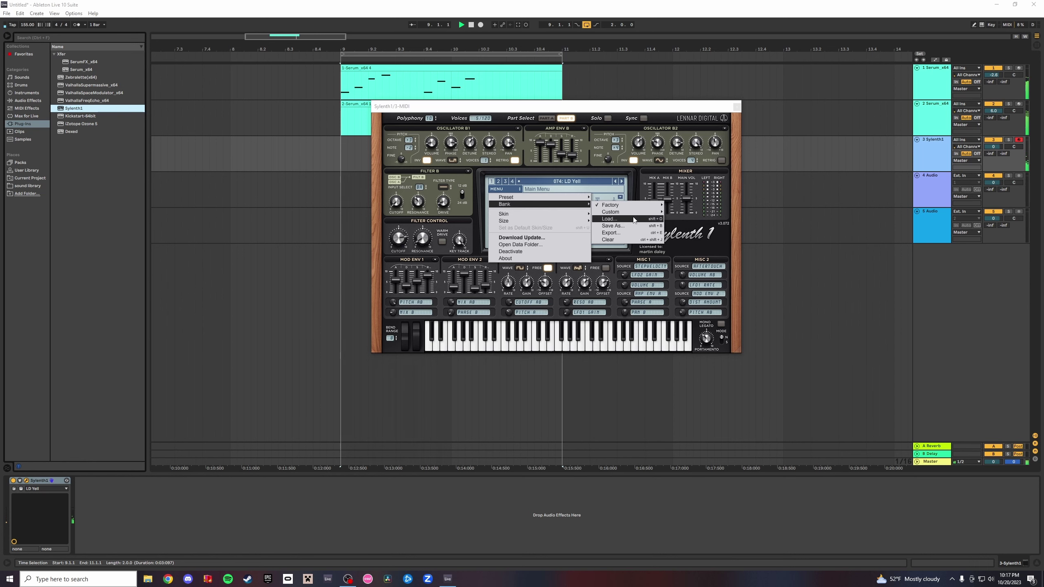
mouse_move(629, 205)
click(700, 221)
Audition the Sylenth1 presets hoover 2 and silver lead.
click(549, 179)
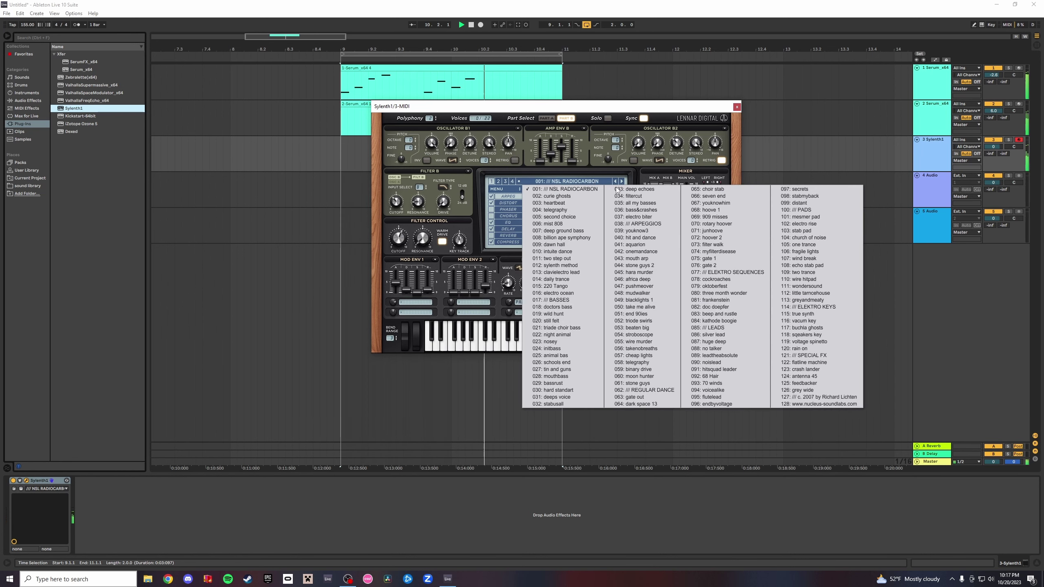
click(694, 239)
click(596, 182)
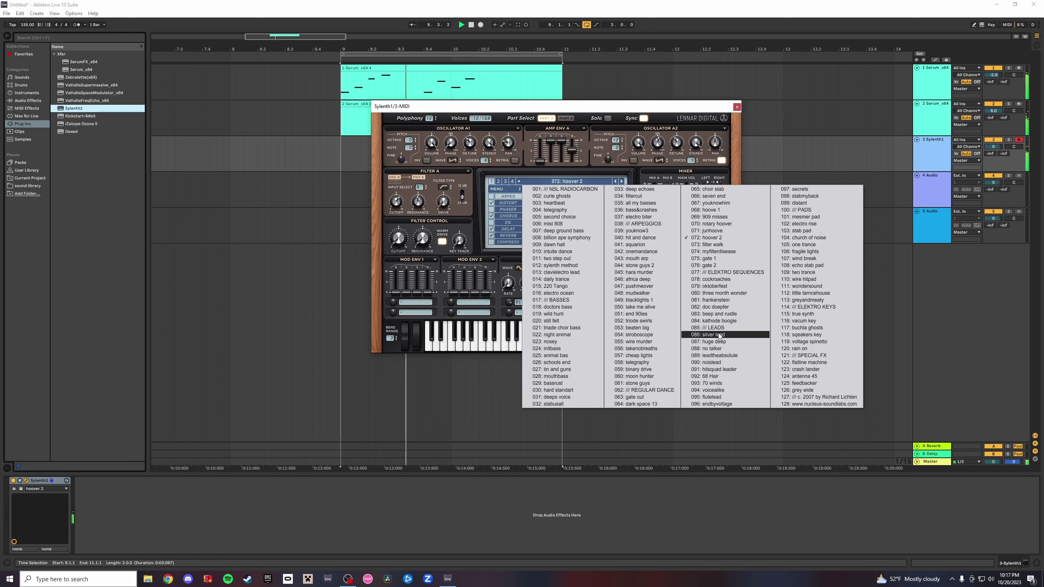
click(707, 336)
Switch Sylenth1 to sub-bank 2 and audition the presets EFX - Cheers SA and EFX - Wahoowaah SA.
click(498, 181)
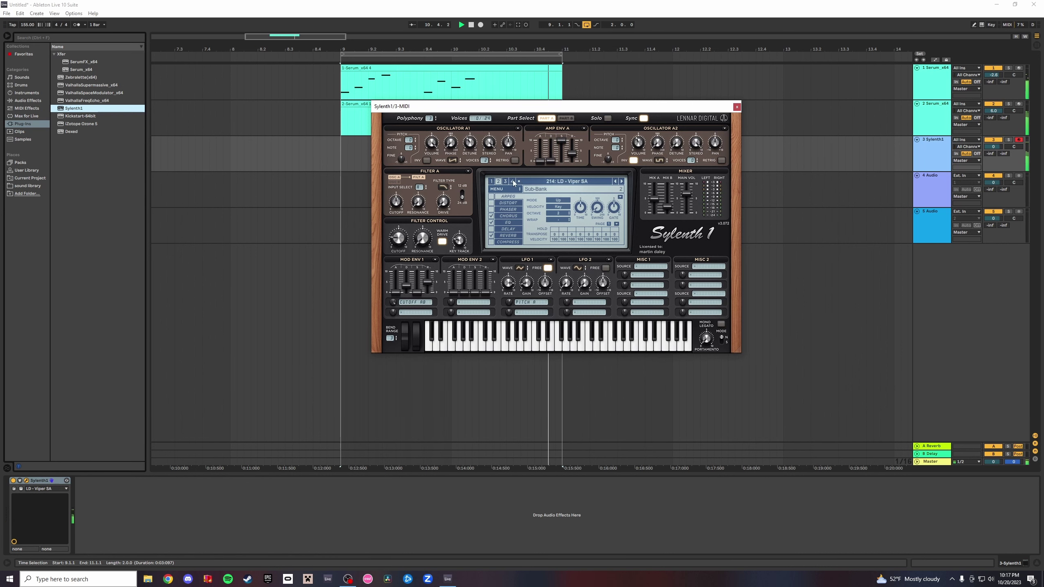
click(575, 181)
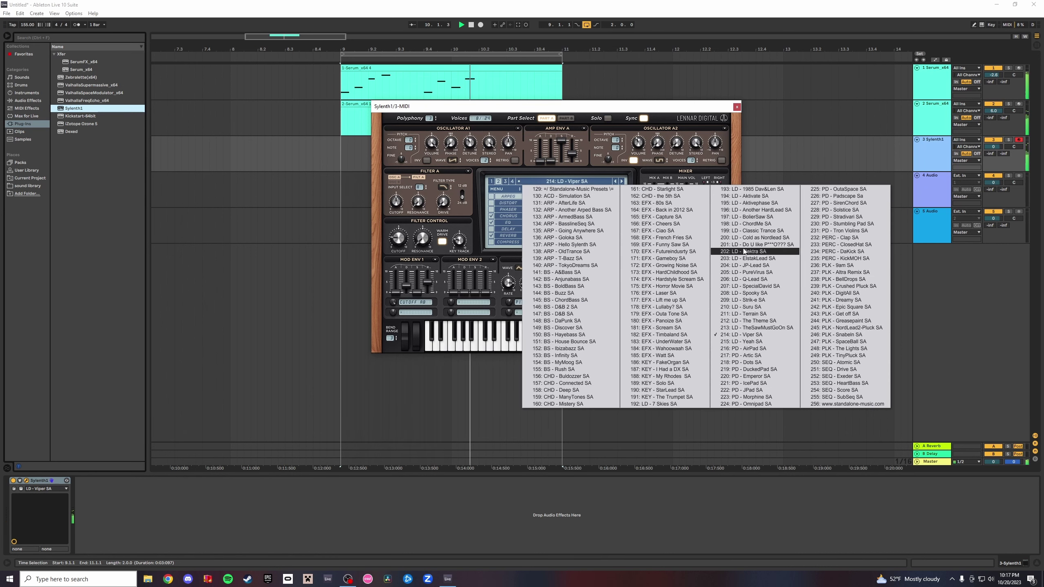
click(652, 224)
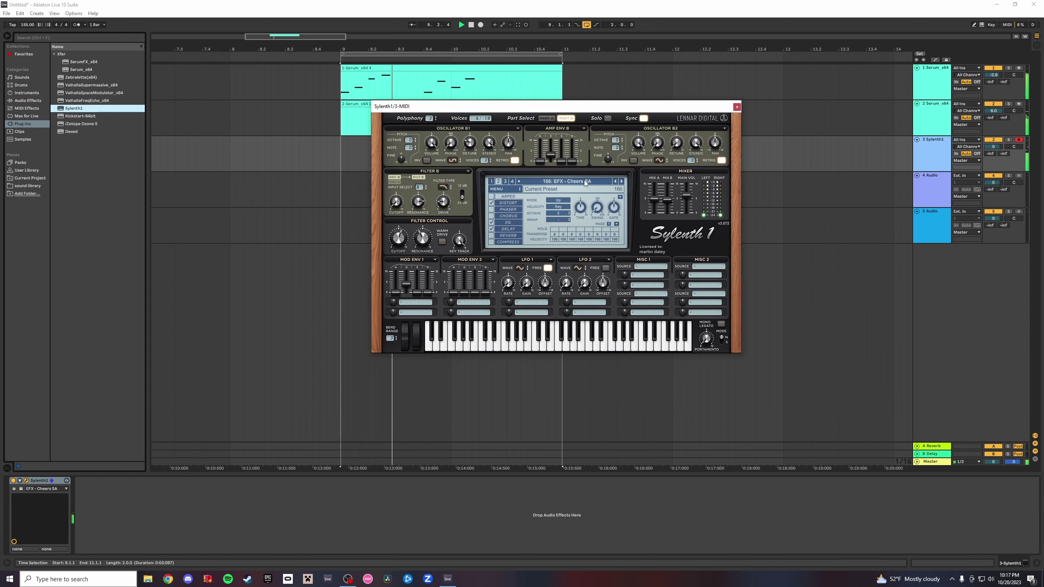
click(587, 180)
click(661, 348)
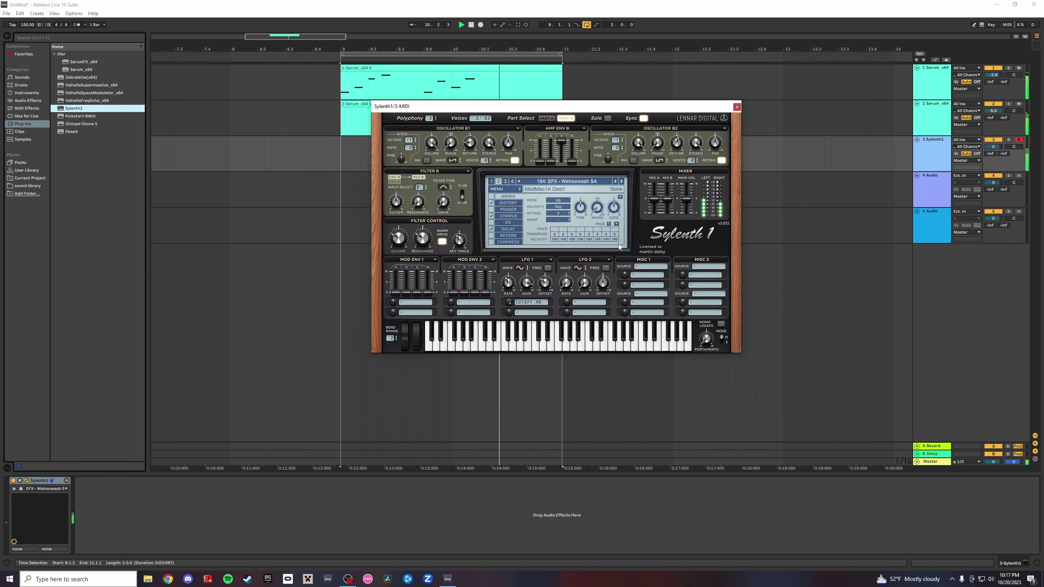
Audition the lead presets LD - Terrain SA and LD - The Theme SA.
click(607, 183)
click(744, 313)
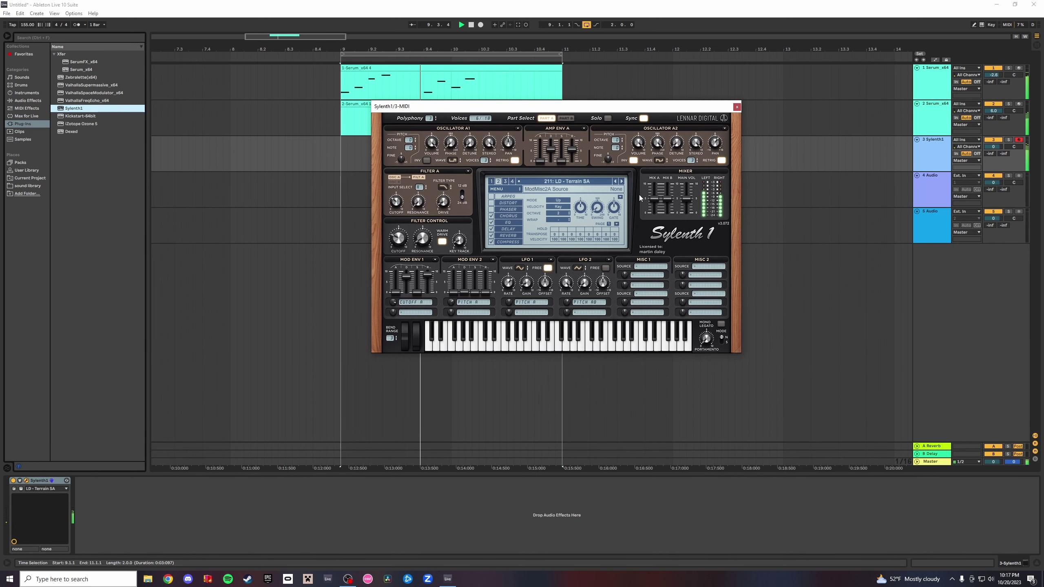
click(622, 182)
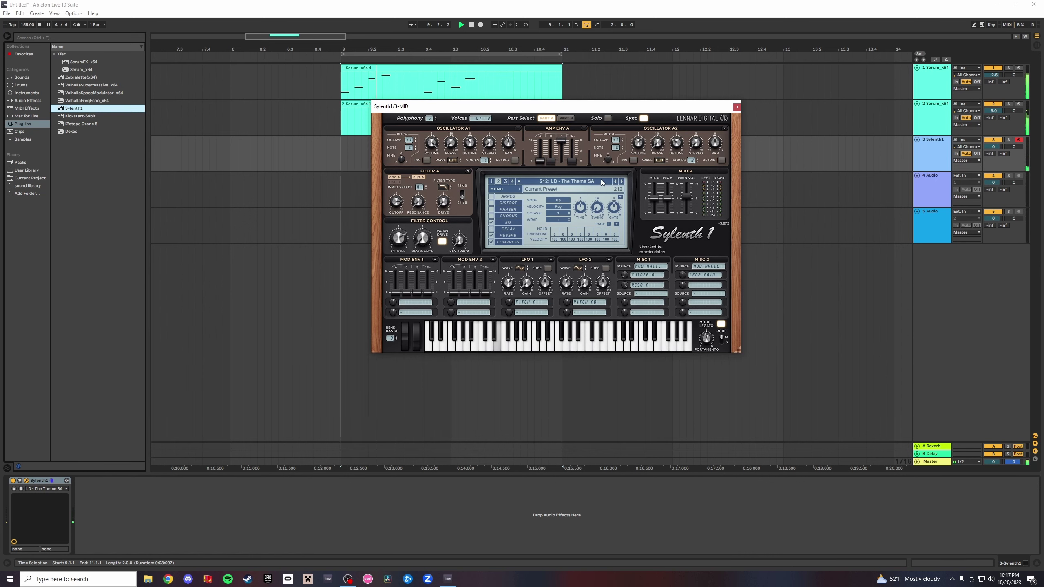
Audition the pad presets from PD - DuckedPad SA through PD - Omnipad SA one after another.
click(602, 181)
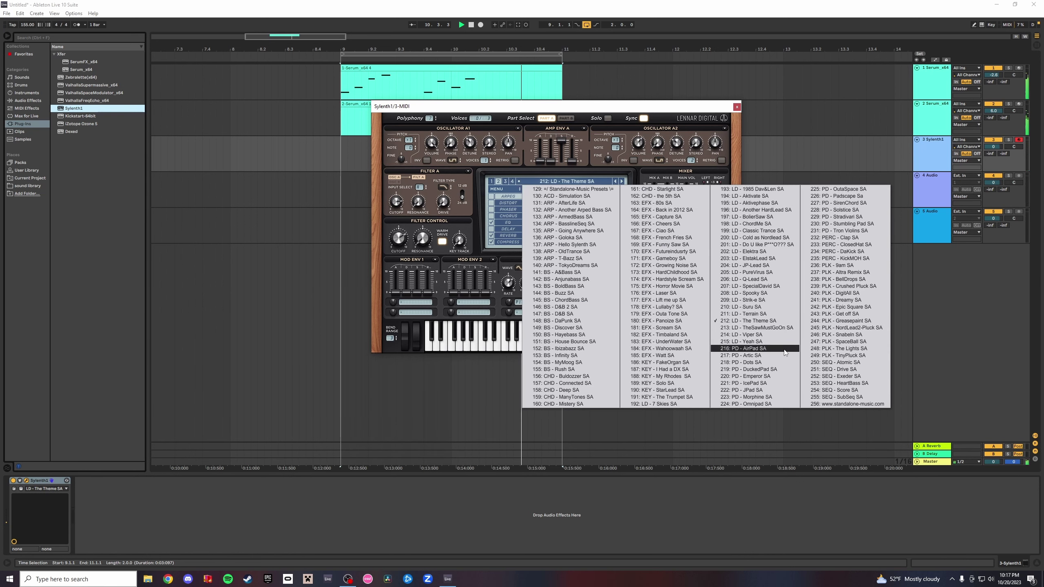
click(721, 305)
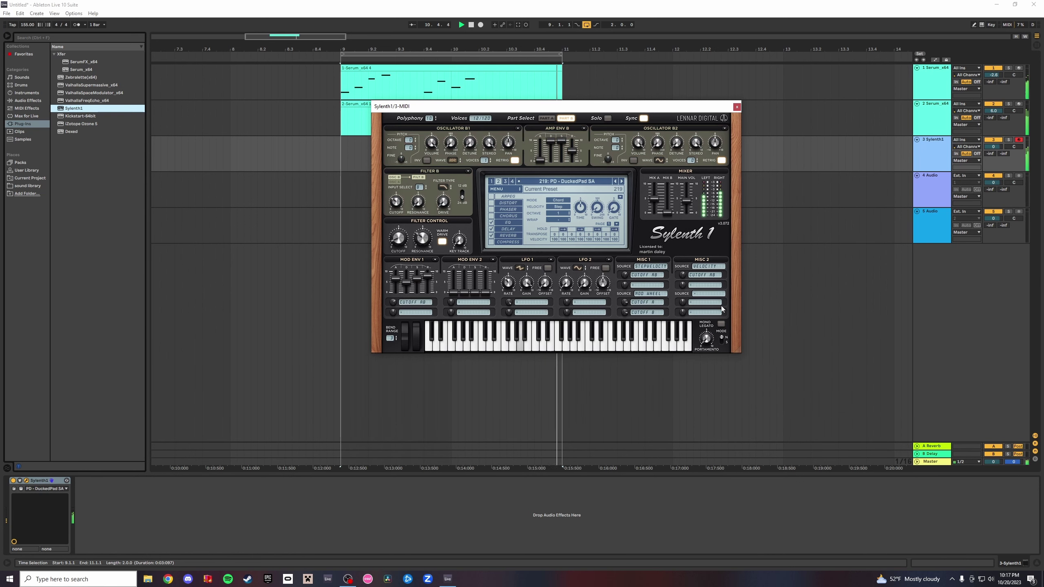
click(622, 183)
click(622, 183)
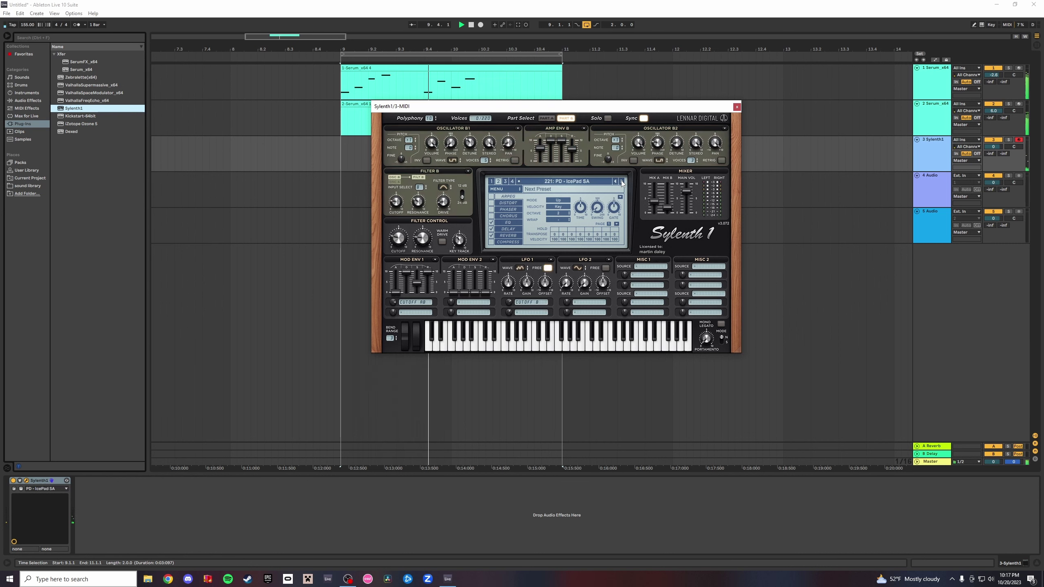
click(622, 183)
click(622, 182)
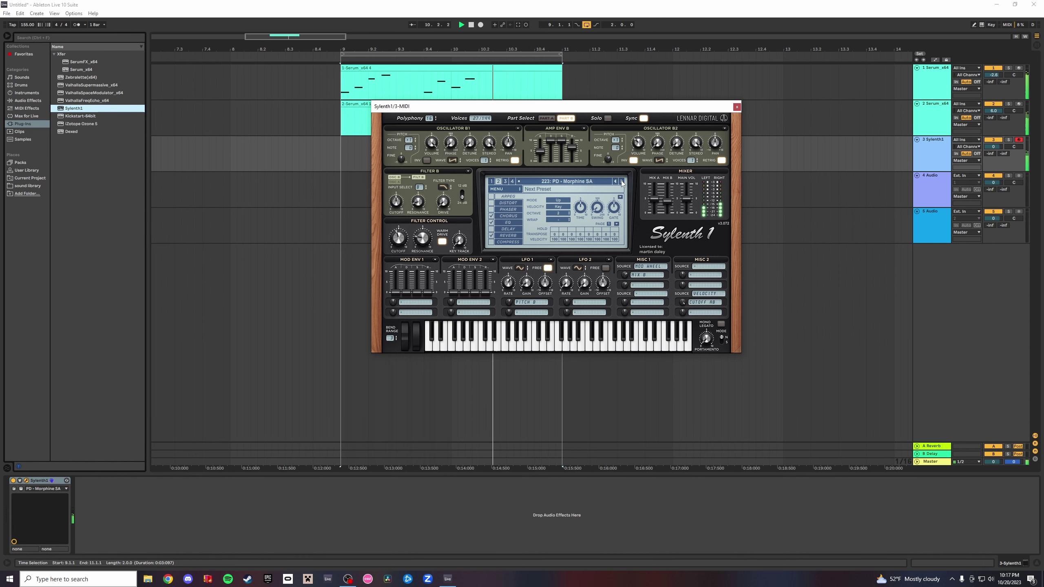
click(621, 182)
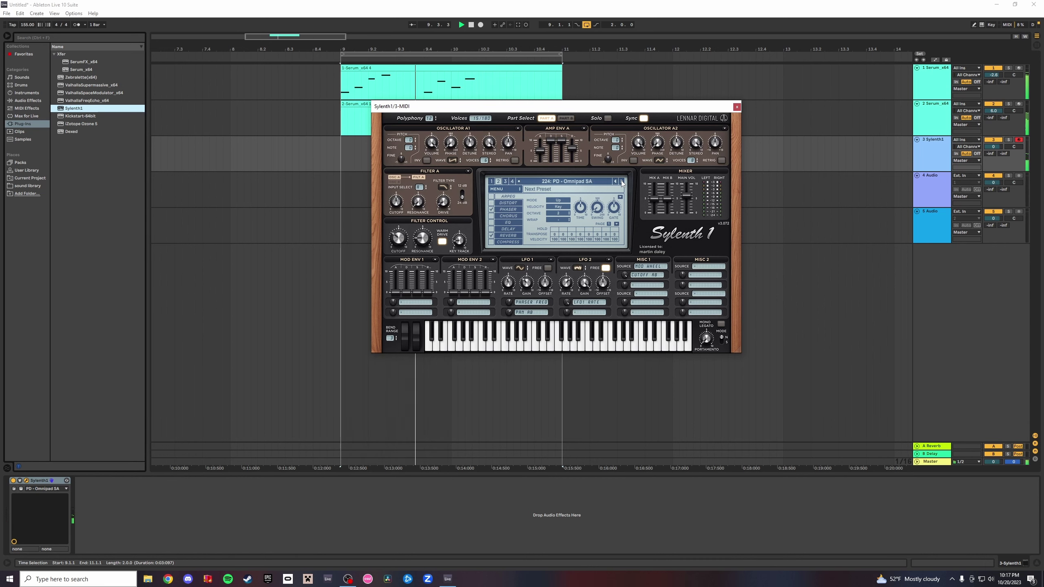
Choose the PLK - SpaceBall SA preset and record a MIDI take over the loop on the Sylenth1 track.
click(522, 182)
click(744, 313)
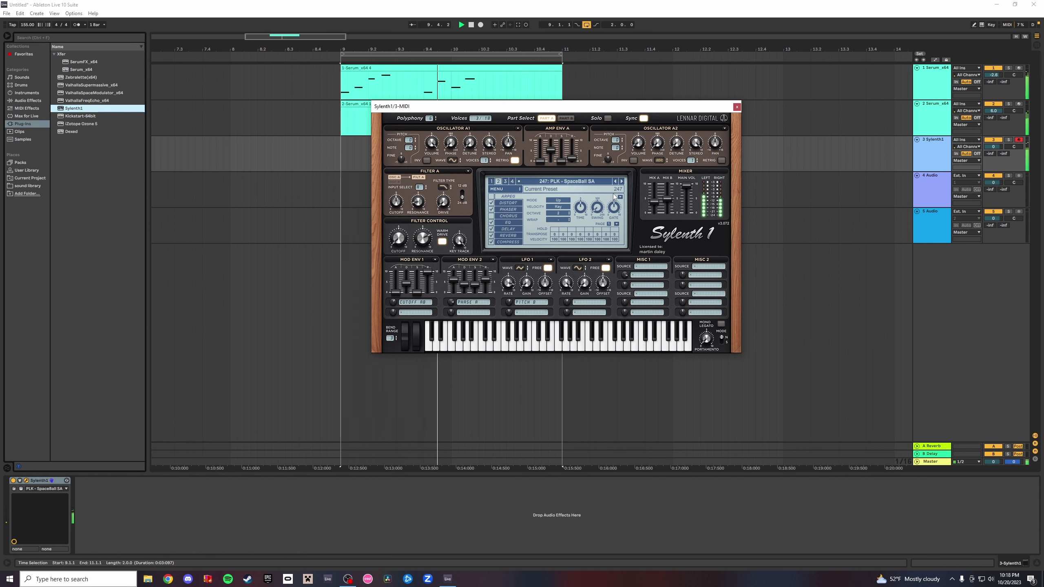
click(481, 27)
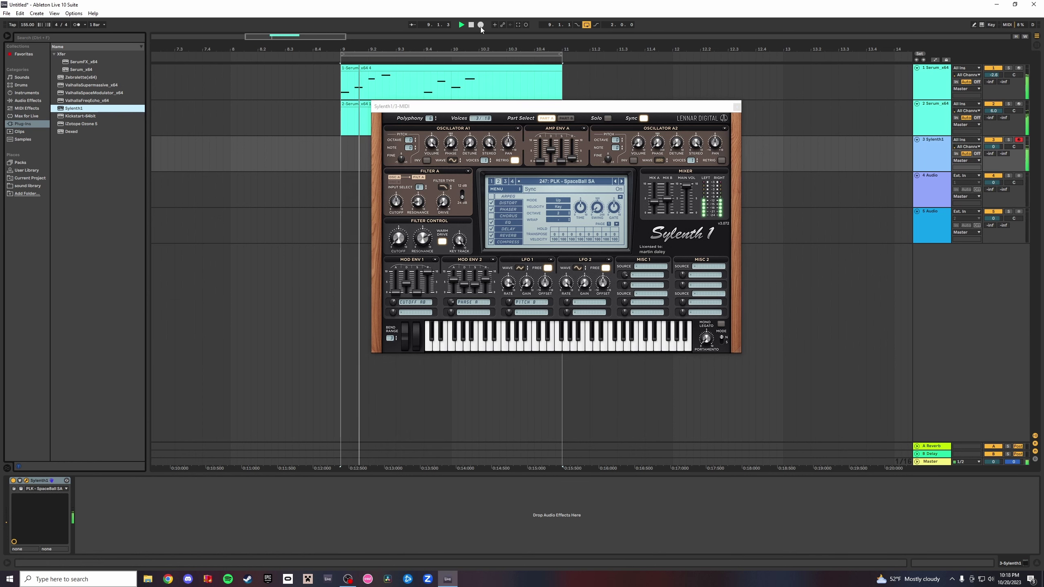
click(480, 27)
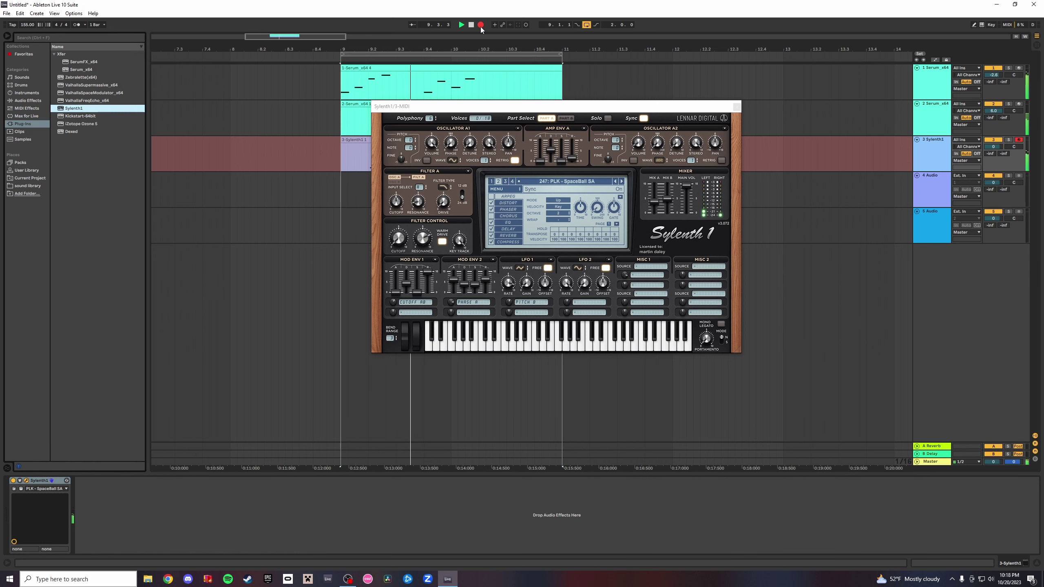
Replay the loop, close the Sylenth1 window and review the recorded clip's notes in the piano roll.
key(space)
key(space)
click(736, 107)
double_click(543, 152)
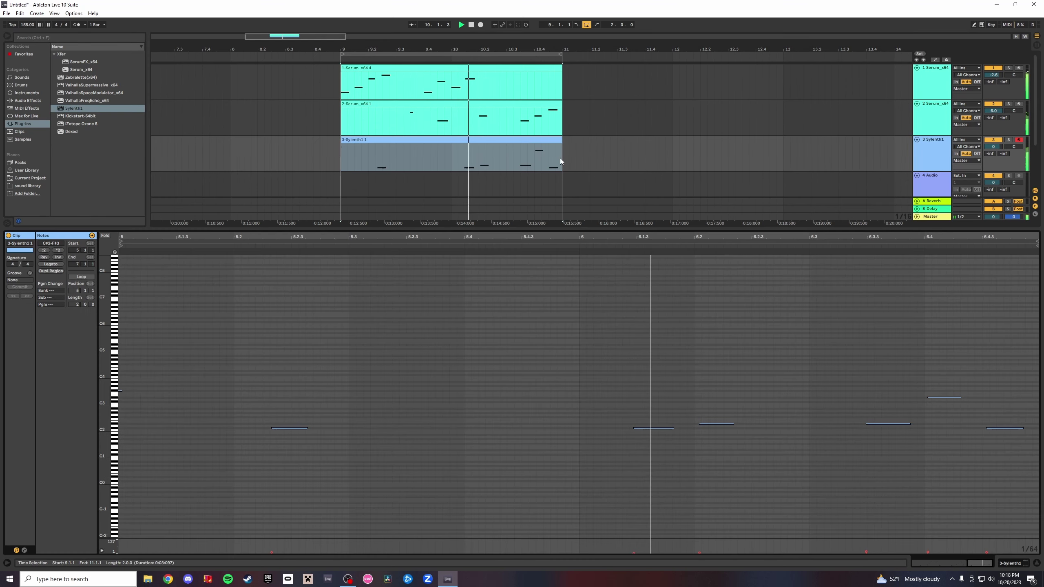
drag(104, 347, 674, 328)
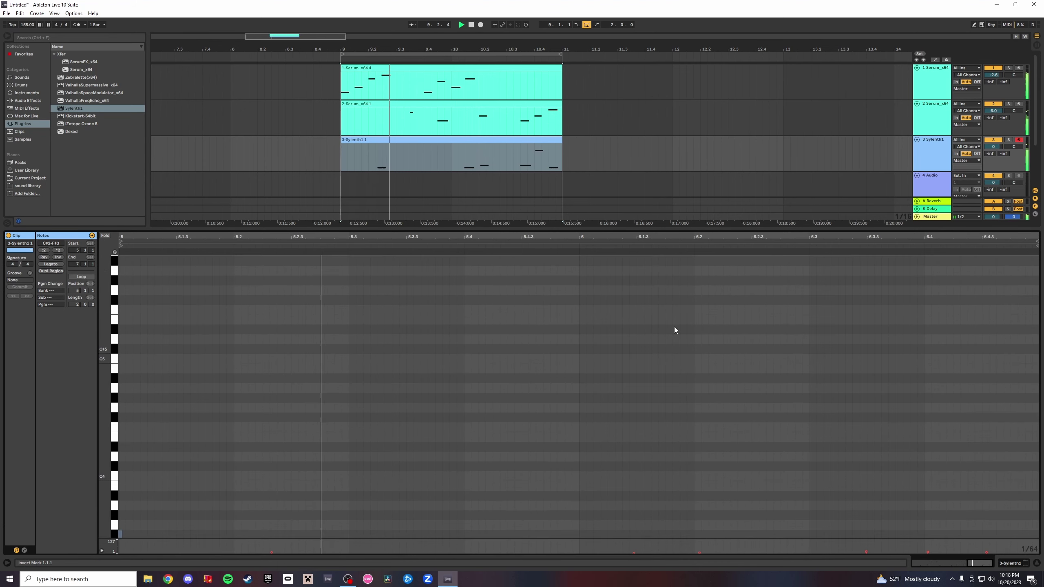
Record a replacement MIDI take over the loop on the Sylenth1 track and open the new clip's notes.
click(480, 26)
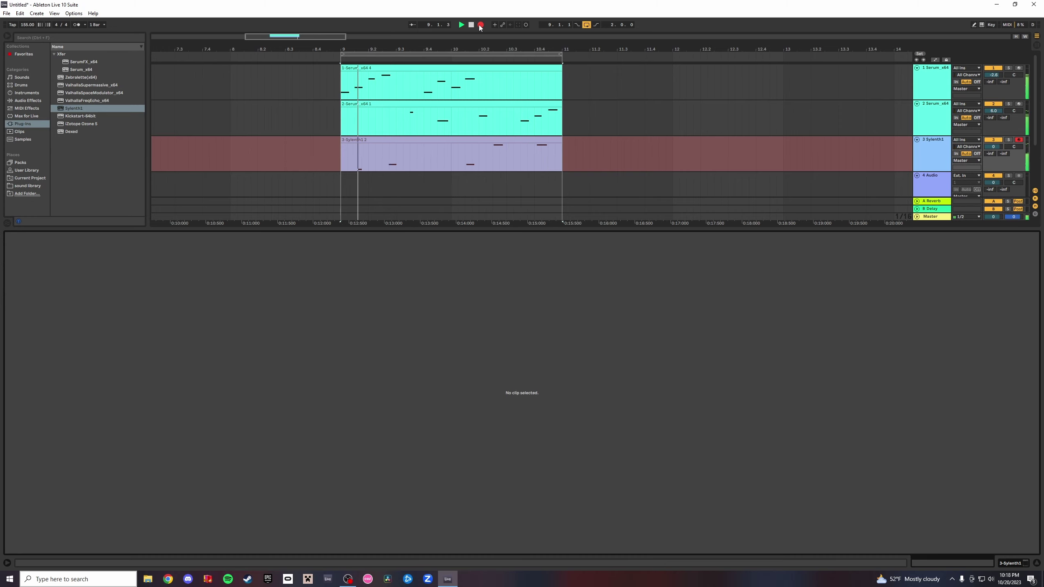
click(480, 25)
click(412, 147)
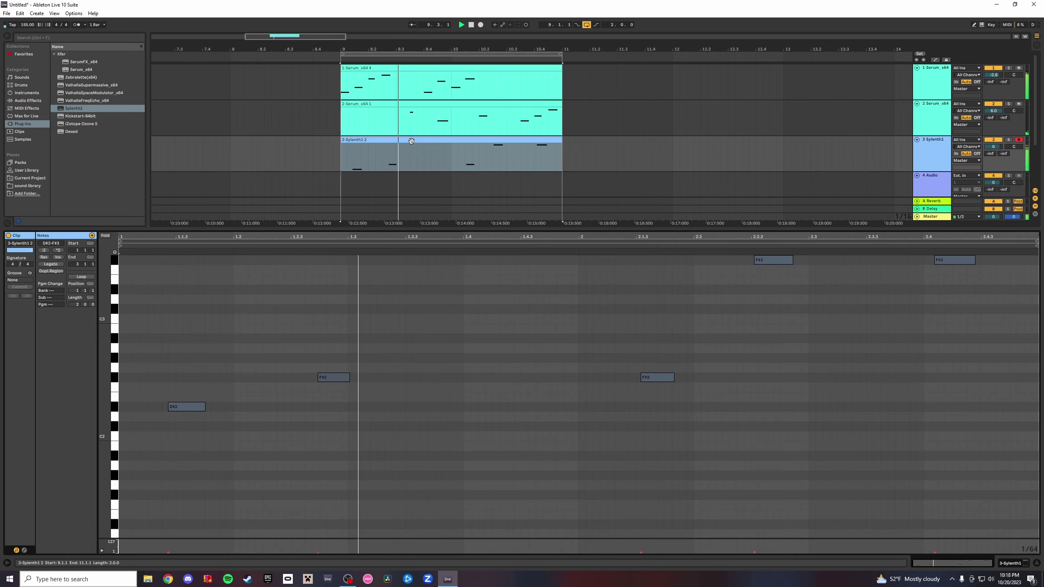
Adjust the recorded notes' timing, placing the first F#2 at 1.3.1 and first F#3 at 2.2.3, and moving the D#2 and last F#3 later.
drag(183, 408, 224, 407)
drag(364, 377, 395, 378)
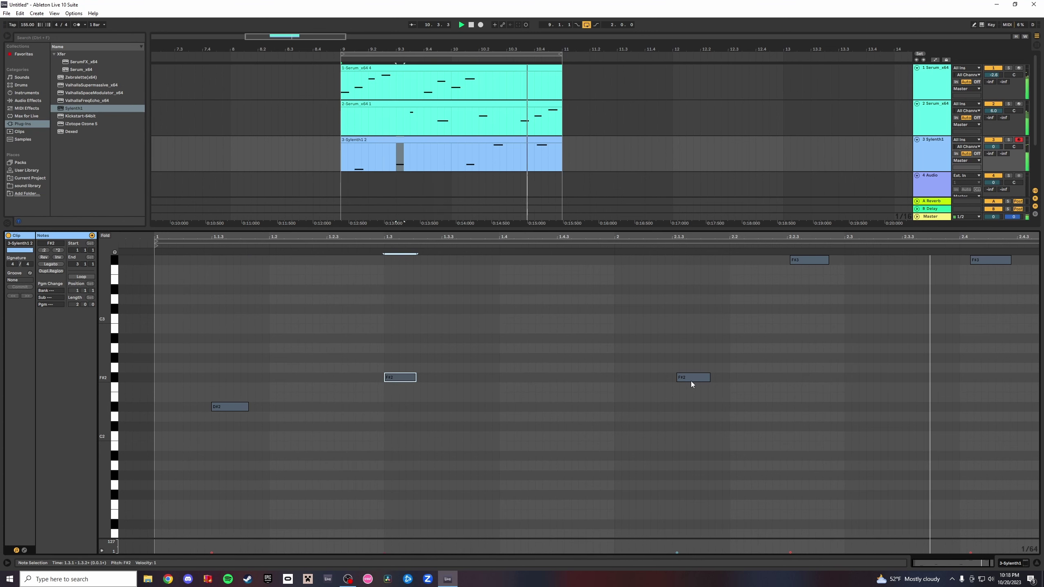
drag(690, 381, 687, 382)
drag(805, 262, 865, 263)
drag(979, 261, 939, 262)
drag(783, 259, 713, 260)
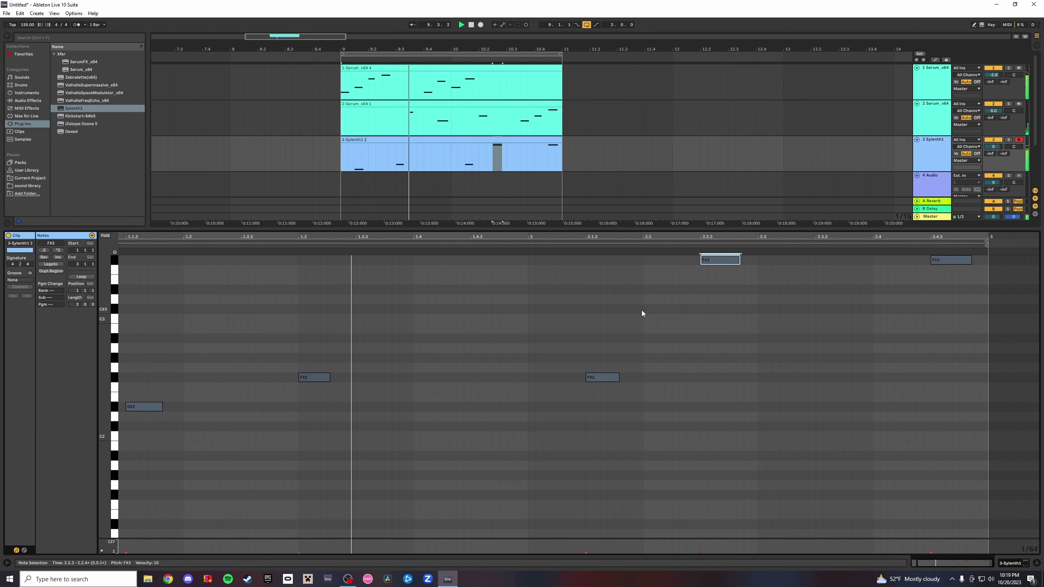
Move the second F#2 earlier to 1.4.3 and the two F#3 notes earlier to 2.2.1 and 2.3.3.
drag(597, 380, 484, 382)
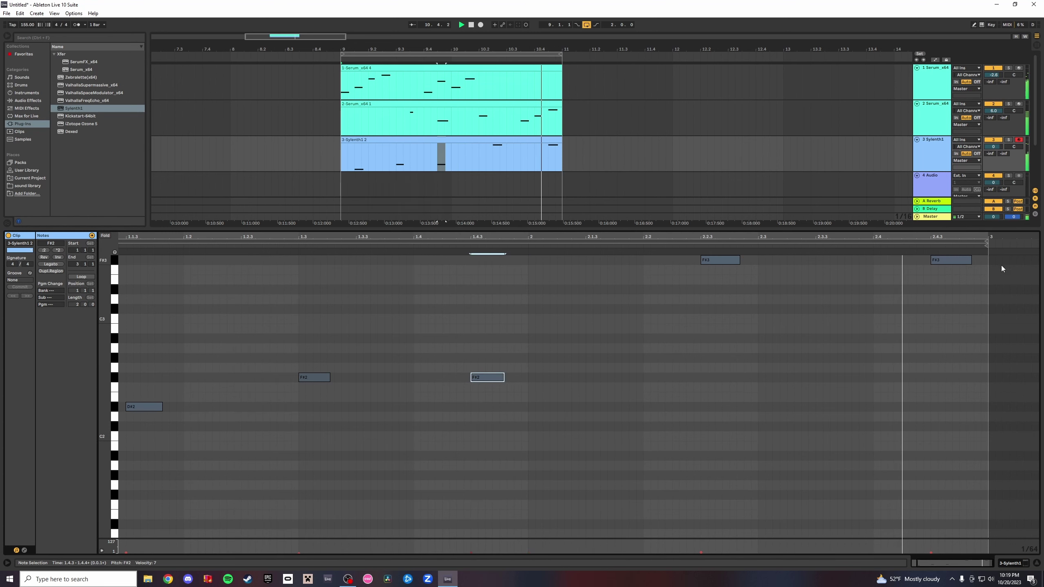
click(935, 263)
drag(935, 263, 881, 263)
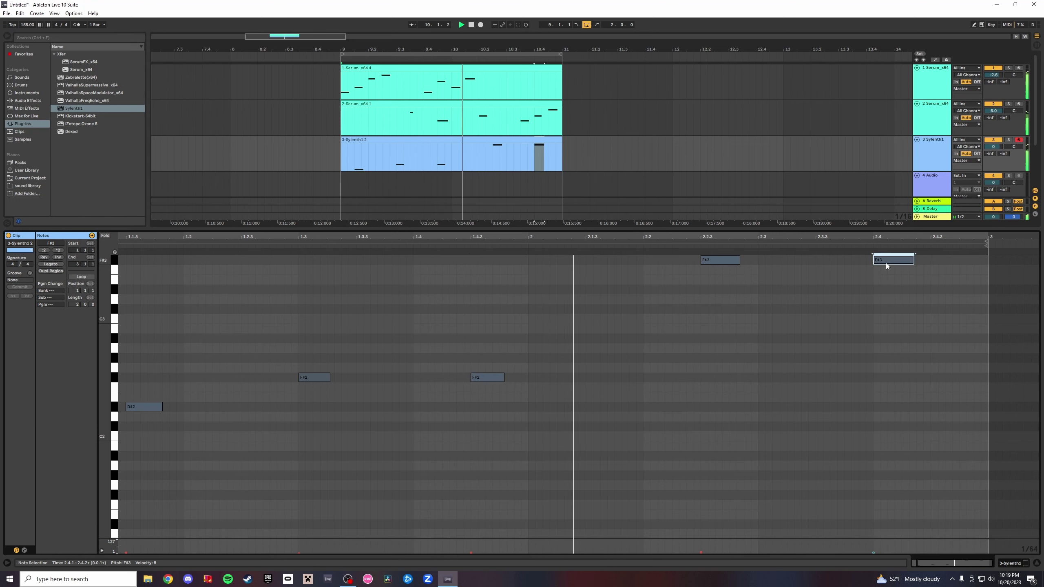
drag(929, 292, 687, 254)
drag(708, 260, 650, 264)
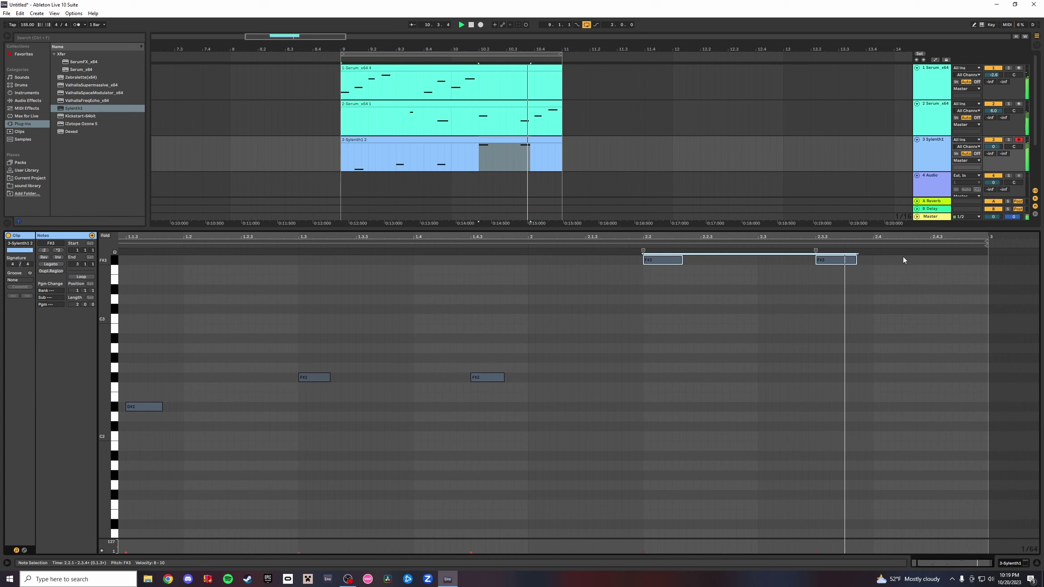
Open the Sylenth1 synth, turn off Warm Drive and adjust the Filter Control and Filter A resonance.
click(933, 153)
click(26, 480)
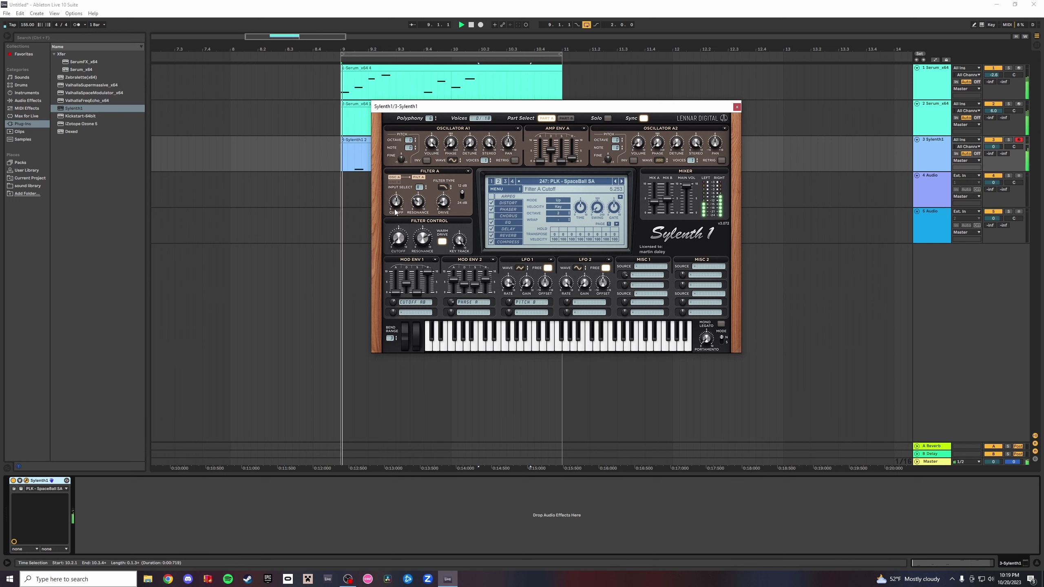
click(441, 242)
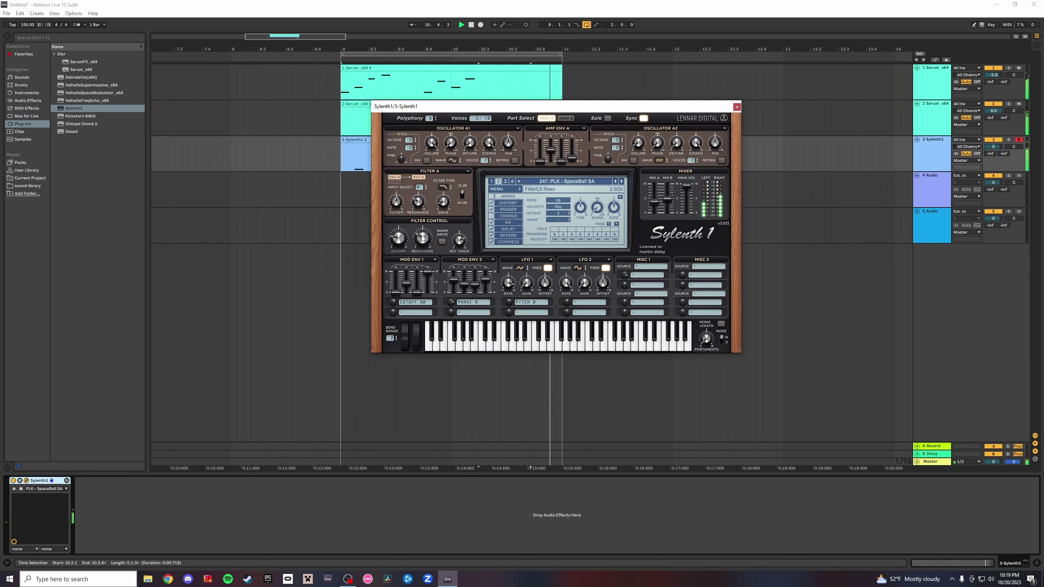
mouse_move(423, 238)
mouse_down()
mouse_move(447, 215)
mouse_move(435, 222)
mouse_up()
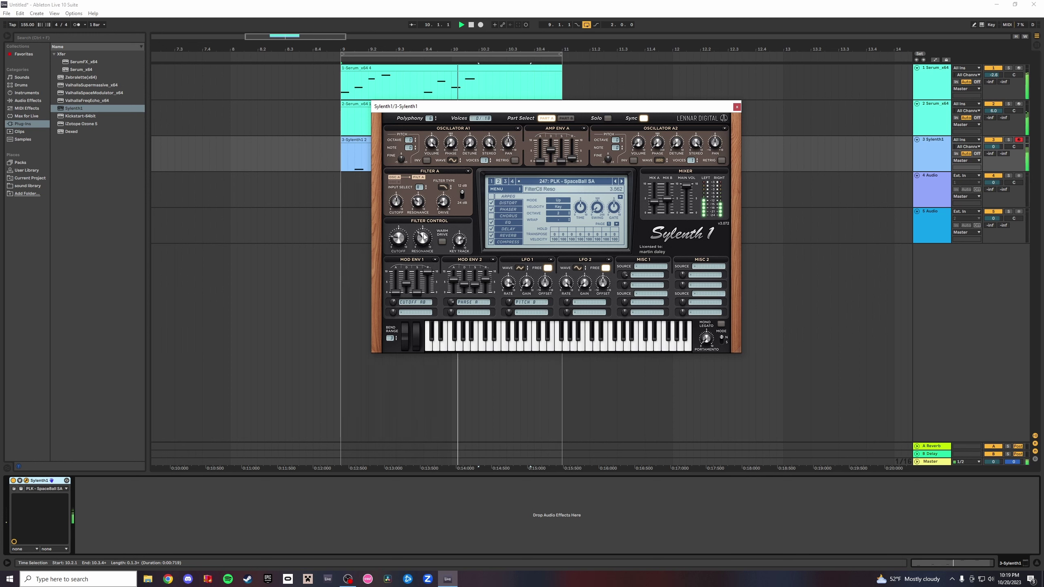
drag(416, 240, 421, 240)
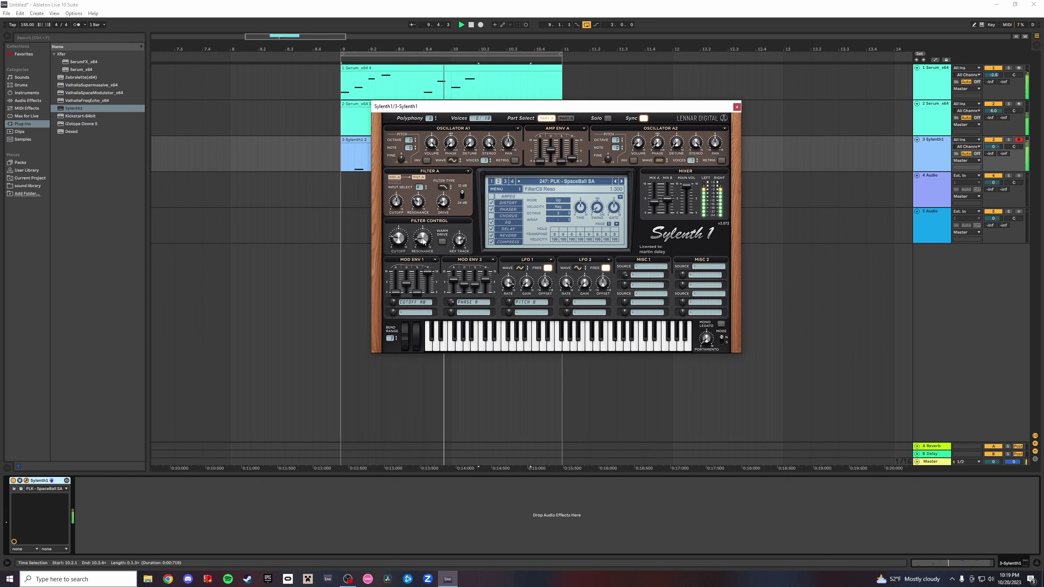
drag(423, 242, 420, 261)
drag(416, 204, 416, 208)
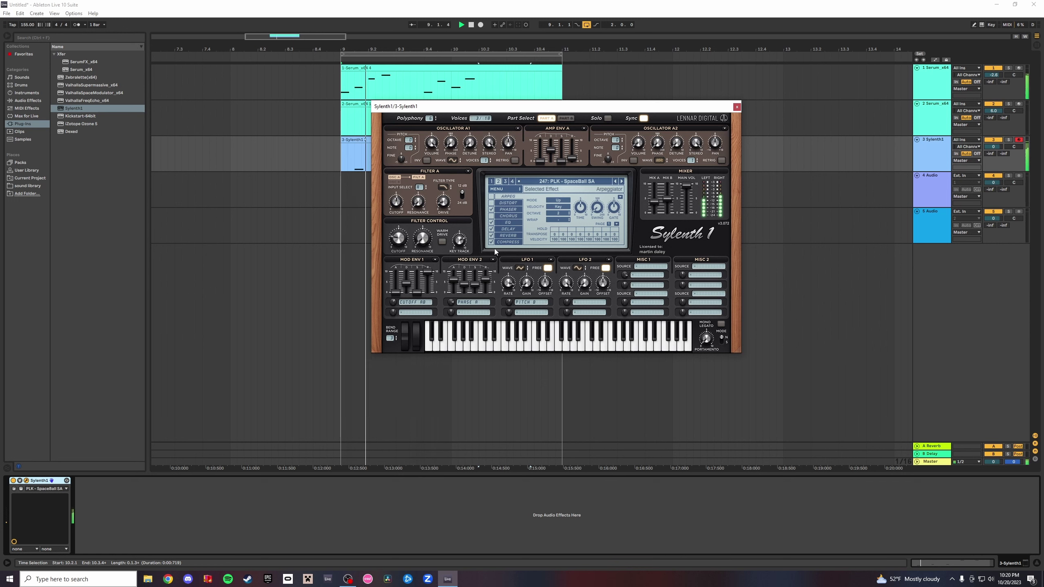
Turn off Sylenth1's EQ effect and adjust the voice counts of oscillators A1 and A2.
click(491, 223)
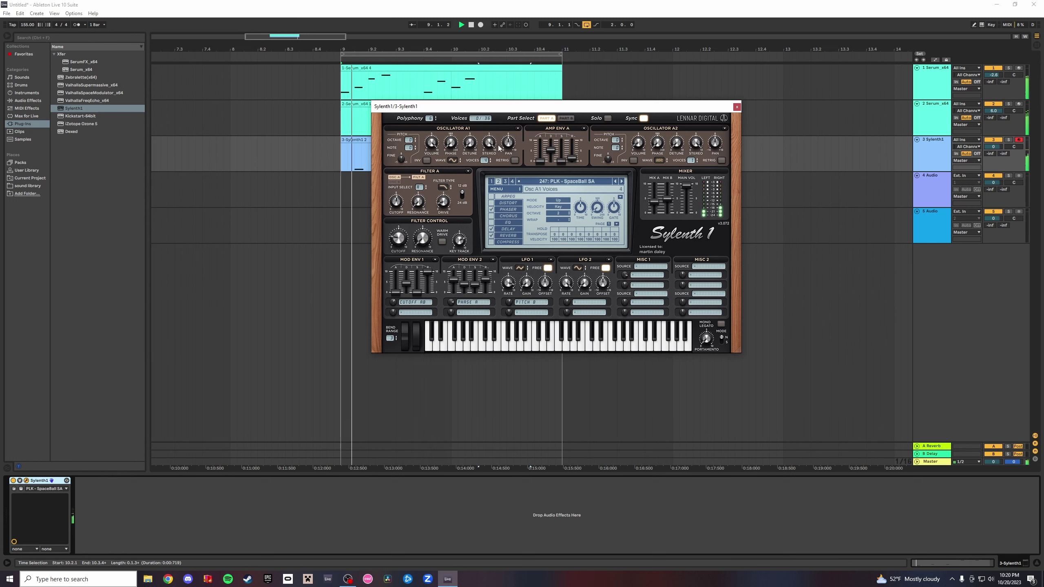
drag(485, 161, 485, 152)
drag(690, 163, 690, 161)
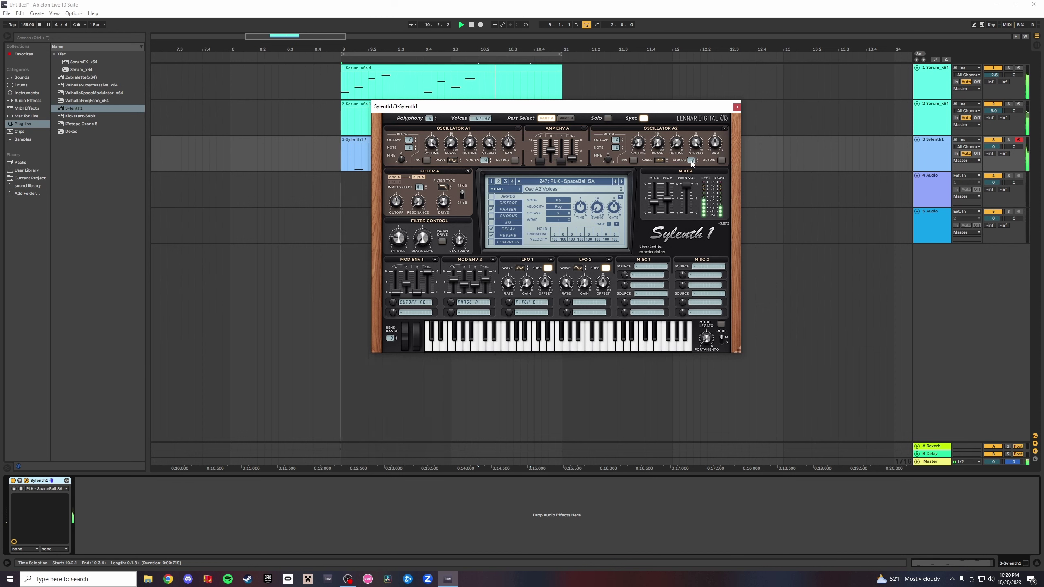
Switch to part B and adjust the chorus rate, feedback and delay, setting its depth to 52.33%.
click(565, 118)
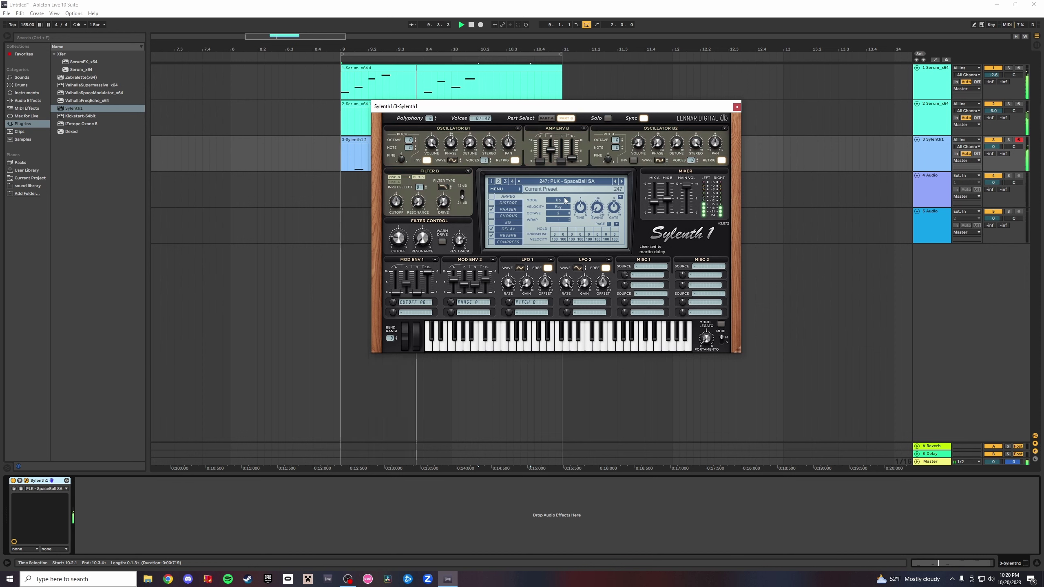
click(506, 215)
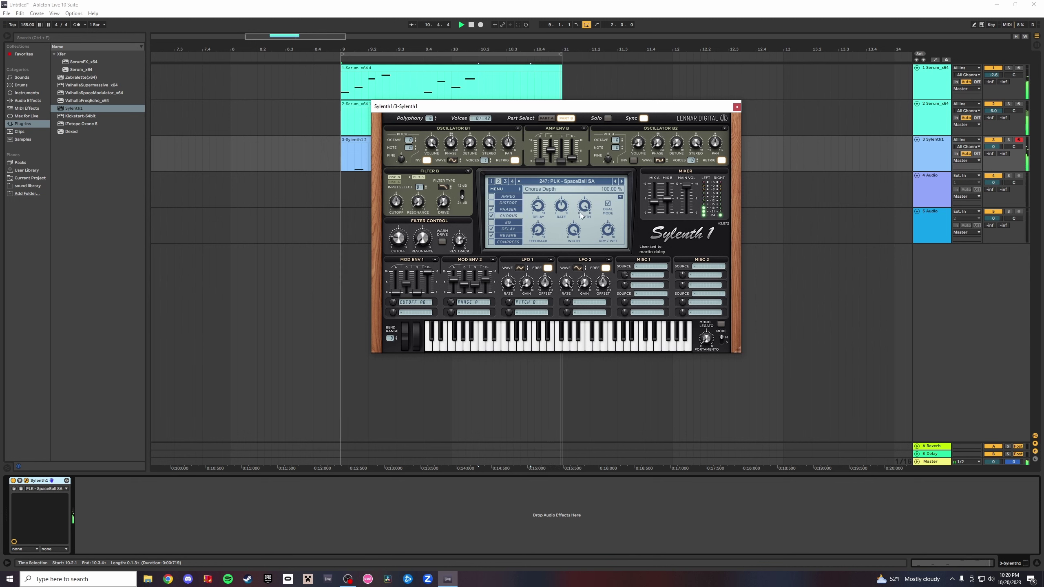
drag(563, 206, 567, 196)
drag(562, 193, 562, 183)
drag(538, 231, 566, 256)
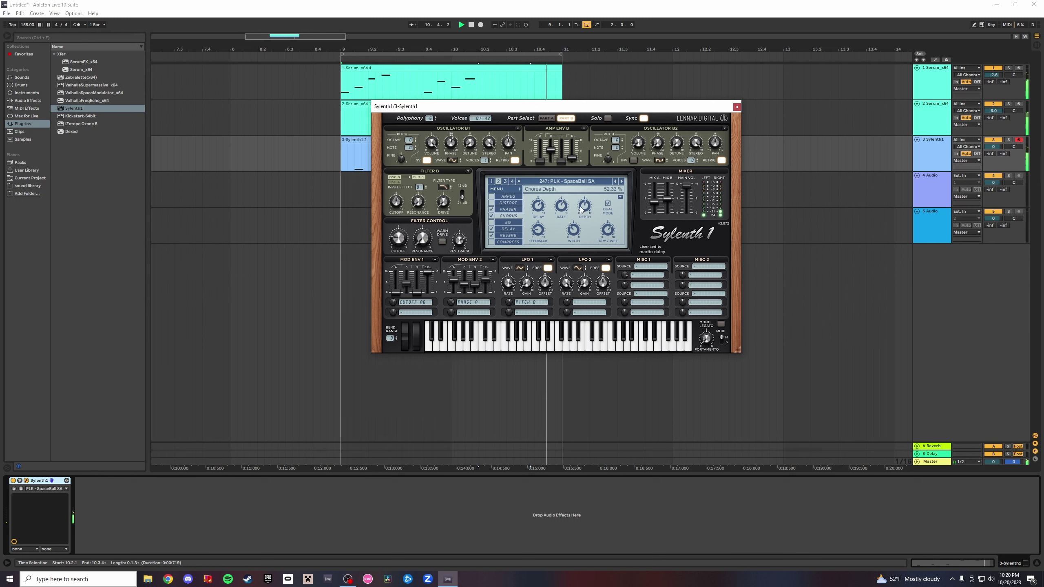
drag(578, 205, 576, 201)
drag(576, 197, 576, 199)
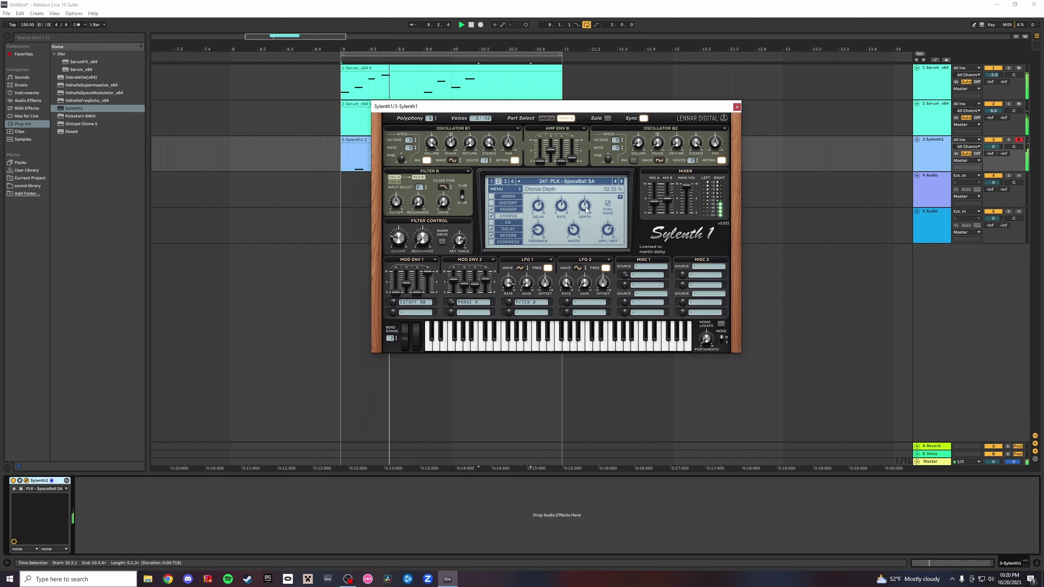
click(537, 206)
drag(538, 208, 539, 211)
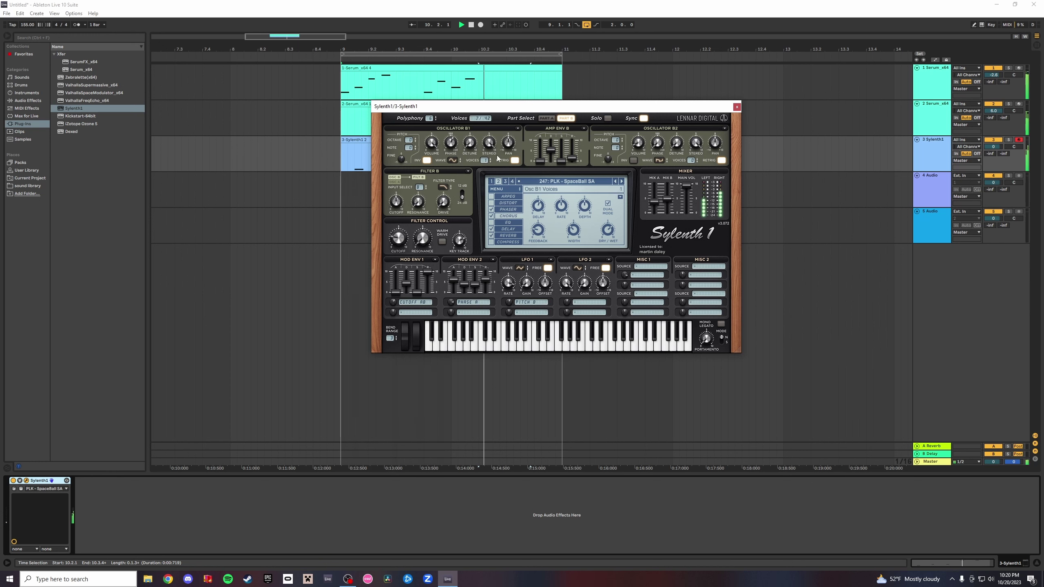
Return to part A and adjust the oscillator voices, setting oscillator A2 to 4 voices.
click(546, 118)
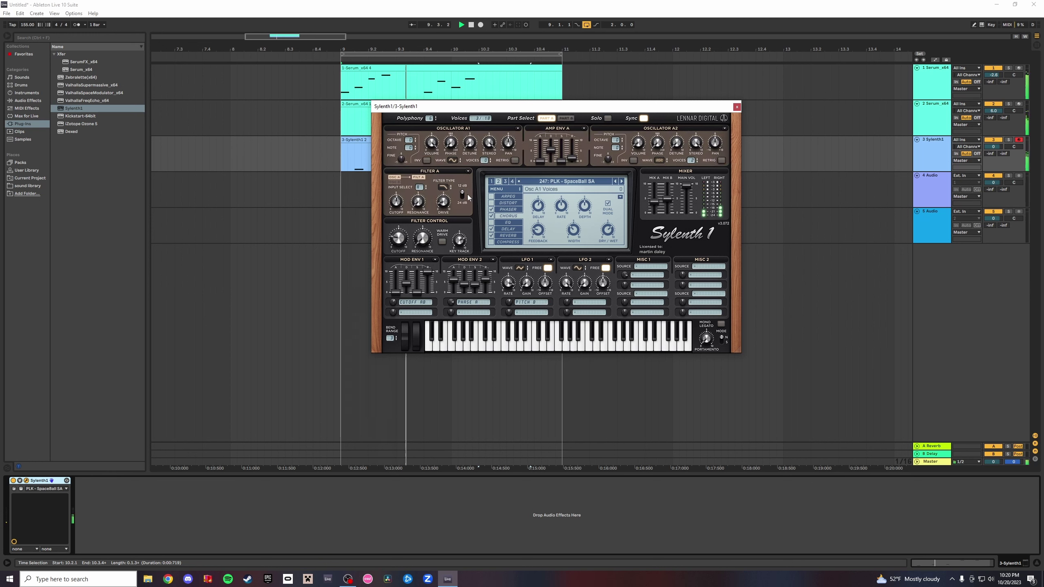
drag(467, 194, 482, 171)
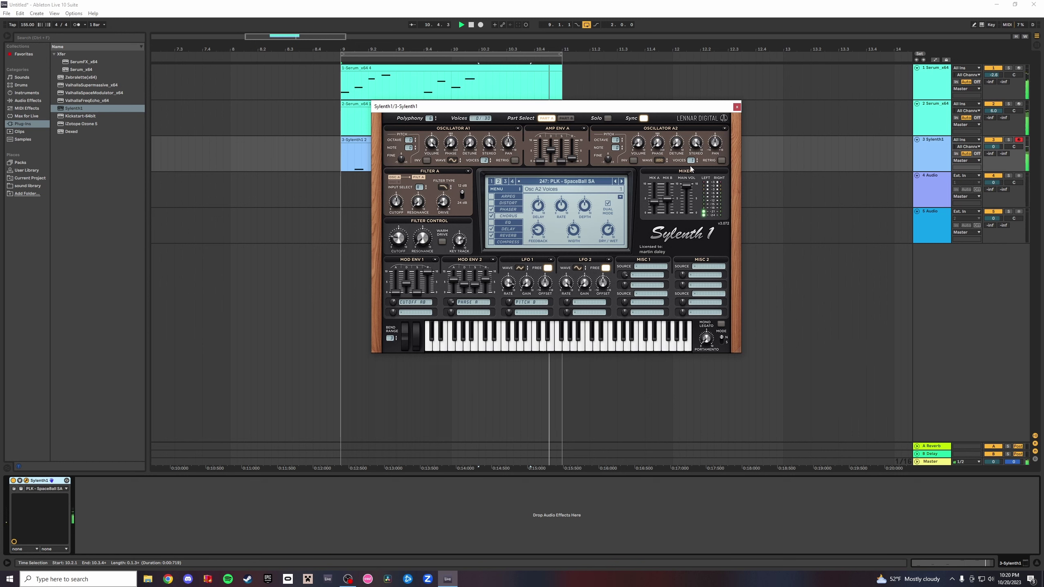
drag(692, 160, 692, 171)
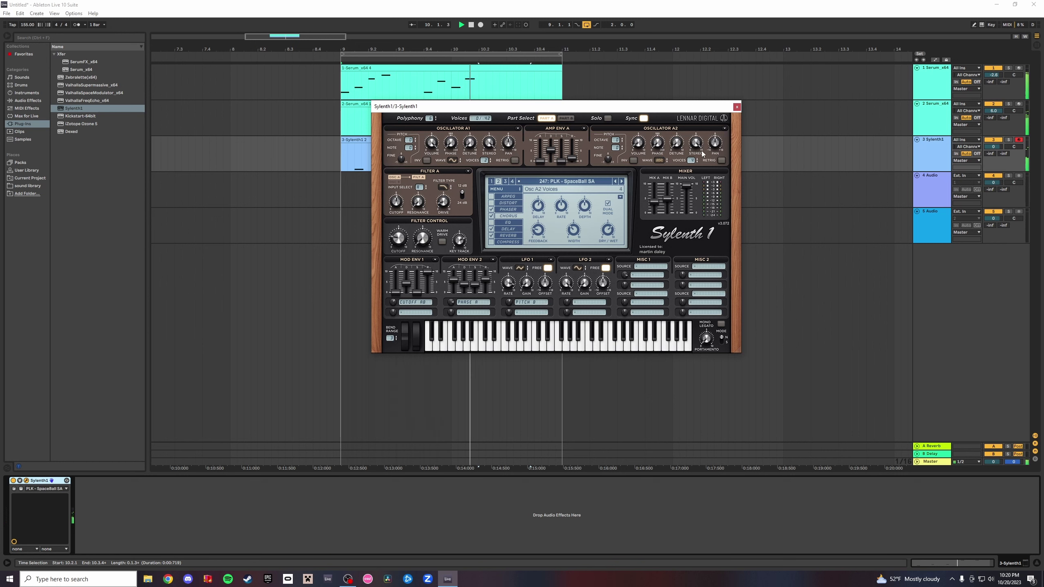
On part B, adjust oscillator B1's voices, turn off its invert and retrigger, and turn off oscillator B2's retrigger.
click(566, 118)
drag(484, 166, 484, 162)
click(489, 159)
click(516, 160)
click(427, 160)
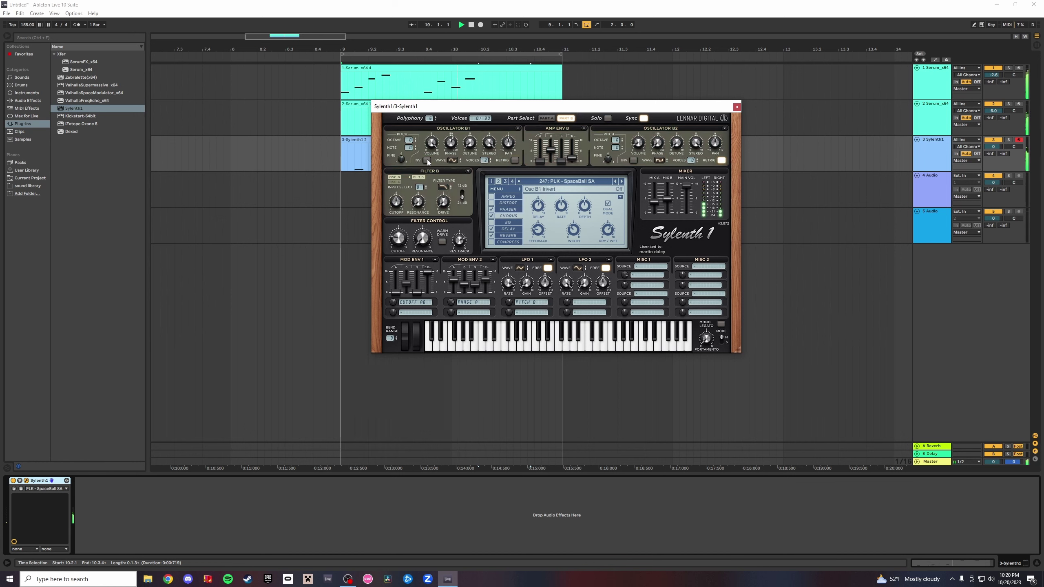
click(721, 161)
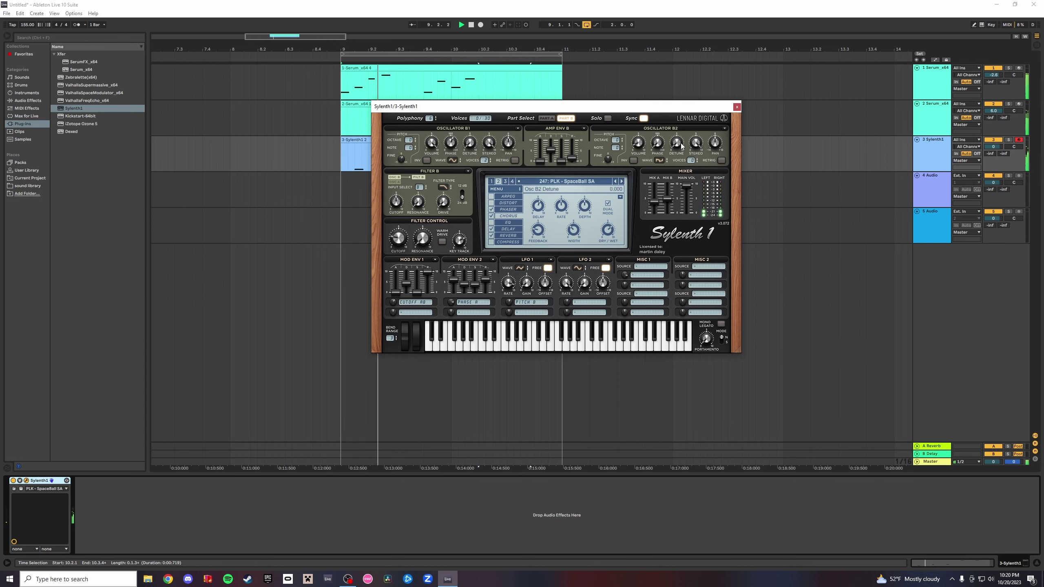
click(515, 160)
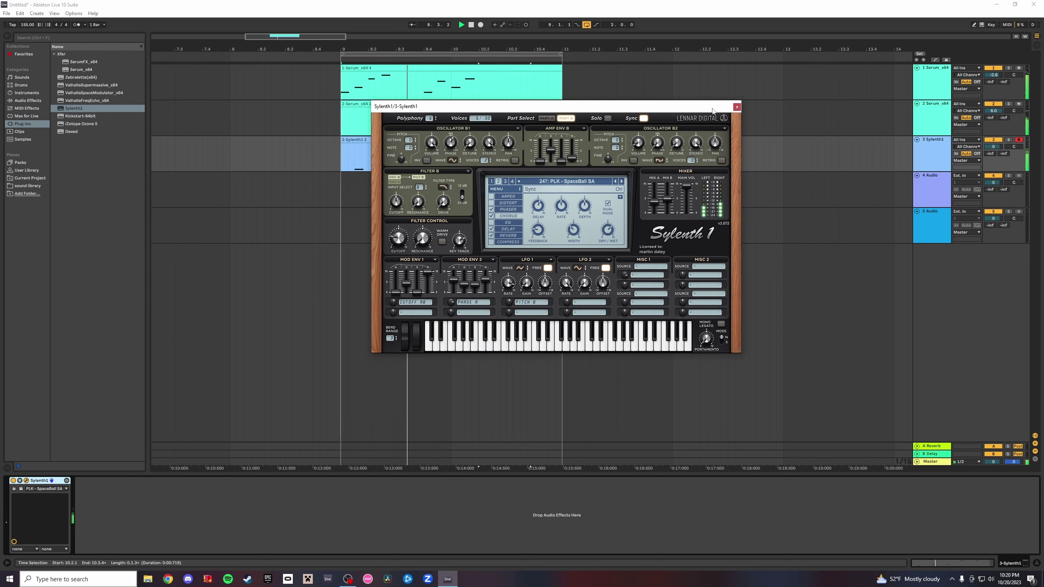
Check the Sylenth1 clip's notes in the piano roll, then reopen the synth window.
click(737, 107)
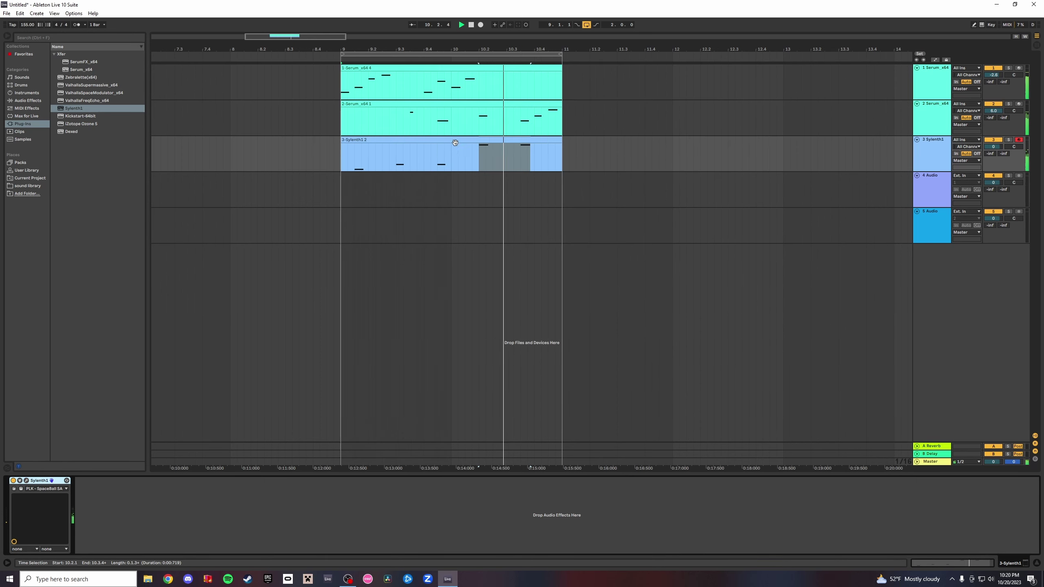
double_click(543, 156)
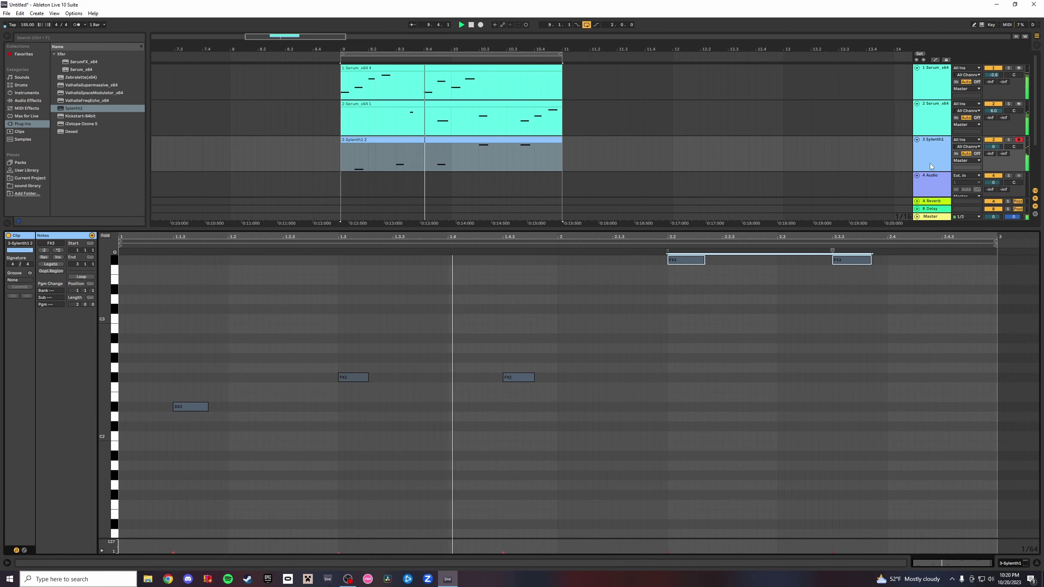
double_click(933, 149)
click(26, 481)
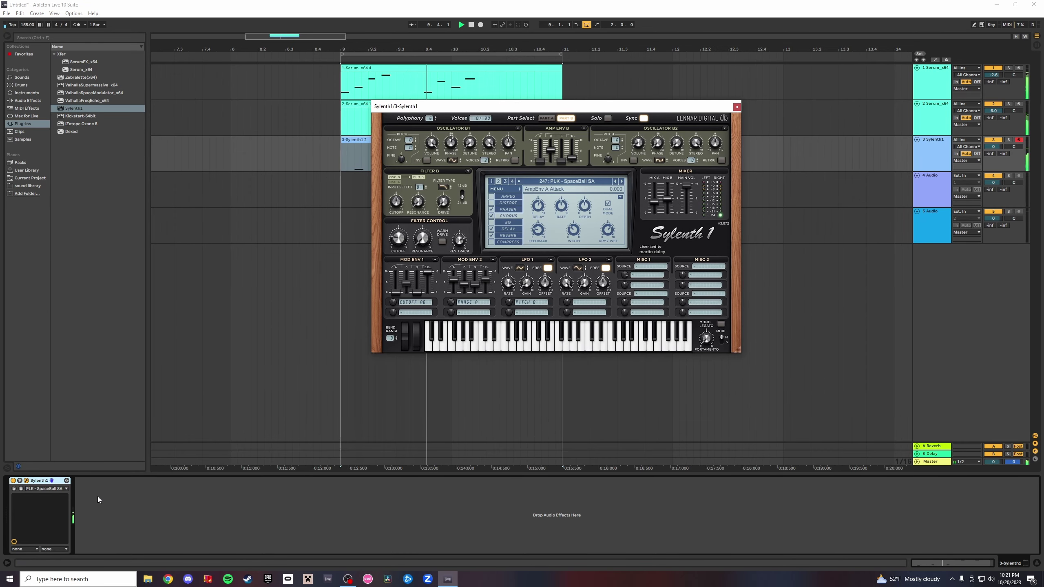
Try the OverDrive distortion effect on the Sylenth1 sound.
click(509, 228)
click(493, 203)
click(509, 202)
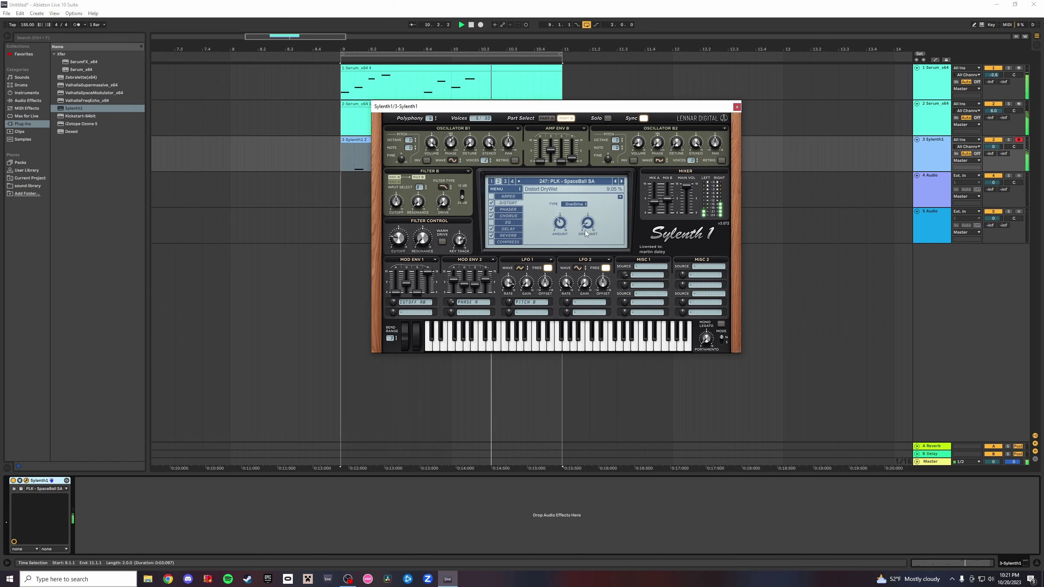
click(492, 203)
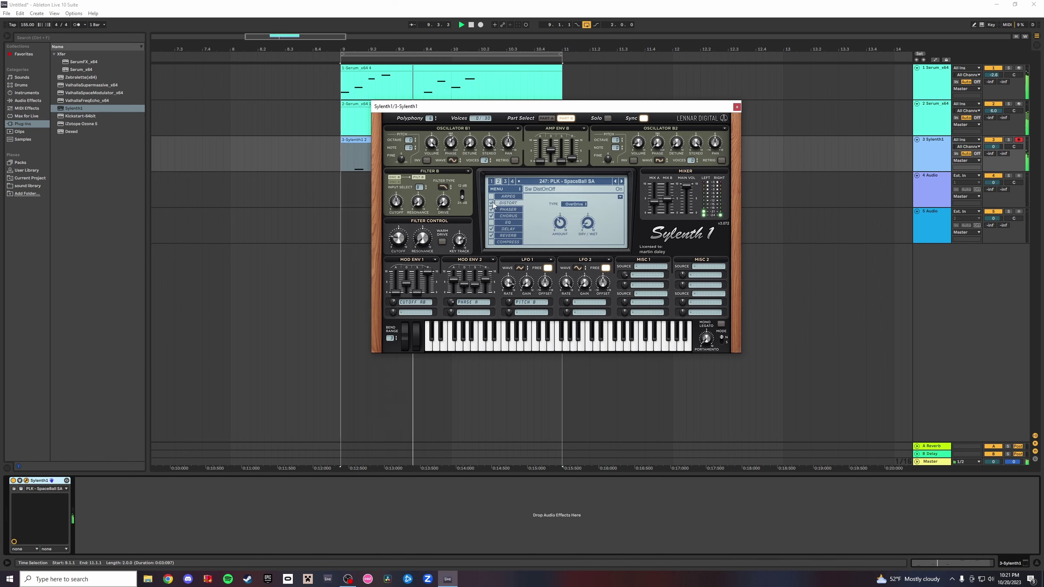
Set oscillator B1's detune to 4.400, adjust amp envelope A and the Filter Control cutoff, and close the synth window.
drag(473, 151, 493, 116)
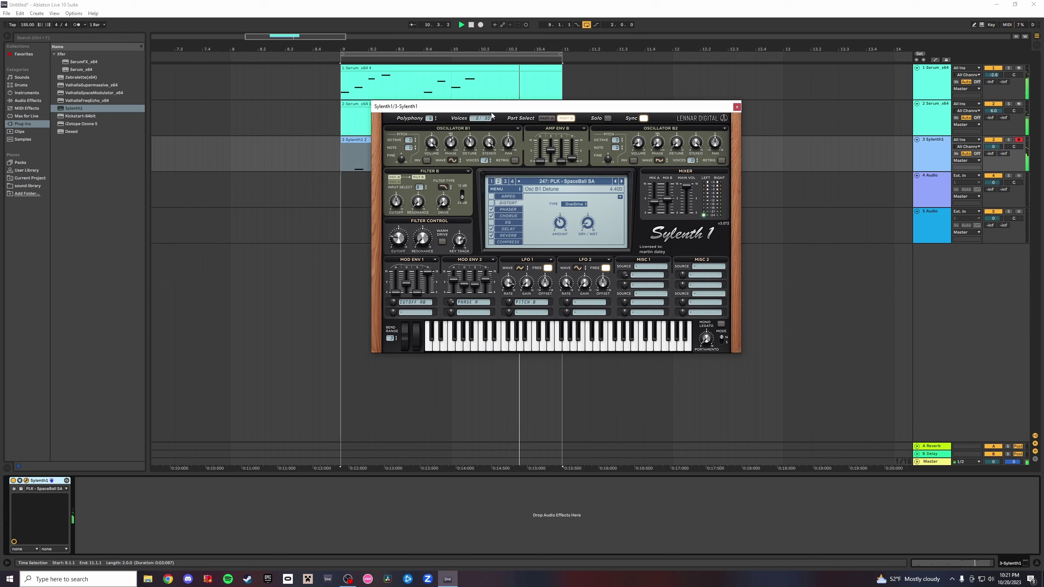
click(546, 119)
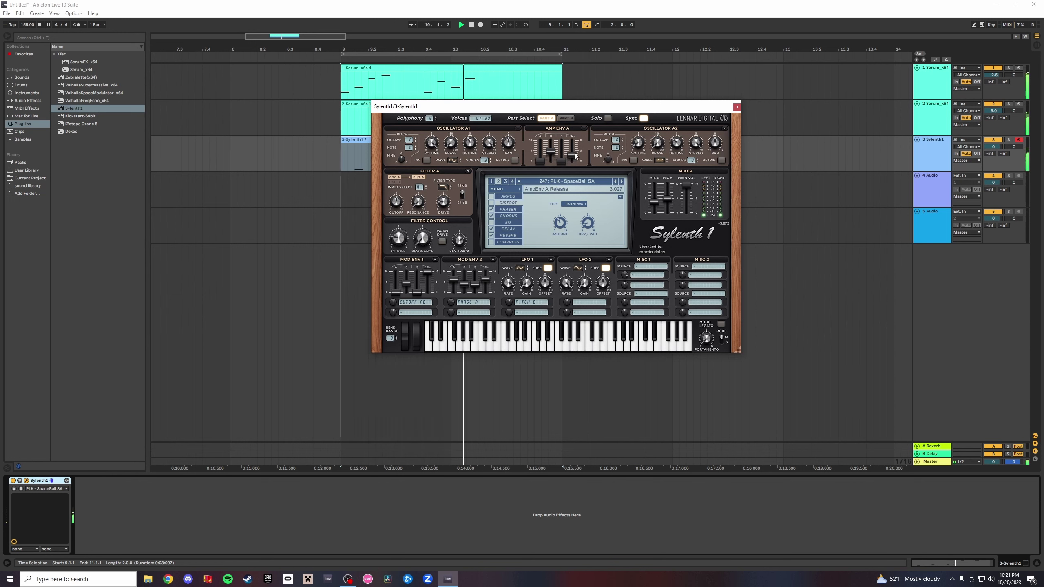
drag(568, 158, 577, 151)
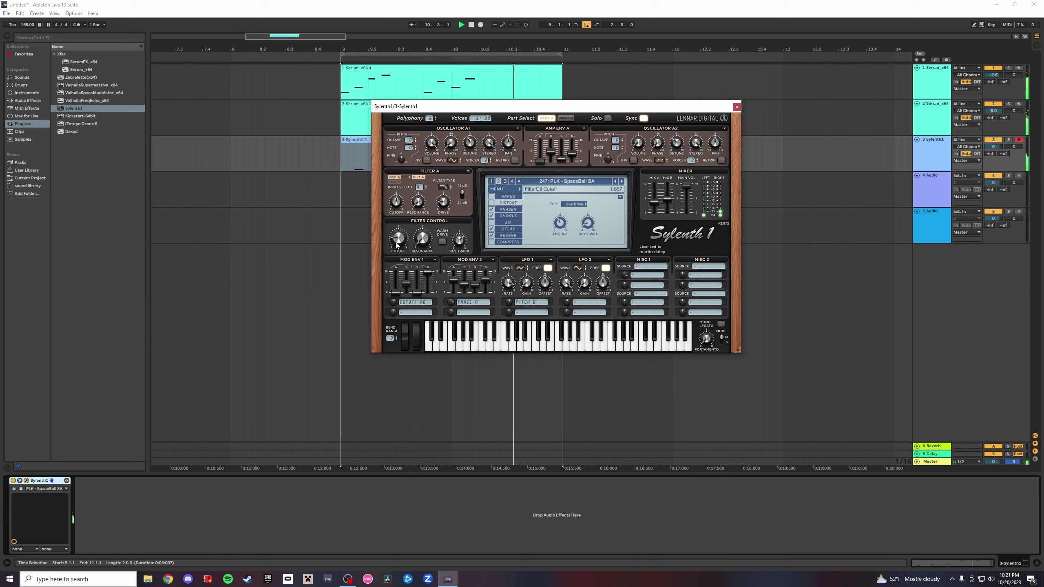
drag(399, 240, 395, 238)
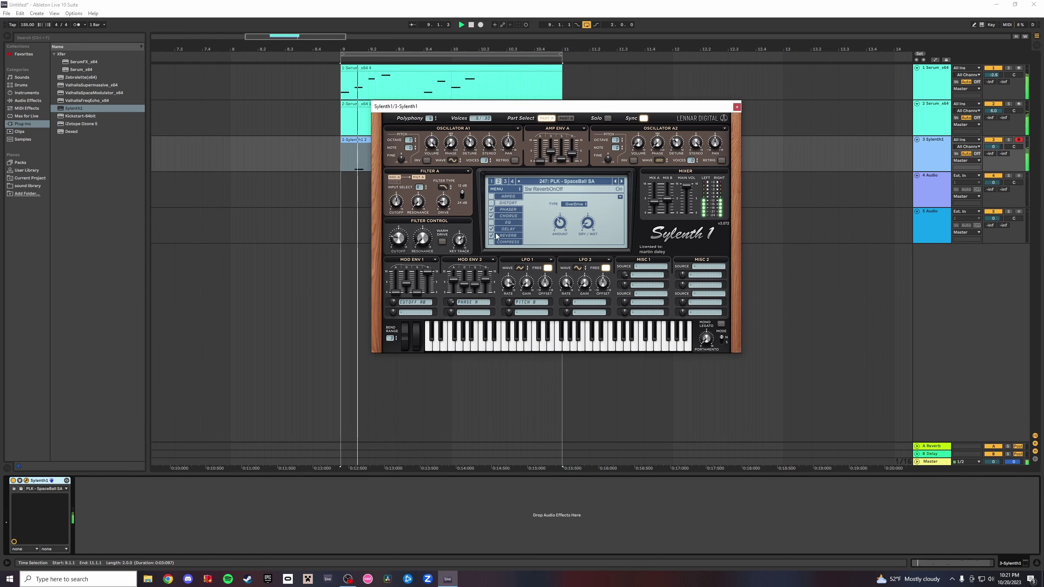
click(736, 108)
Duplicate the Sylenth1 track, delete the copied clip and arm the new track for recording.
right_click(937, 158)
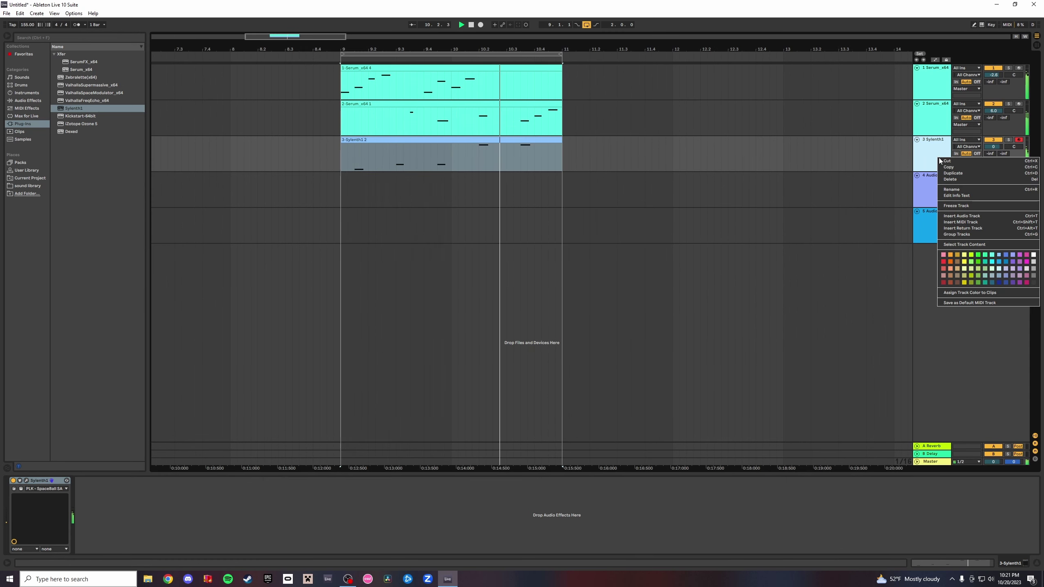
click(958, 176)
click(540, 176)
key(Delete)
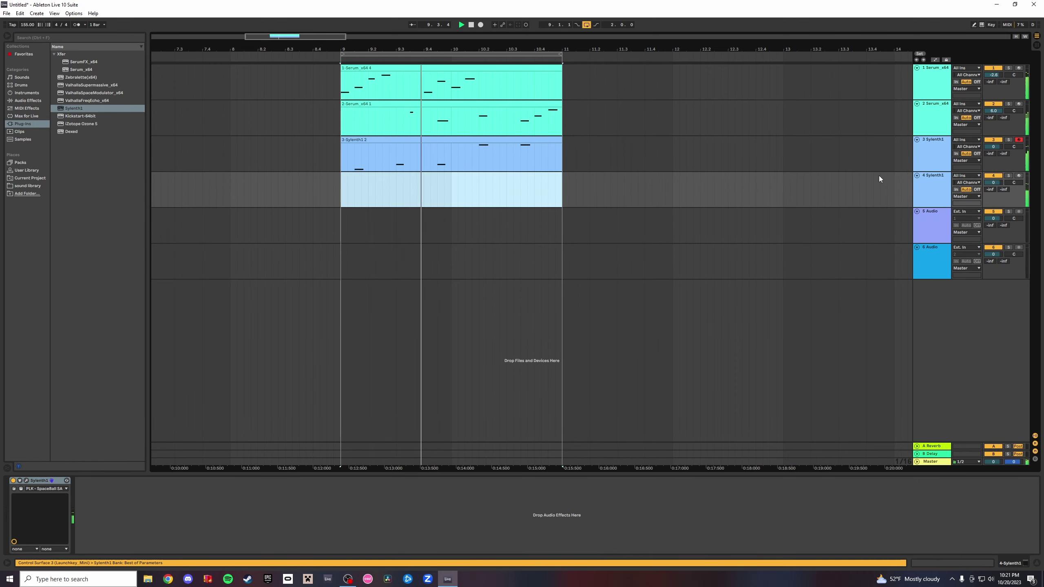
double_click(925, 187)
click(1020, 177)
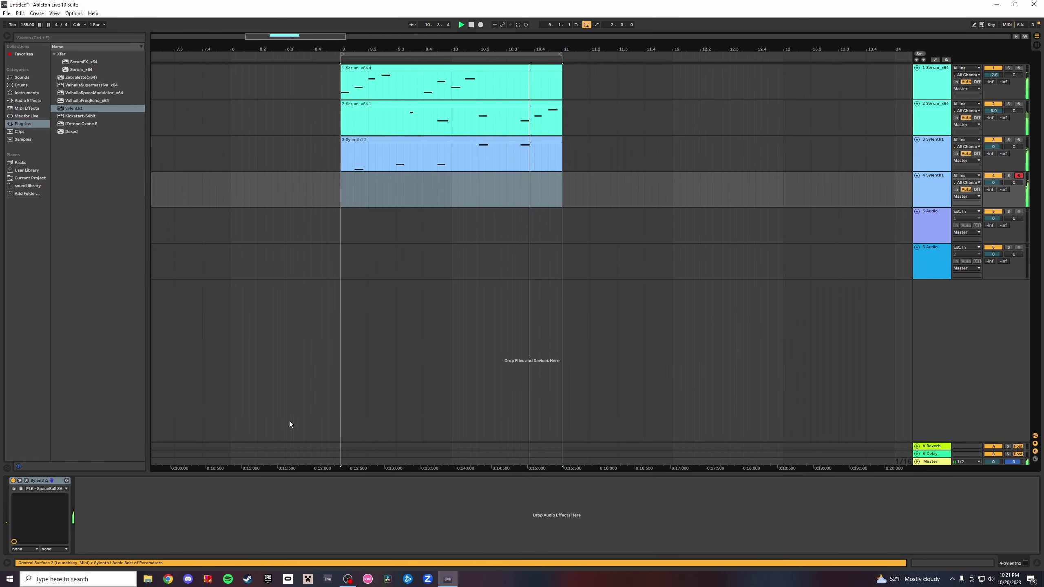
Open the duplicated track's Sylenth1 and change its preset to PLK - TinyPluck SA.
click(27, 481)
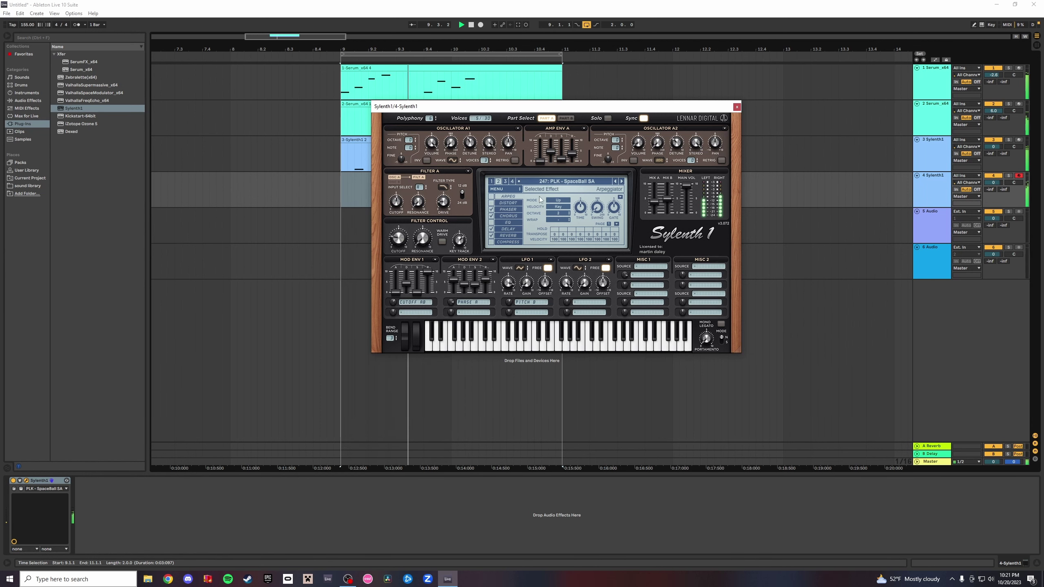
click(622, 181)
click(622, 181)
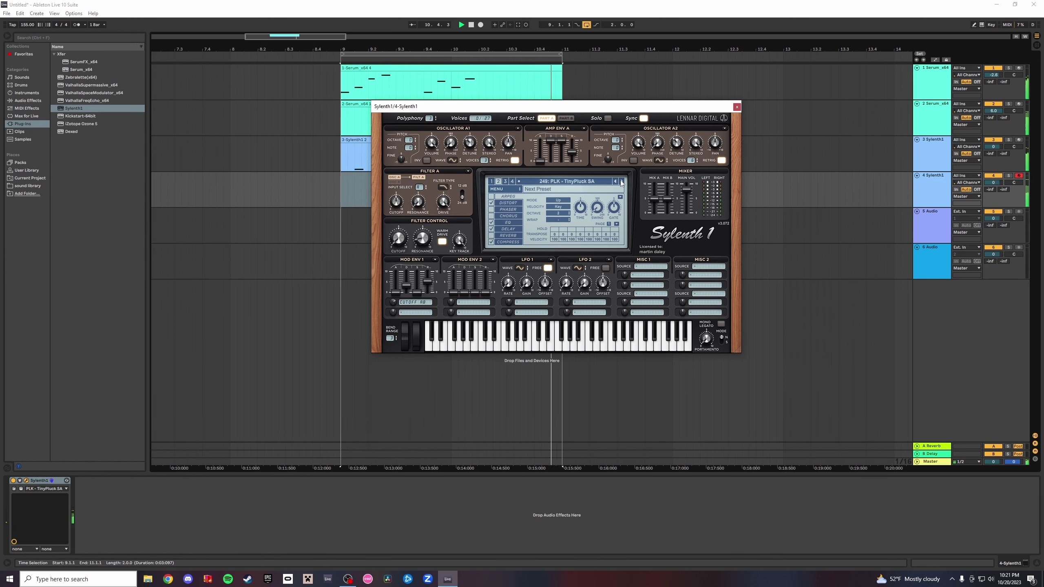
Audition the preset PD - Stradivari SA on track 4's Sylenth1 and replace it with LD - BoilerSaw SA.
click(571, 182)
click(814, 217)
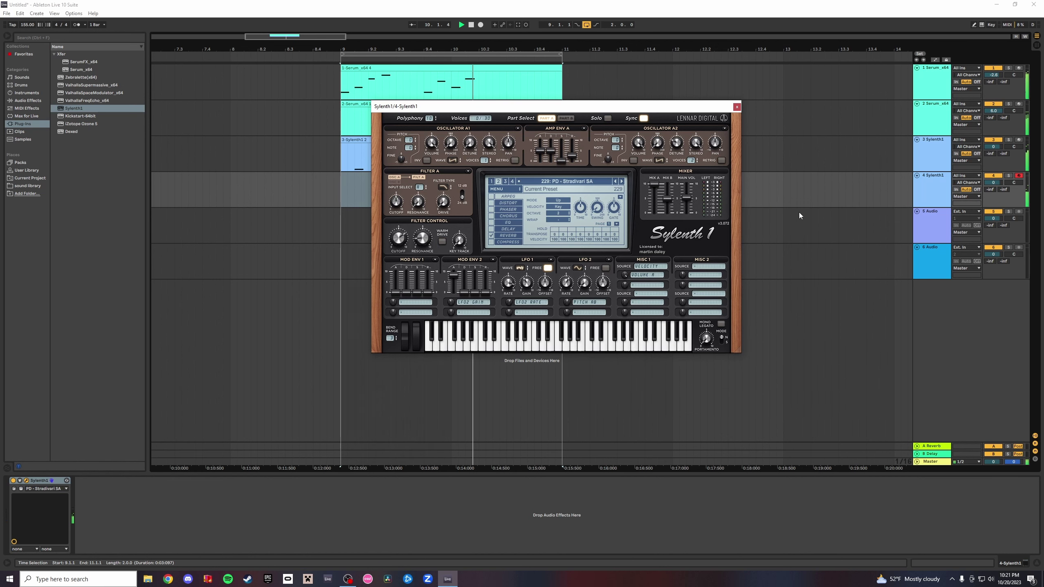
click(612, 183)
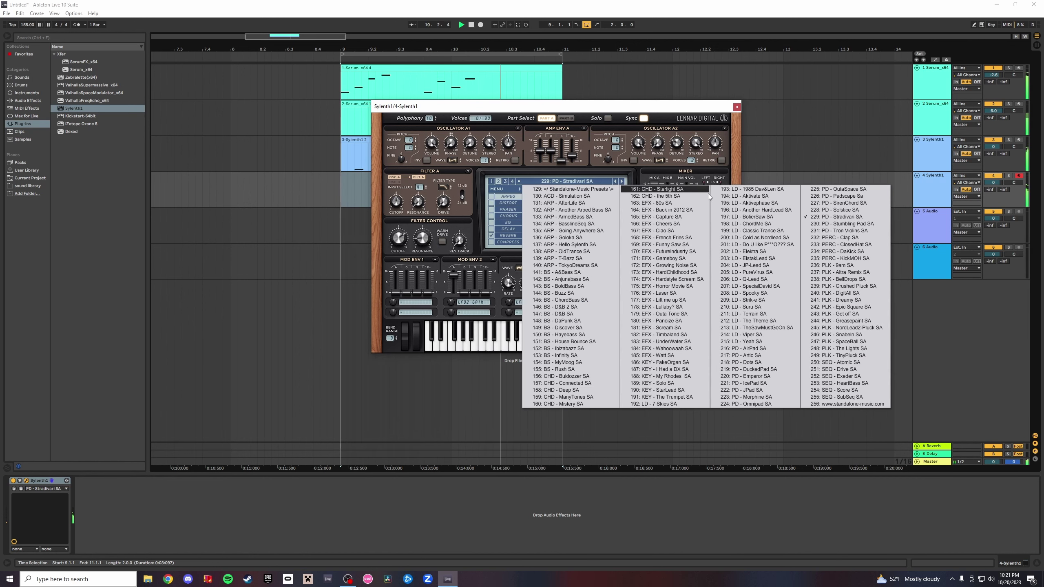
click(816, 207)
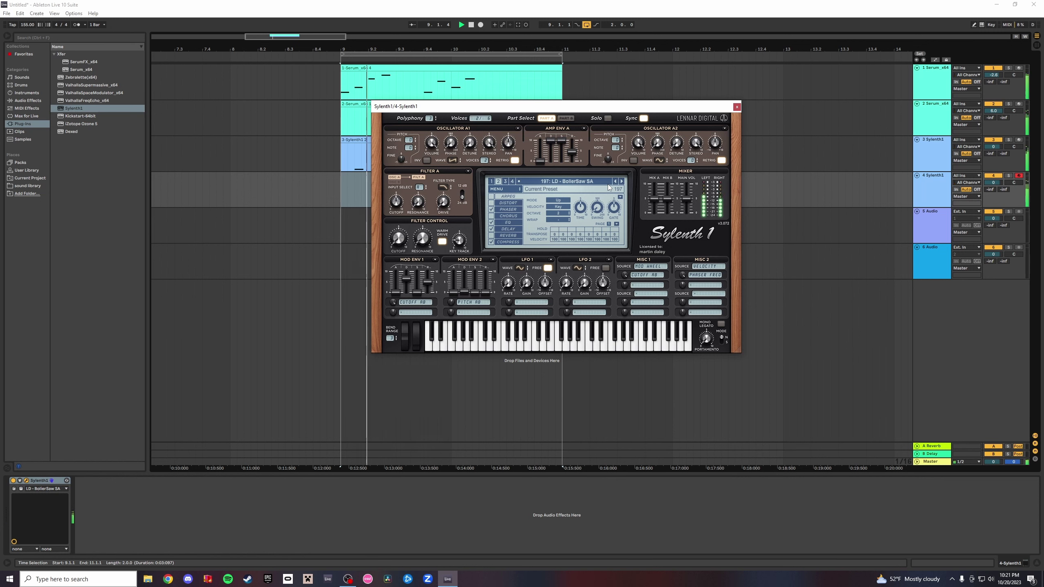
Record a two-bar MIDI part on track 4 and open the recorded clip's notes for editing.
click(481, 25)
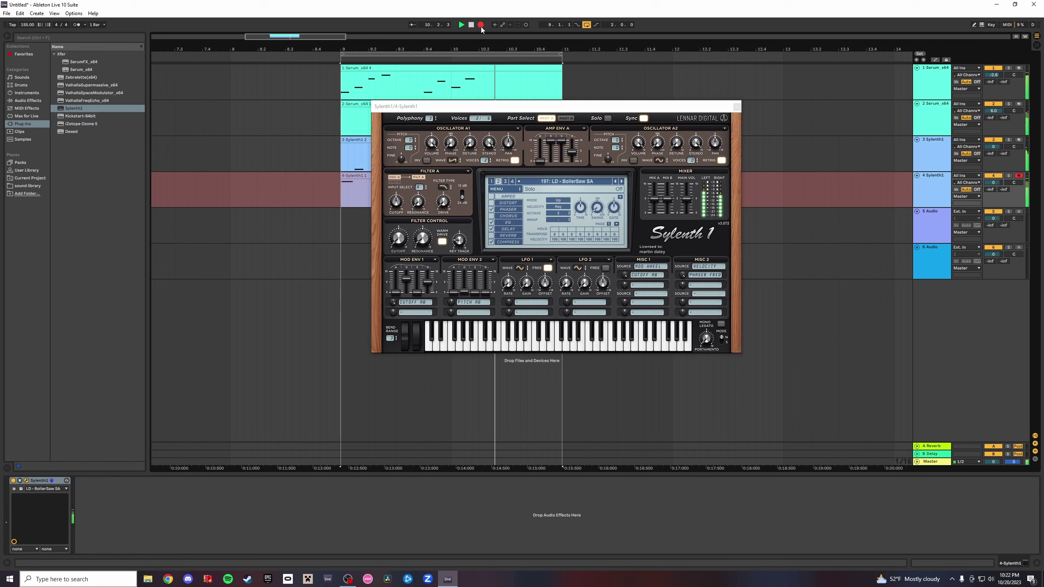
key(space)
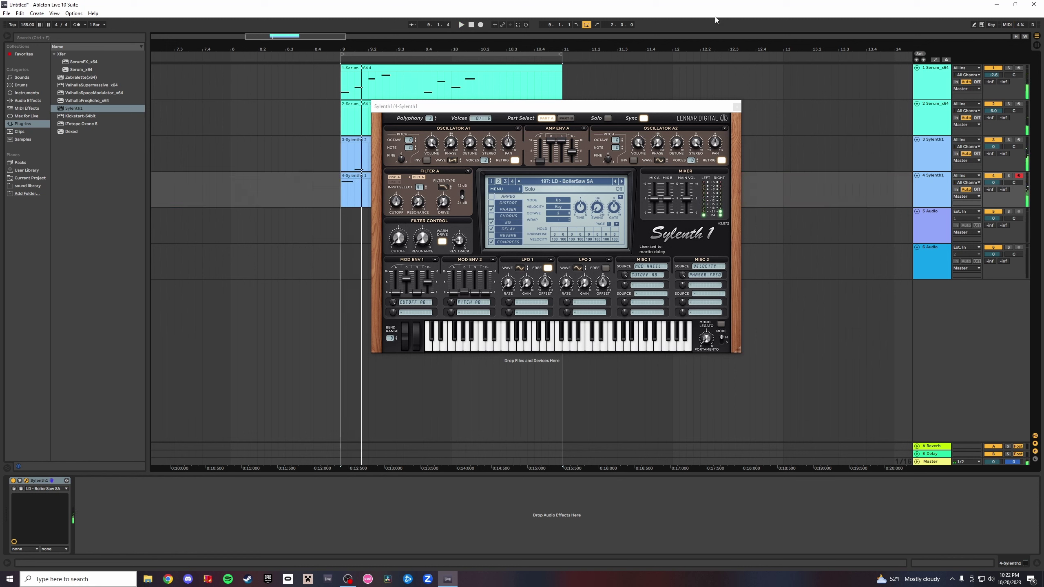
click(737, 107)
double_click(488, 175)
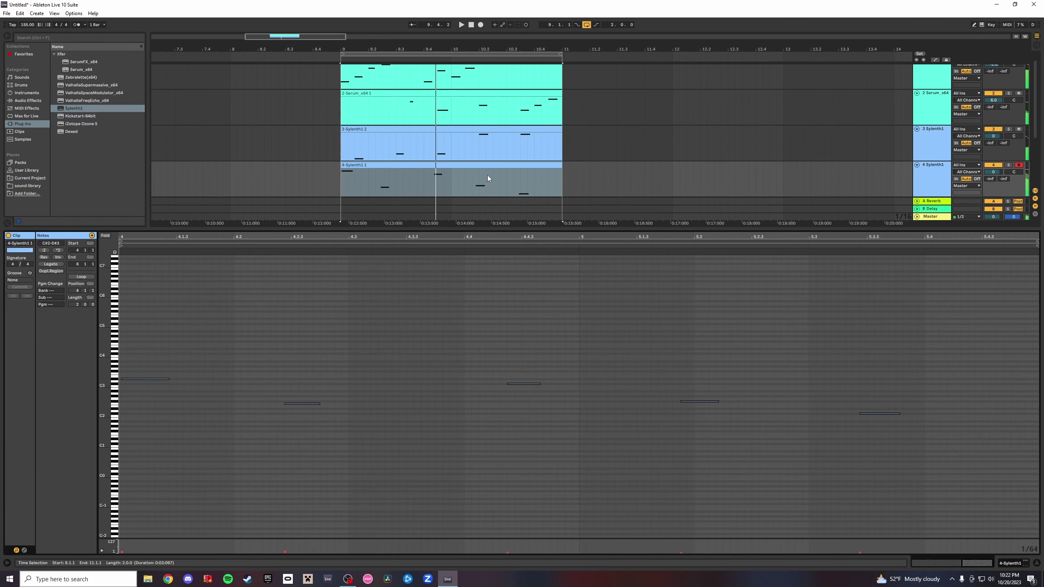
Shift the recorded F2 note slightly later to about 4.2.3 and the C#3 note to about 4.4.3.
key(space)
drag(102, 337, 150, 400)
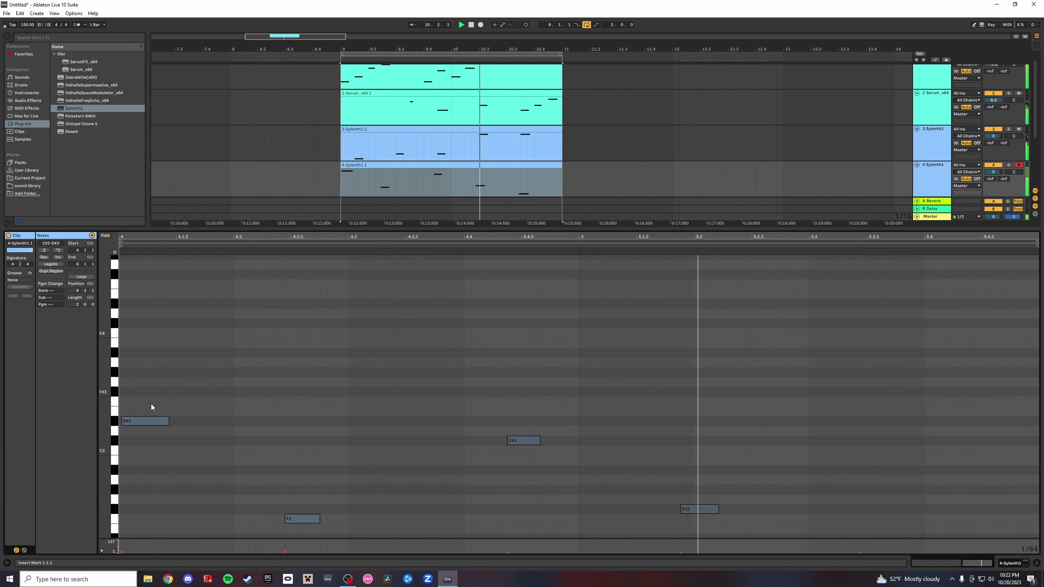
click(141, 421)
scroll(325, 456, down, 3)
mouse_move(319, 454)
mouse_down()
mouse_move(340, 456)
mouse_move(325, 457)
mouse_up()
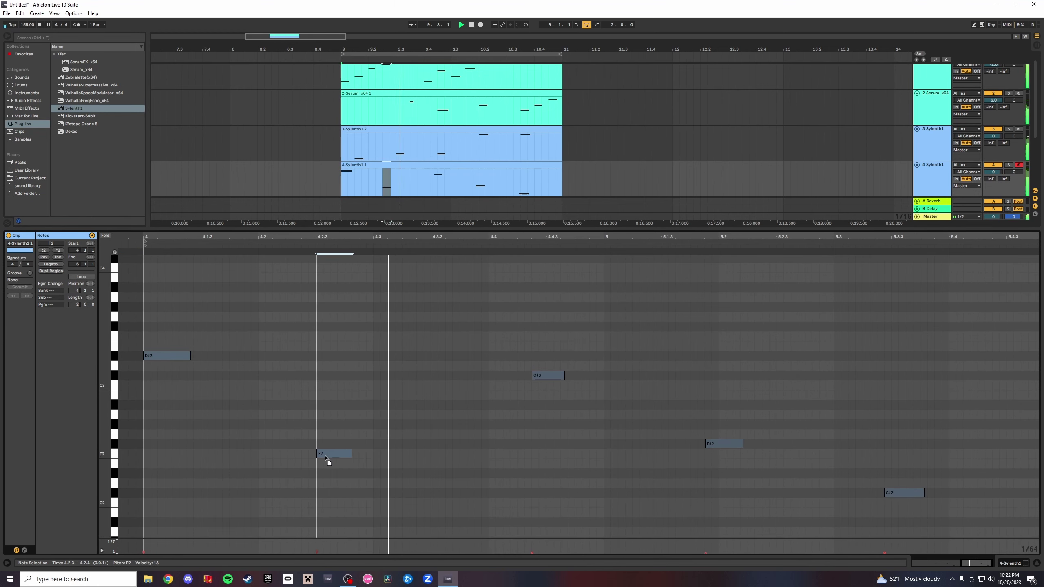
scroll(502, 422, down, 1)
drag(540, 352, 555, 352)
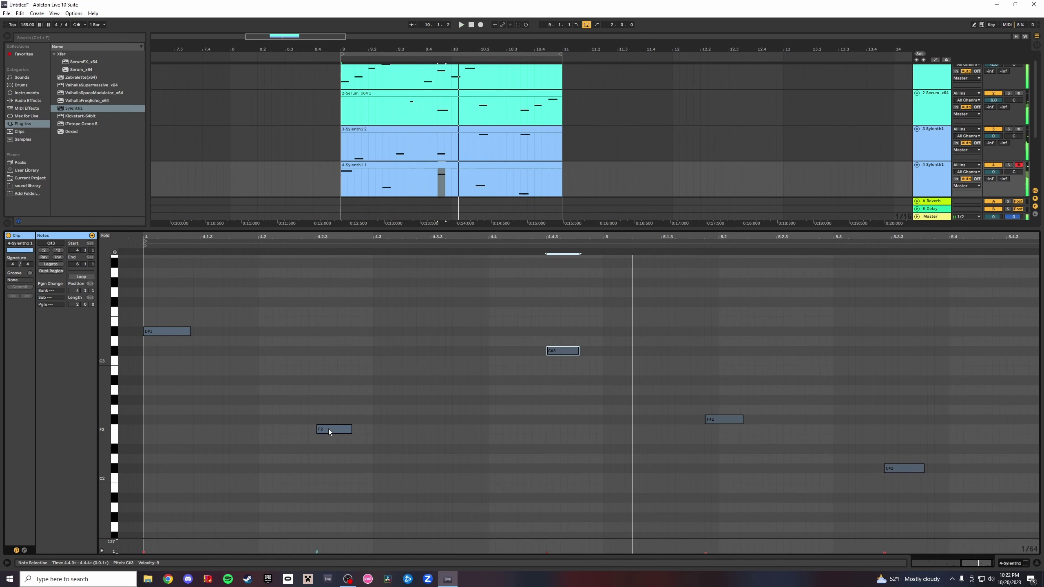
Try moving the F2 note to 4.3.1 and undo it, and try nudging the C#3 note slightly later.
drag(328, 429, 384, 430)
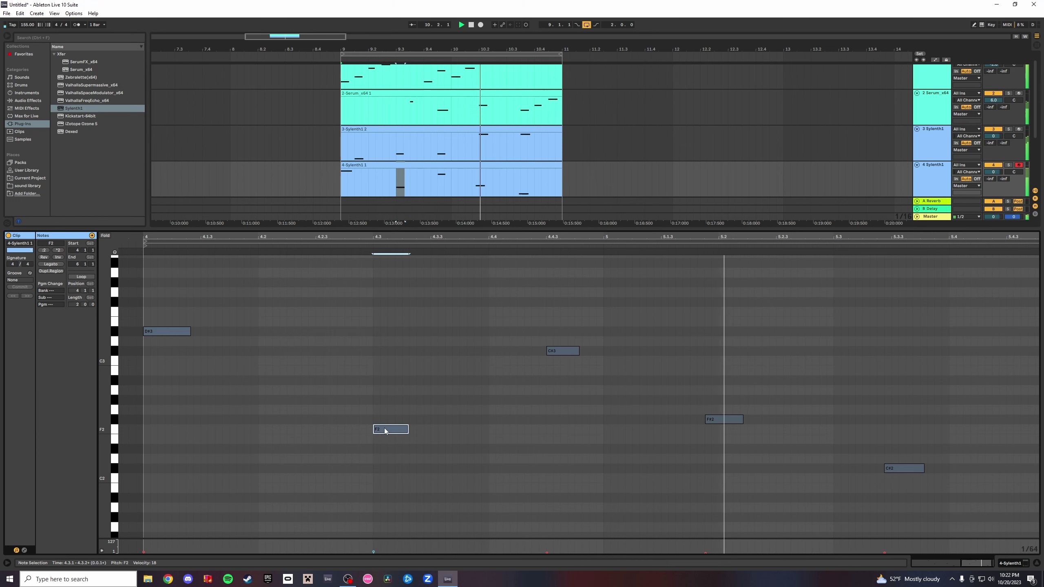
key(ctrl+z)
key(space)
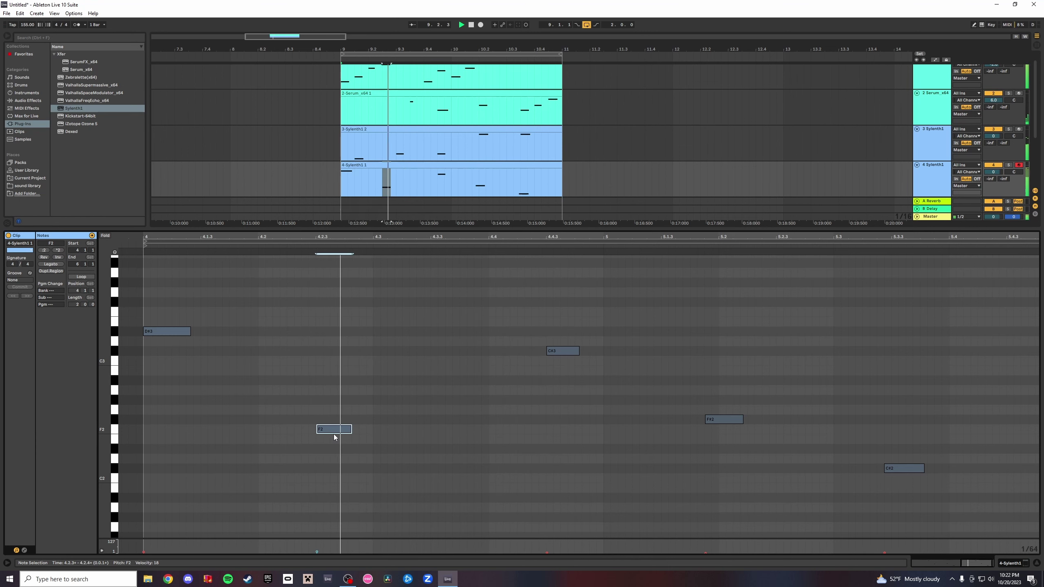
click(559, 352)
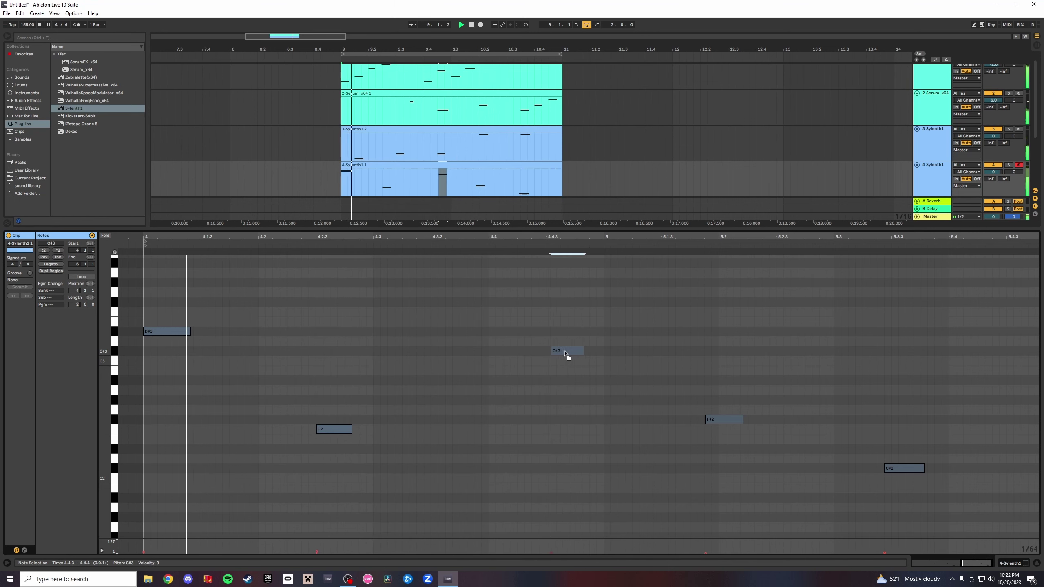
Move the F#2 note later to about 5.2.1 and the final C#2 note to about 5.3.3.
drag(710, 421, 725, 421)
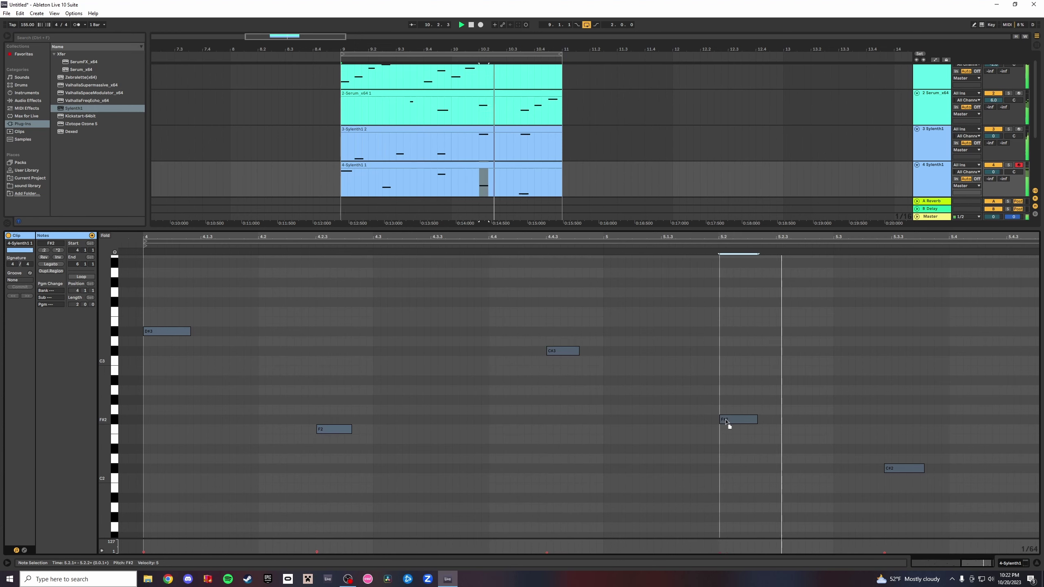
drag(899, 469, 914, 469)
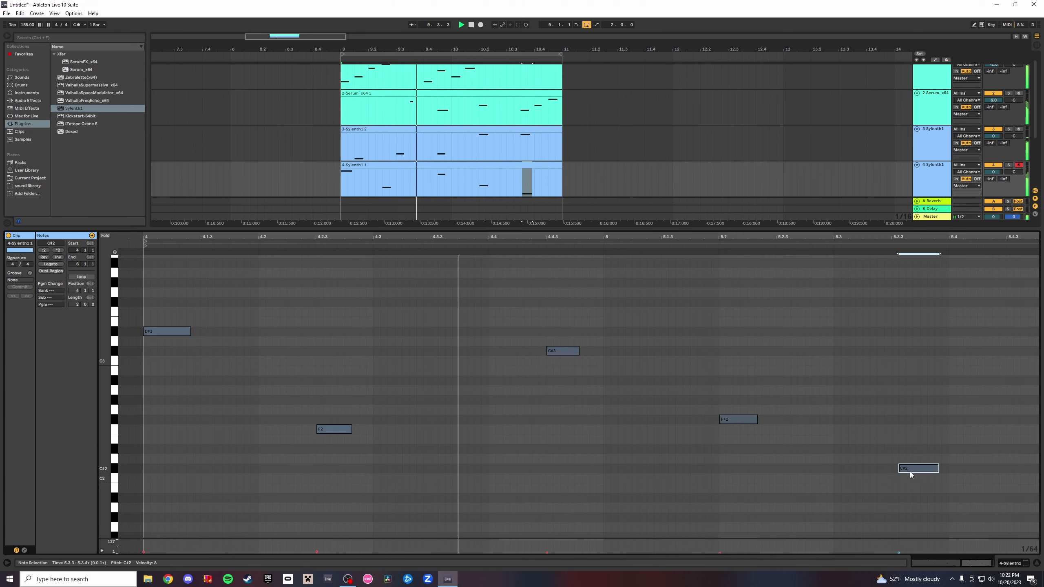
drag(915, 472, 907, 471)
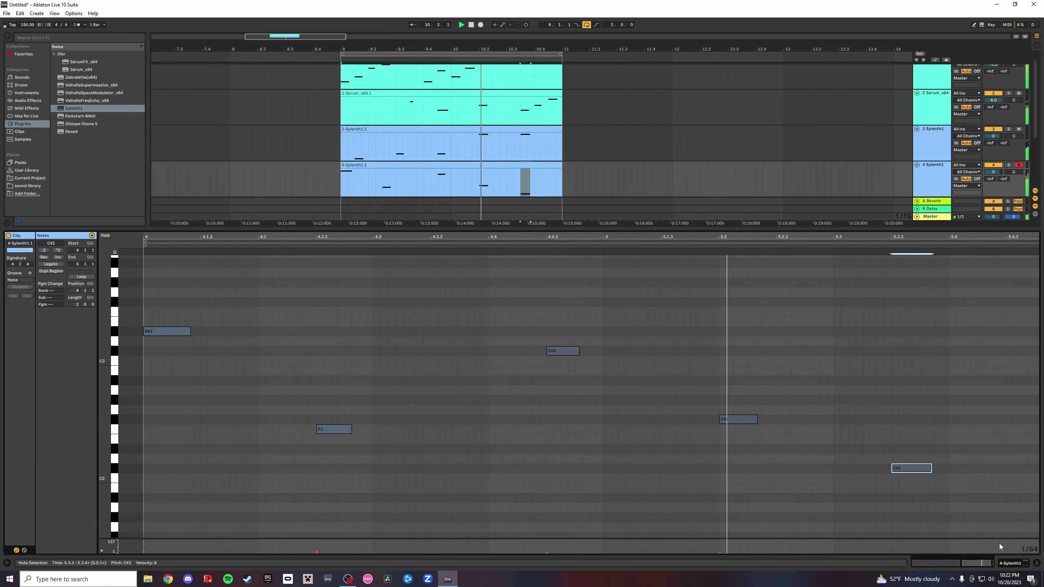
Return from the note editor to the arrangement, solo track 4 and open track 3's Sylenth1.
click(1036, 563)
double_click(931, 198)
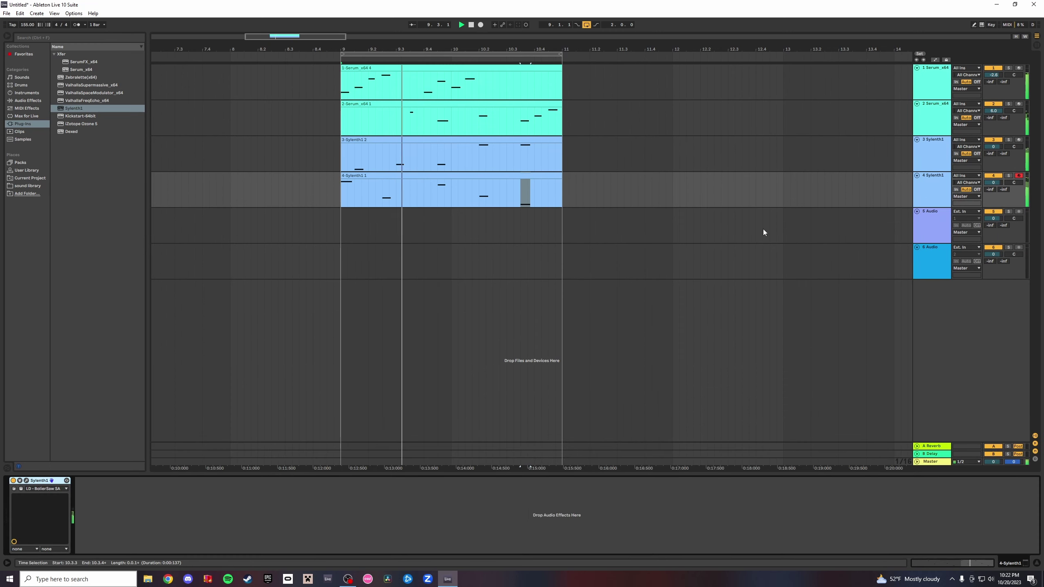
click(1010, 172)
click(1008, 175)
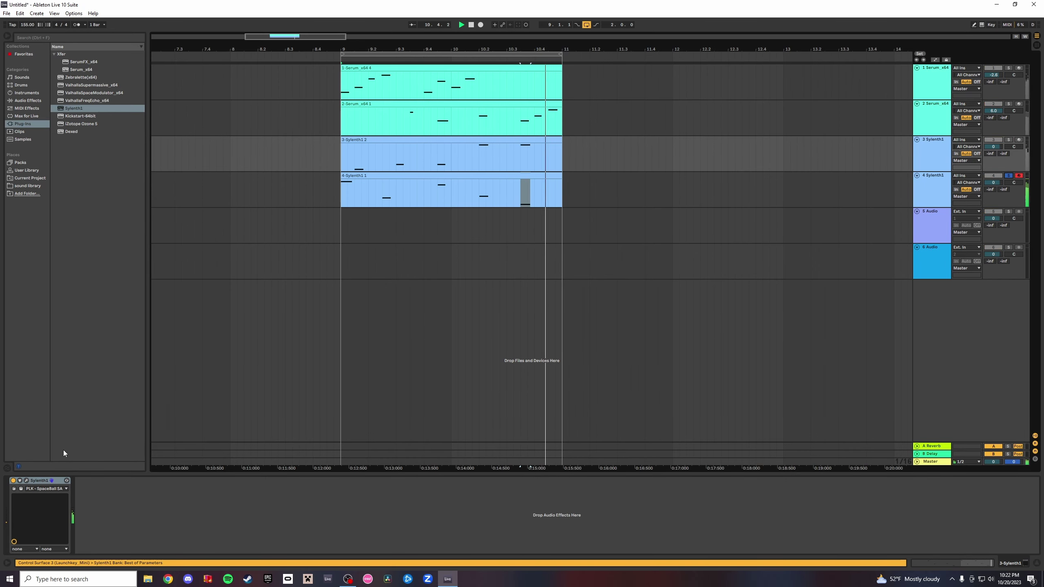
click(26, 481)
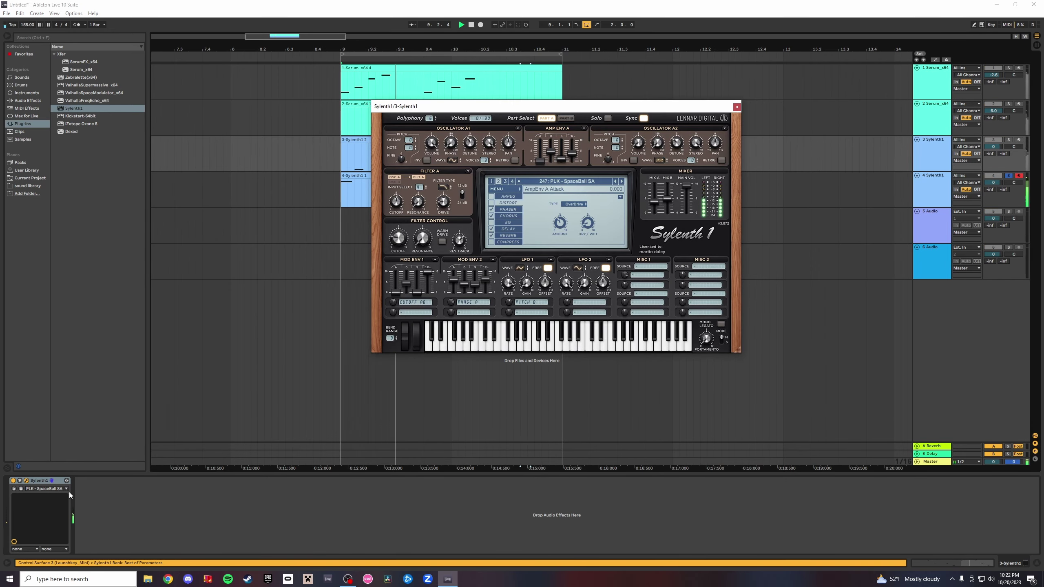
Show the EQ effect in track 3's Sylenth1 and adjust its bass setting.
click(490, 159)
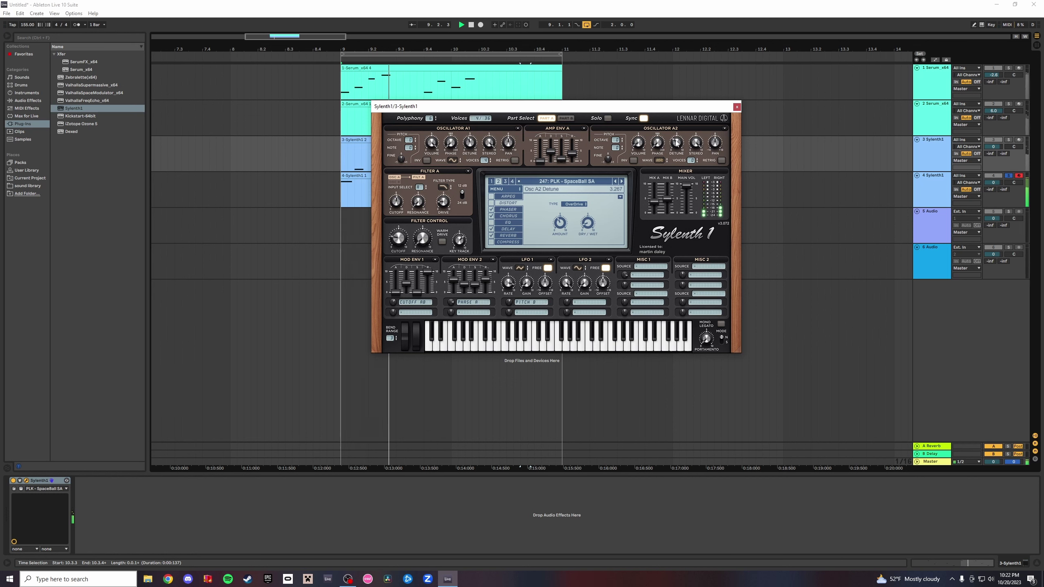
click(544, 118)
click(545, 118)
click(510, 223)
drag(545, 222, 549, 219)
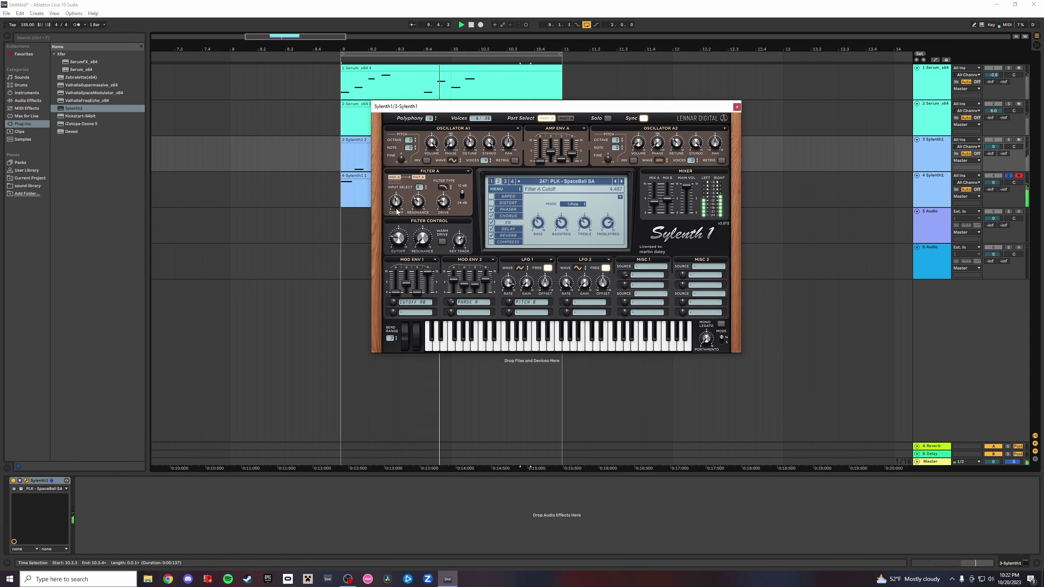
Listen to track 3 soloed and return to the full mix with its Sylenth1 open.
click(922, 191)
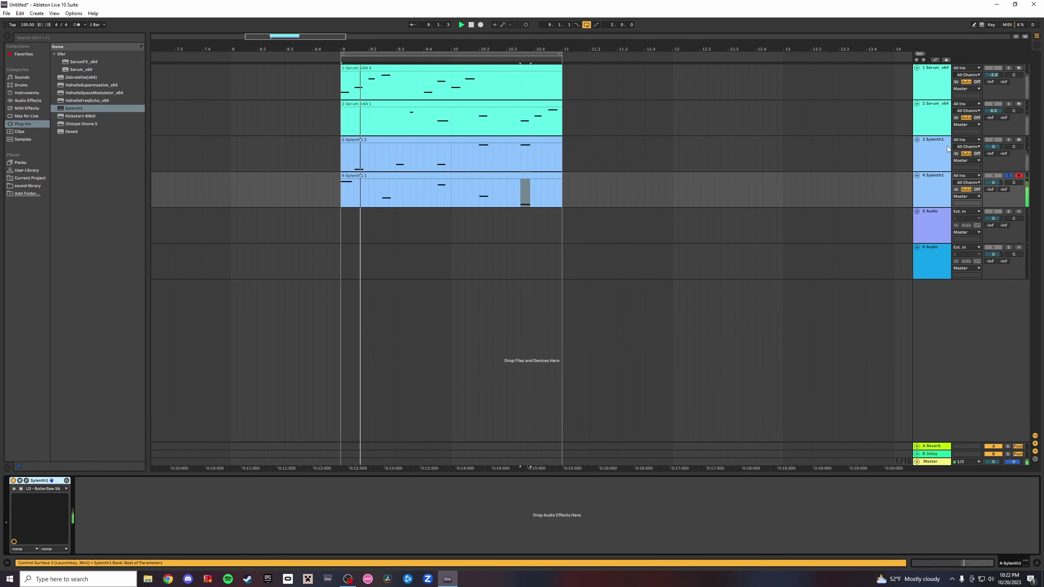
click(933, 152)
click(1008, 140)
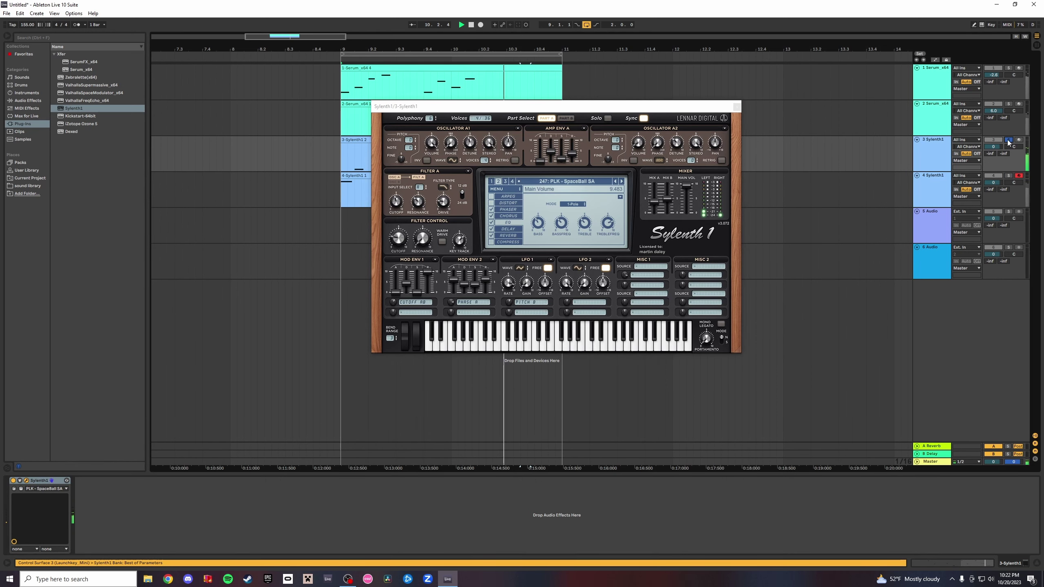
click(1007, 140)
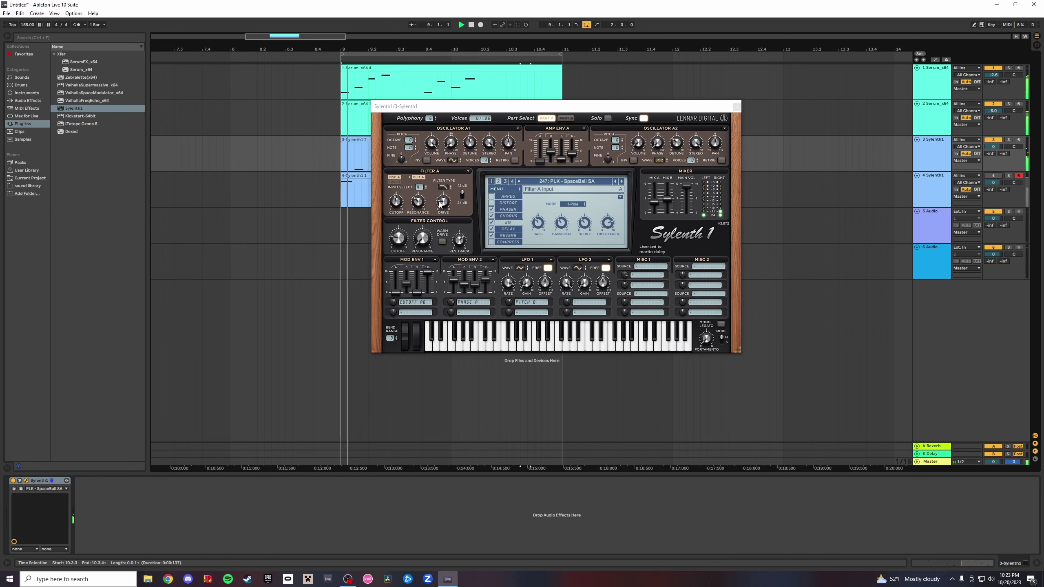
double_click(931, 149)
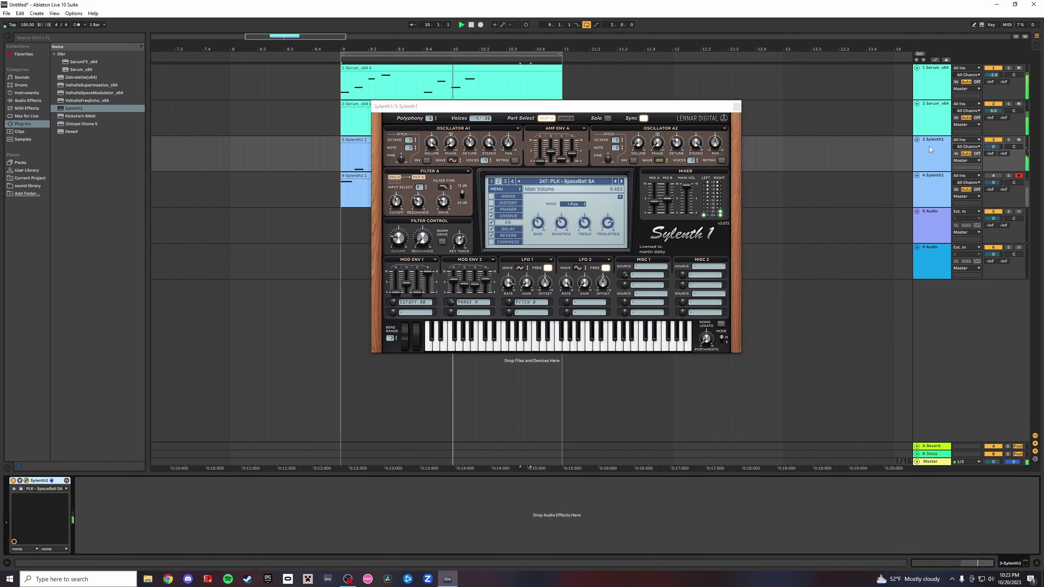
Set filter A's cutoff to about 6.120 in track 3's Sylenth1.
click(442, 202)
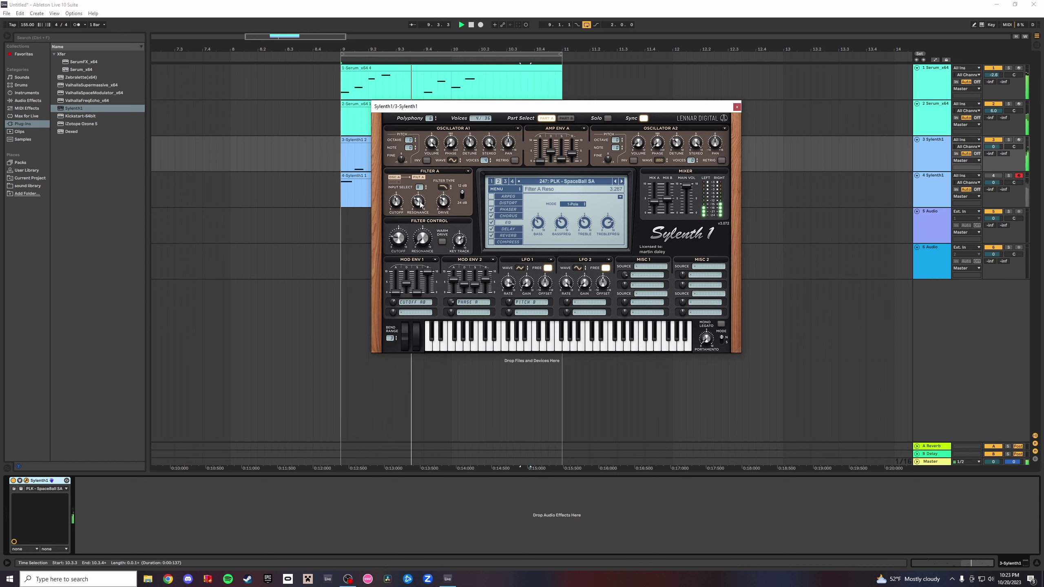
mouse_move(400, 198)
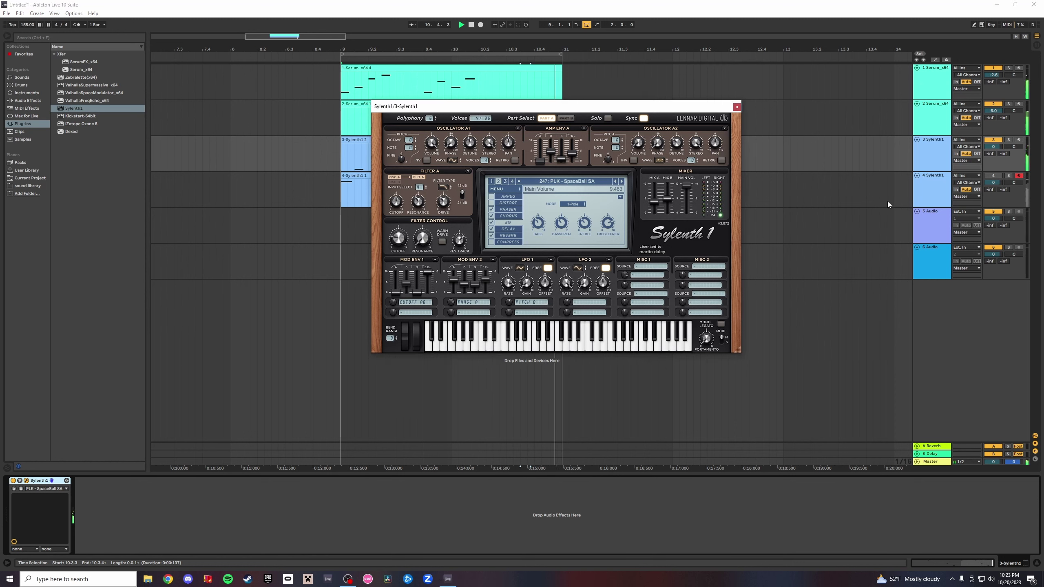
drag(397, 204, 396, 198)
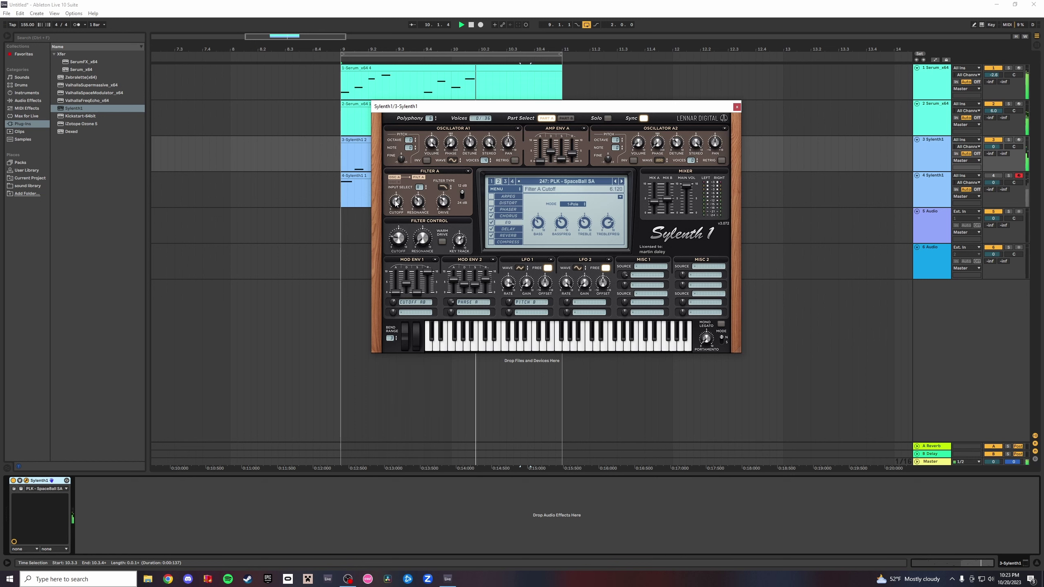
Try bypassing filter A in track 3's Sylenth1 and return its type to Lowpass.
click(443, 188)
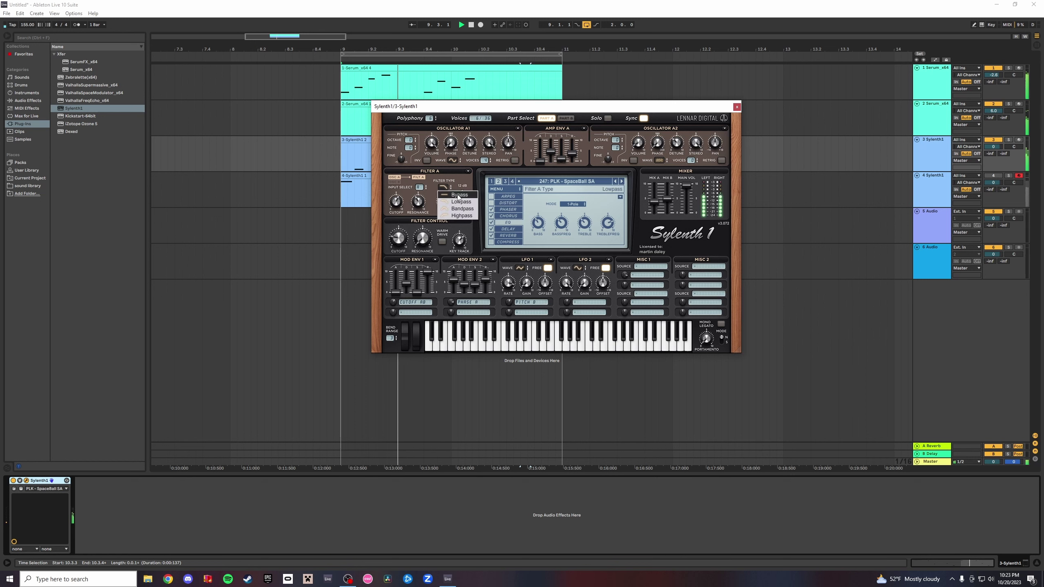
click(444, 190)
click(443, 189)
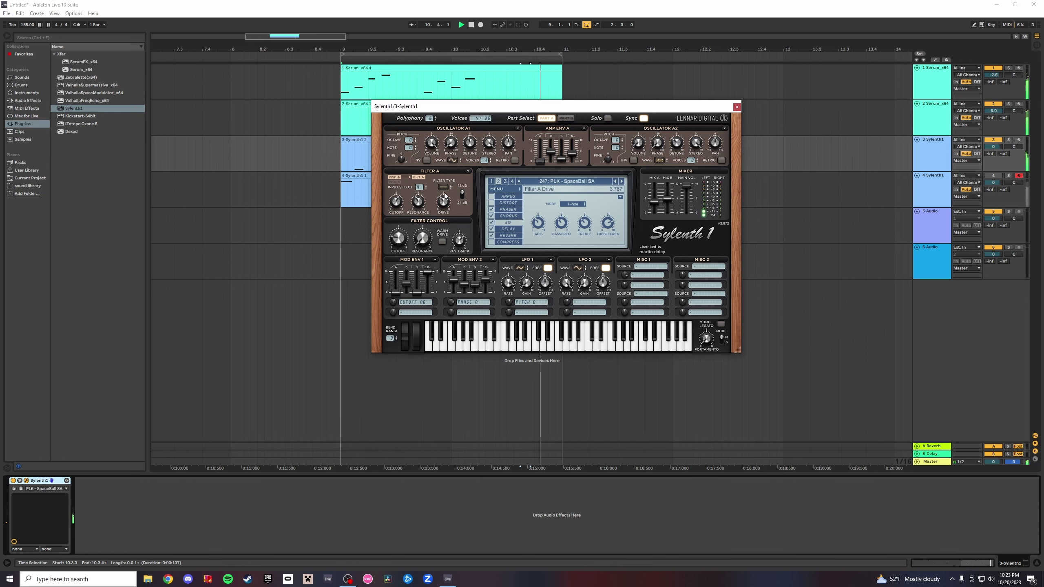
click(458, 202)
Set filter A's slope to 24 dB with track 3 soloed, and unsolo the track.
click(1008, 140)
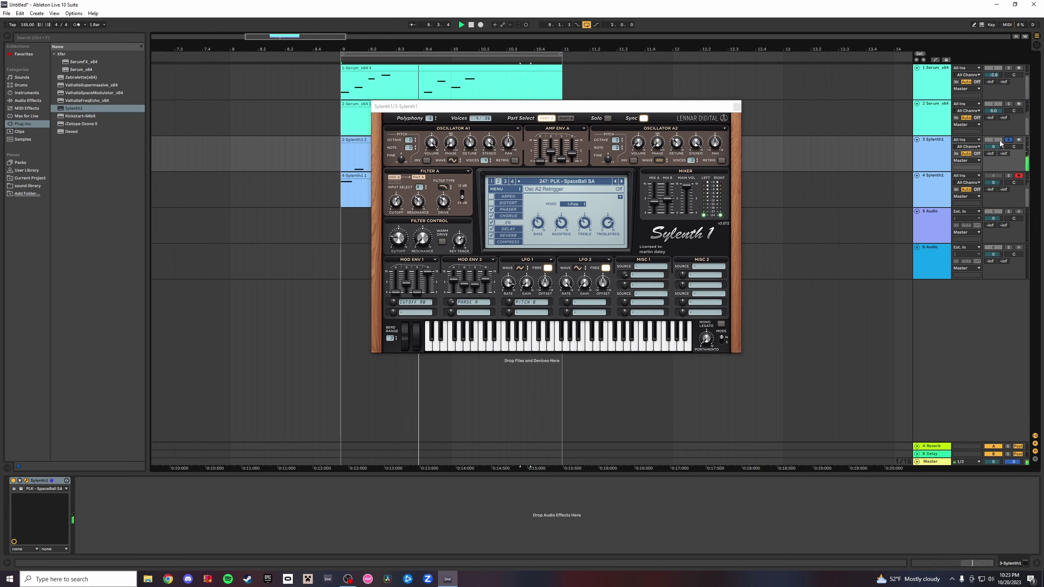
click(459, 199)
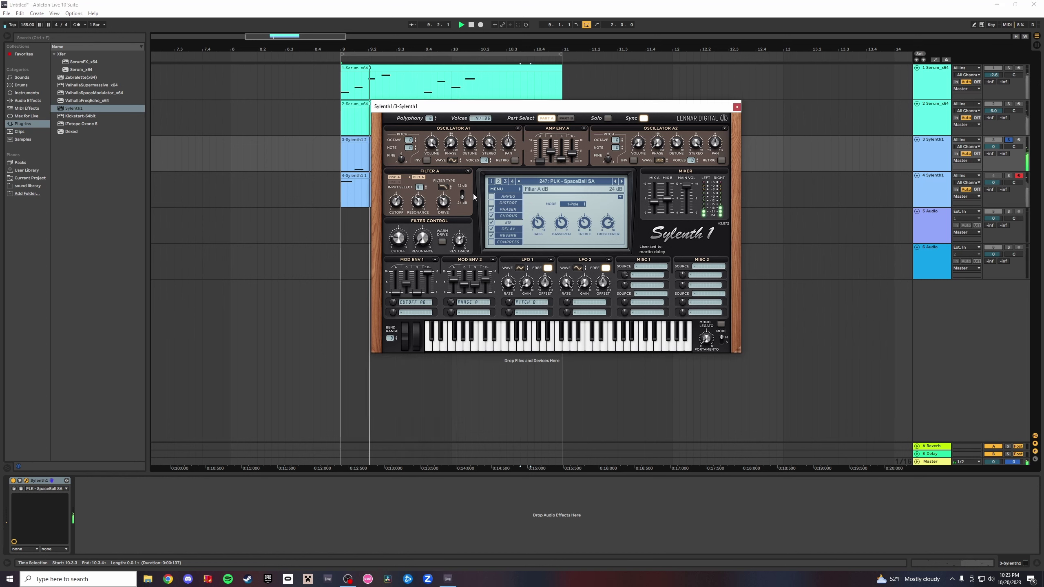
click(1009, 141)
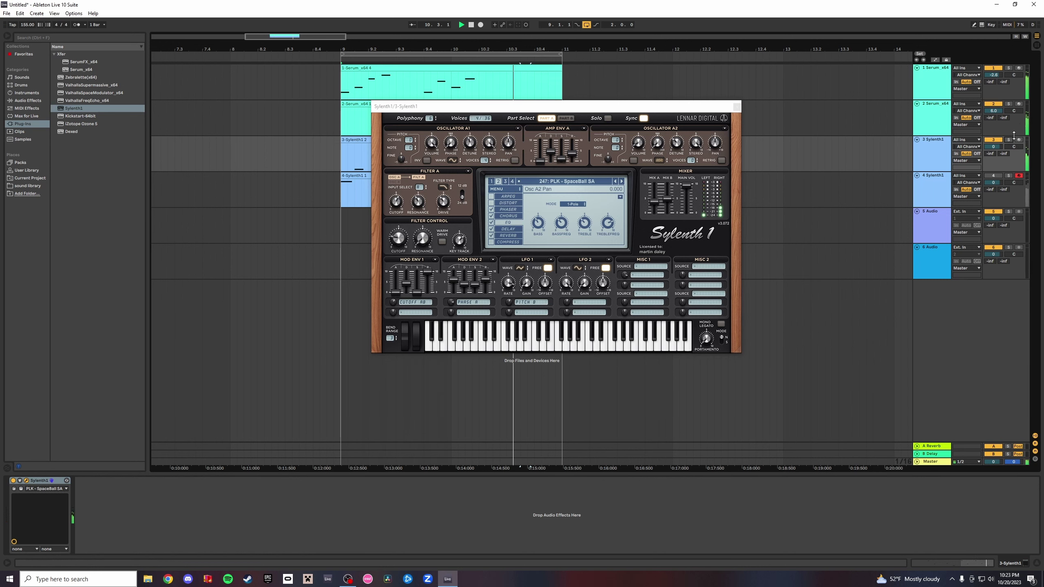
Solo track 4 and open its Sylenth1.
click(1009, 176)
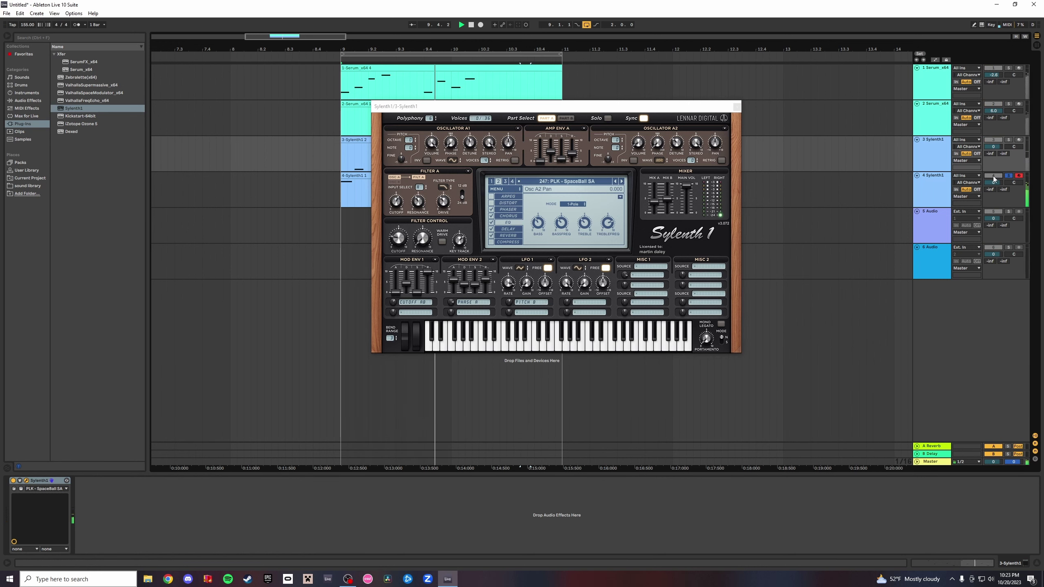
click(920, 191)
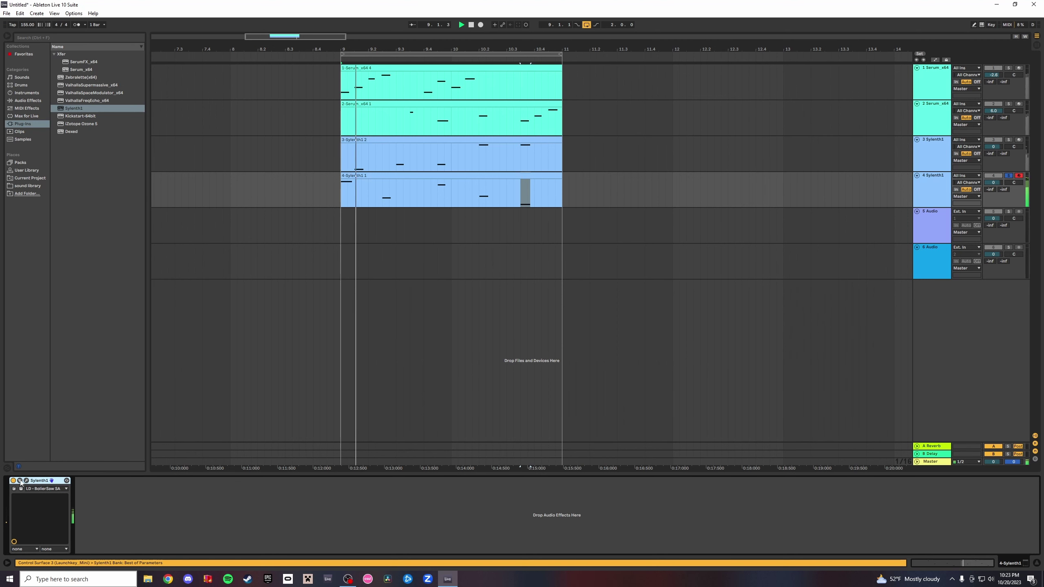
click(66, 480)
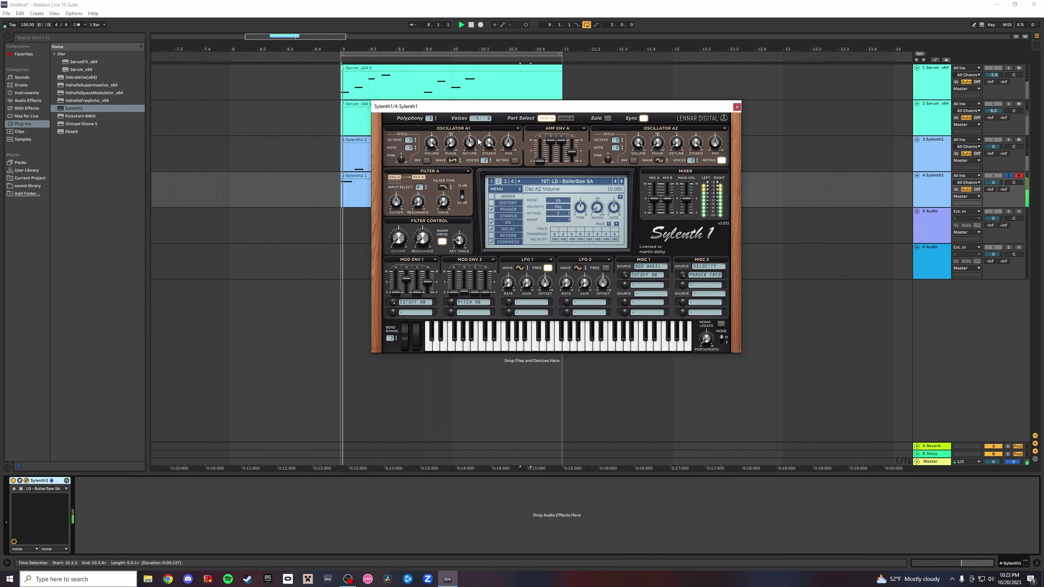
Check part B and part A of track 4's Sylenth1 patch, and unsolo the track.
click(566, 118)
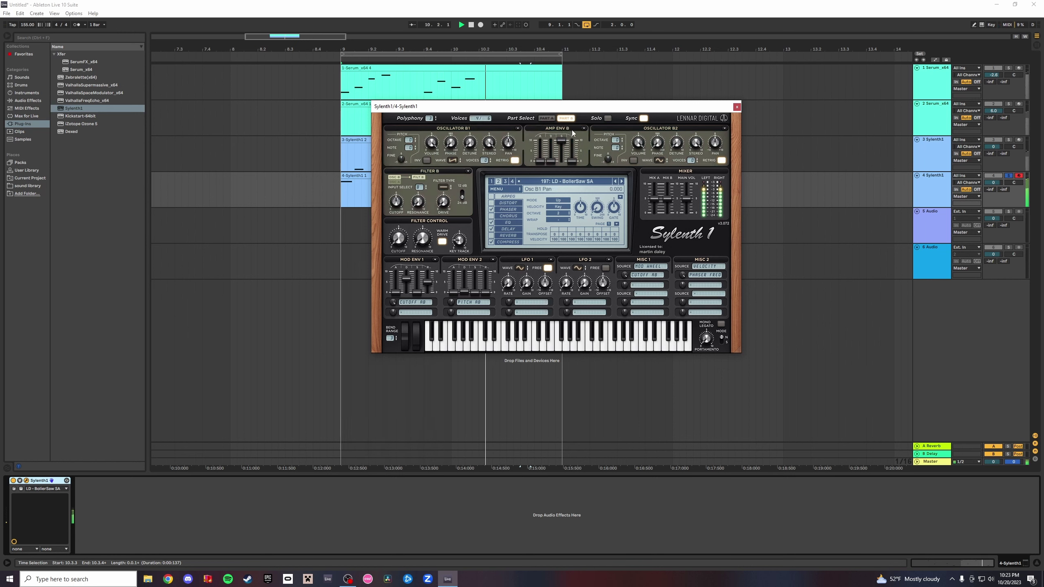
click(546, 118)
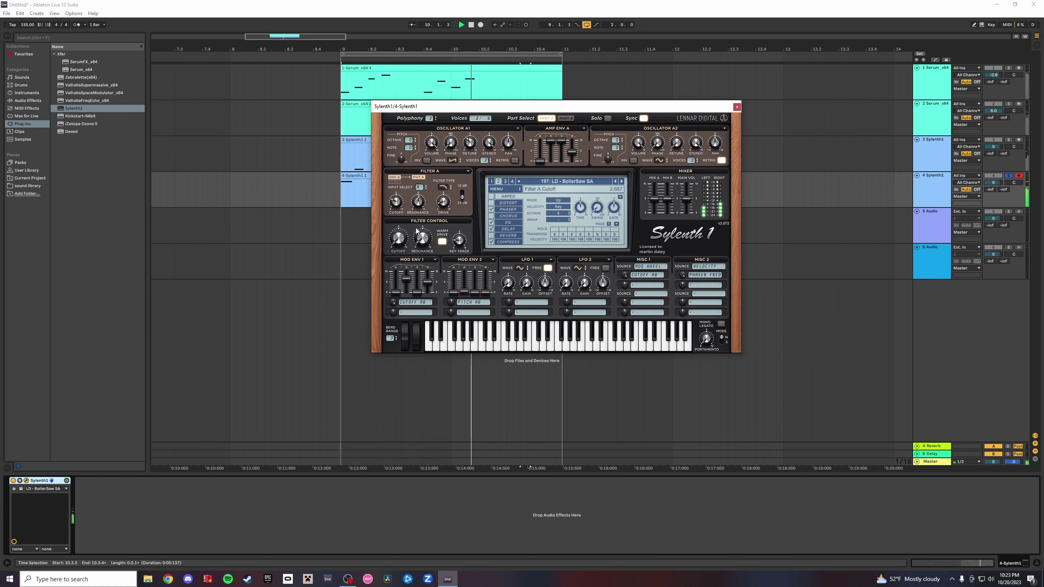
click(1008, 176)
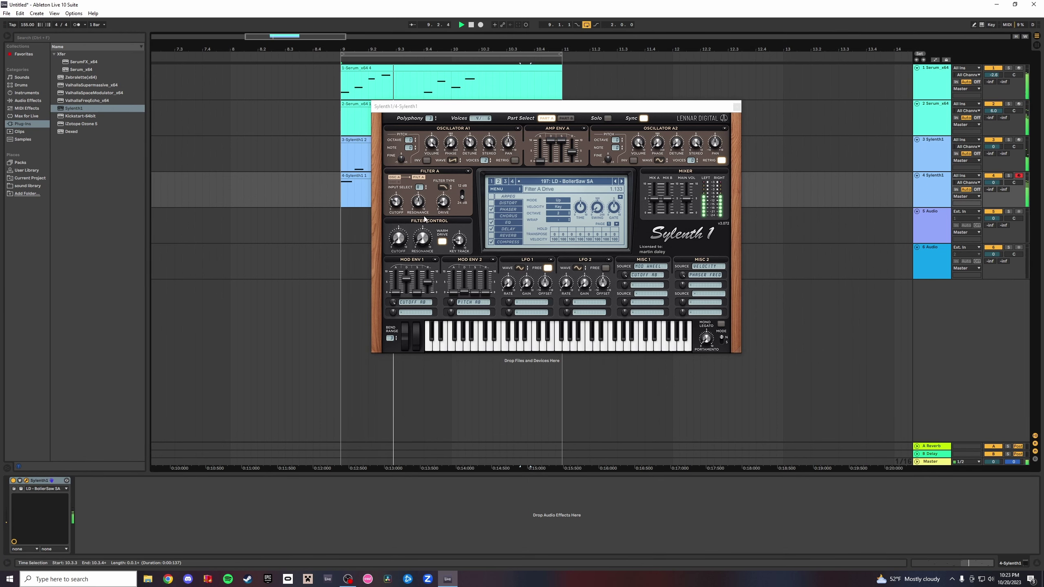
Set track 4's Sylenth1 main volume to about 6.455 and its delay times to 1/16 left and 1/8 right.
click(1008, 175)
drag(686, 199, 686, 194)
click(508, 228)
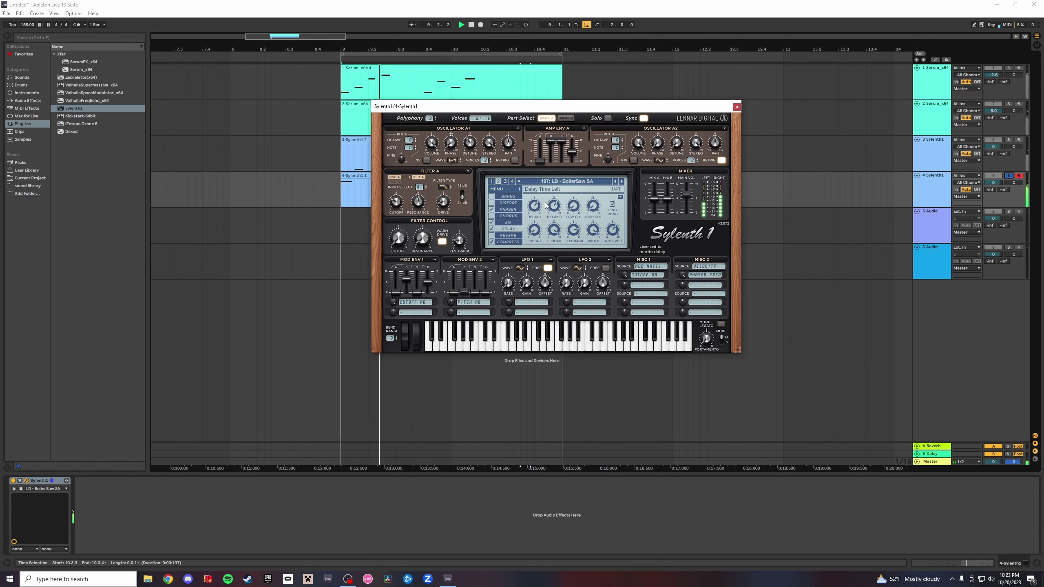
scroll(535, 207, up, 1)
scroll(556, 207, up, 2)
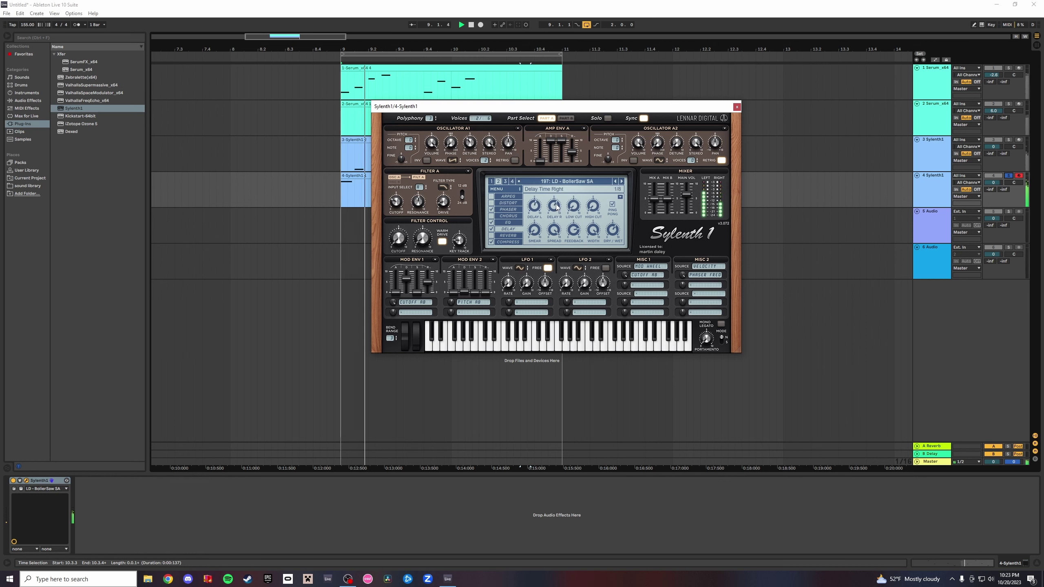
drag(554, 207, 533, 223)
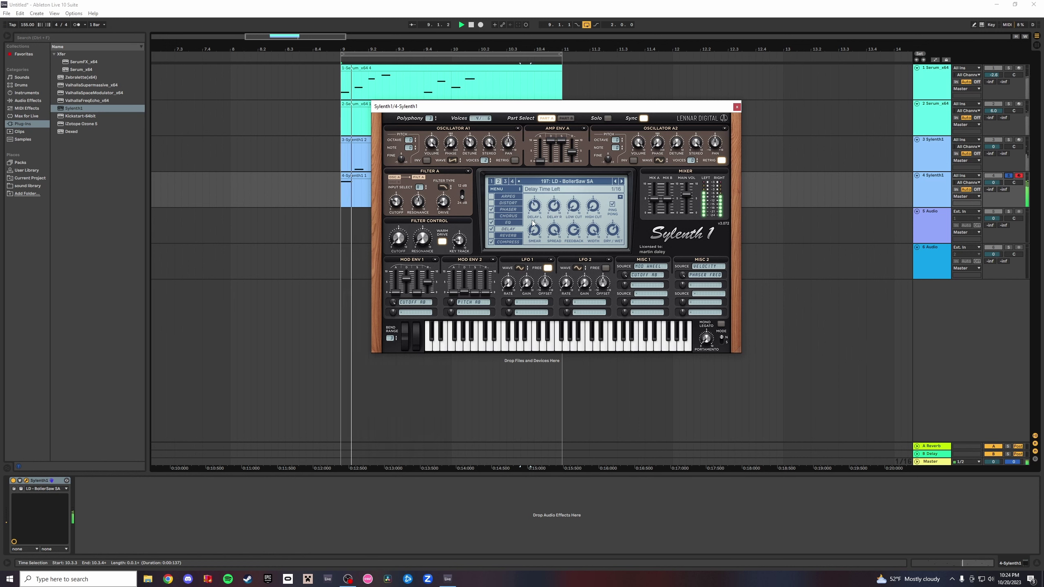
click(1008, 176)
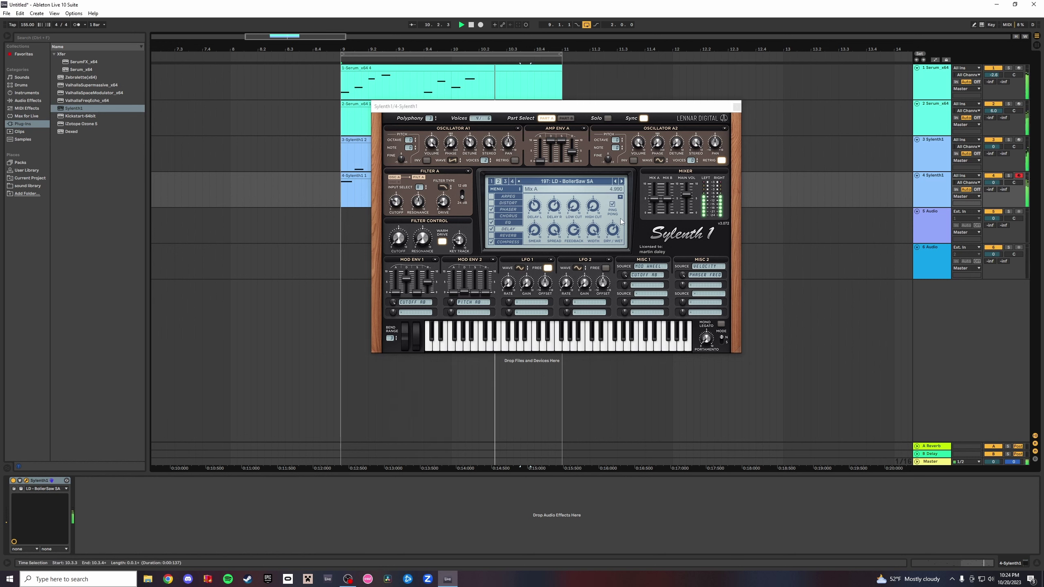
Review the chorus settings in track 4's Sylenth1 with the track soloed, unsolo it and close the synth.
click(492, 215)
click(1008, 175)
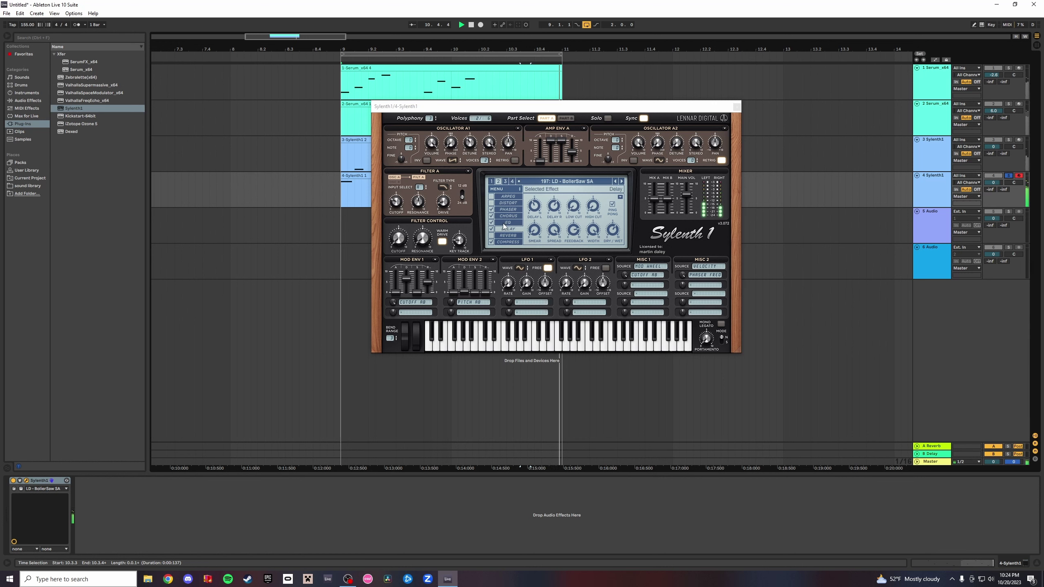
click(508, 216)
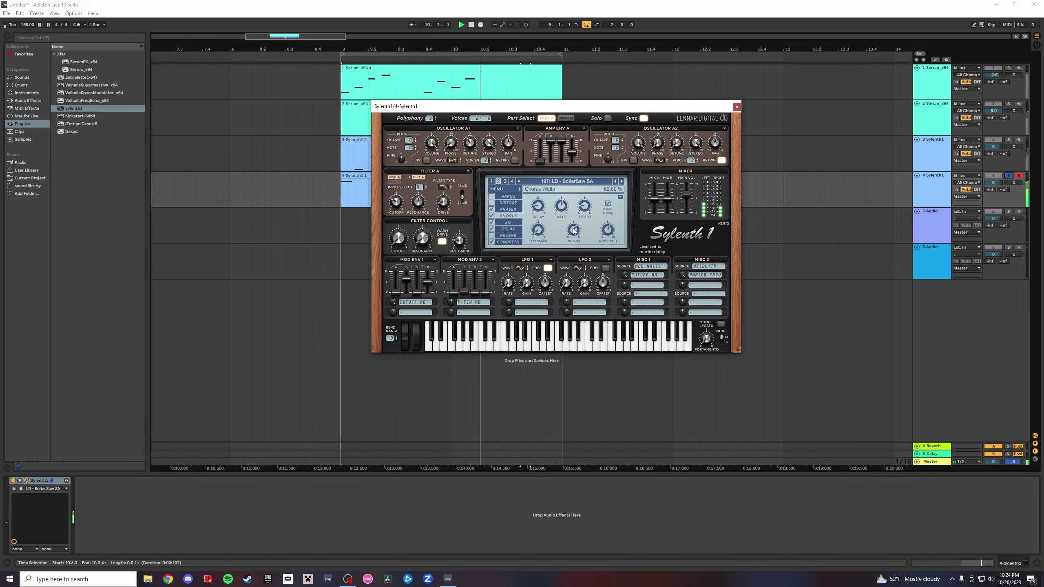
drag(538, 207, 566, 239)
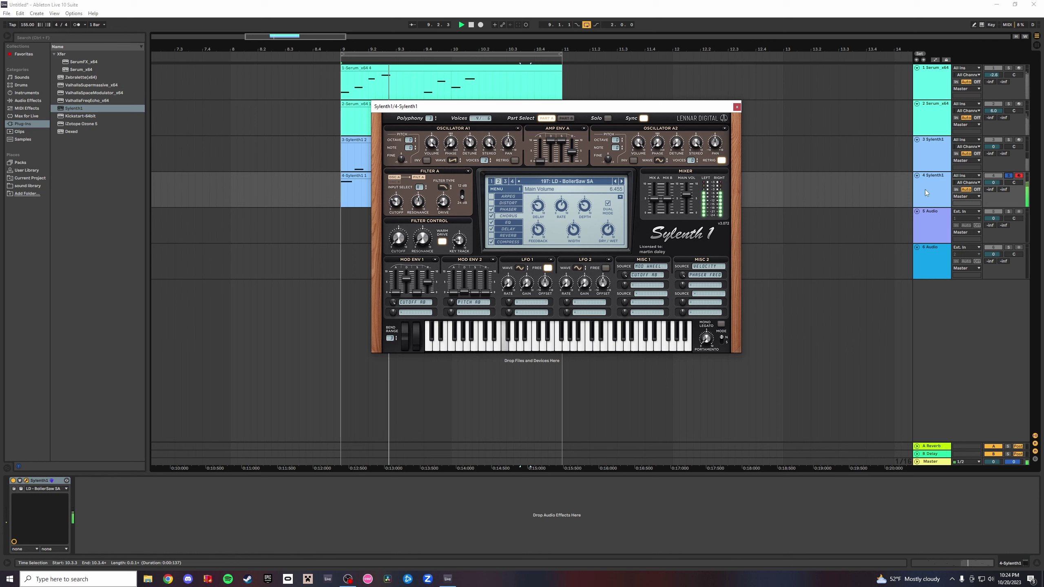
click(1008, 176)
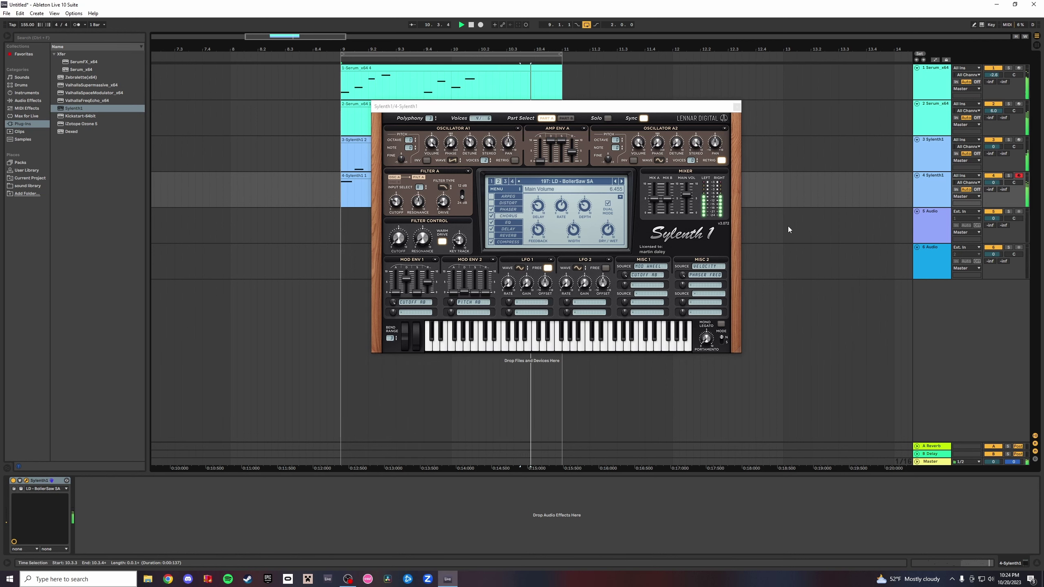
click(737, 107)
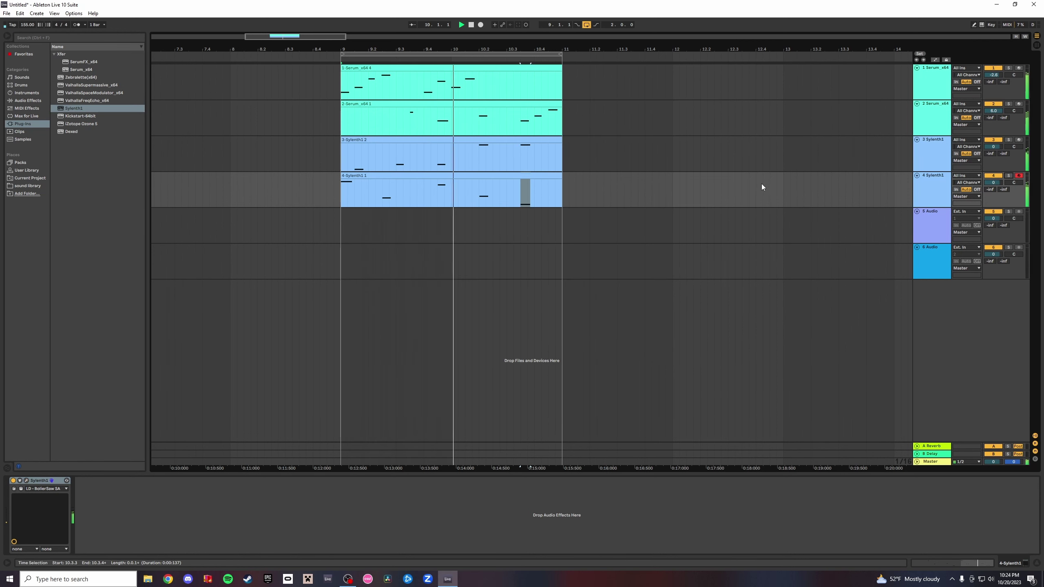
Listen to tracks 1 and 2 soloed in turn, and return to the full mix.
click(1008, 68)
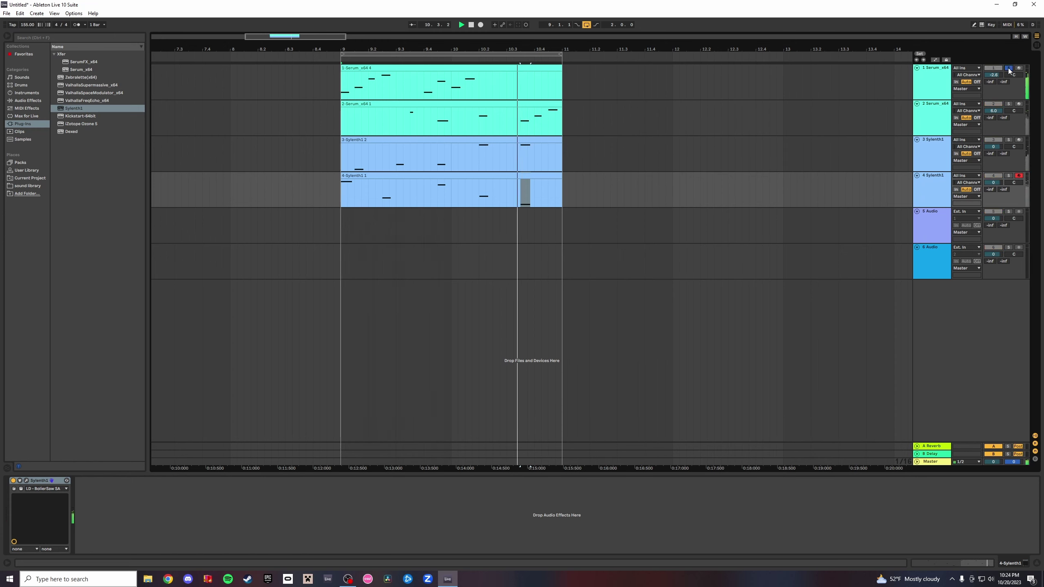
click(1010, 104)
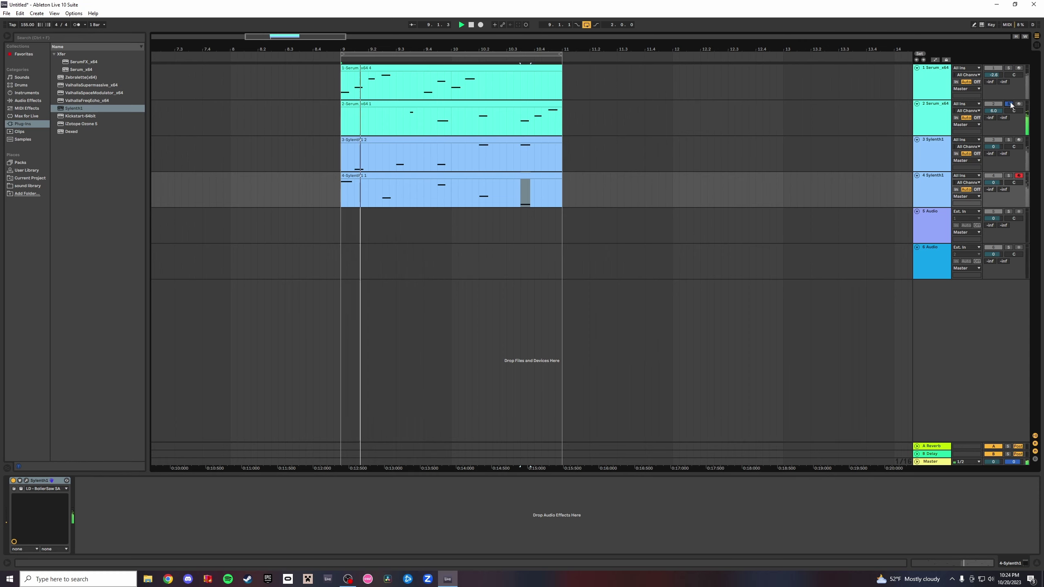
click(942, 125)
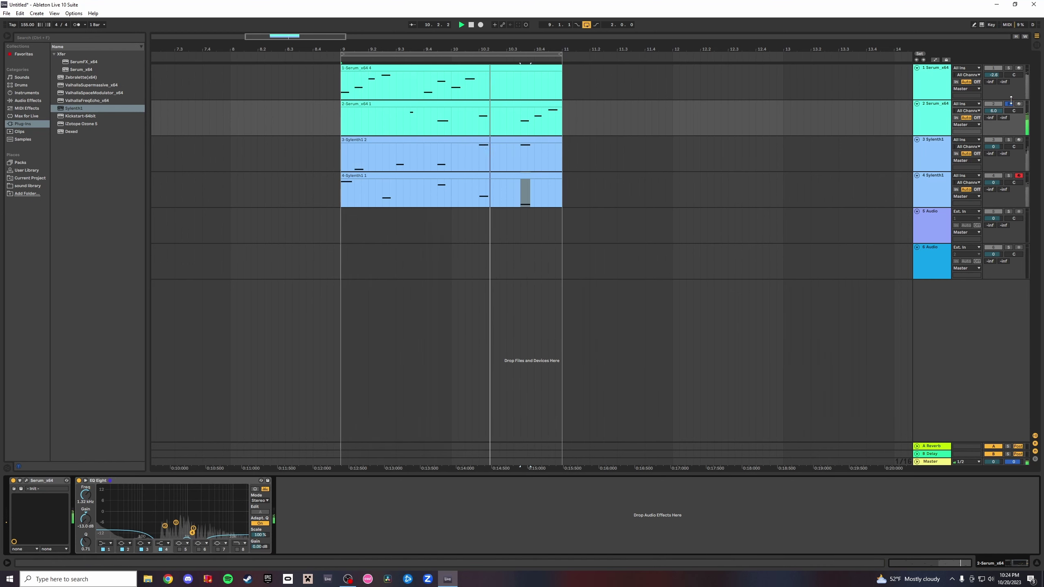
click(1009, 104)
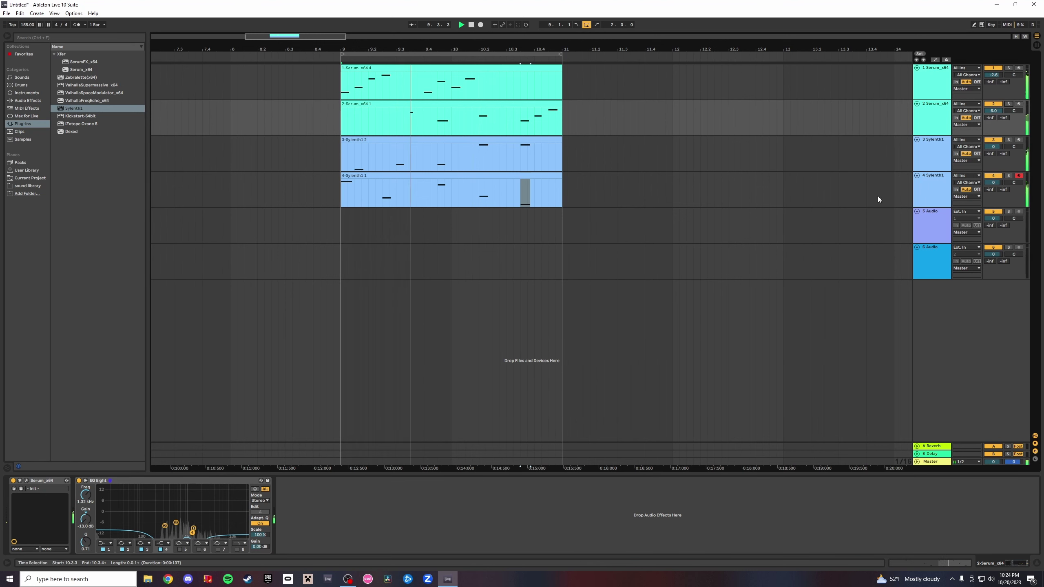
Raise the main volume in track 3's Sylenth1 with the track soloed, and close the synth.
click(934, 149)
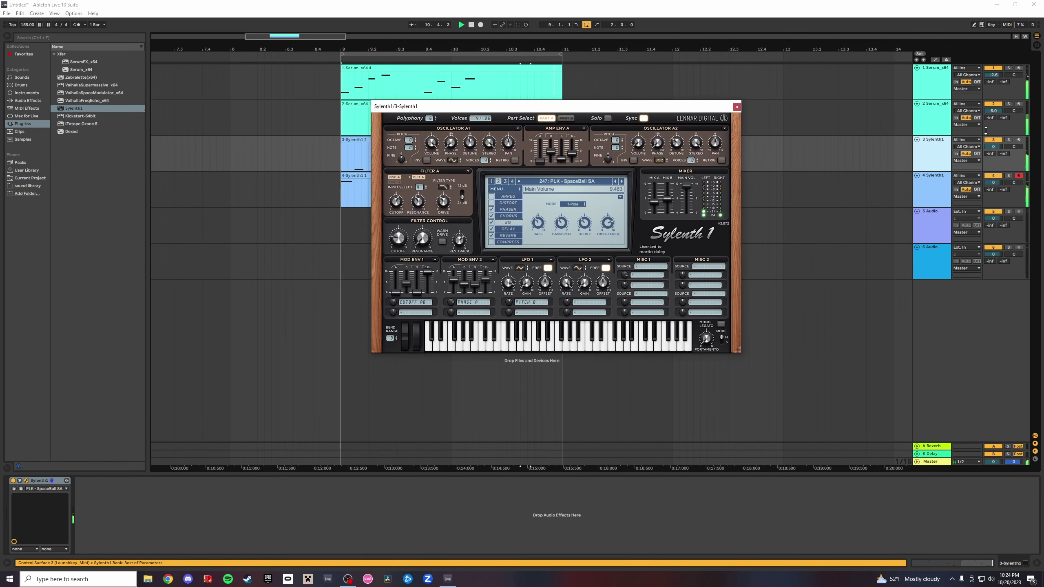
click(1008, 140)
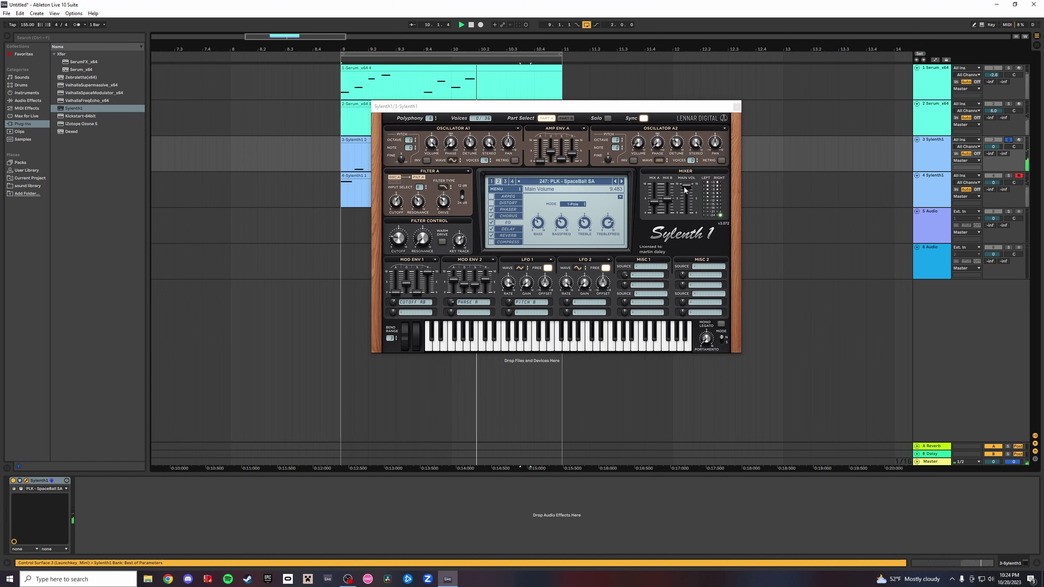
drag(686, 187, 687, 183)
click(736, 108)
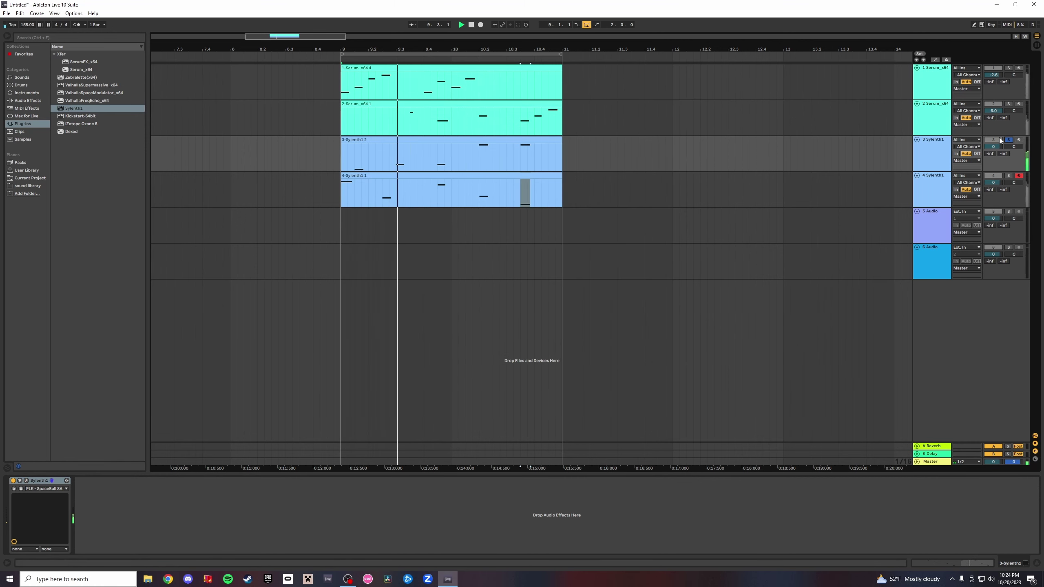
In Session View, add EQ Eight to track 4 and pull band 4 down about 7 dB near 2 kHz.
key(Tab)
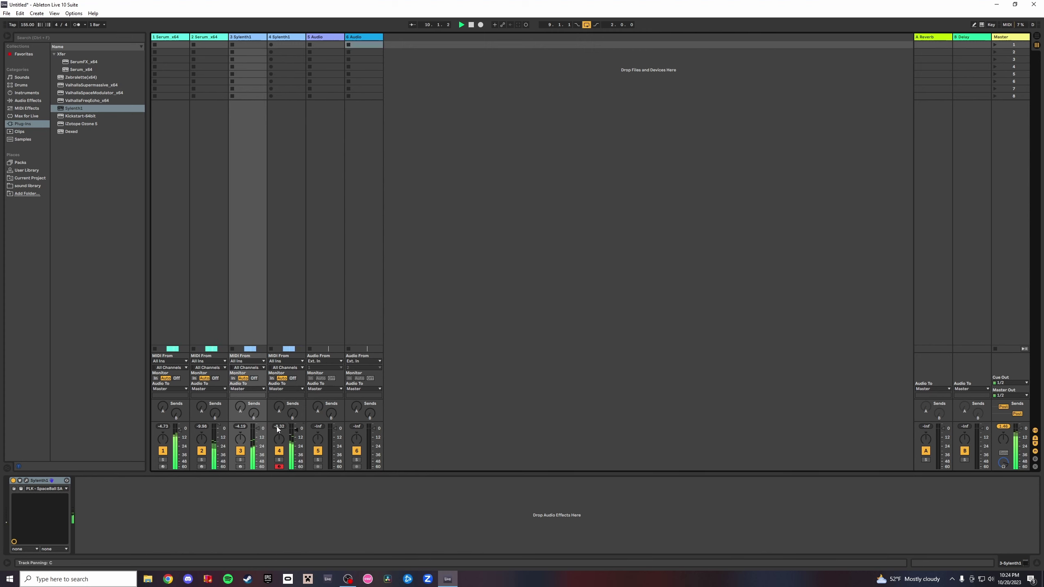
click(284, 37)
click(23, 54)
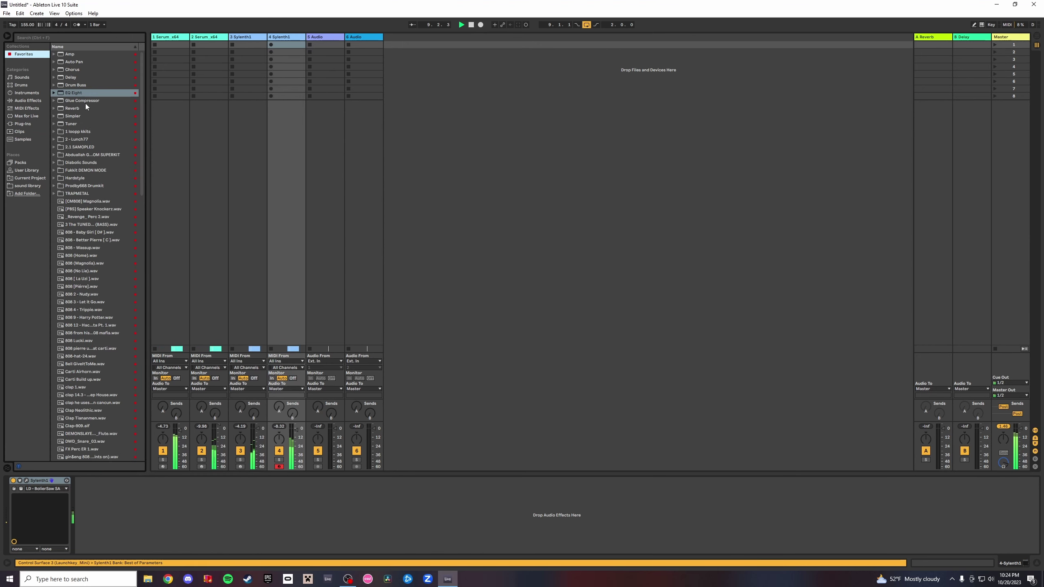
double_click(74, 93)
drag(216, 513, 206, 523)
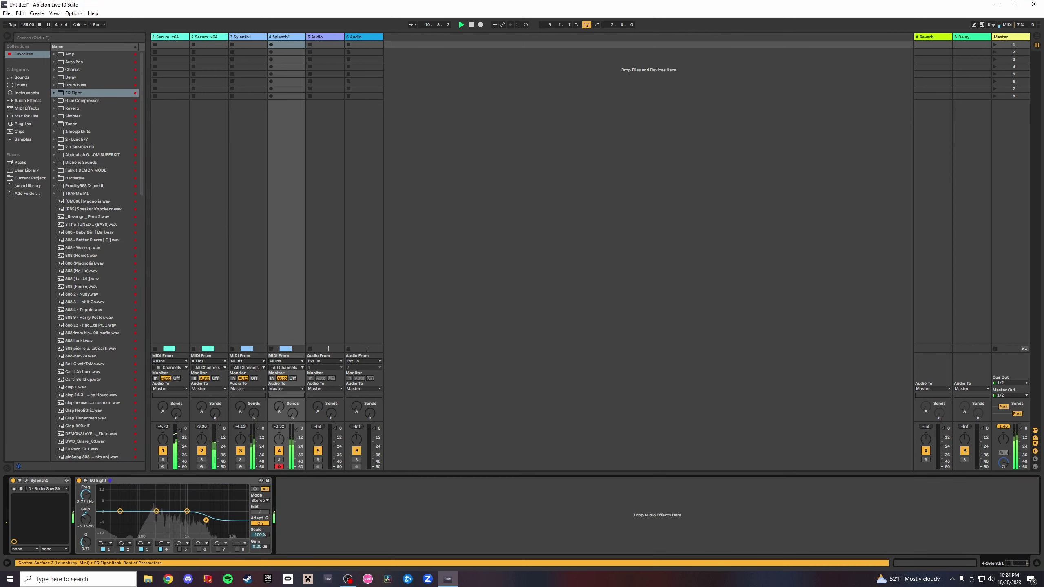
Lower EQ Eight bands 2, 3 and 4 on soloed track 4, with band 2 at about -4.83 dB, and unsolo it.
click(279, 460)
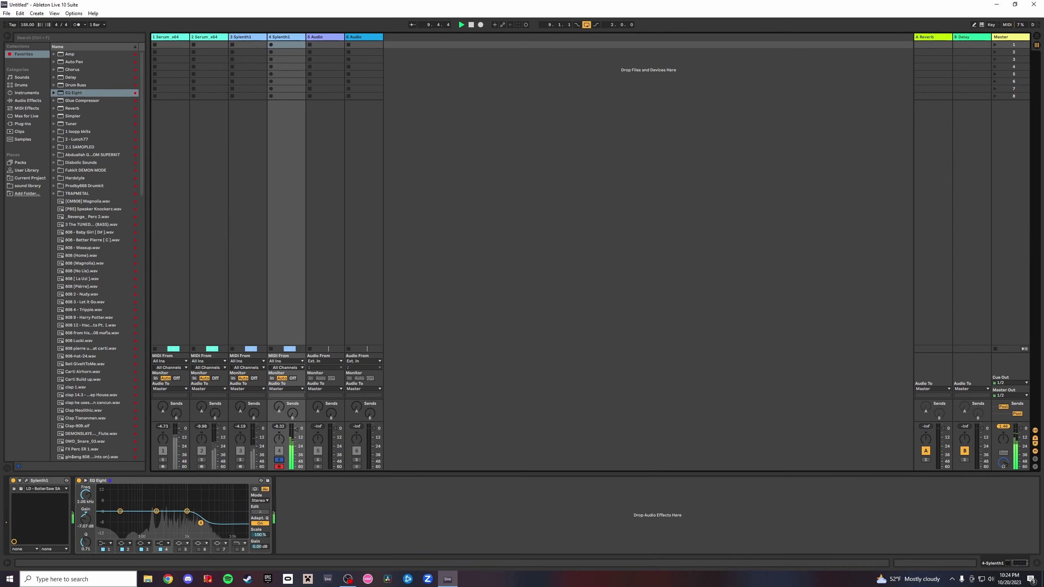
drag(201, 523, 197, 527)
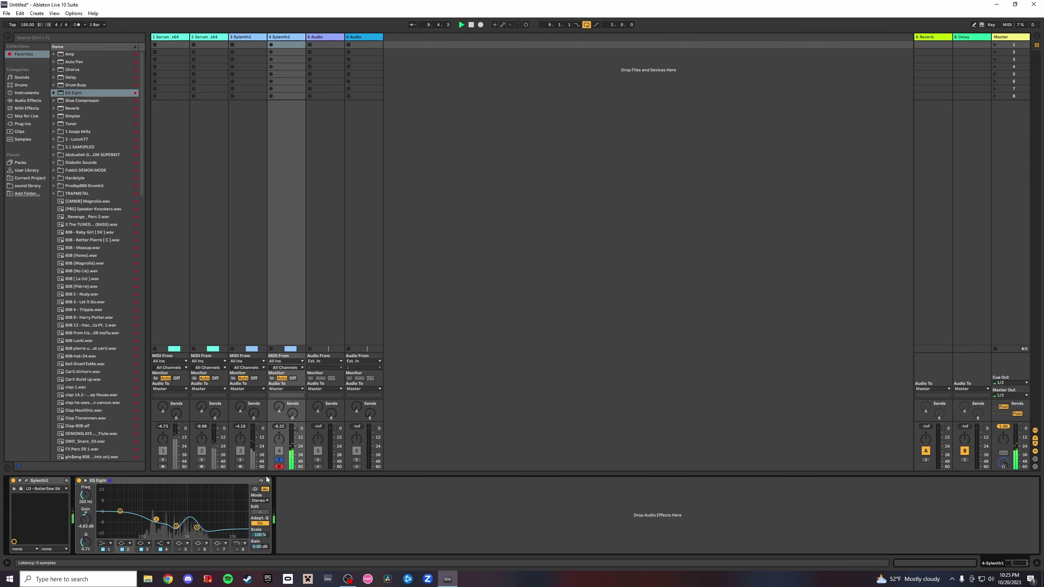
click(279, 459)
click(287, 480)
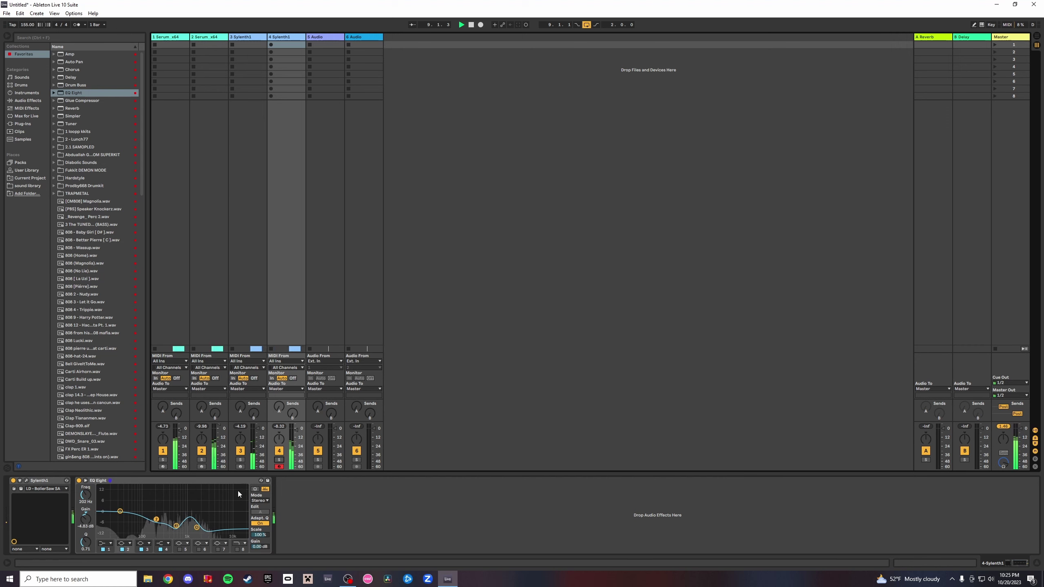
Set track 4's EQ band 4 to 3.00 kHz at -13.0 dB and band 3 to 574 Hz at -5.50 dB, and solo the track.
drag(197, 528, 203, 525)
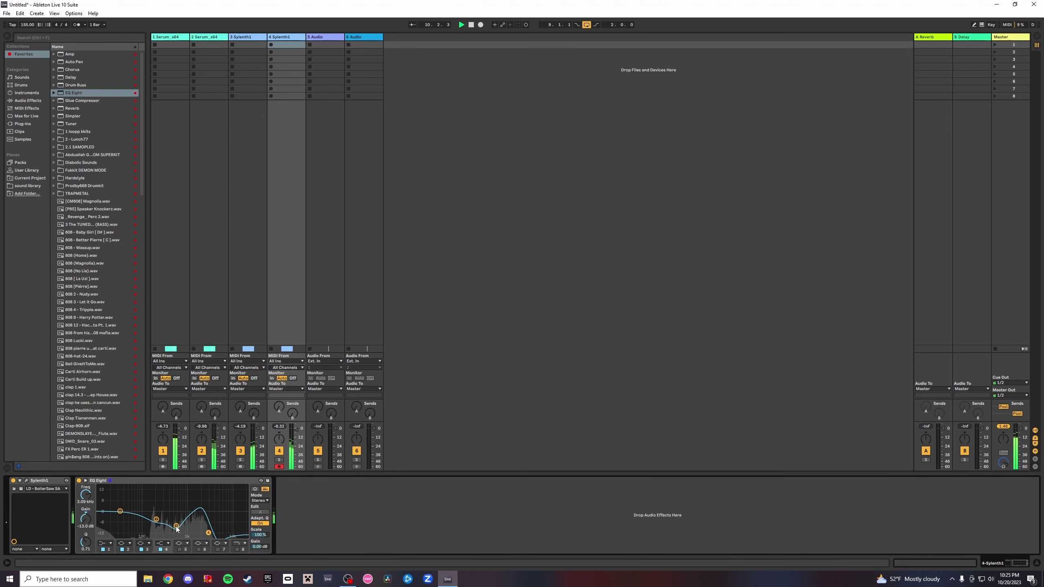
click(279, 460)
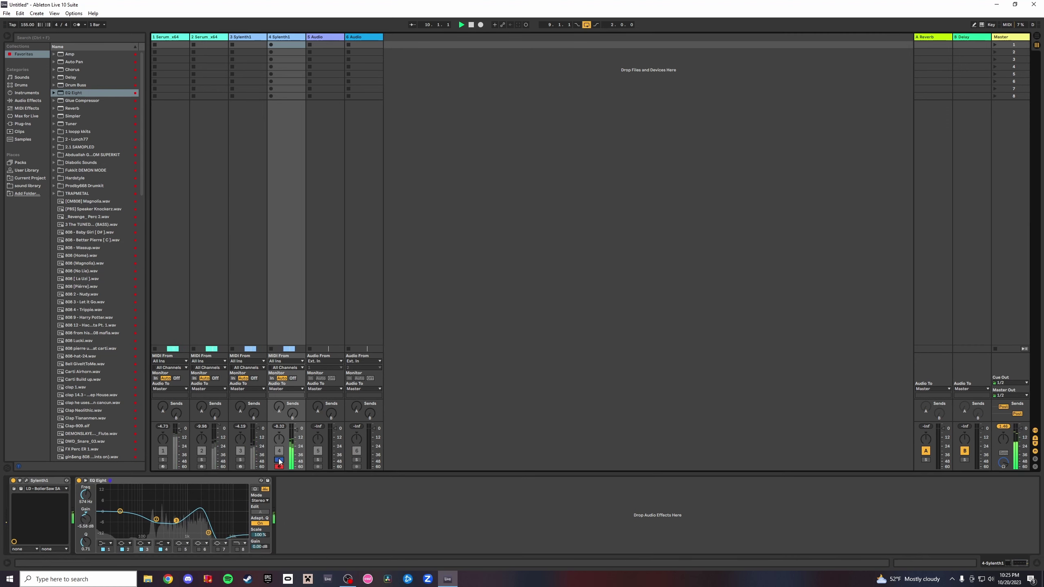
Listen to track 2 soloed, return to the full mix and open track 2's Serum.
click(201, 460)
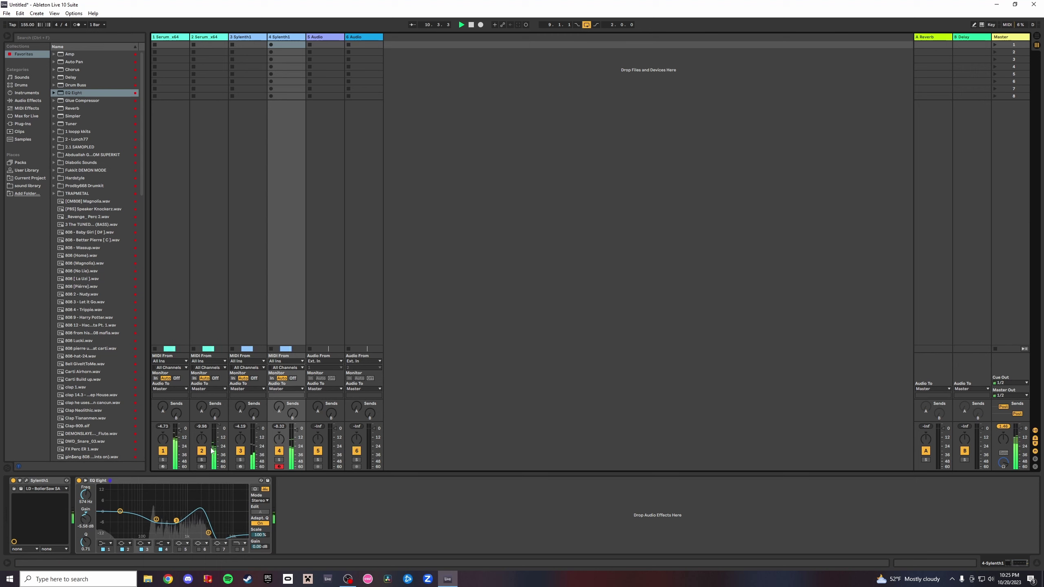
click(223, 40)
click(27, 480)
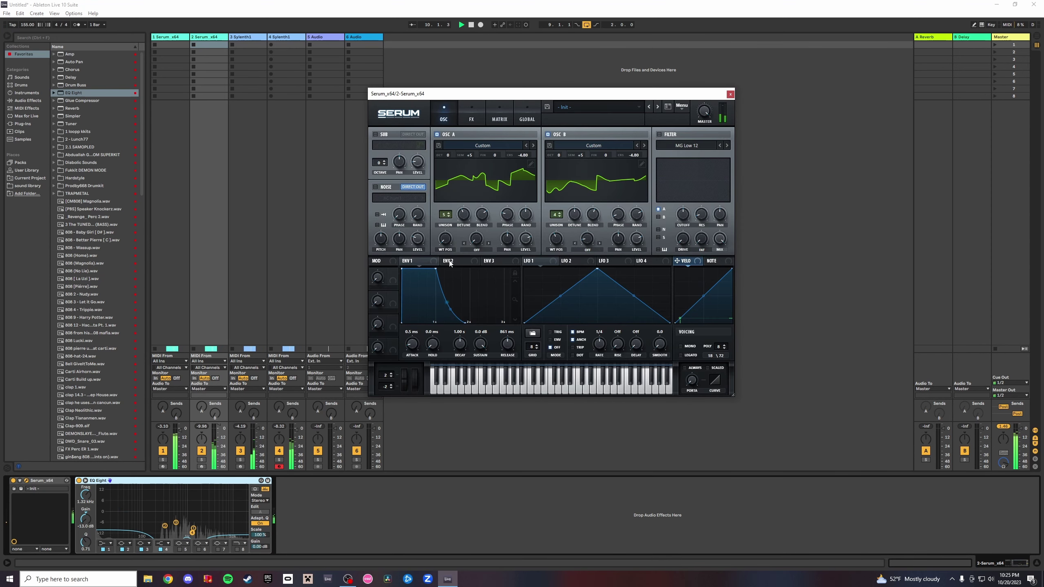
Close the Serum window and reshape track 2's EQ Eight curve while checking the track soloed, repositioning the overlapping bands.
click(731, 95)
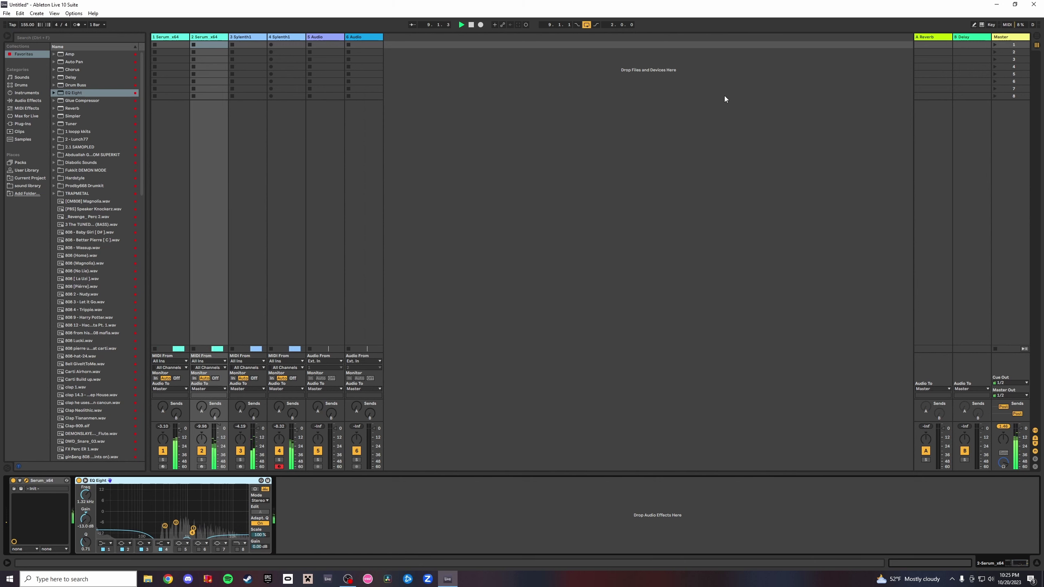
click(201, 462)
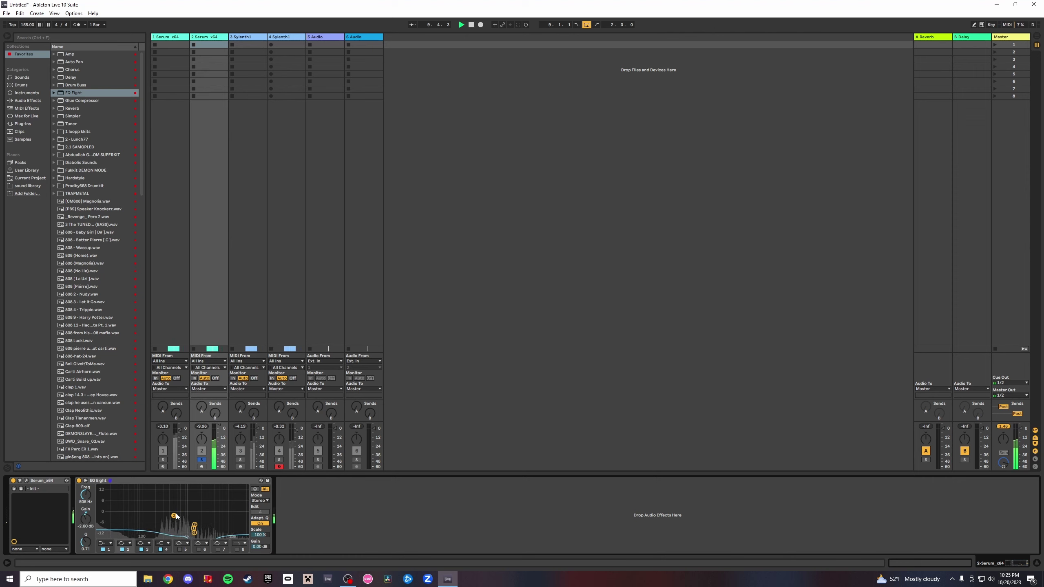
click(201, 460)
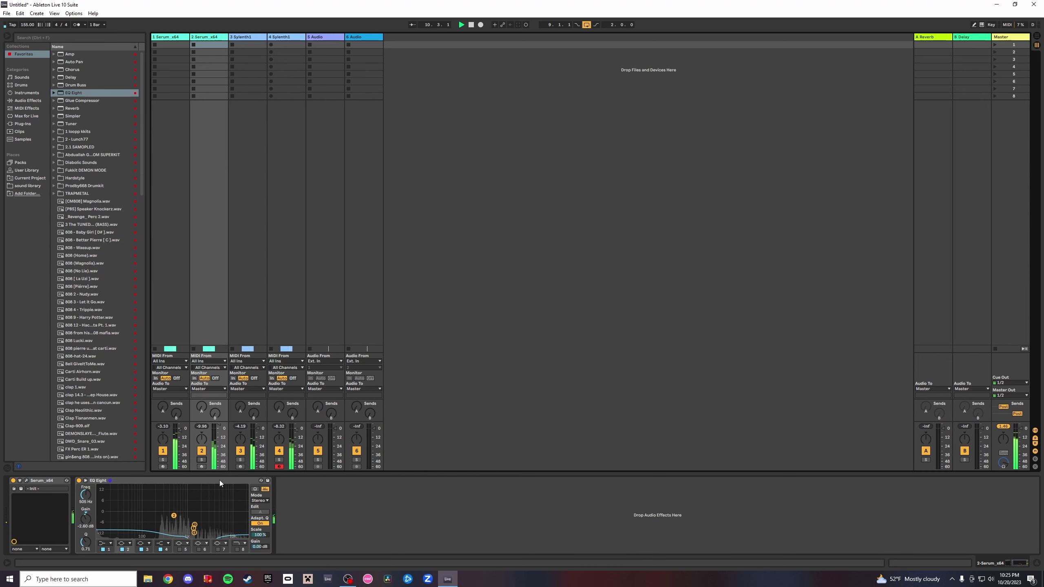
drag(198, 535, 199, 529)
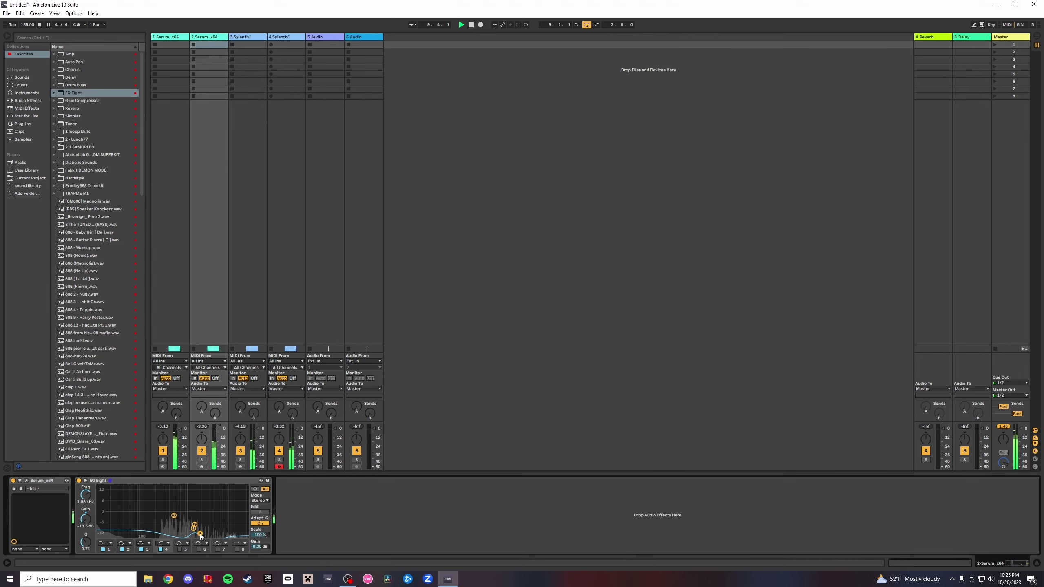
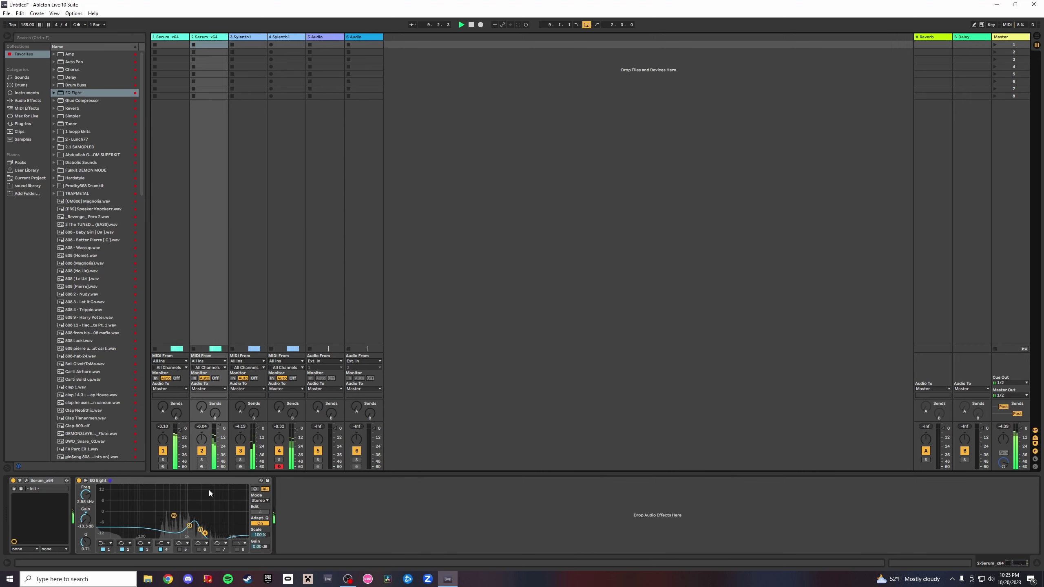
Audition tracks 4, 1 and 3 soloed one after another against the full loop.
click(279, 460)
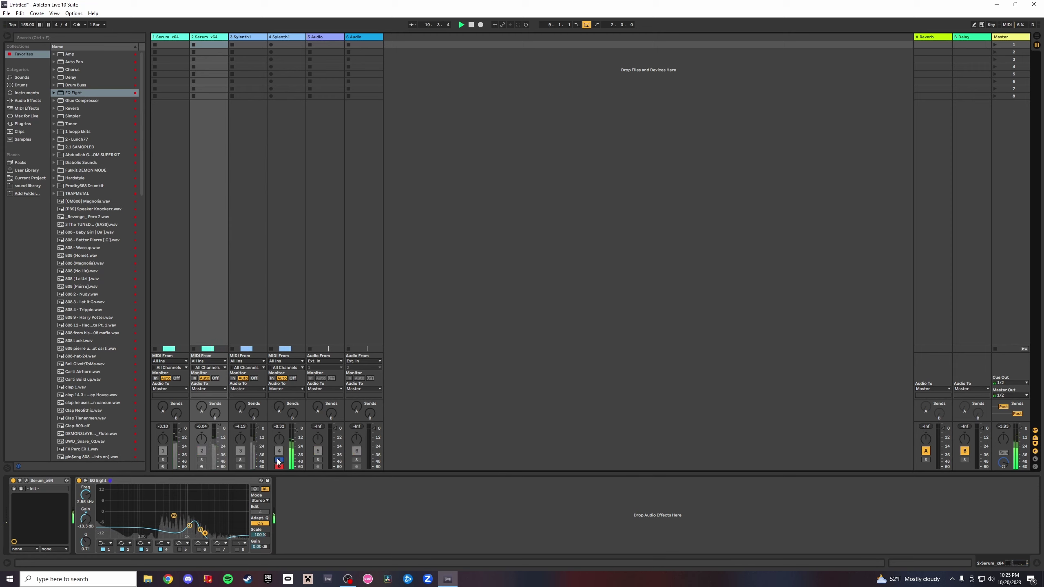
click(279, 459)
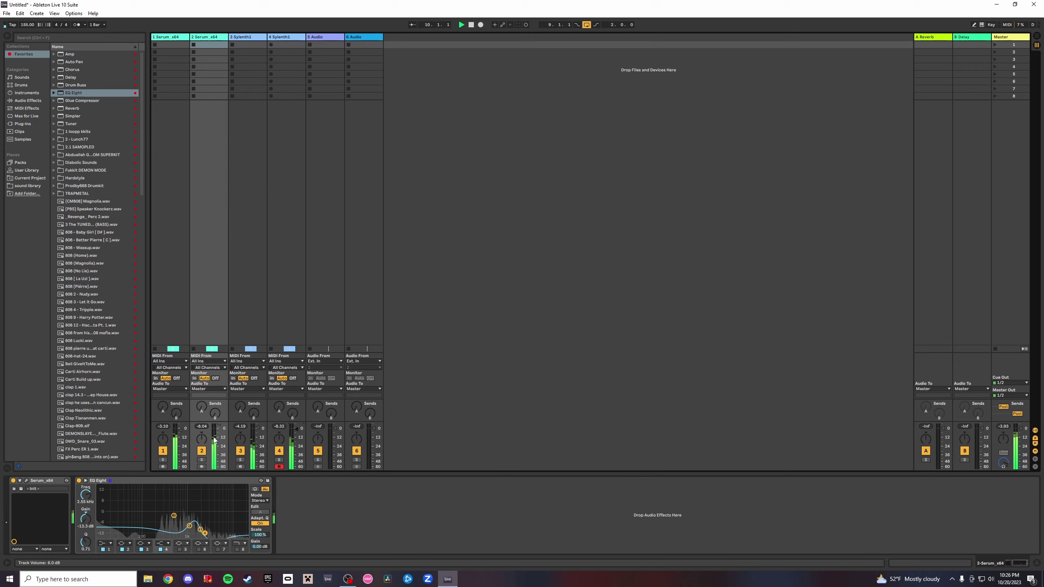
click(162, 459)
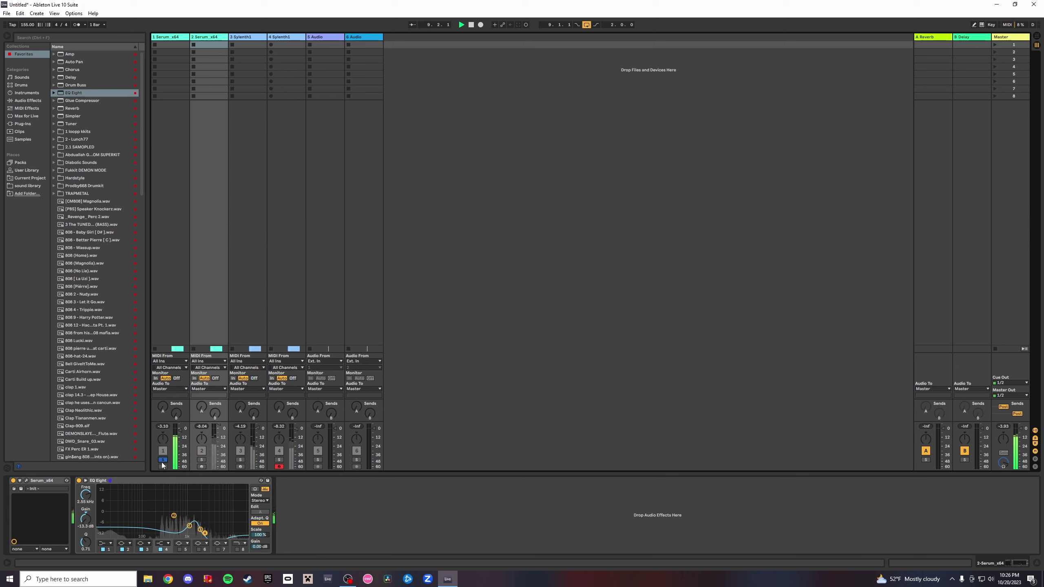
click(162, 461)
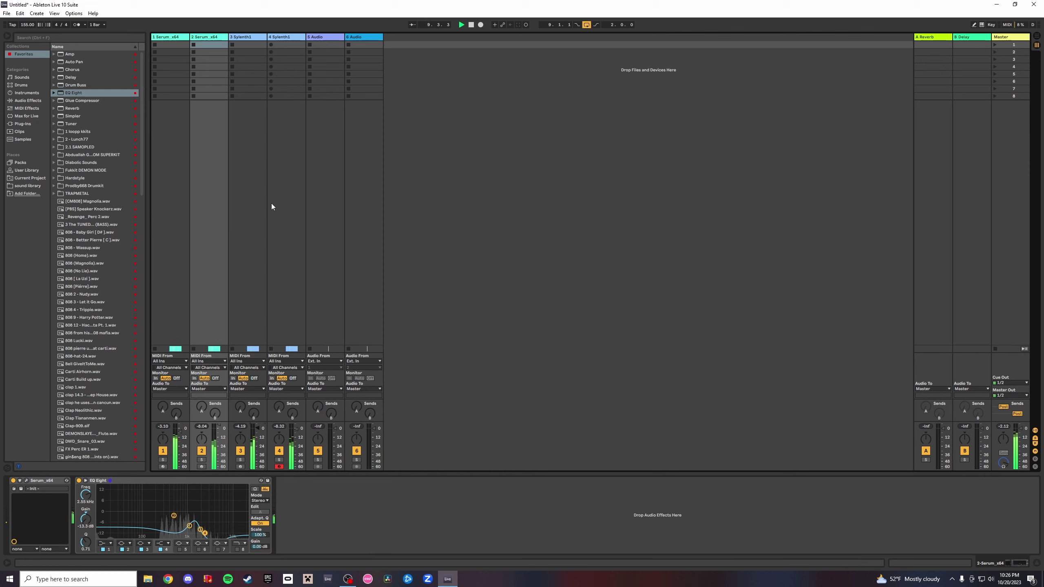
click(253, 40)
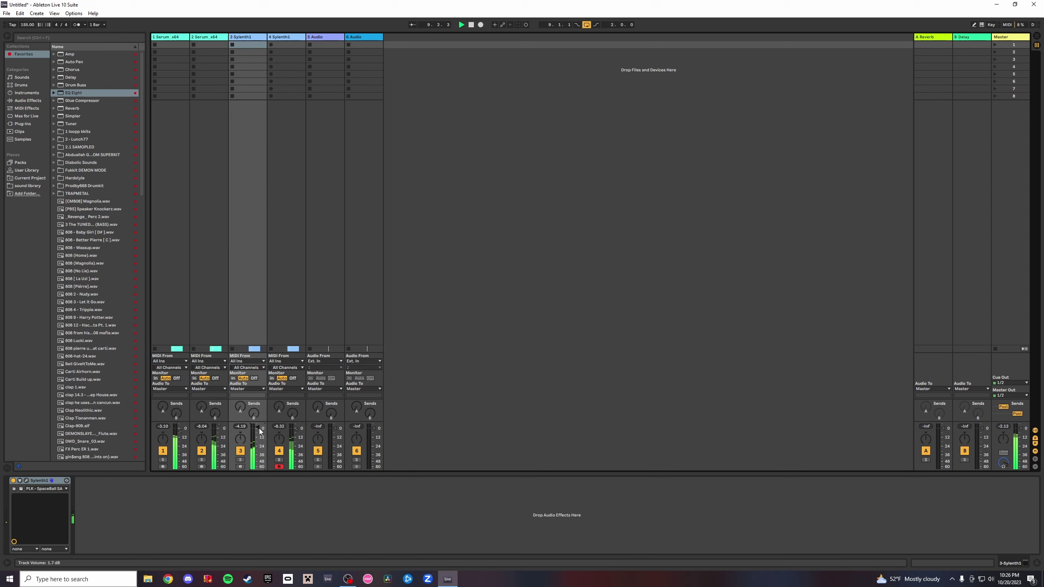
click(241, 461)
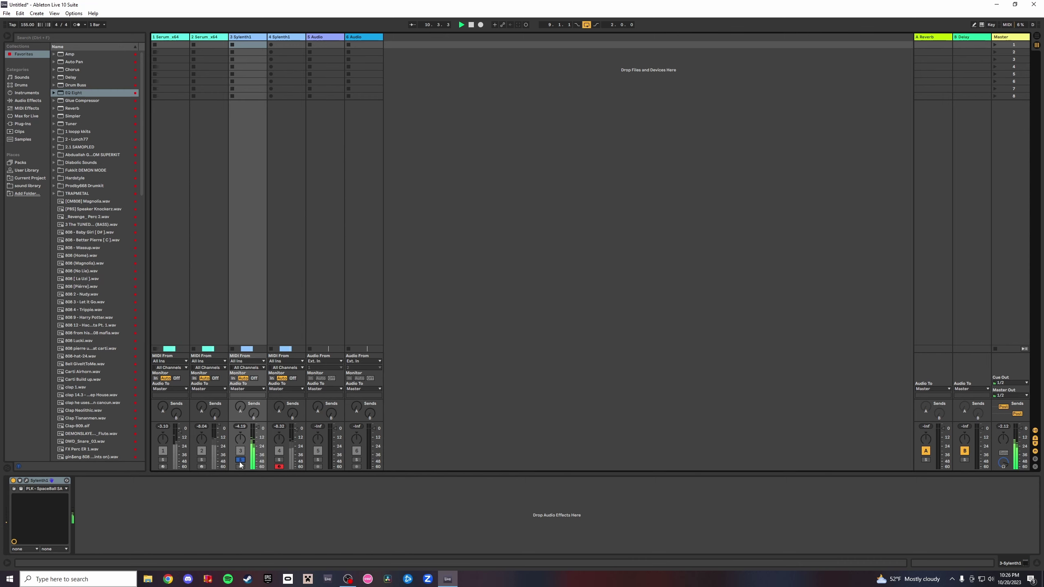
click(240, 460)
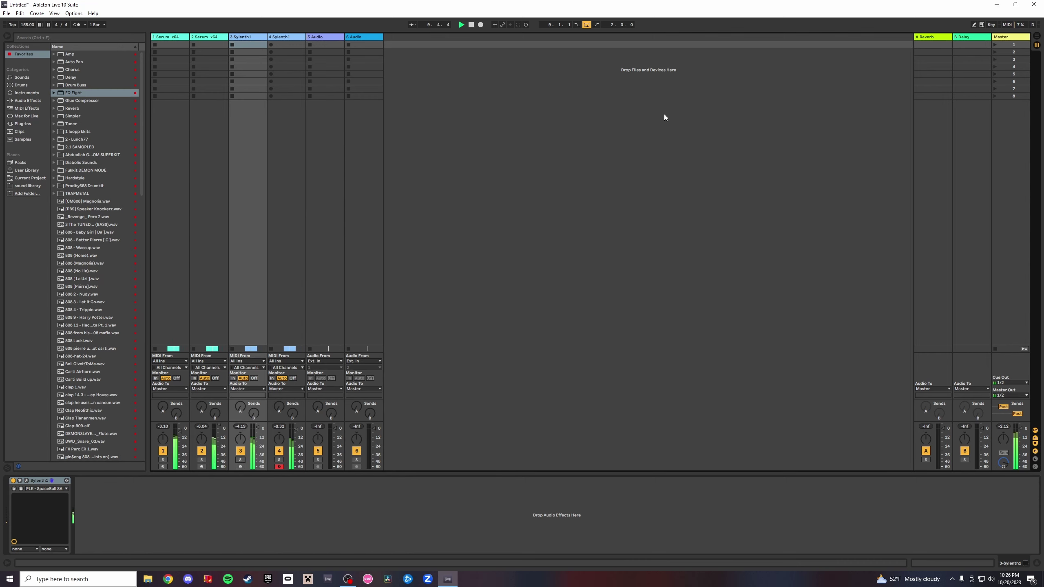
Add a new Simpler track in the Arrangement and move it above the two audio tracks.
click(1035, 37)
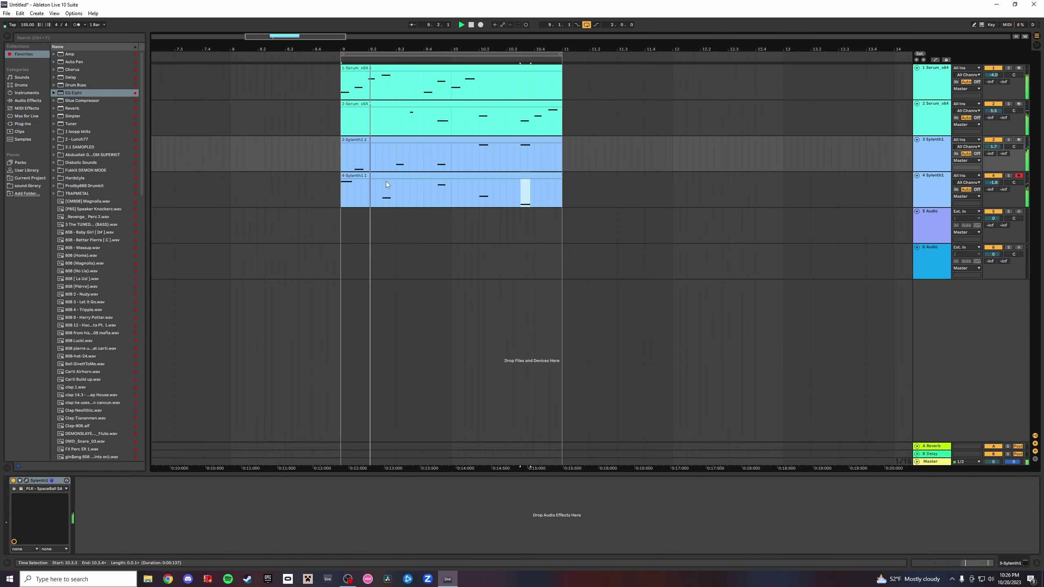
click(85, 38)
text(hat)
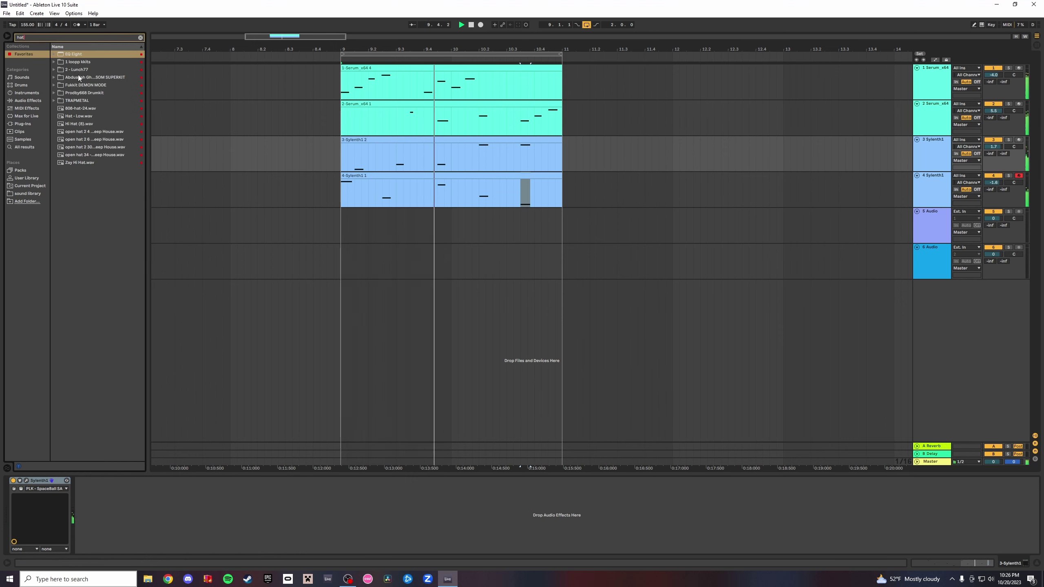
click(140, 37)
click(75, 116)
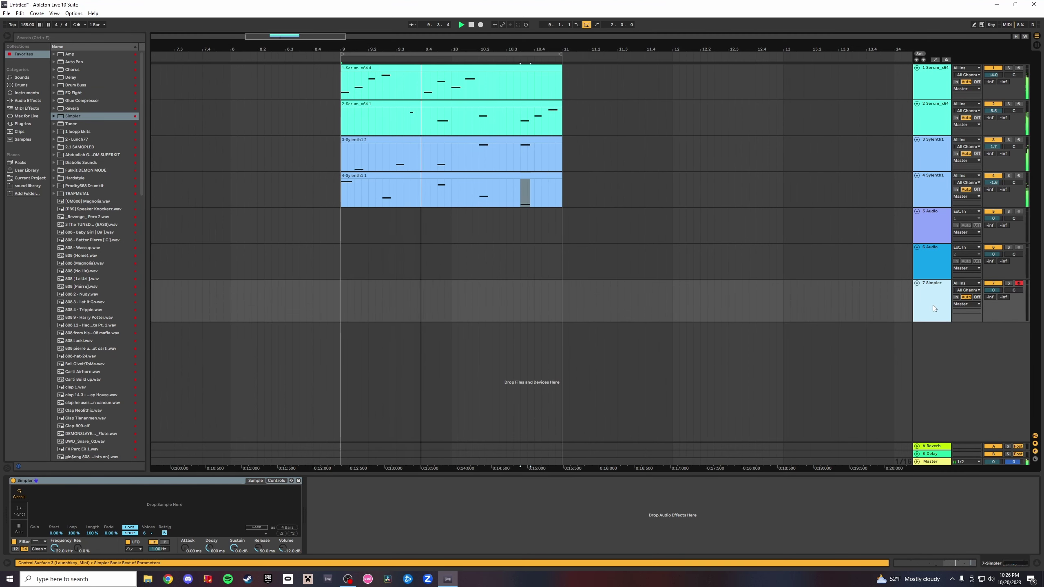
drag(933, 305, 933, 243)
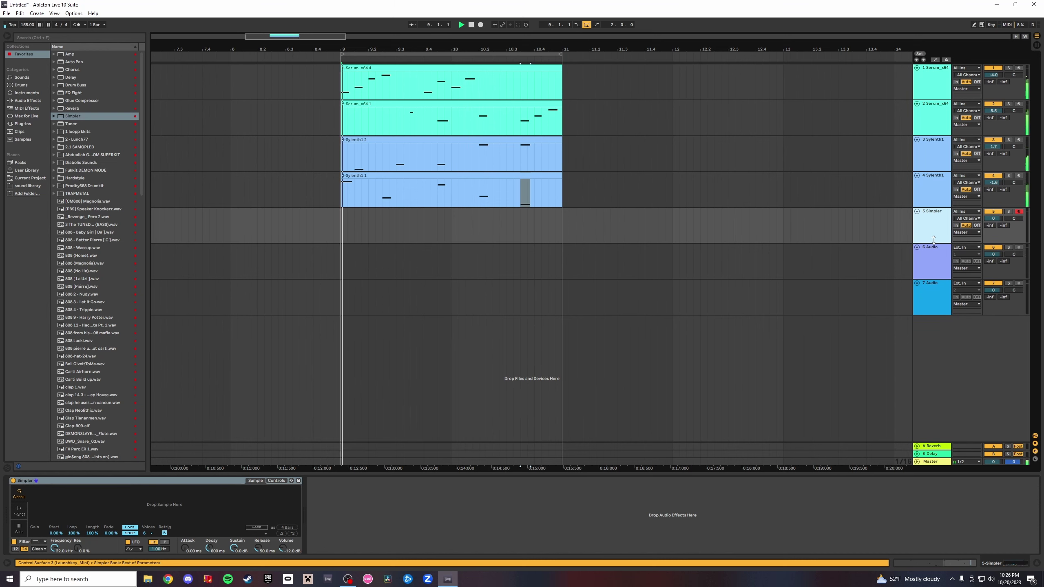
Search the samples for "hat" and load HH PIERRE.wav from the Closed Hats folder into the Simpler track.
click(91, 37)
text(hat)
click(93, 115)
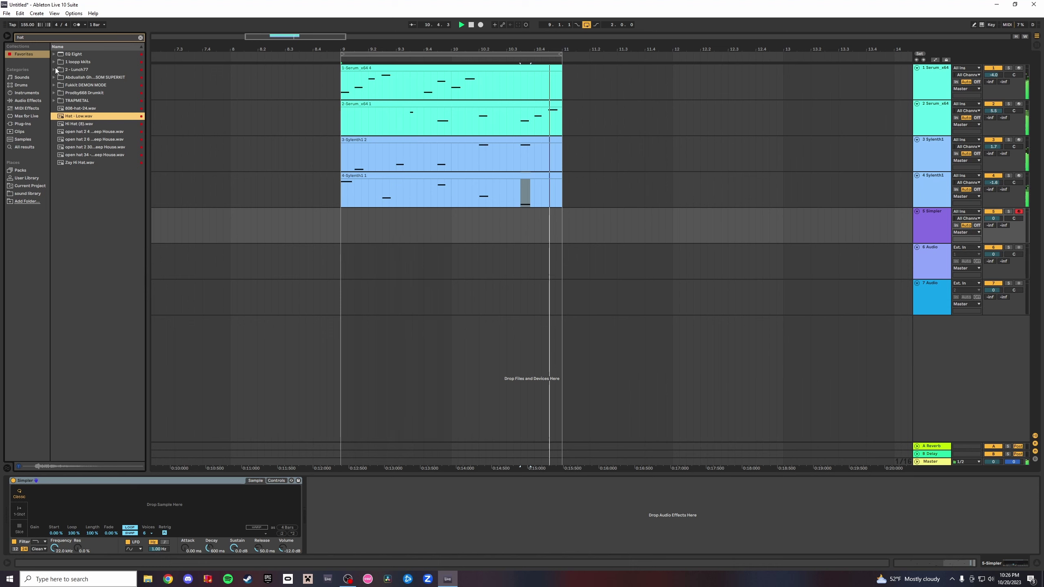
click(55, 69)
click(59, 85)
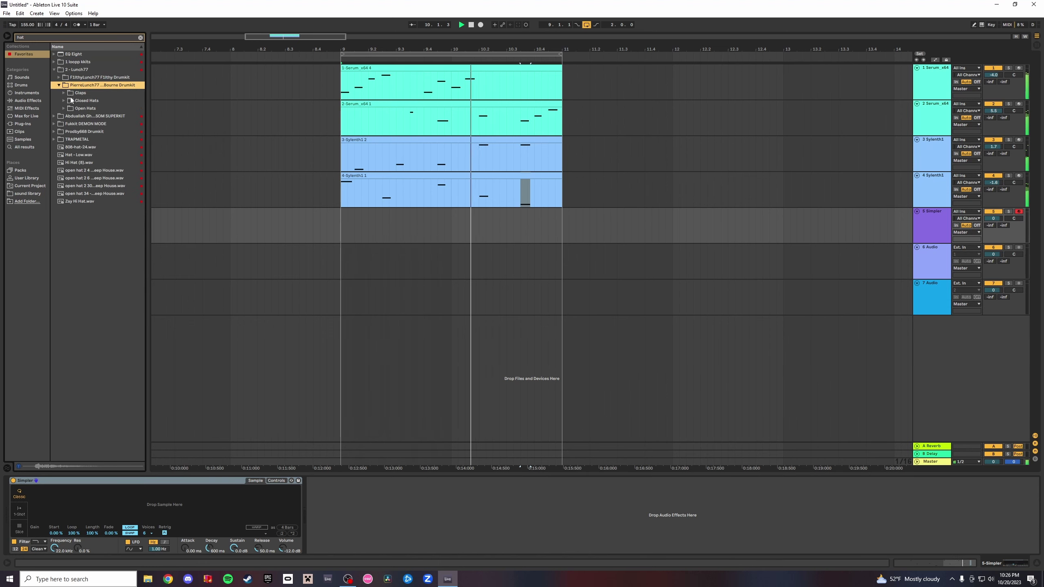
click(64, 108)
click(63, 101)
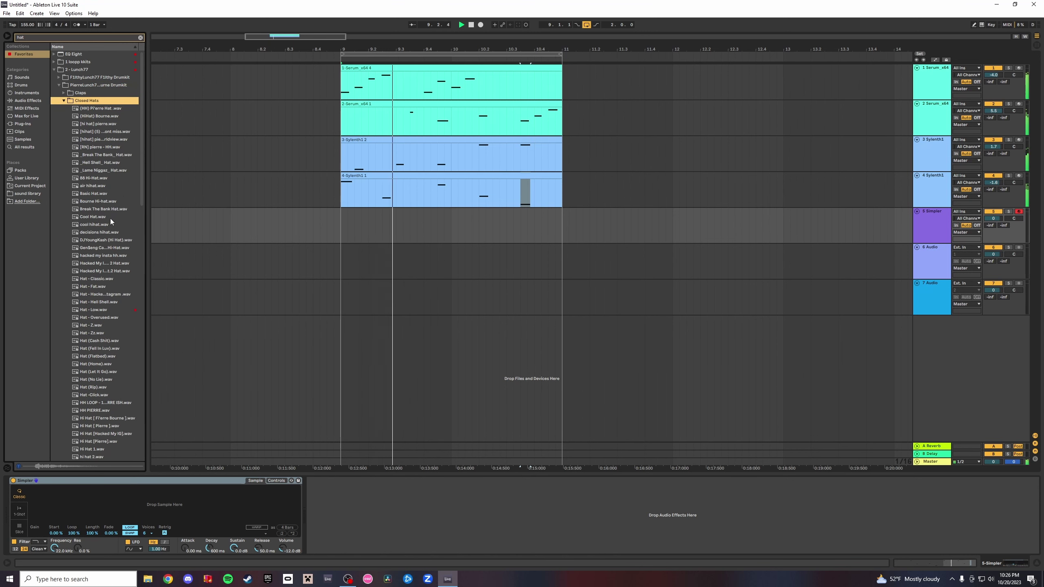
click(110, 219)
scroll(123, 270, down, 3)
click(128, 259)
scroll(125, 263, down, 3)
double_click(124, 264)
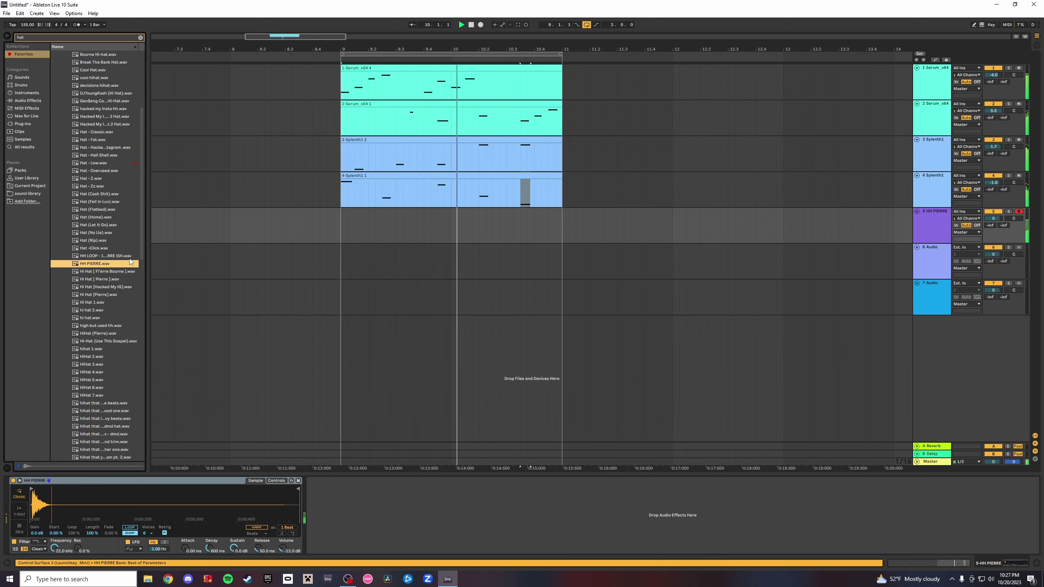
Insert an empty two-bar MIDI clip on the HH PIERRE track from bar 9 to bar 11.
click(340, 220)
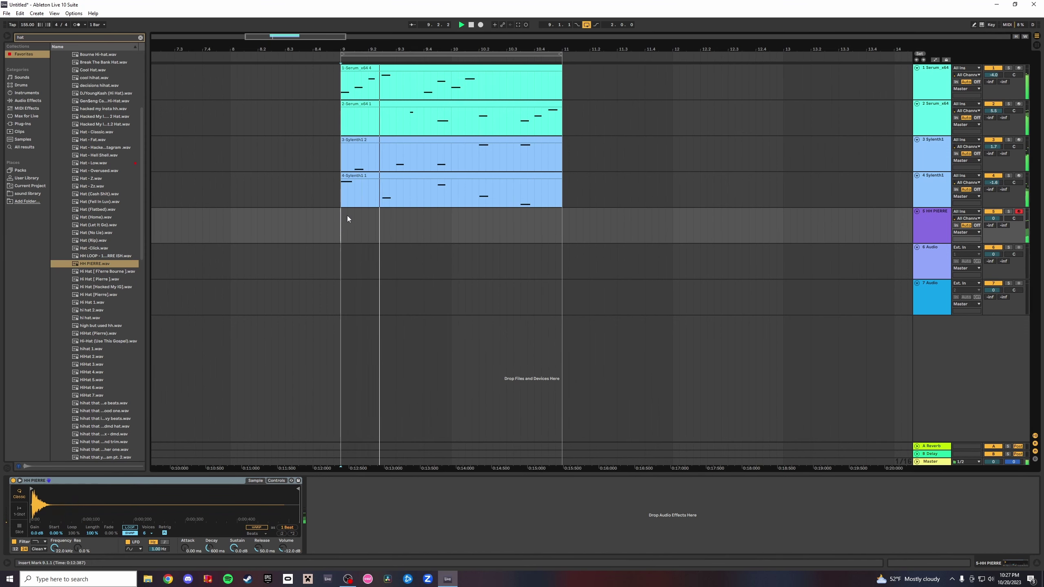
right_click(559, 227)
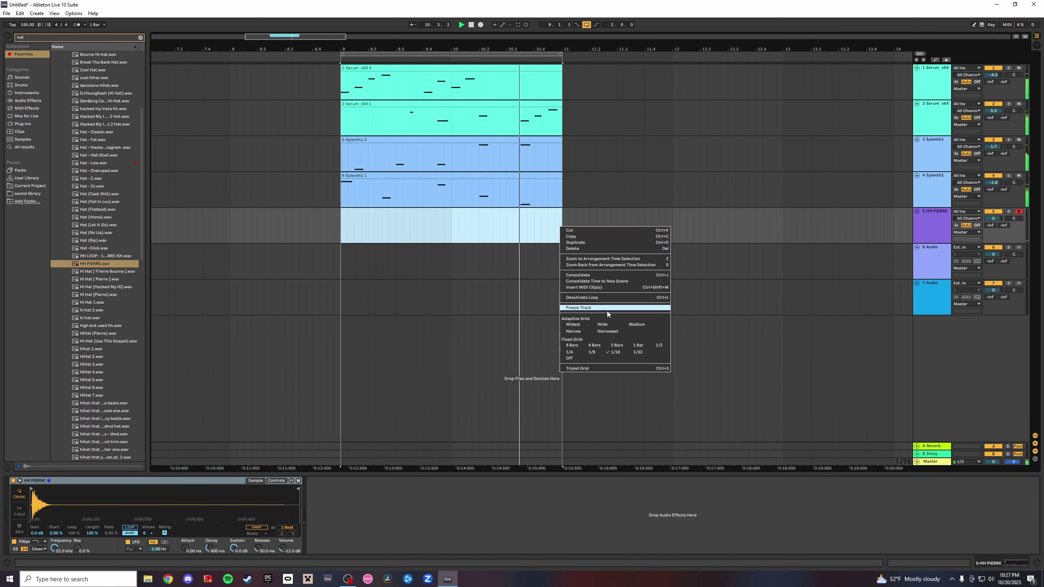
click(595, 285)
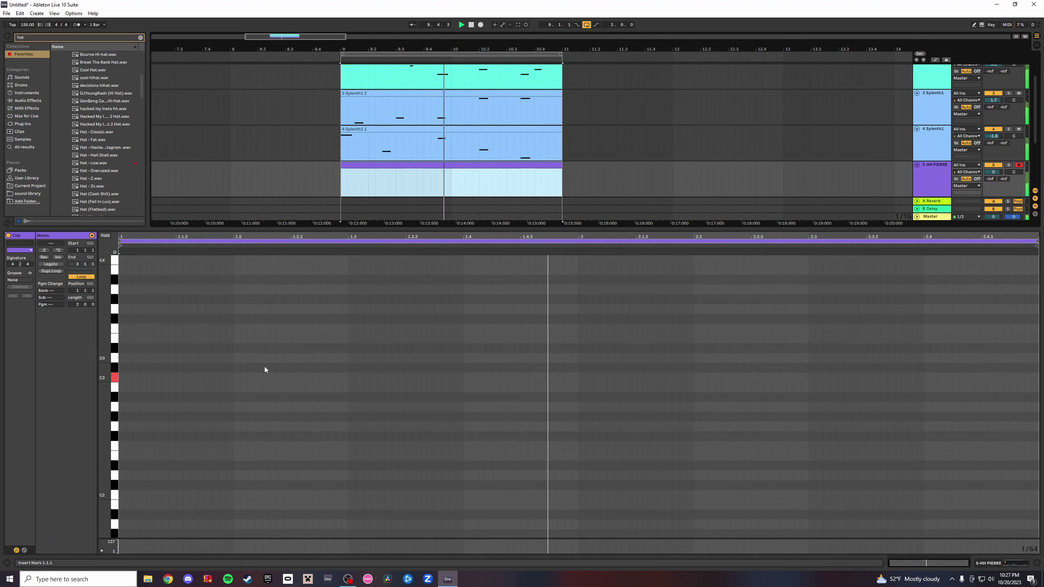
Draw an eighth-note C3 hi-hat at the clip's start and repeat it at 1.1.3 and 1.2.
double_click(126, 378)
drag(125, 379, 176, 379)
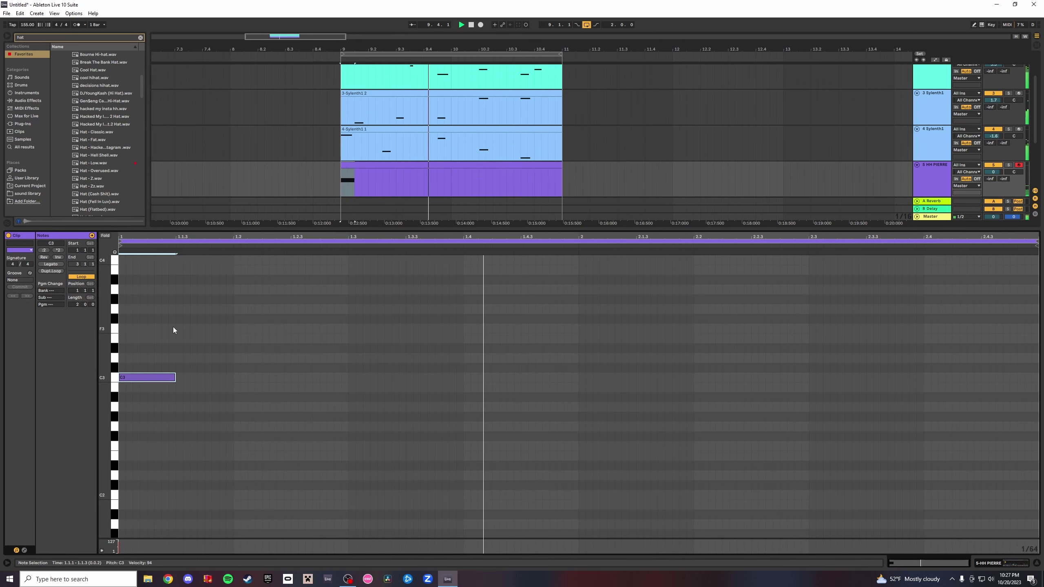
key(ctrl+d)
key(ctrl+d)
key(ctrl+d)
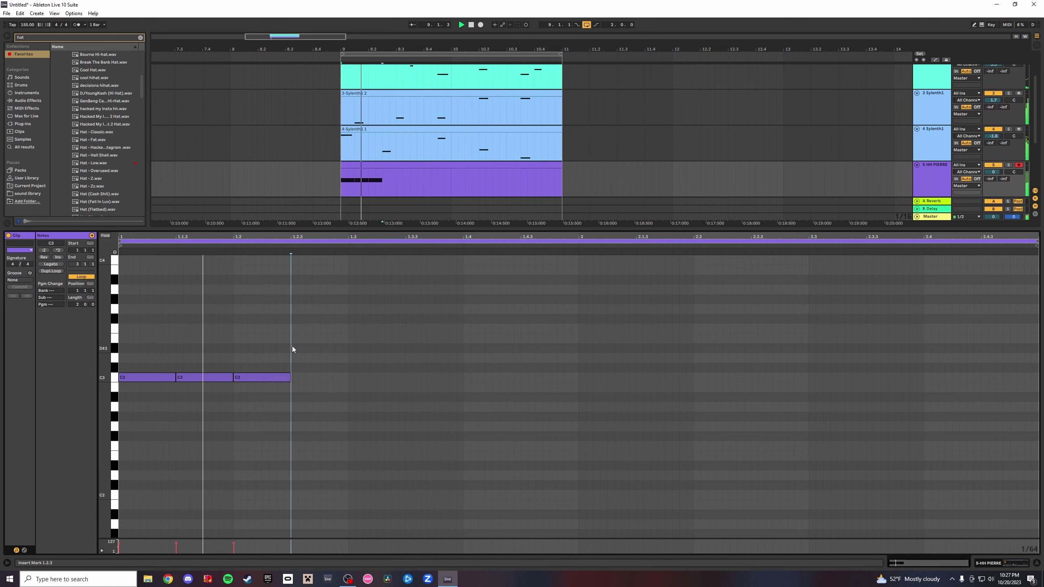
Continue the C3 hi-hat pattern with copies at 1.2.3, 1.2.4, 1.3, 1.3.3 and 1.4.
click(324, 356)
key(ctrl+v)
click(348, 351)
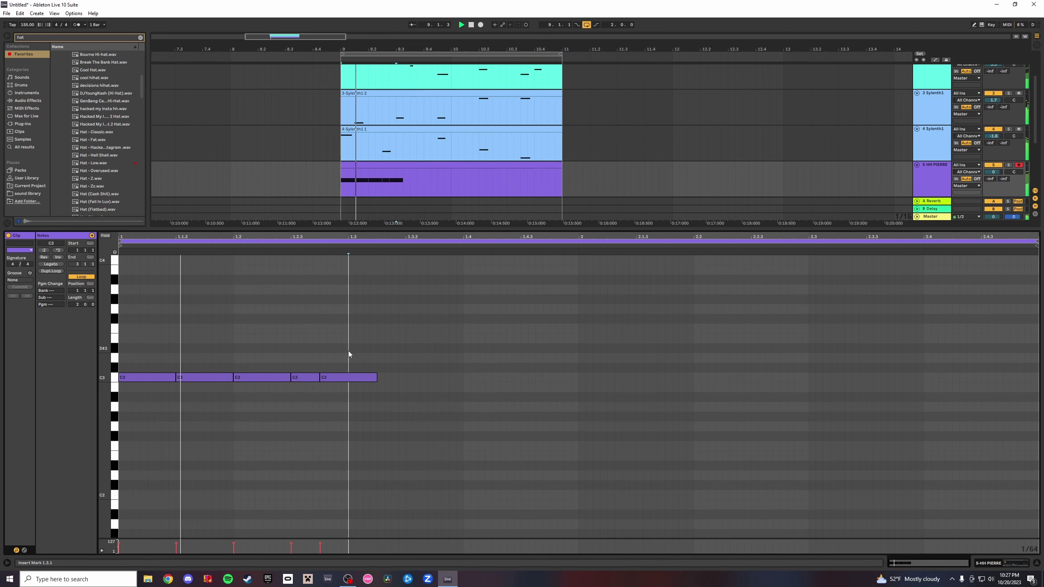
key(ctrl+v)
click(410, 358)
key(ctrl+v)
click(469, 354)
key(ctrl+v)
Paste a roll of four 1/32-spaced C3 hats from 1.4.3, followed by hits at 2.1 and 2.1.3.
key(ctrl+v)
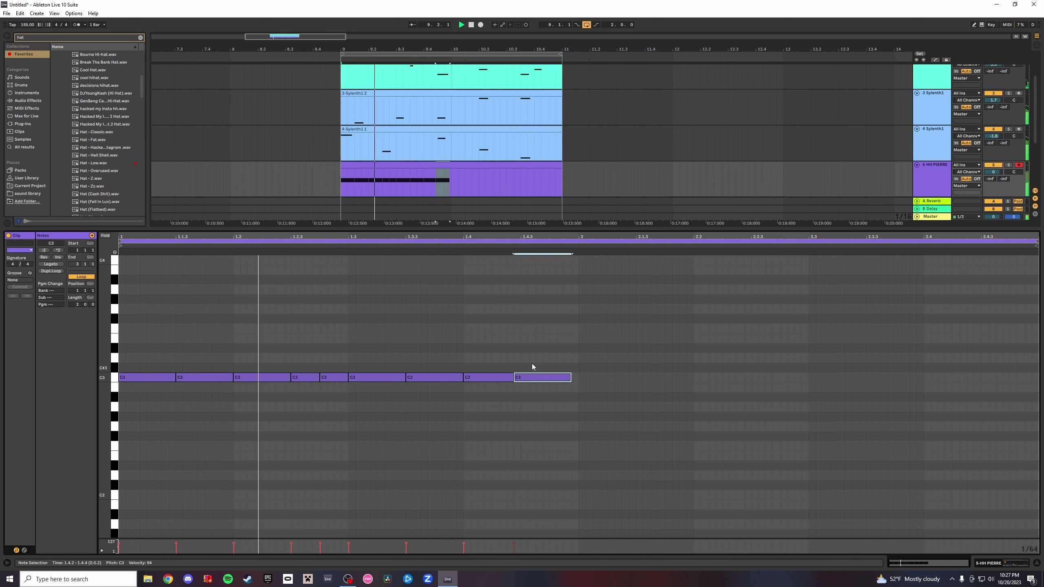
click(536, 361)
key(ctrl+v)
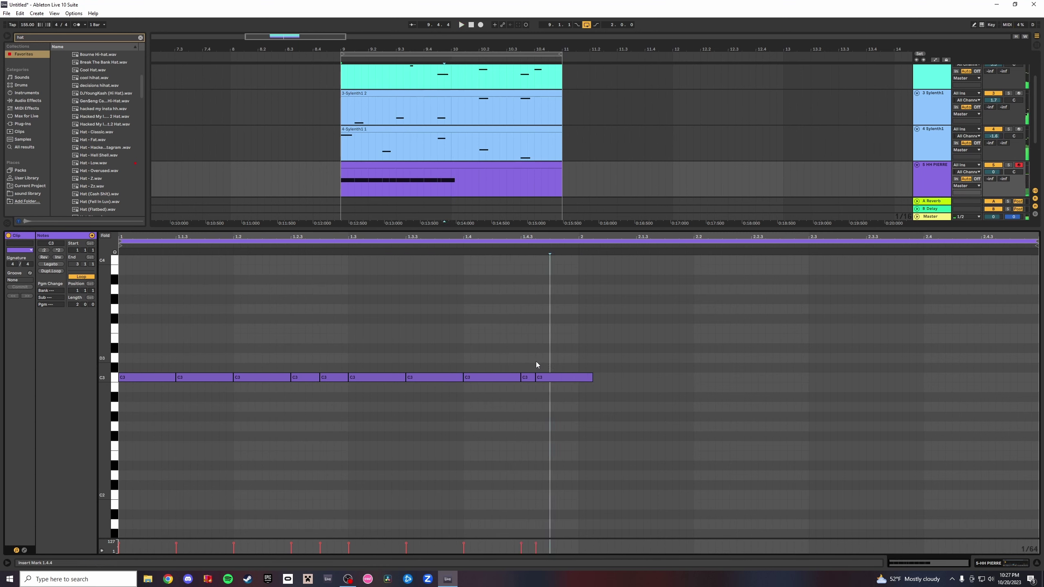
key(ctrl+v)
click(561, 357)
key(ctrl+v)
click(575, 357)
key(ctrl+v)
key(space)
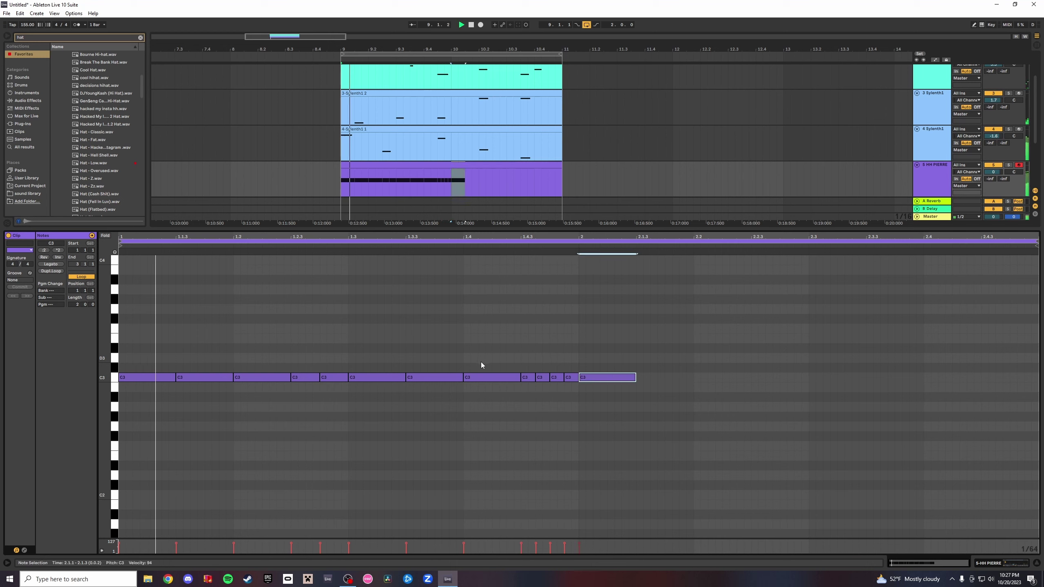
click(642, 357)
key(ctrl+v)
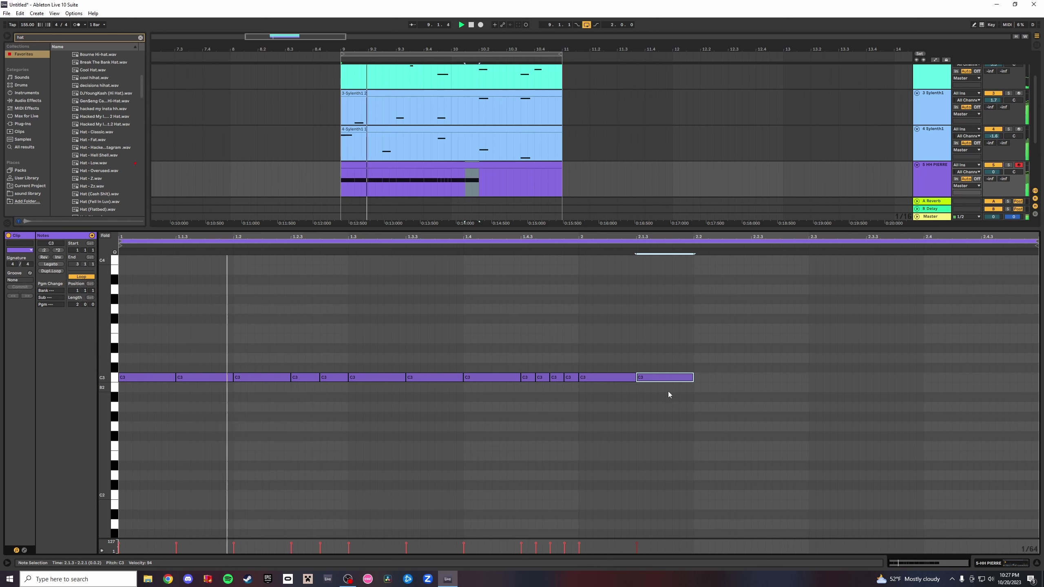
key(space)
drag(698, 405, 78, 354)
click(144, 377)
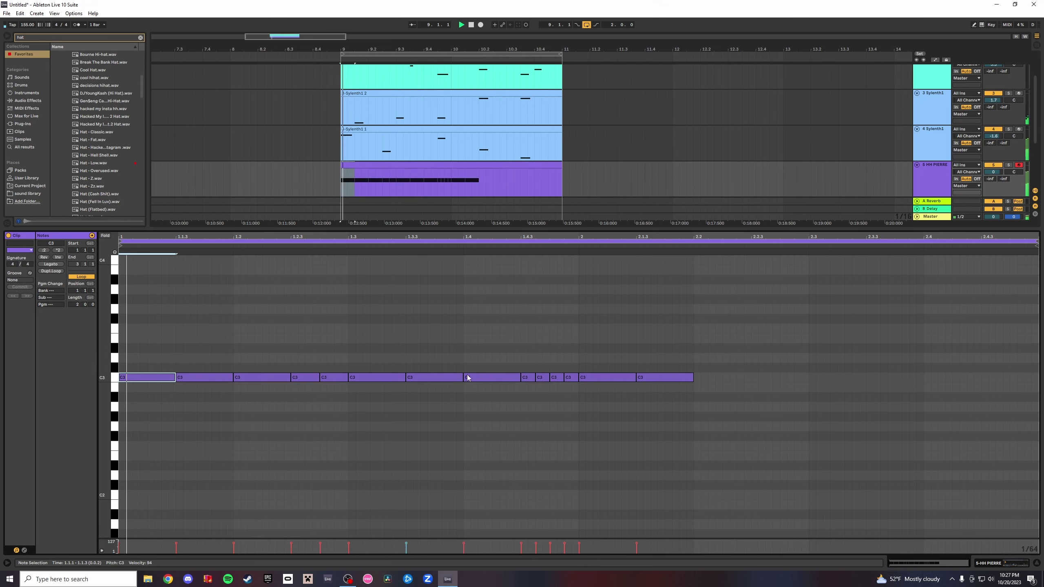
click(135, 352)
key(ctrl+v)
click(147, 352)
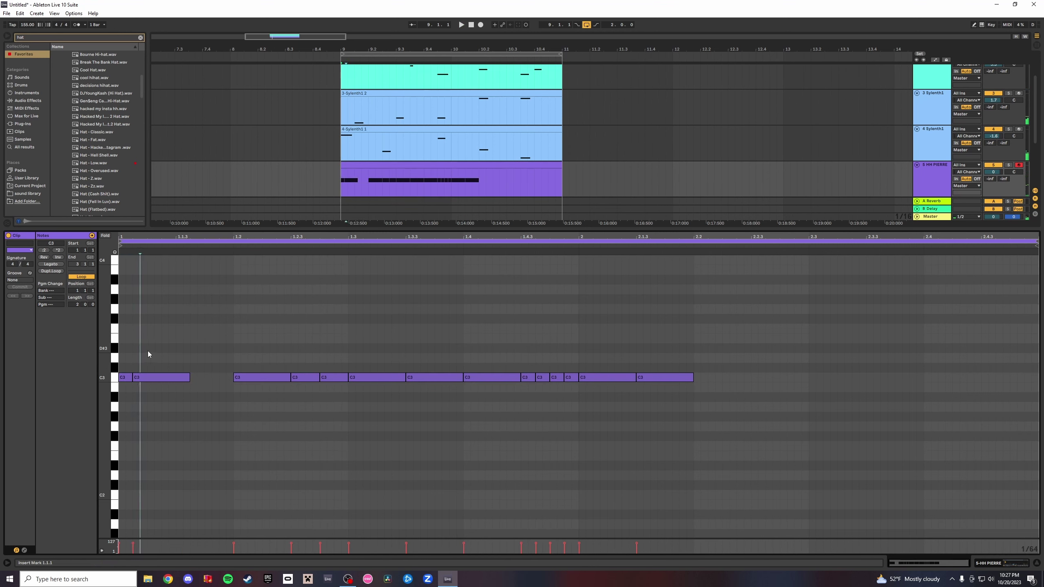
key(ctrl+v)
click(162, 352)
key(ctrl+v)
key(space)
key(space)
key(ctrl+z)
key(ctrl+z)
key(ctrl+z)
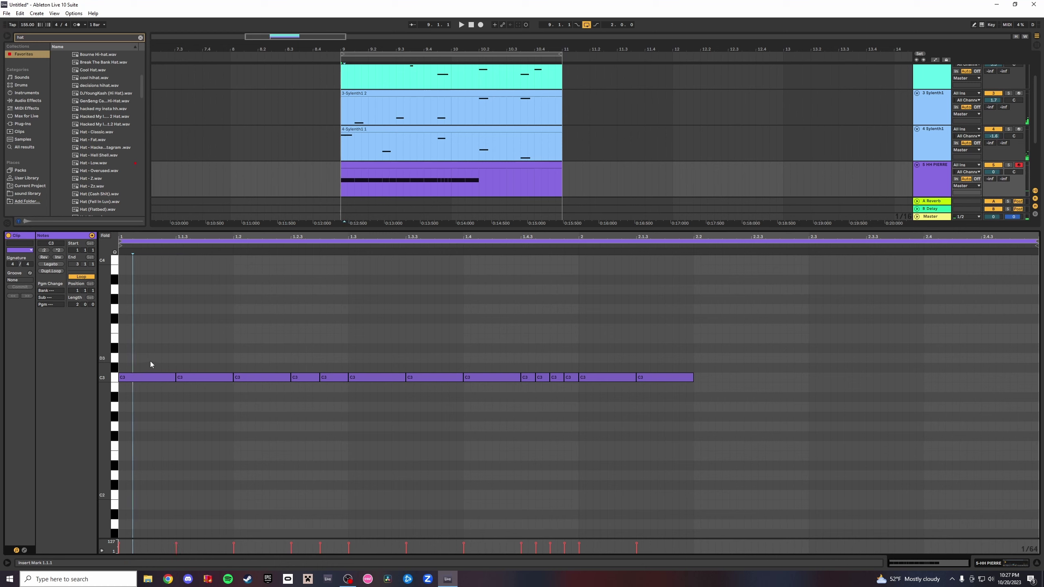
Paste an extra C3 hi-hat at 1.1.2 and restore the hit at 1.1.3.
click(173, 362)
click(147, 362)
key(ctrl+v)
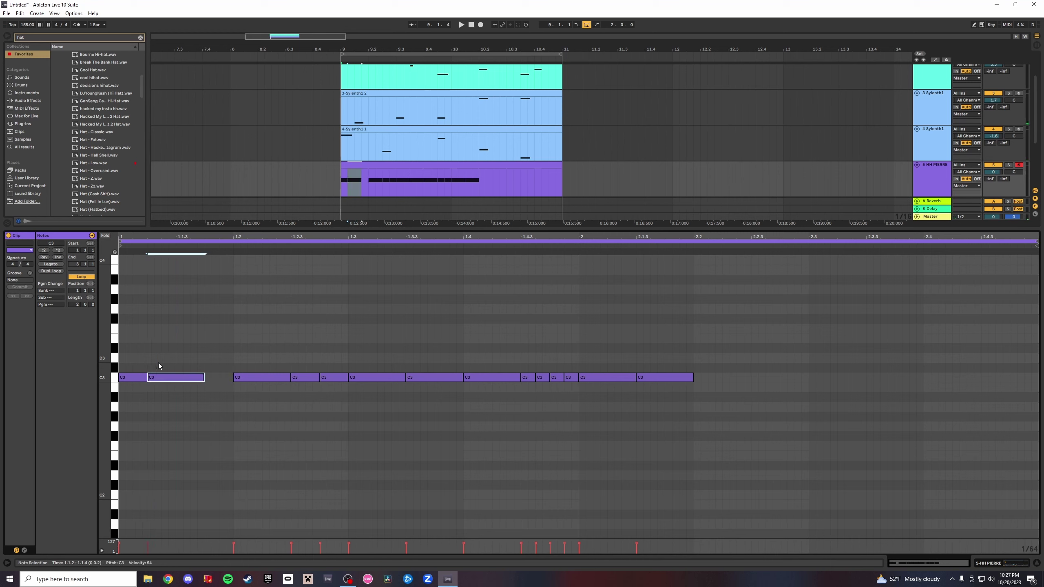
key(space)
click(174, 362)
key(ctrl+v)
click(197, 359)
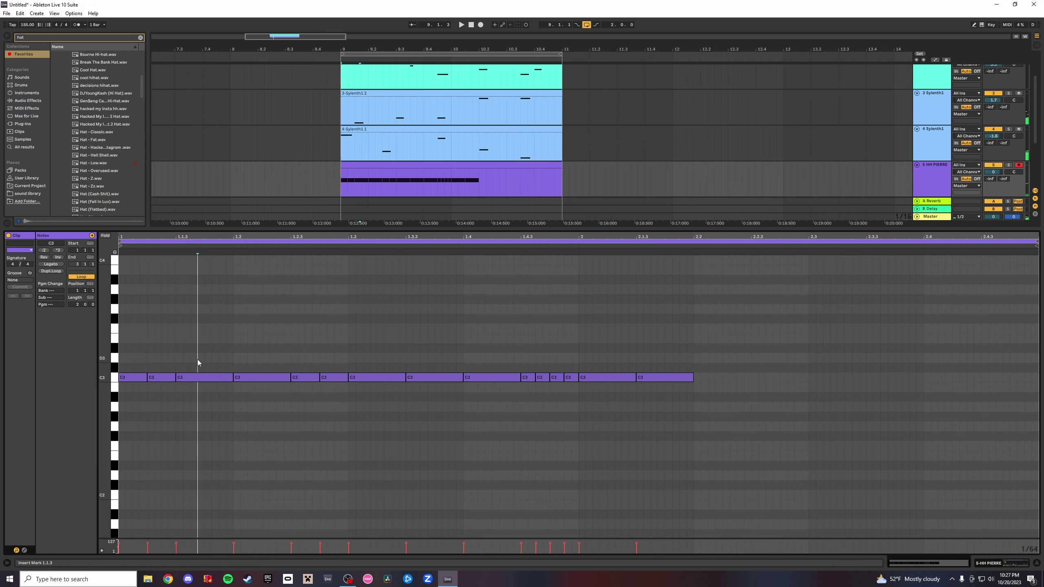
Paste a C3 hi-hat at 1.1.4 and play the loop to audition it.
click(203, 359)
key(ctrl+v)
key(space)
key(space)
key(space)
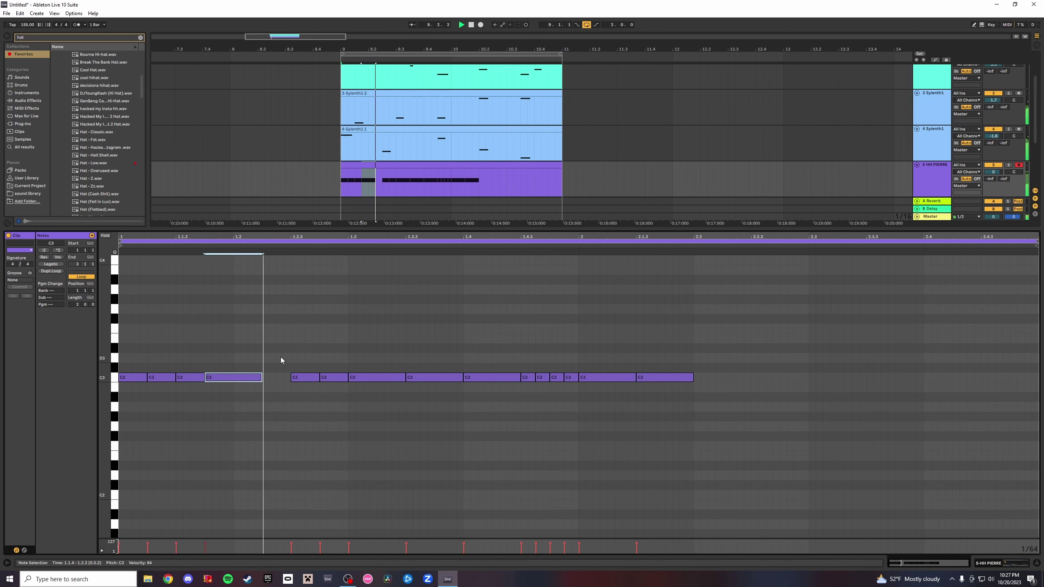
Delete the hi-hats from 1.2.3 onward and lay new eighth-spaced C3 hits from 1.3.
drag(700, 409, 303, 326)
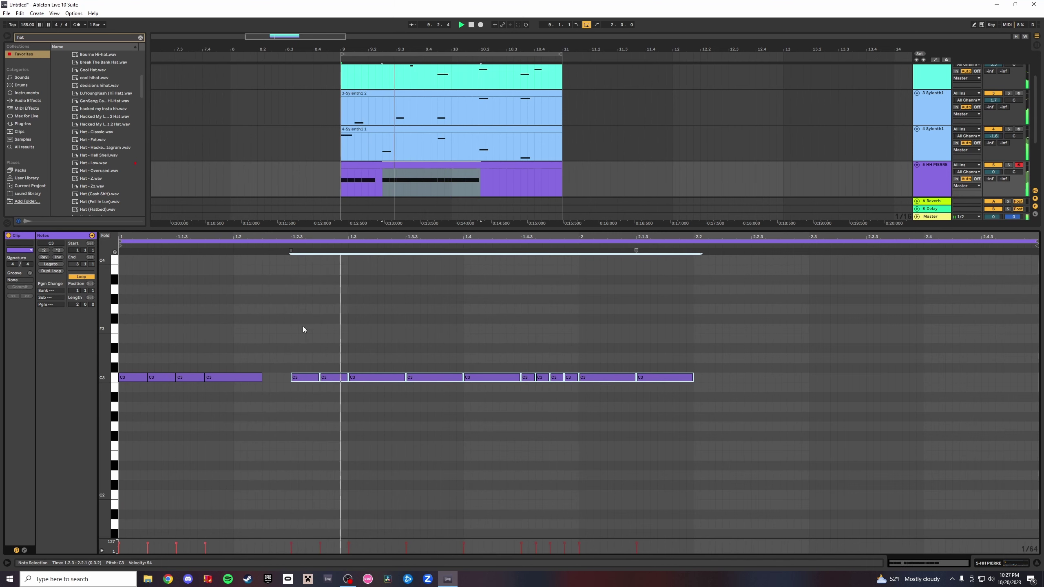
key(Delete)
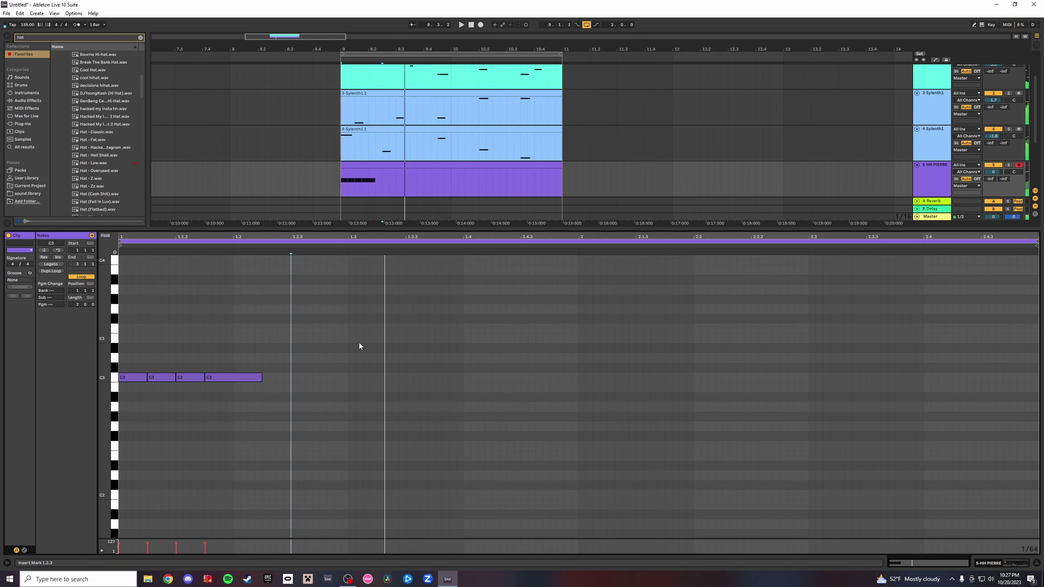
click(352, 345)
key(ctrl+v)
key(ctrl+d)
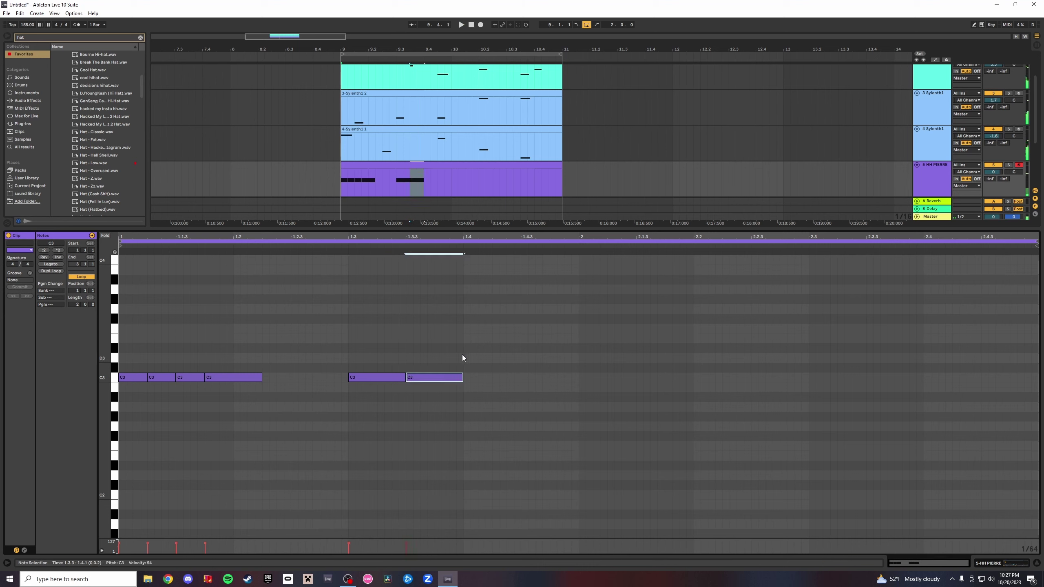
key(ctrl+d)
Clear all the clip's notes and restart the pattern with C3 hats at 1.1, 1.1.3, 1.2 and 1.2.3.
drag(628, 411, 123, 347)
key(Delete)
key(ctrl+v)
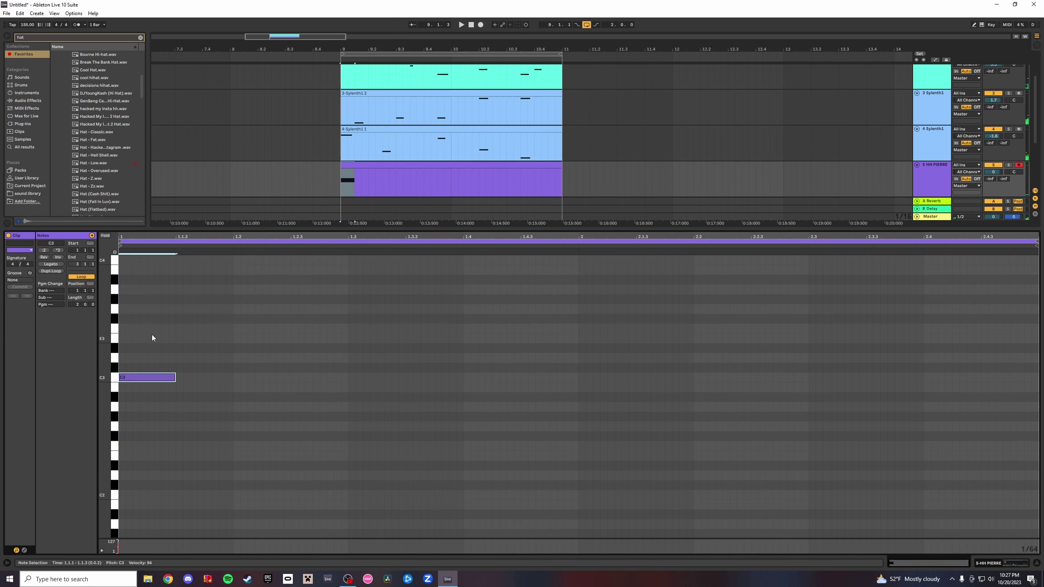
key(ctrl+d)
click(233, 355)
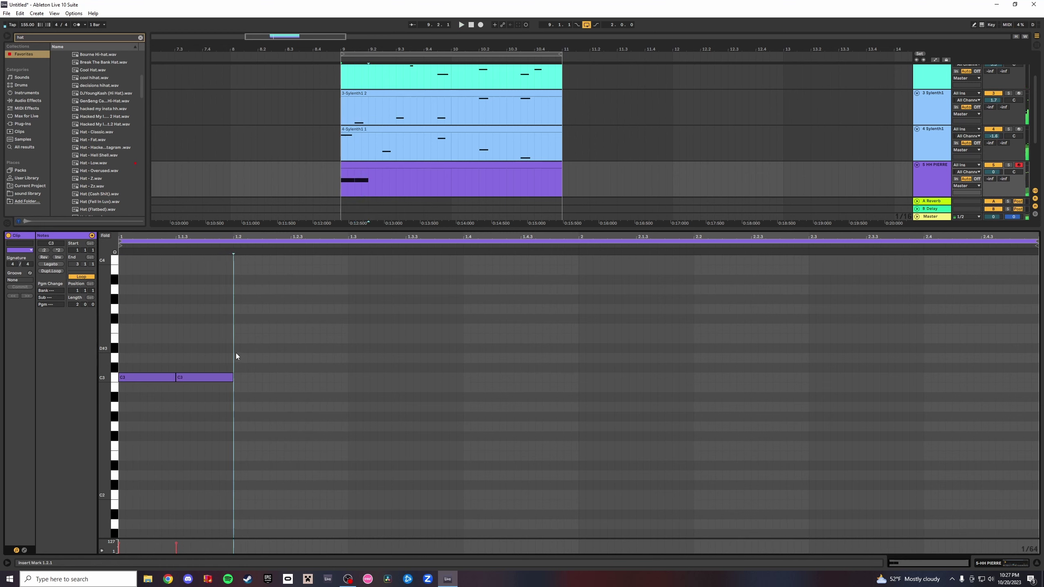
key(ctrl+v)
key(ctrl+v)
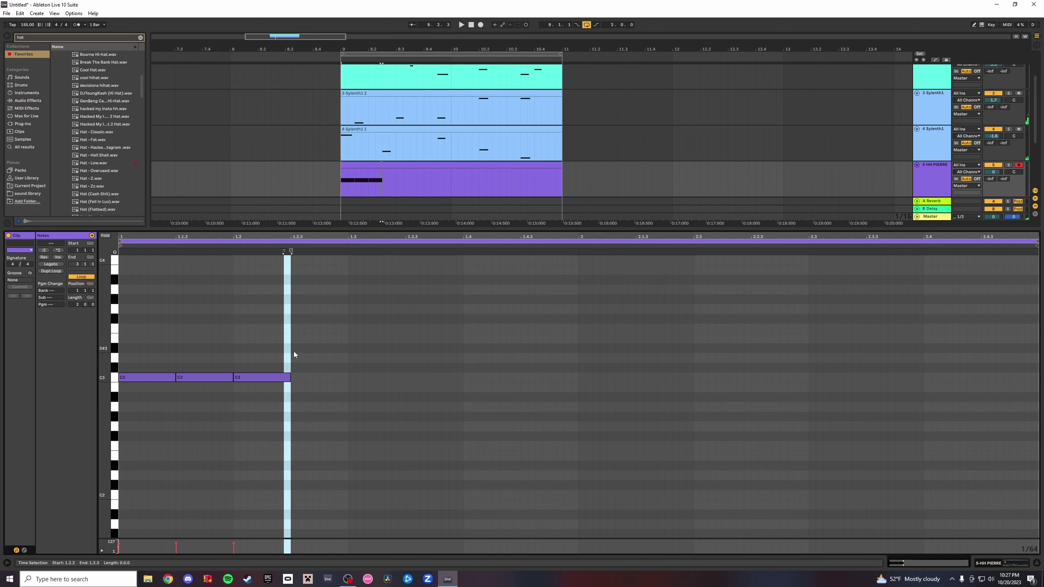
key(space)
key(ctrl+v)
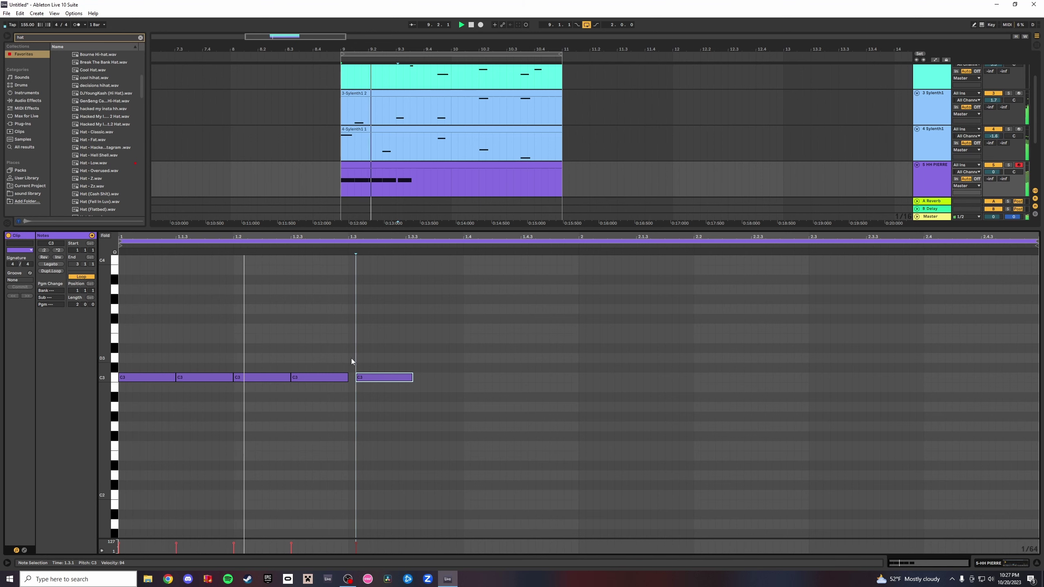
key(ctrl+z)
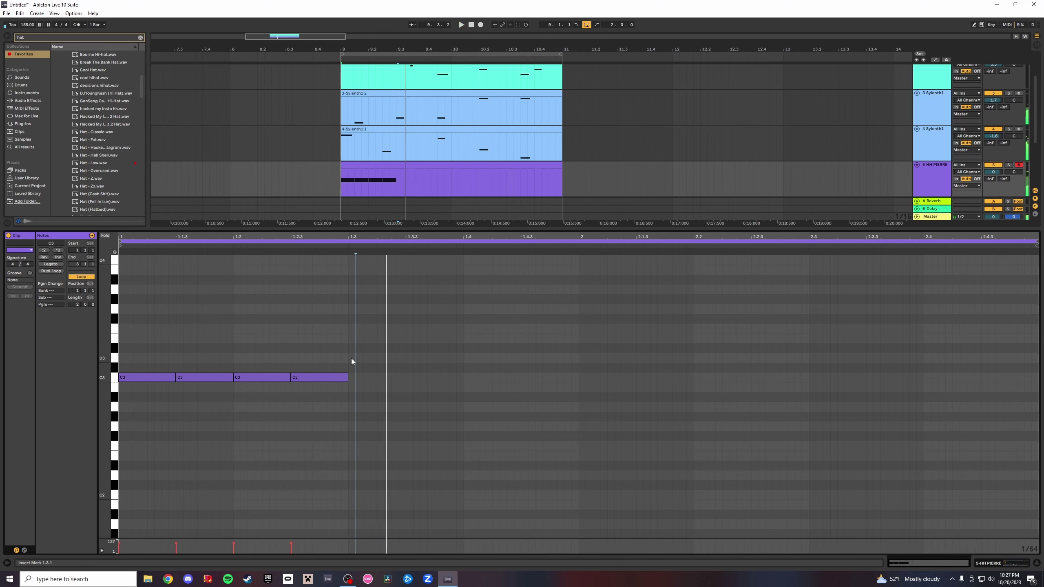
Paste a C3 hi-hat at 1.3.3 and another a 1/32 after it.
click(406, 356)
key(ctrl+v)
click(416, 362)
key(ctrl+v)
key(space)
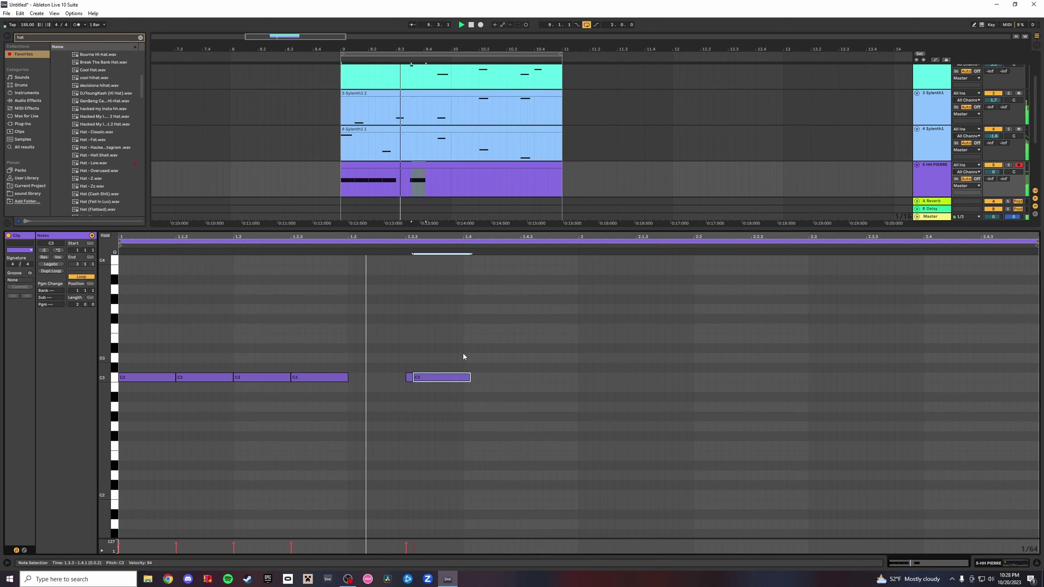
key(ctrl+z)
click(422, 362)
key(ctrl+v)
Trim the last hat to end at 1.4 and paste C3 hits at 1.4, 1.4.3 and 2.1.
drag(477, 377, 463, 377)
key(ctrl+v)
key(ctrl+v)
key(ctrl+v)
key(space)
Paste C3 hi-hats at 2.1.3 and 2.1.4.
click(641, 354)
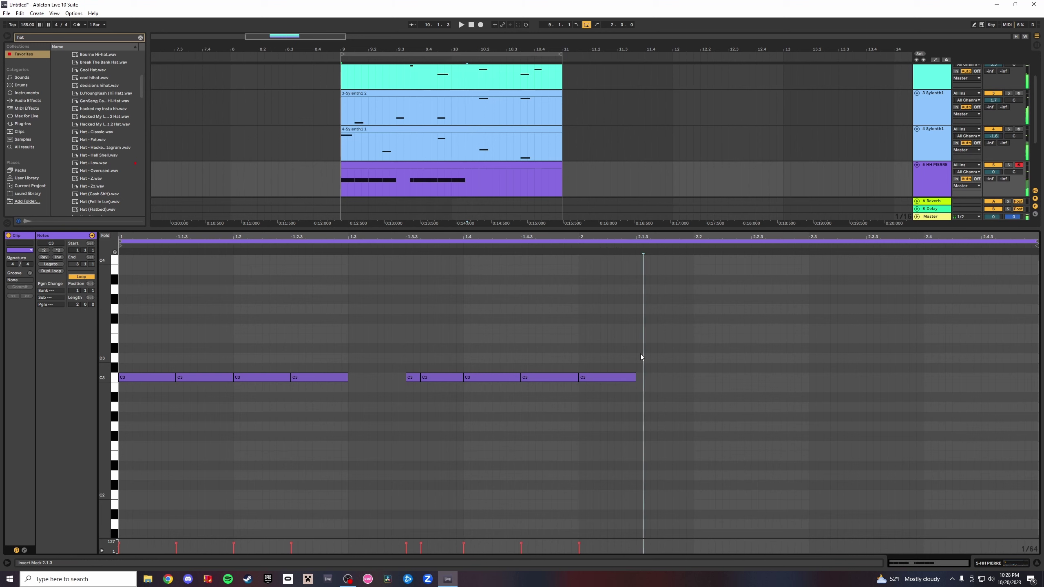
key(Left)
key(ctrl+v)
click(655, 357)
key(Left)
click(665, 358)
key(ctrl+v)
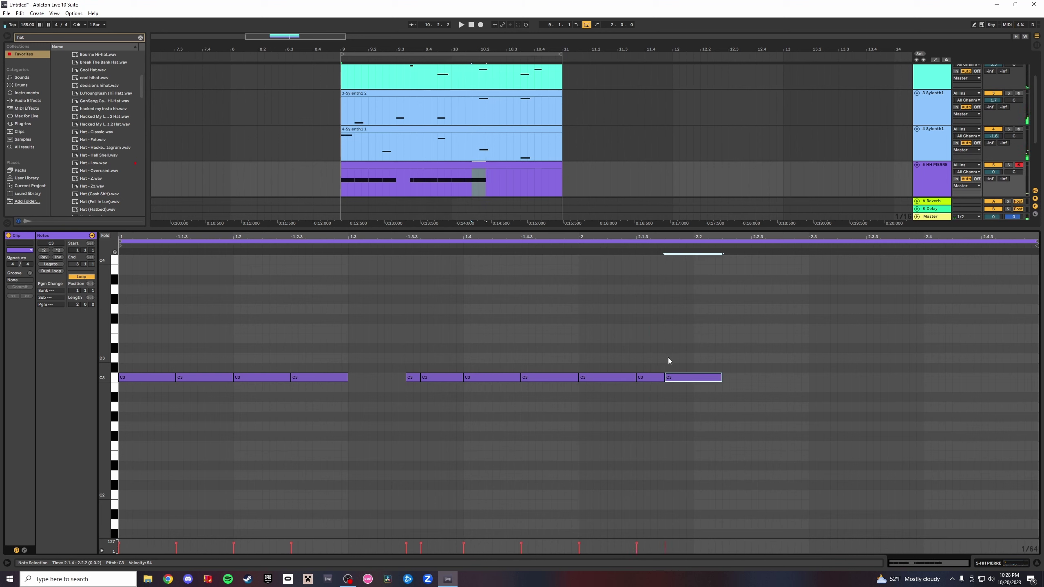
Continue the pattern with C3 hi-hats at 2.2, 2.2.3, 2.3, 2.3.3 and 2.4.
click(686, 358)
key(Right)
key(ctrl+v)
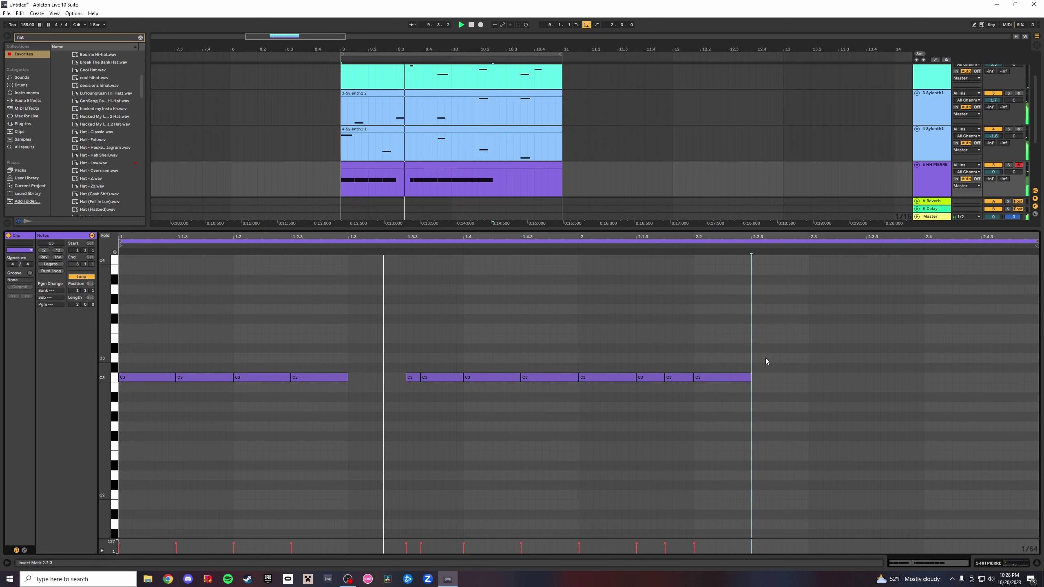
key(ctrl+v)
key(ctrl+v)
click(867, 352)
key(ctrl+v)
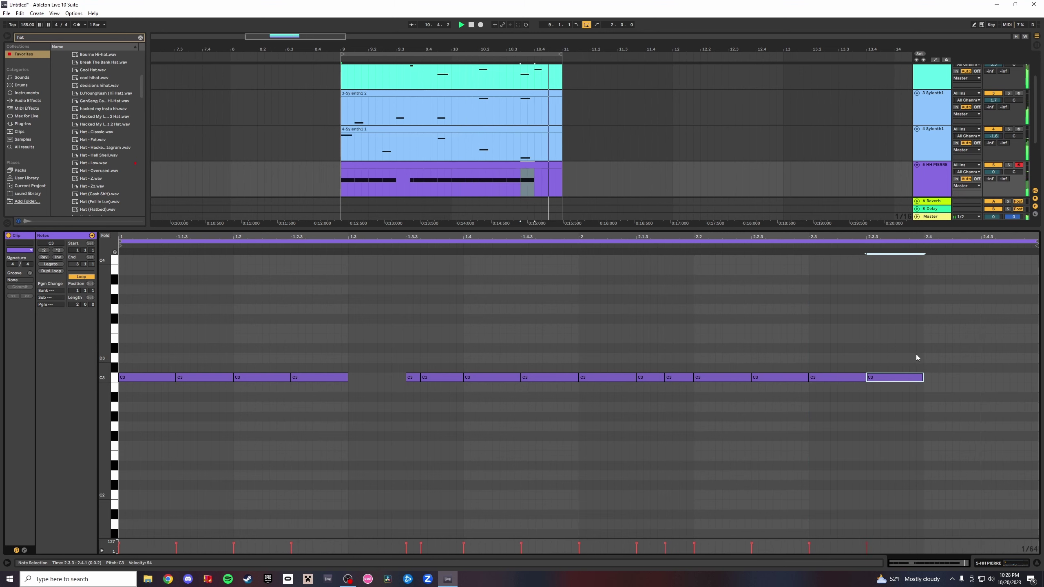
key(ctrl+v)
Try a run of three 1/32-spaced C3 hats after 2.4 and undo it.
click(938, 360)
key(ctrl+v)
click(952, 357)
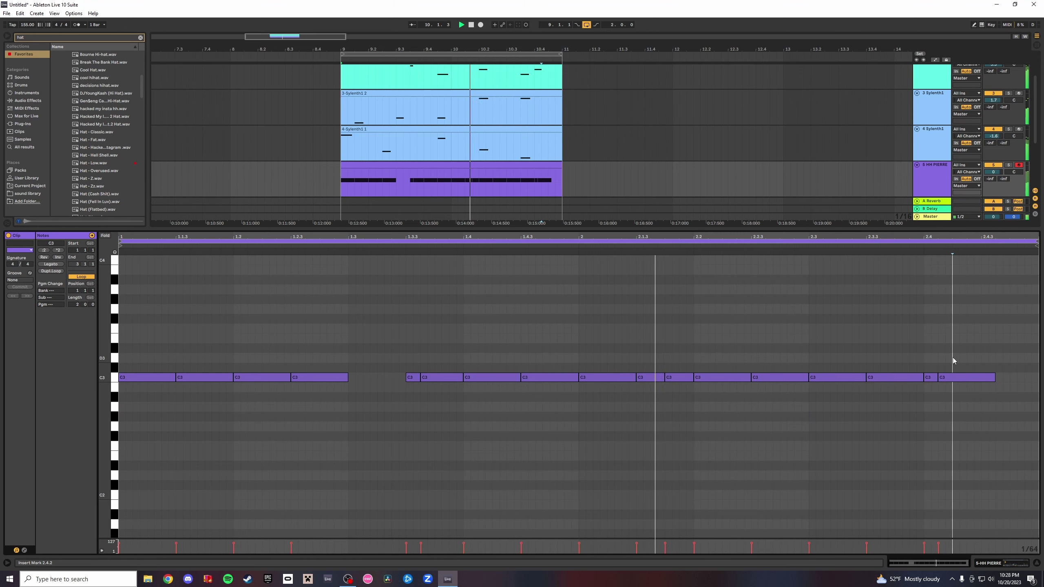
key(ctrl+v)
click(964, 357)
key(ctrl+v)
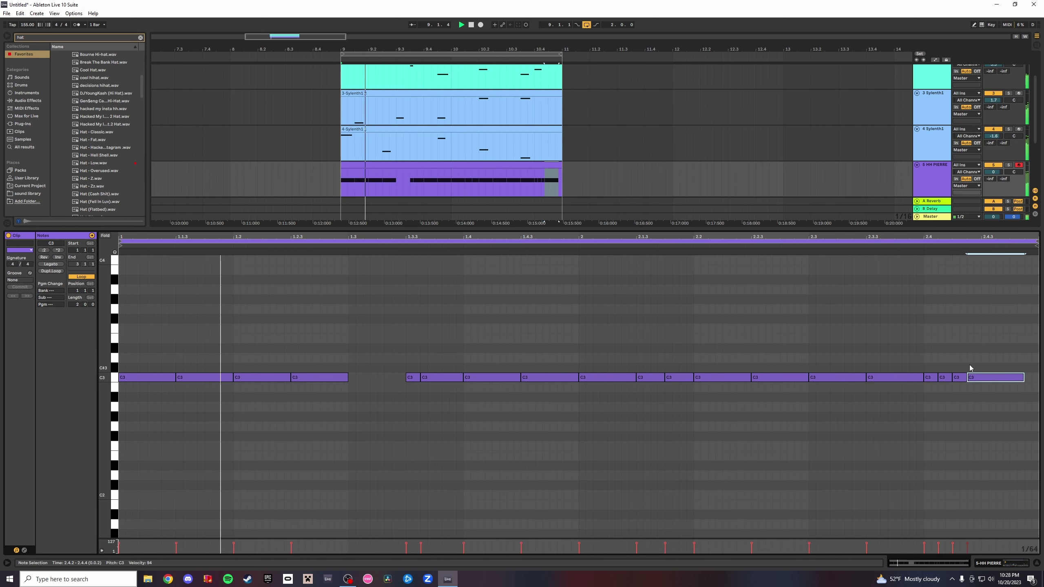
key(ctrl+z)
key(ctrl+z)
key(ctrl+z)
Paste C3 hats at 2.4.2, 2.4.3 and 2.4.4, with the last one ending at the loop's end.
click(953, 363)
key(ctrl+v)
click(980, 363)
key(ctrl+v)
click(1011, 359)
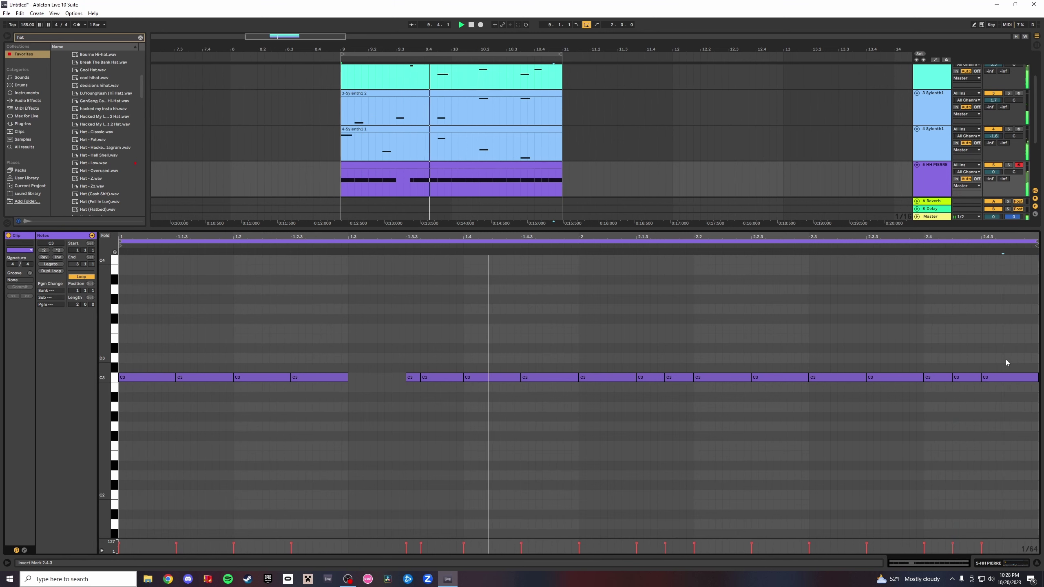
key(ctrl+v)
click(1034, 357)
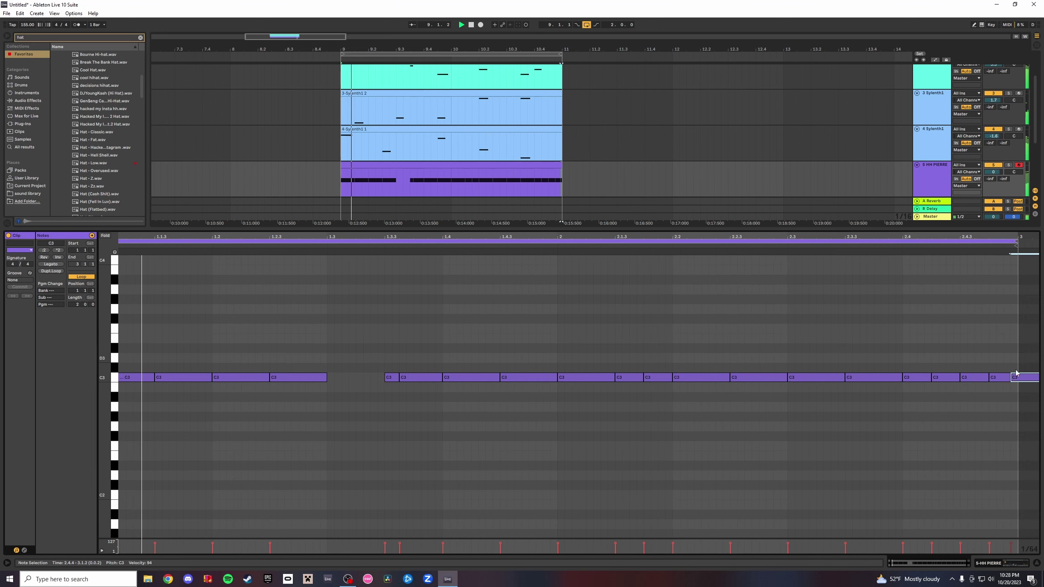
key(ctrl+v)
click(1019, 380)
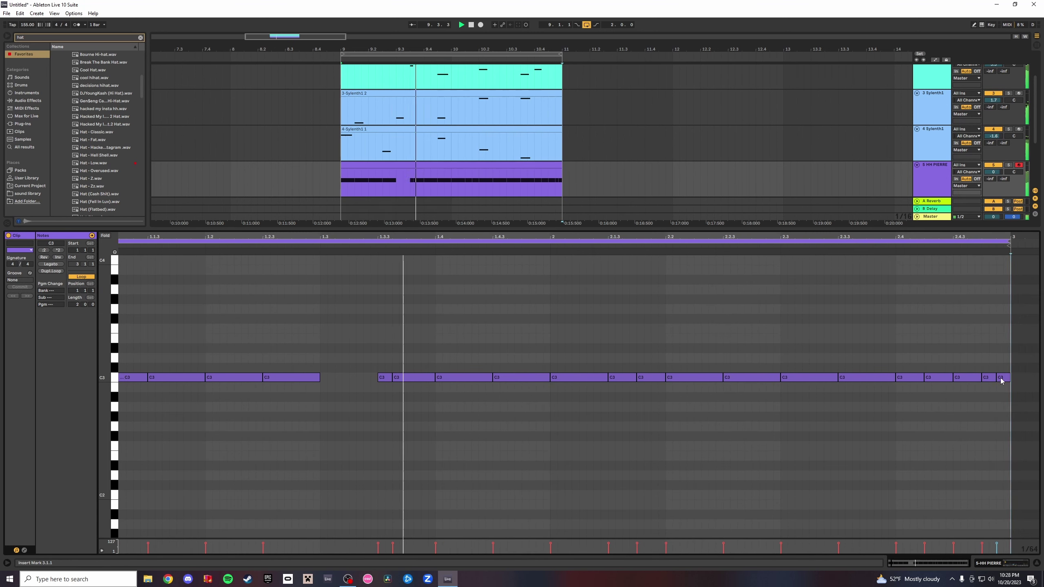
drag(995, 379, 1009, 379)
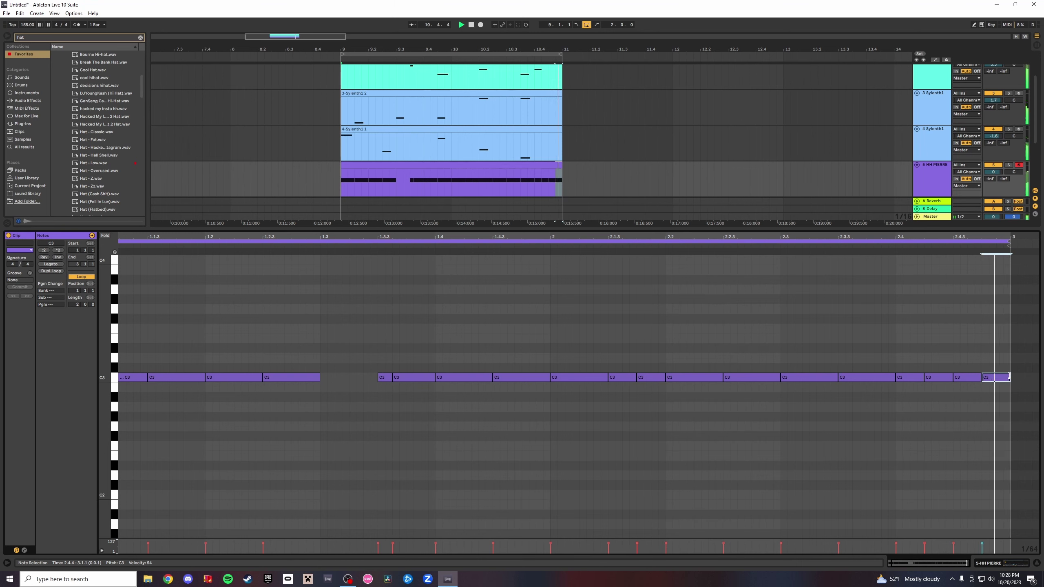
Fill the gap at 1.3 with a C3 hat and add one a 1/32 after 2.2.3, extended to 2.3.
click(318, 341)
key(ctrl+v)
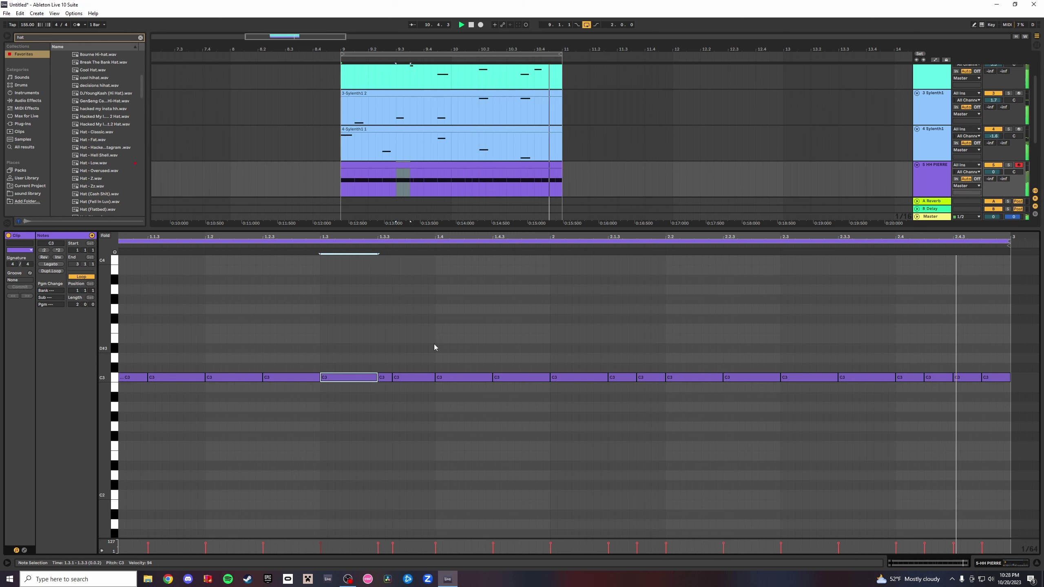
click(387, 377)
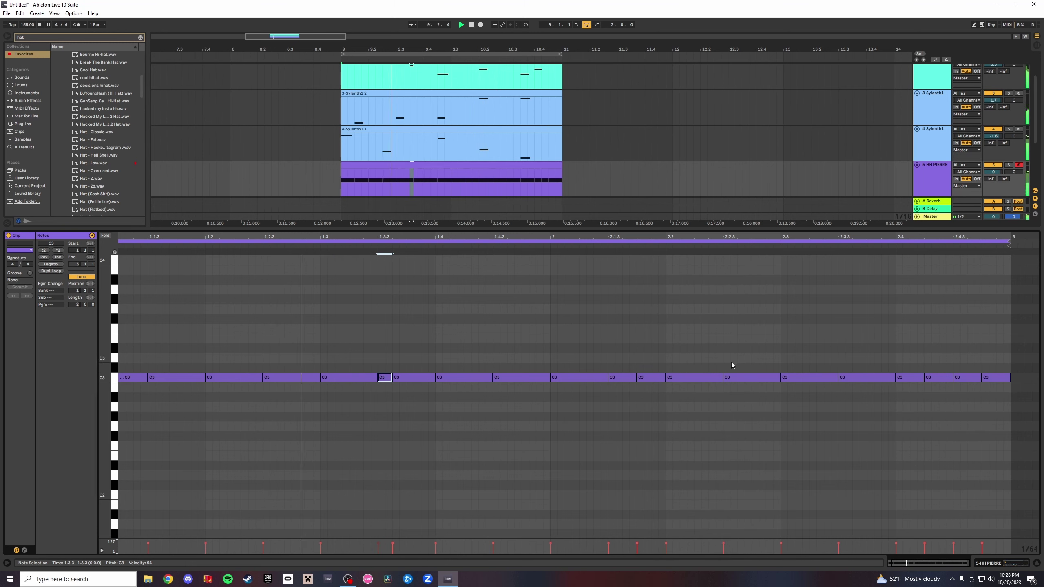
double_click(744, 377)
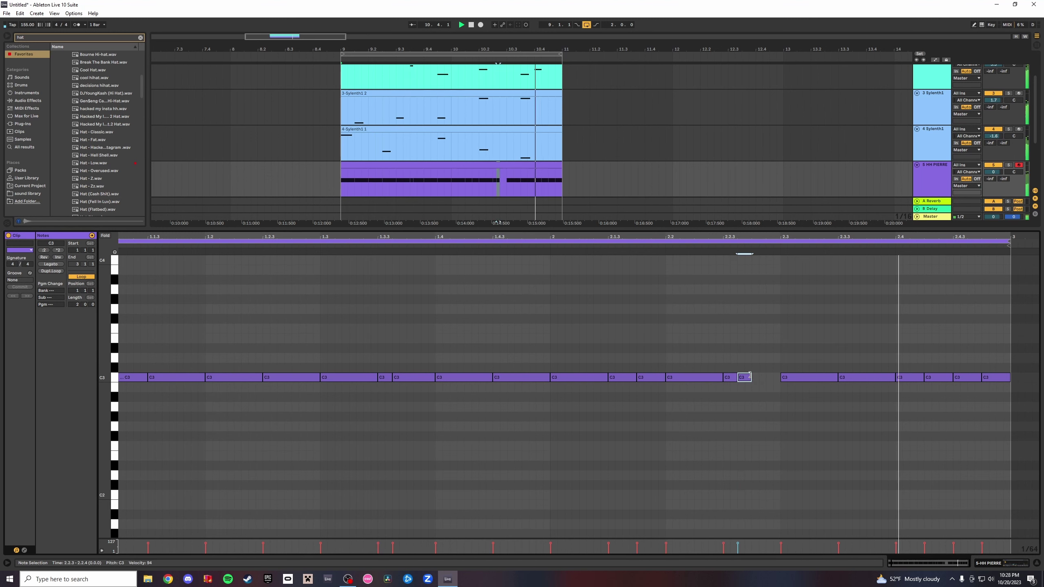
drag(749, 375, 779, 380)
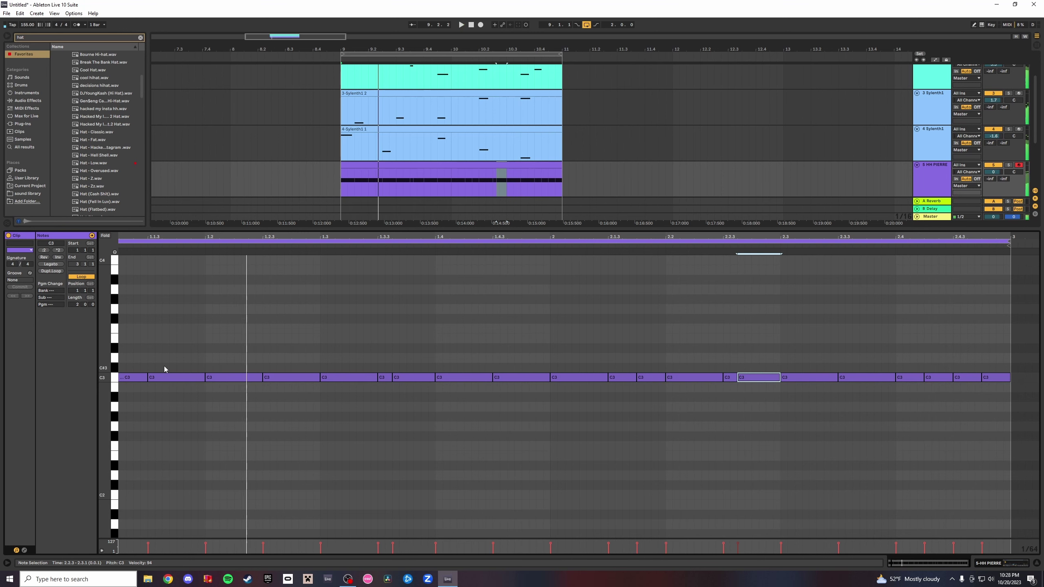
Add short pitched hats: D3 a 1/32 after 1.2, C#3 at 1.2.2, and C#3 a 1/32 after 1.3.
scroll(177, 395, up, 2)
mouse_move(725, 401)
mouse_down()
mouse_move(734, 391)
mouse_move(734, 402)
mouse_up()
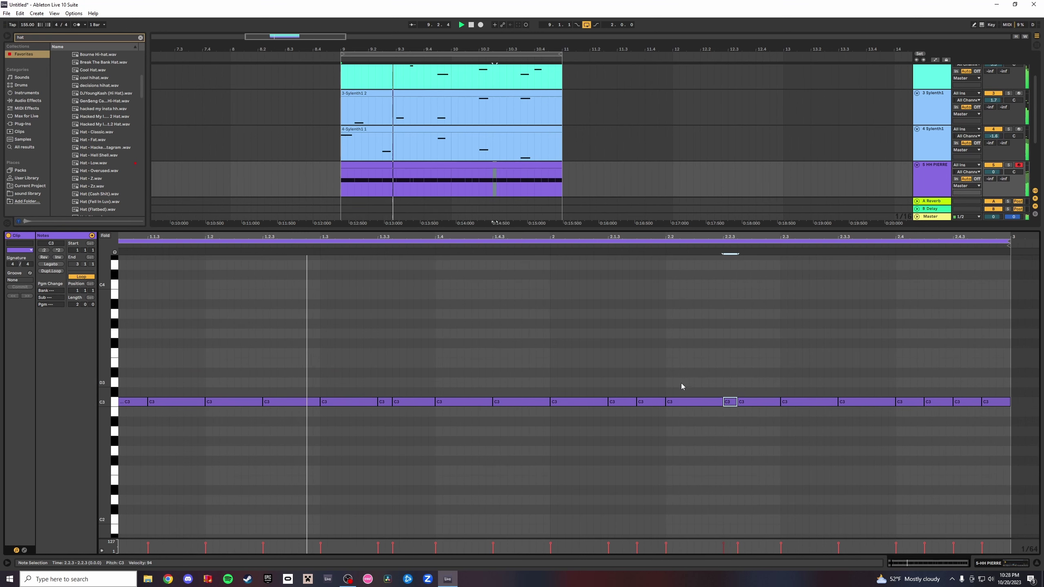
click(161, 365)
key(ctrl+v)
drag(159, 393, 263, 383)
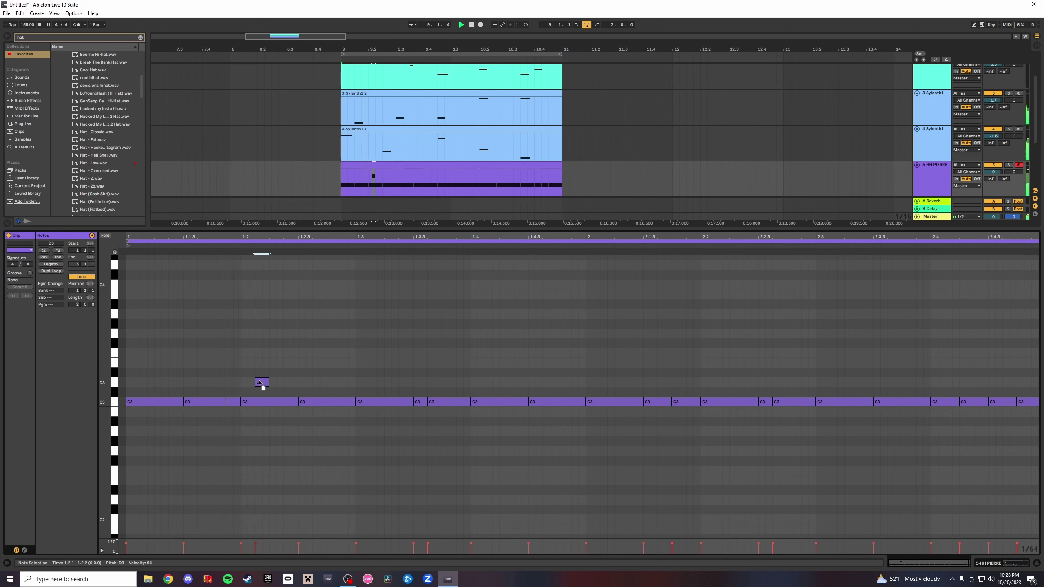
double_click(275, 391)
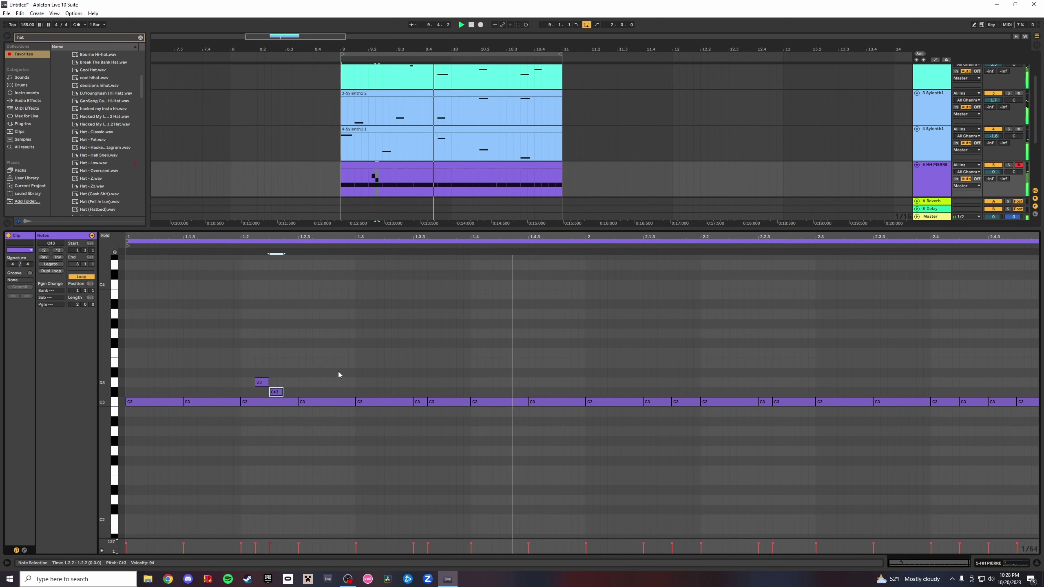
double_click(374, 392)
Add a short C#3 hat just after 1.4.3 and a short D3 directly behind it.
click(391, 379)
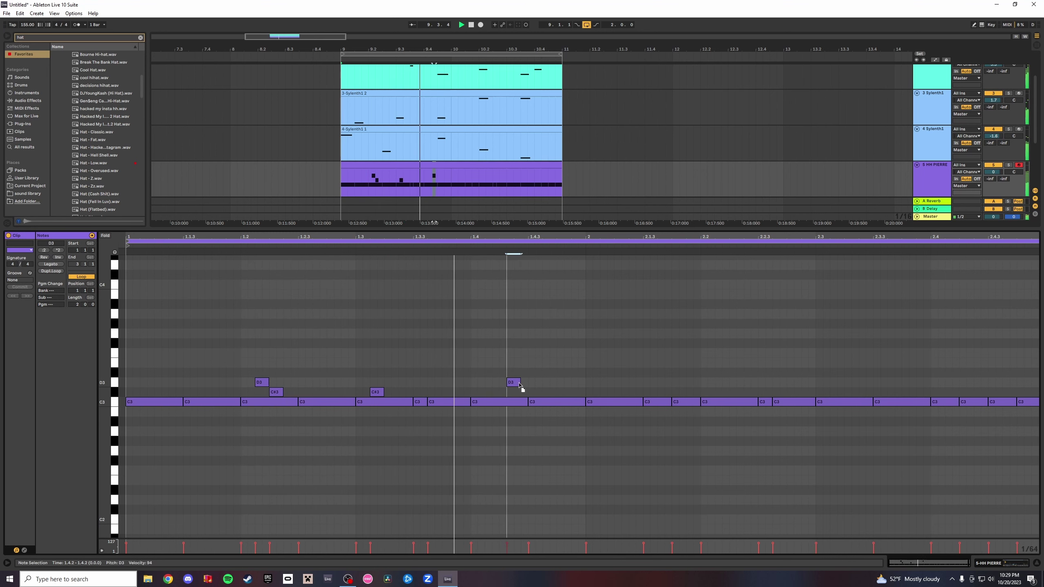
double_click(545, 393)
mouse_move(545, 392)
mouse_down()
mouse_move(557, 369)
mouse_move(562, 390)
mouse_move(542, 392)
mouse_up()
double_click(577, 392)
key(space)
click(589, 373)
double_click(603, 392)
double_click(557, 375)
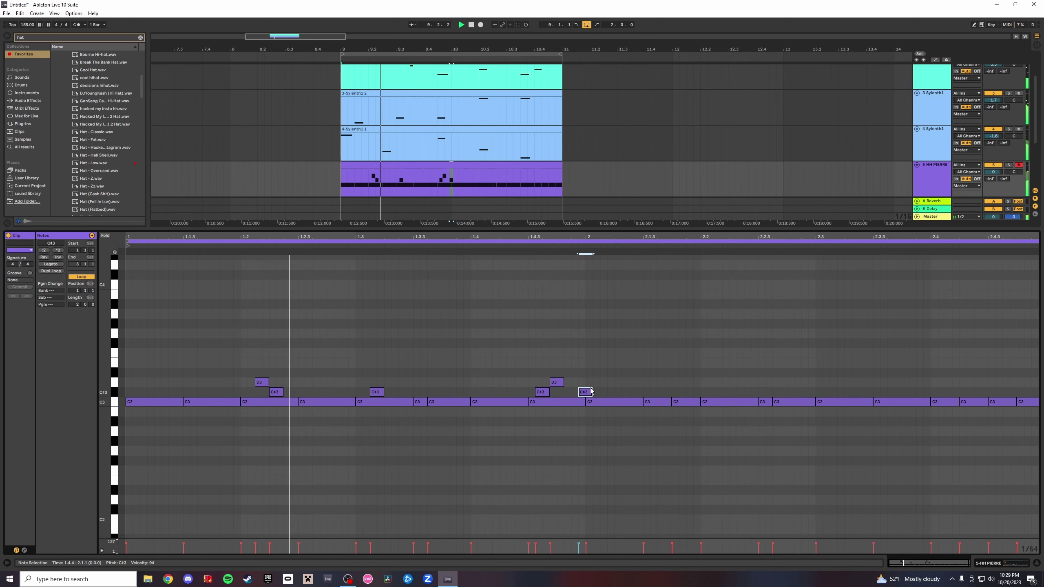
Try a short B2 hat at 1.4.4 and remove it.
double_click(571, 422)
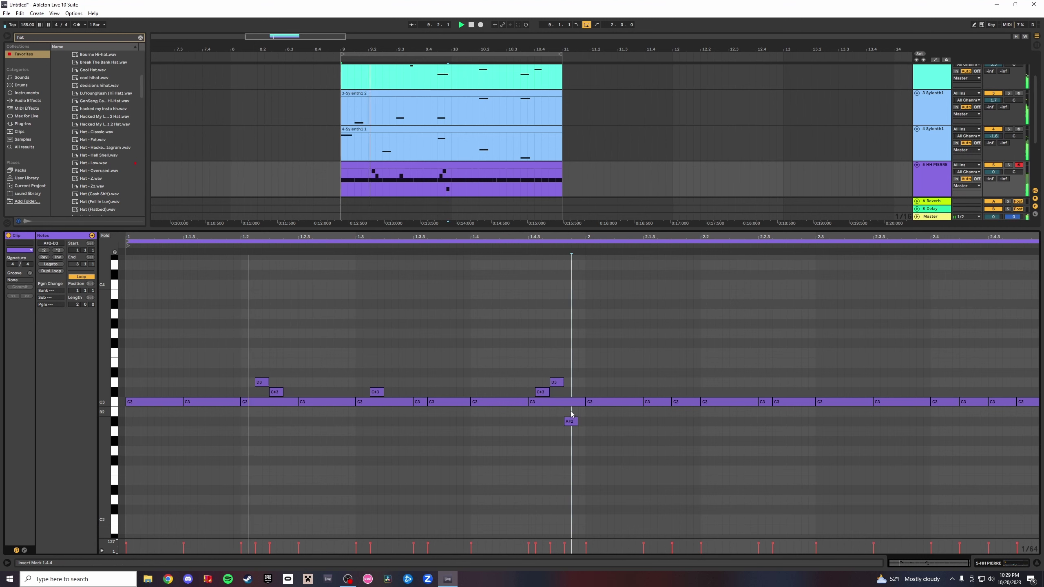
drag(571, 420, 572, 413)
key(Left)
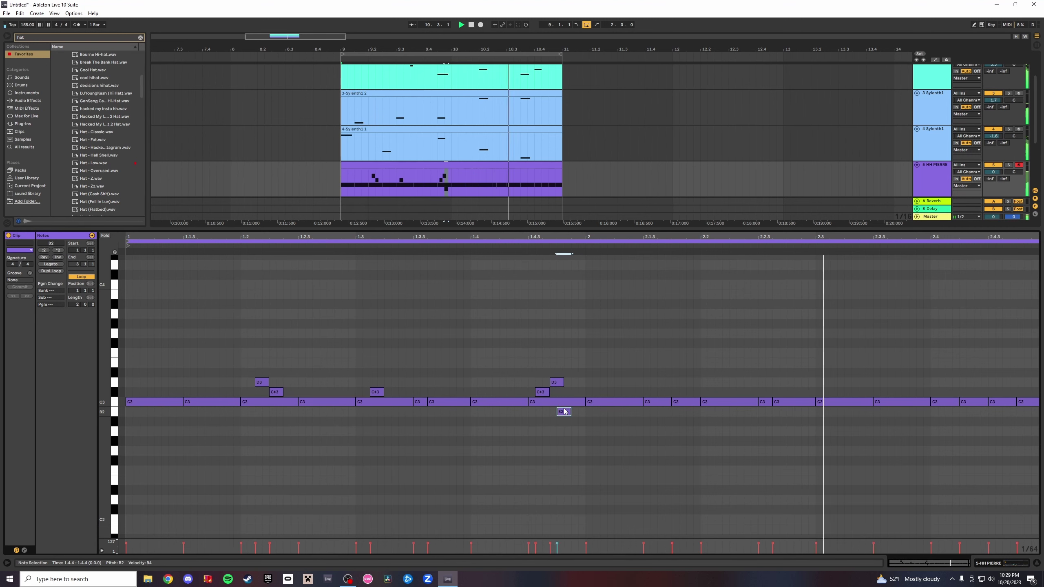
double_click(564, 411)
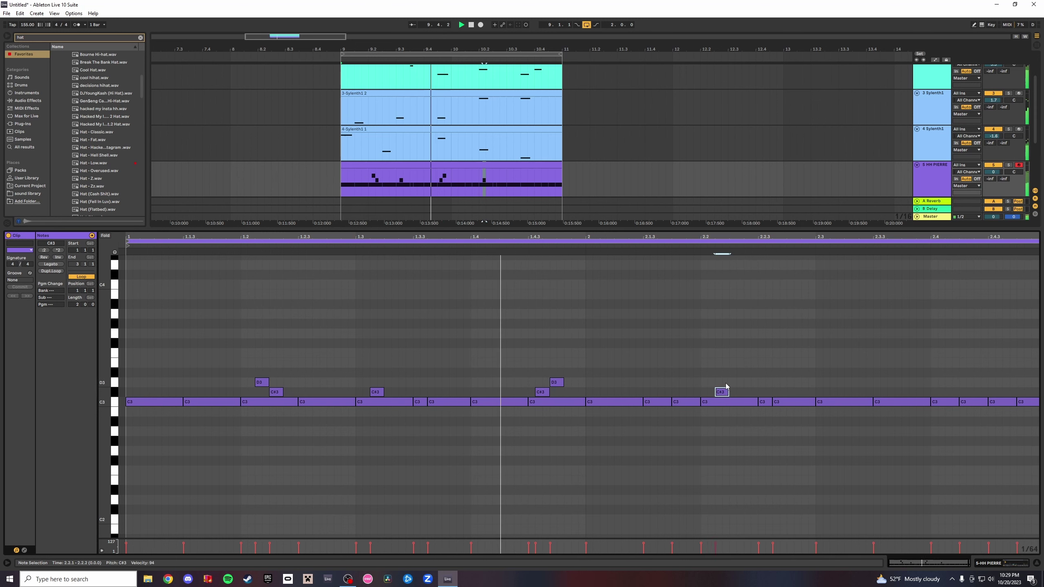
Add a short B2 a 1/32 after 2.2.3 and a C#3 at 2.2.4, and lower the D3 after 1.4.3 to C#3.
double_click(781, 423)
drag(780, 426, 796, 394)
double_click(786, 393)
double_click(786, 394)
double_click(792, 393)
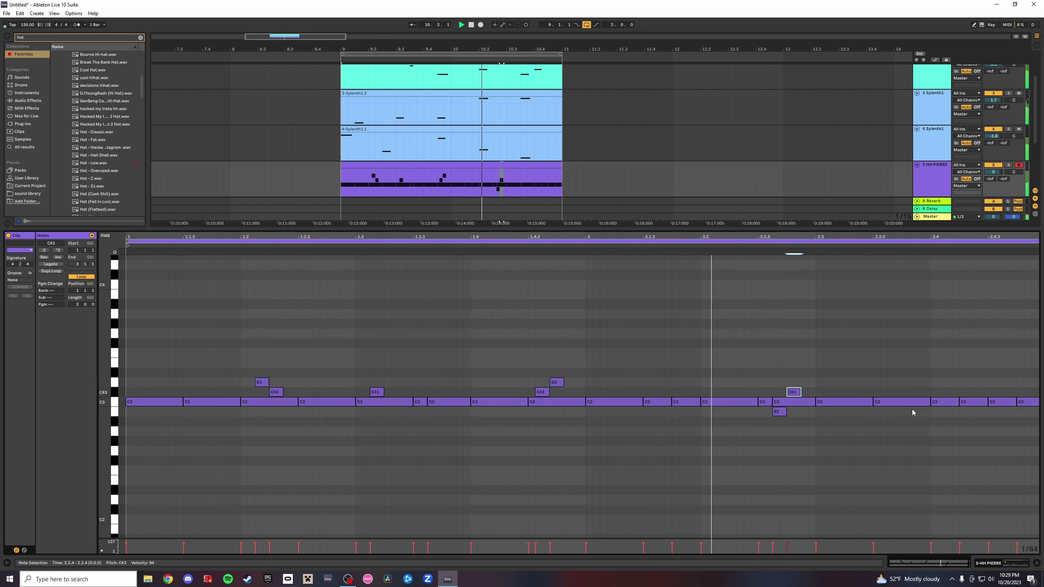
drag(558, 386, 558, 420)
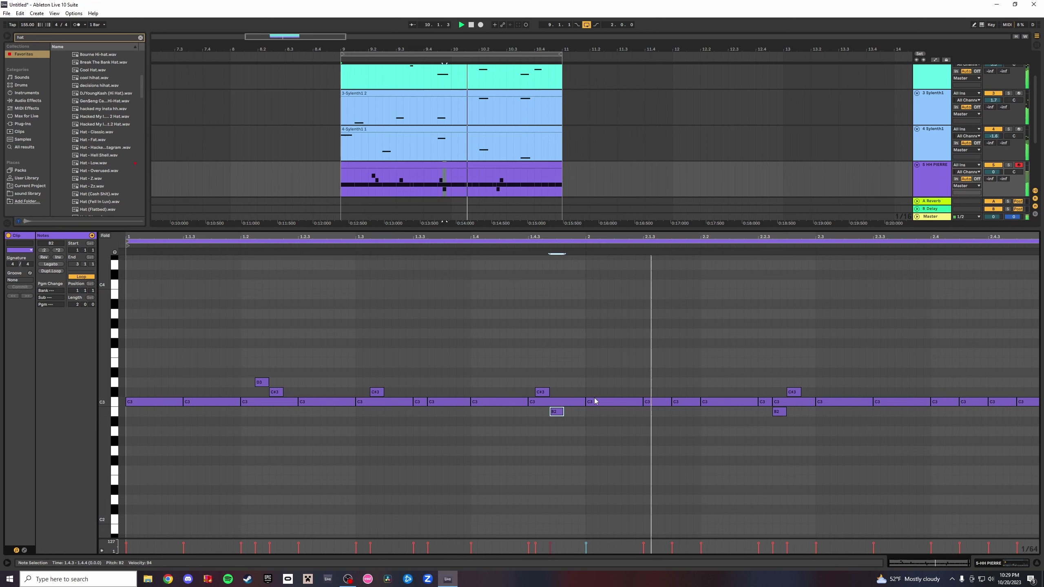
mouse_move(557, 413)
mouse_down()
mouse_move(564, 377)
mouse_move(559, 397)
mouse_up()
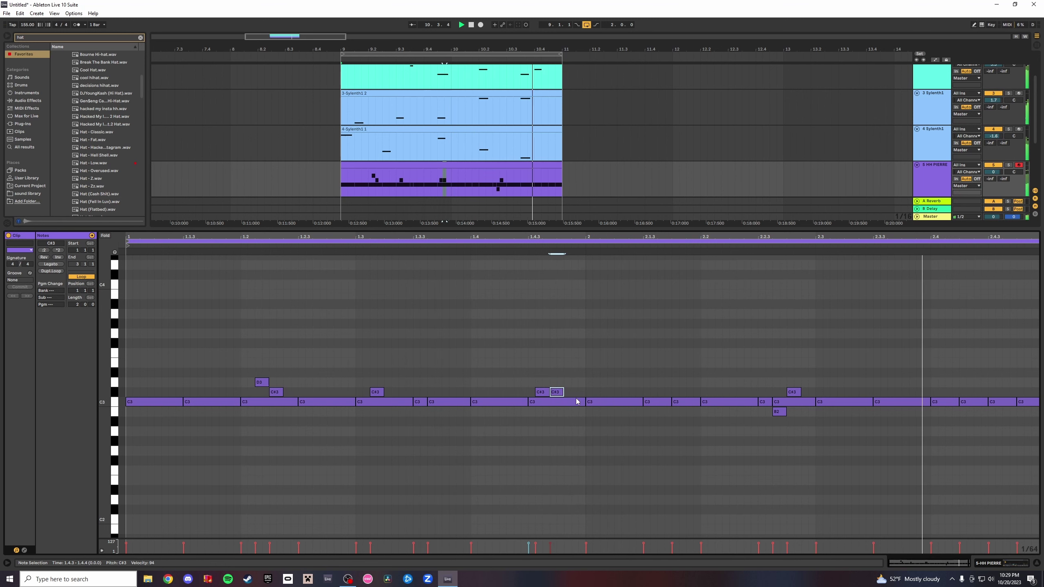
Add a short C#3 hat at 2.4.3 and a short B2 hat a 1/32 behind it.
double_click(999, 393)
double_click(1014, 394)
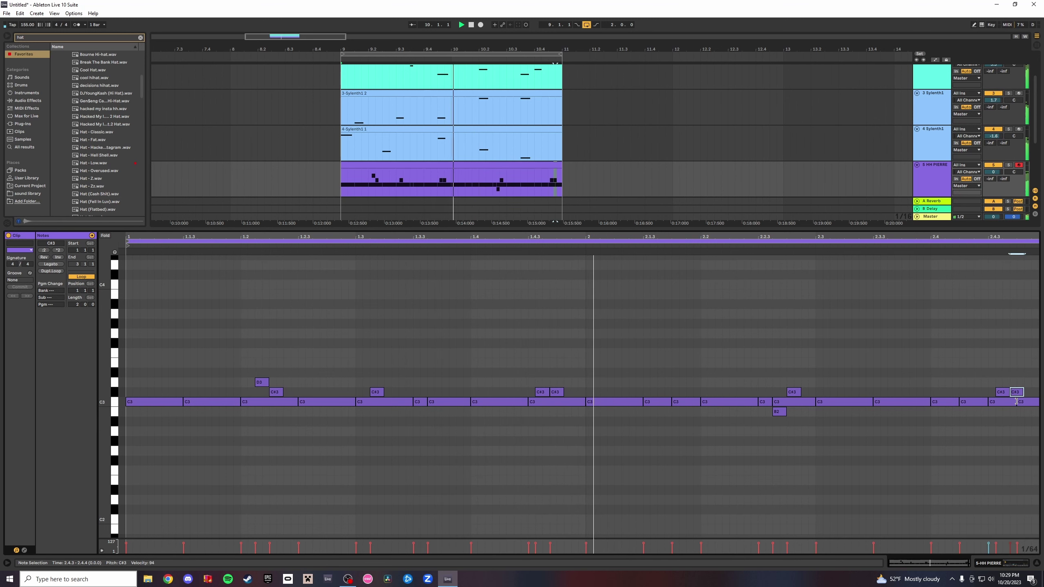
double_click(1028, 393)
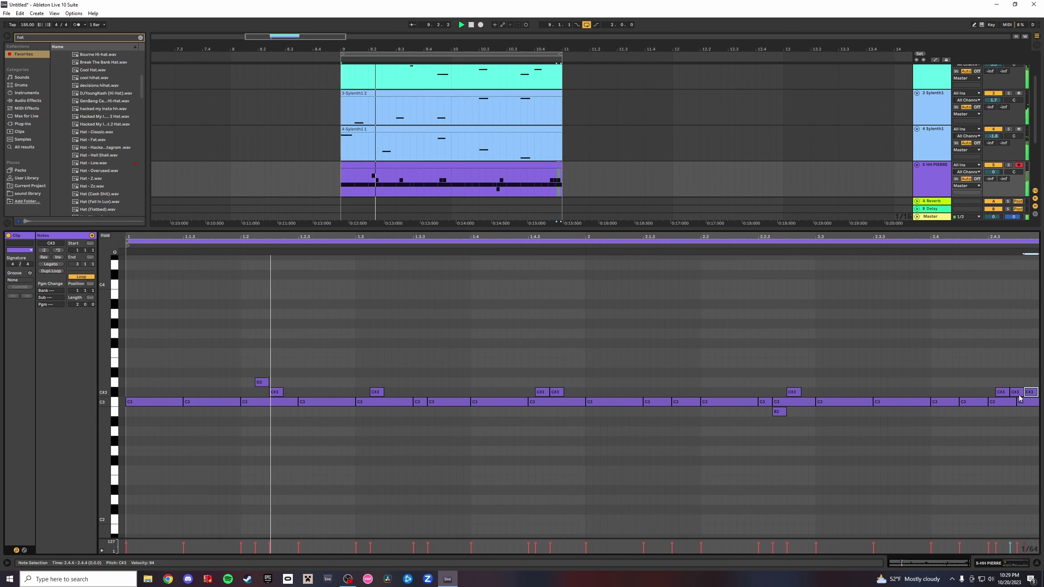
mouse_move(1030, 393)
mouse_down()
mouse_move(1009, 393)
mouse_move(1018, 394)
mouse_up()
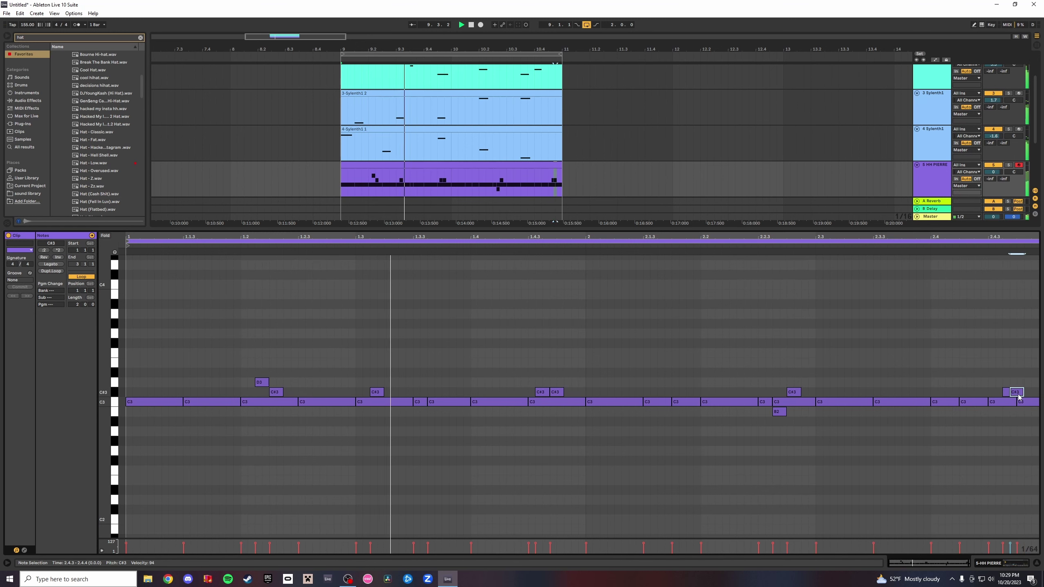
drag(1019, 395, 1025, 419)
click(1025, 423)
double_click(1029, 392)
double_click(1029, 393)
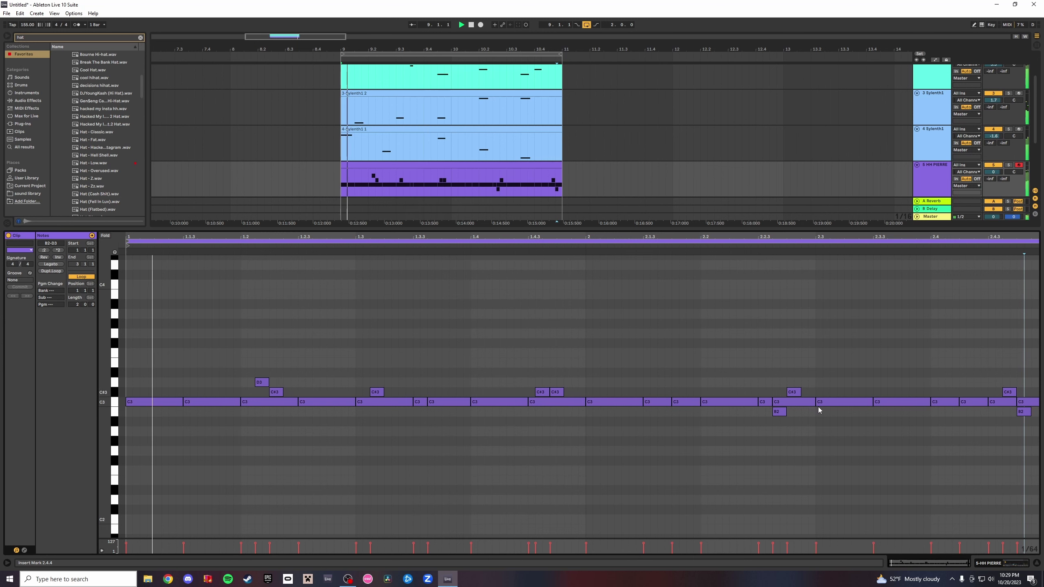
drag(1027, 419, 994, 394)
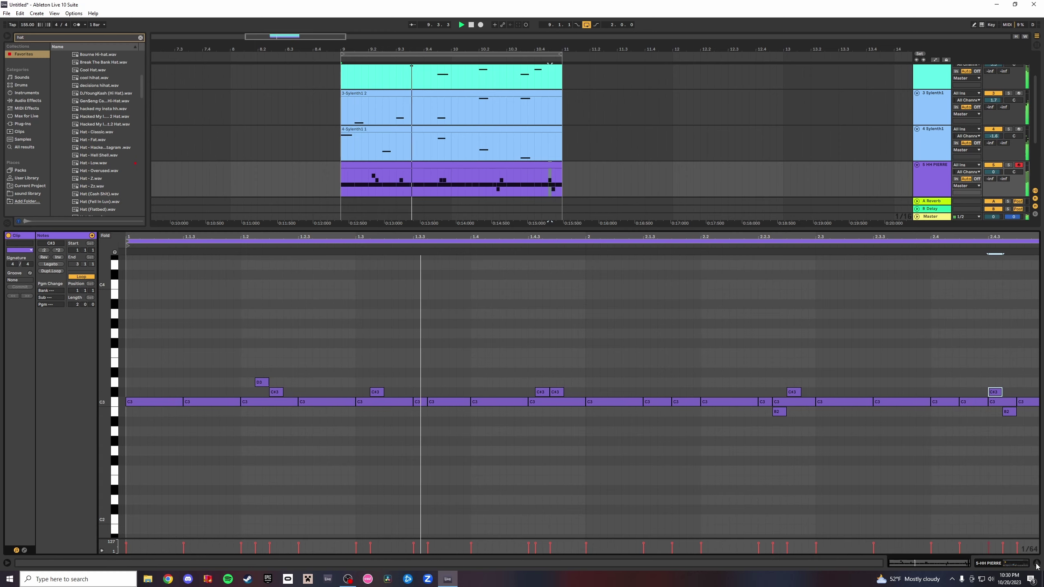
Load EQ Eight on the HH PIERRE track and lower its four bands, cutting the low band hardest at about 86 Hz.
key(ctrl+alt+l)
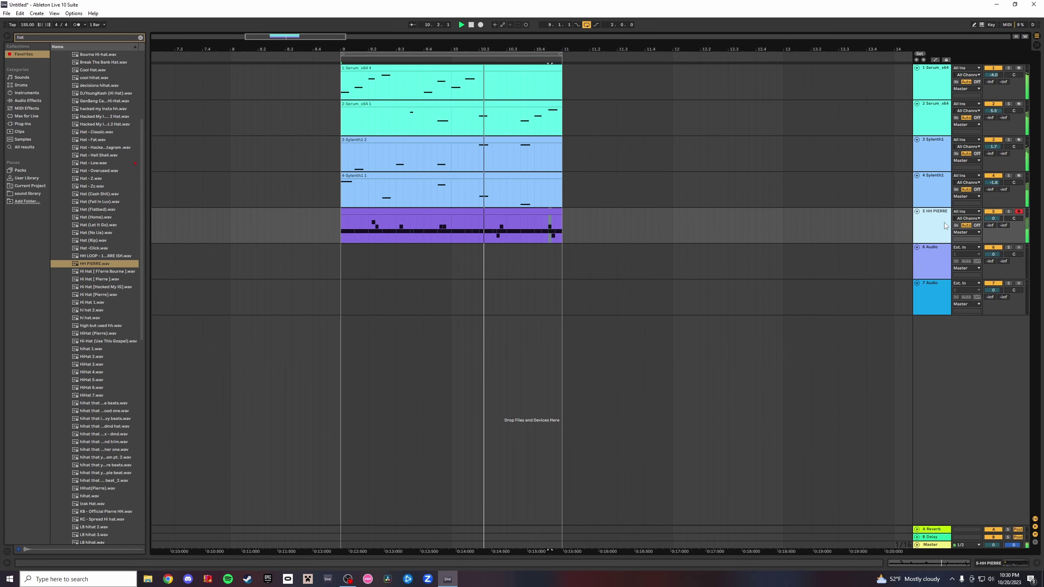
click(140, 37)
double_click(68, 93)
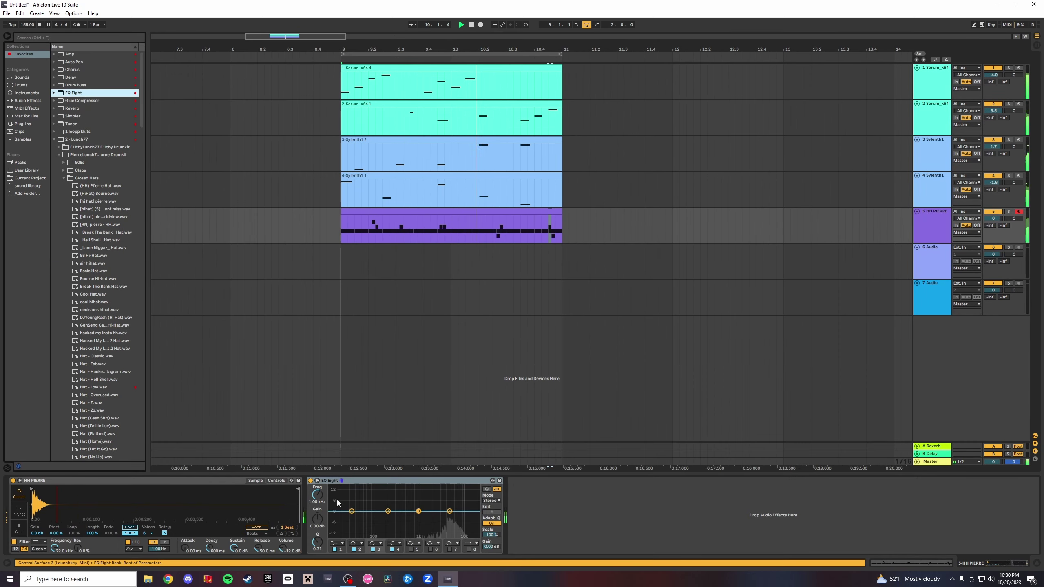
drag(453, 526, 372, 534)
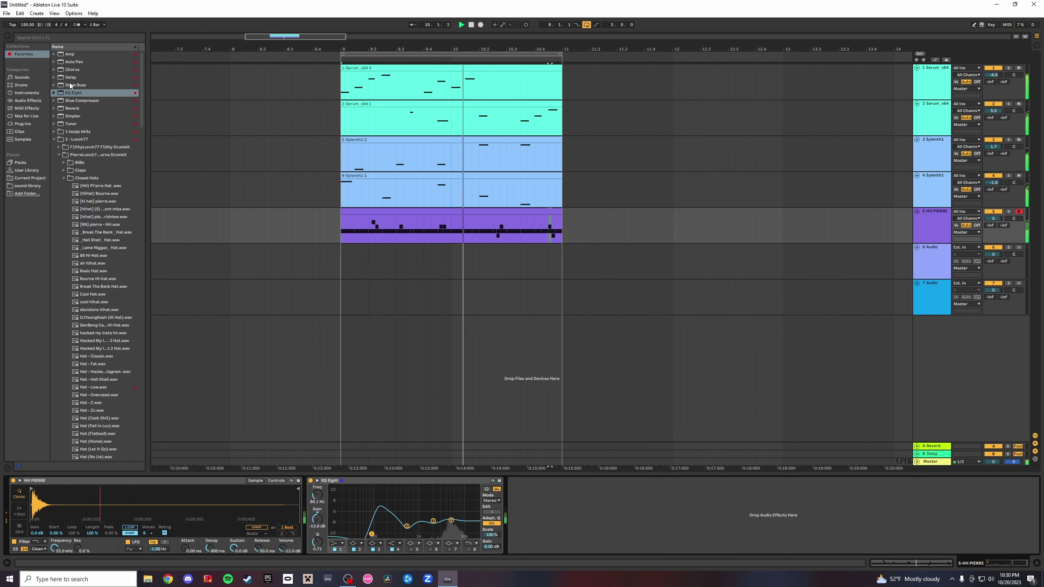
Search the browser for "kick" and audition samples from the results and the Pierre Bourne drum kit's Kicks folder.
click(77, 38)
text(kick)
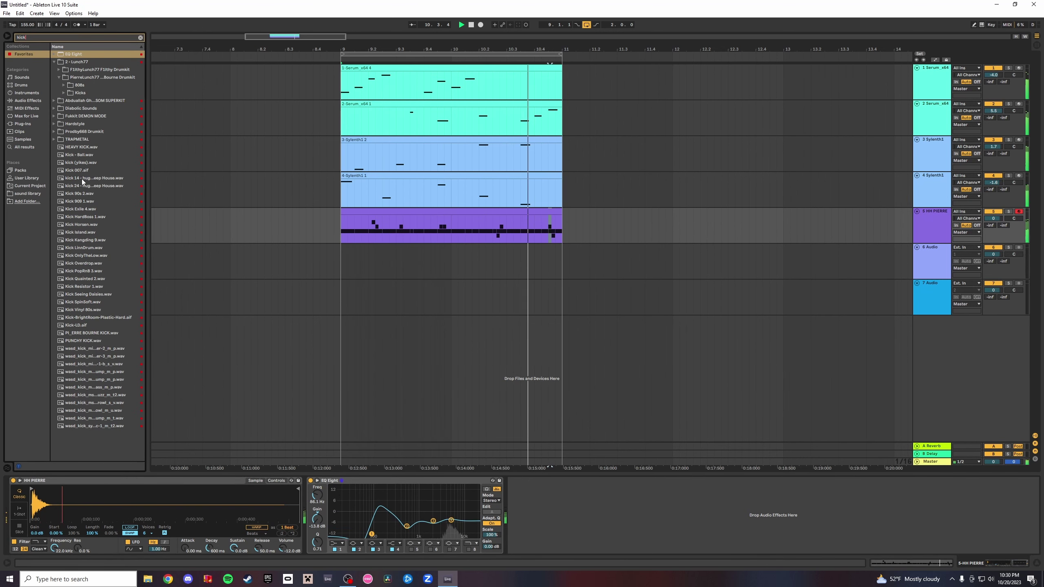
click(89, 209)
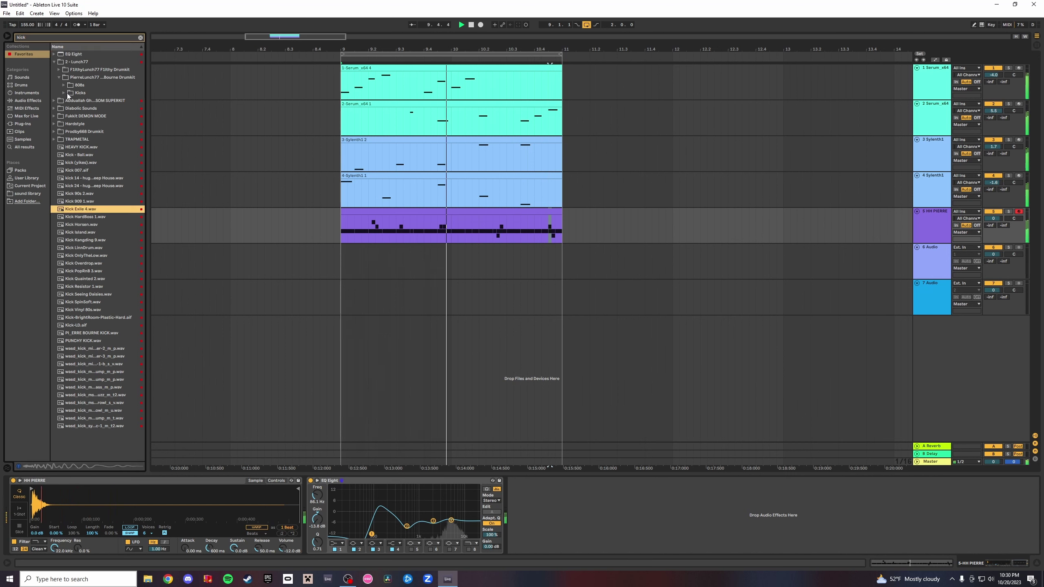
click(66, 93)
click(99, 209)
scroll(85, 189, down, 1)
click(83, 186)
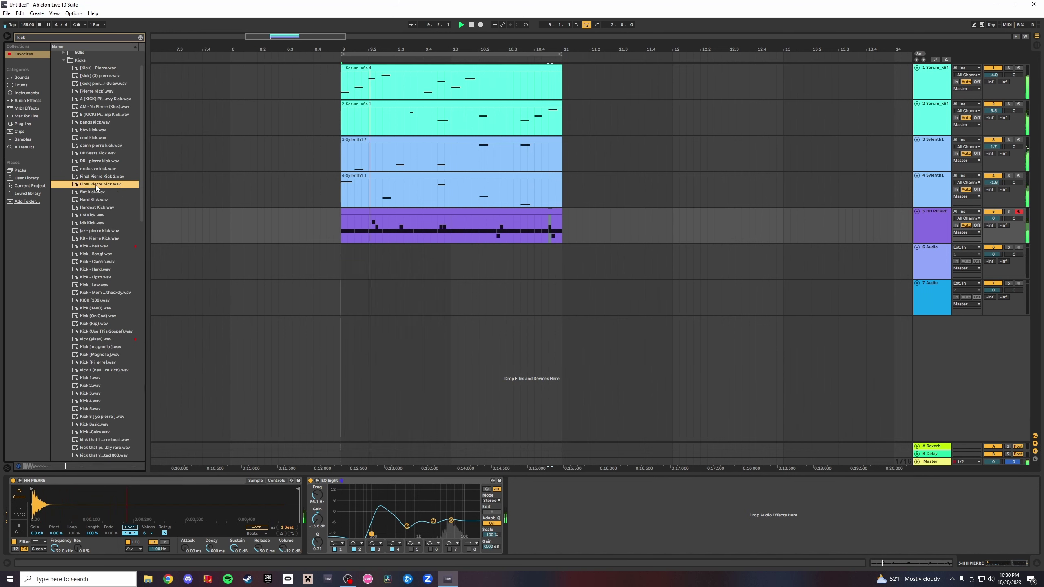
click(106, 238)
scroll(110, 288, down, 3)
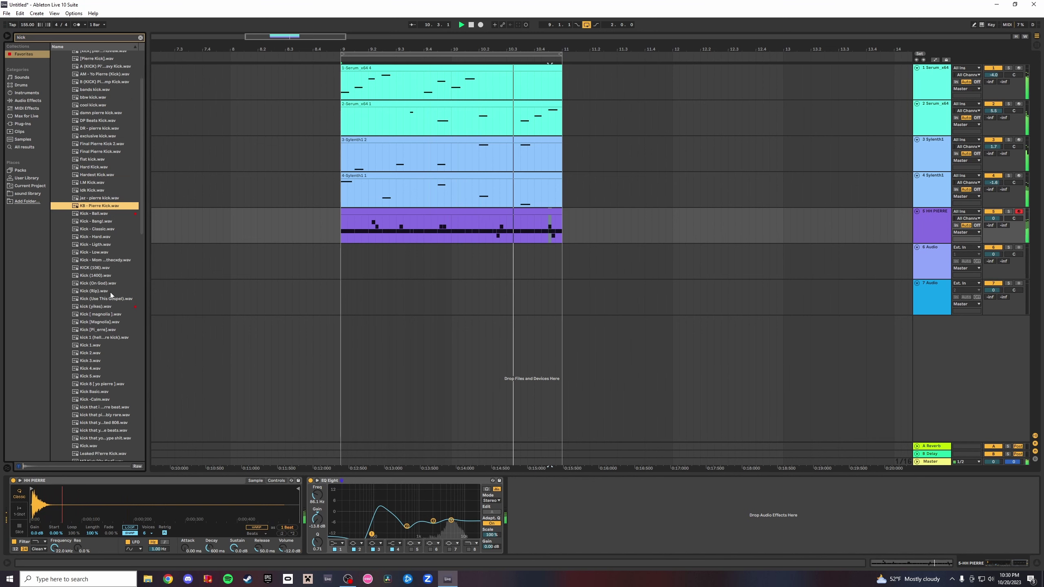
click(115, 328)
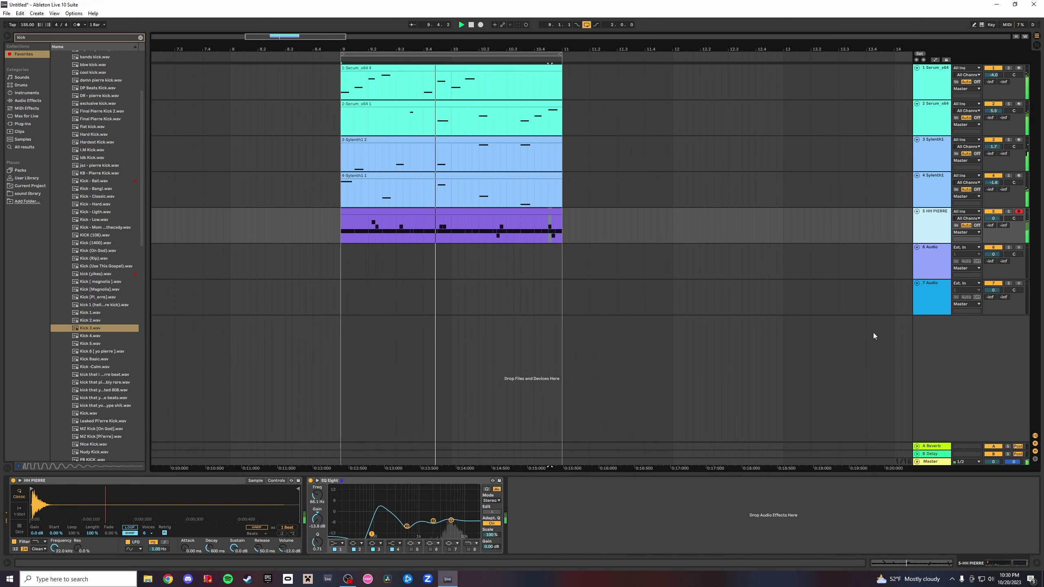
click(101, 397)
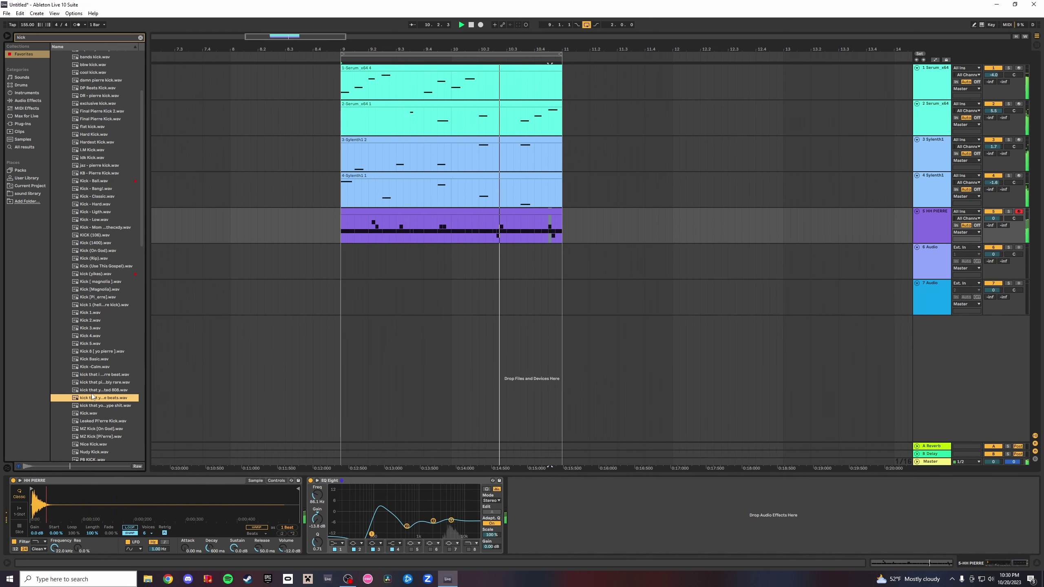
Try the selected 808 kick sample on track 6 near the loop start, shift it to 9.1.2, and undo the placement.
click(89, 391)
drag(88, 391, 346, 246)
key(Right)
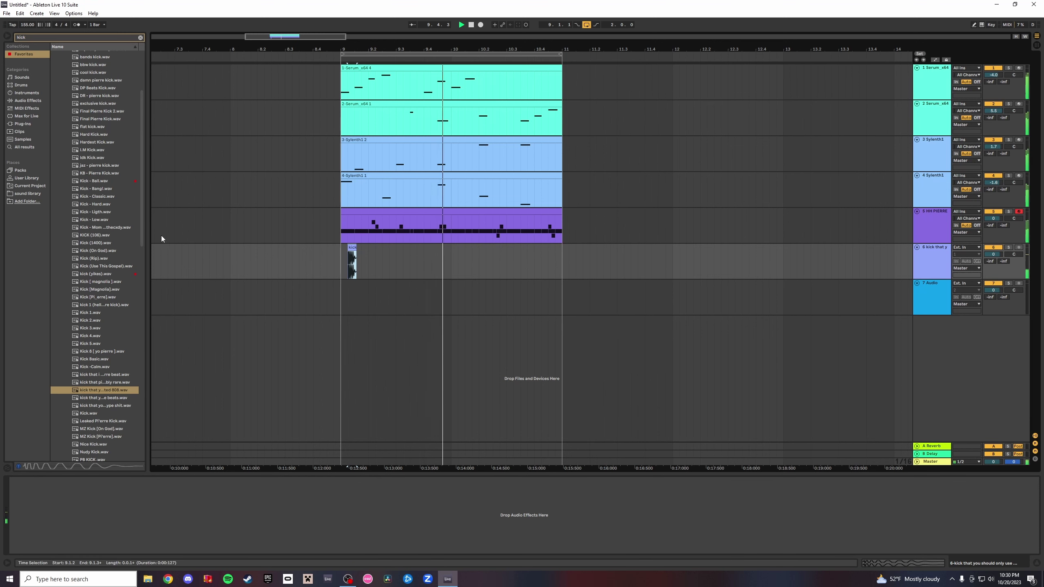
key(ctrl+z)
key(ctrl+z)
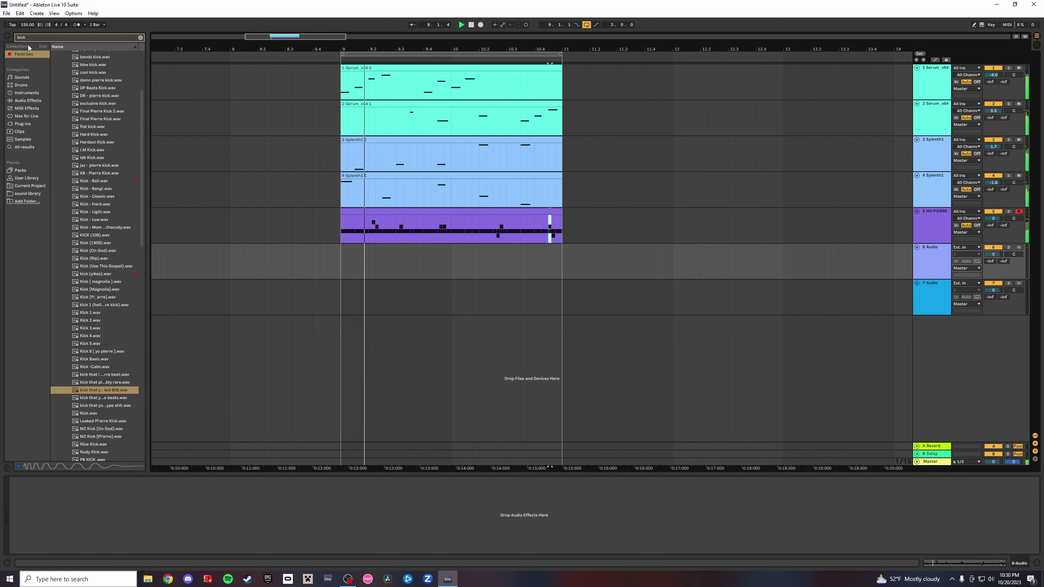
Search the browser for "Clap" and audition the Infinity House Clap samples.
click(49, 37)
text(Clap)
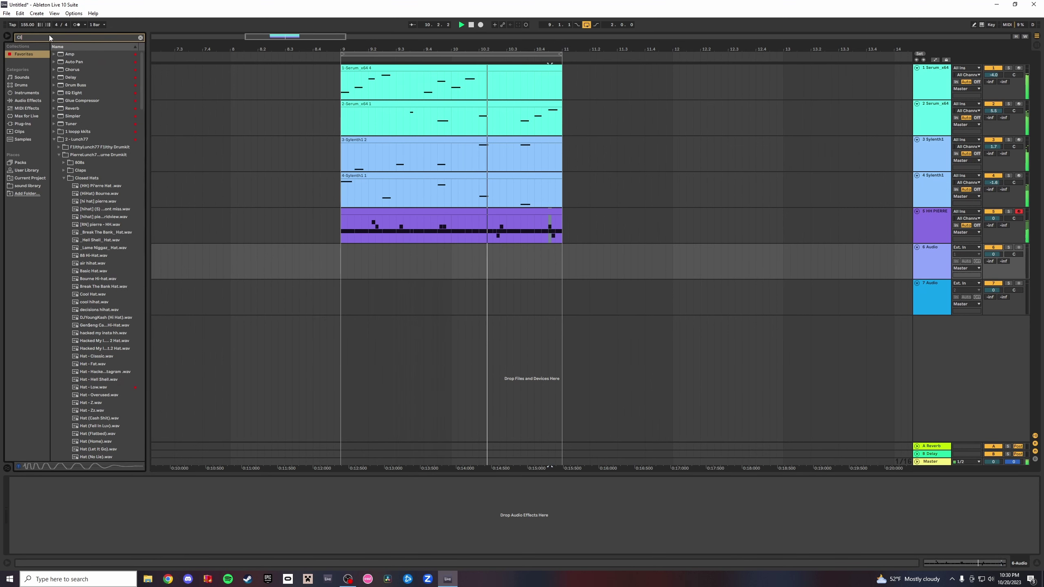
click(117, 179)
key(Down)
key(Down)
key(Down)
key(Down)
key(Down)
key(Down)
key(Down)
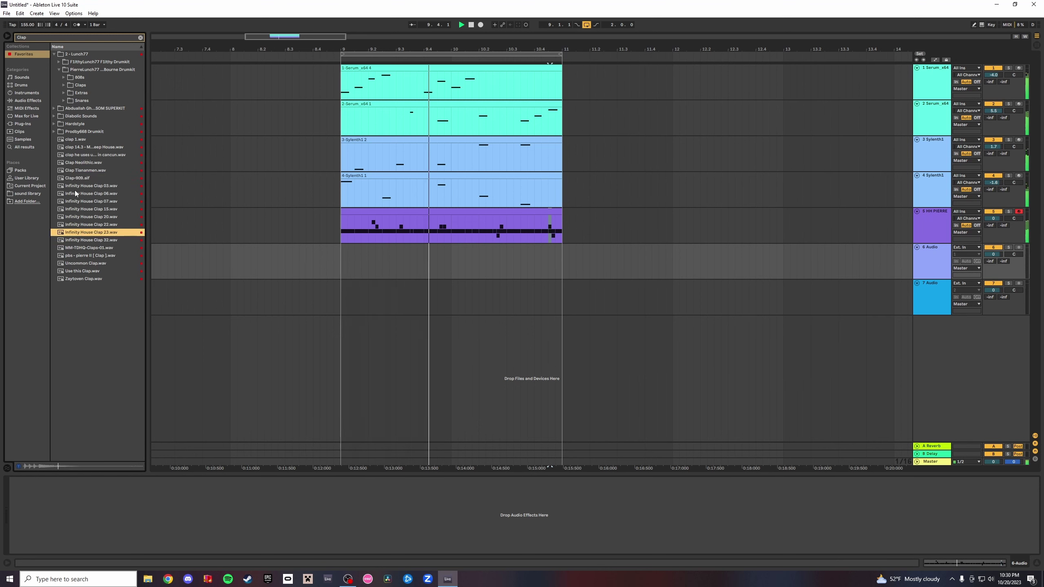
Expand the drum kit's Claps folder and audition its samples, including Clap - Dirty.wav and the Clap [Piérre].wav variants.
click(63, 85)
click(126, 201)
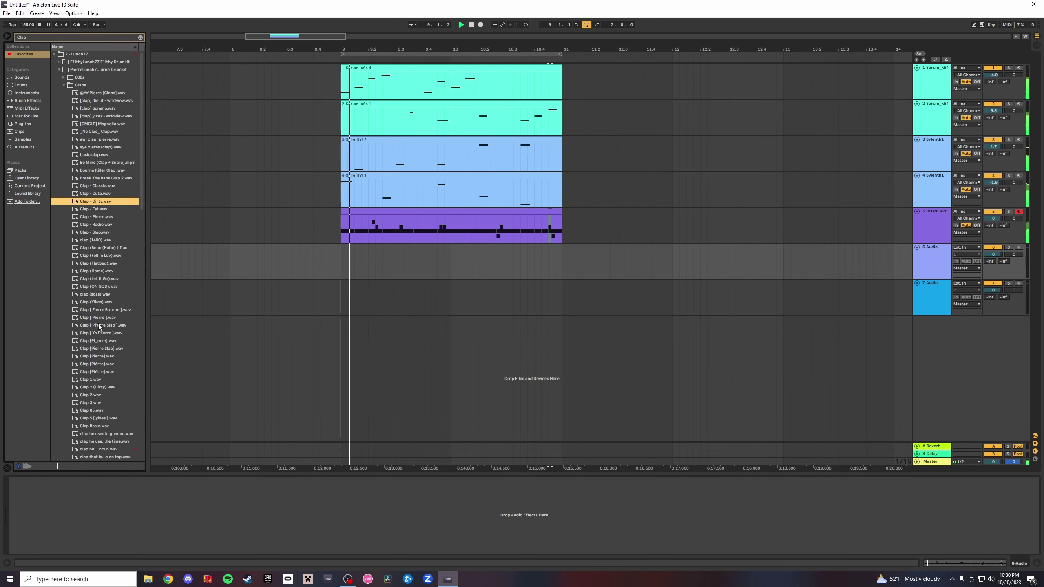
click(113, 271)
scroll(117, 310, down, 2)
click(131, 338)
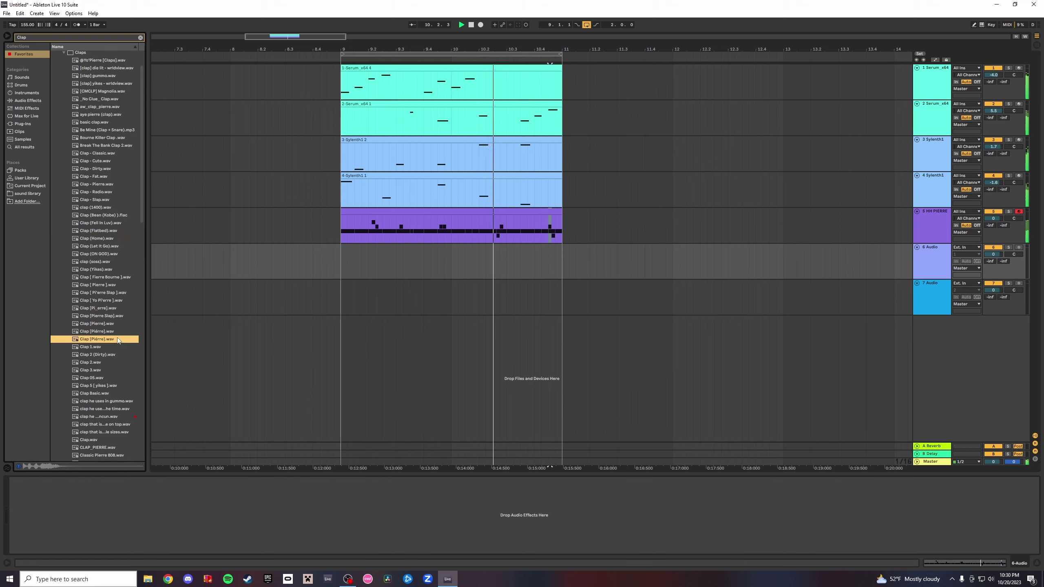
scroll(123, 334, down, 2)
scroll(96, 354, down, 2)
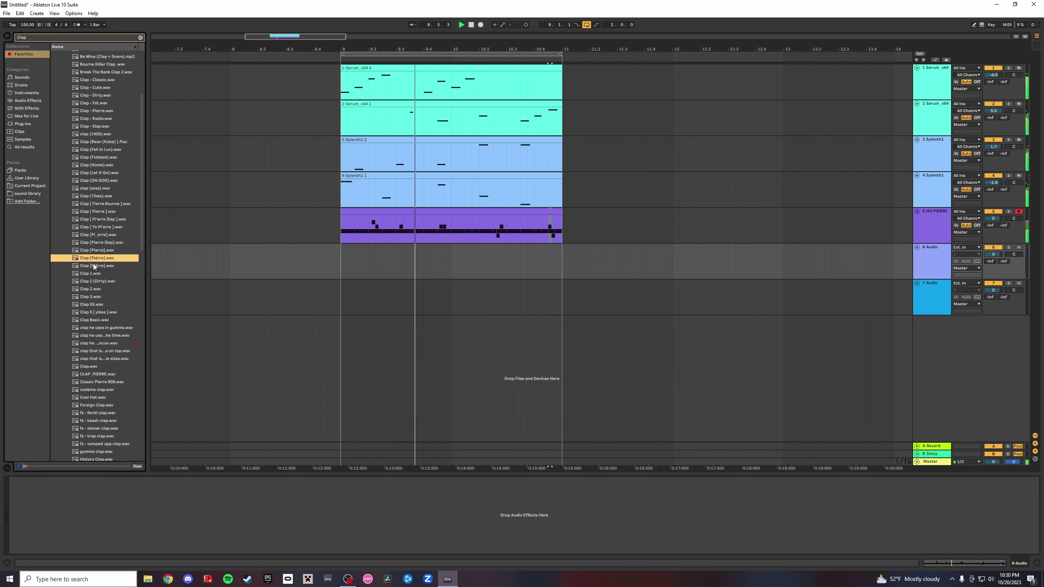
Try the last Clap [Piérre].wav variant on track 6 at 9.2.1, undo it, and audition Clap 1.wav.
drag(93, 265, 370, 265)
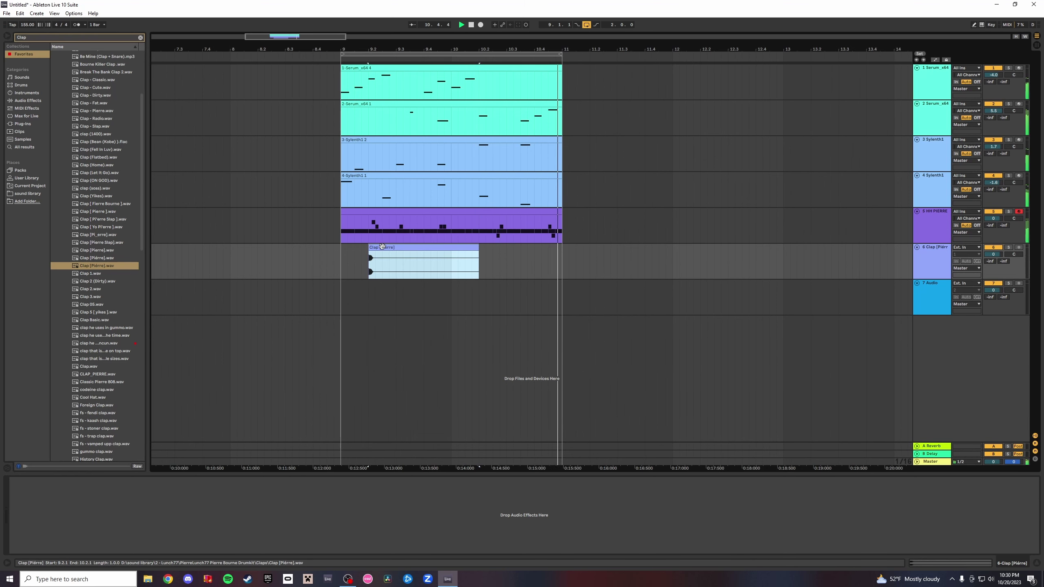
key(ctrl+z)
click(94, 274)
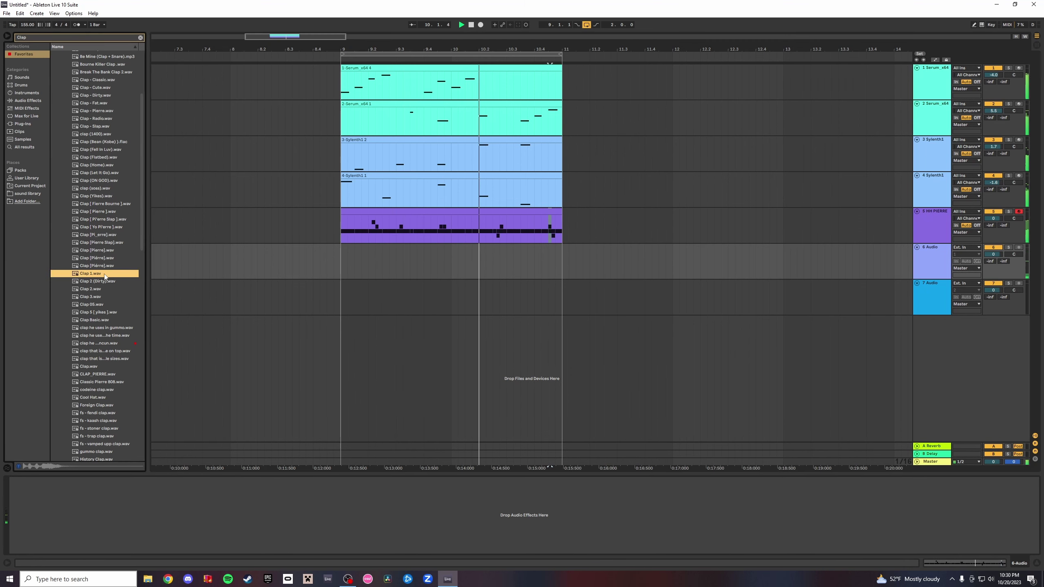
Place the other Clap [Piérre].wav on track 6 at 9.3 and 10.3, and delete the part past bar 11.
click(92, 259)
drag(90, 259, 634, 253)
key(Delete)
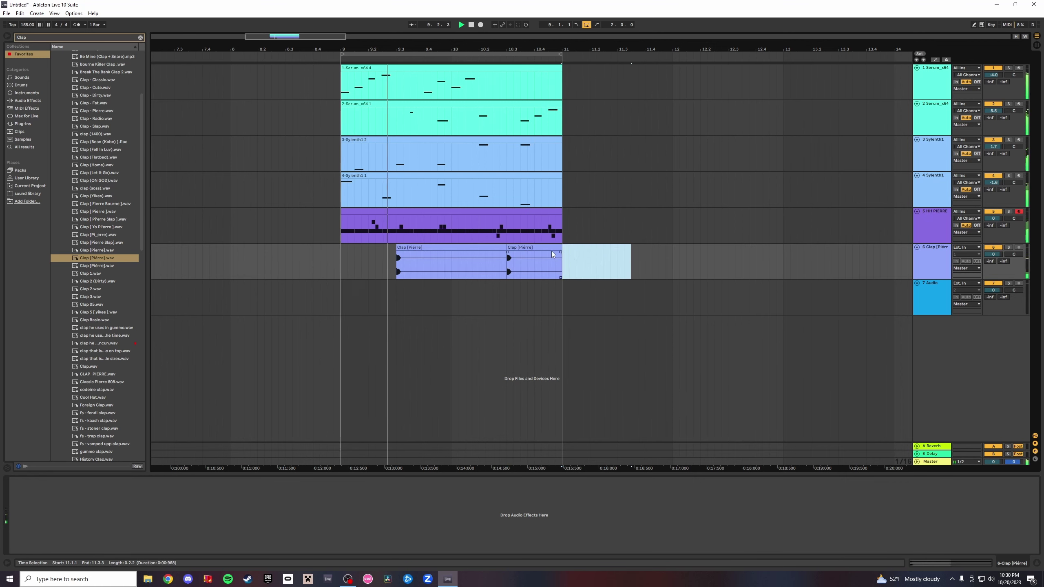
Consolidate the claps on track 6 into one two-bar clip spanning bars 9 to 11.
click(550, 249)
shift+click(344, 251)
right_click(344, 251)
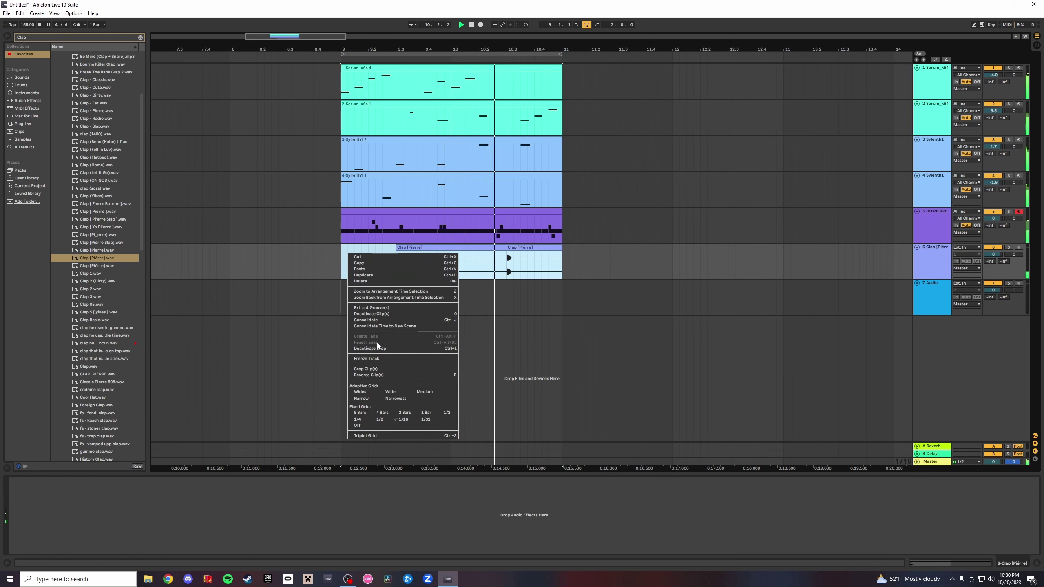
click(373, 321)
key(space)
Search the browser for "snare" and audition pierre clap+snare.wav and samples from the drum kit's Snares folder.
key(ctrl+f)
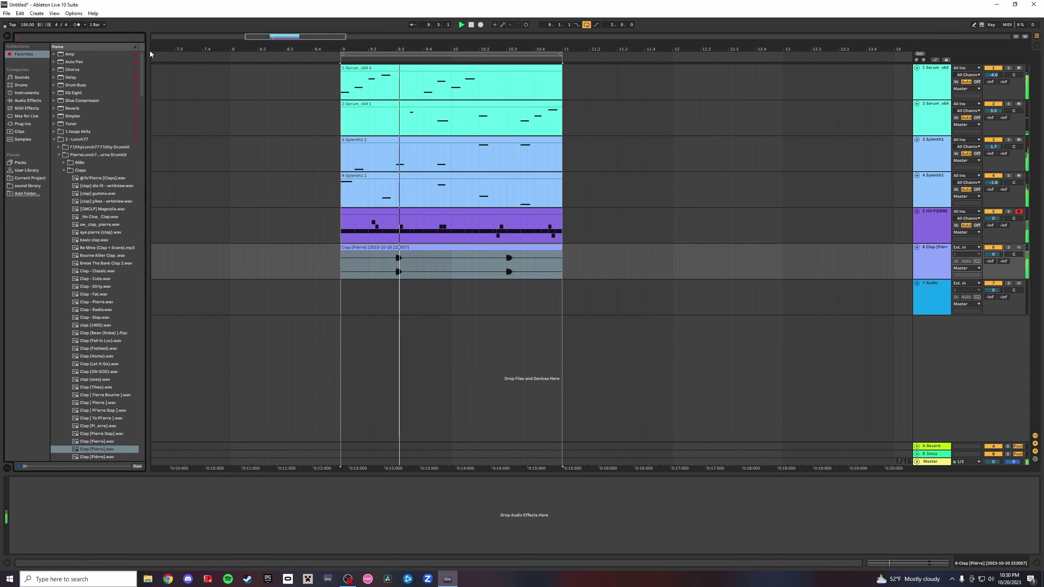
text(snare)
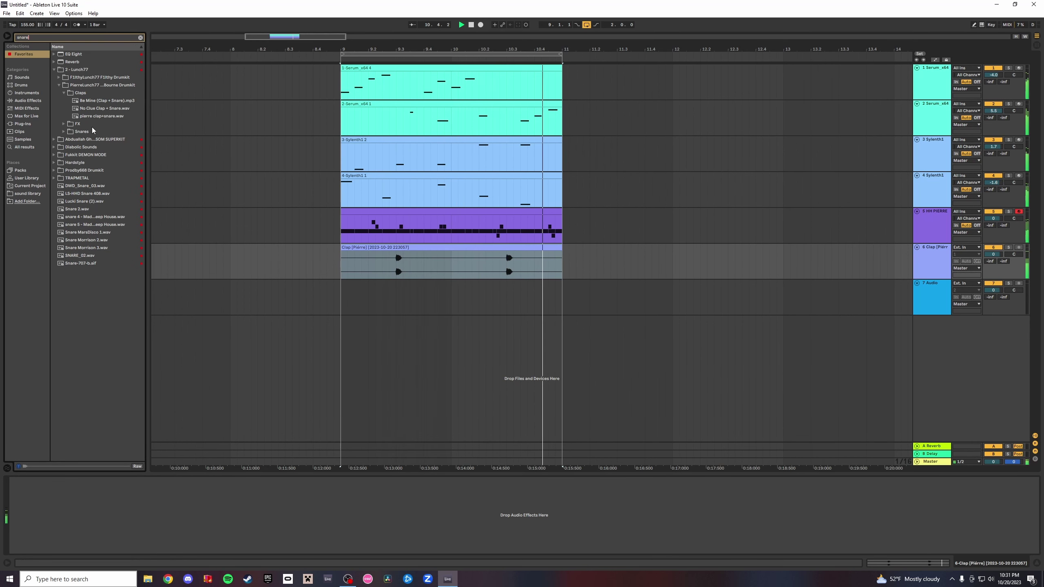
click(85, 116)
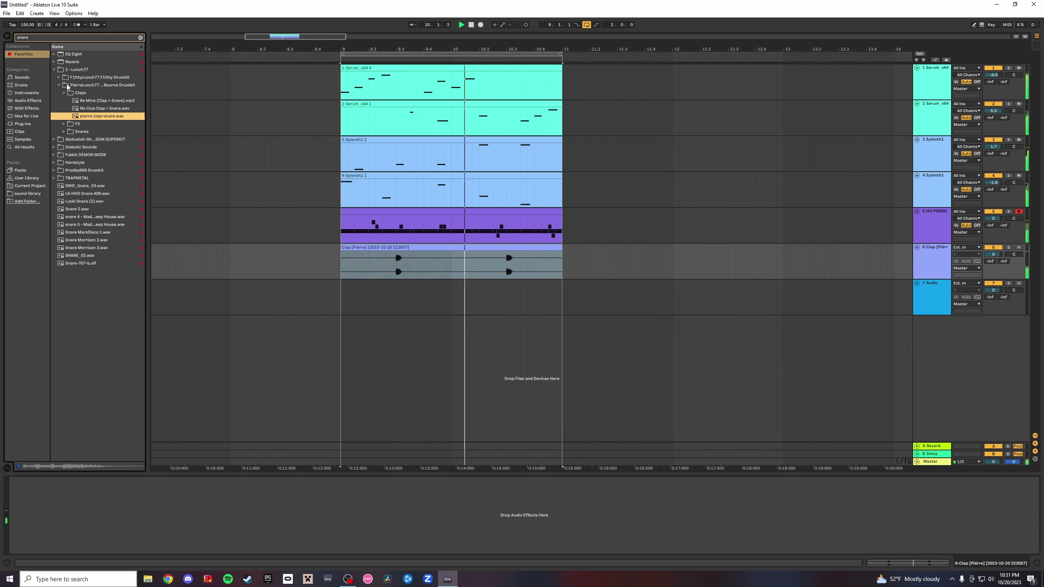
click(61, 125)
click(64, 132)
click(111, 256)
scroll(111, 284, down, 3)
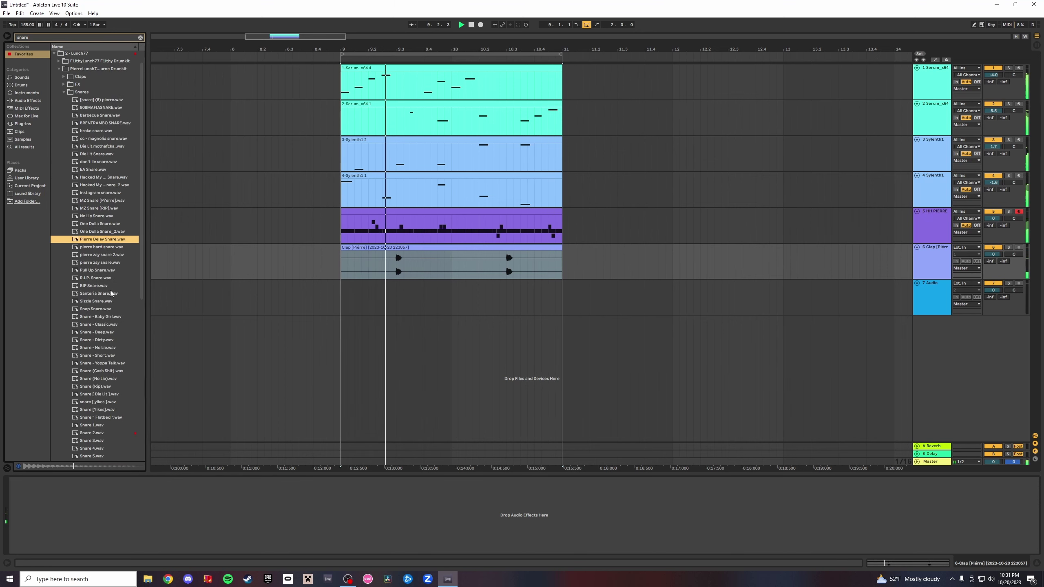
Place Pierre Delay Snare.wav on track 7 at 9.1.1 and reverse the clip.
drag(114, 230, 342, 289)
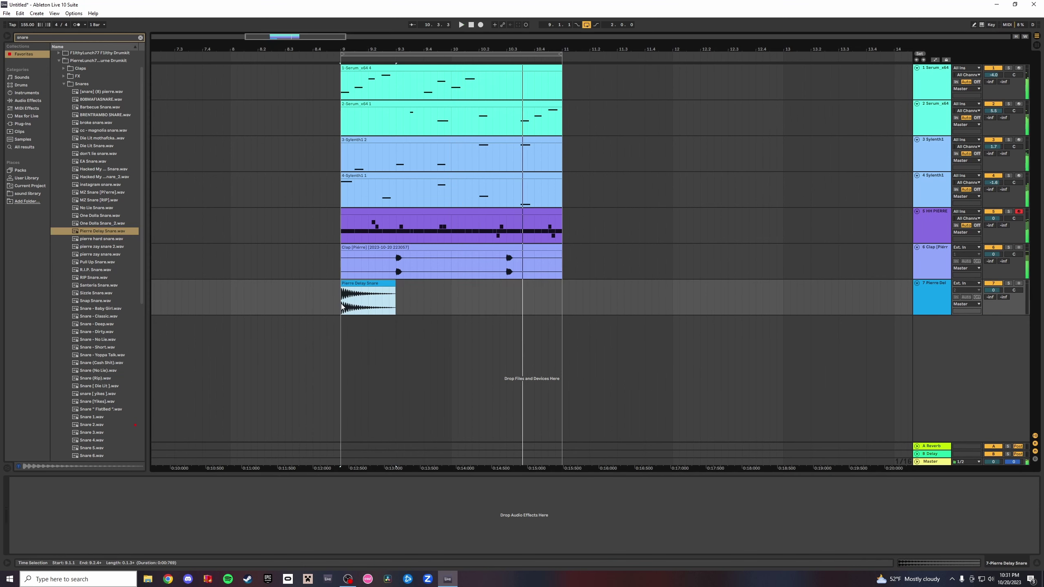
key(r)
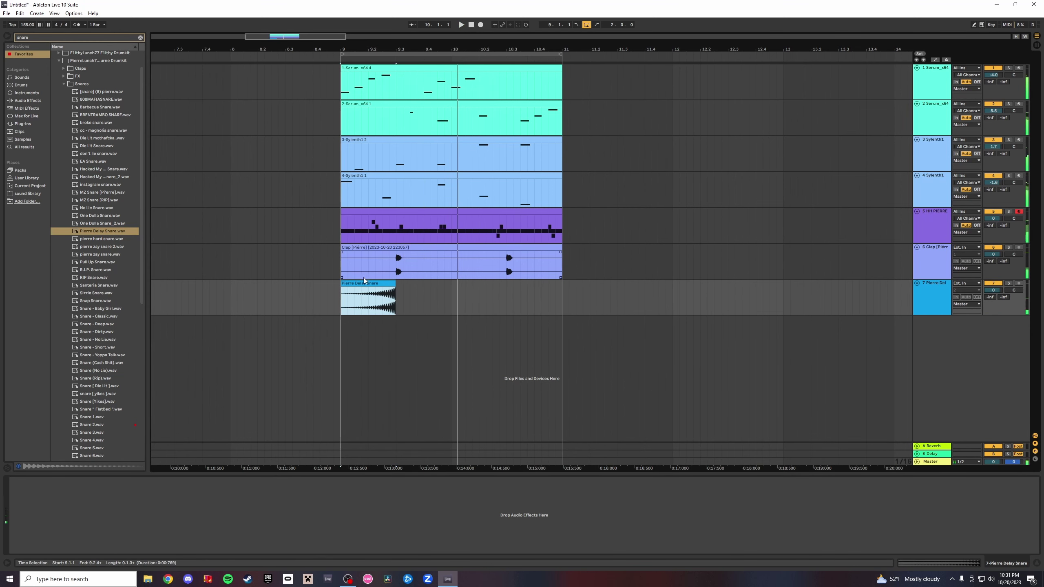
click(383, 285)
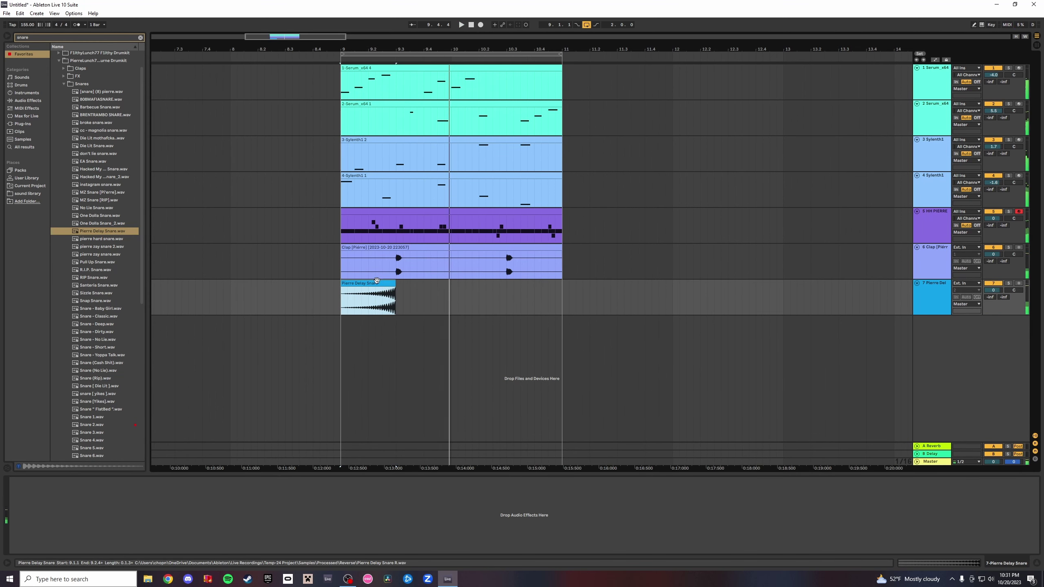
Load EQ Eight on the Pierre Delay Snare track, cut the highs, and dip the mids by 7.01 dB at 303 Hz.
click(141, 38)
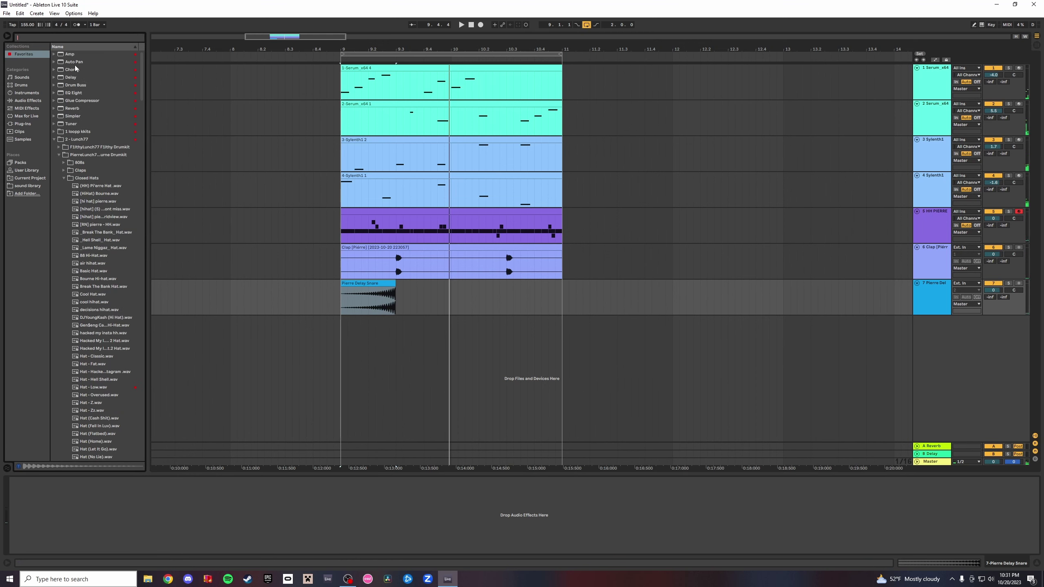
key(Return)
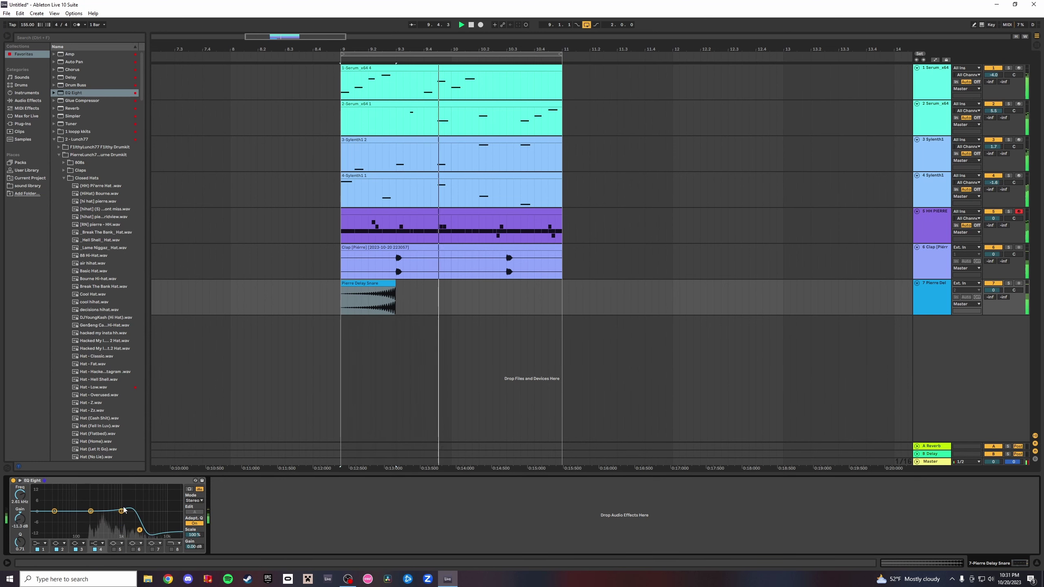
drag(122, 523, 101, 524)
key(space)
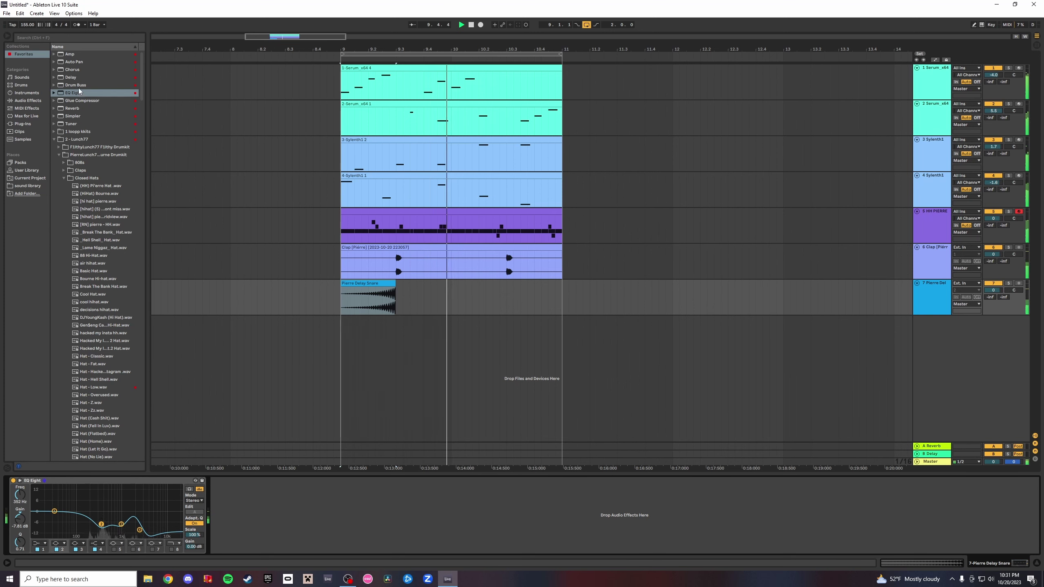
Load Reverb on the Pierre Delay Snare track, set Dry/Wet to 71% while soloed, and adjust its diffusion and early-reflection filters.
double_click(83, 110)
drag(403, 499, 402, 497)
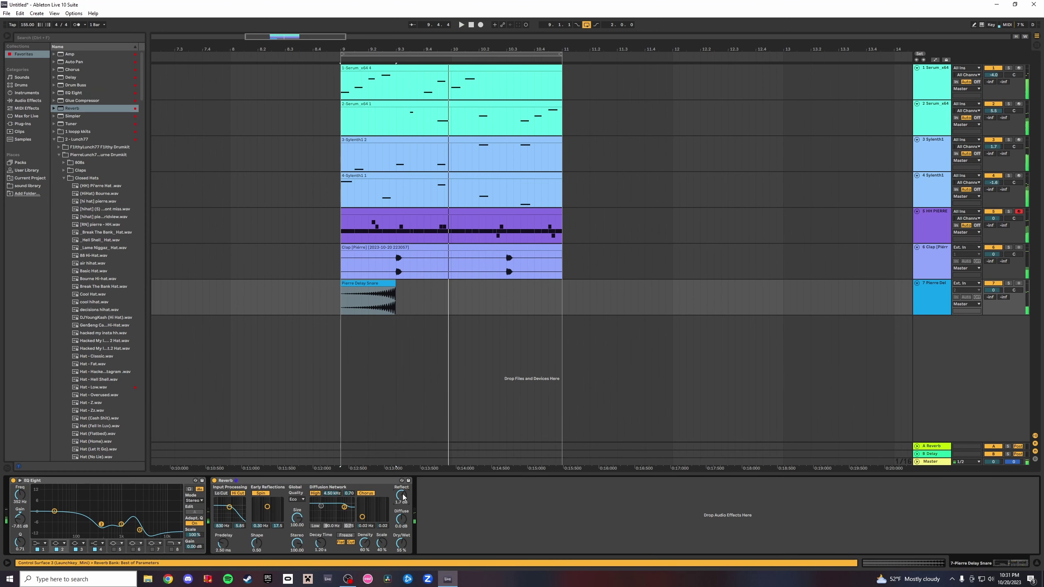
click(1009, 283)
key(space)
key(space)
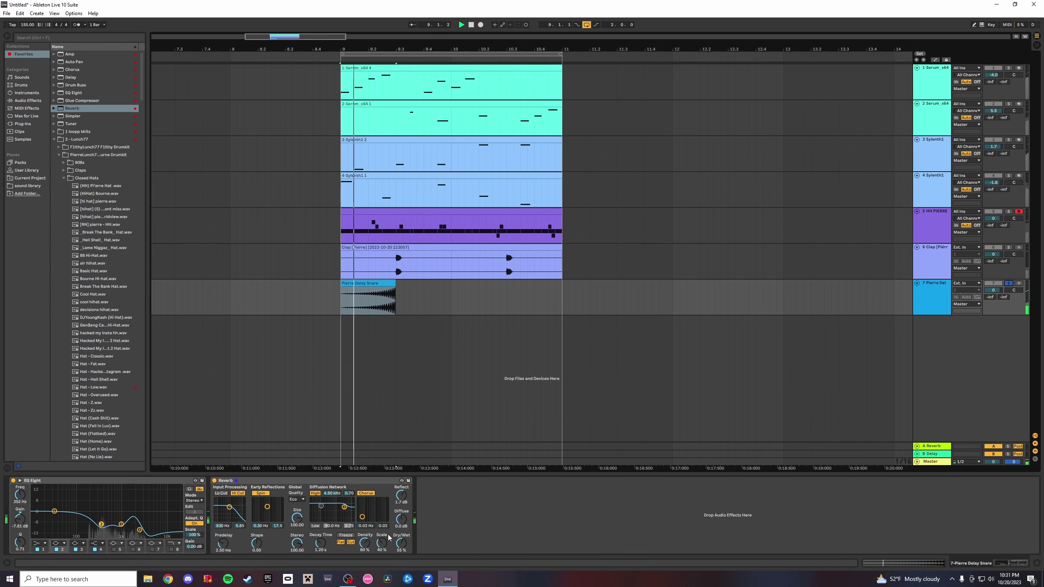
drag(401, 547, 400, 539)
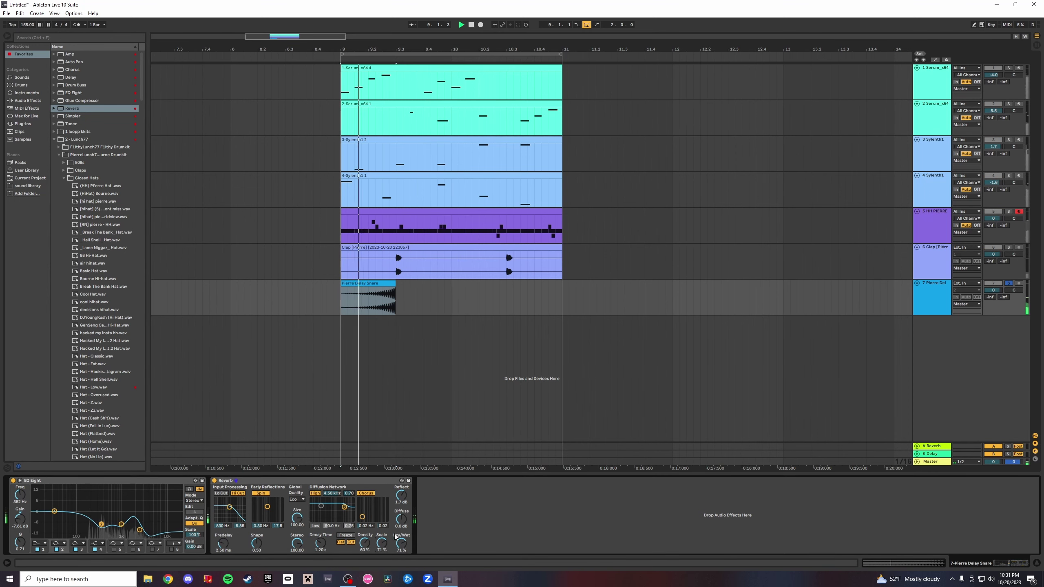
drag(345, 507, 375, 509)
drag(267, 507, 257, 541)
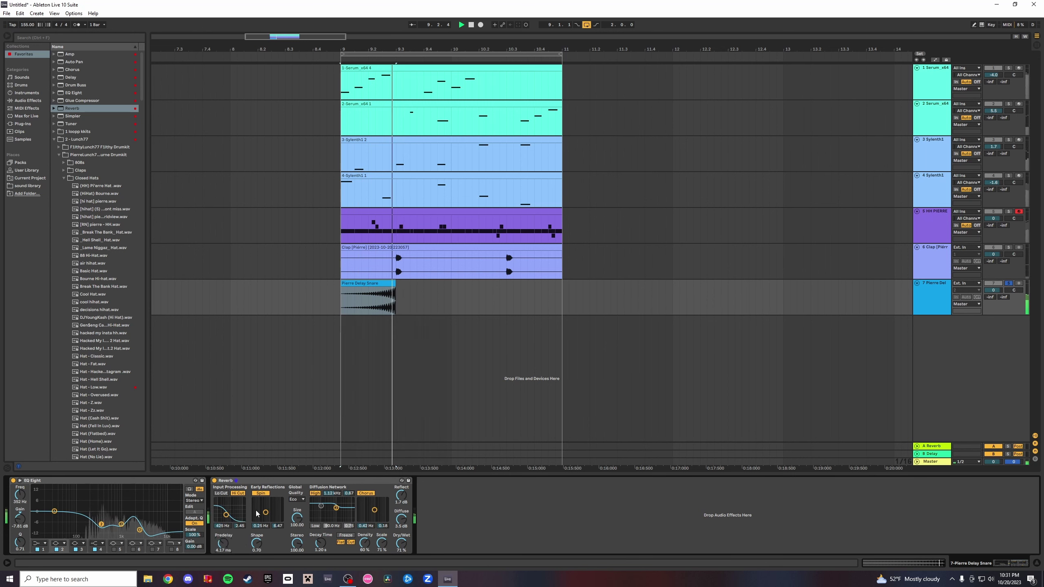
Add a Delay after the Reverb with Dry/Wet and Feedback both at about 66%.
double_click(80, 77)
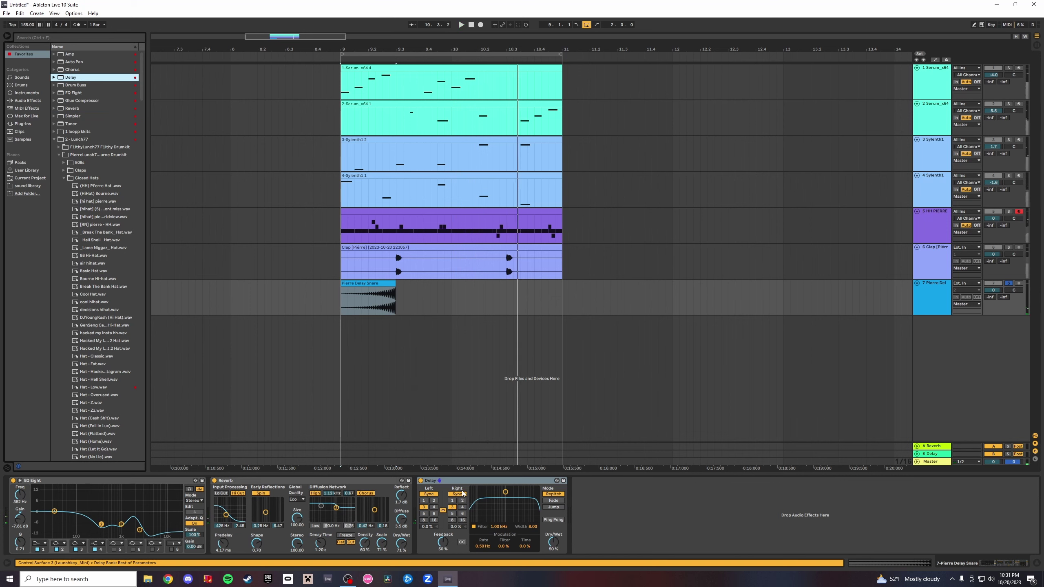
drag(553, 543, 553, 534)
drag(443, 542, 443, 555)
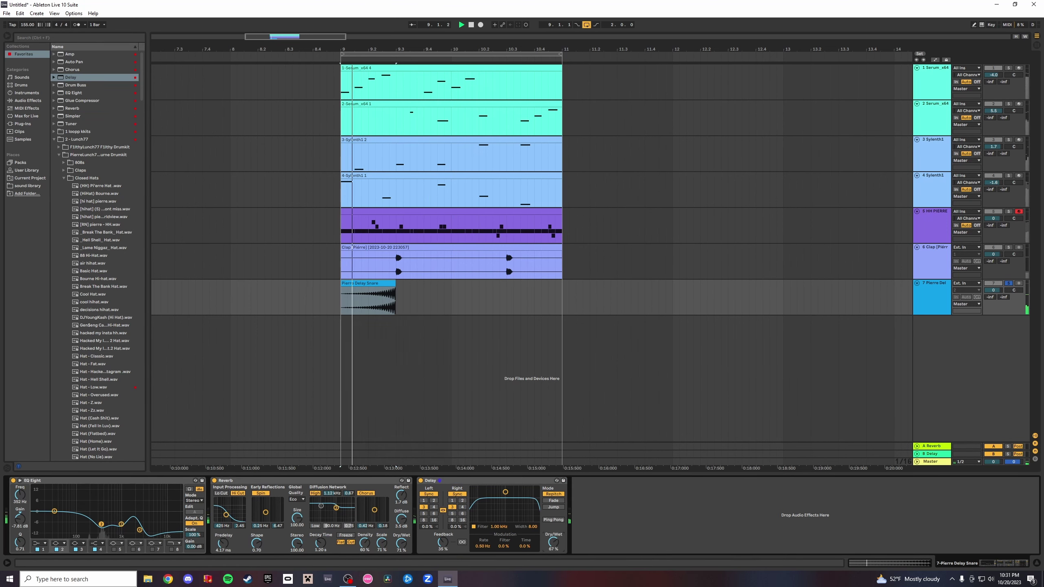
drag(553, 542, 553, 542)
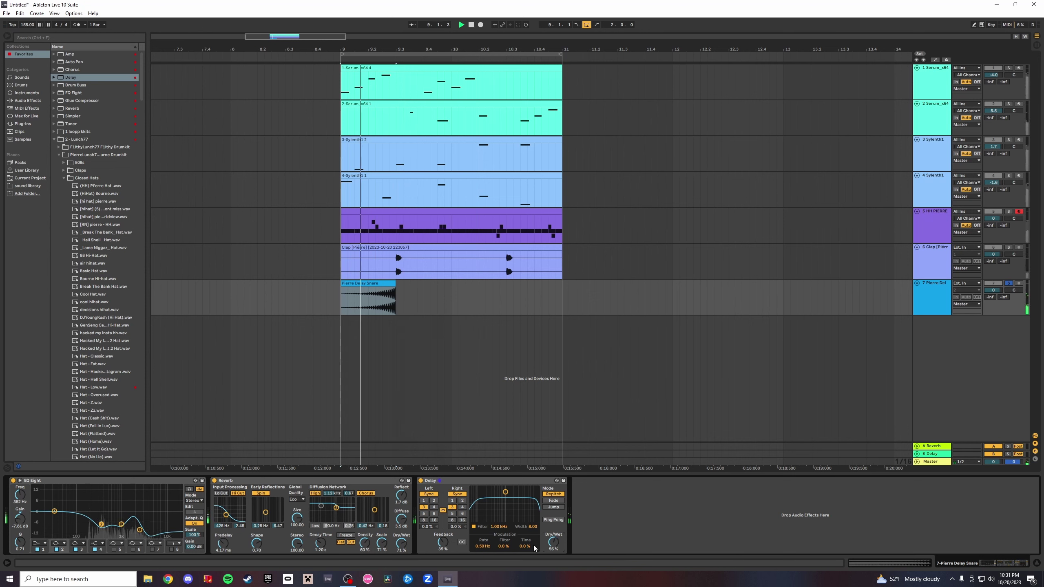
drag(443, 542, 443, 531)
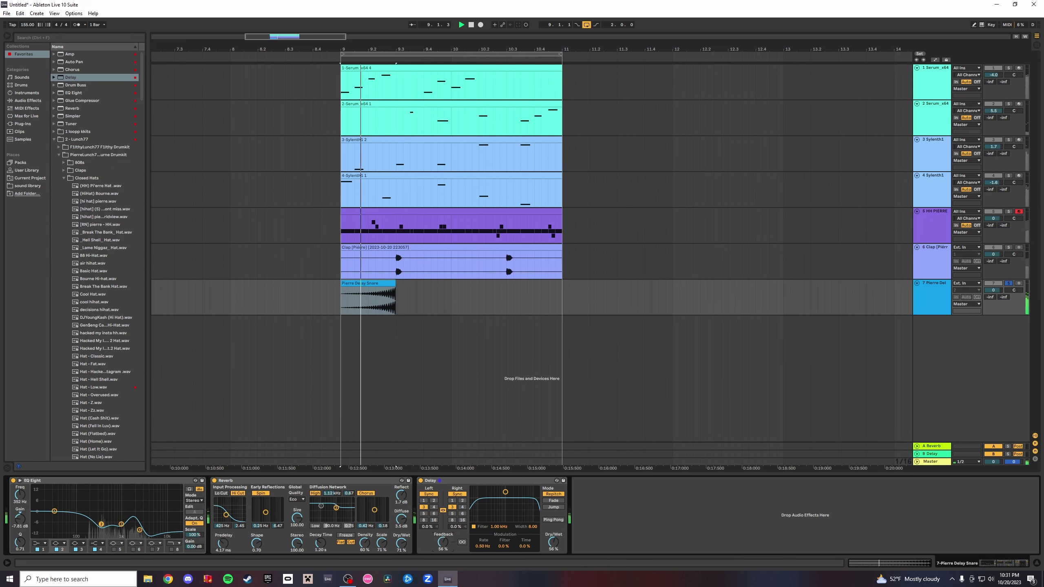
Unlink the Delay's channels, set the left time to 5 and the right to 8 sixteenths, and unsolo the track.
click(443, 510)
click(427, 501)
click(424, 514)
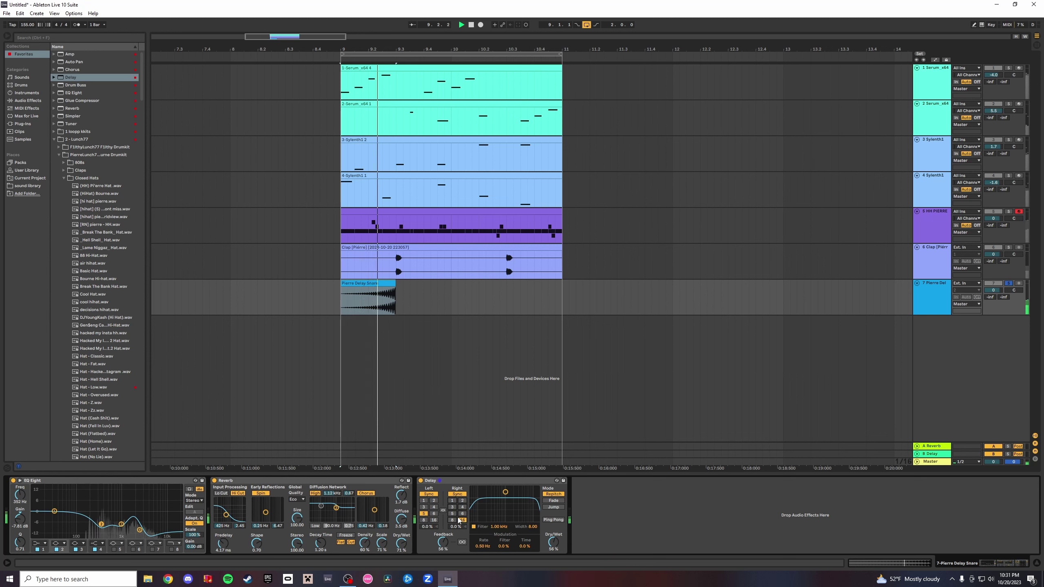
click(451, 520)
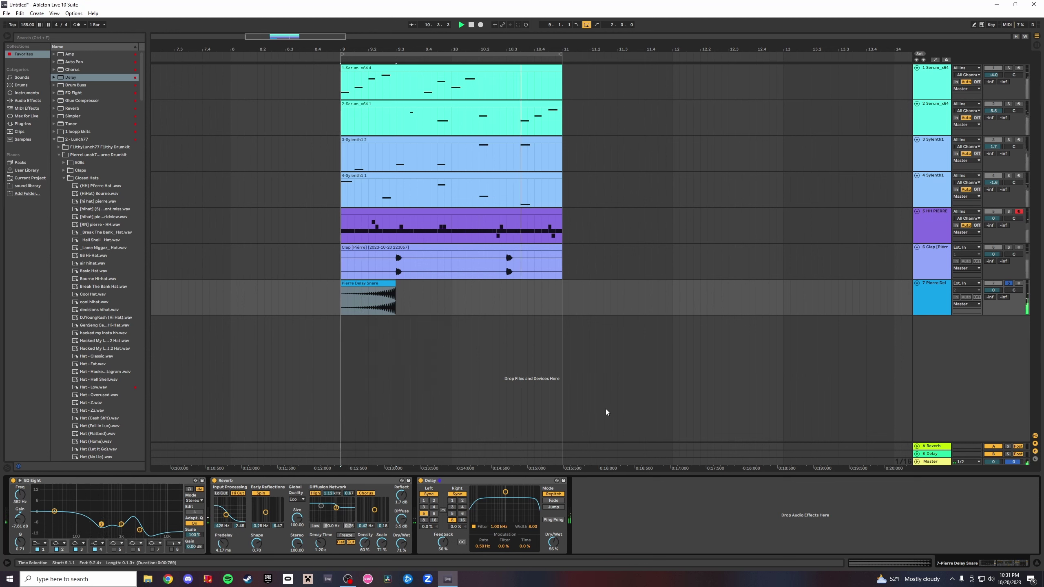
click(1009, 284)
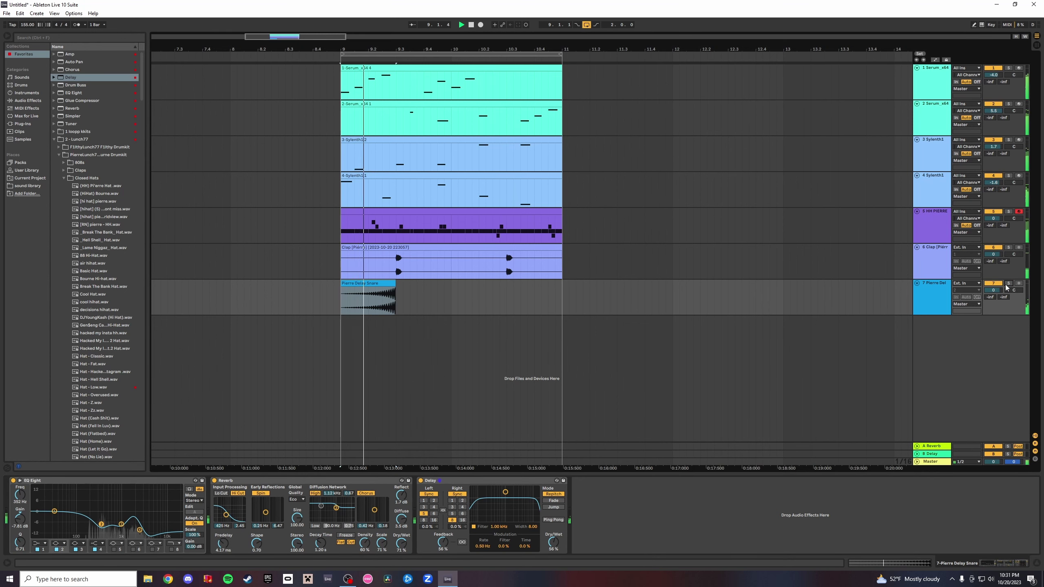
Shorten both Delay times, with the left at 4 sixteenths, and set its filter to 417 Hz with a width of 5.42.
click(423, 507)
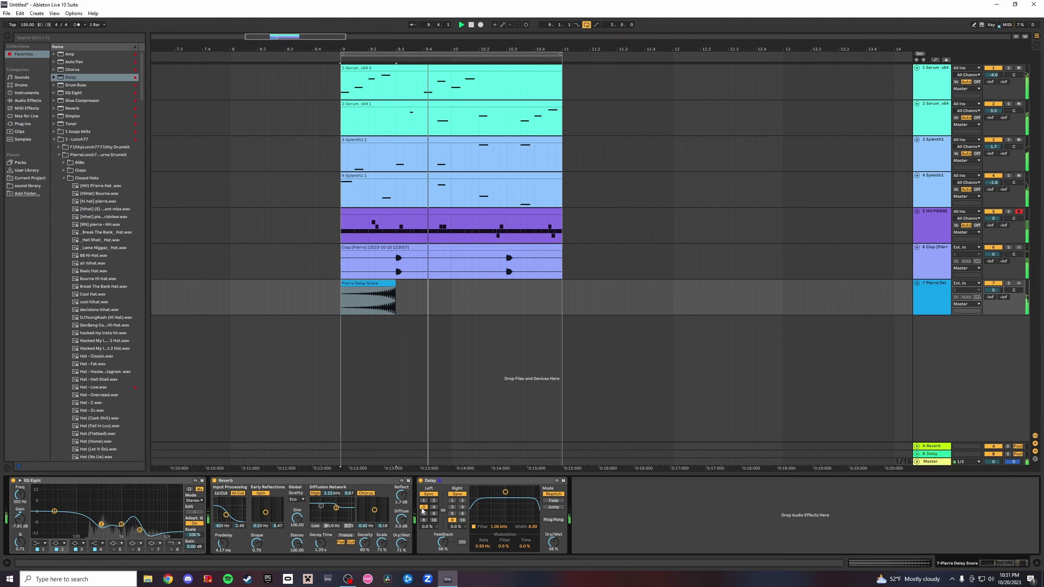
click(452, 507)
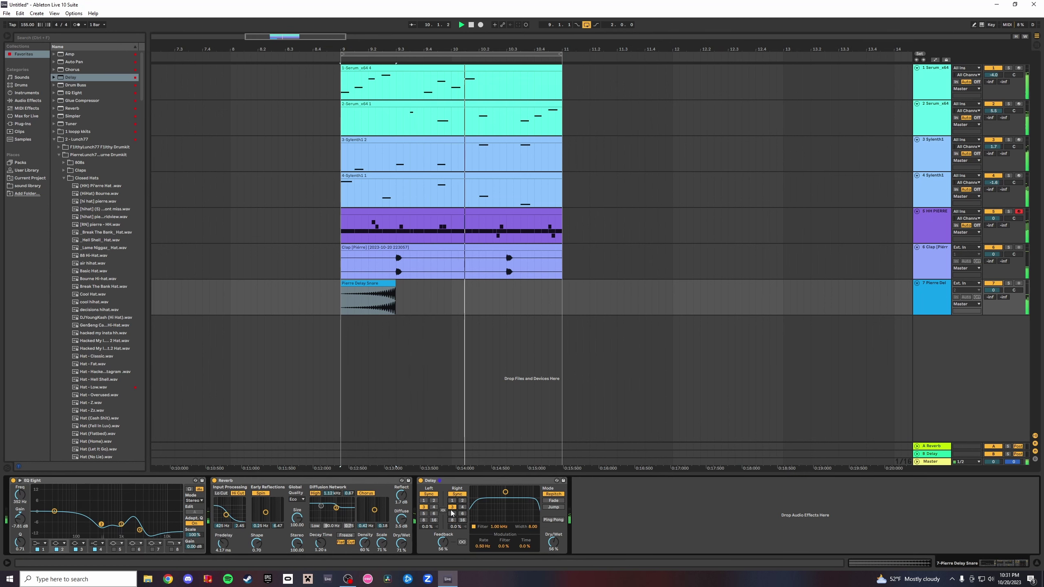
click(1008, 283)
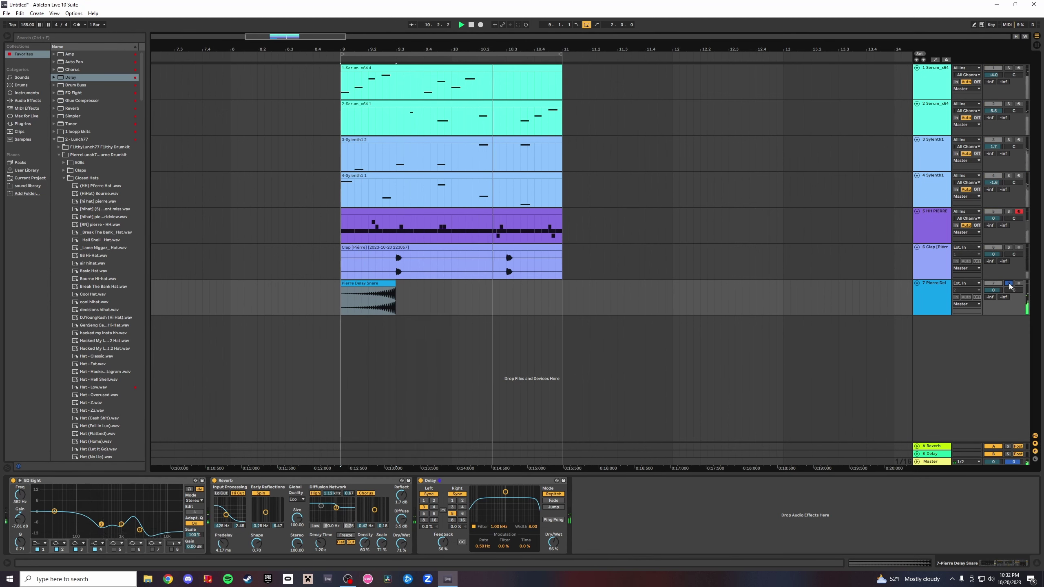
mouse_move(506, 492)
mouse_down()
mouse_move(483, 508)
mouse_move(495, 501)
mouse_up()
click(433, 507)
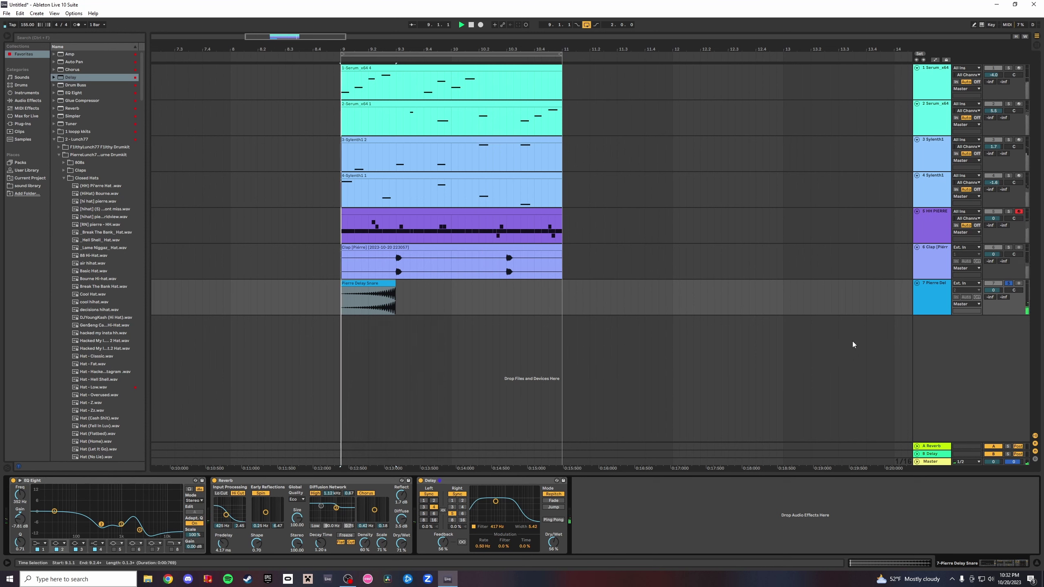
click(1009, 284)
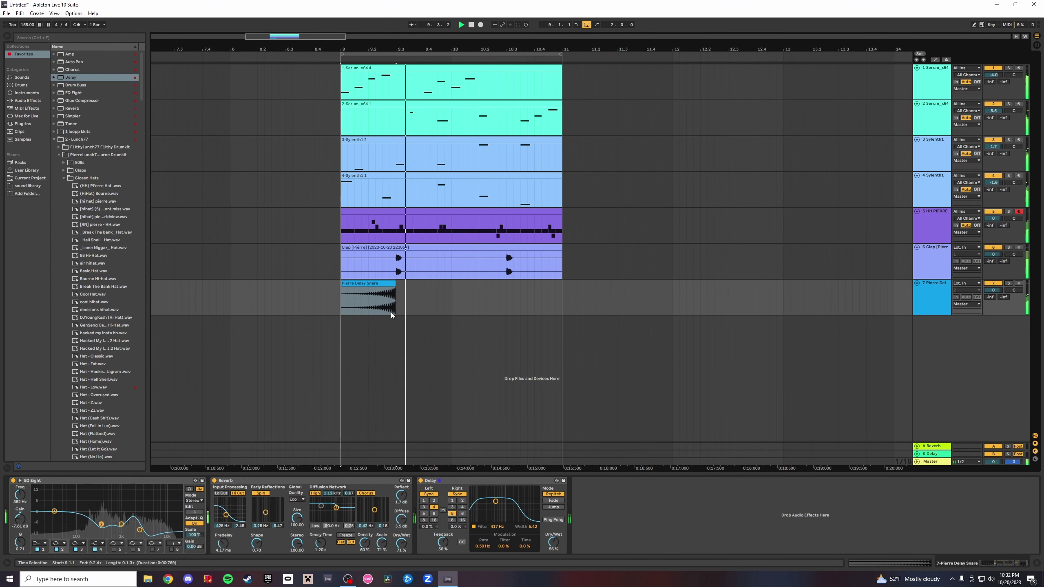
Move the EQ Eight high band to 1.07 kHz at -6.07 dB and consolidate the reversed snare across bars 9 to 11.
drag(140, 530, 123, 521)
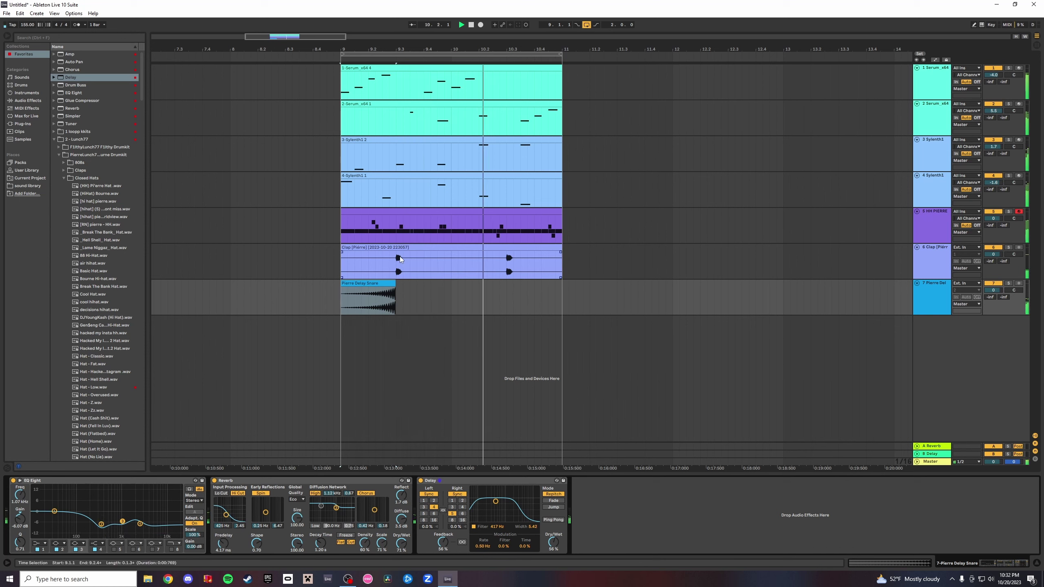
click(391, 284)
shift+click(558, 289)
right_click(556, 289)
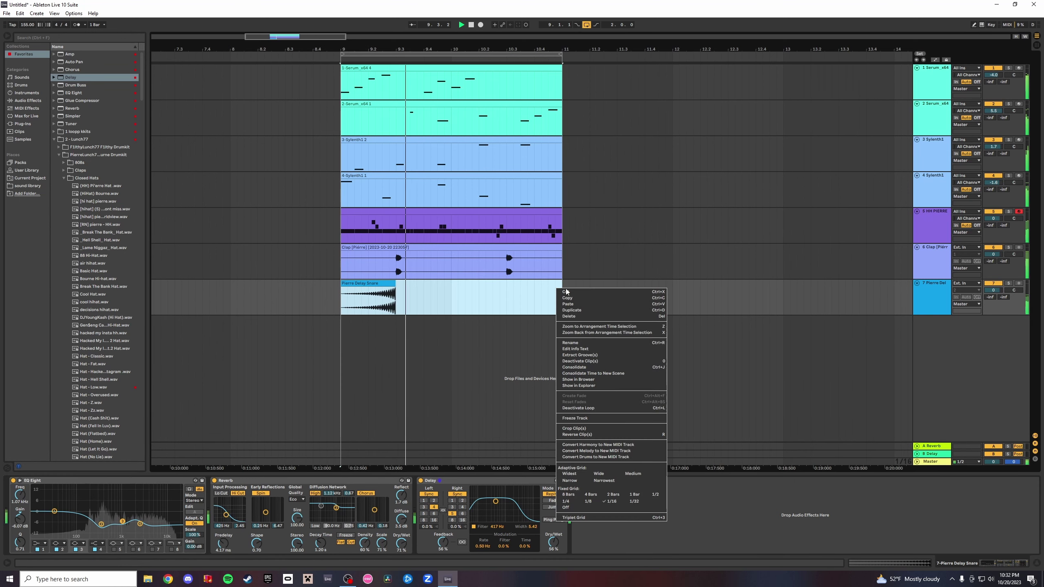
click(575, 367)
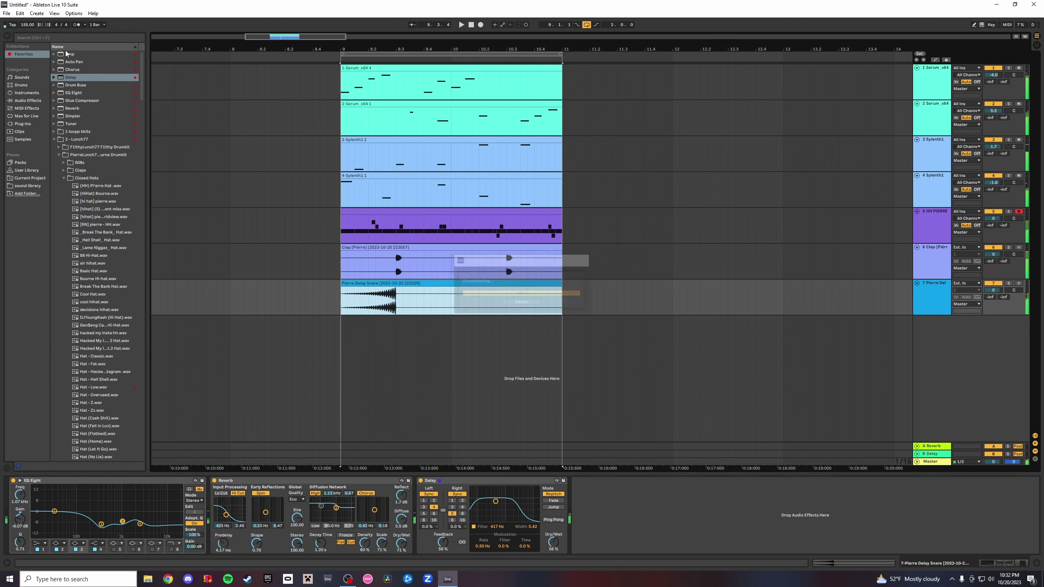
Search the browser for "snare" and audition samples throughout the drum kit's Snares folder, including Pull Up Snare.wav, Snare 3.wav and RIP Snare.wav.
click(77, 36)
text(s)
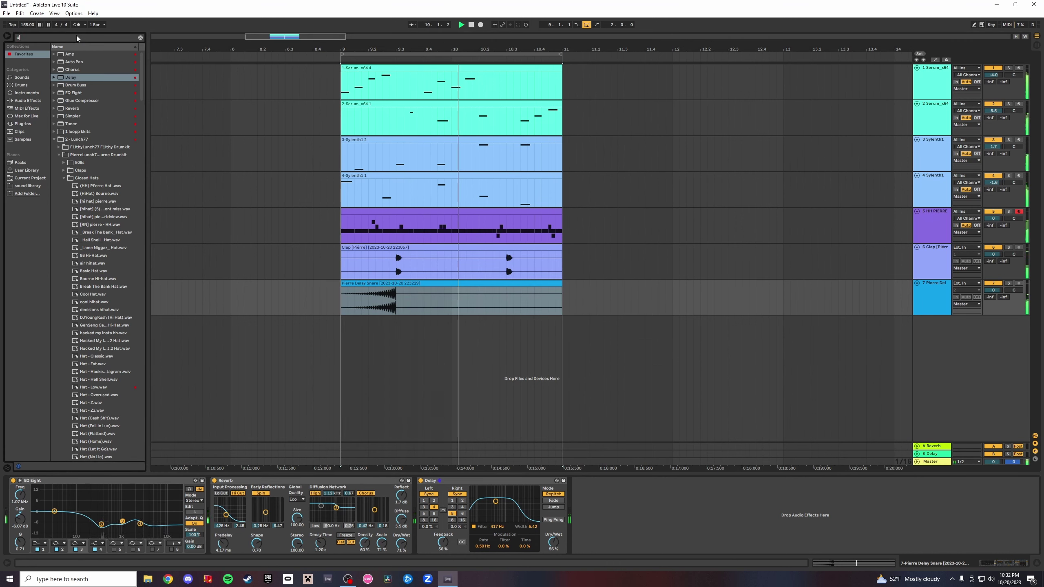
text(nare)
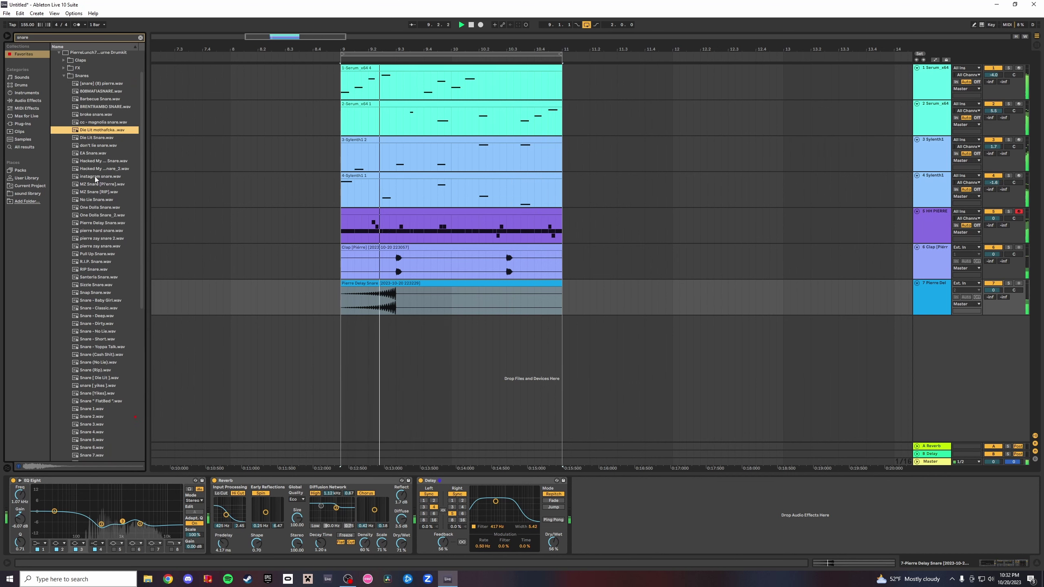
click(96, 183)
scroll(95, 188, down, 3)
click(116, 160)
scroll(105, 181, down, 1)
click(96, 190)
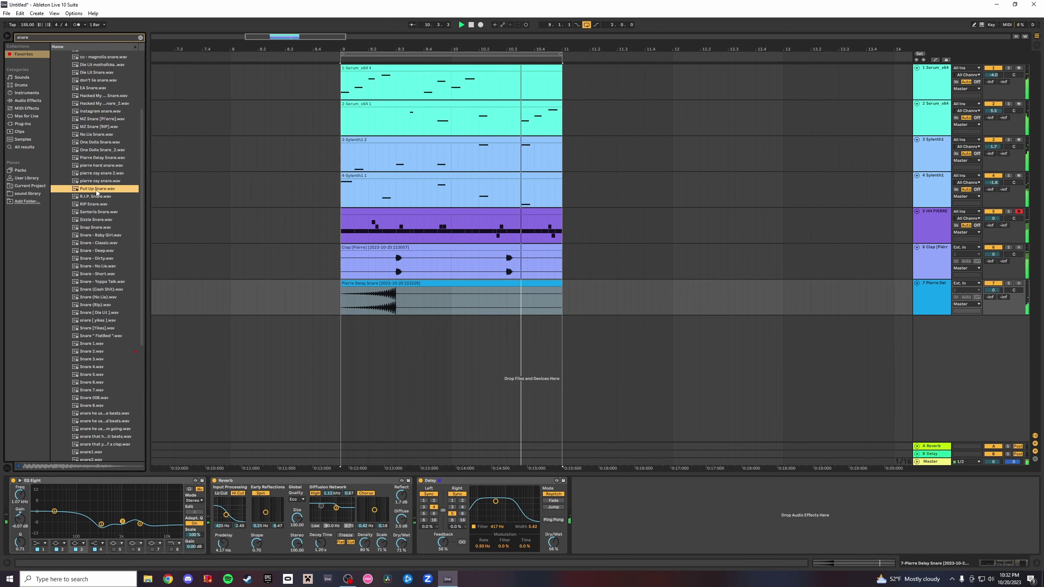
scroll(101, 212, down, 3)
click(105, 218)
scroll(100, 223, down, 2)
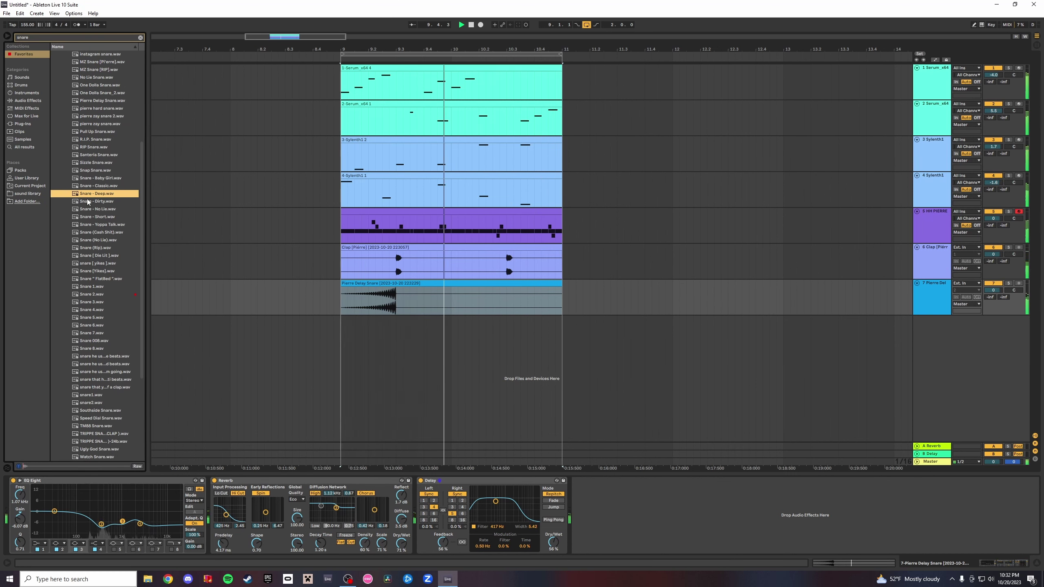
click(98, 261)
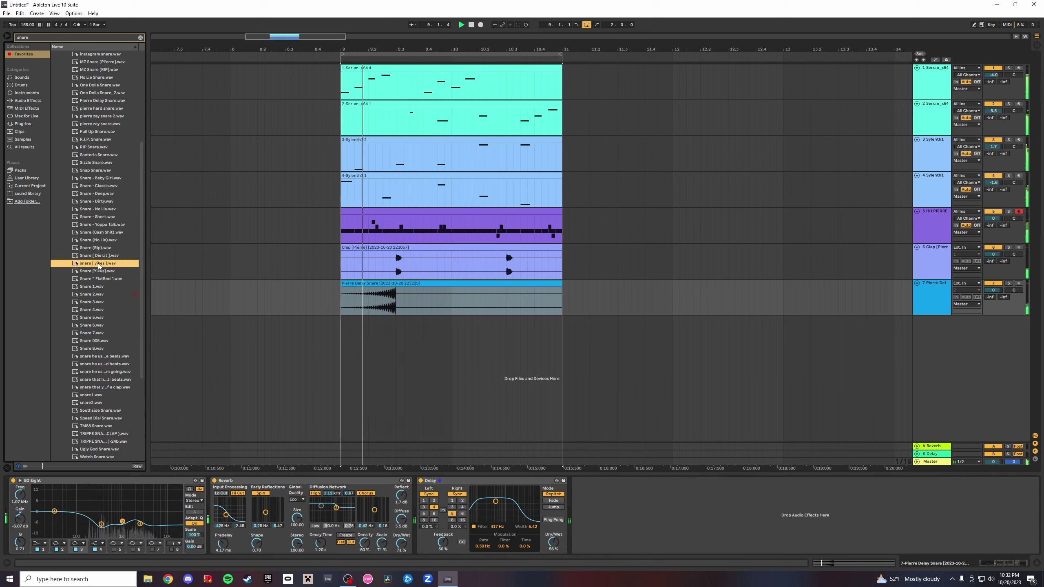
click(95, 287)
click(95, 303)
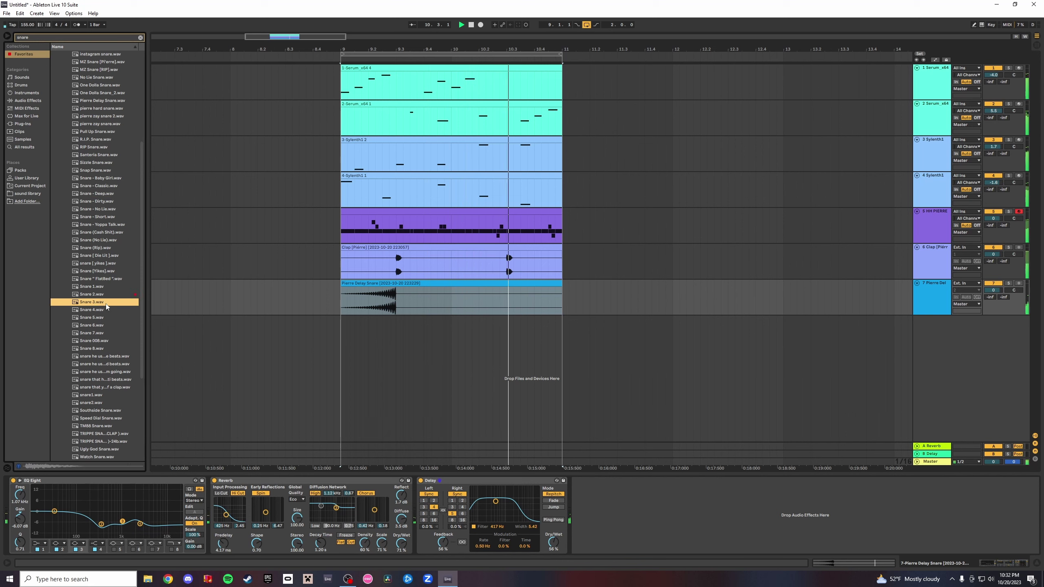
scroll(100, 318, down, 3)
scroll(100, 329, down, 2)
click(100, 338)
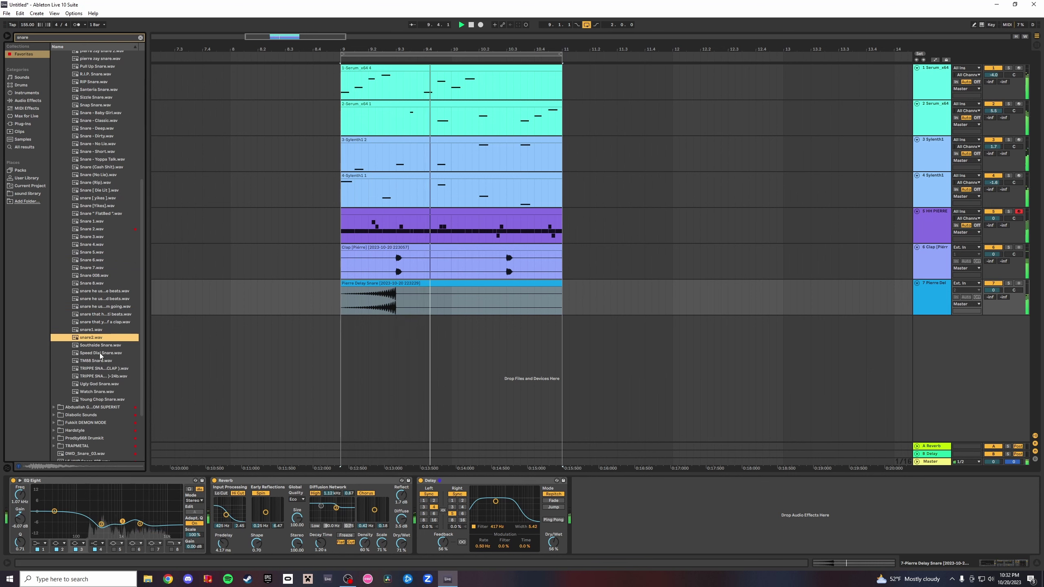
click(100, 376)
click(97, 82)
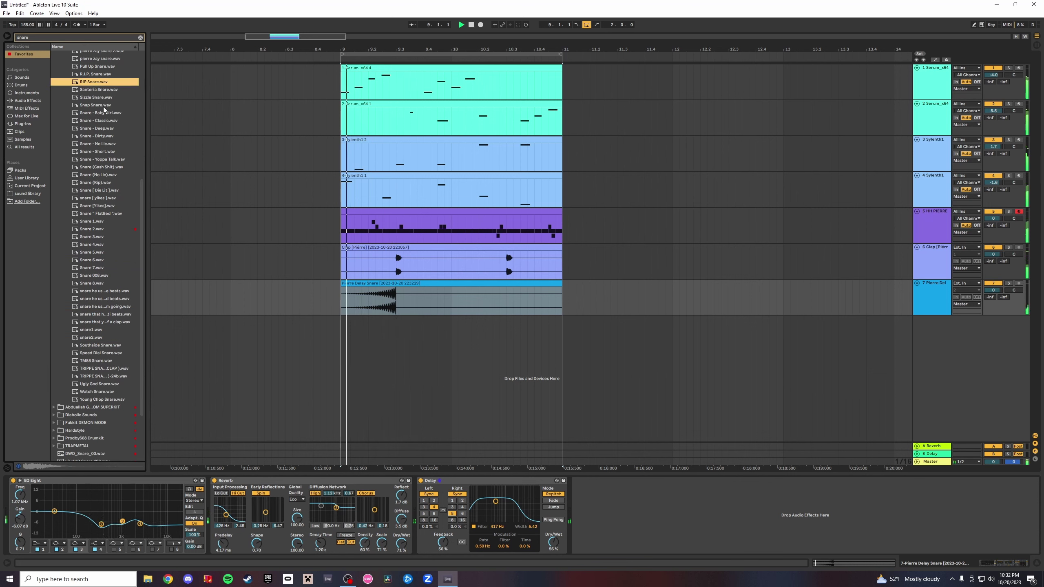
Place RIP Snare.wav on a new track 8 at 9.1.3 and play the loop with it.
scroll(107, 173, up, 8)
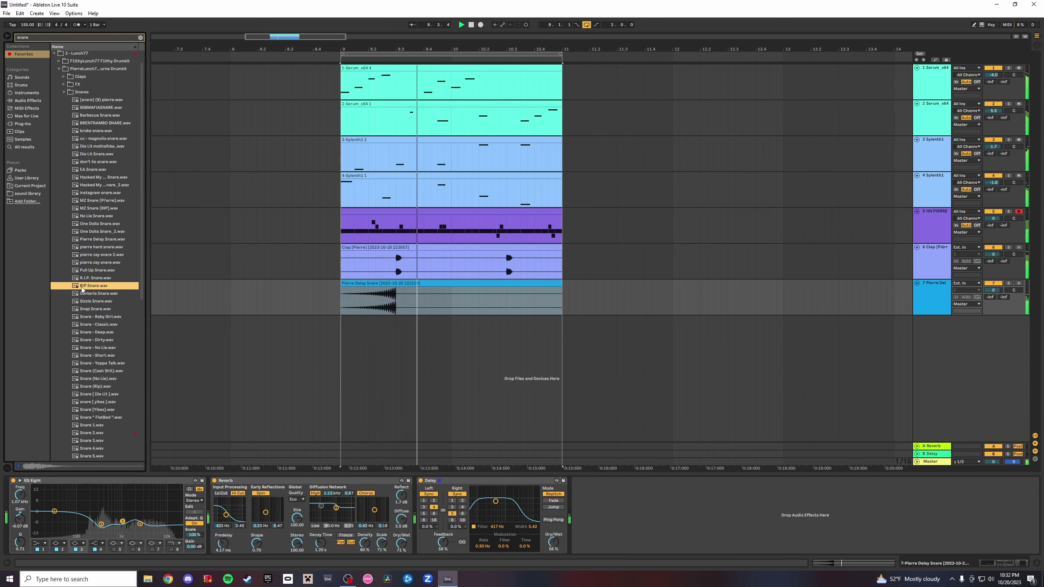
drag(83, 289, 362, 319)
key(space)
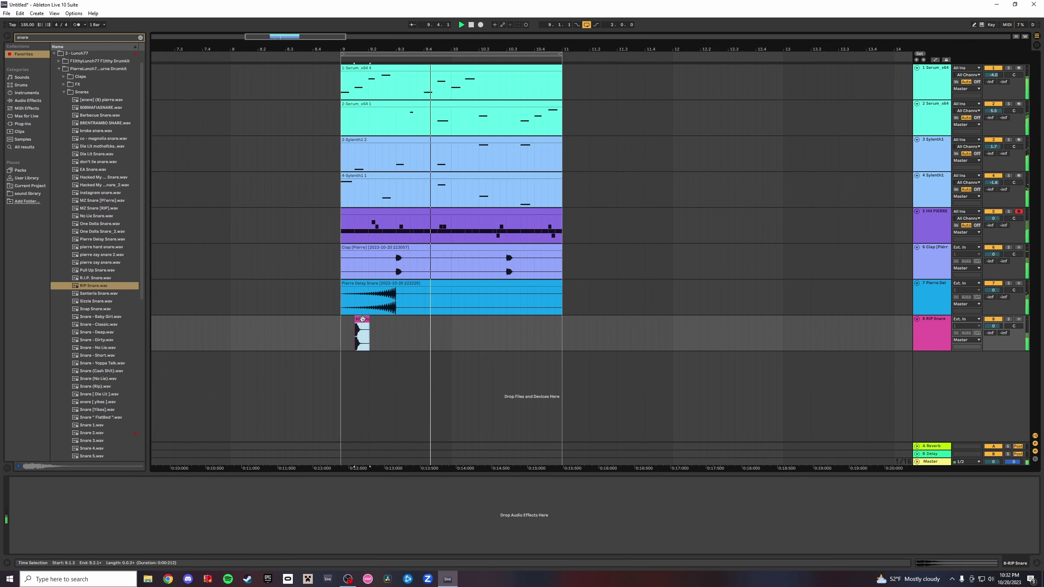
click(349, 67)
key(space)
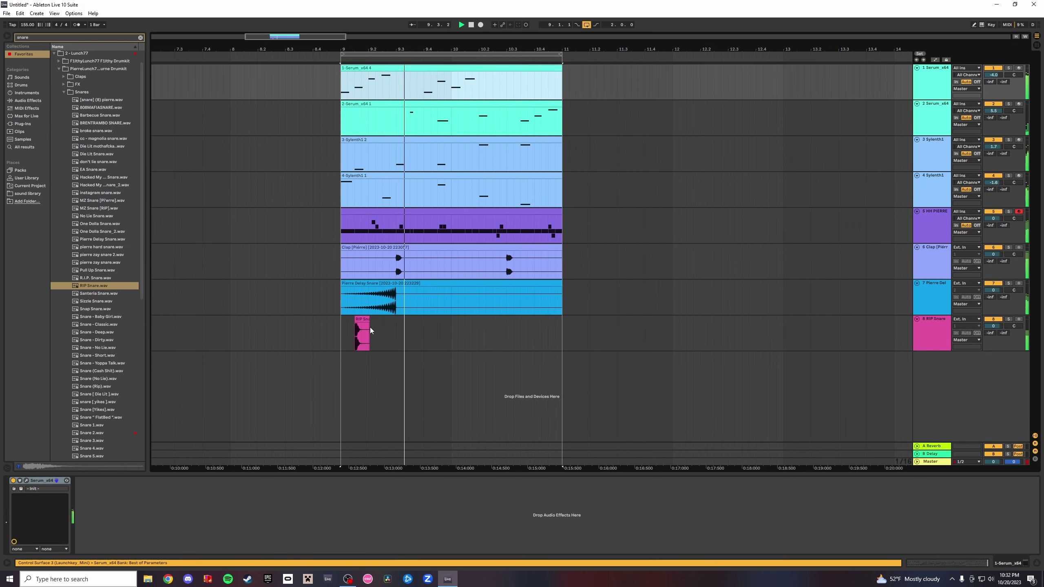
Copy the RIP Snare clip to 9.3.1 and 10.3.1, in line with the claps.
click(361, 319)
click(393, 324)
key(ctrl+v)
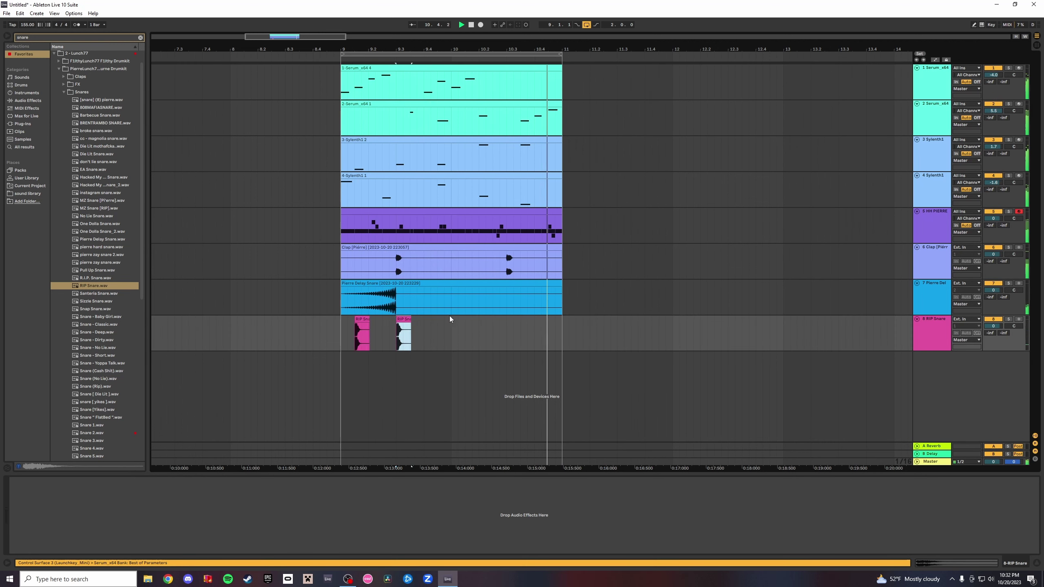
click(507, 326)
key(ctrl+v)
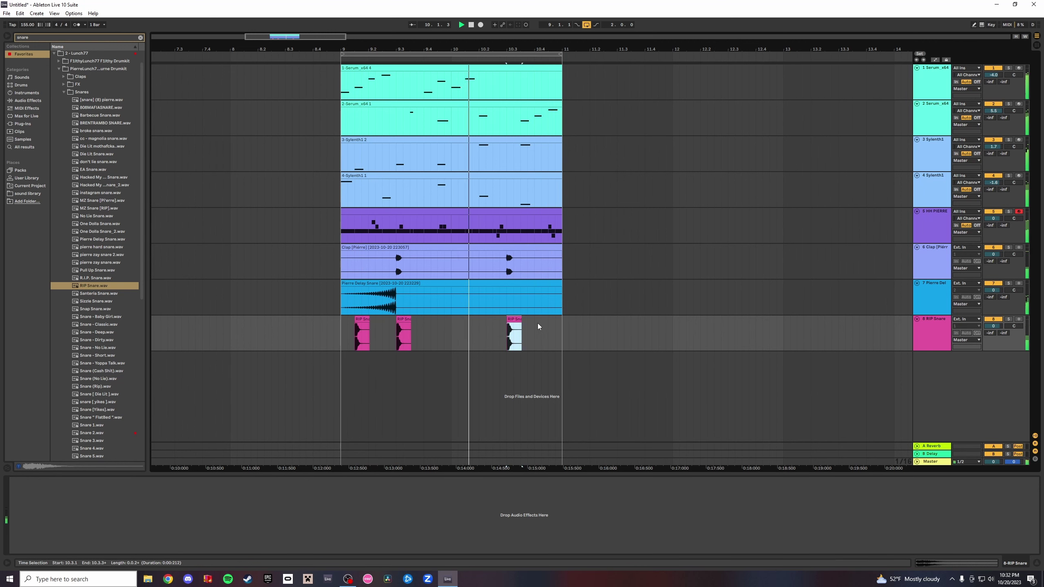
Consolidate the RIP Snare hits into one clip spanning bars 9 to 11 and move its track above the Pierre Delay Snare track.
click(560, 324)
shift+click(344, 325)
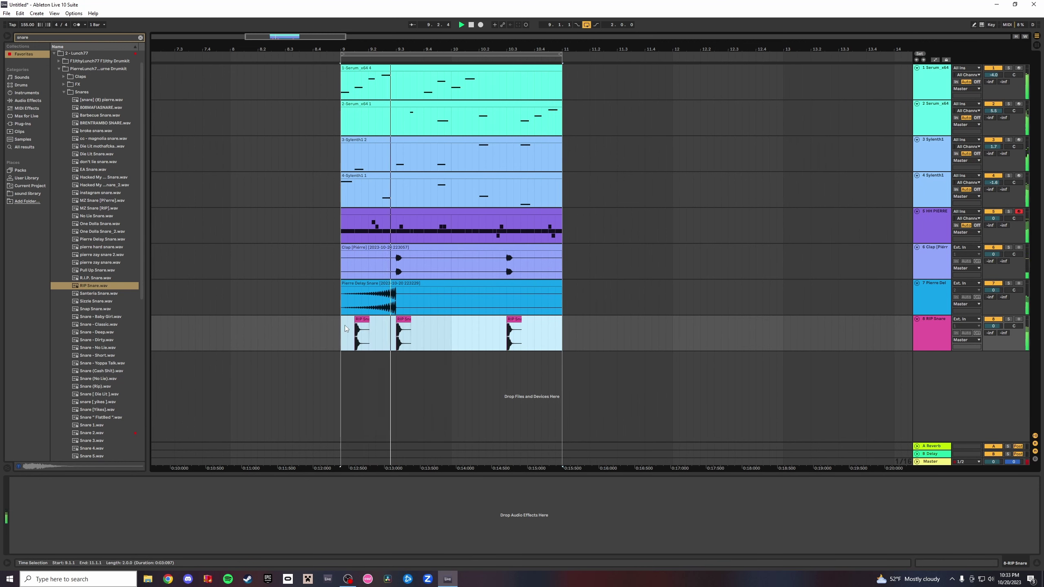
right_click(344, 325)
click(361, 389)
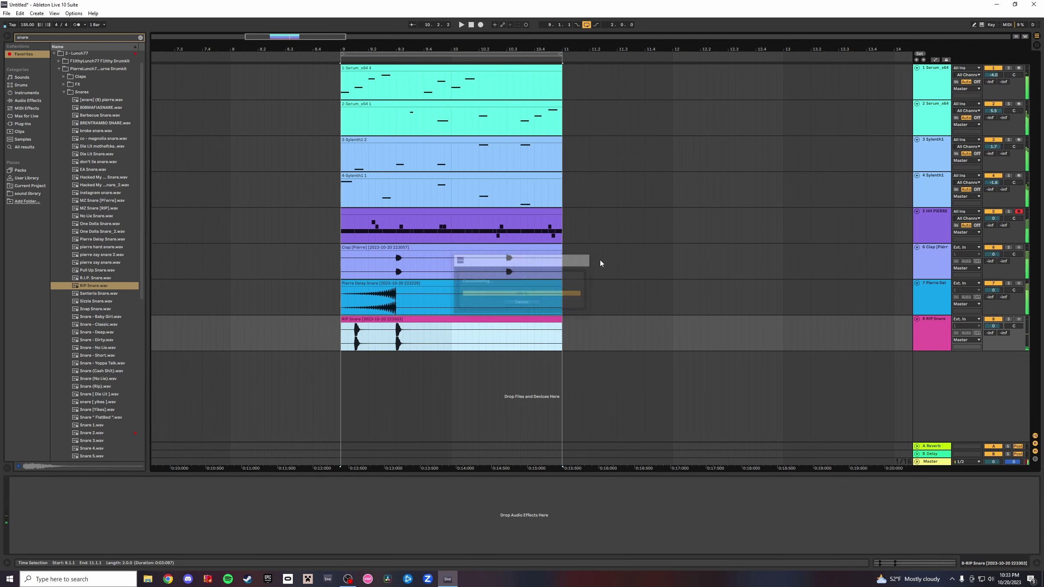
drag(930, 331, 927, 293)
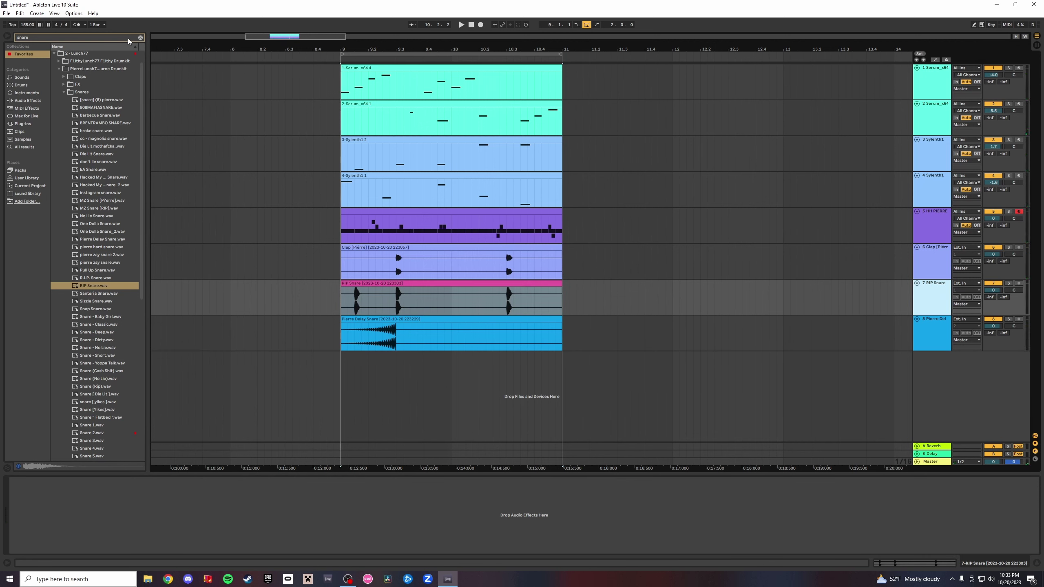
Clear the browser search, load EQ Eight on the RIP Snare track and cut its highs around 1.70 kHz during playback.
click(140, 38)
double_click(73, 108)
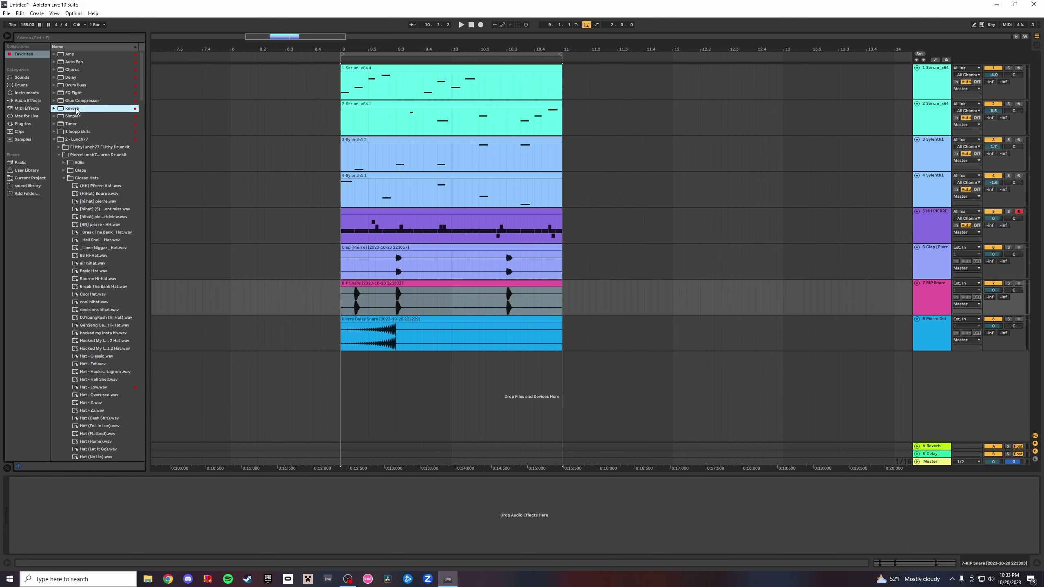
key(ctrl+z)
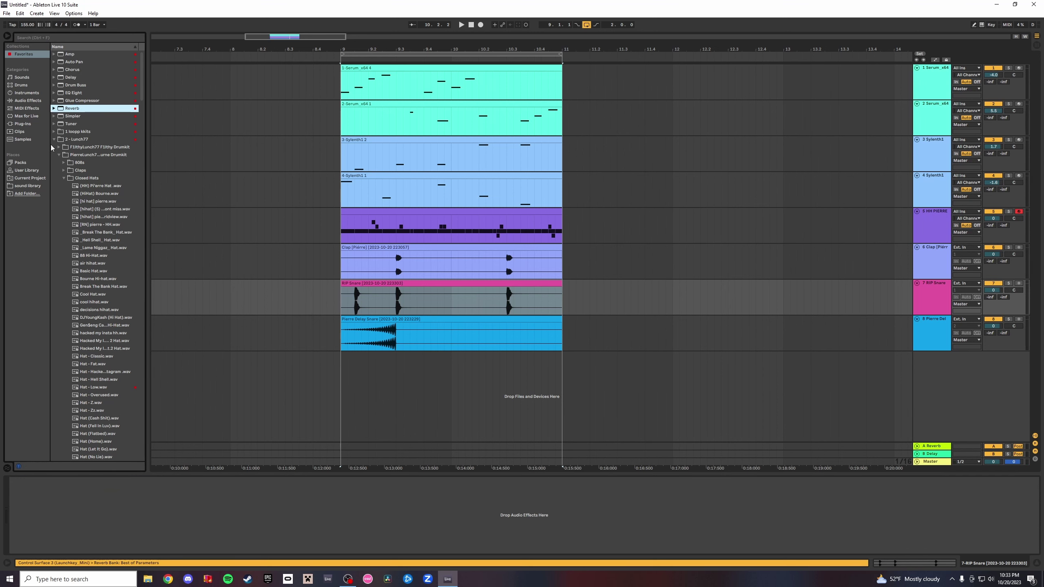
double_click(74, 93)
key(space)
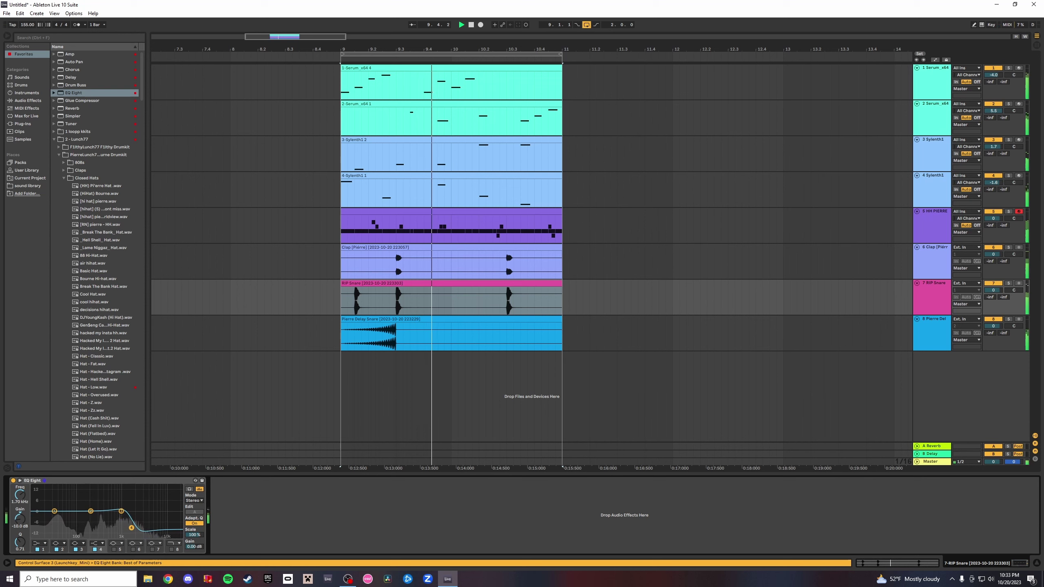
Load EQ Eight on the Clap track, cut around 375 Hz and the highs by about 9.8 dB, and compare the loop without the clap.
click(927, 259)
double_click(84, 93)
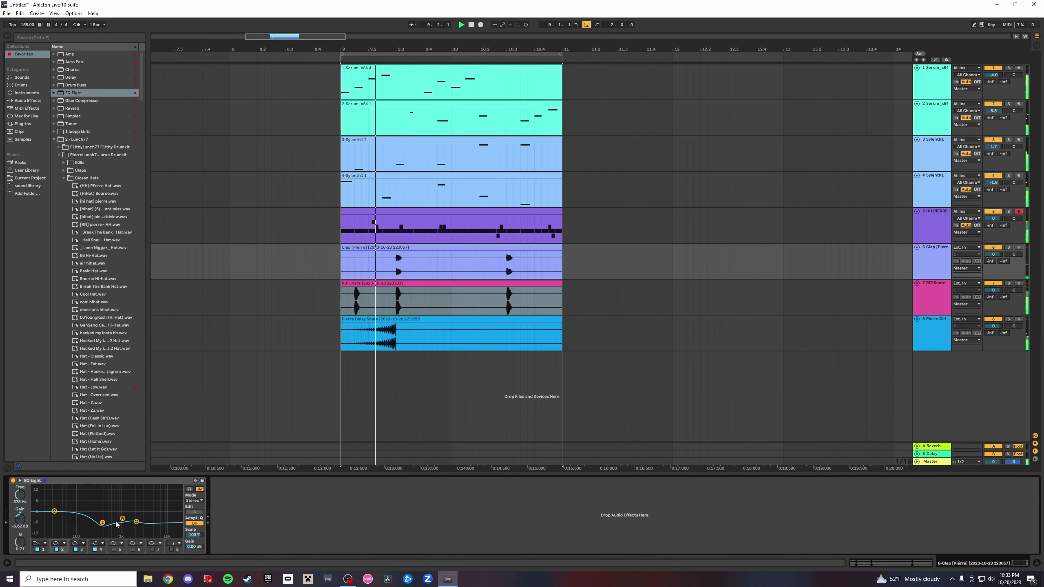
drag(136, 523, 142, 528)
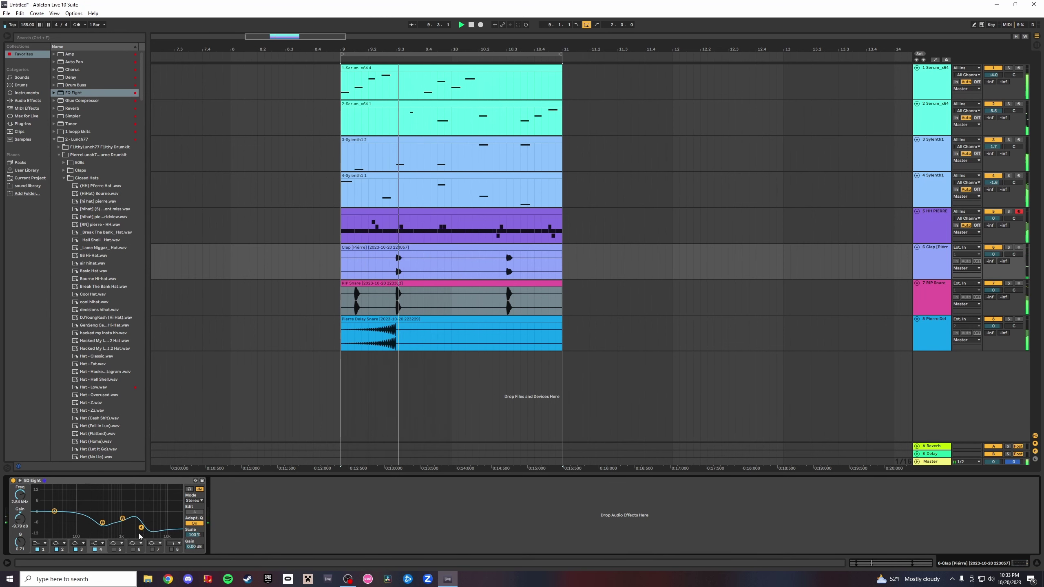
click(993, 248)
click(993, 249)
key(space)
key(space)
Cut the RIP Snare's EQ band 3 at about 474 Hz while replaying the loop.
click(944, 298)
key(space)
key(space)
drag(132, 528, 107, 526)
key(space)
key(space)
key(space)
key(space)
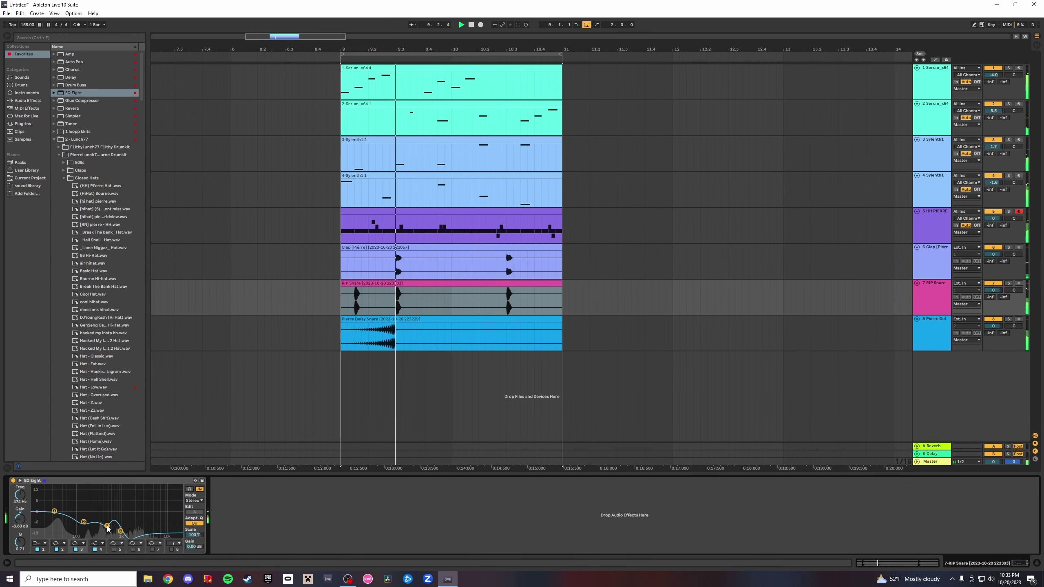
key(space)
key(space)
Move the Clap EQ's band 4 cut up to 5.39 kHz and replay the loop.
click(929, 270)
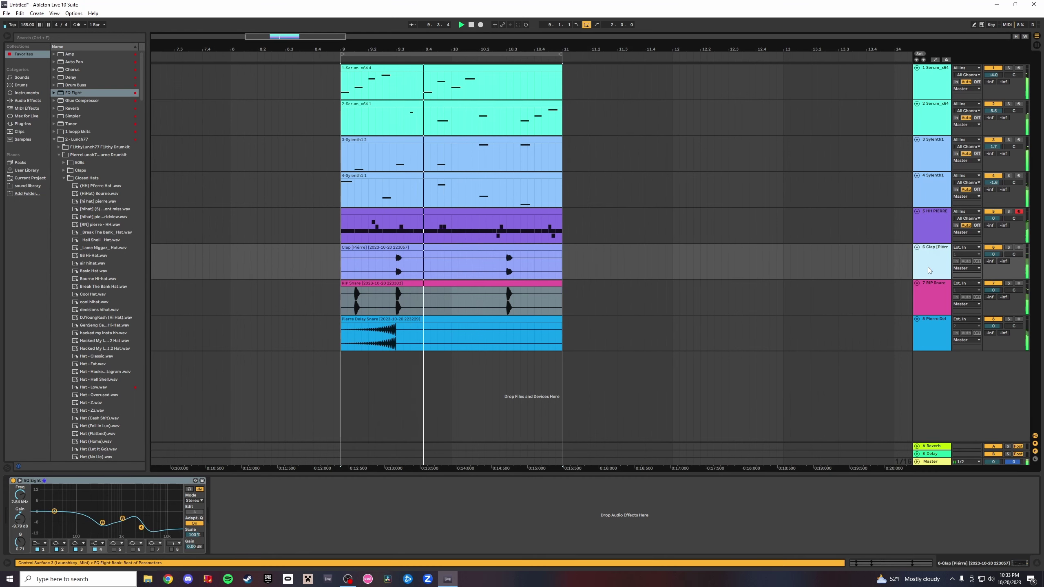
mouse_move(141, 529)
mouse_down()
mouse_move(146, 520)
mouse_move(126, 509)
mouse_move(104, 520)
mouse_move(136, 508)
mouse_move(153, 528)
mouse_up()
key(space)
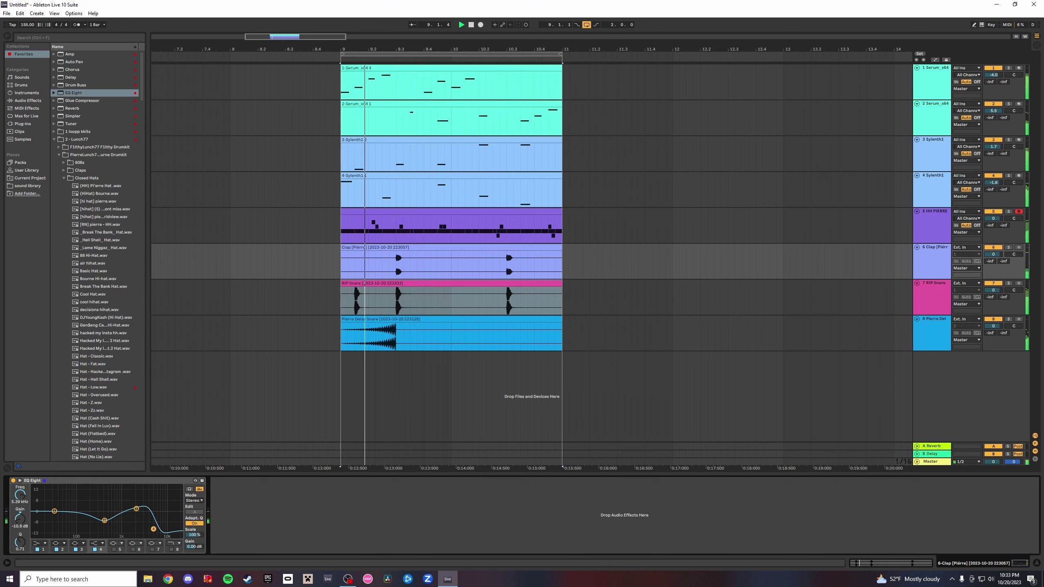
key(space)
Mute the Pierre Delay Snare track and solo the Clap track briefly to compare the claps and snares during playback.
click(993, 319)
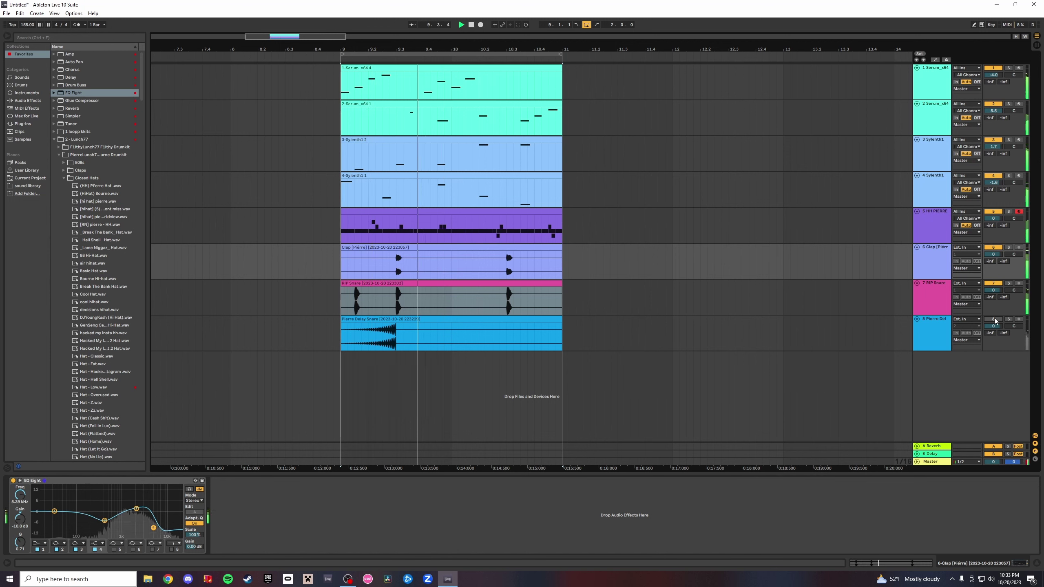
click(1008, 247)
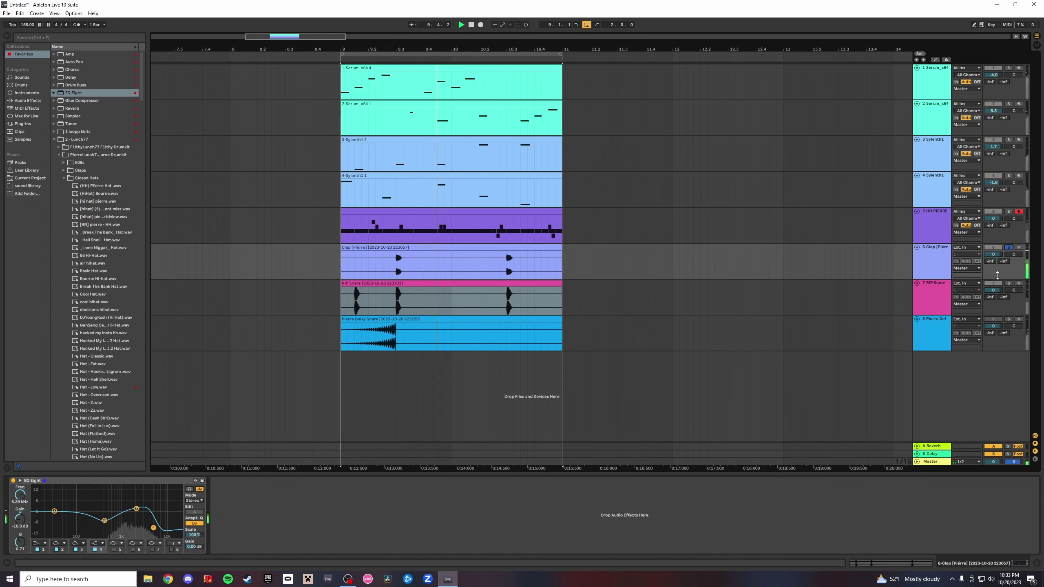
key(space)
key(space)
click(1008, 283)
click(1008, 283)
key(space)
key(space)
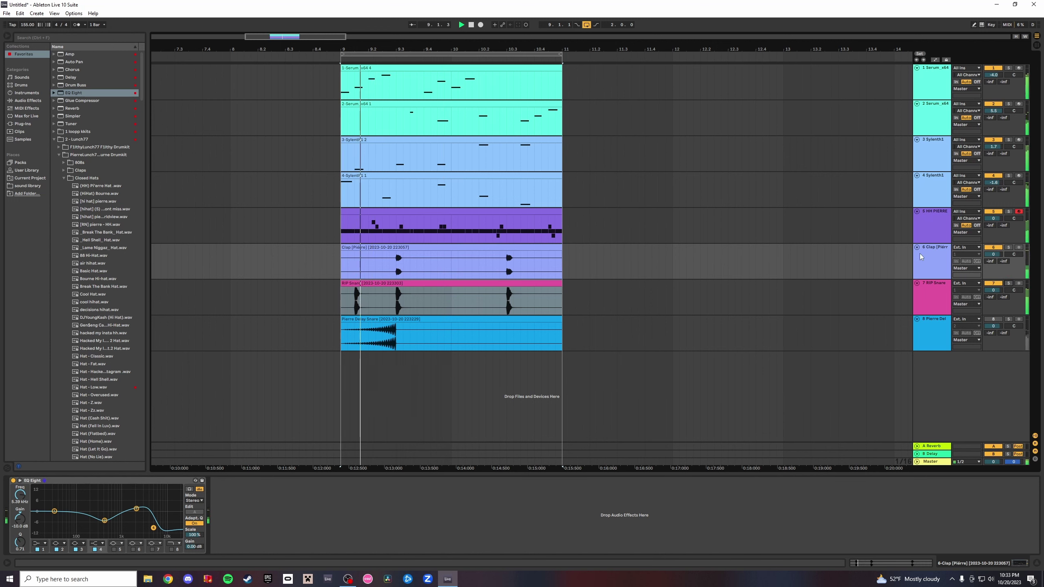
Solo the Clap and RIP Snare tracks together to hear how they blend, and return to the full mix.
click(931, 255)
shift+click(934, 288)
click(1008, 284)
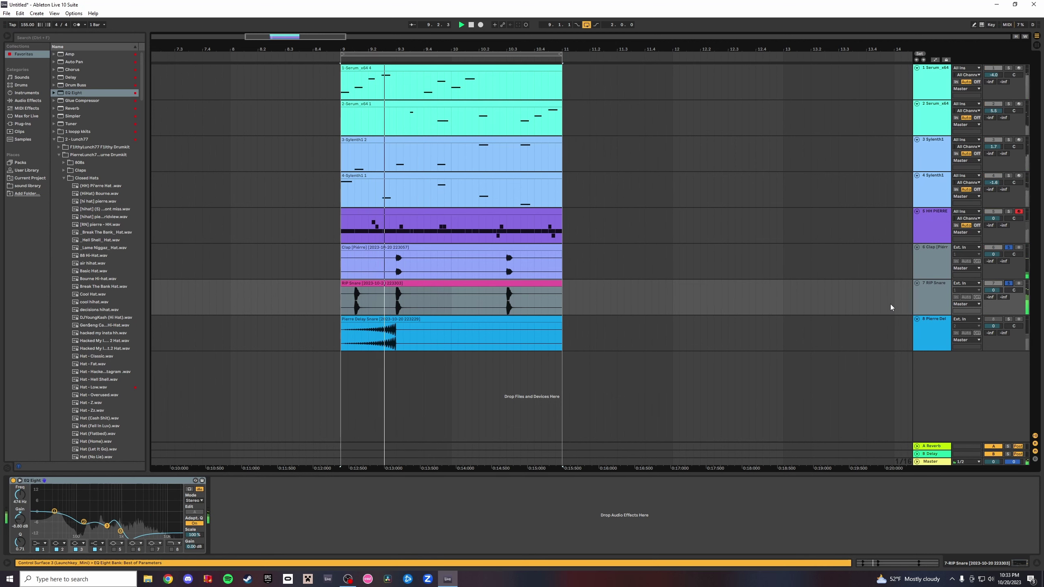
click(1008, 283)
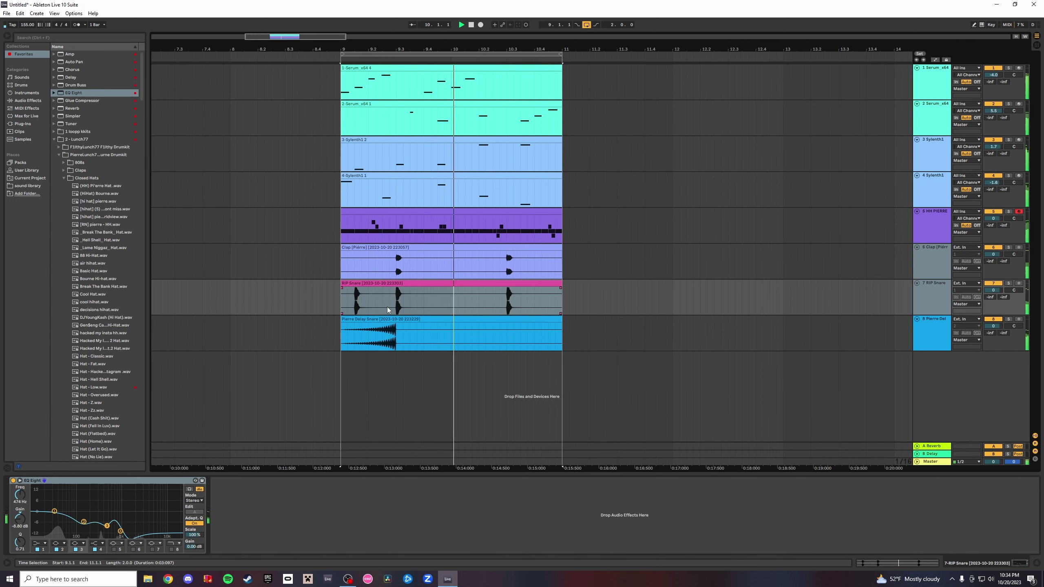
Stretch the reversed Pierre Delay Snare slightly past 9.3 by changing its clip's segment BPM, and close the clip view.
double_click(387, 329)
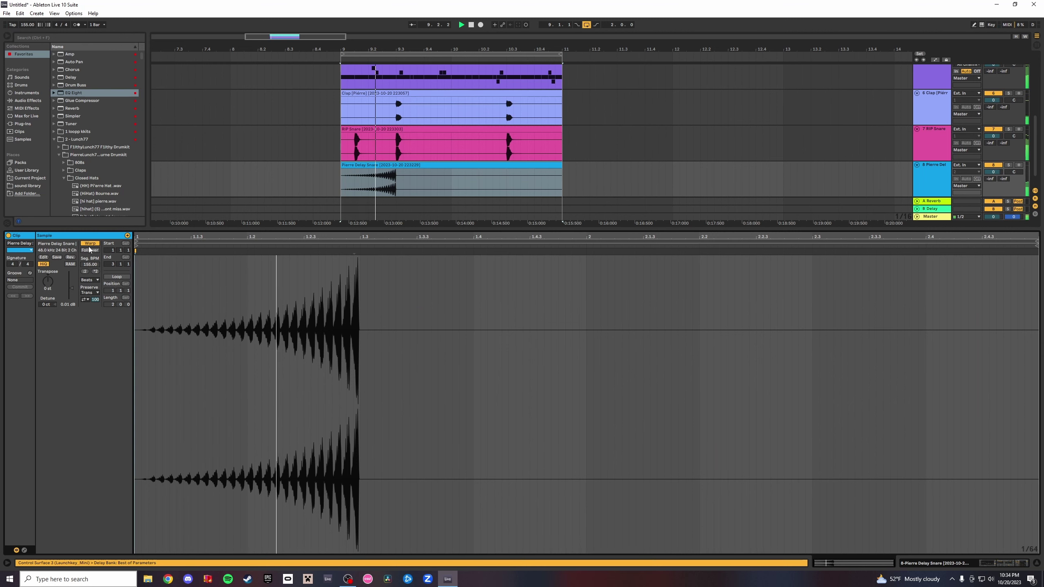
mouse_move(90, 263)
mouse_down()
mouse_move(90, 197)
mouse_move(89, 289)
mouse_move(90, 268)
mouse_up()
key(ctrl+z)
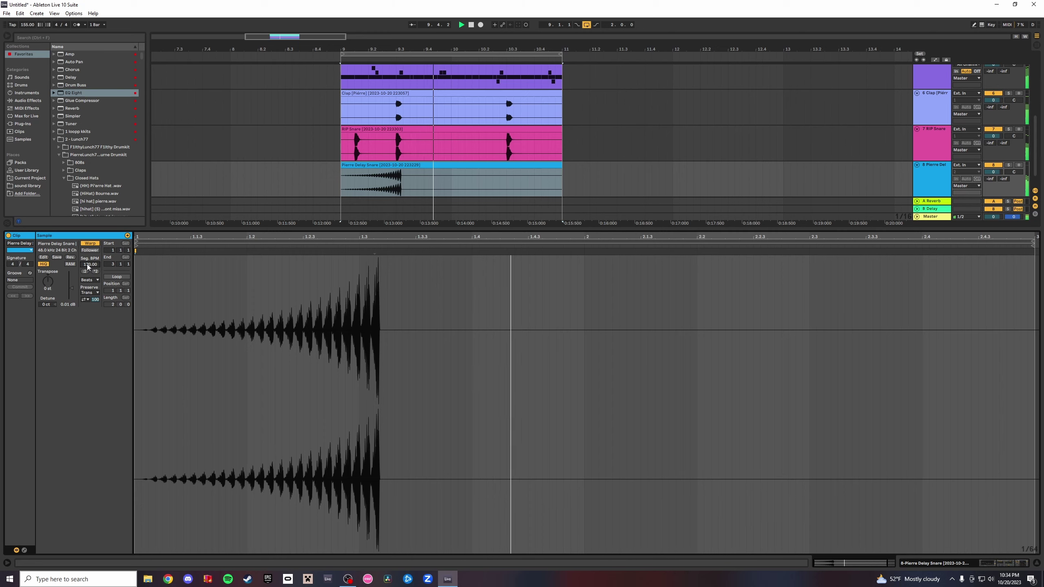
key(ctrl+alt+l)
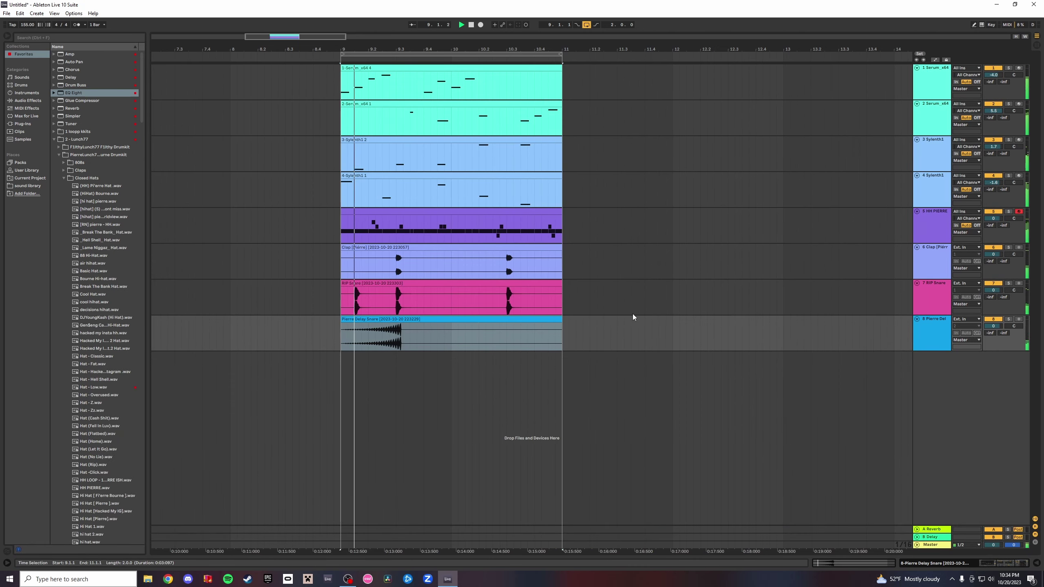
Solo the Clap and RIP Snare tracks and reshape the RIP Snare's EQ with a band 7 cut at 1.11 kHz.
double_click(930, 297)
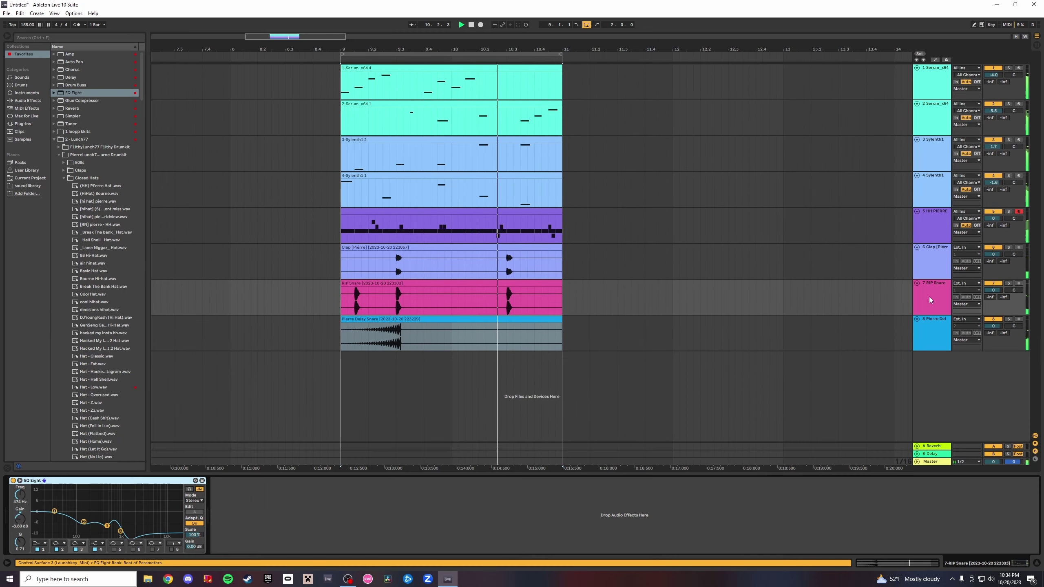
shift+click(925, 261)
click(1008, 247)
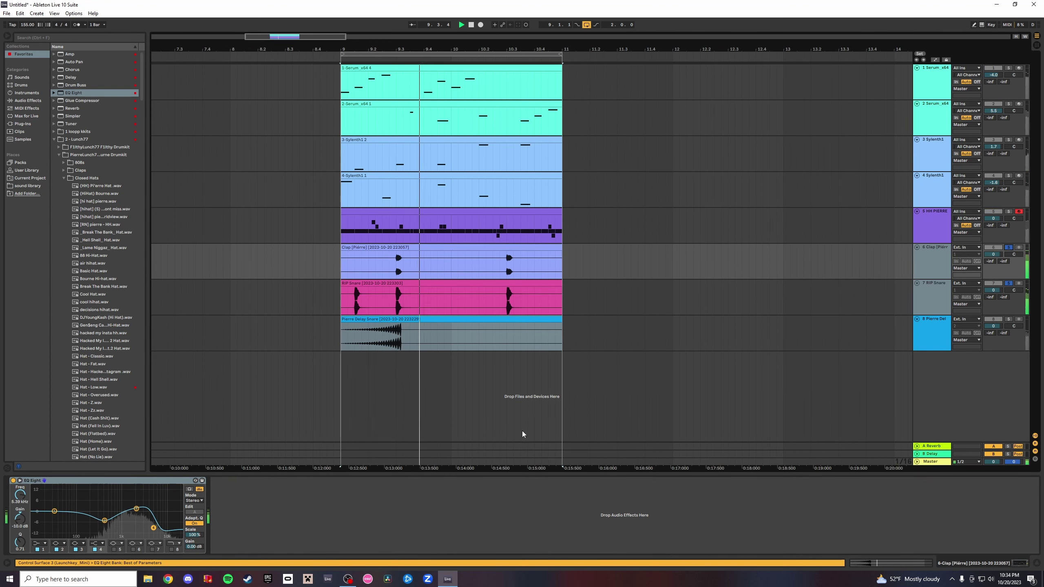
click(927, 296)
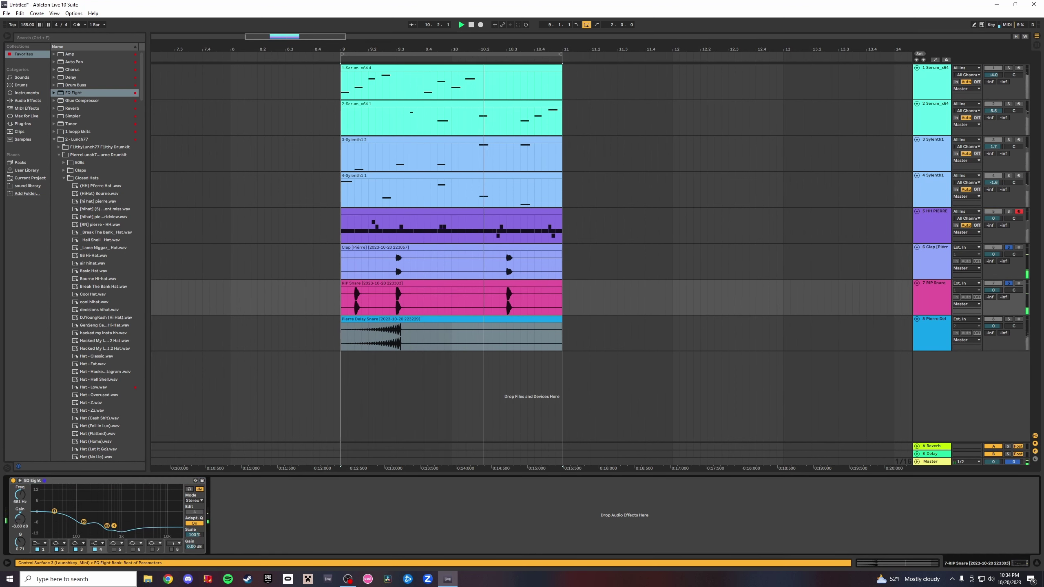
mouse_move(121, 531)
mouse_down()
mouse_move(151, 527)
mouse_move(123, 525)
mouse_move(139, 527)
mouse_up()
click(928, 275)
click(919, 294)
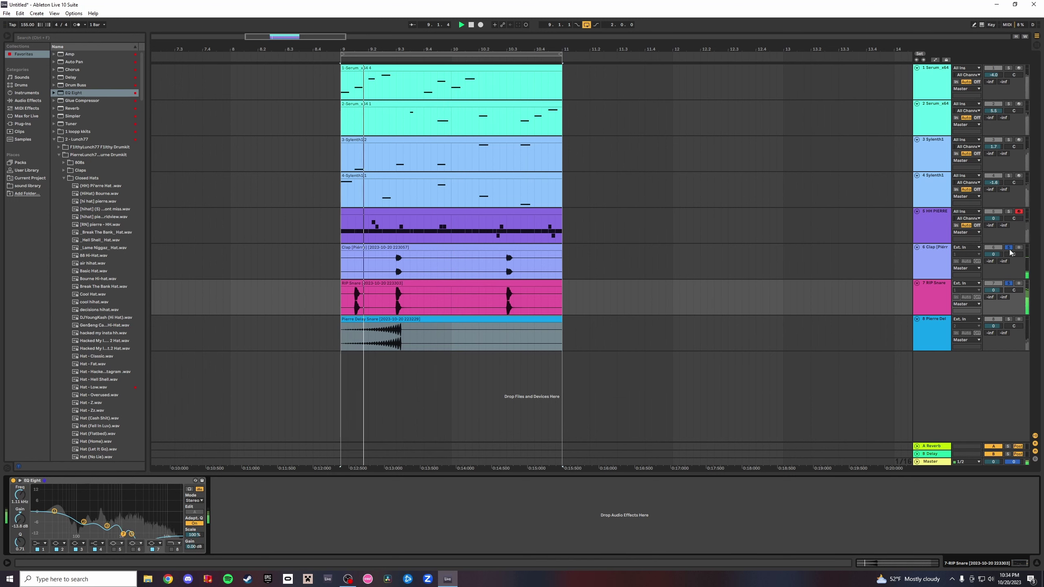
Set the Clap EQ's band 4 cut to 1.82 kHz and its band 3 cut to about 880 Hz, and unsolo both tracks.
click(938, 262)
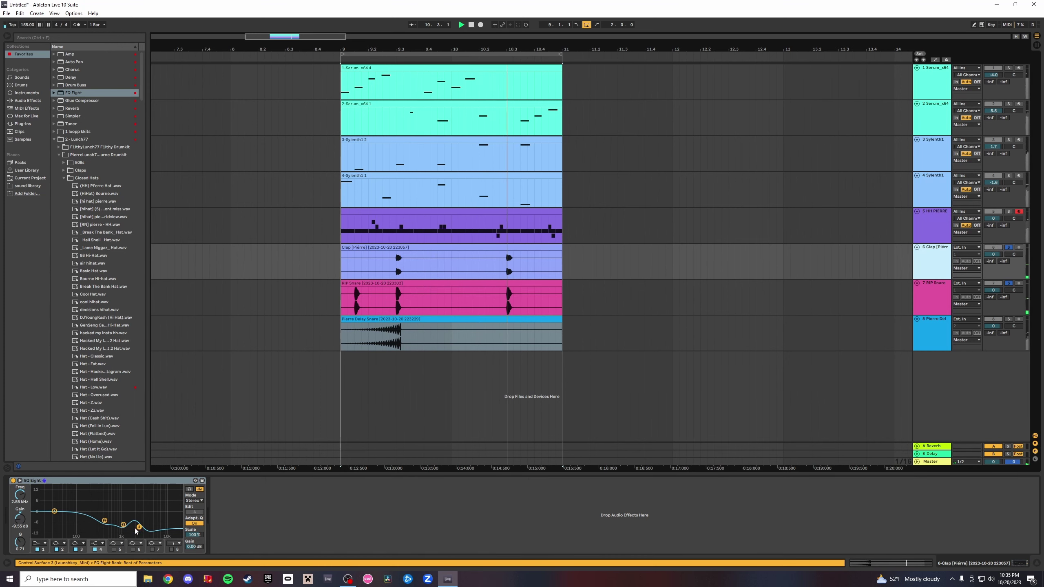
drag(135, 528, 130, 530)
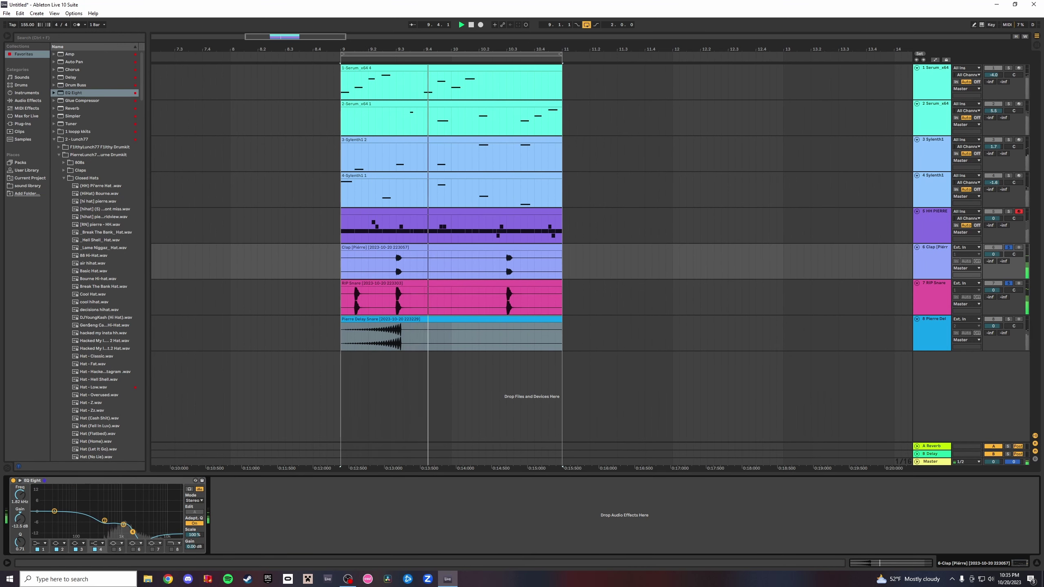
click(1008, 284)
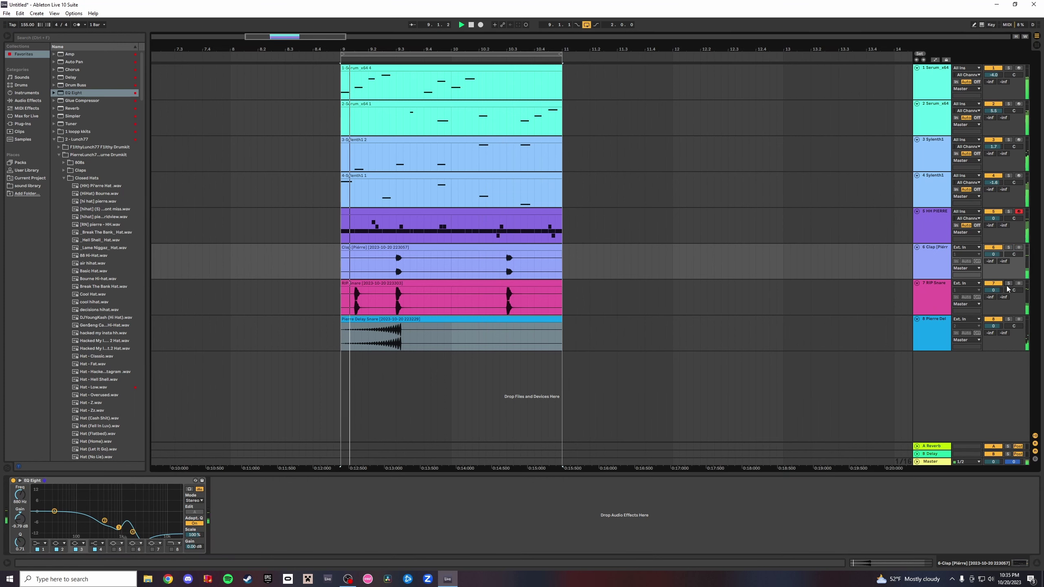
Move the RIP Snare EQ's band 4 cut to about 2.25 kHz at about -10.3 dB.
click(939, 286)
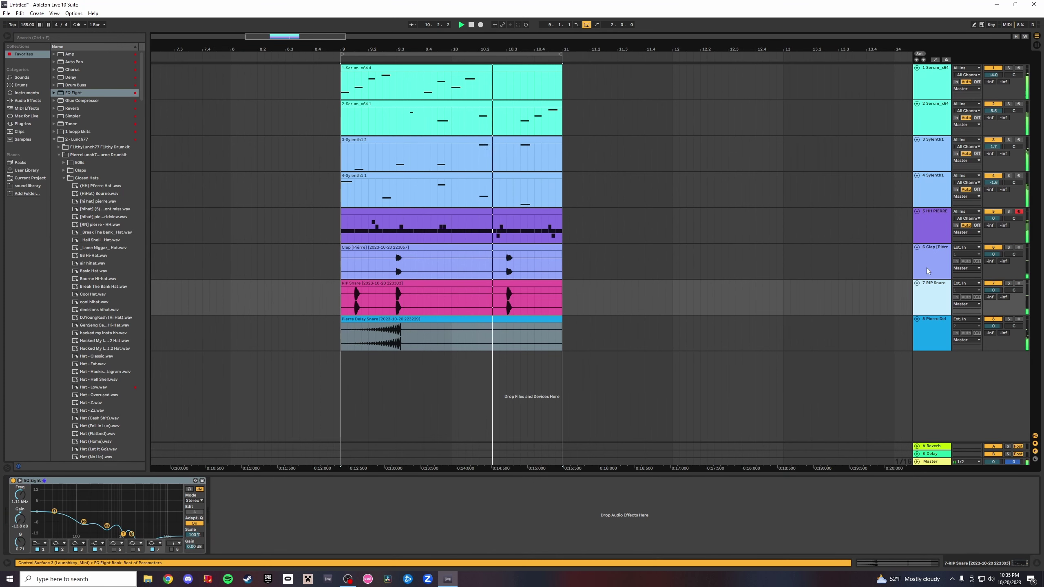
mouse_move(132, 535)
mouse_down()
mouse_move(149, 533)
mouse_move(131, 530)
mouse_up()
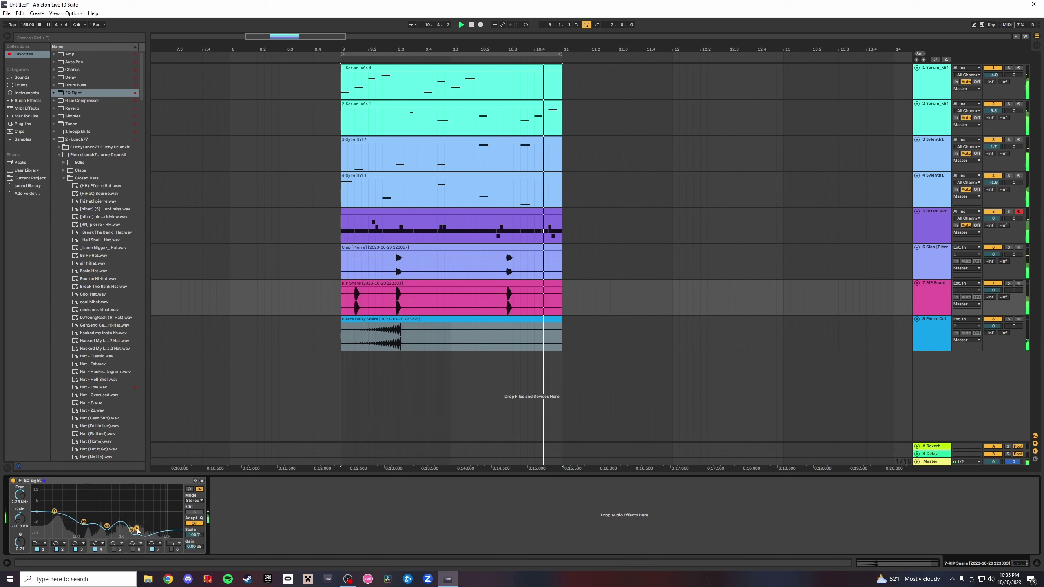
Enable a band 8 high cut on the Clap's EQ and move its band 4 cut to about 2.25 kHz.
click(926, 269)
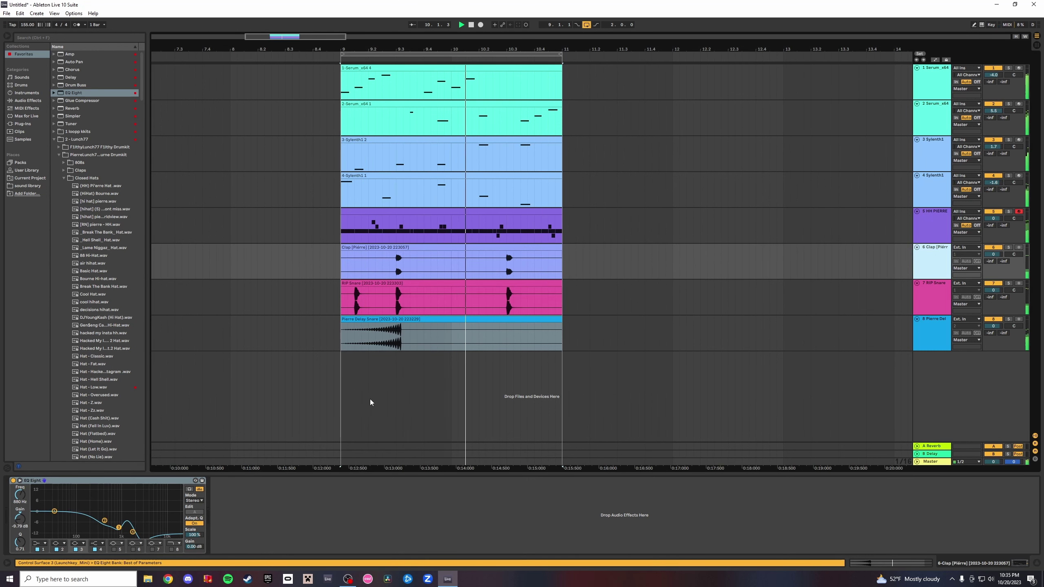
drag(132, 531, 118, 527)
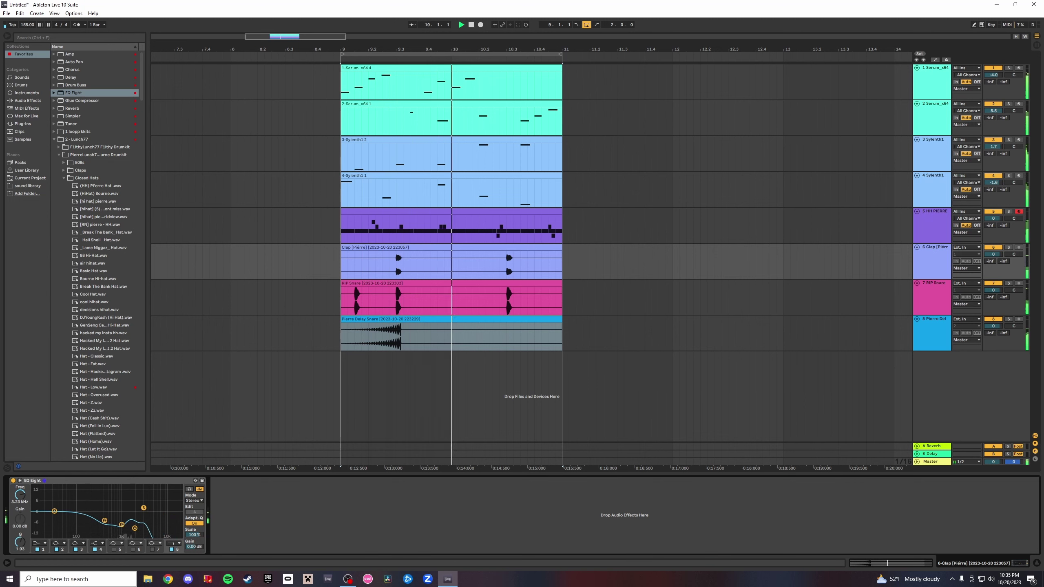
mouse_move(141, 513)
mouse_down()
mouse_move(159, 519)
mouse_move(132, 525)
mouse_move(141, 523)
mouse_up()
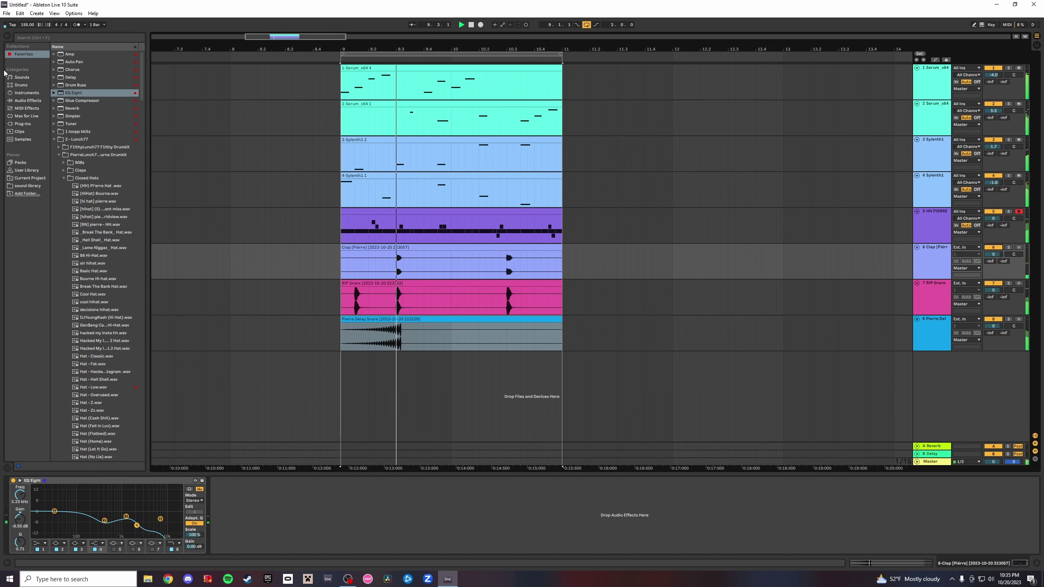
Search the browser for "kick" and audition samples in the drum kit's Kicks folder.
click(80, 36)
text(kick)
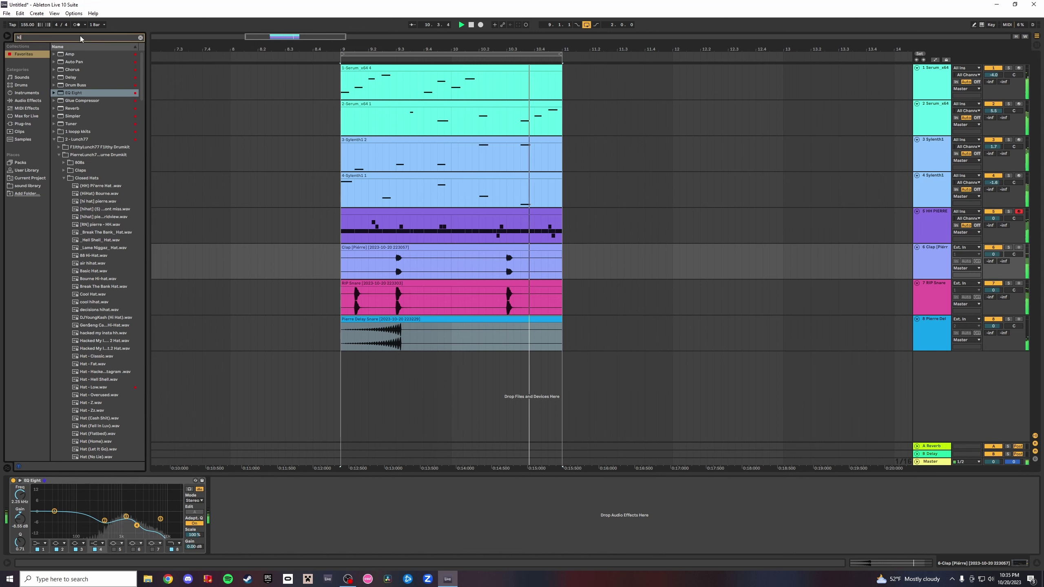
click(99, 201)
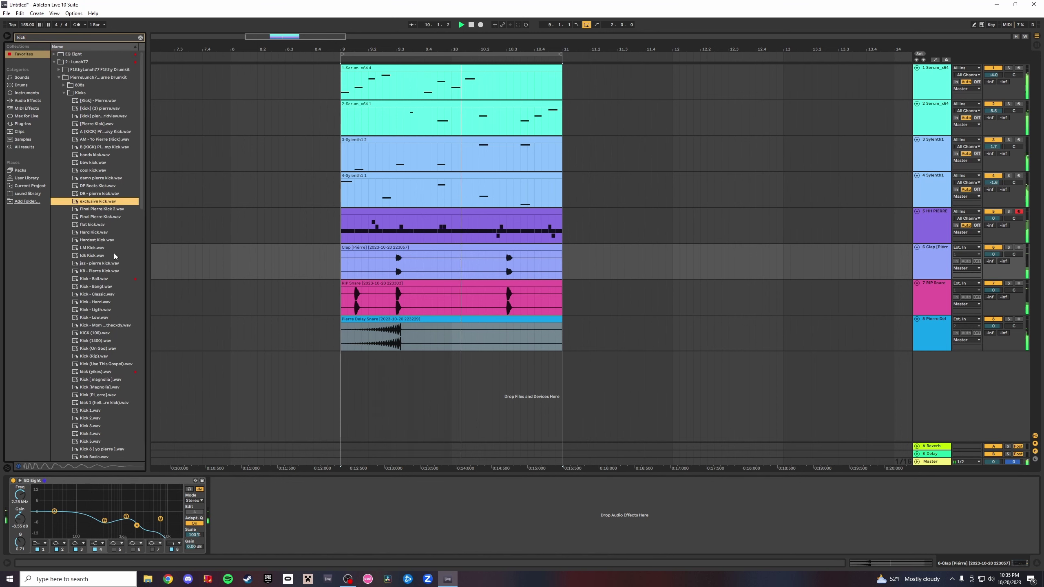
click(99, 140)
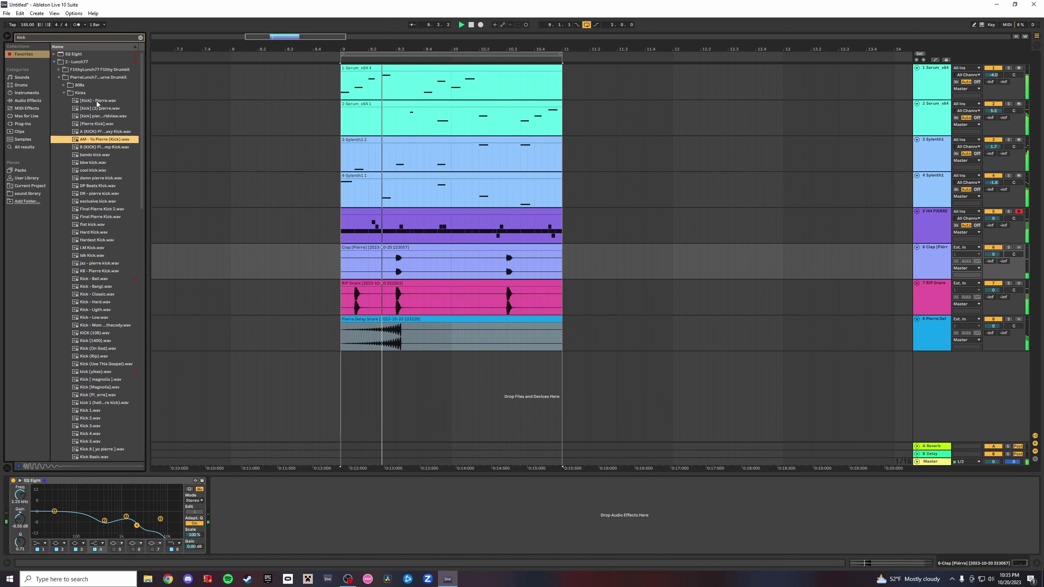
click(95, 248)
drag(141, 117, 141, 196)
click(93, 268)
Place the kick sample "kick that i use almost everytime i make a pierre beat" on a new track 9 at 9.1.1 and play the loop.
drag(103, 268, 344, 359)
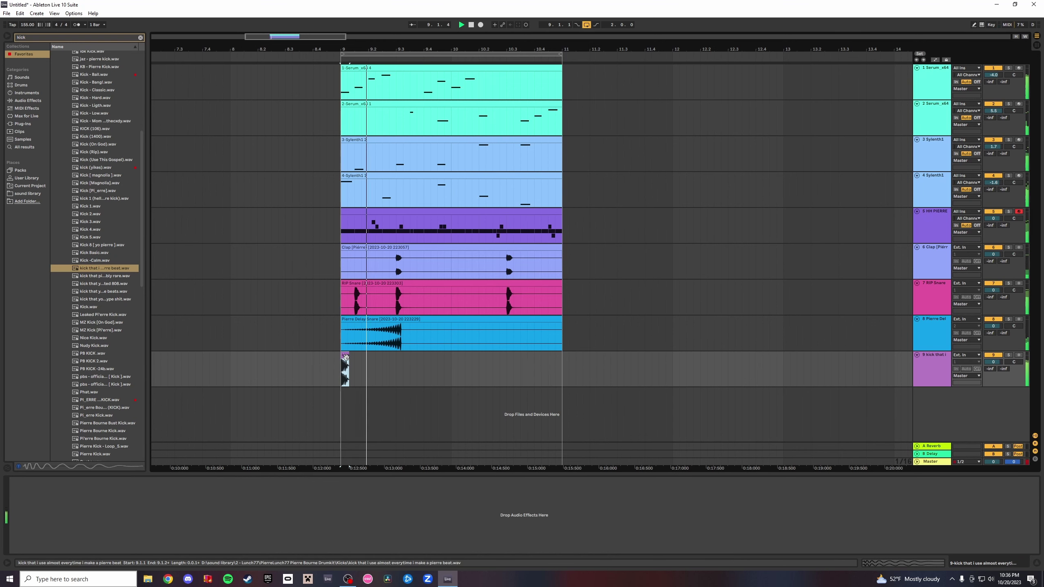
key(space)
key(space)
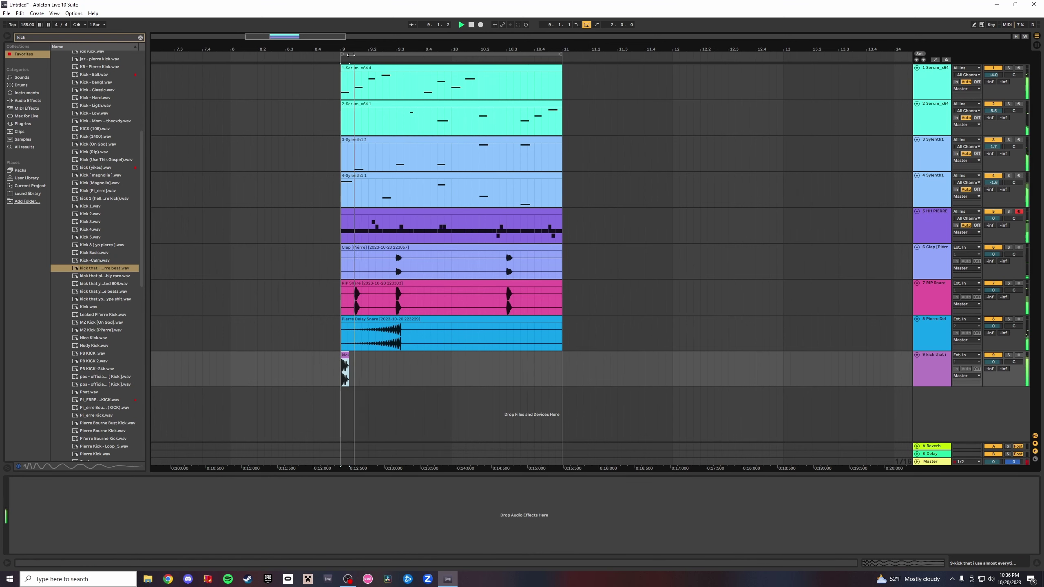
Copy the kick clip to 9.2.3 on its track and play the loop with it.
drag(369, 49, 406, 405)
key(space)
key(space)
click(428, 373)
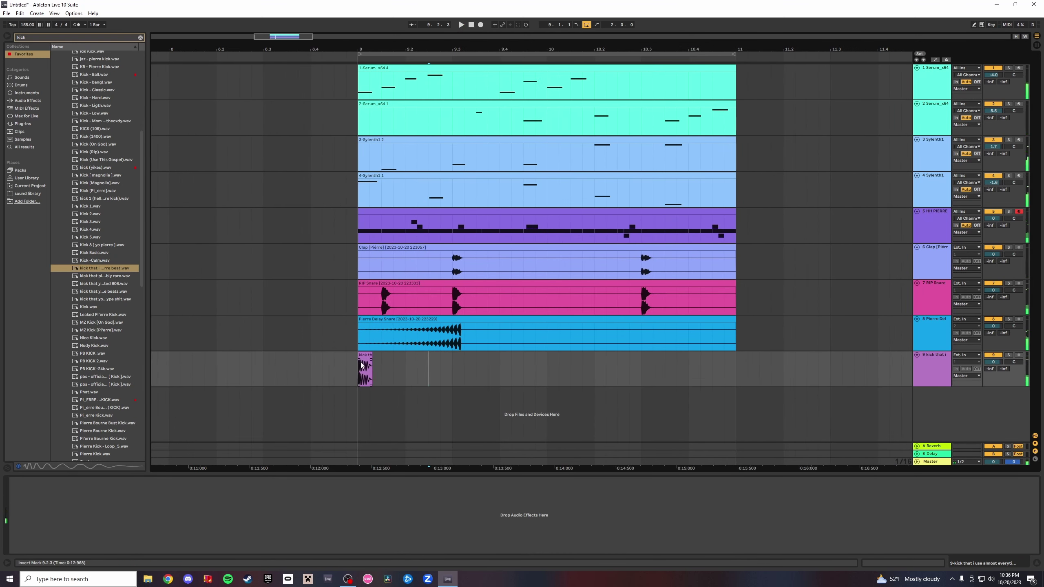
key(ctrl+v)
click(364, 356)
key(space)
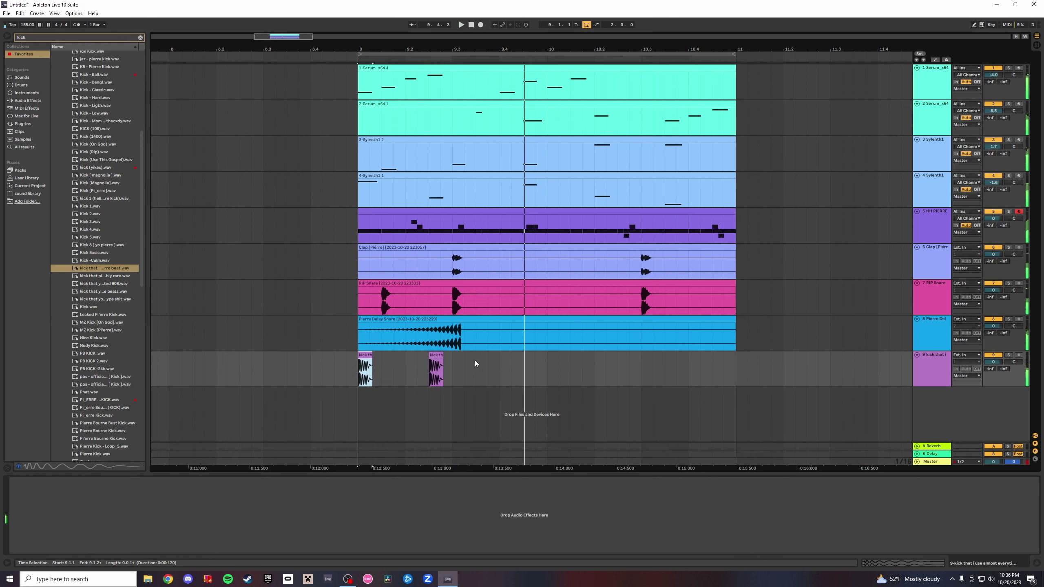
Paste copies of the kick clip at 9.4.1 and 9.4.3 on track 9 and check them in playback.
click(484, 365)
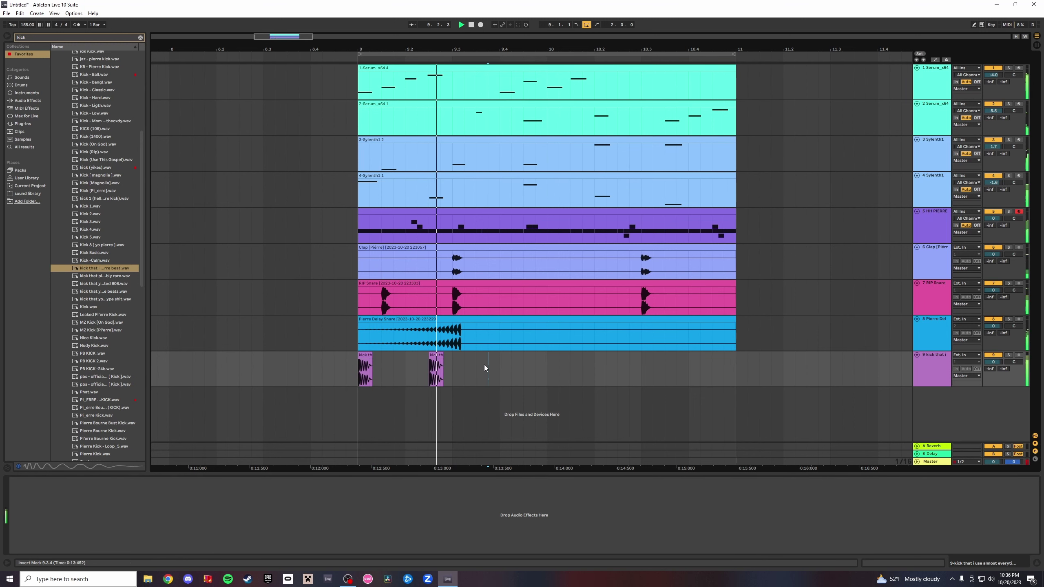
key(ctrl+v)
key(ctrl+z)
click(501, 362)
key(ctrl+v)
click(521, 365)
key(ctrl+v)
key(space)
key(space)
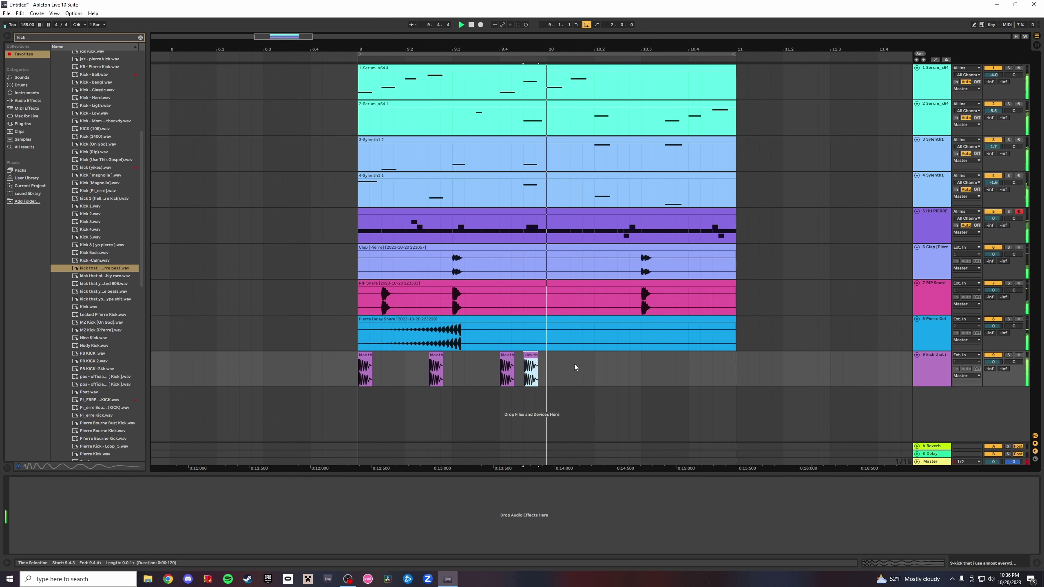
Paste further copies of the kick clip at 10.2.1, 10.3.3 and 10.4.3 on track 9.
click(594, 365)
key(ctrl+v)
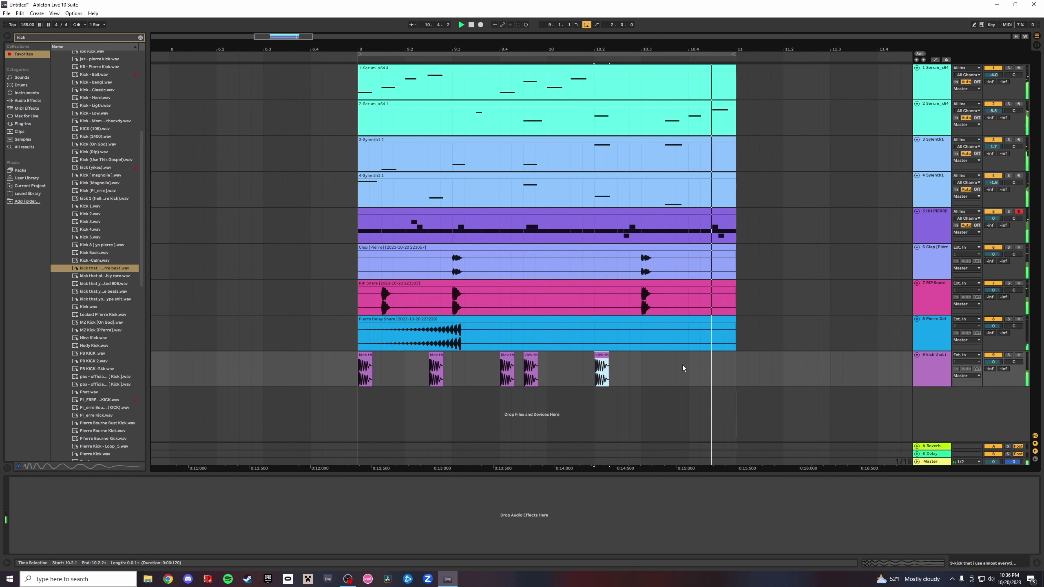
click(666, 369)
key(ctrl+v)
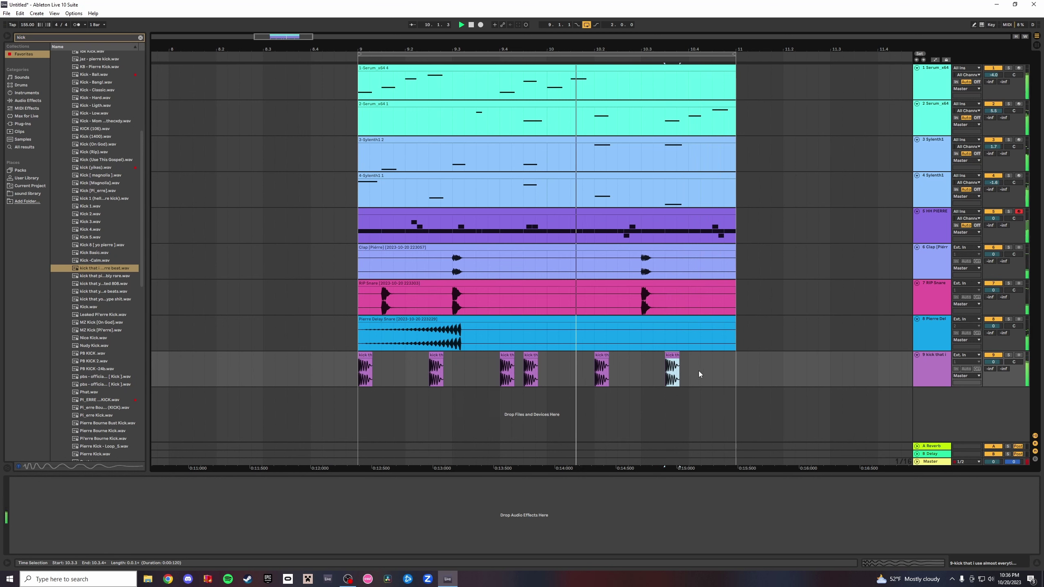
click(712, 369)
key(ctrl+v)
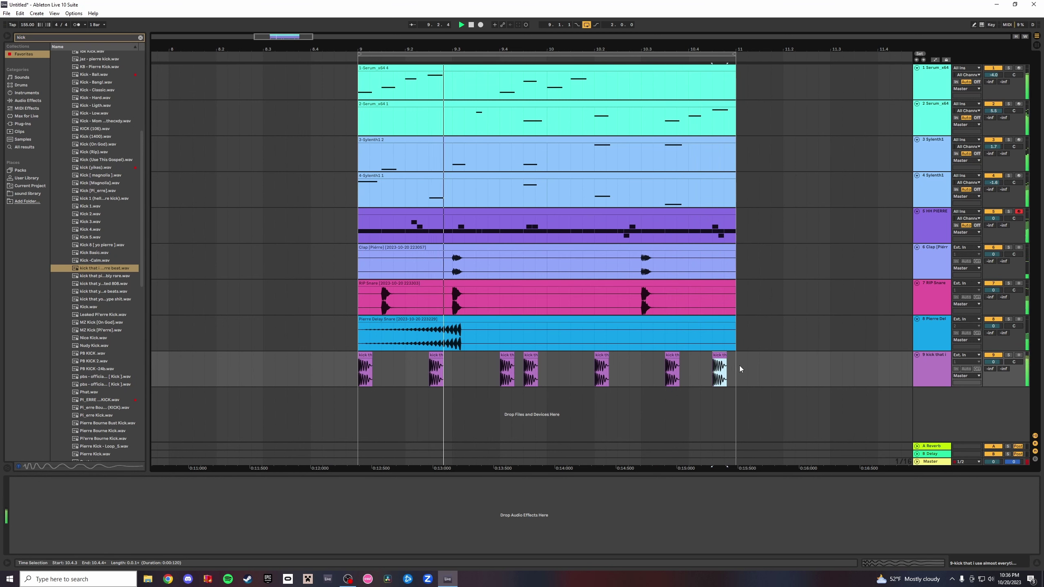
Consolidate the whole kick pattern from 9.1.1 to 11.1.1 into a single clip.
drag(736, 358, 358, 357)
right_click(361, 354)
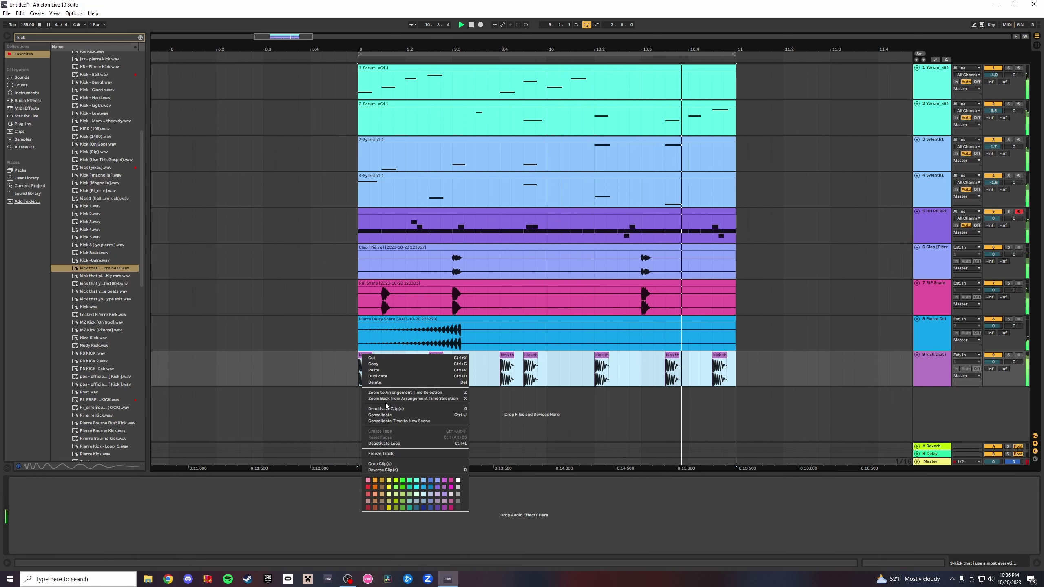
click(388, 415)
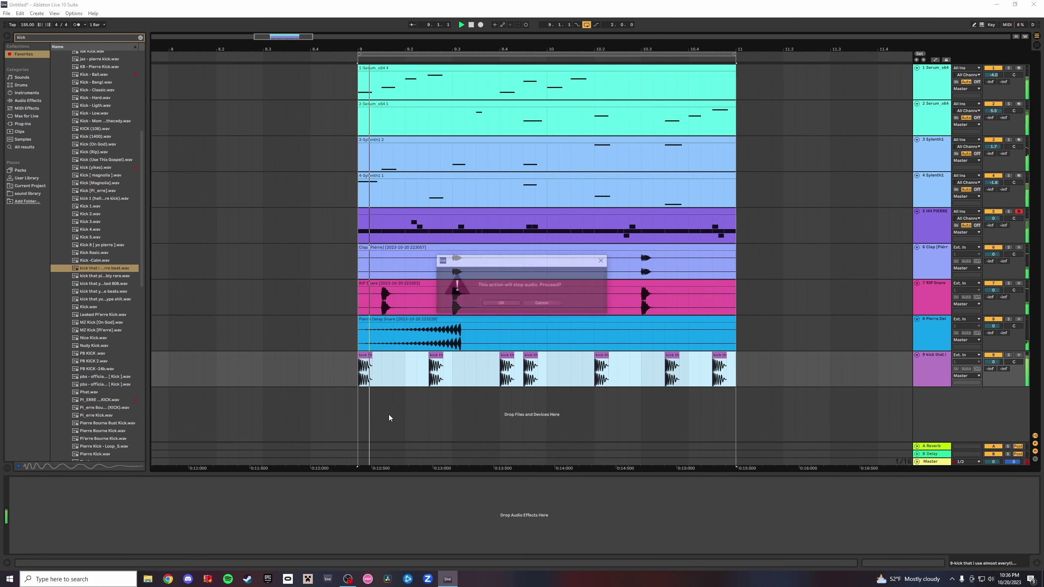
Add EQ Eight to the kick track and, with the track soloed, cut band 4 and set band 2 to about -3.10 dB at 93.6 Hz.
click(141, 38)
click(1036, 45)
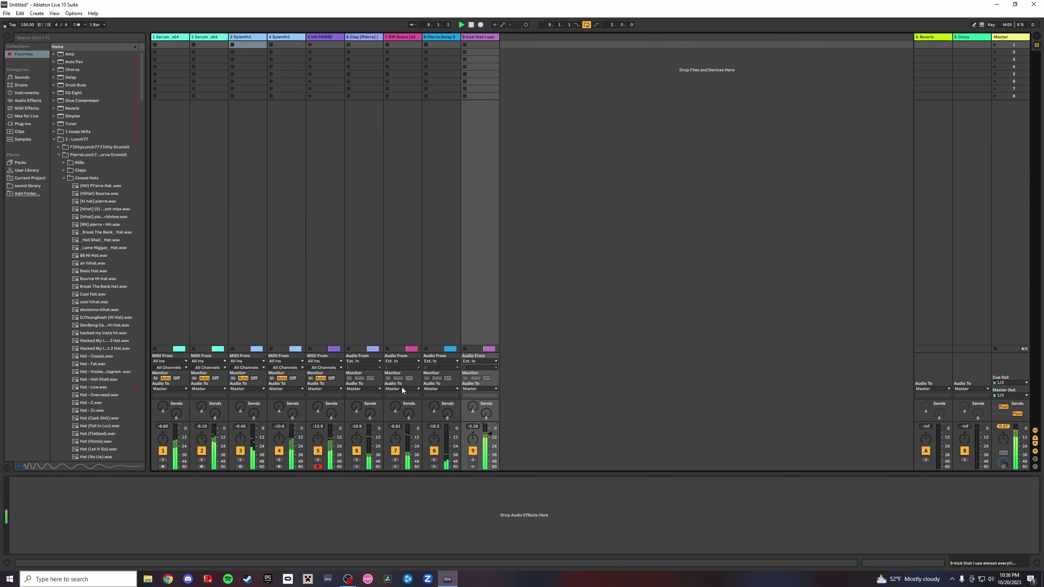
double_click(79, 94)
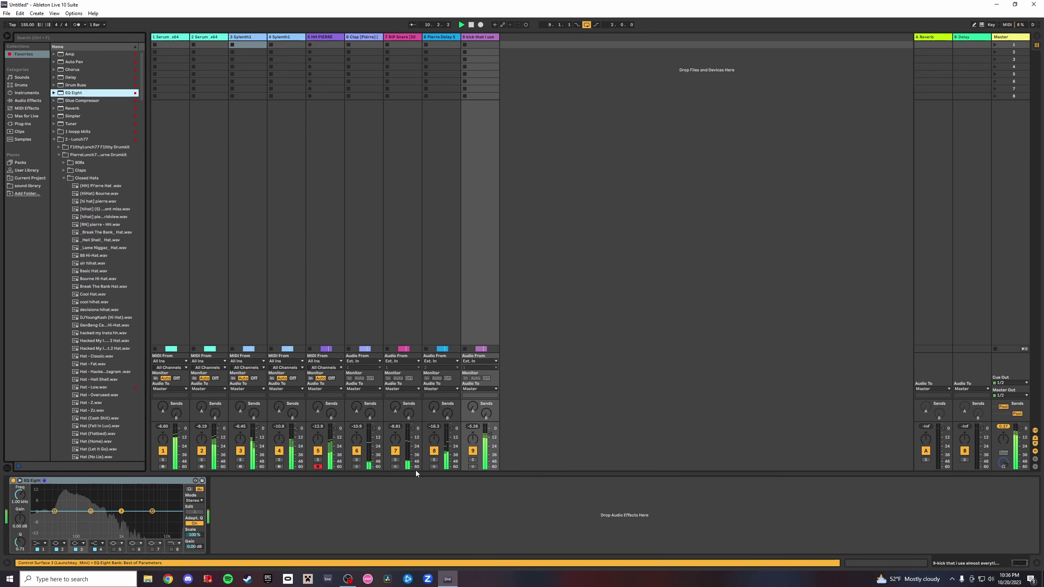
click(472, 460)
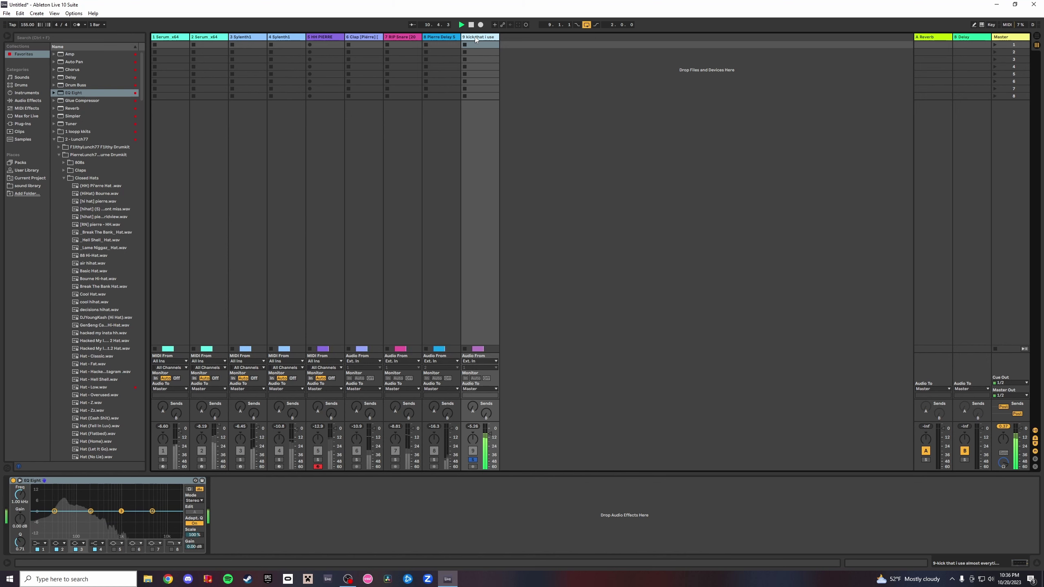
drag(152, 511, 129, 525)
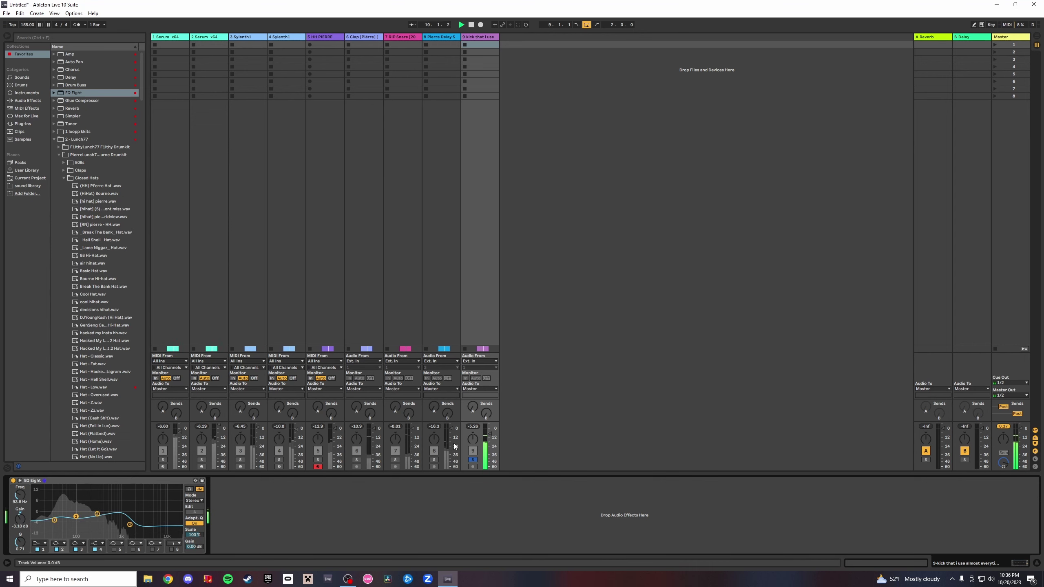
click(471, 460)
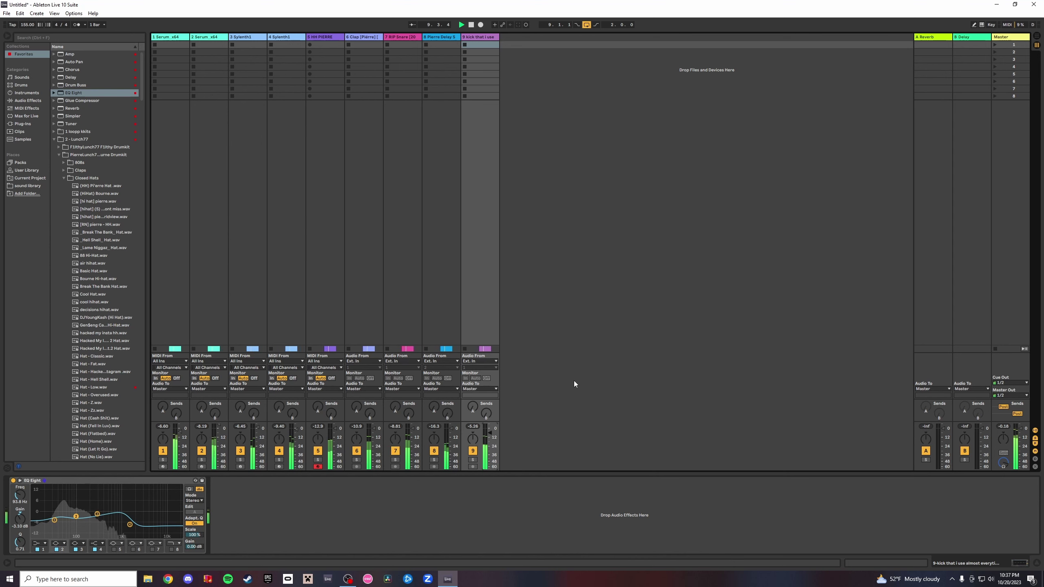
Return to the Arrangement view and add a Simpler on a new track below the kick.
click(1037, 38)
click(52, 38)
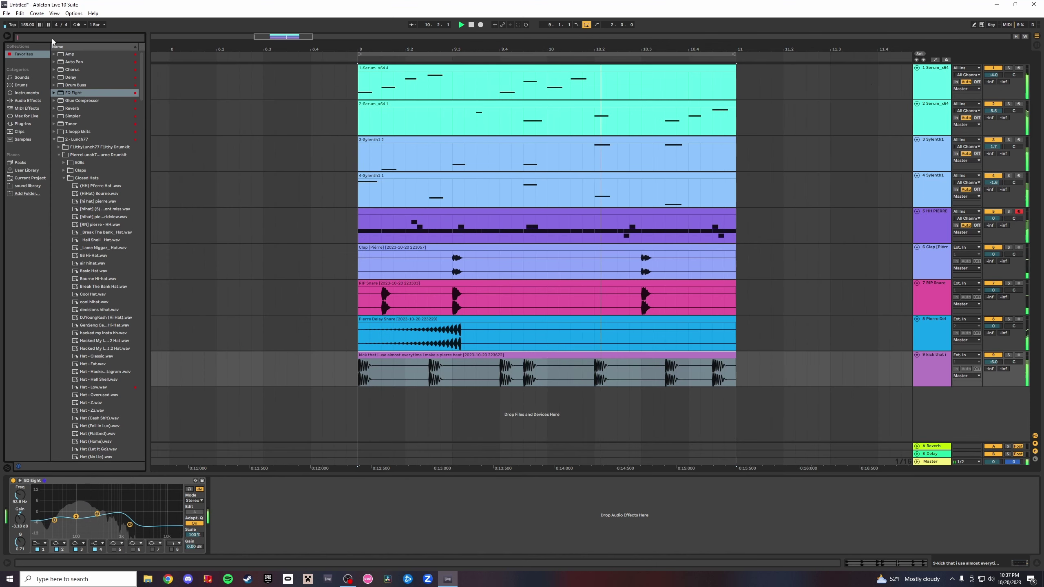
drag(77, 116, 515, 404)
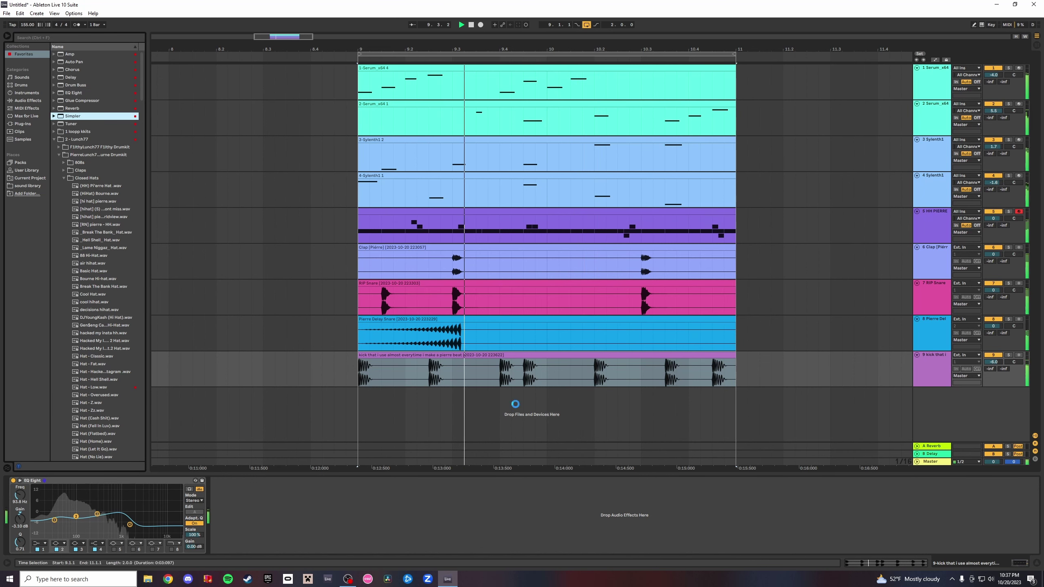
Search the browser for "808", audition a sample from the matches and enlarge the Simpler track's height.
click(72, 40)
text(808)
click(92, 319)
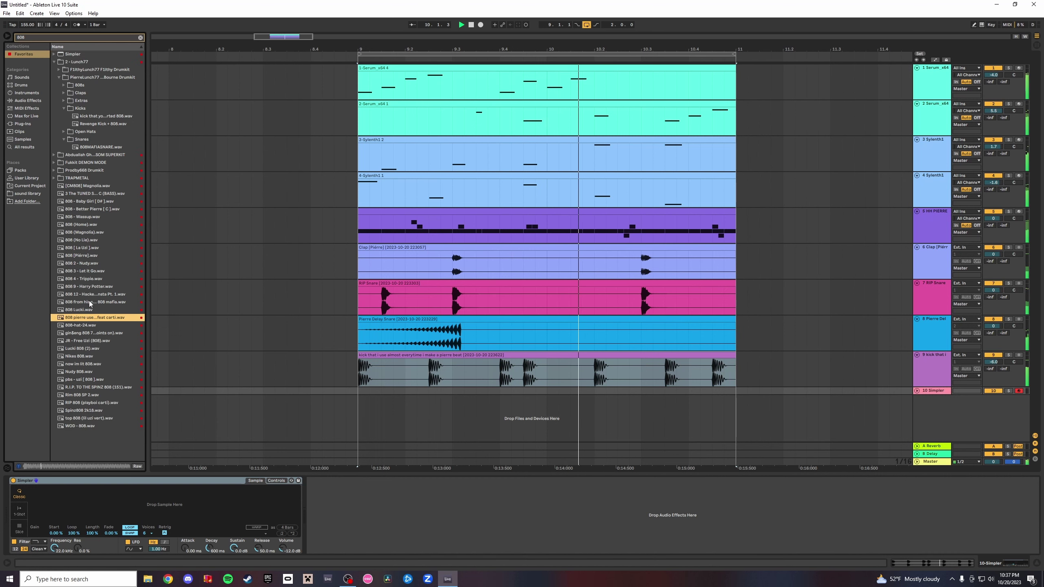
drag(933, 394, 933, 421)
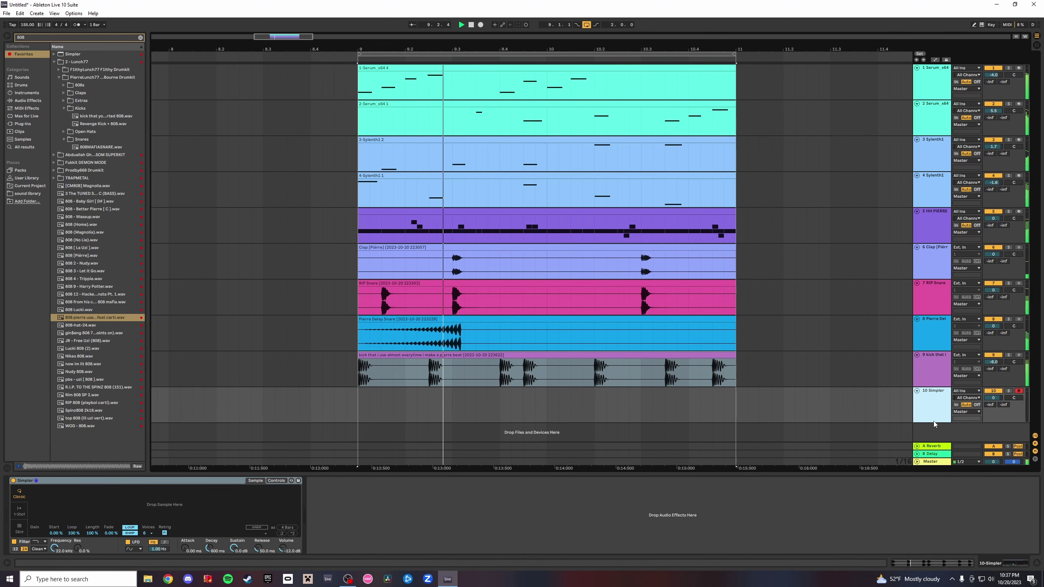
Find the Tuner device in the browser and add it after Simpler on track 10.
click(139, 37)
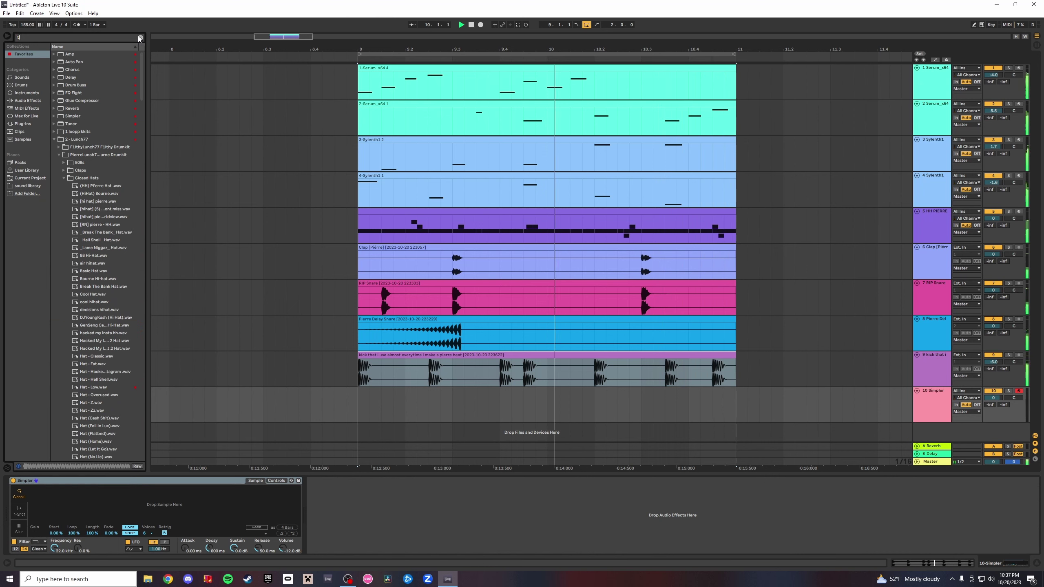
text(tuner)
click(92, 57)
double_click(92, 57)
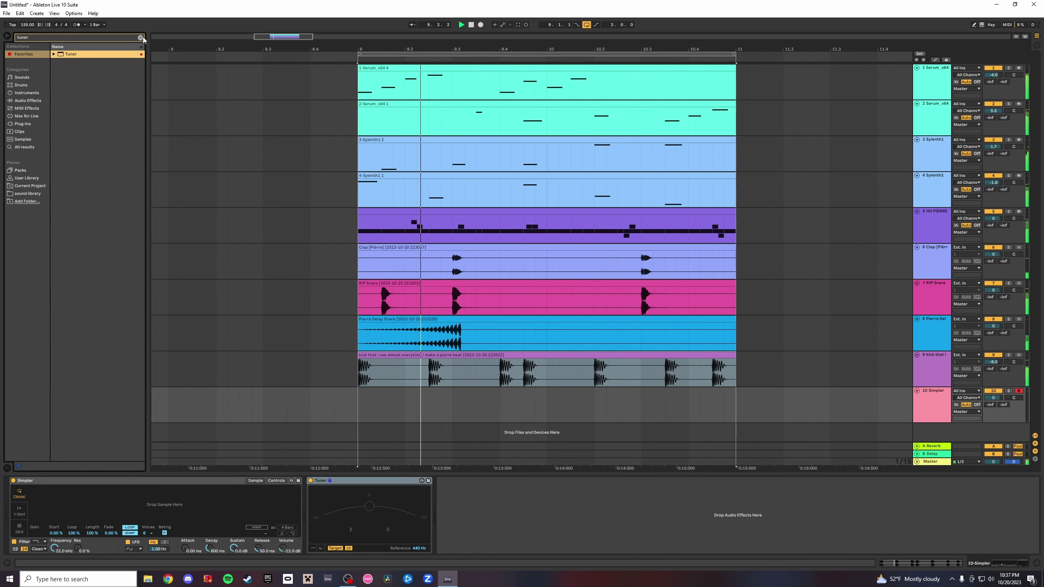
Search the browser for "808" again, audition "808 (Home)" and open the drum kit's 808s folder.
key(Escape)
text(808)
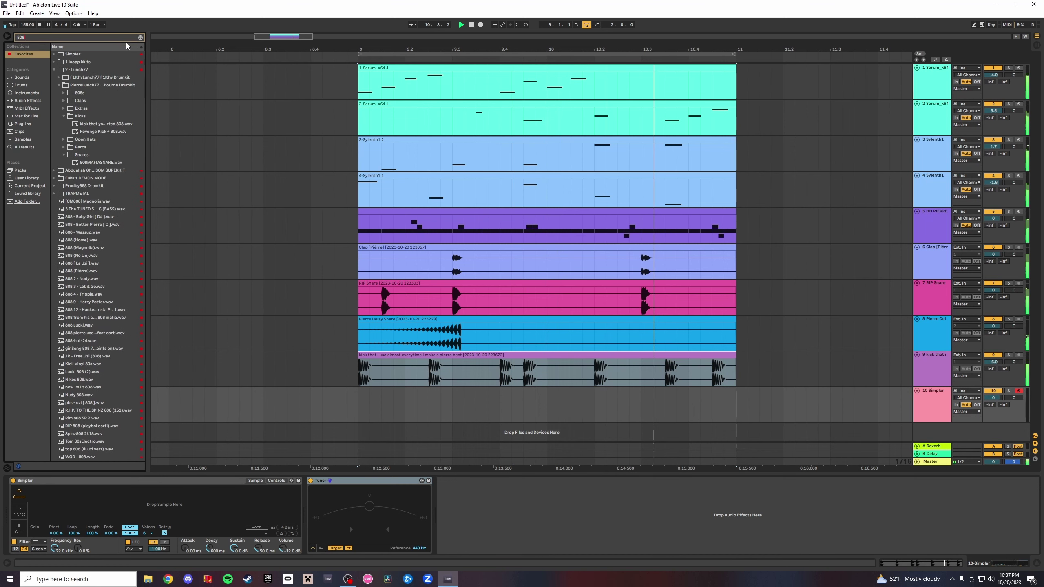
click(86, 225)
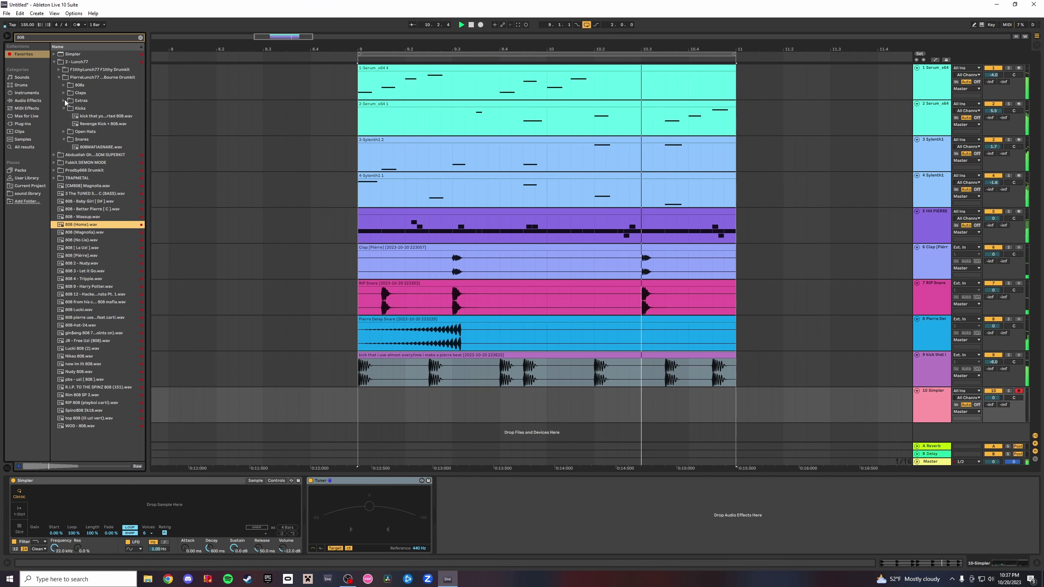
click(64, 85)
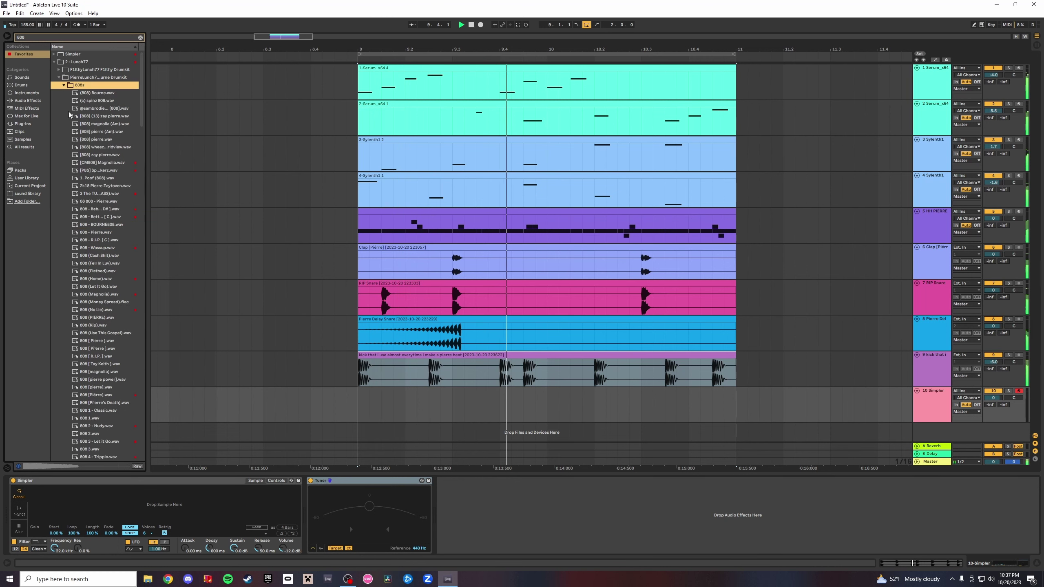
Audition samples in the 808s folder and load "808 6 - Cashin" into Simpler on track 10.
click(73, 186)
scroll(90, 284, down, 1)
key(space)
scroll(95, 289, down, 2)
click(93, 289)
scroll(94, 288, down, 2)
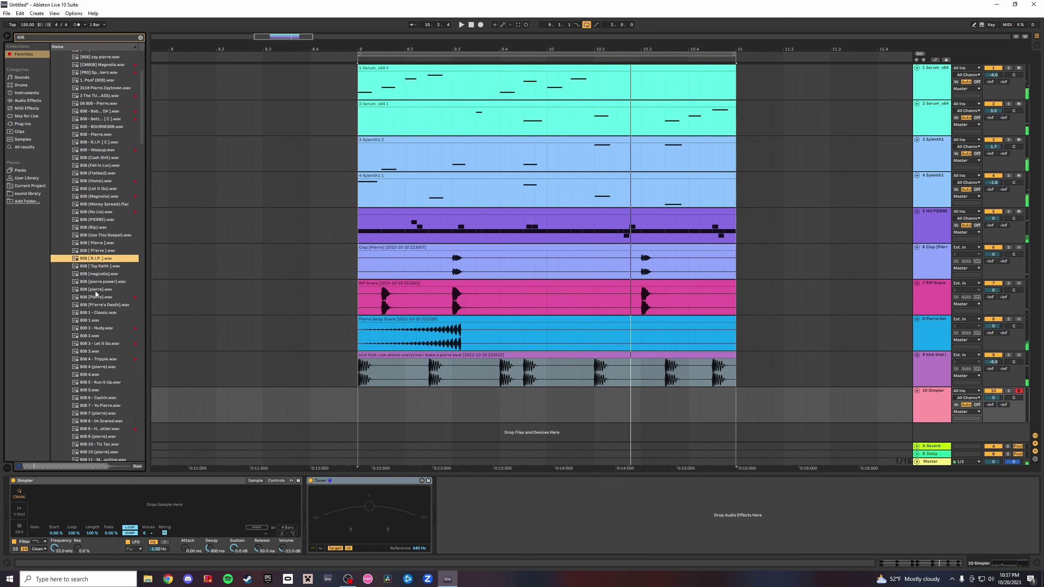
click(93, 289)
scroll(93, 288, down, 3)
scroll(93, 289, down, 2)
click(97, 285)
key(space)
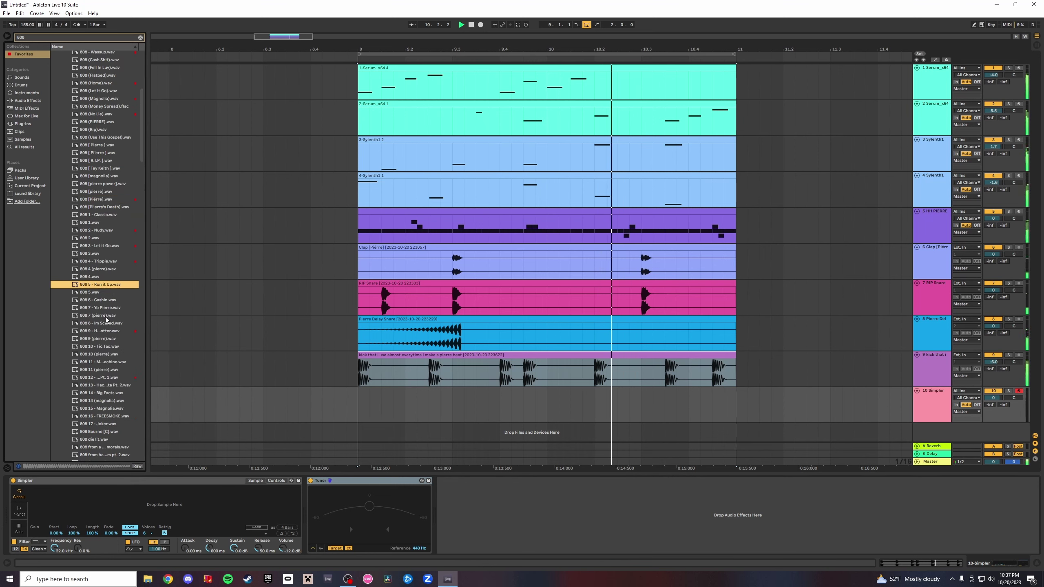
click(106, 300)
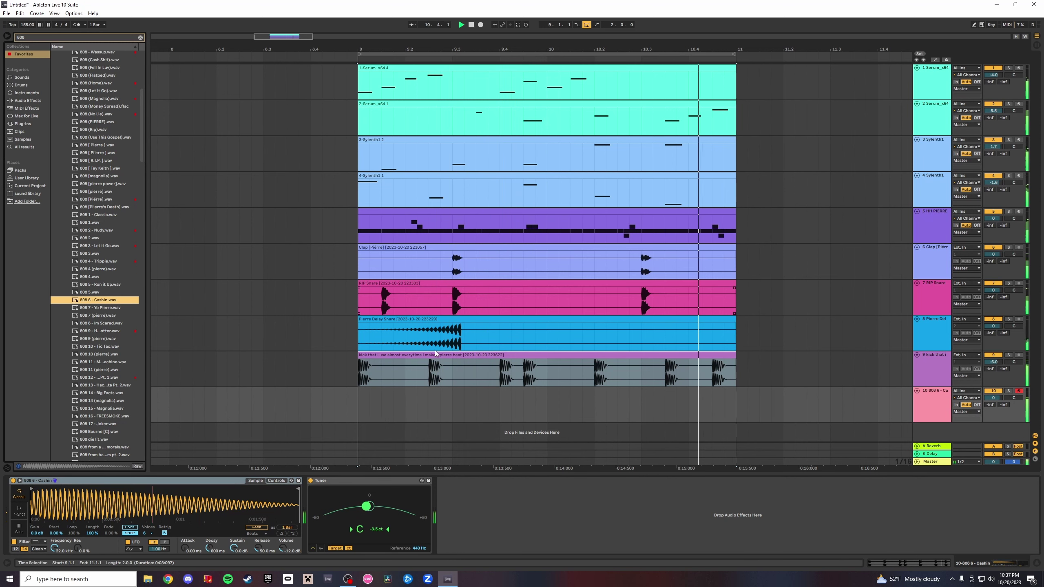
Duplicate the clips on tracks 1 to 9 to bar 11 and extend the loop to four bars, ending at 13.1.1.
click(659, 68)
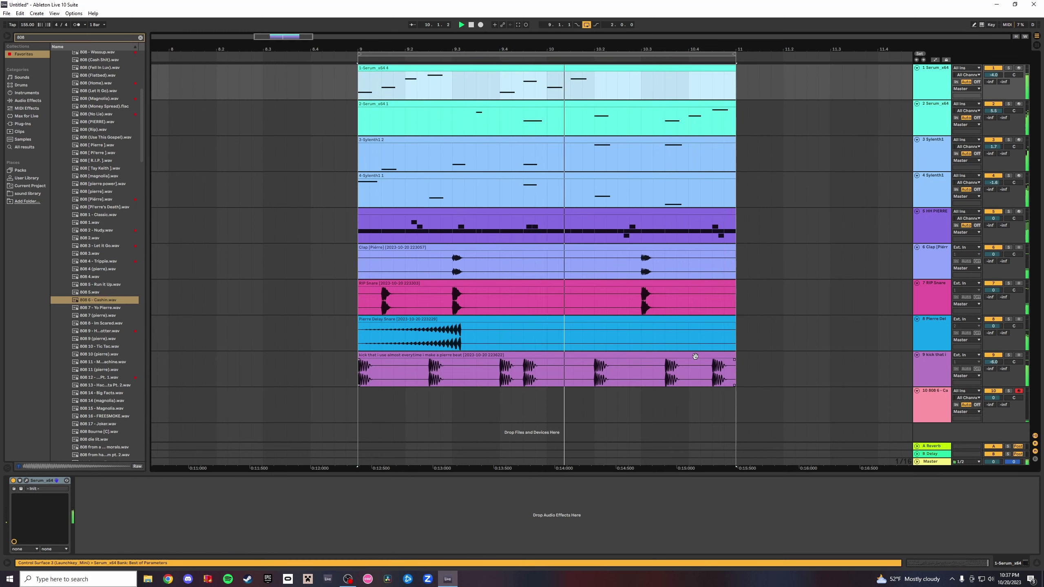
shift+click(695, 356)
key(ctrl+d)
mouse_move(735, 47)
mouse_down()
mouse_move(511, 41)
mouse_move(551, 63)
mouse_move(746, 54)
mouse_up()
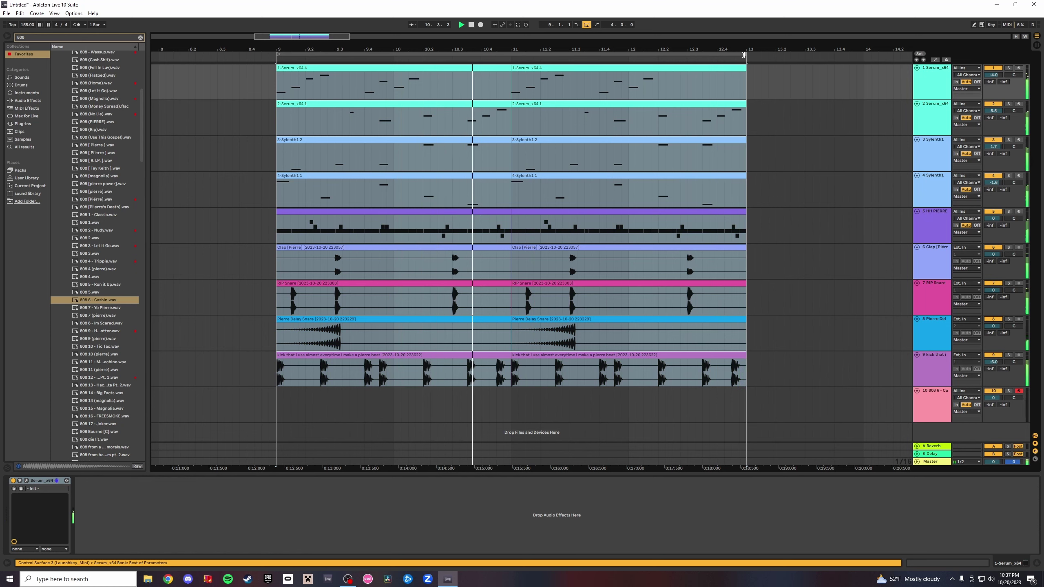
Solo track 1 and consolidate its two Serum clips into one four-bar clip.
click(1009, 69)
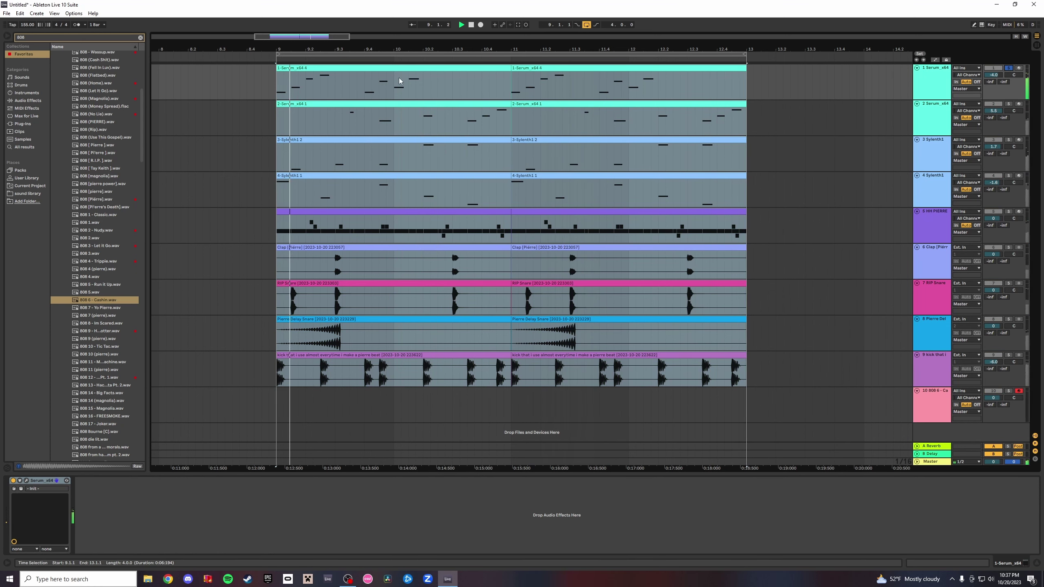
double_click(546, 68)
shift+click(485, 68)
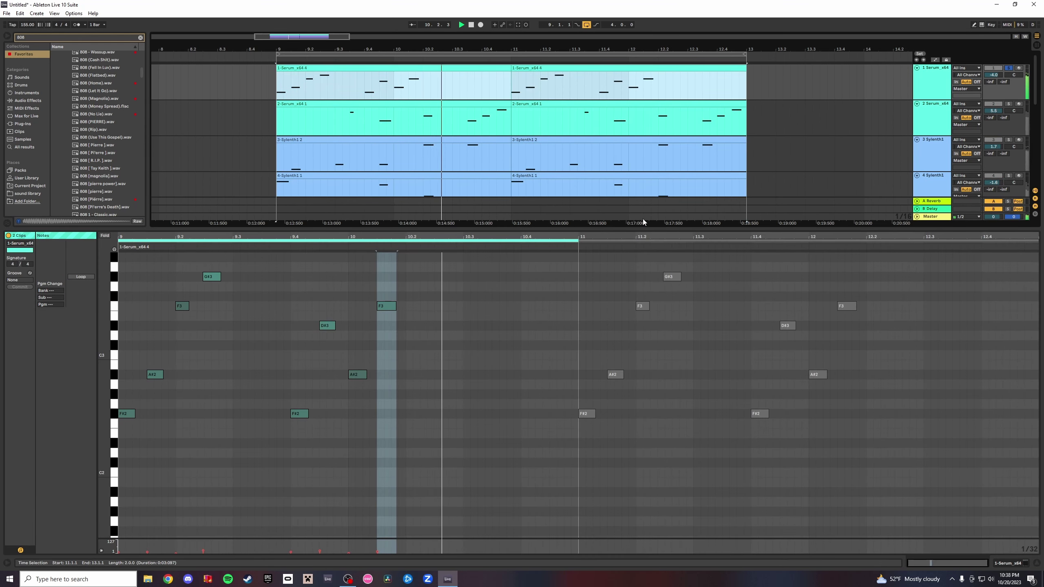
right_click(499, 67)
click(525, 139)
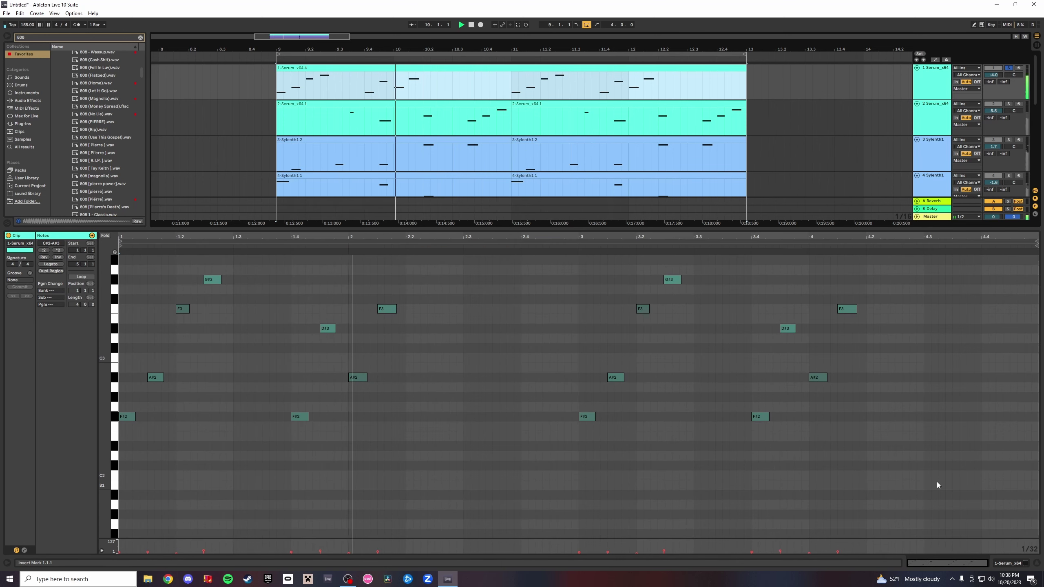
Transpose the notes in the second half of the track 1 Serum clip up two semitones.
drag(903, 461, 592, 249)
key(Up)
key(Up)
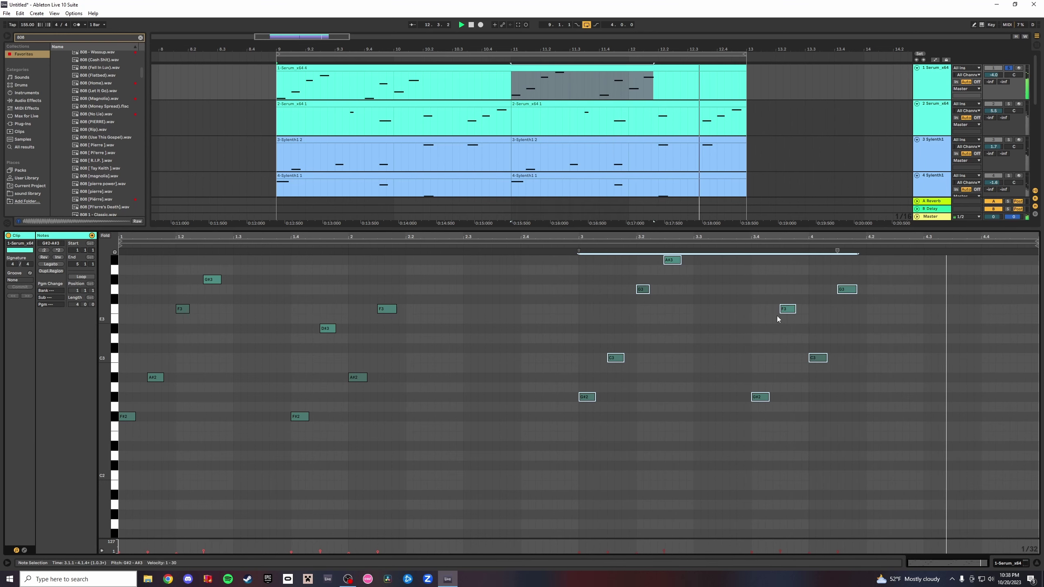
Solo track 2 alongside track 1 and consolidate its two Serum clips into one four-bar clip.
click(454, 108)
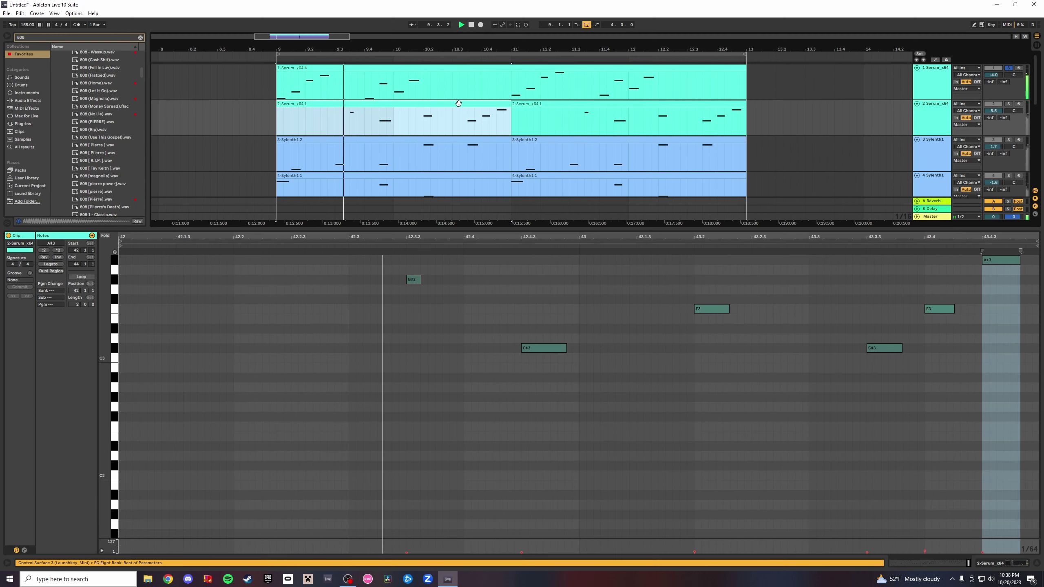
shift+click(564, 107)
click(962, 92)
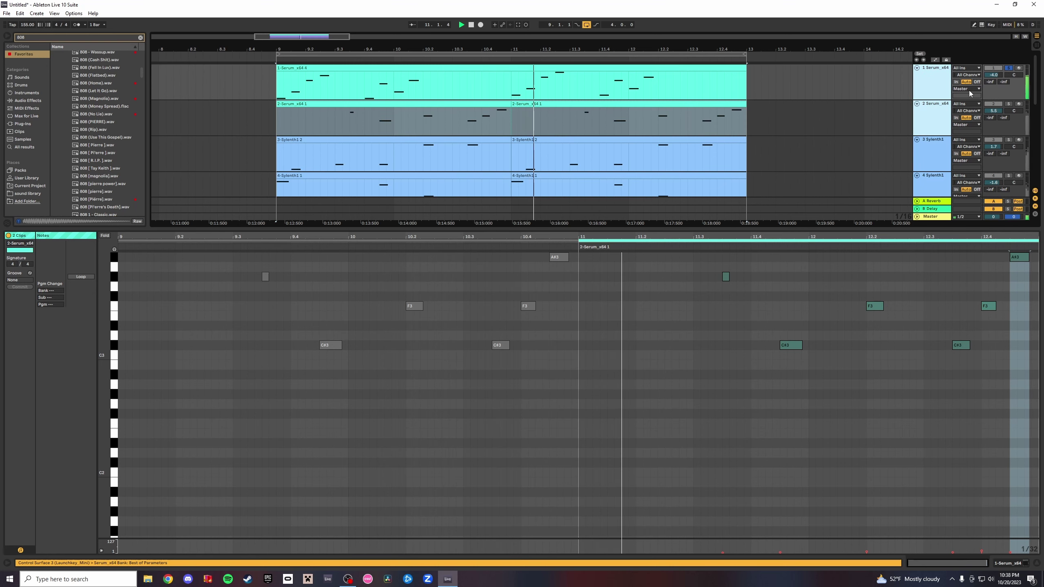
click(474, 103)
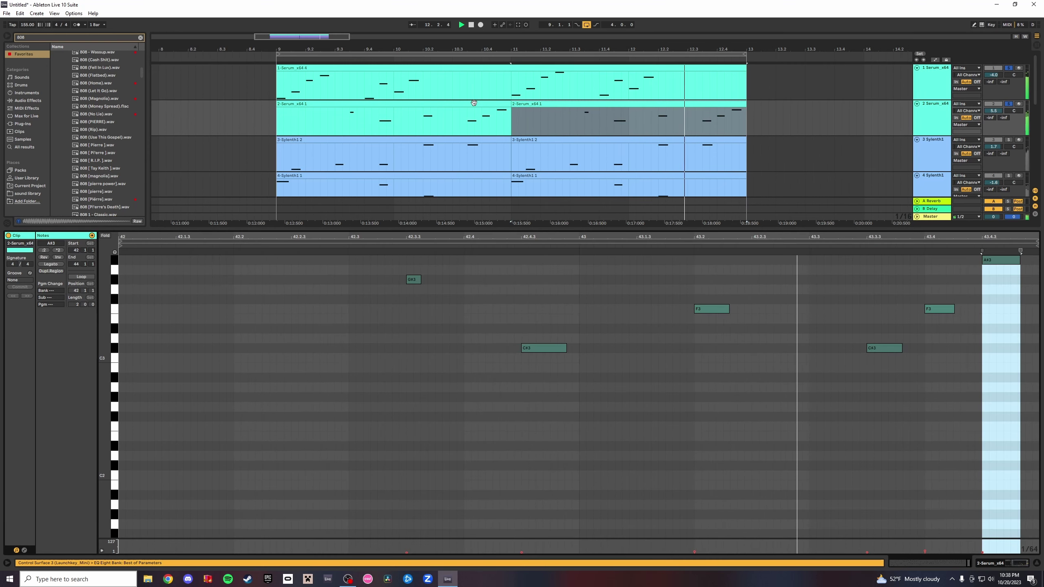
right_click(473, 103)
click(505, 167)
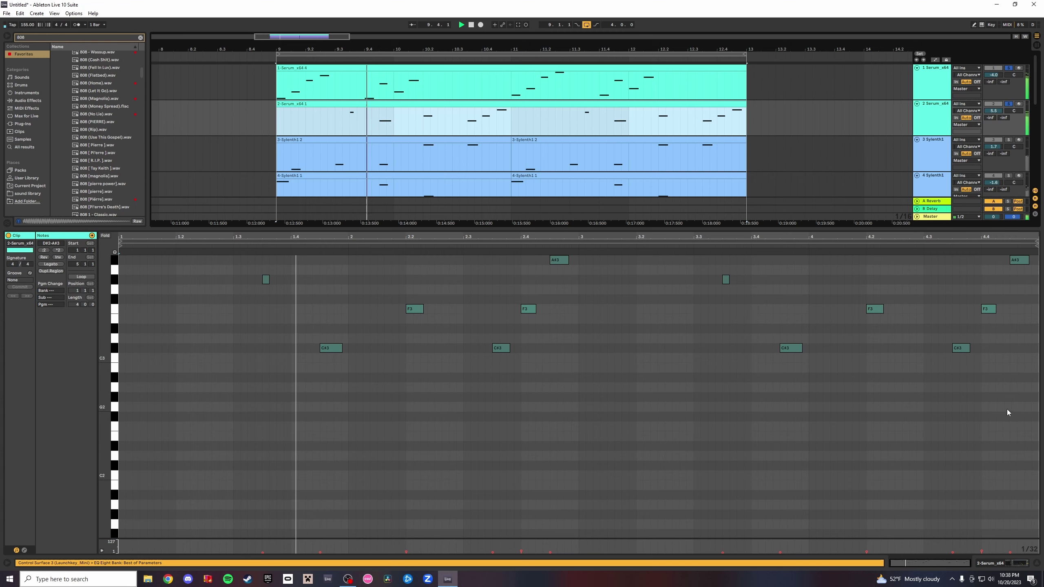
Transpose the notes in the second half of the track 2 Serum clip up two semitones.
drag(1006, 412, 610, 222)
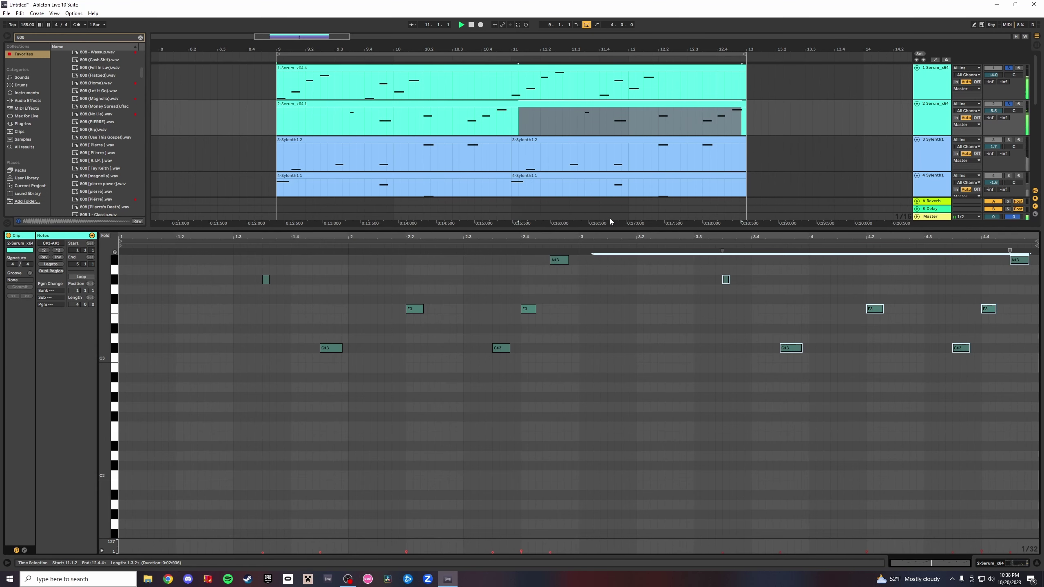
key(Up)
key(Up)
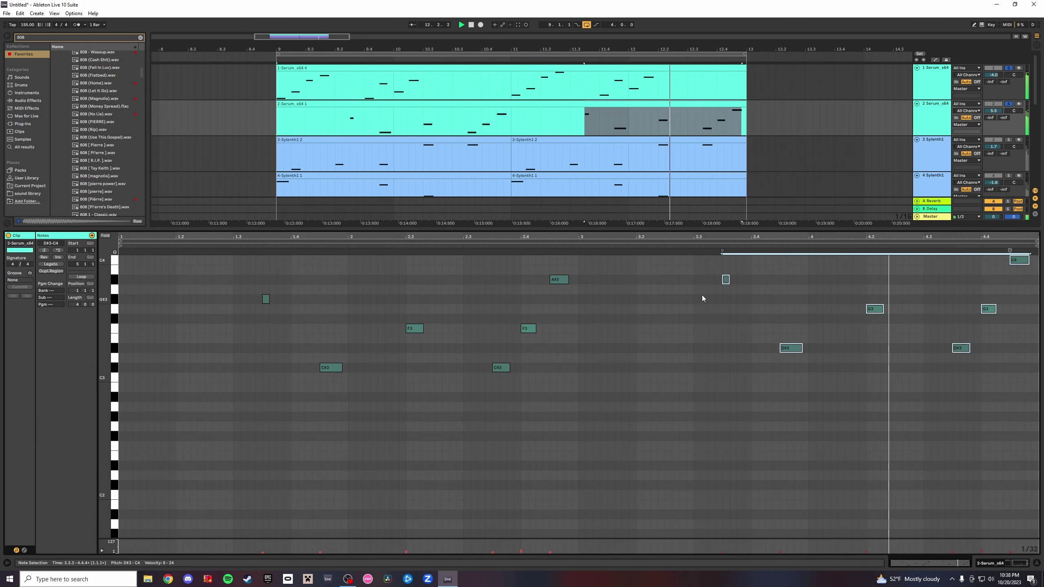
Consolidate the two Sylenth1 clips on track 3 into one four-bar clip.
double_click(701, 140)
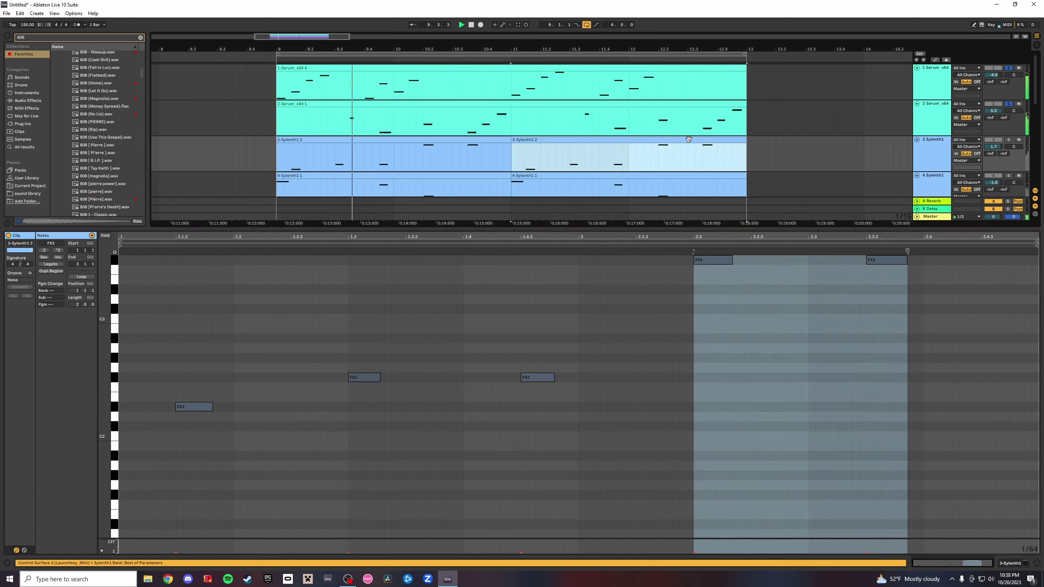
shift+click(485, 142)
right_click(486, 142)
click(510, 204)
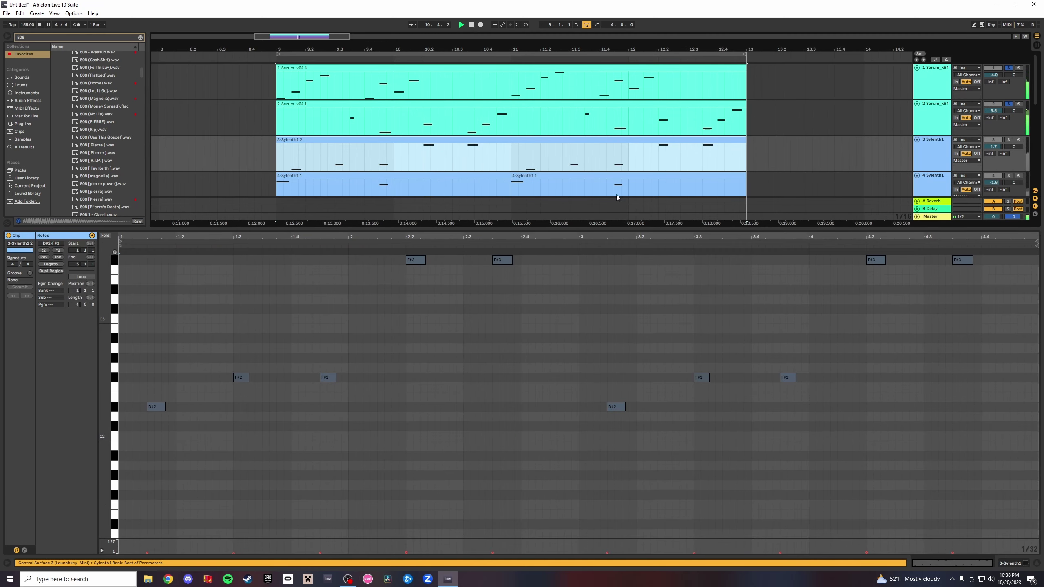
Transpose the second-half notes of the track 3 Sylenth1 clip up two semitones with the track soloed, and unsolo it.
drag(1019, 439, 592, 239)
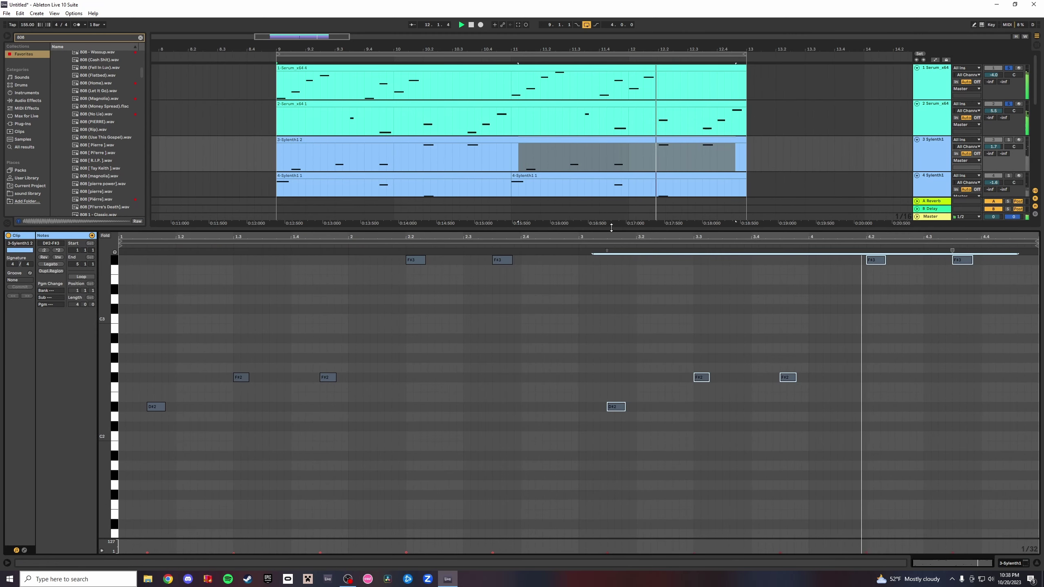
click(1008, 139)
drag(1005, 432, 595, 259)
key(Up)
key(Up)
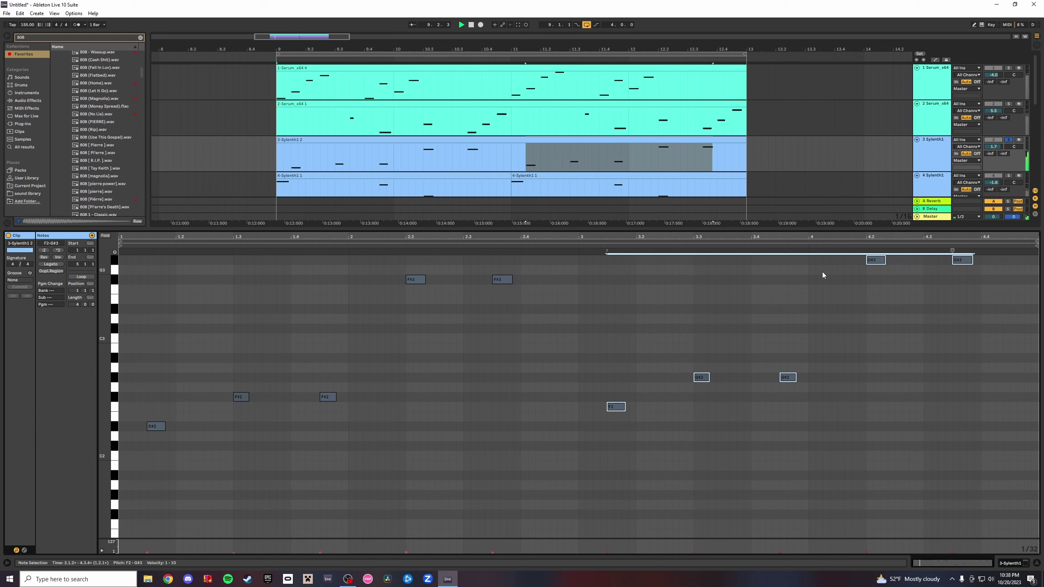
click(1010, 141)
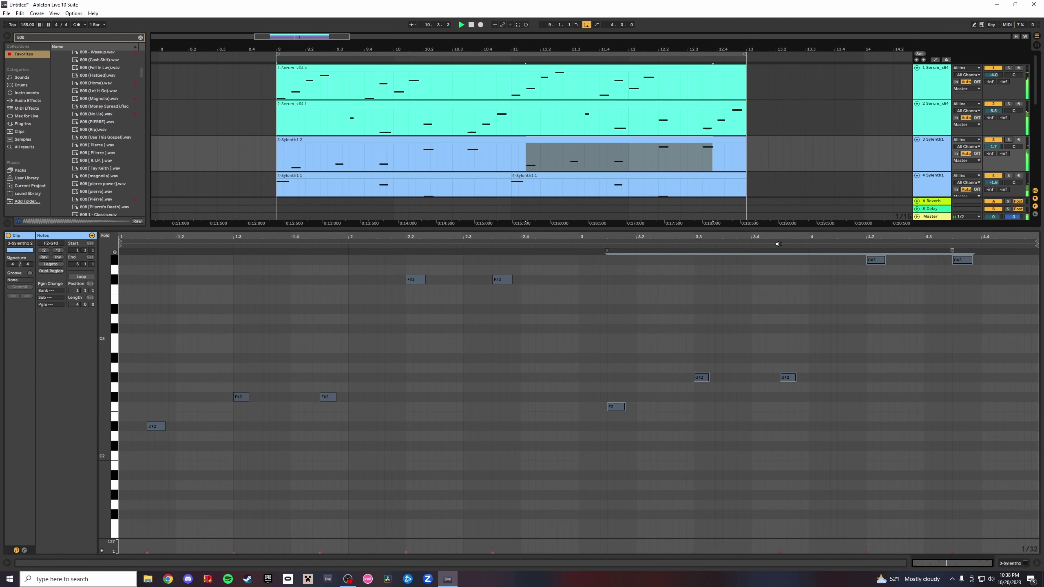
Solo track 4 and consolidate its two Sylenth1 clips into one four-bar clip.
scroll(898, 175, down, 4)
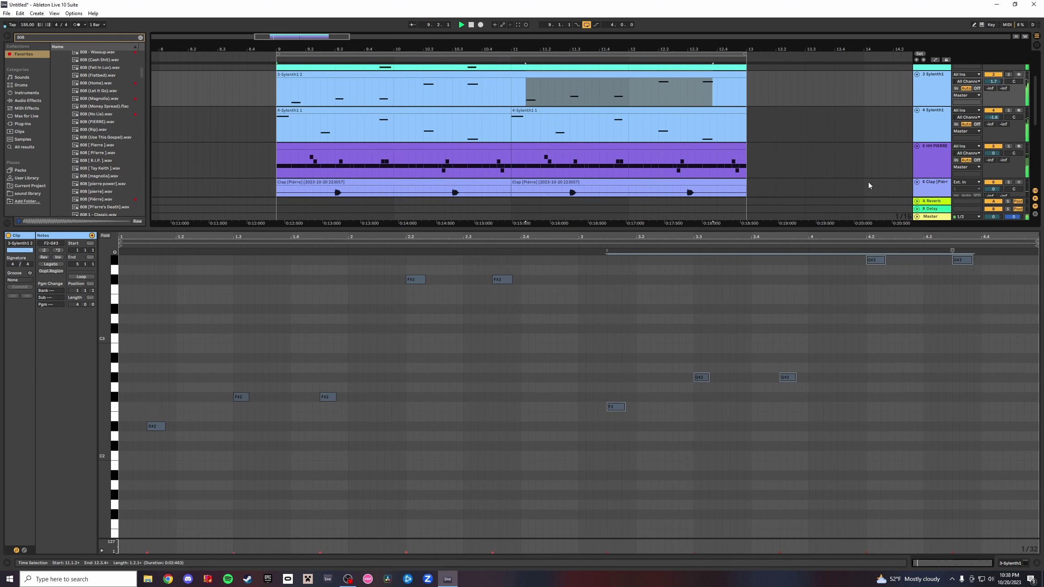
click(922, 121)
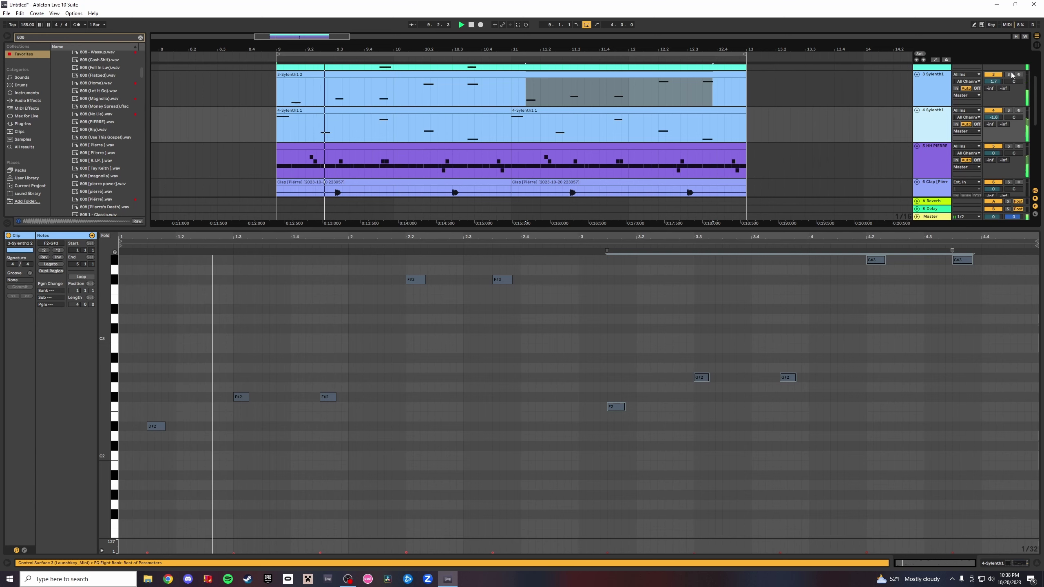
click(1008, 110)
click(567, 123)
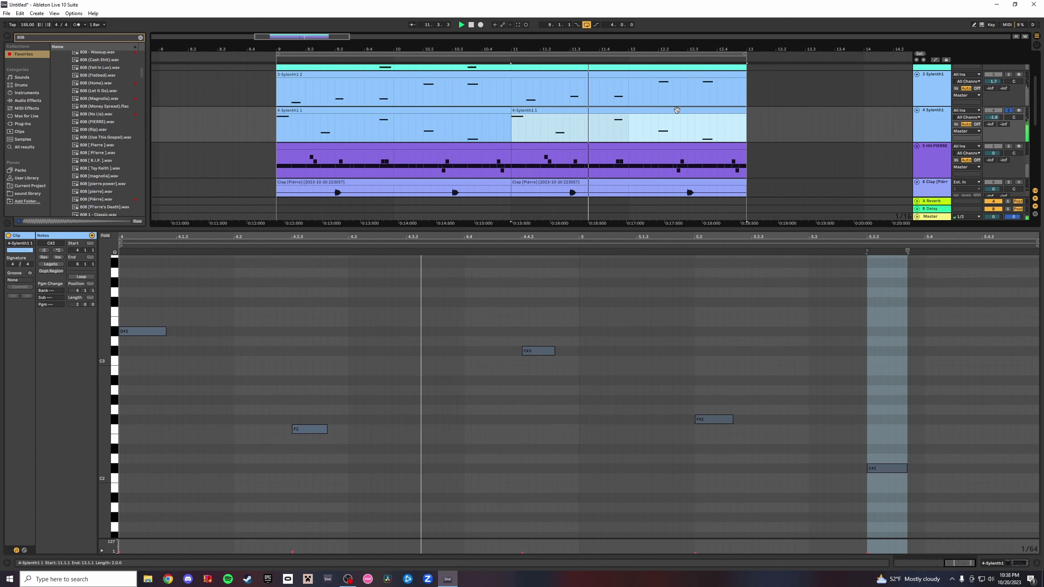
shift+click(465, 123)
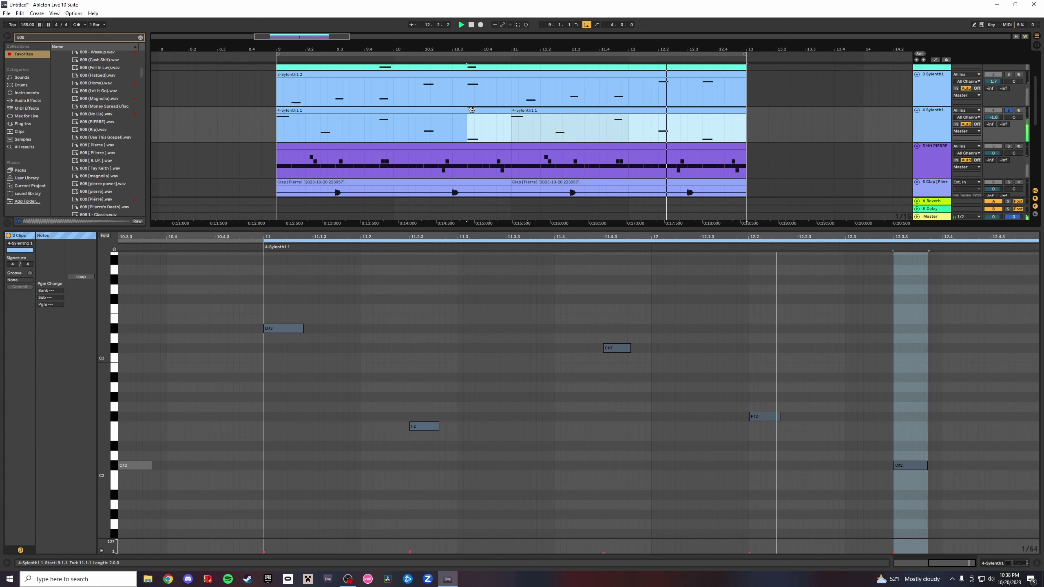
right_click(531, 119)
click(561, 172)
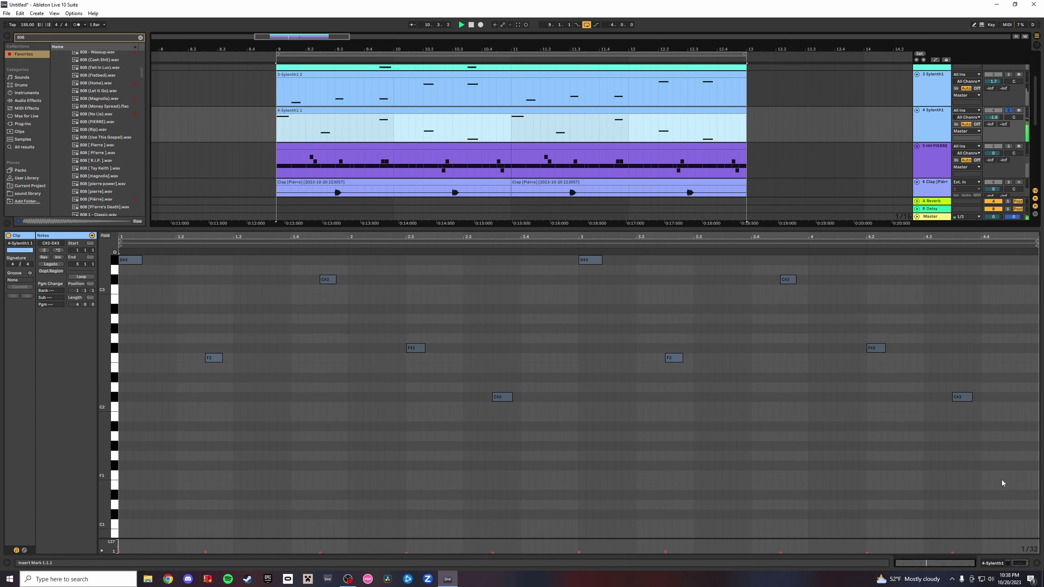
Transpose the notes in the second half of the track 4 Sylenth1 clip up two semitones.
drag(1001, 483, 555, 257)
key(Up)
key(Up)
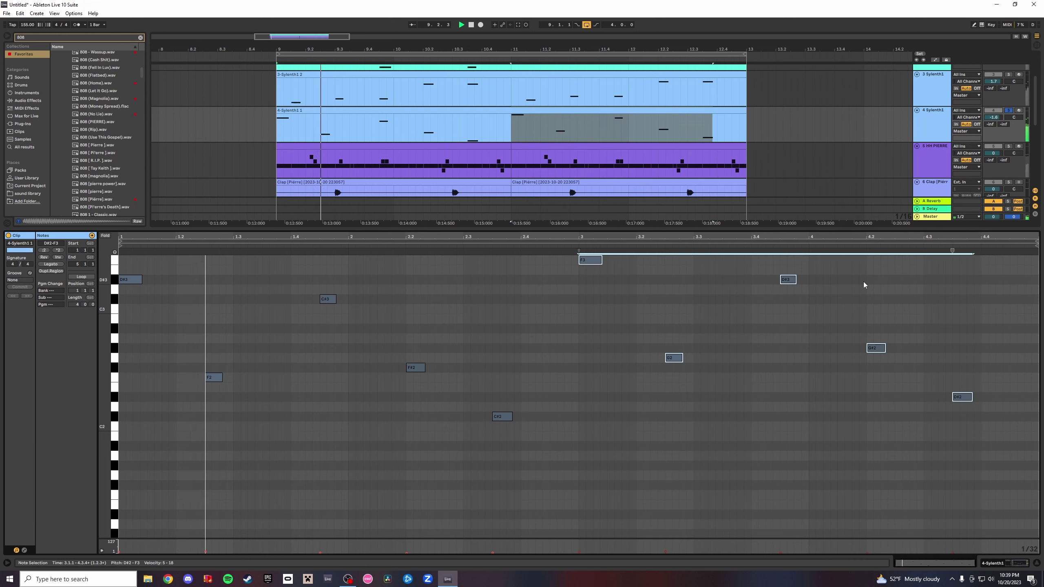
key(Up)
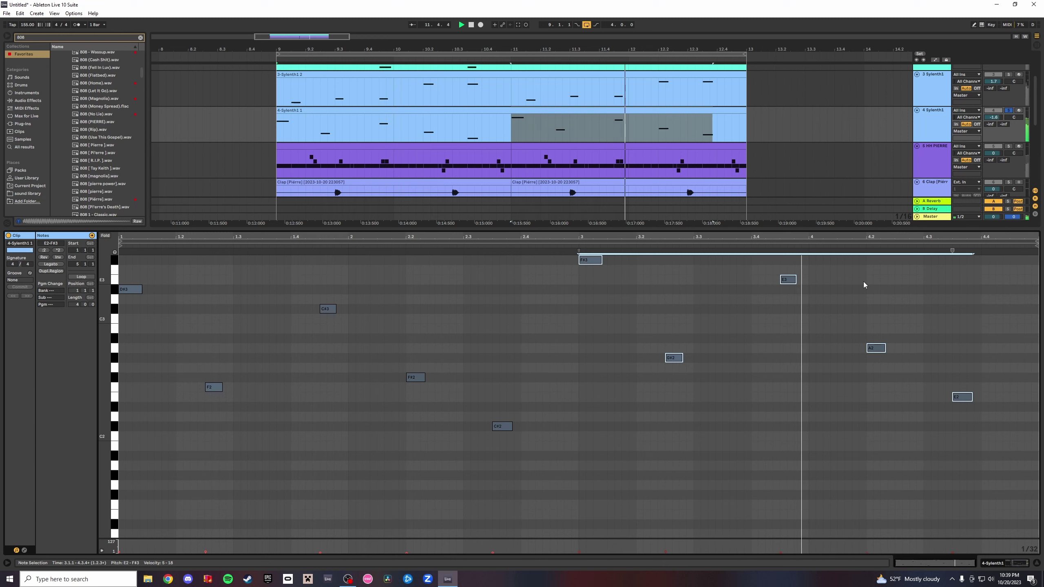
key(Down)
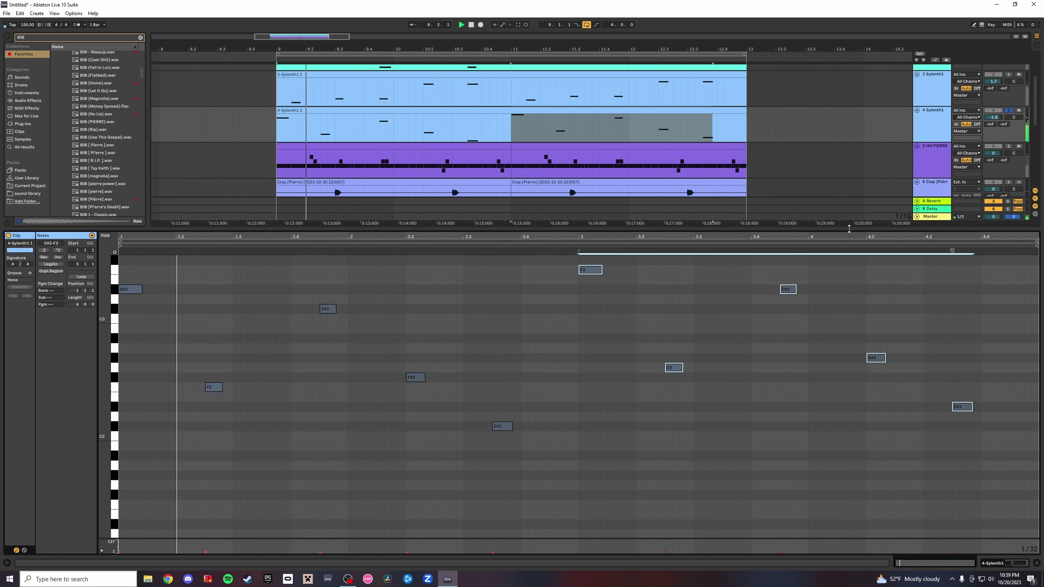
Try different pitches between F2 and G#2 for the note at 3.2.3 in the track 4 clip, settling on F#2.
click(677, 369)
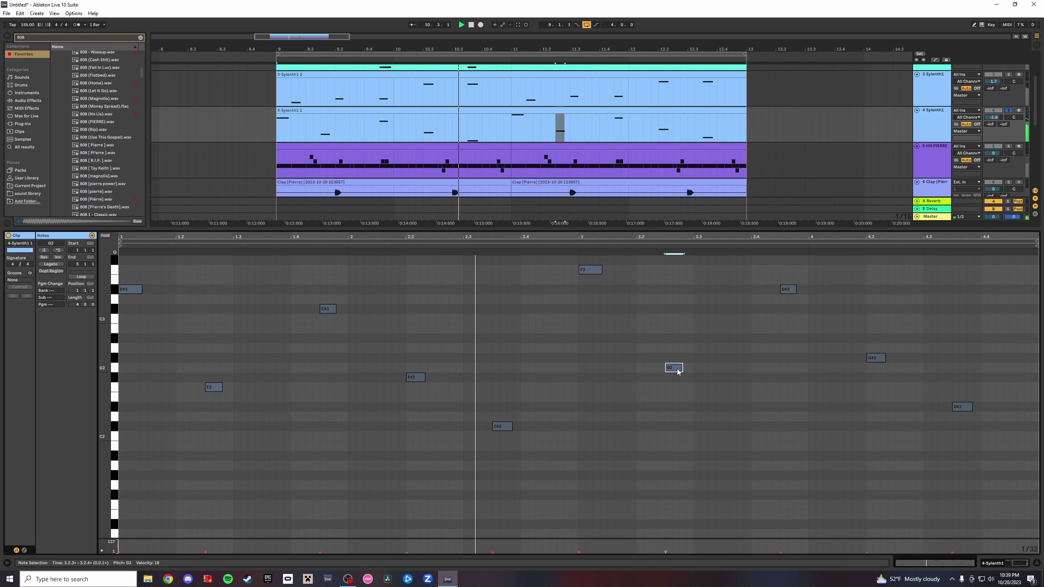
key(Down)
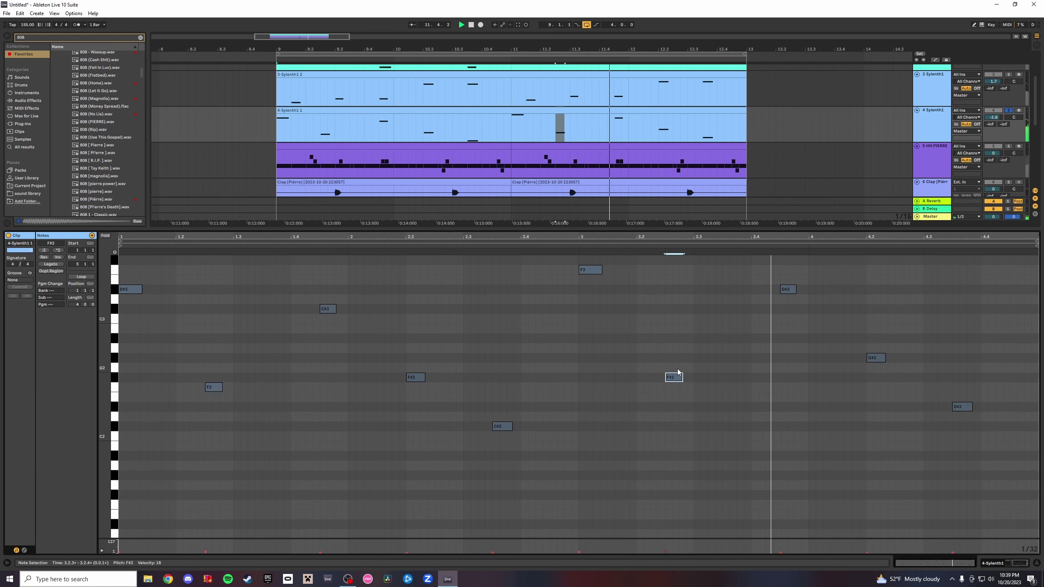
key(Up)
key(Up)
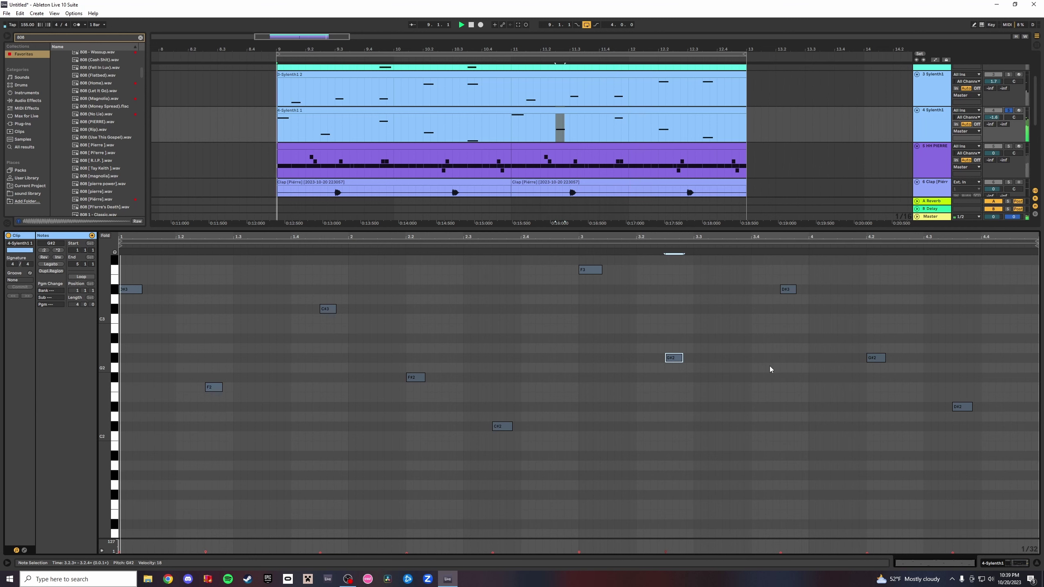
key(Down)
key(Down)
key(Down)
key(Up)
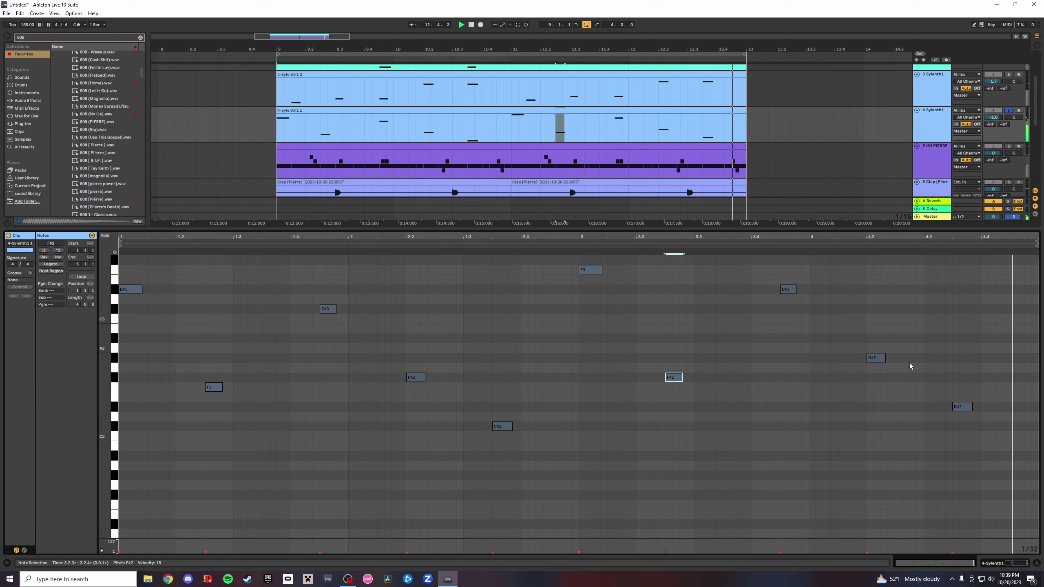
Try lowering the last note of the track 4 clip.
click(963, 406)
key(Down)
key(Down)
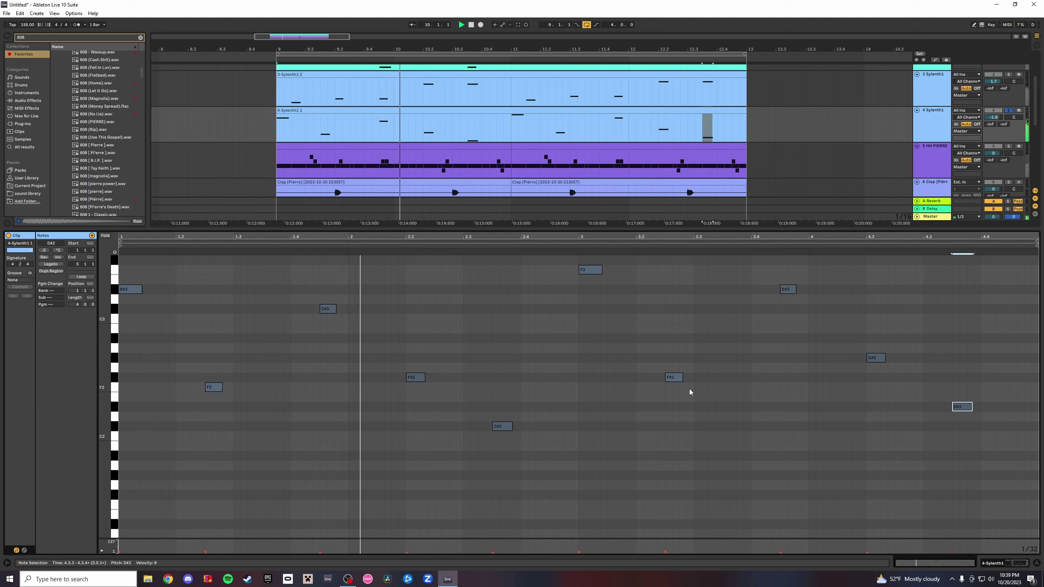
Raise the note at 3.2.3 in the track 4 clip four semitones to A#2.
click(673, 377)
key(Up)
key(Up)
key(Up)
key(Up)
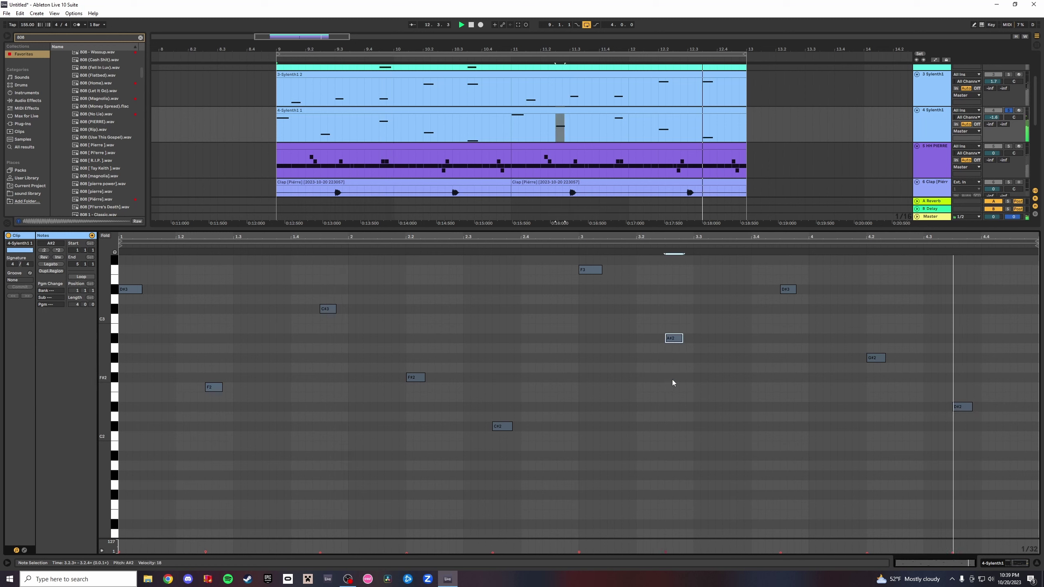
Audition tracks 1 to 4 one at a time in solo, hide the clip view and return to full playback.
click(1009, 110)
scroll(791, 155, up, 4)
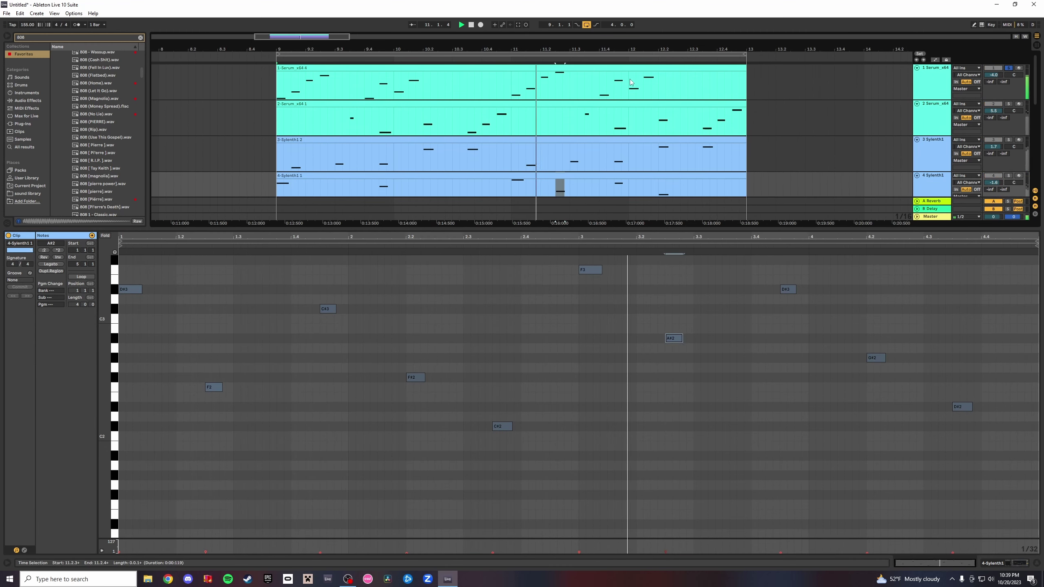
click(681, 67)
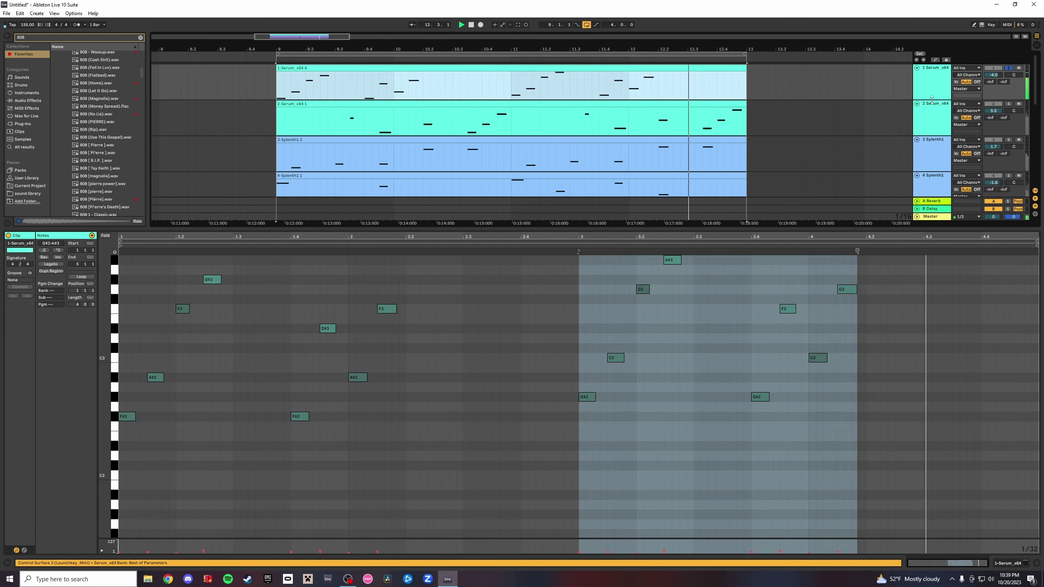
click(1008, 104)
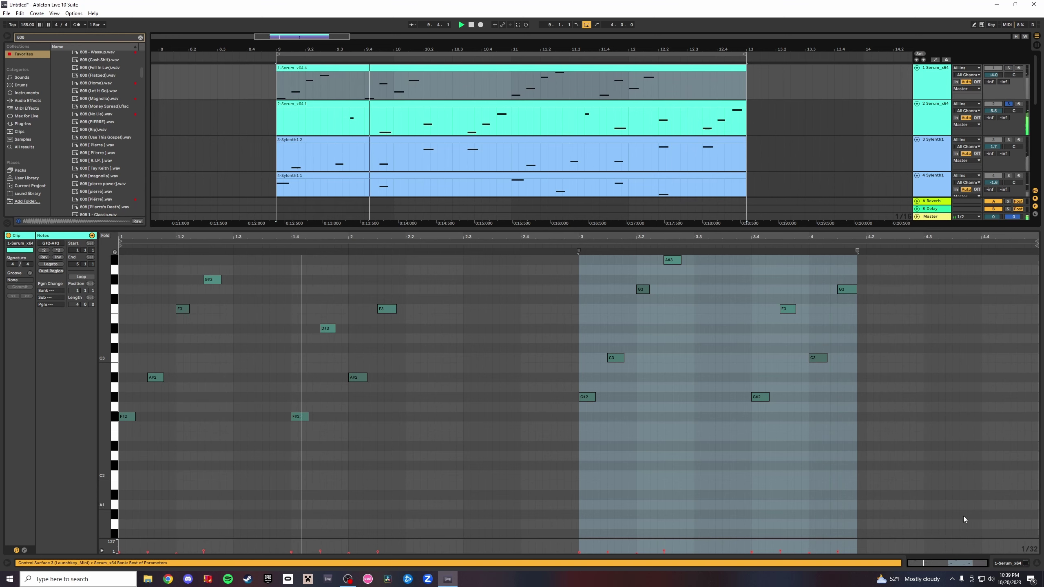
click(1037, 563)
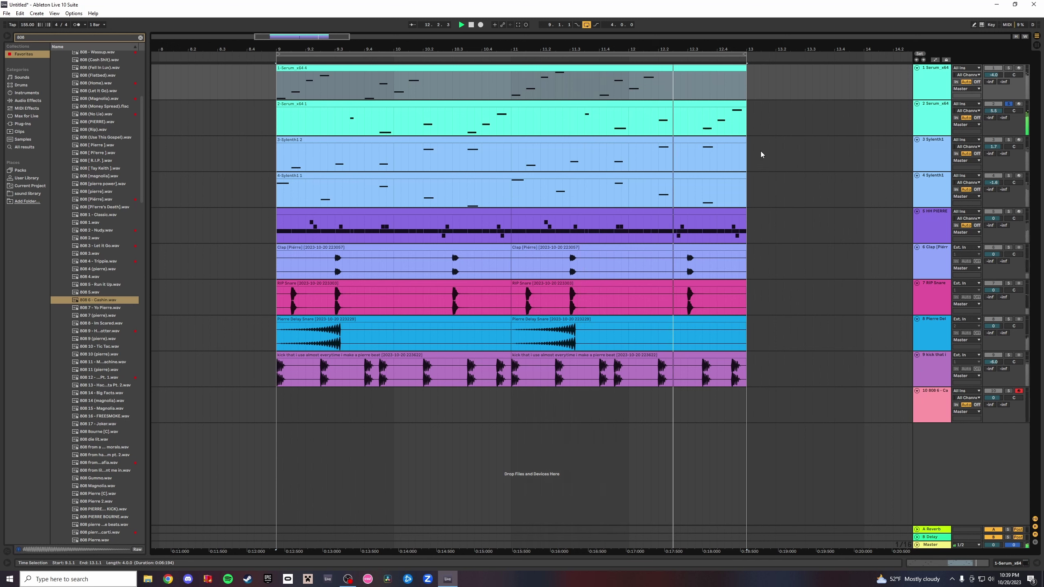
click(1008, 140)
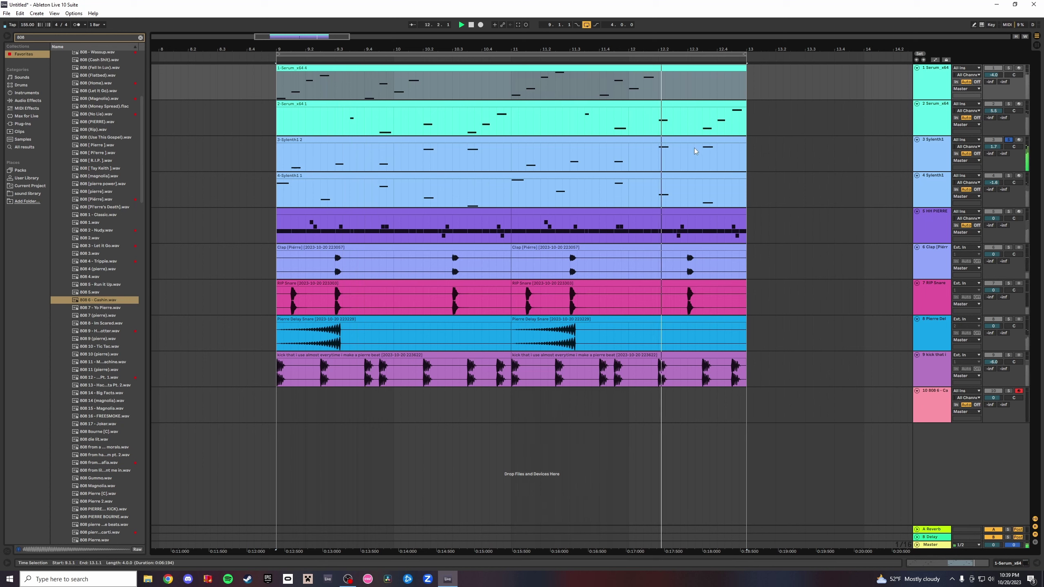
click(1006, 176)
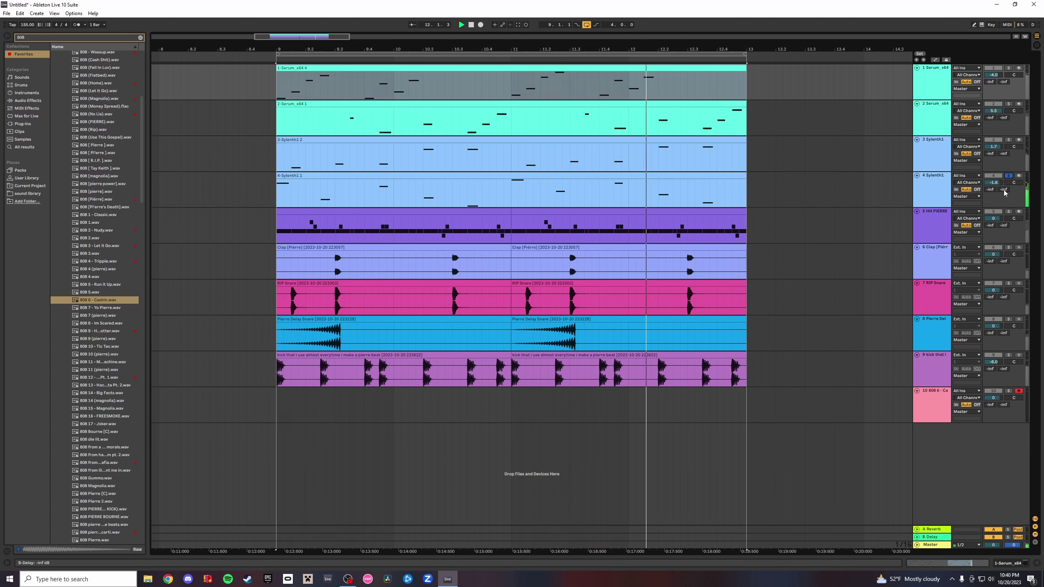
click(1008, 176)
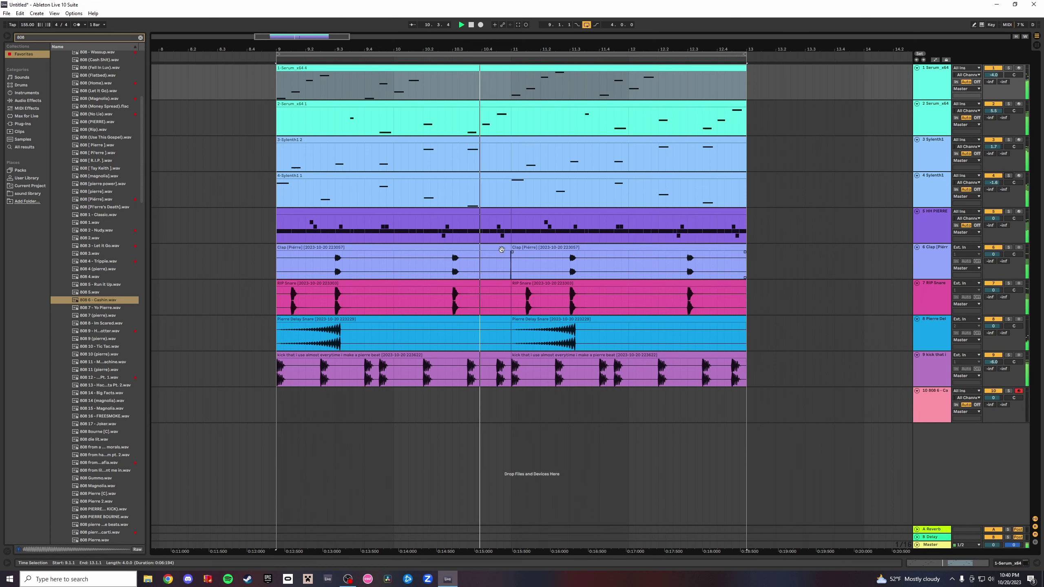
Consolidate the two hi-hat clips on track 5 into one four-bar clip.
click(498, 211)
shift+click(550, 211)
click(550, 211)
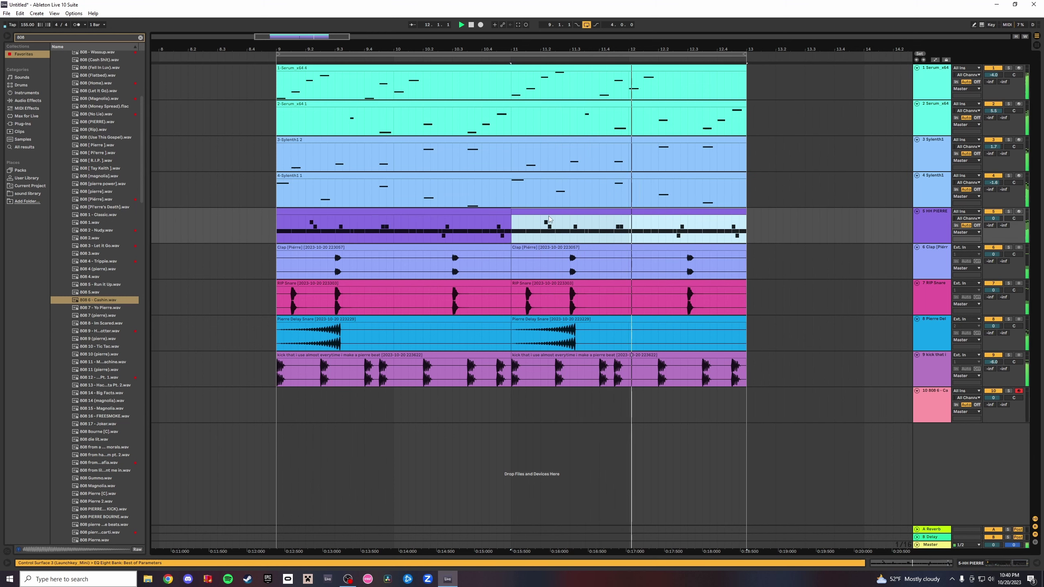
shift+click(486, 212)
right_click(483, 212)
click(508, 277)
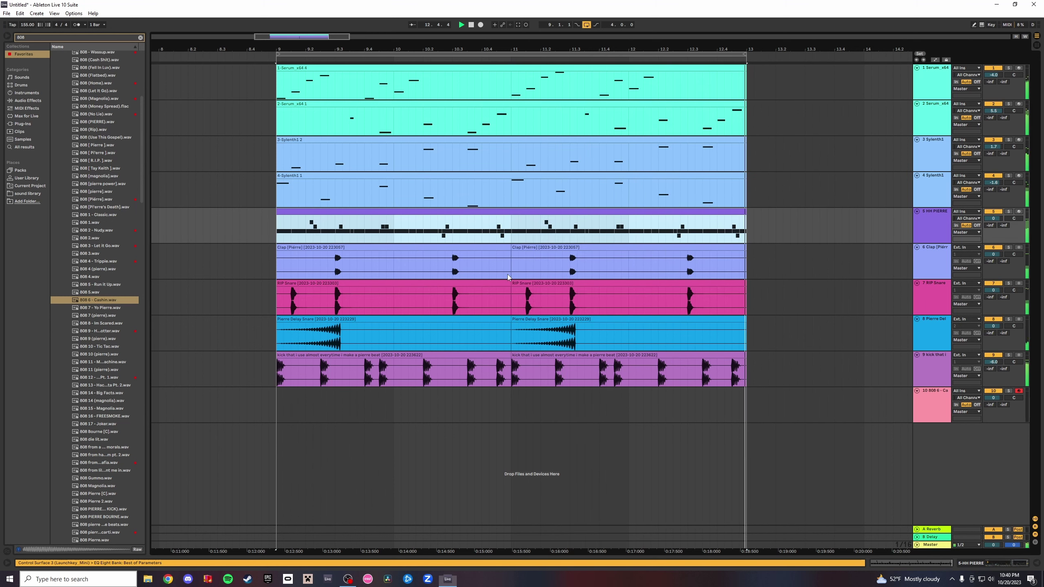
Consolidate the two clap clips on track 6 into one four-bar clip.
click(469, 257)
shift+click(577, 252)
right_click(578, 252)
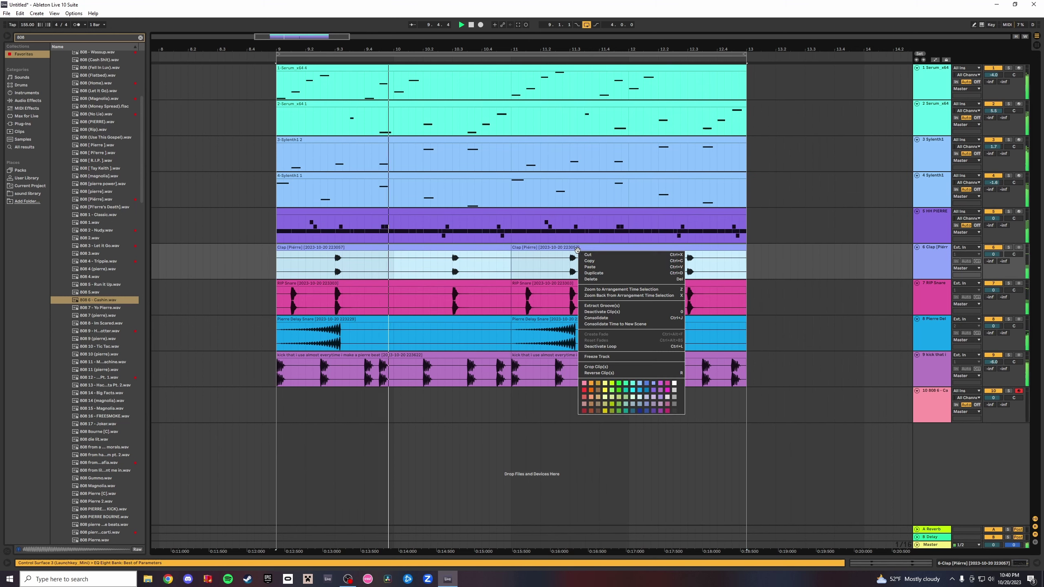
click(601, 317)
Consolidate the snare, delay snare and kick clips on tracks 7 to 9 into one four-bar clip per track.
click(563, 282)
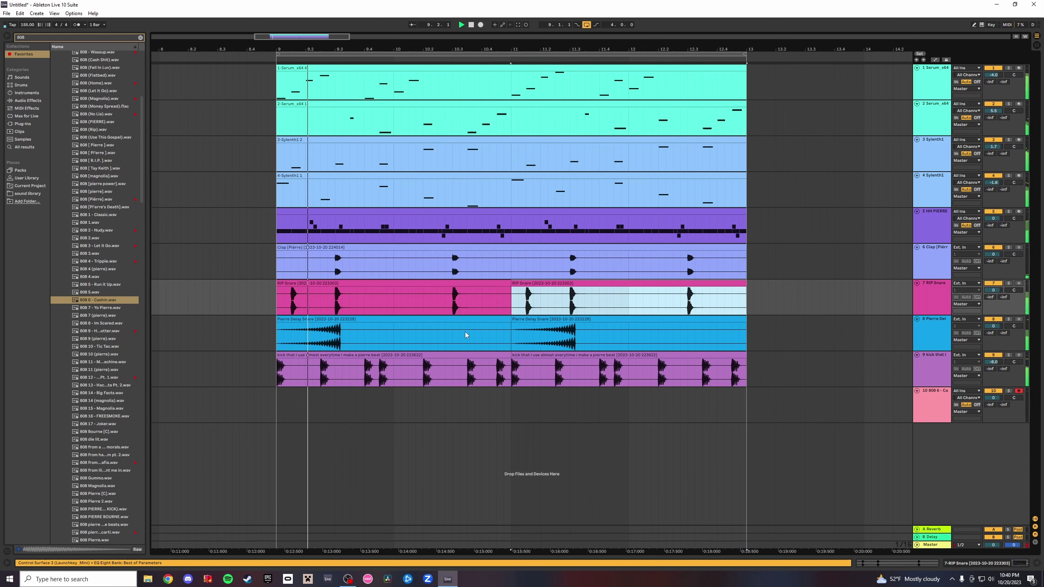
shift+click(438, 355)
right_click(439, 354)
click(460, 421)
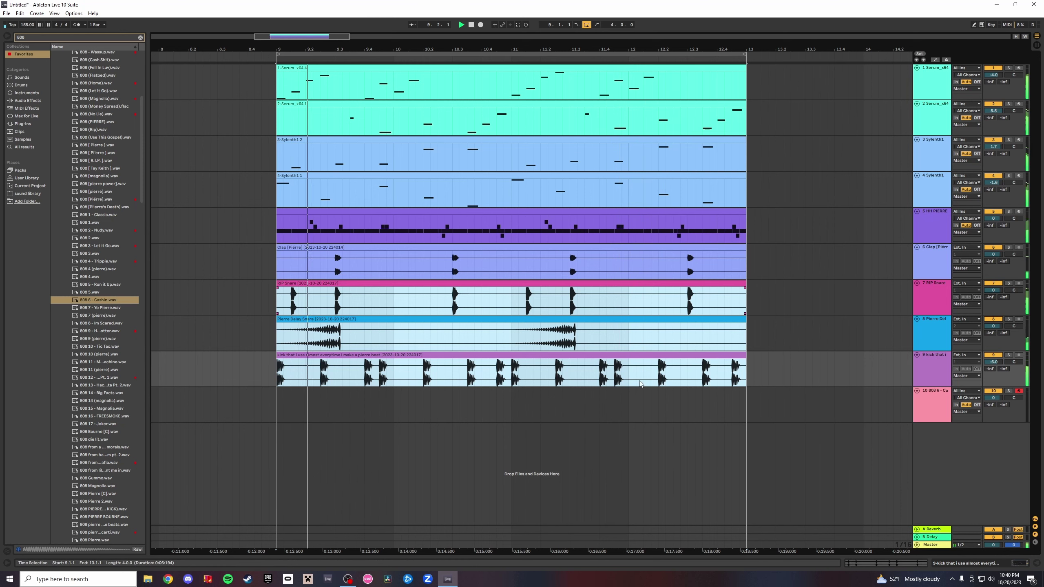
Show track 10's devices, try the "808 7 - Yo Pierre" and "808 8 - Im Scared" samples, and load "808 9 - Harry Potter".
double_click(926, 404)
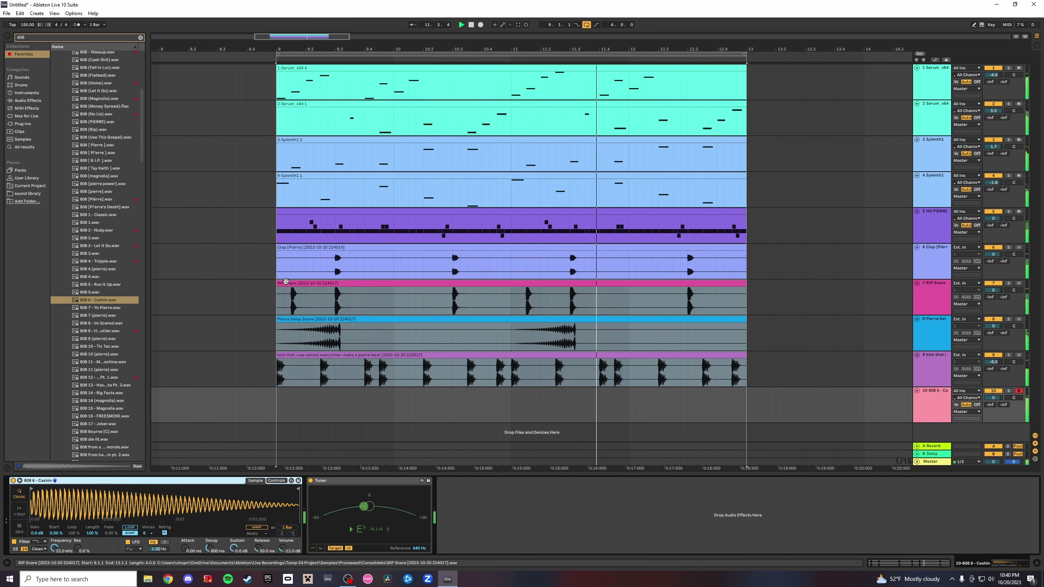
double_click(87, 307)
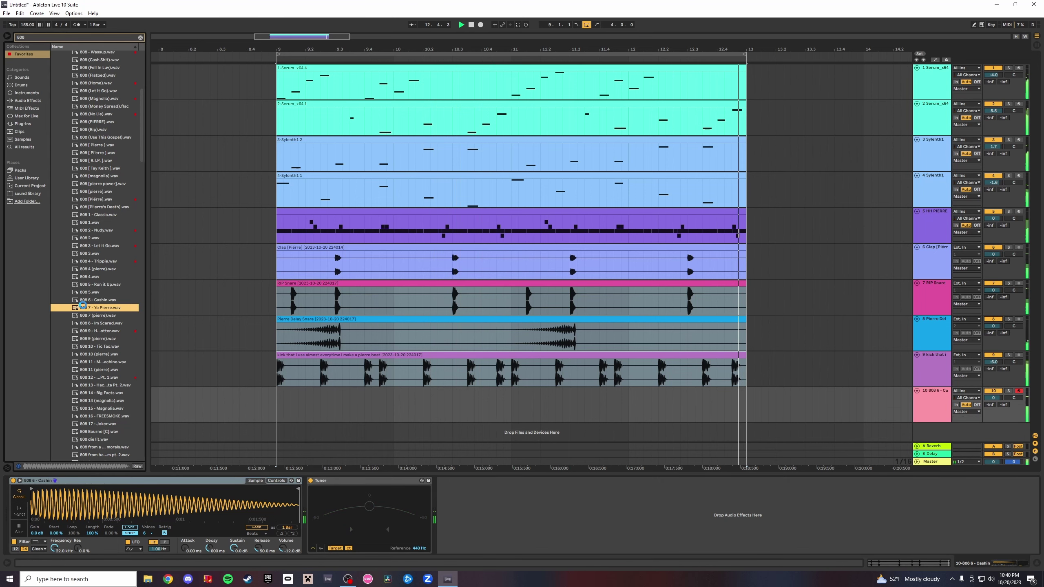
double_click(97, 323)
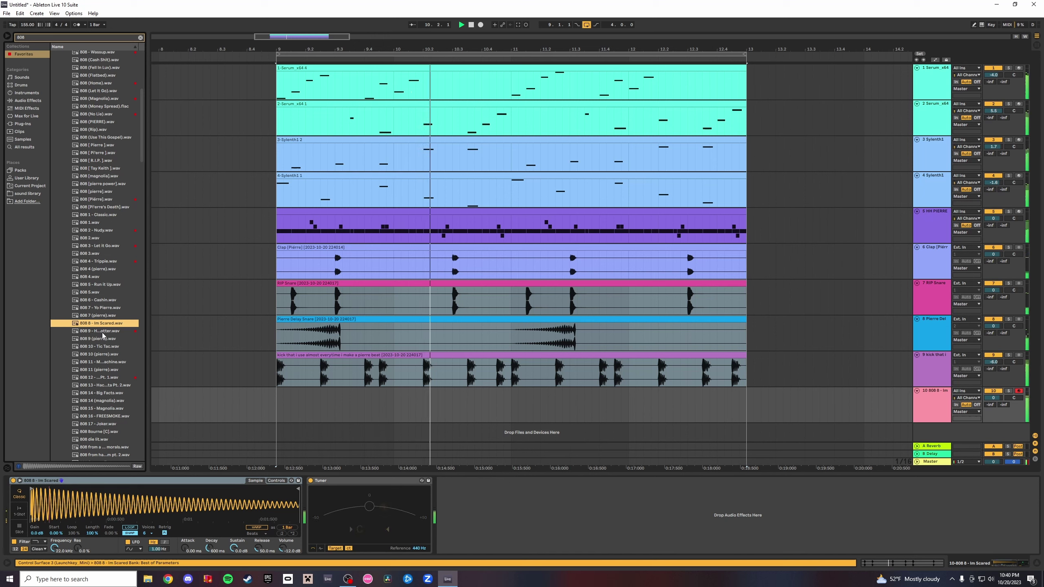
double_click(102, 332)
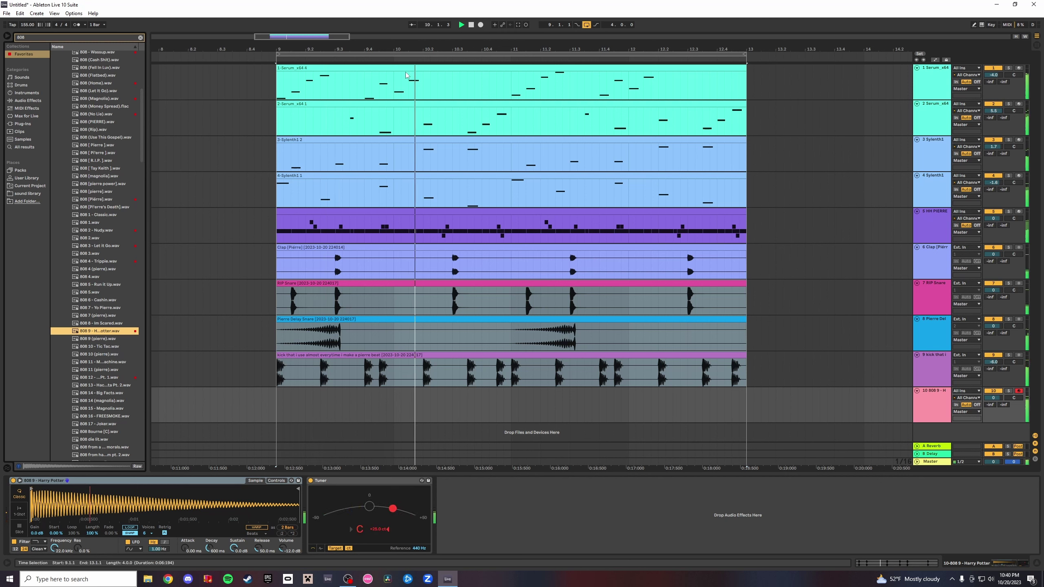
Record a four-bar 808 bass line of A#2, C3, E3 and F#3 notes on track 10 over the loop.
click(481, 25)
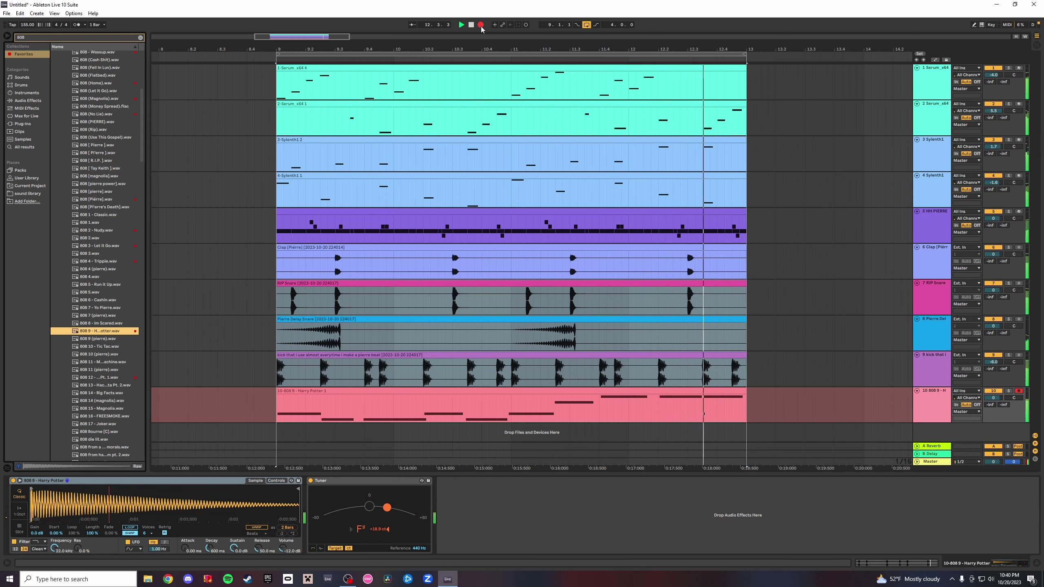
click(481, 25)
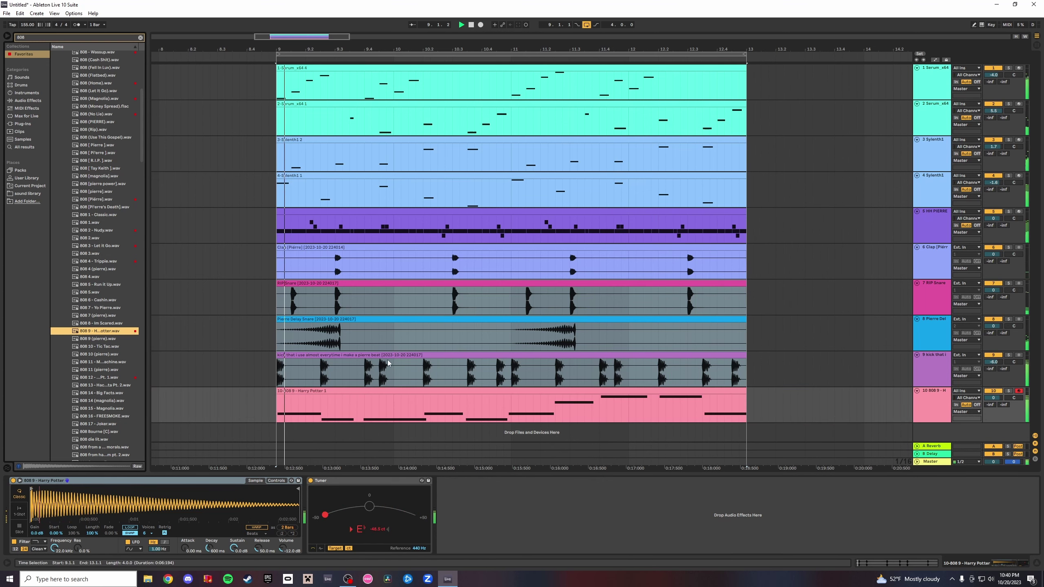
Undo the last 808 recording pass, open the clip's notes, and restore the full four-bar take with Redo.
key(ctrl+z)
double_click(689, 392)
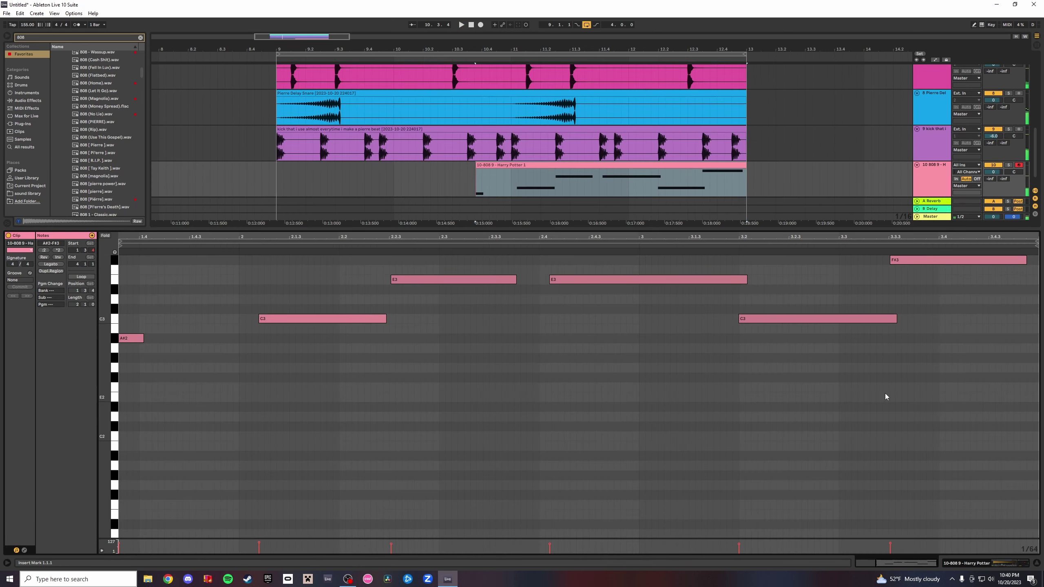
click(7, 13)
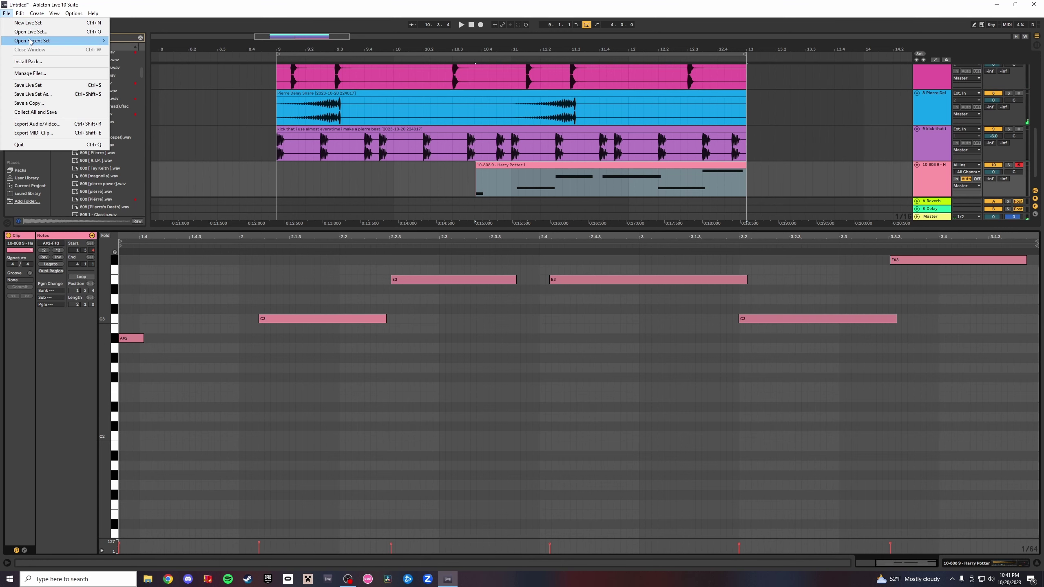
mouse_move(19, 13)
click(36, 32)
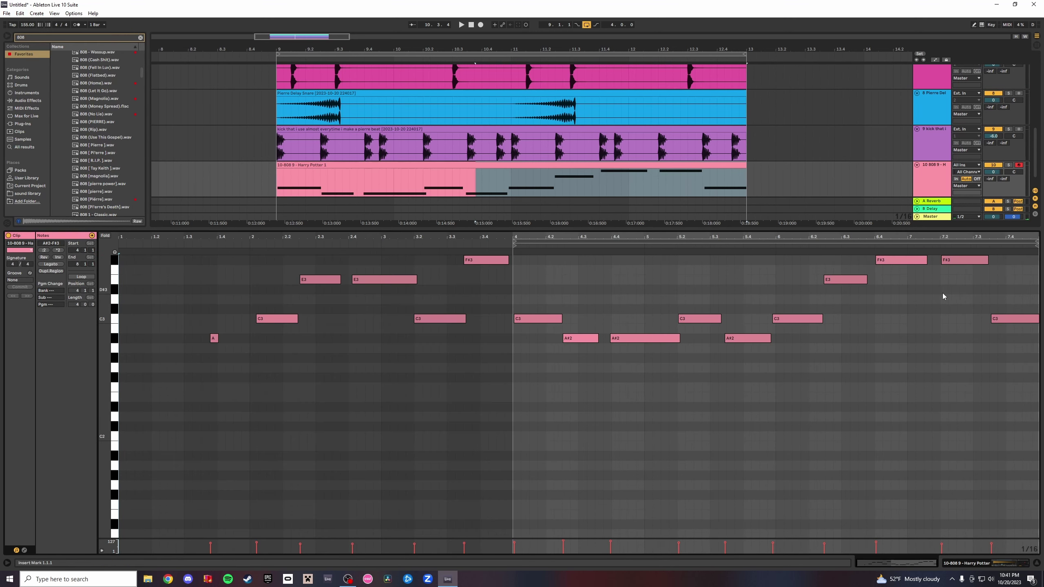
Play the 808 clip from its start and tighten the first C3 and A#2 notes so each ends where the next begins.
key(space)
key(space)
key(space)
click(530, 165)
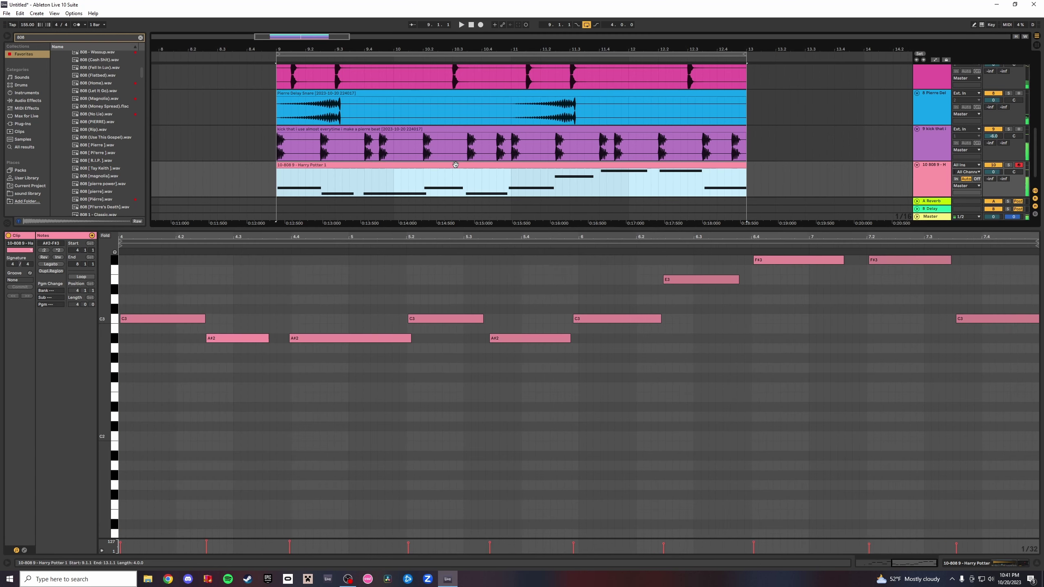
key(space)
click(137, 320)
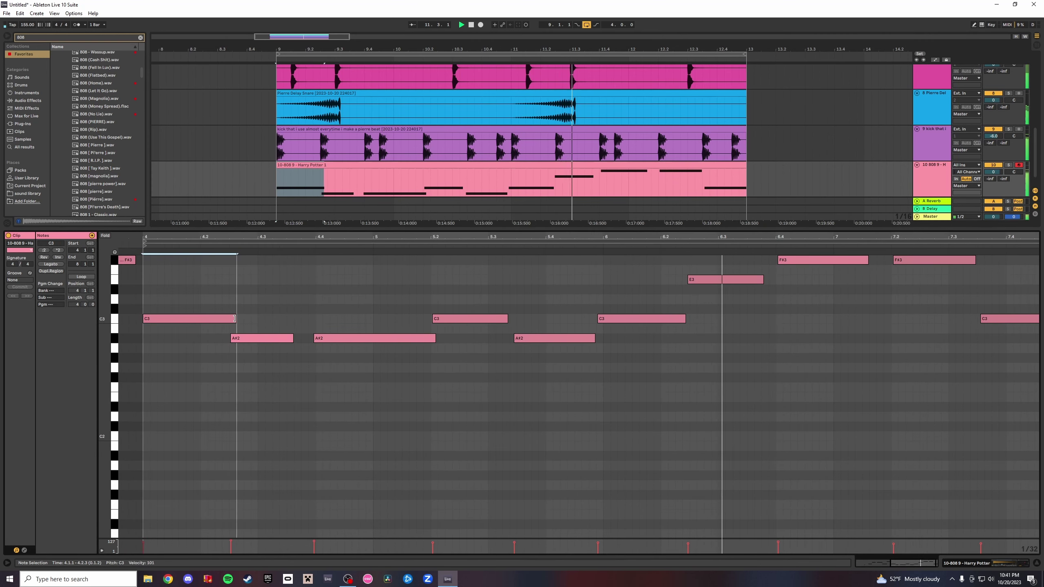
click(237, 339)
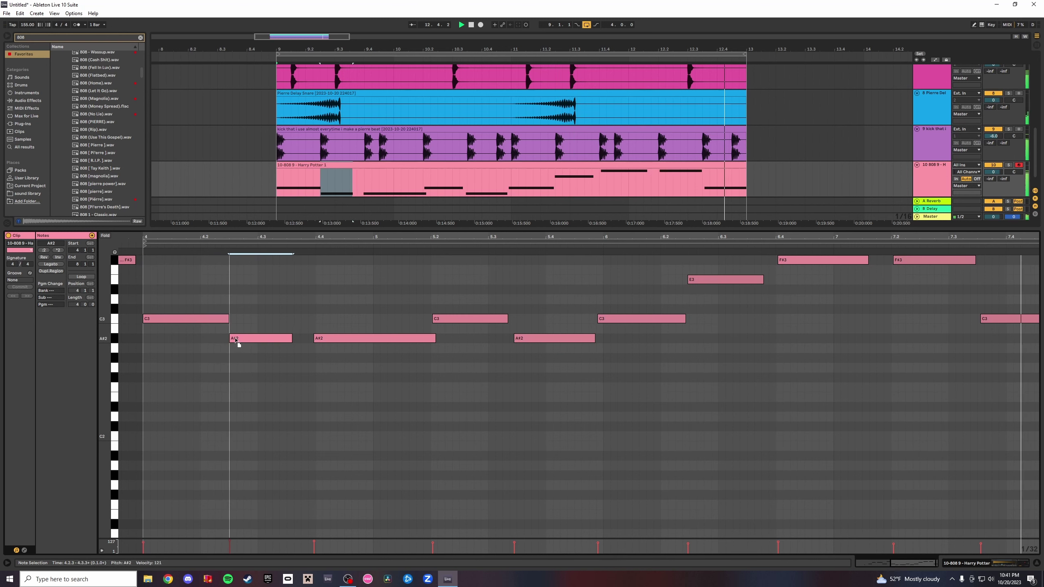
drag(238, 340, 236, 340)
click(227, 318)
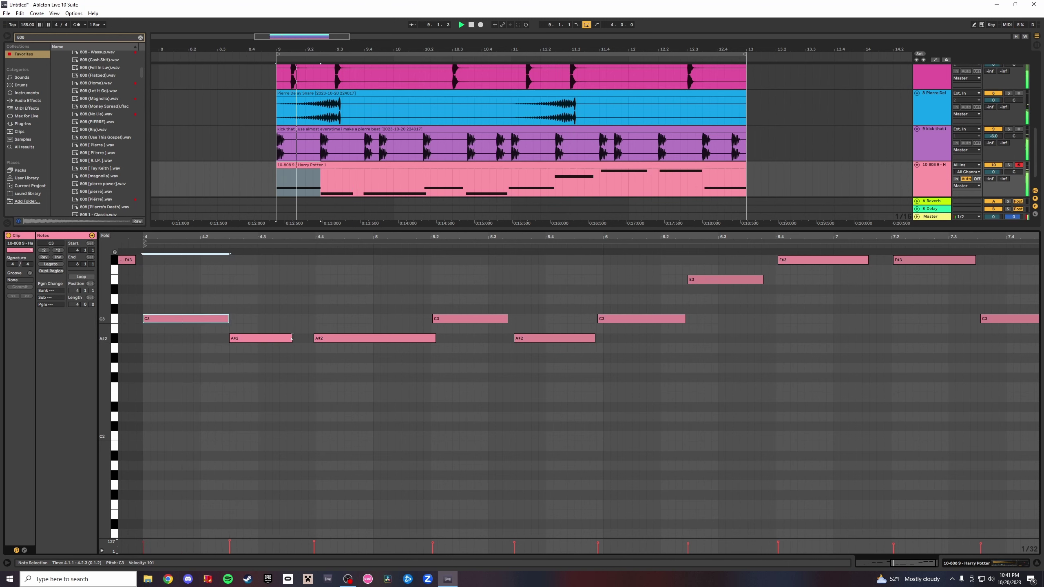
drag(335, 340, 315, 339)
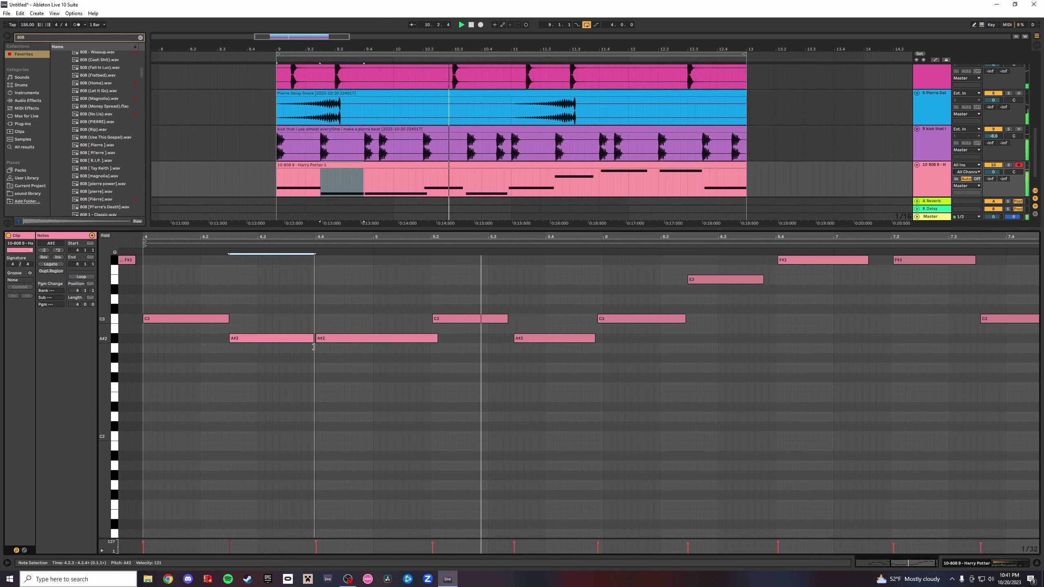
Align the 808 notes from the second A#2 through the first F#3 so they follow one another without gaps or overlaps.
drag(443, 320, 429, 340)
drag(522, 340, 517, 320)
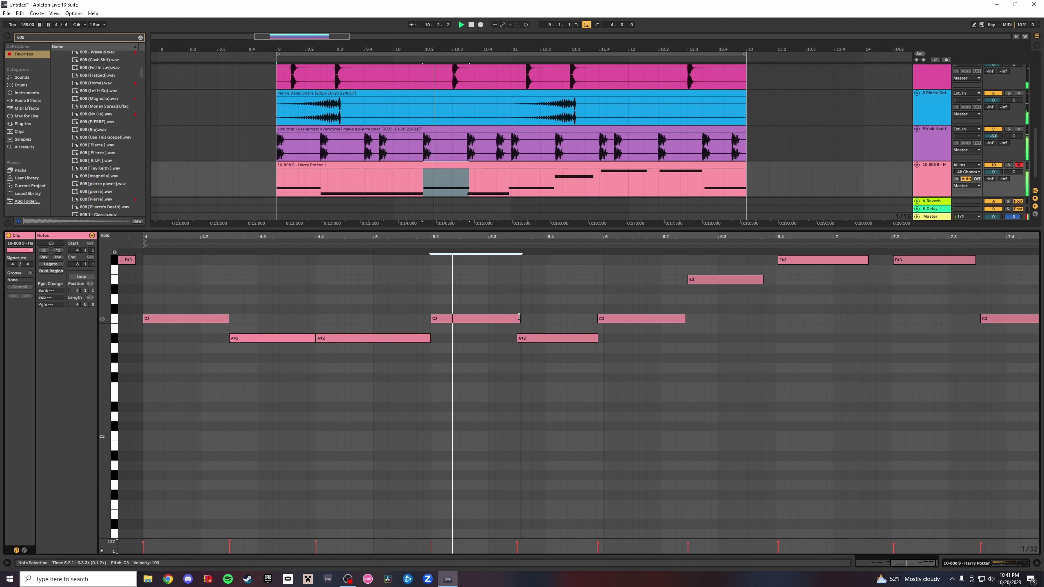
drag(599, 337, 612, 321)
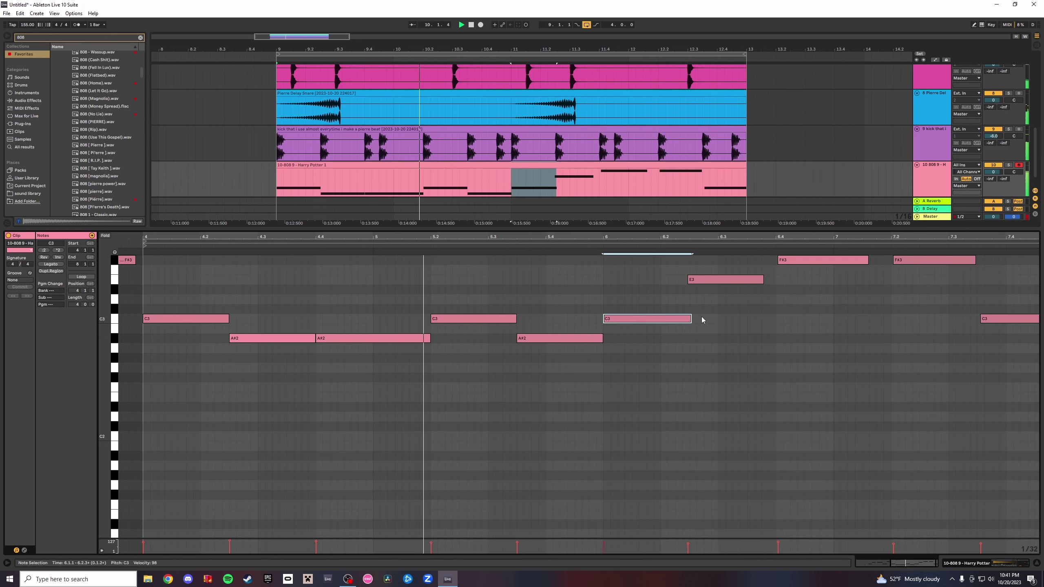
drag(691, 319, 689, 319)
drag(697, 280, 690, 323)
drag(765, 279, 785, 261)
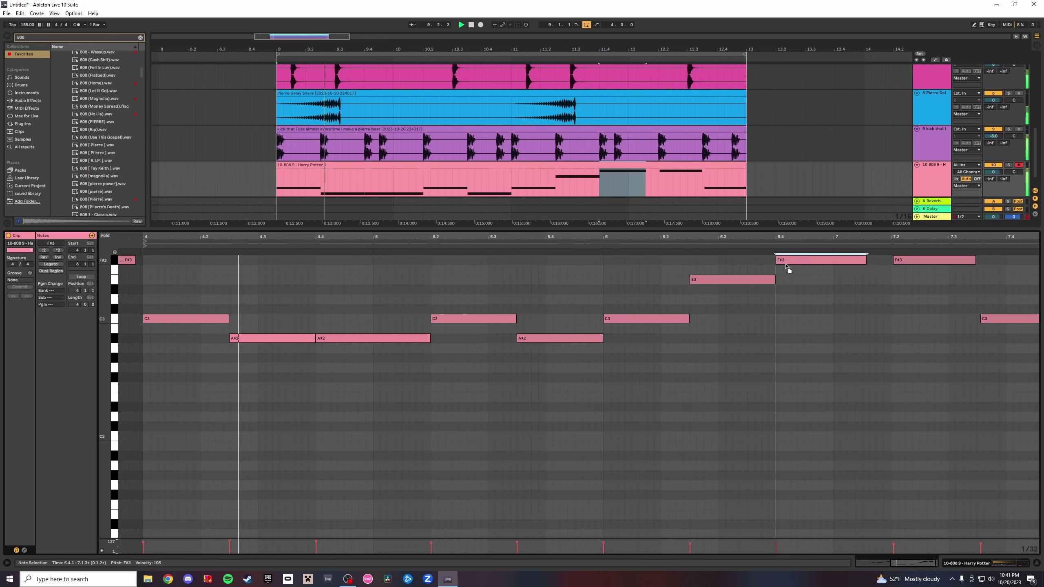
Join the two F#3 notes and the final C3 note of the 808 clip end to end.
mouse_move(900, 261)
mouse_down()
mouse_move(871, 261)
mouse_move(892, 277)
mouse_up()
drag(983, 321, 980, 321)
drag(973, 261, 977, 262)
Audition the 808 on track 10 in solo while switching to the Session view mixer, and return to full playback.
click(1008, 165)
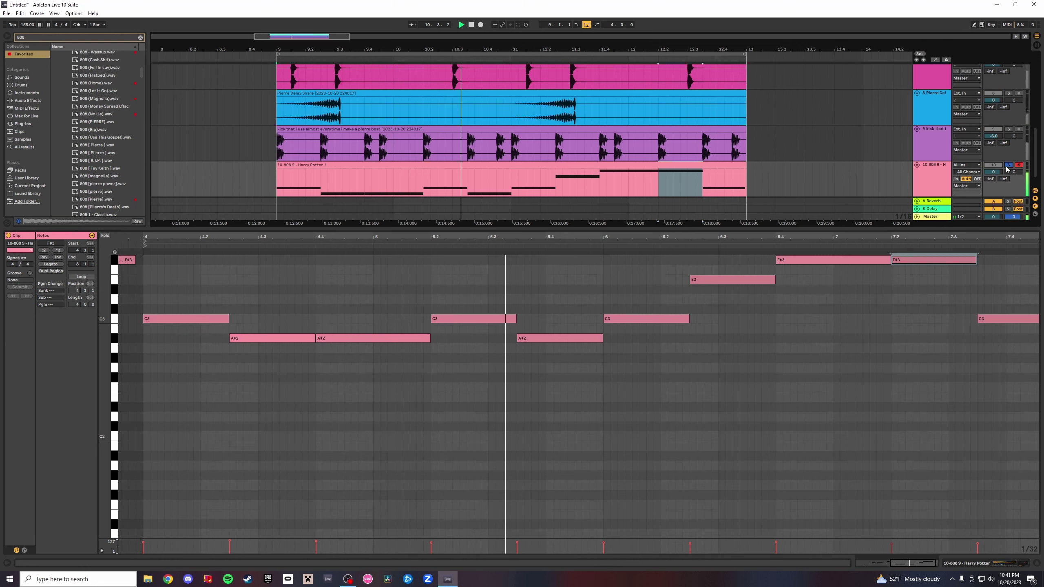
click(1036, 564)
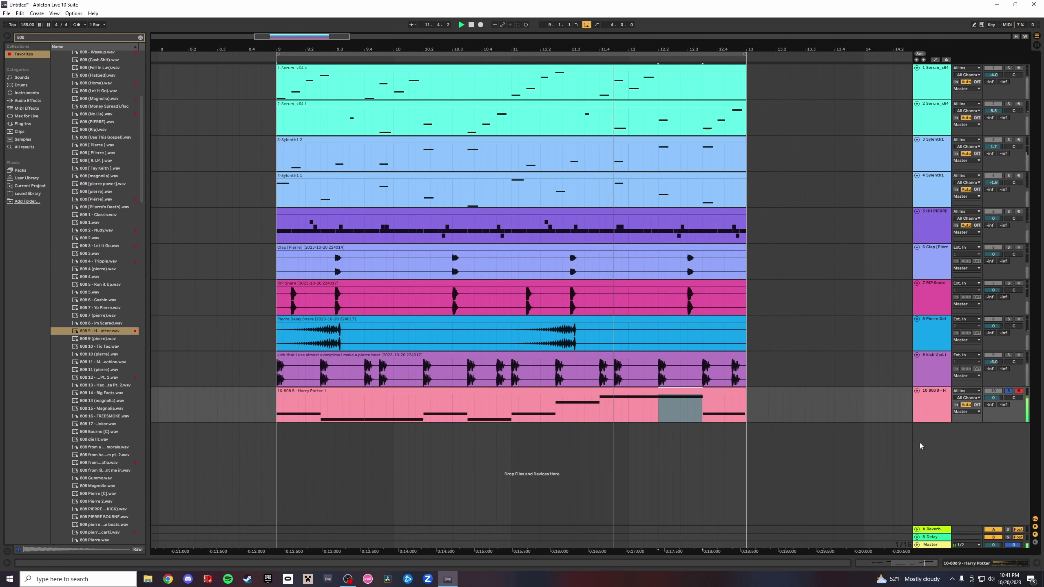
key(Tab)
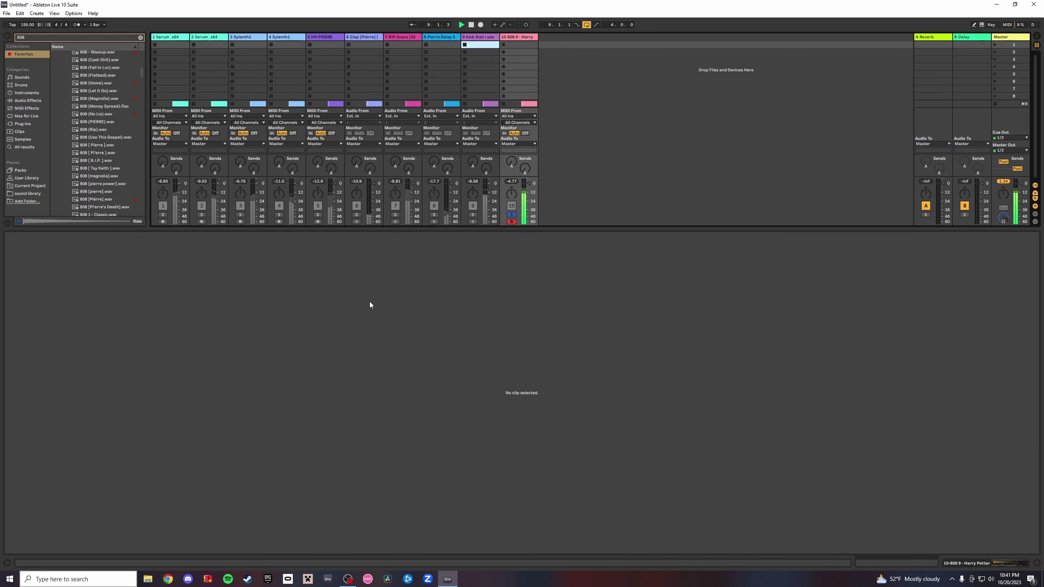
click(511, 215)
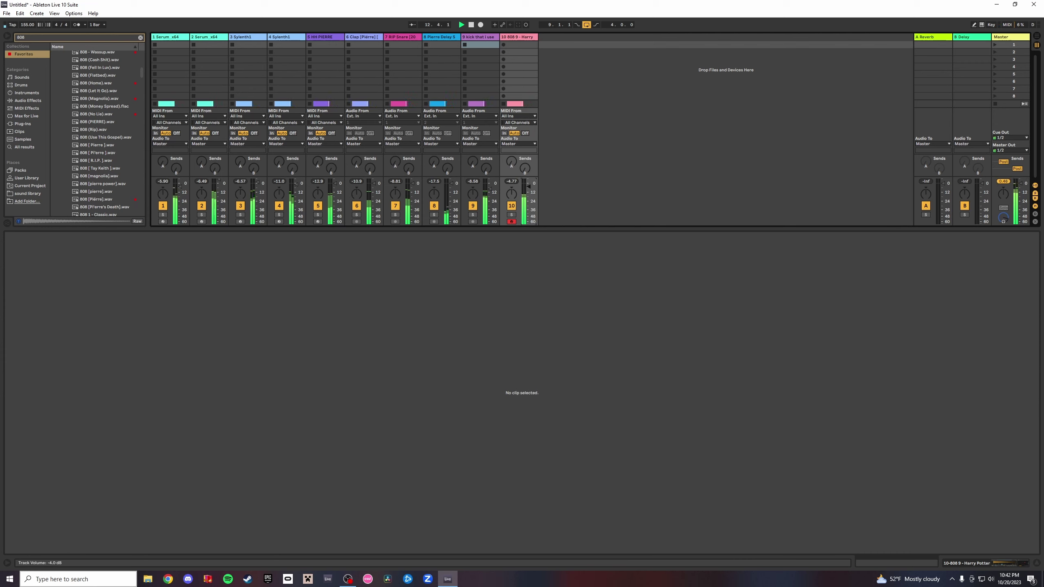
Audition the delay snare, clap and snare tracks one at a time in solo to check the drum levels.
click(434, 214)
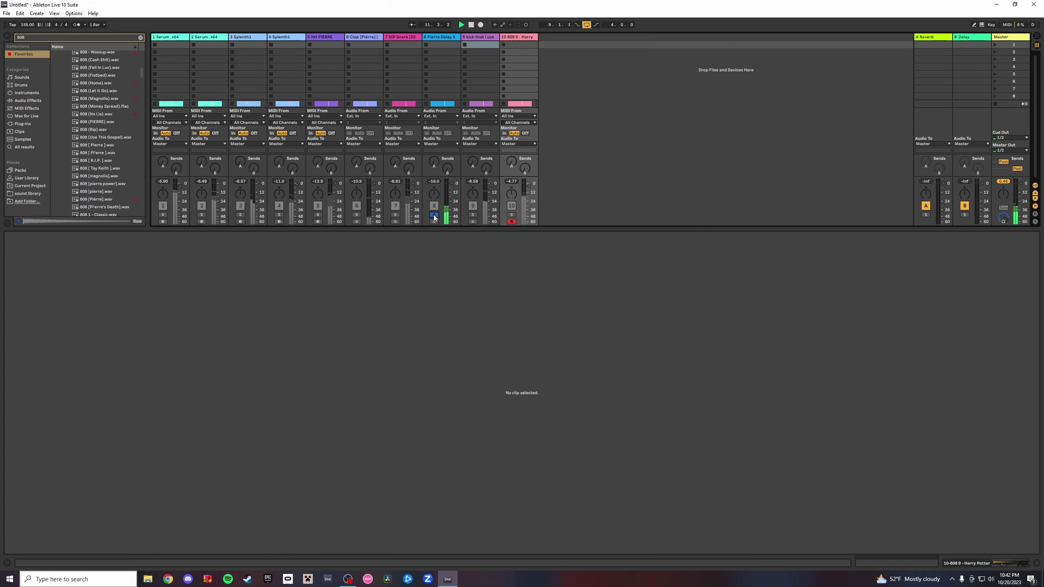
click(356, 215)
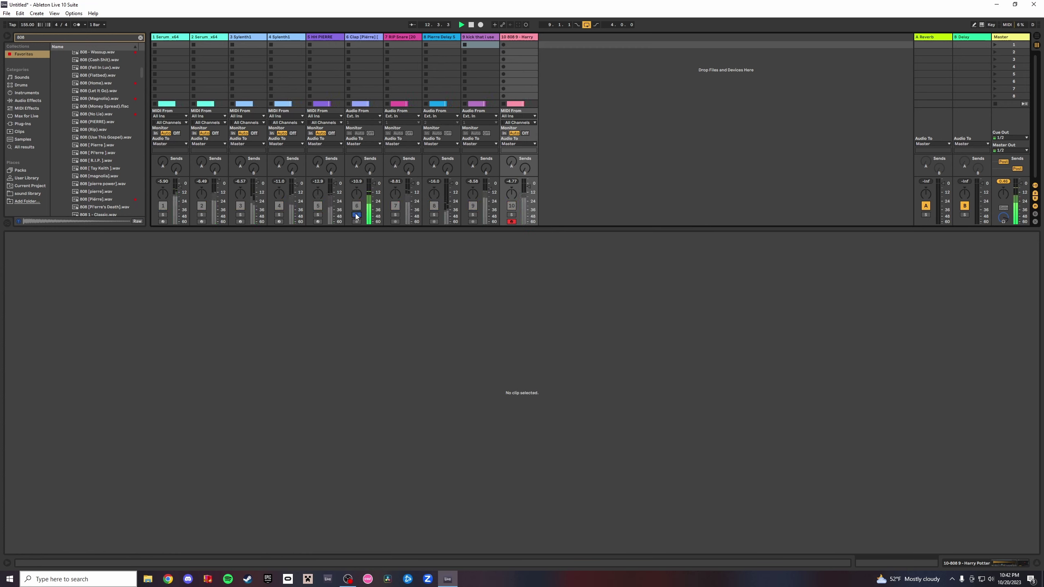
click(395, 214)
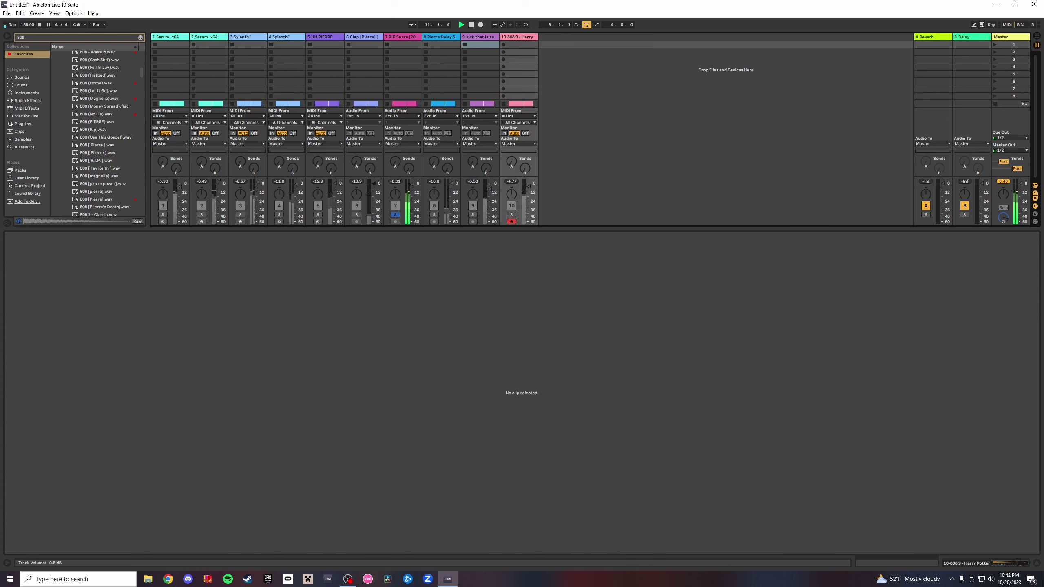
click(396, 215)
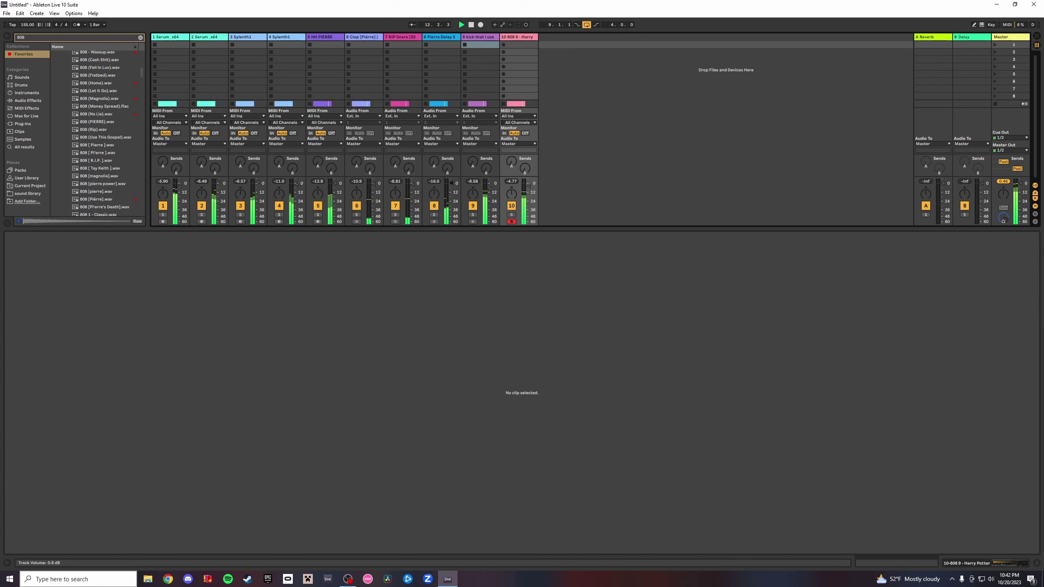
Audition the Sylenth1 on track 4 and the Serum tracks in solo to check the melody levels against the mix.
click(279, 215)
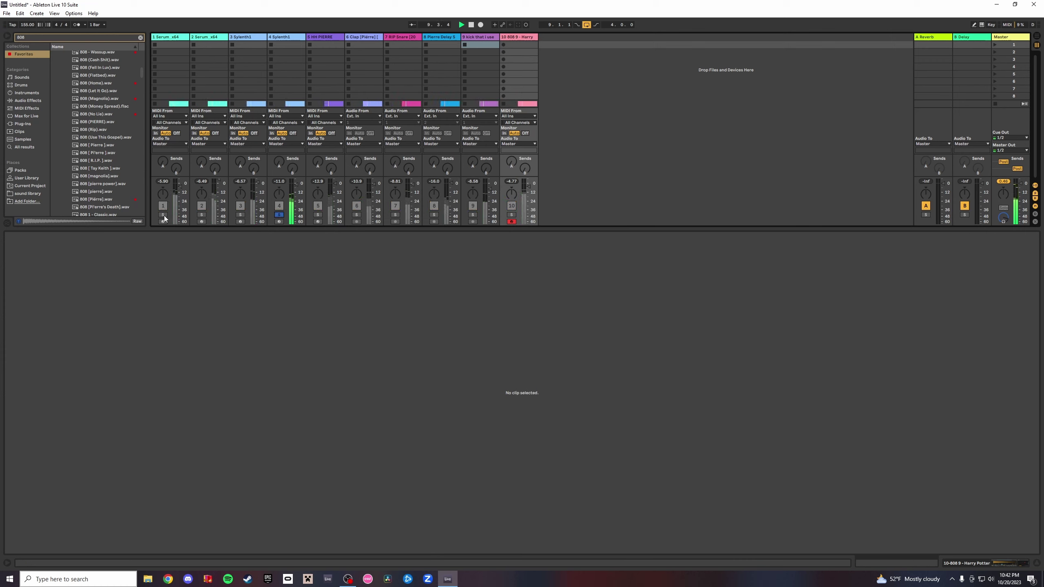
click(278, 215)
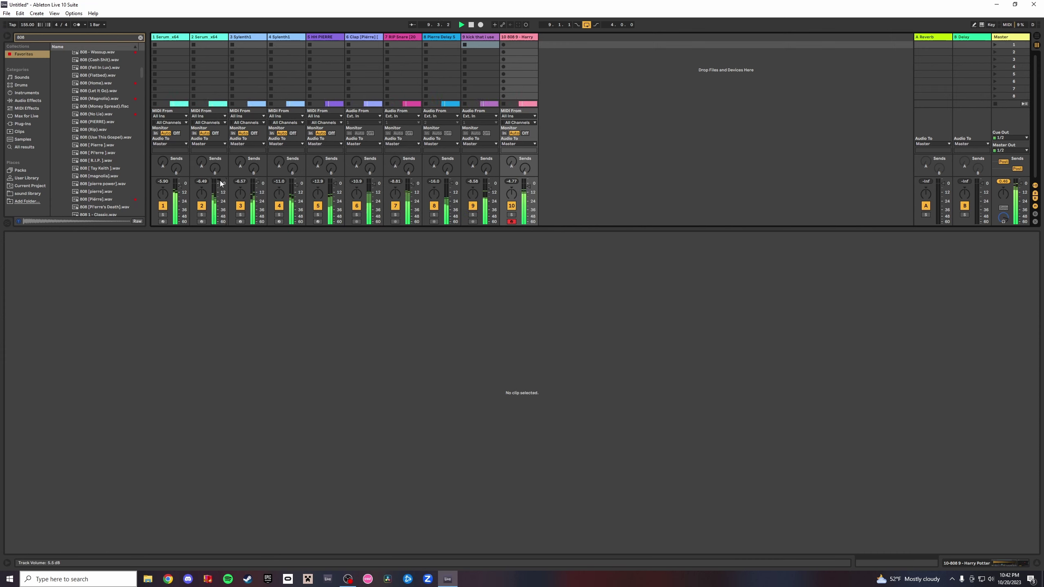
click(202, 214)
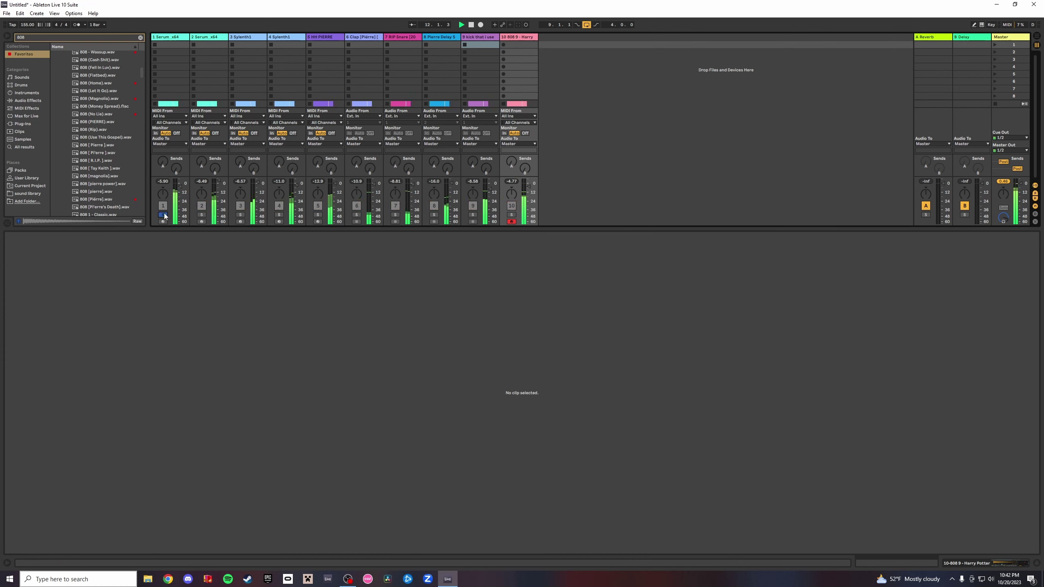
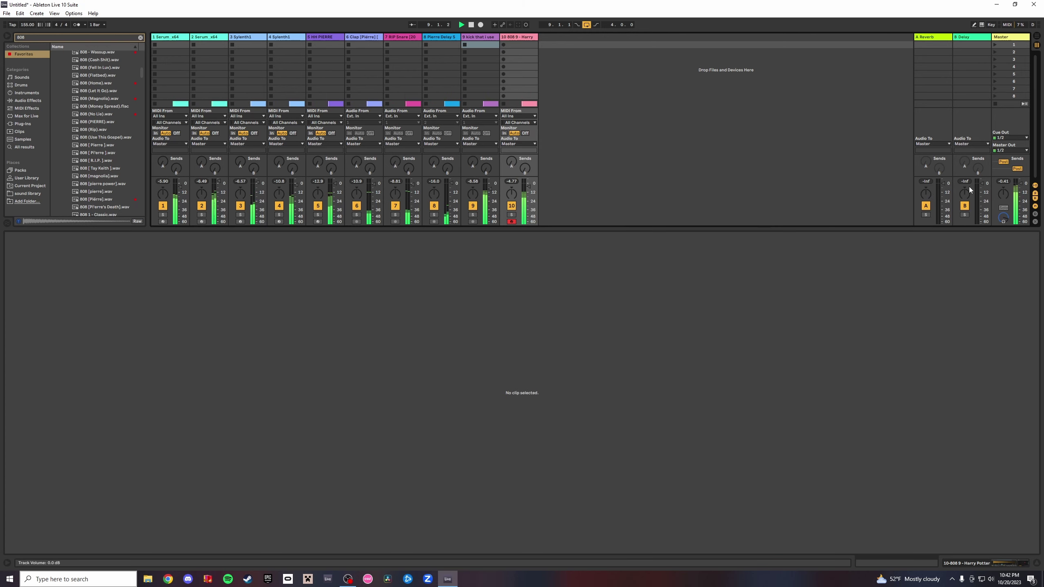
Switch to the arrangement and select the clips from bar 9 to bar 13 across all ten tracks.
click(1037, 37)
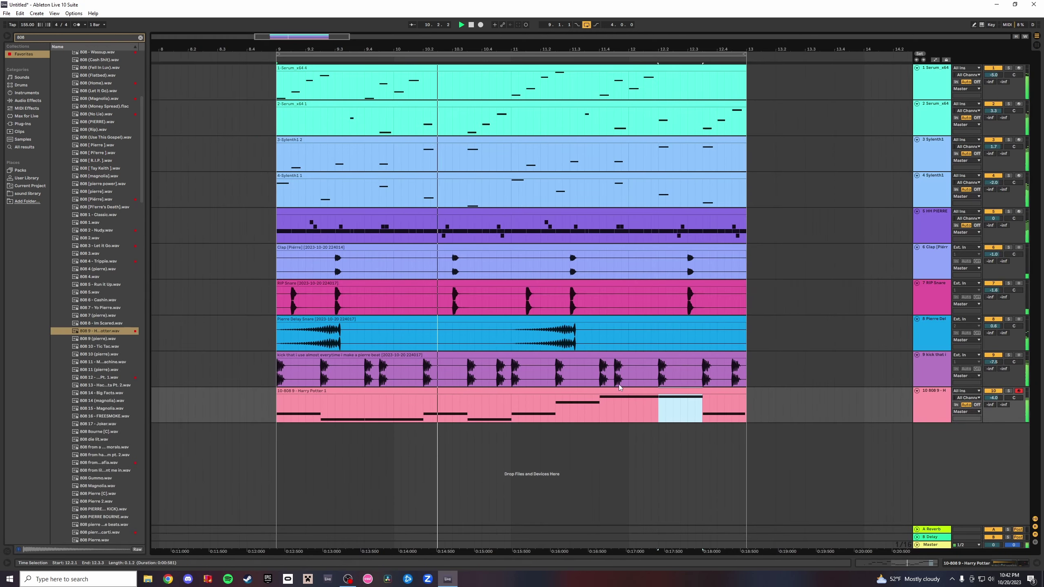
shift+click(694, 84)
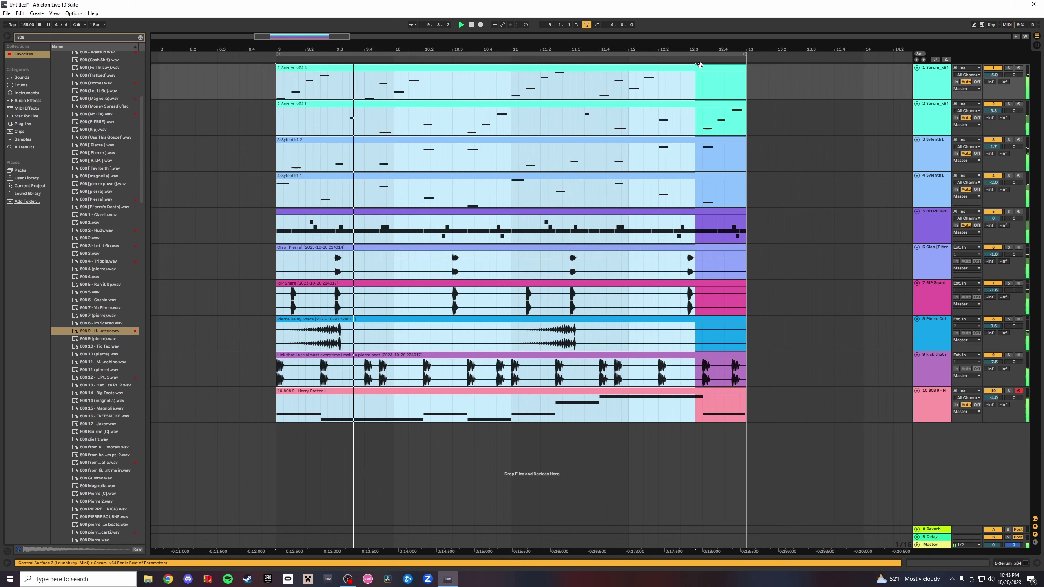
click(690, 68)
shift+click(674, 405)
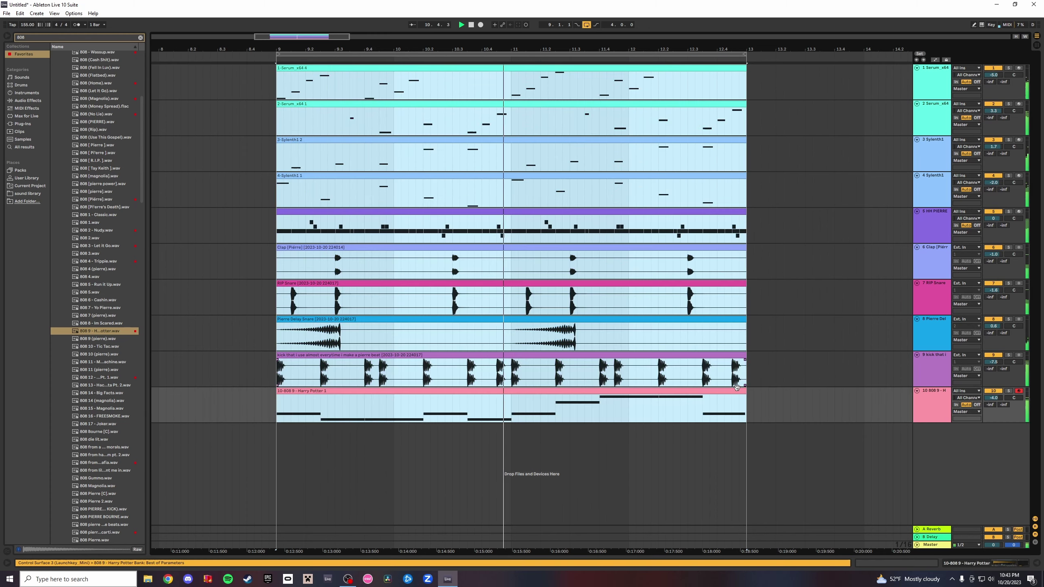
Move the selected clips of all ten tracks along the timeline so they start at bar 79.
drag(647, 47, 648, 13)
drag(261, 68, 908, 78)
click(871, 62)
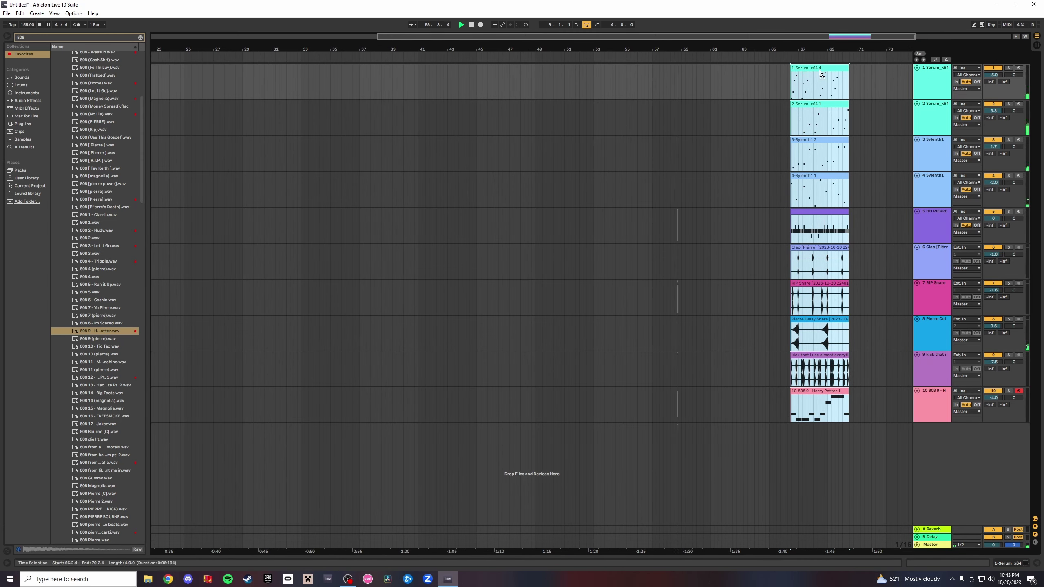
drag(796, 67, 904, 91)
Loop the four bars from bar 79 and duplicate all clips directly behind them at bar 83.
key(space)
key(space)
key(ctrl+l)
drag(845, 45, 484, 34)
right_click(667, 72)
click(683, 94)
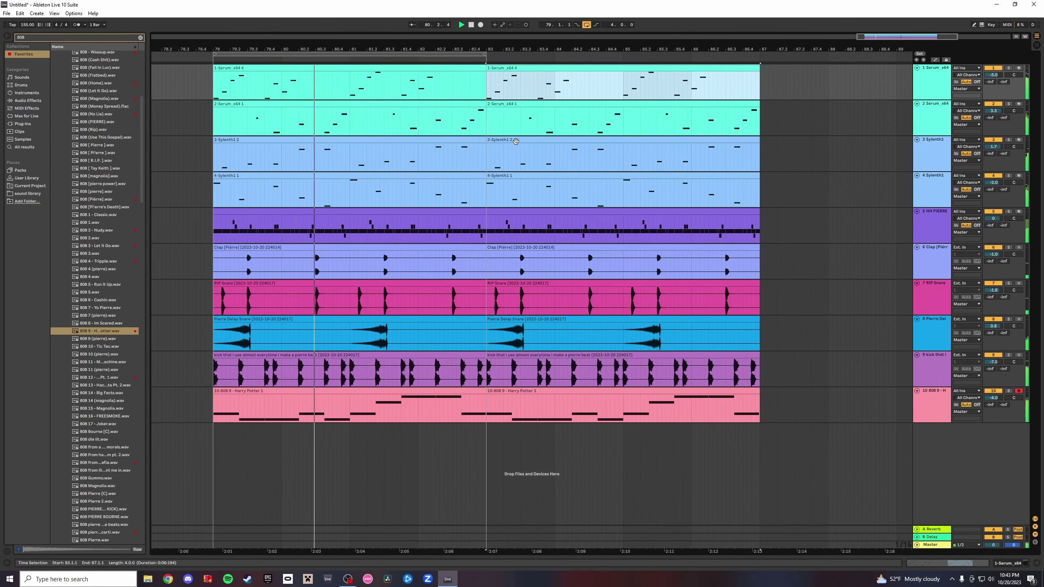
key(ctrl+a)
key(ctrl+k)
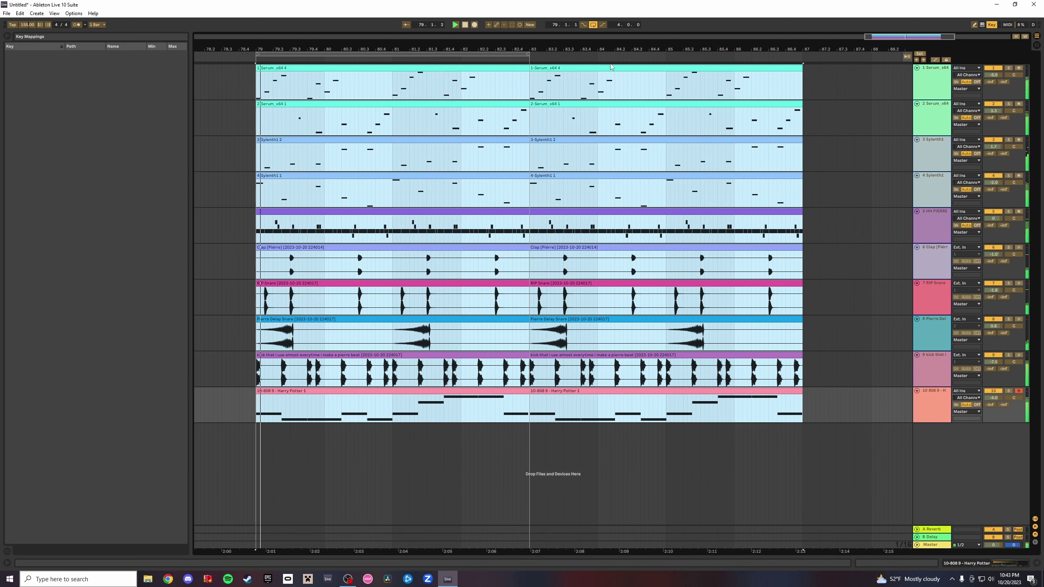
click(841, 117)
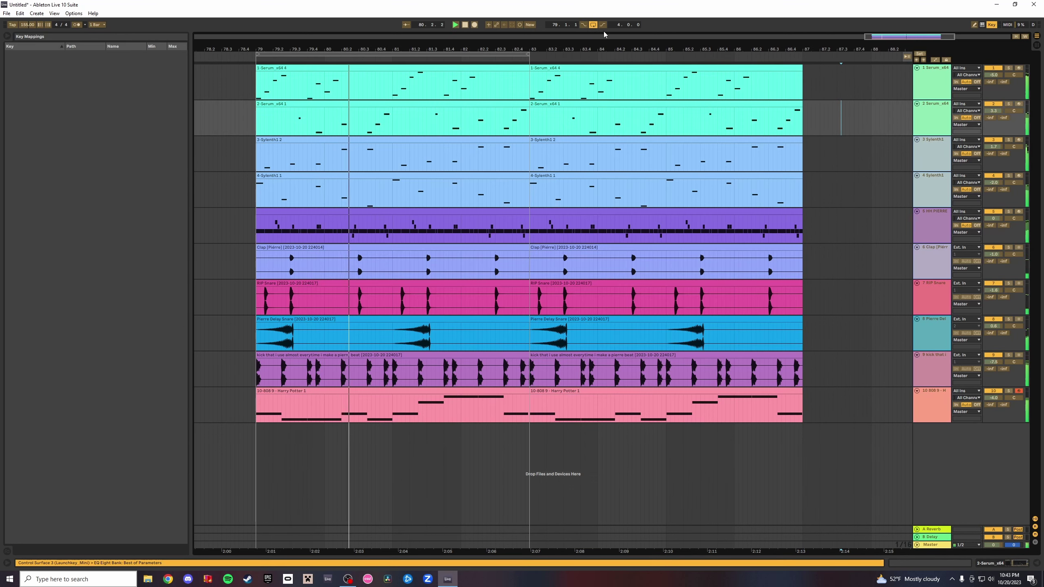
key(ctrl+m)
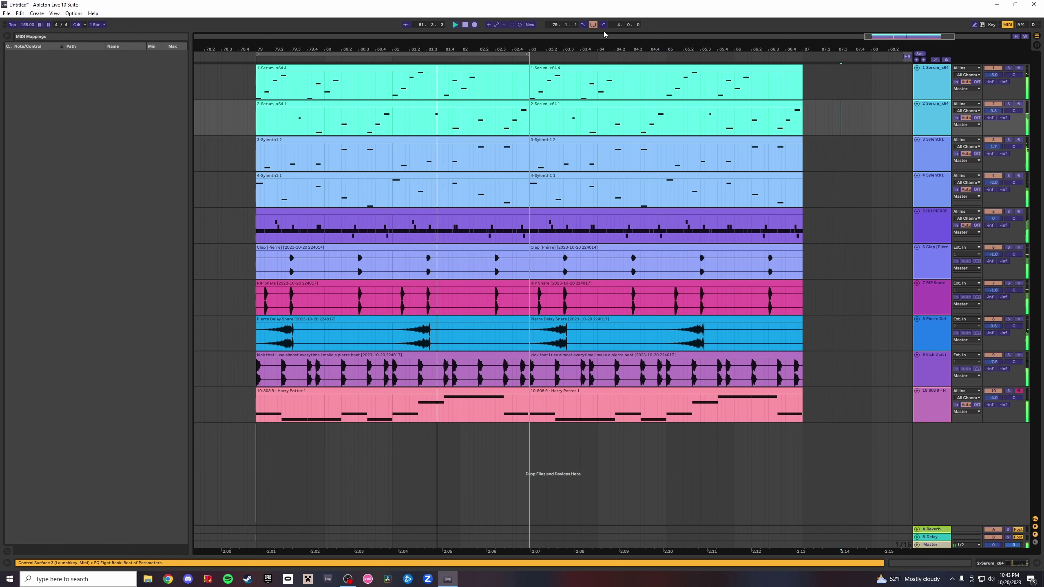
key(ctrl+m)
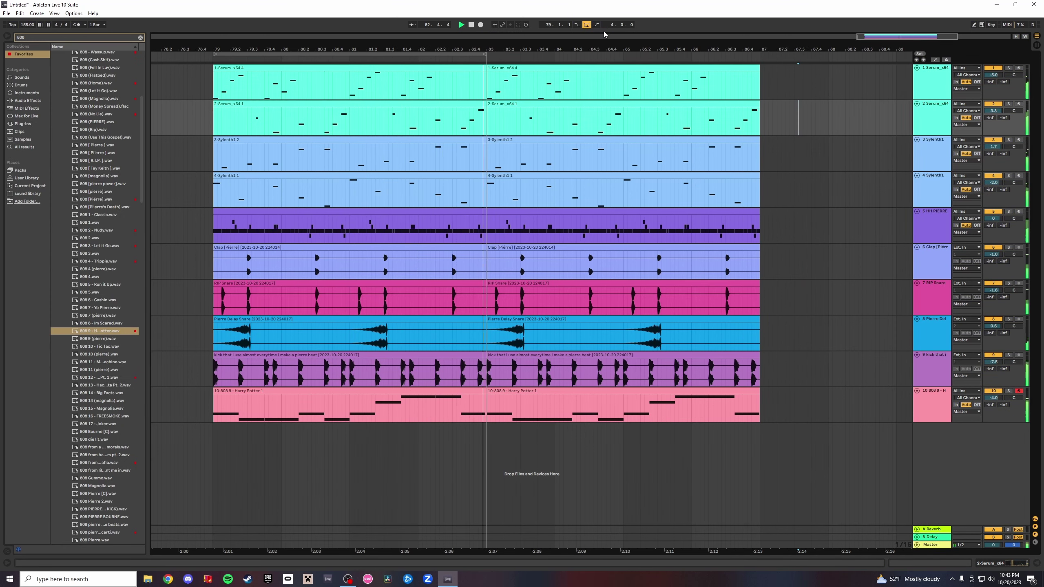
Select all clips of the arrangement and set the loop to the eight bars starting at bar 79.
click(402, 75)
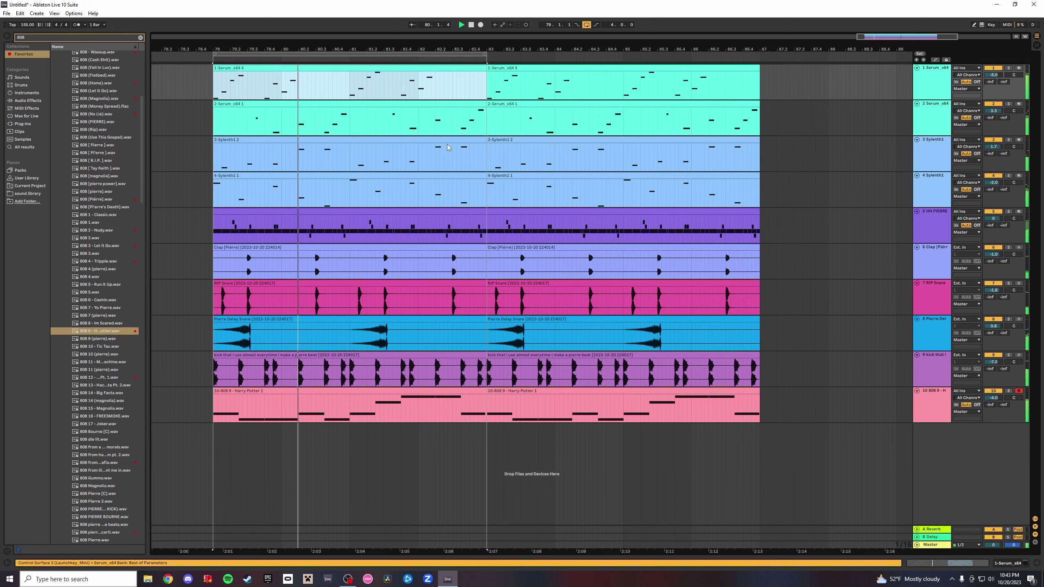
key(ctrl+a)
key(Right)
key(Left)
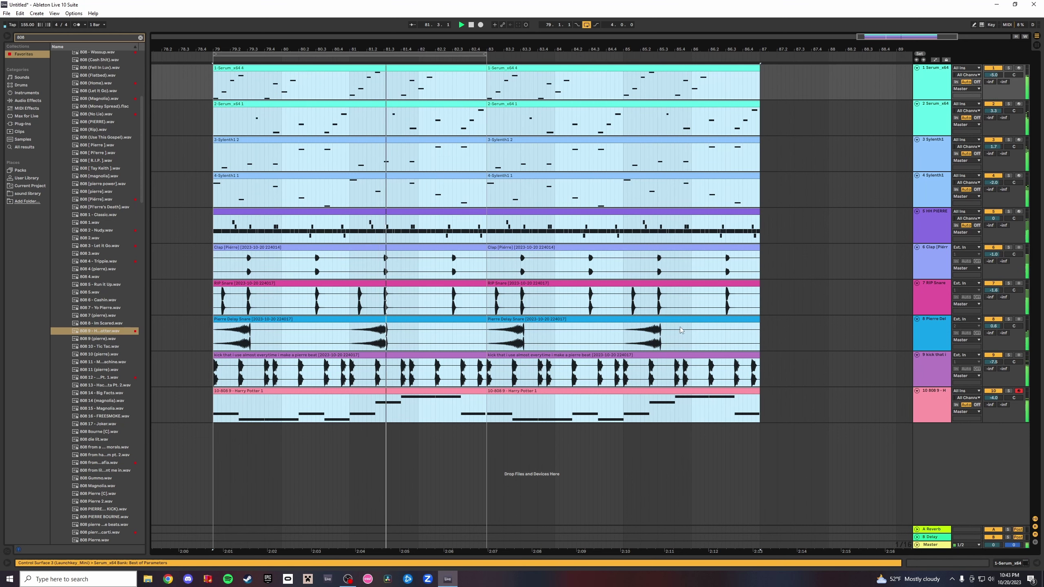
key(ctrl+l)
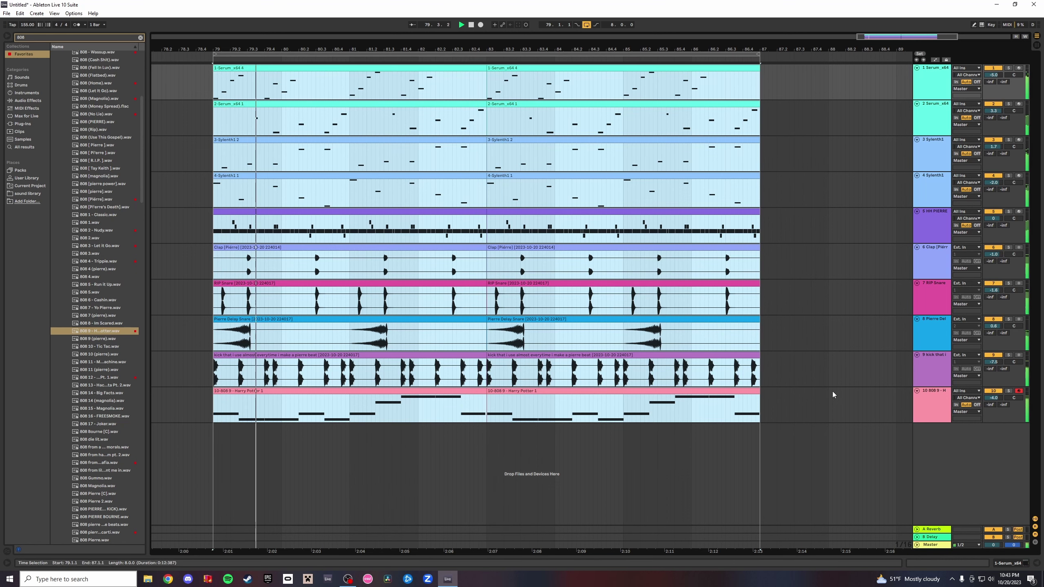
Open the first 808 clip's notes and lengthen the last C3 note to the end of the clip.
double_click(476, 390)
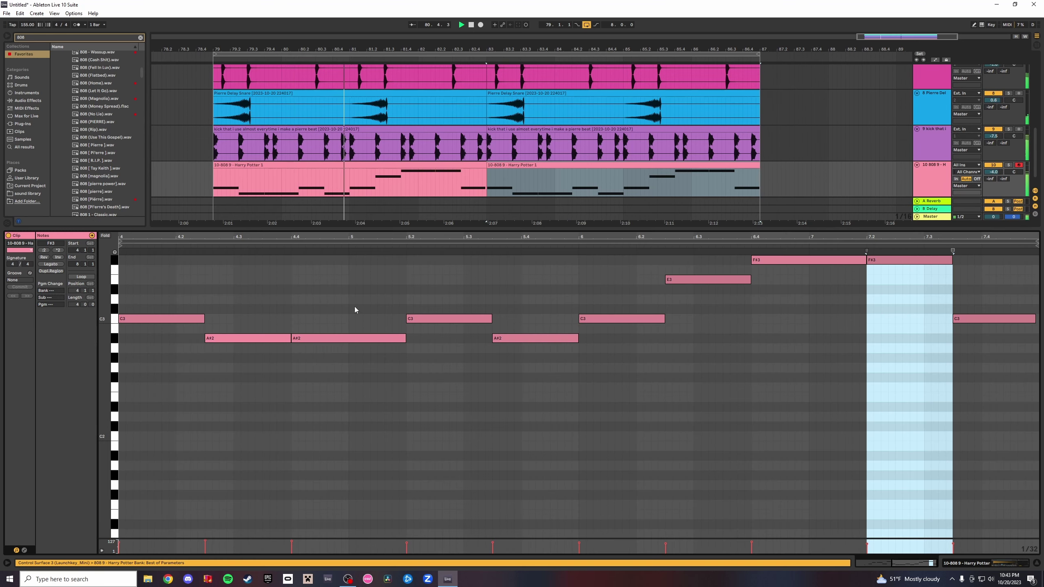
click(474, 163)
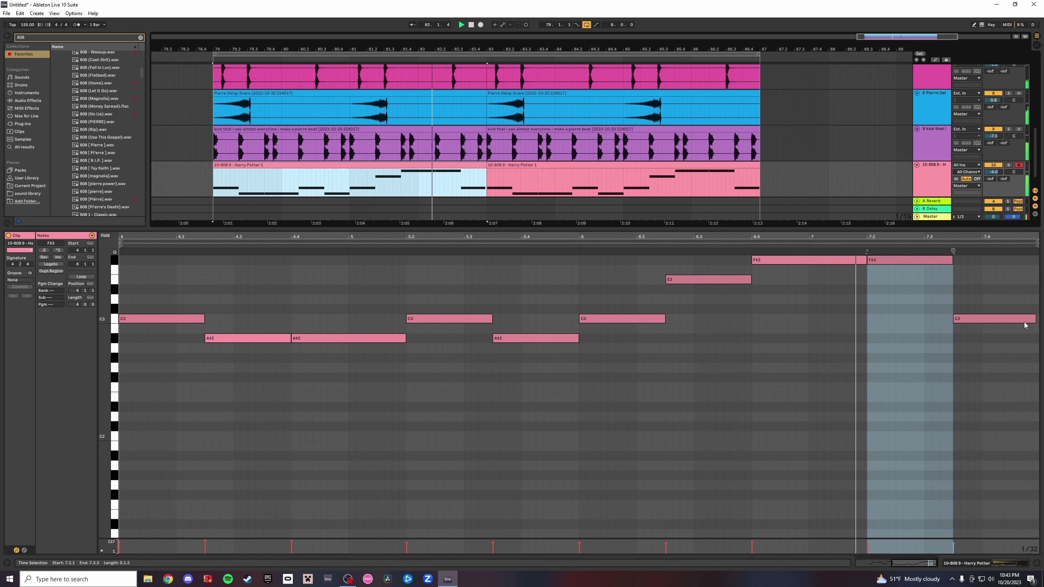
drag(1028, 319, 1001, 324)
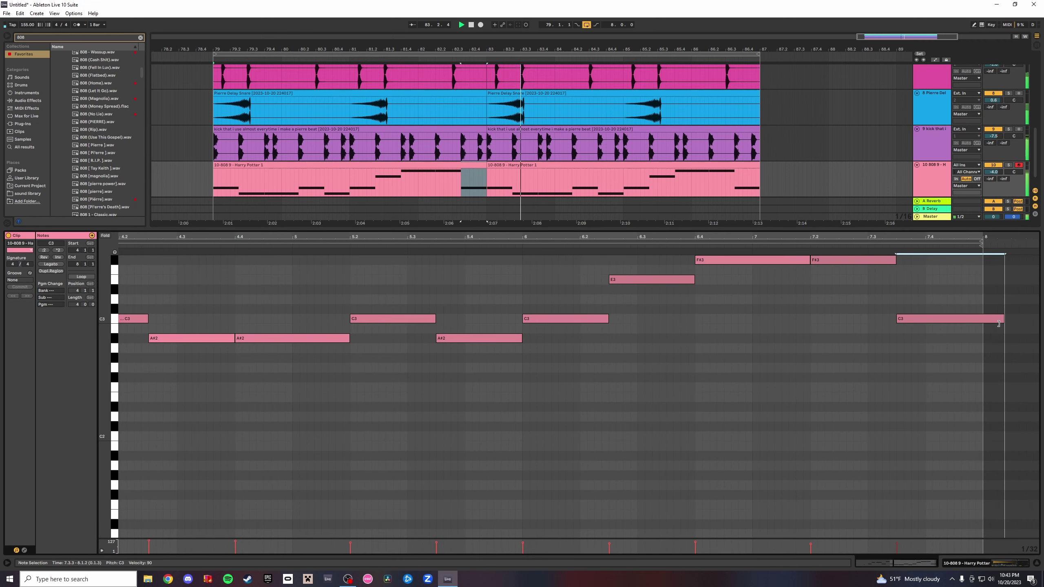
click(463, 166)
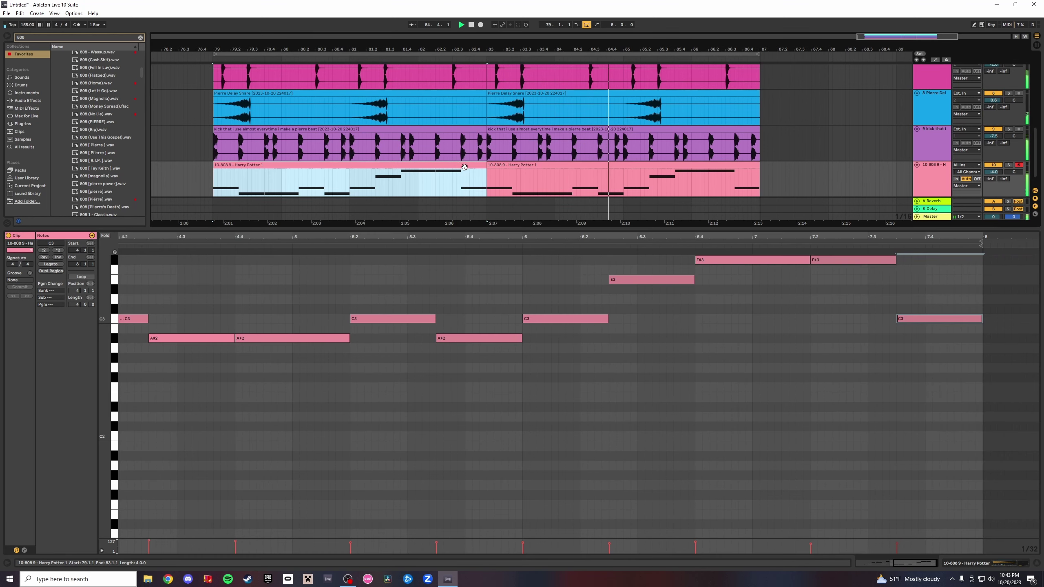
Open the second 808 clip, raise its first note to F#3 and play back the change.
click(551, 168)
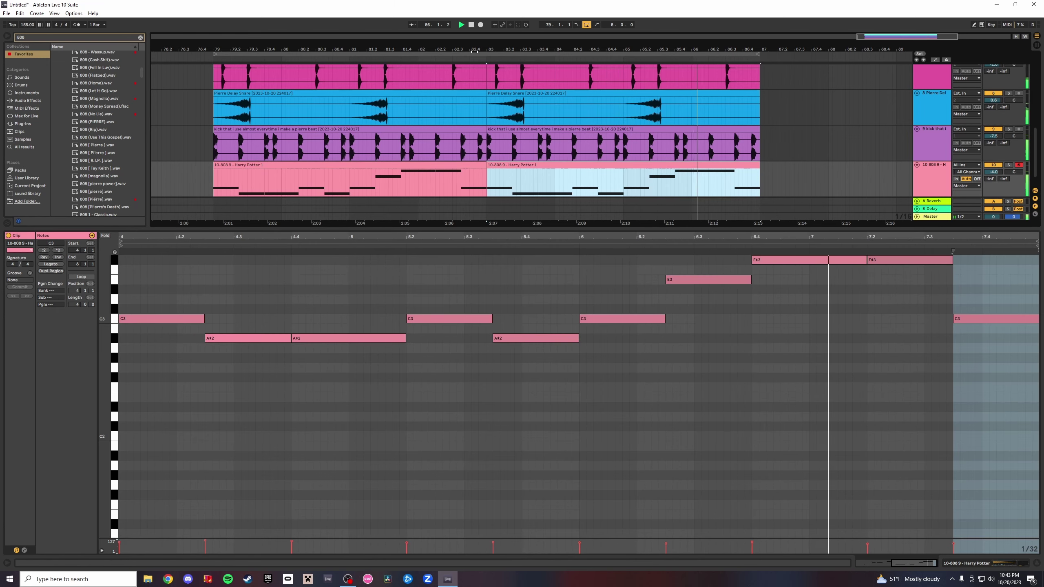
drag(494, 48, 494, 45)
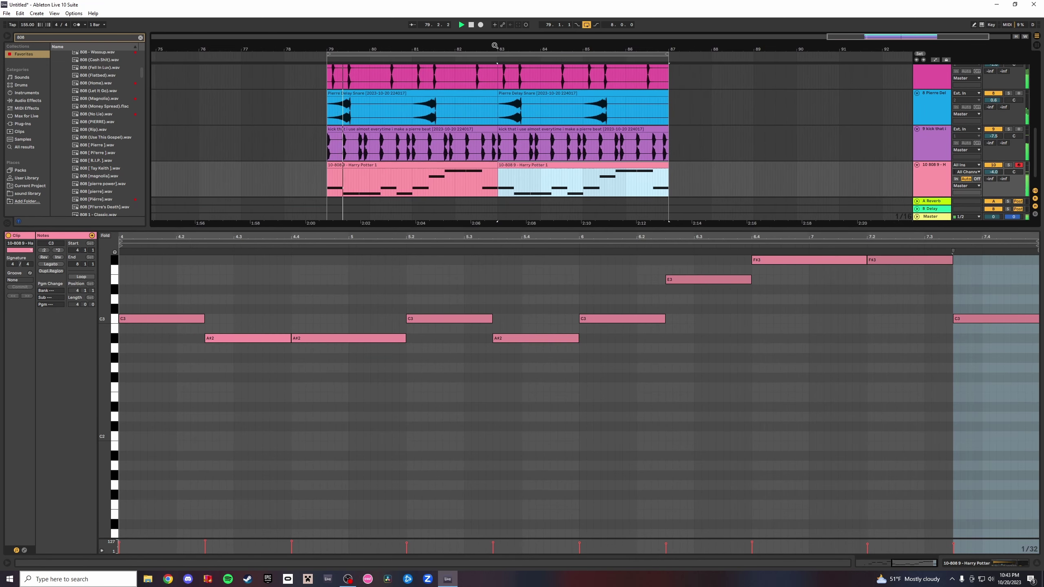
click(429, 237)
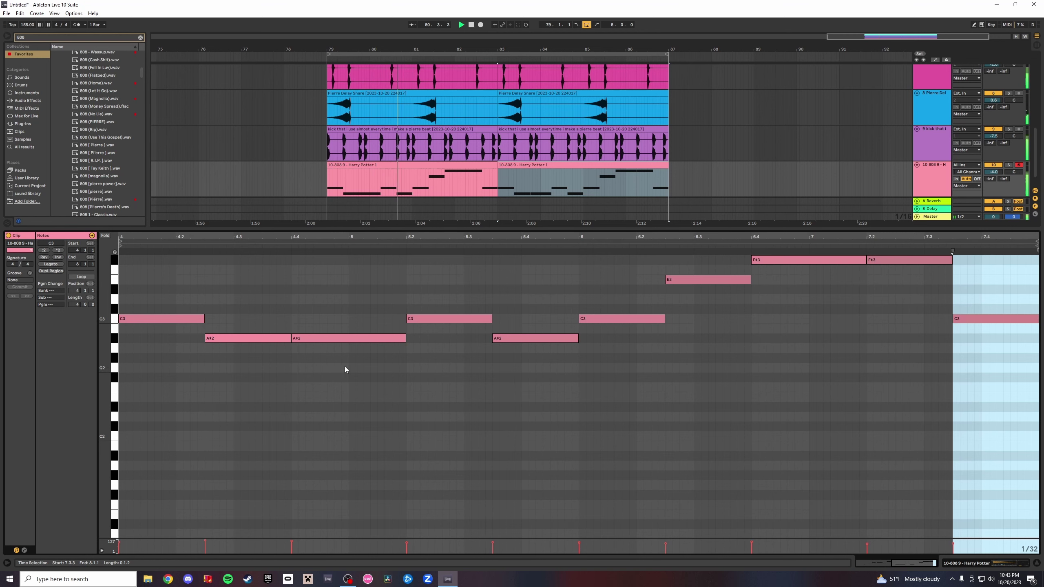
scroll(371, 411, up, 3)
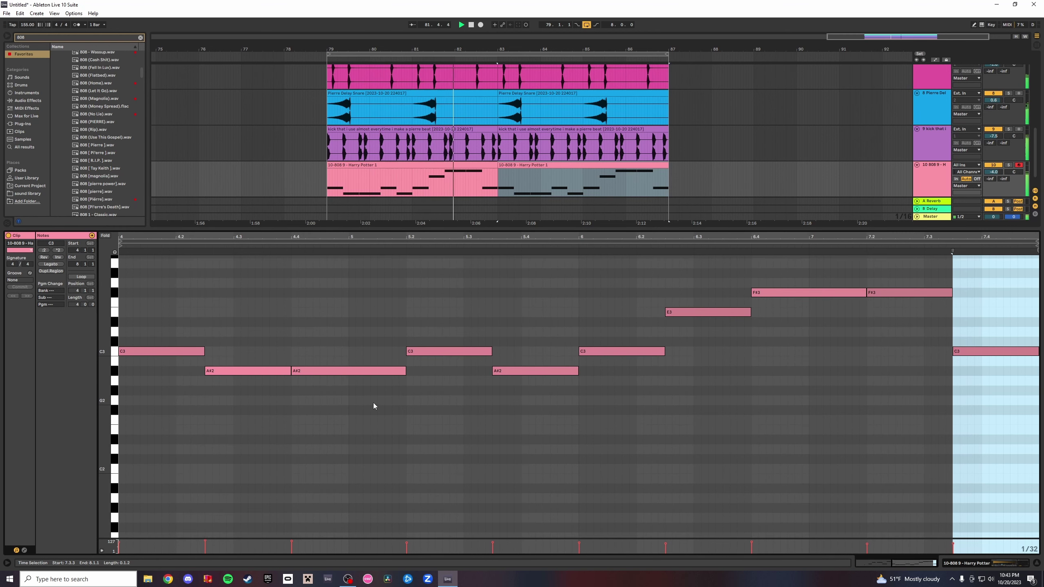
scroll(356, 440, down, 3)
scroll(263, 430, up, 2)
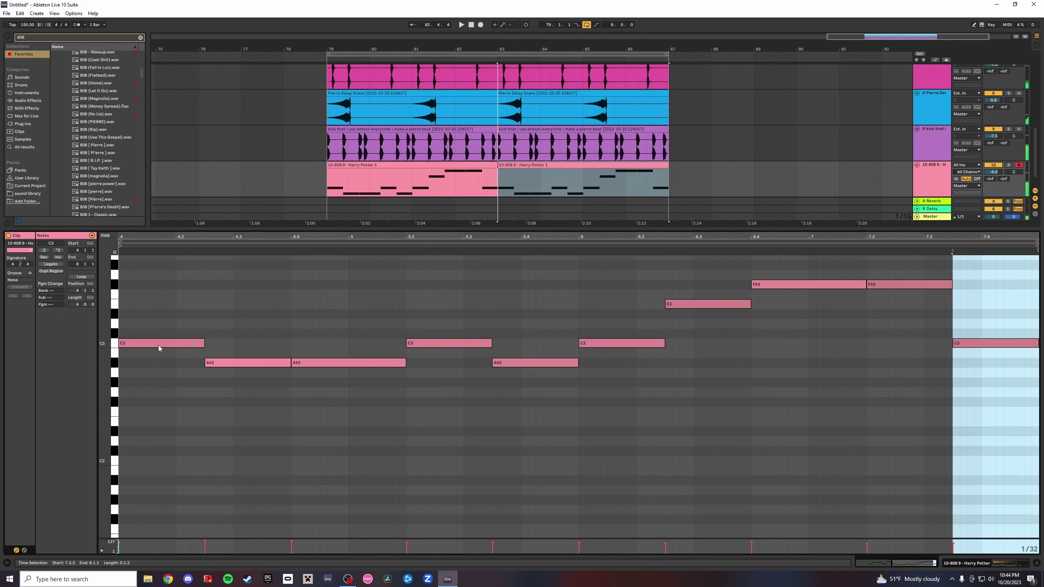
drag(159, 345, 154, 281)
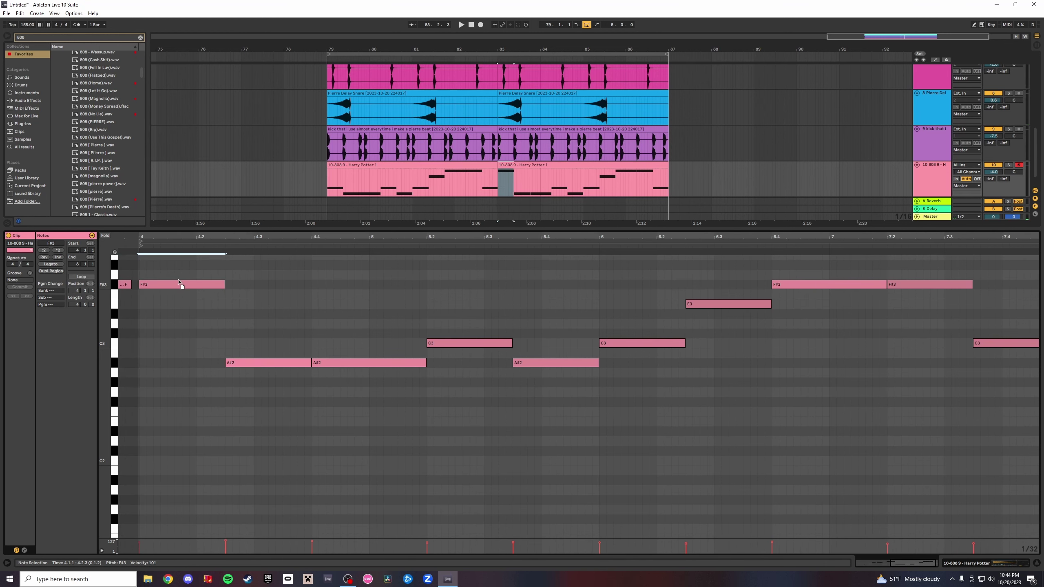
scroll(138, 352, up, 1)
drag(171, 237, 212, 241)
key(space)
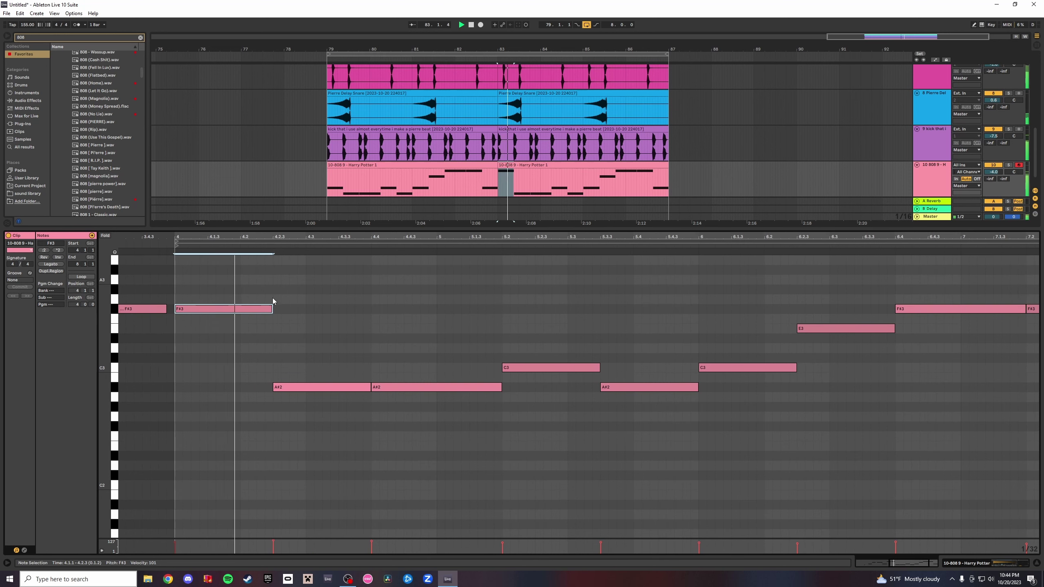
Raise the second and third notes of the second 808 clip from the A#2 row to A#3.
drag(304, 384, 306, 273)
key(space)
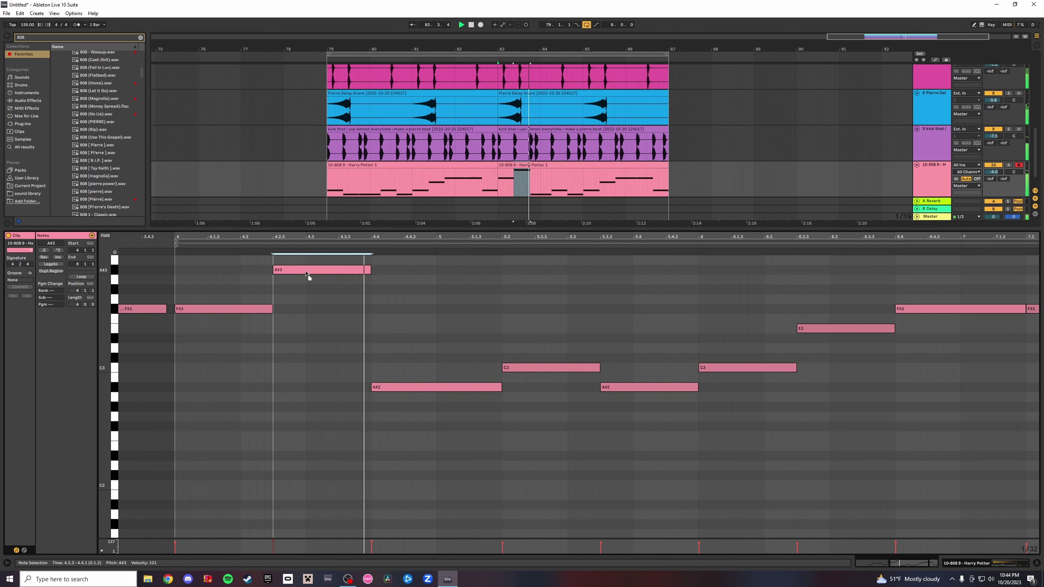
drag(388, 387, 398, 268)
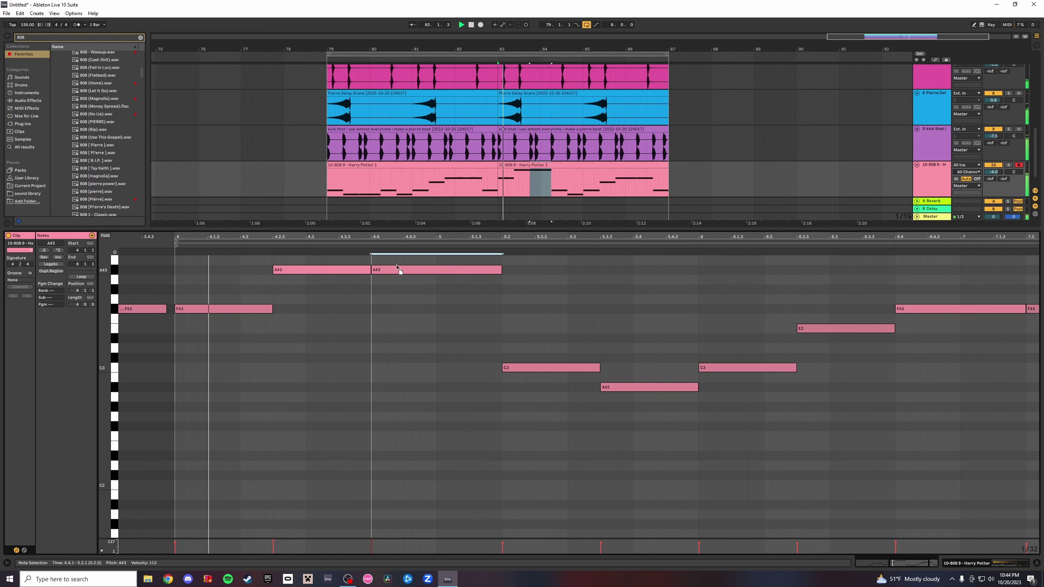
Raise the fourth and sixth 808 notes to F#3 and the fifth note between them to A#3.
drag(531, 367, 532, 309)
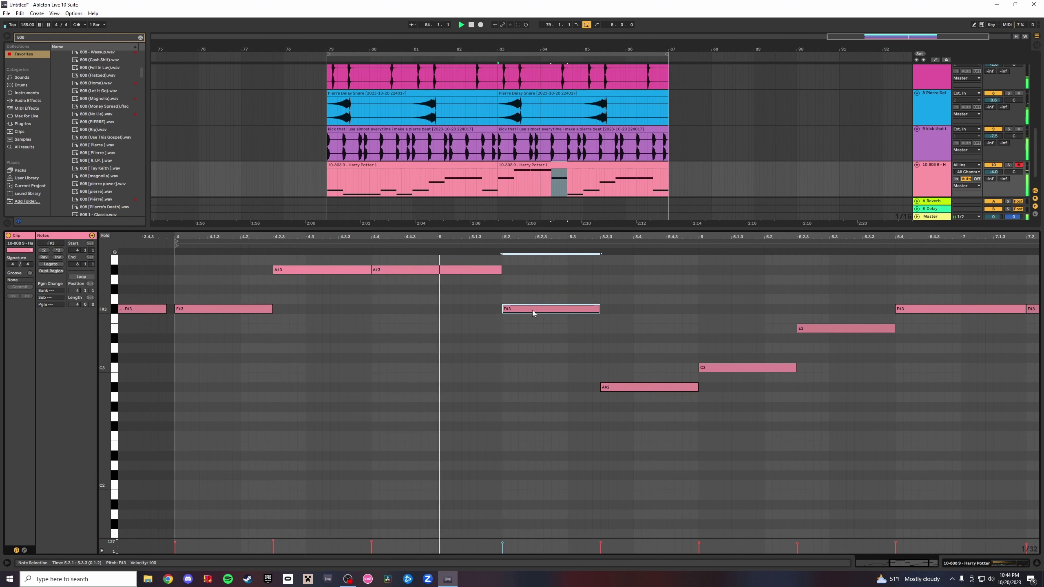
drag(626, 389, 627, 271)
drag(718, 368, 718, 312)
key(space)
Try lowering the seventh and eighth notes of the second 808 clip to C3.
drag(816, 330, 822, 345)
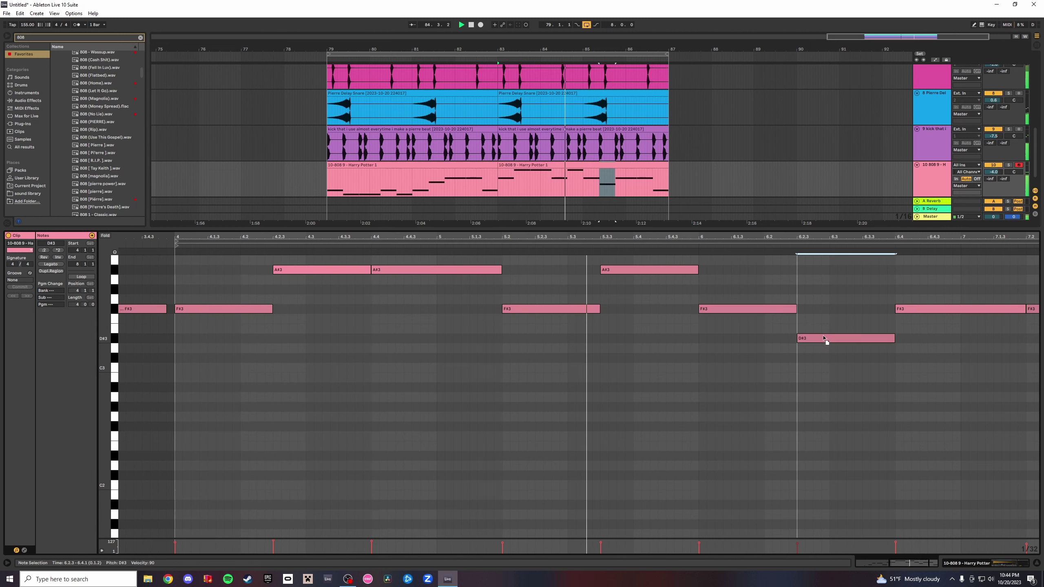
drag(825, 353, 827, 367)
drag(911, 309, 912, 365)
scroll(1035, 313, right, 5)
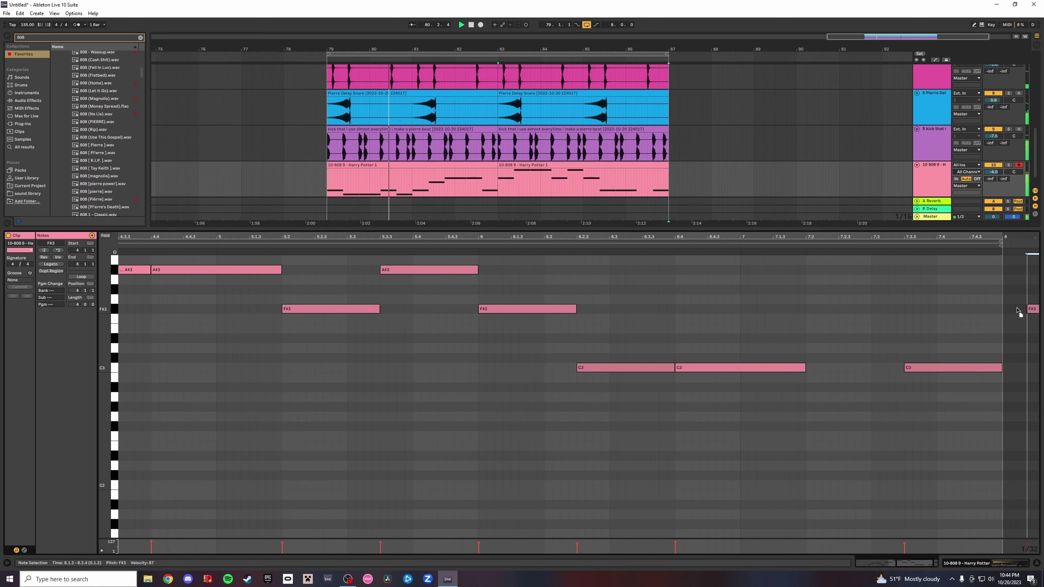
click(827, 309)
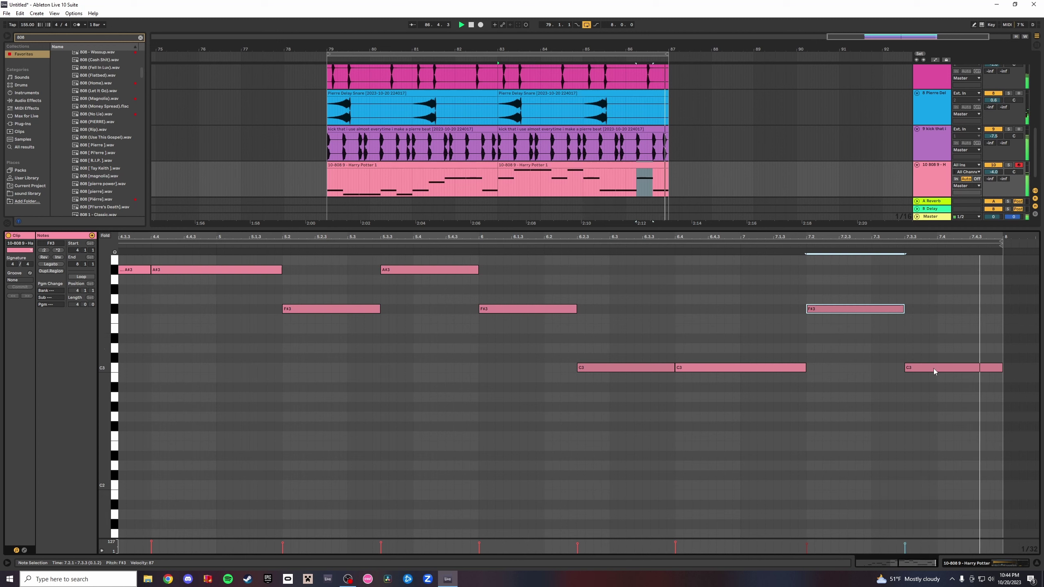
Select the seventh and eighth 808 notes together and transpose them up six semitones to F#3.
drag(722, 391, 655, 361)
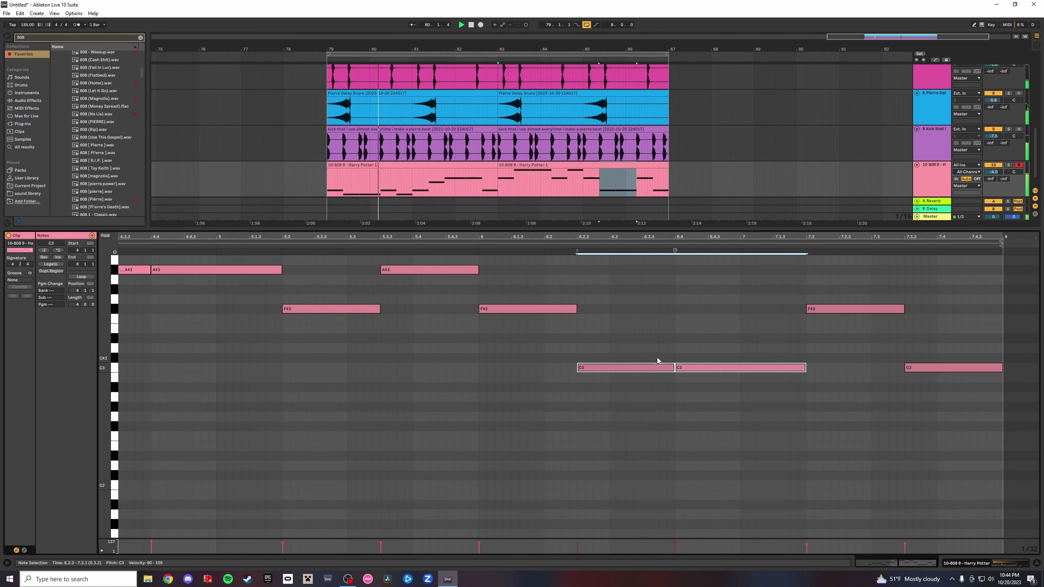
key(Up)
key(Up)
key(Up)
key(Up)
key(Up)
key(Up)
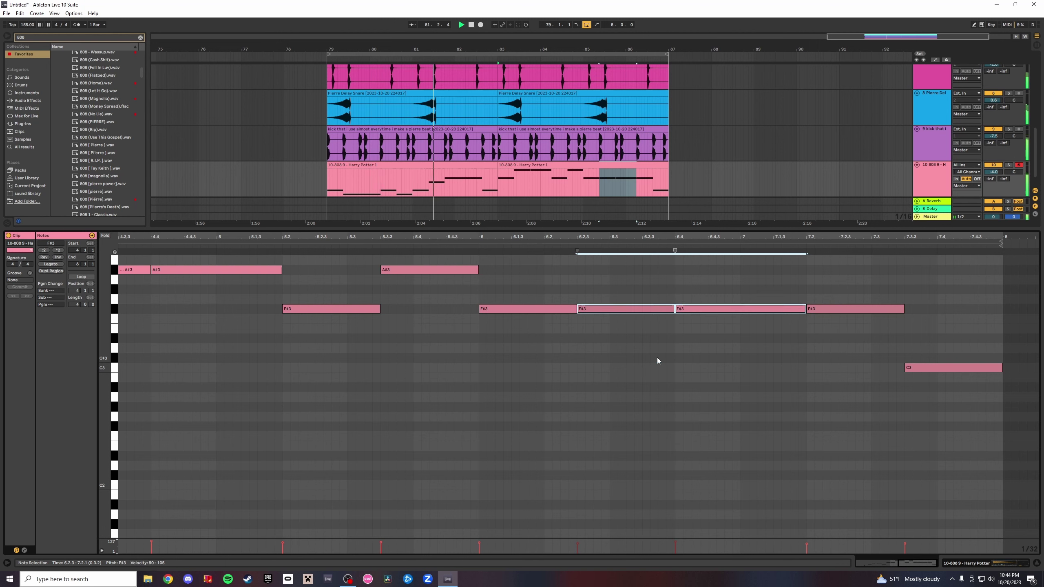
click(537, 310)
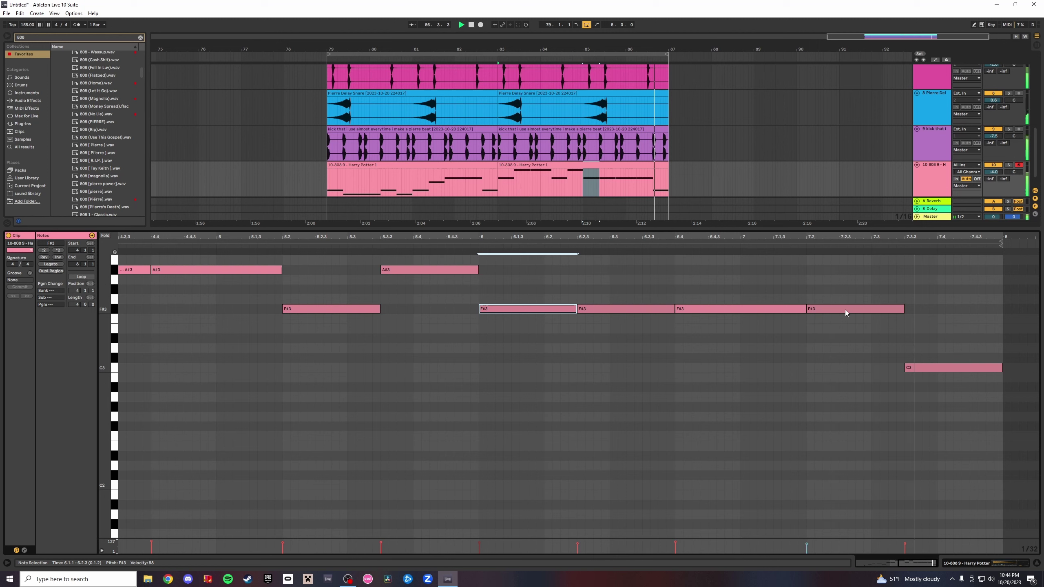
Raise the last three notes of the second 808 clip, from position 6.4 onward, to A#3.
scroll(850, 331, up, 2)
drag(846, 325, 846, 290)
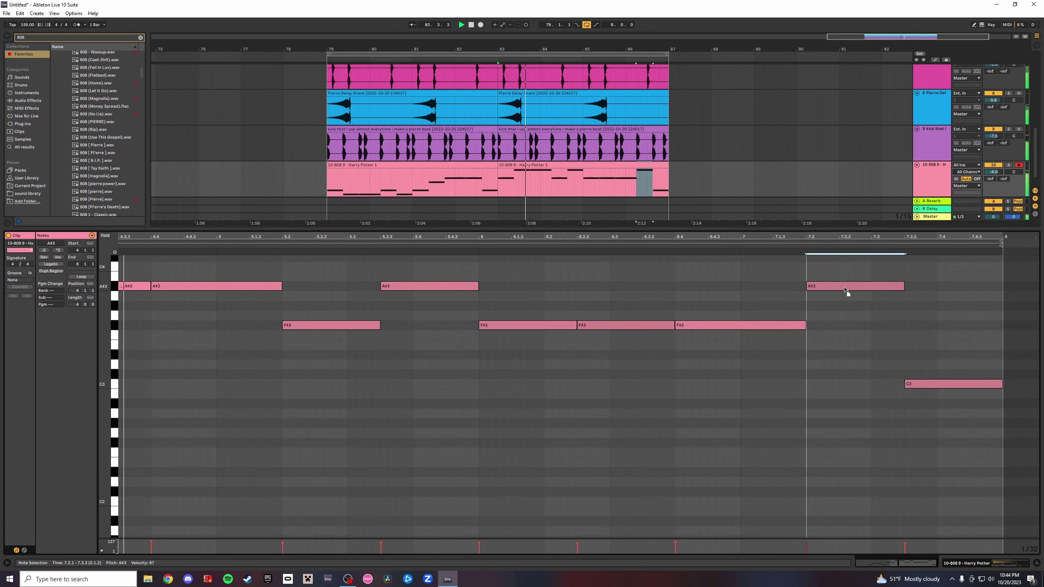
drag(920, 386, 925, 289)
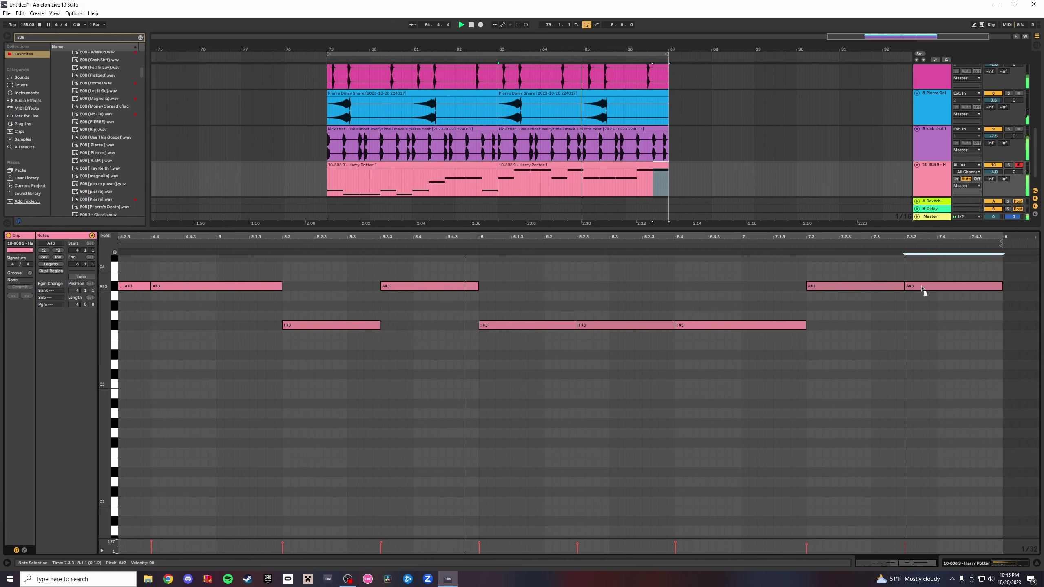
drag(711, 327, 713, 291)
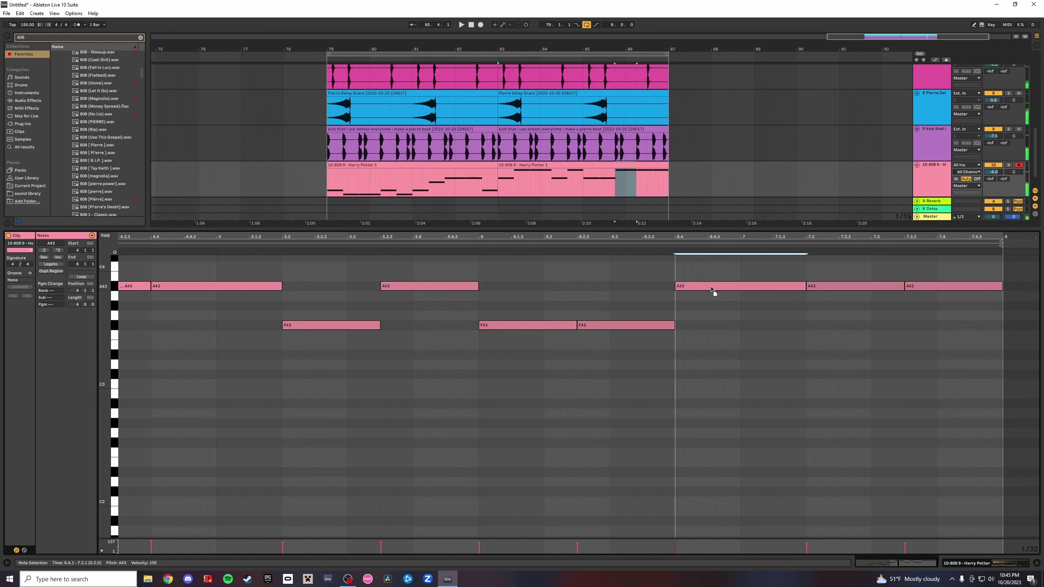
Lower the last two notes of the second 808 clip to F#3 and C3.
drag(807, 286, 812, 332)
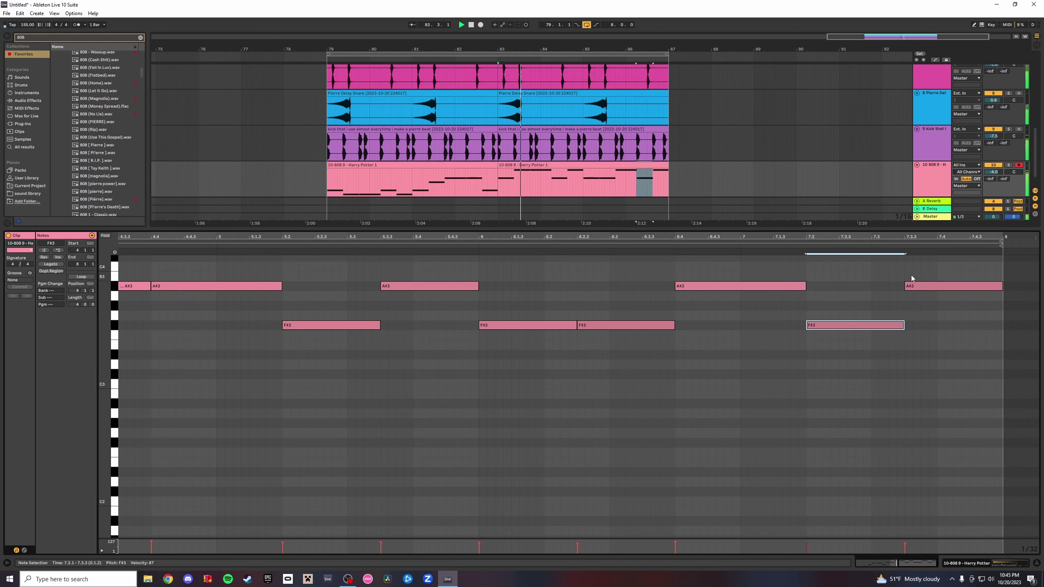
drag(927, 287, 928, 383)
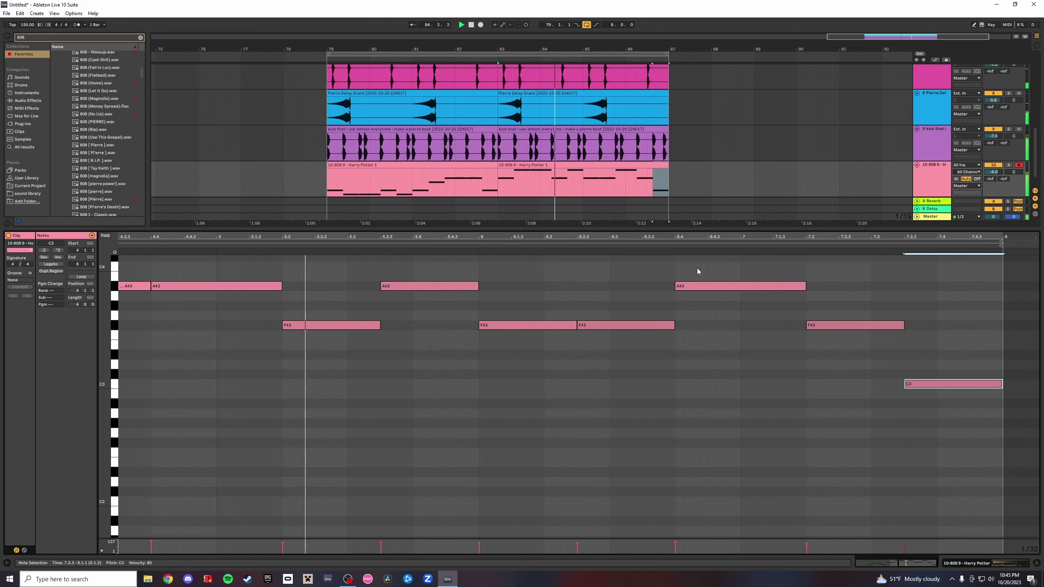
Set the second 808 clip's note at 5.3.3 to F#3, the note at 6.1.1 to C#3 and the note at 6.2.3 to A#3.
drag(410, 287, 408, 327)
mouse_move(498, 323)
mouse_down()
mouse_move(500, 289)
mouse_move(515, 329)
mouse_up()
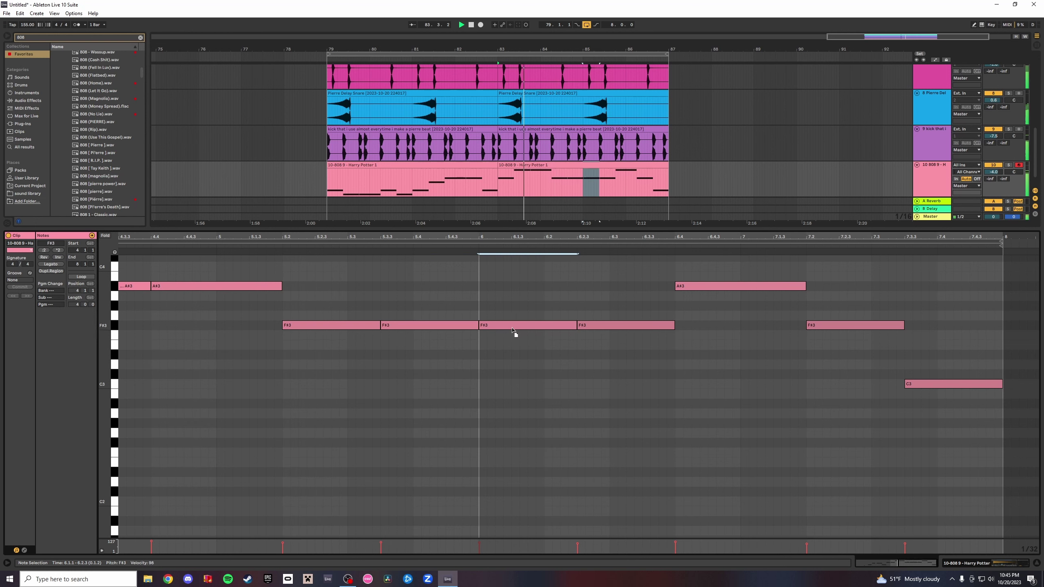
drag(596, 325, 594, 291)
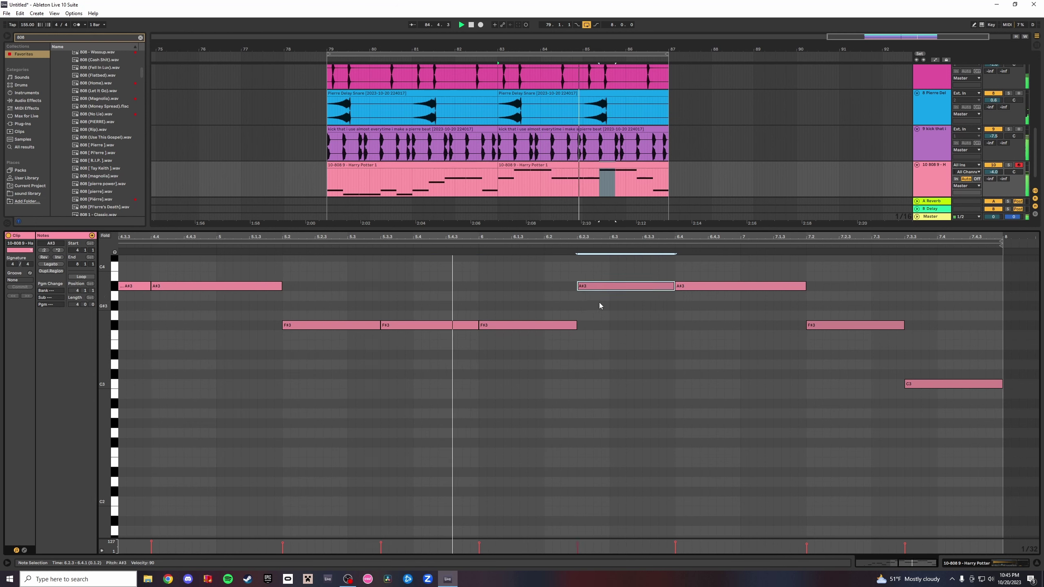
drag(520, 329, 523, 374)
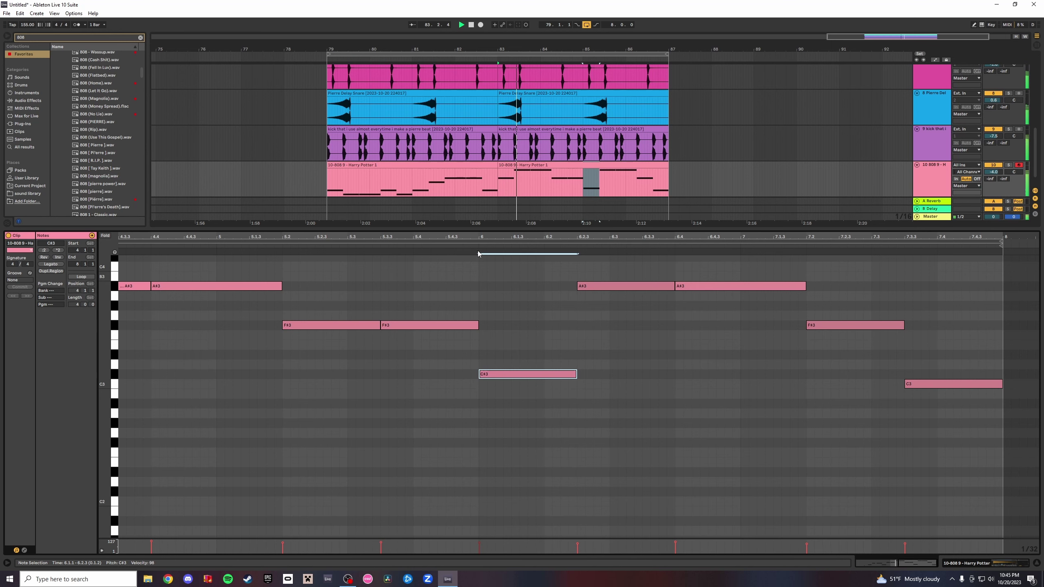
Raise the C3 notes at 4.1.1, 5.2.1 and 6.1.1 of the first 808 clip to C#3.
click(466, 166)
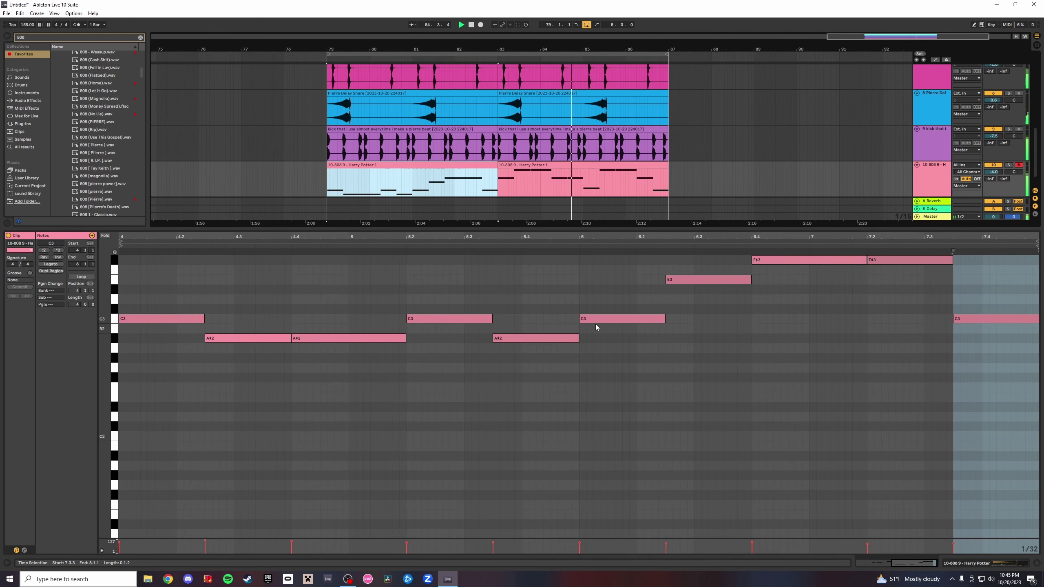
key(space)
drag(159, 319, 160, 316)
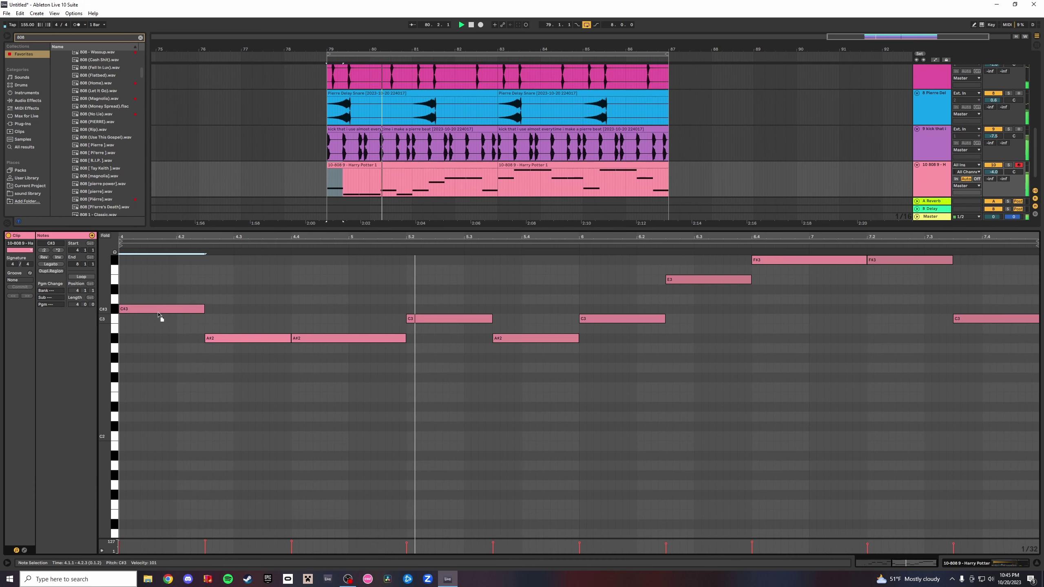
drag(413, 319, 414, 308)
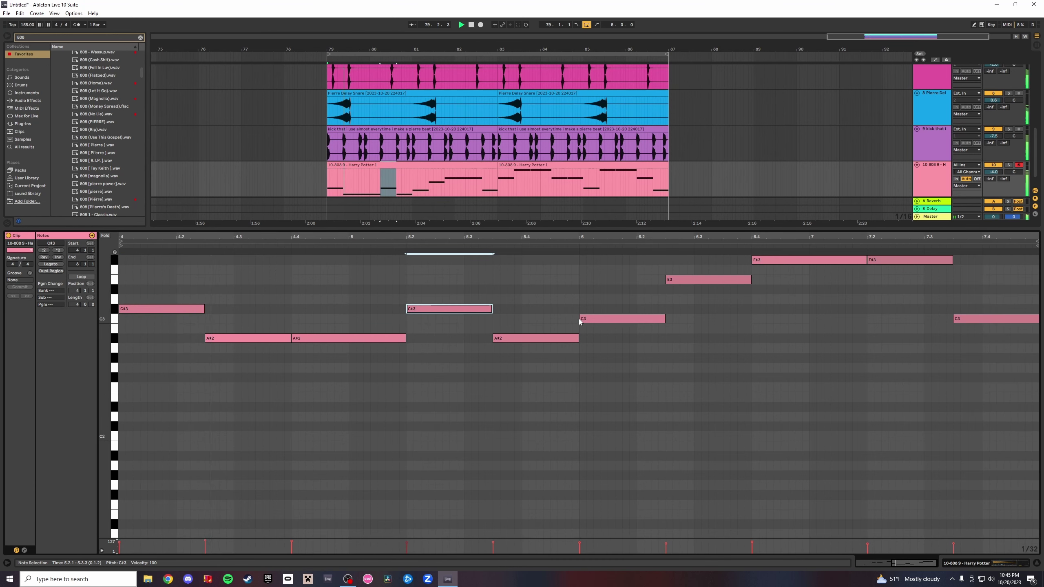
drag(580, 319, 594, 312)
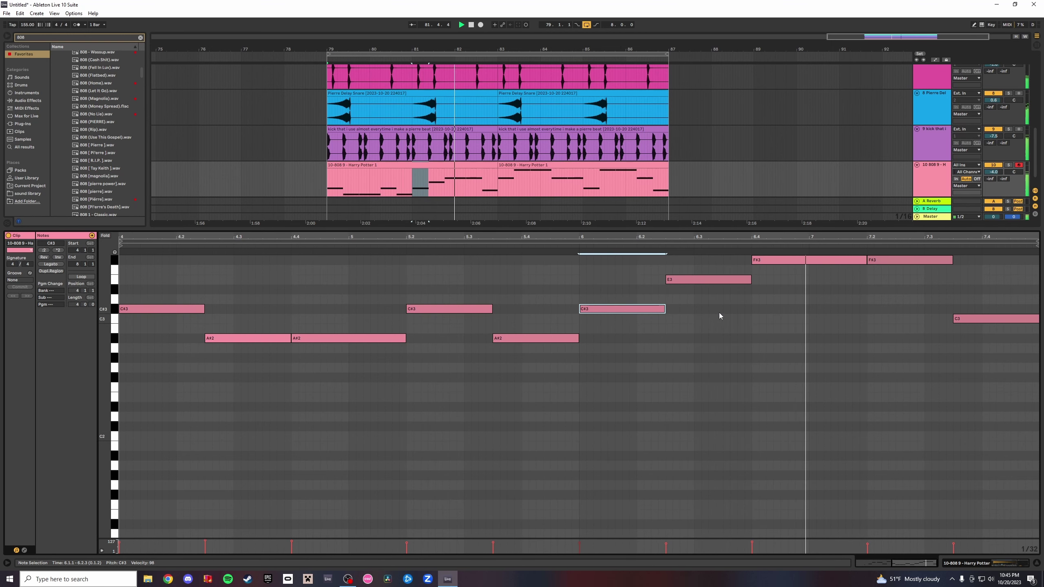
Raise the final note of the second 808 clip to C#3.
click(529, 166)
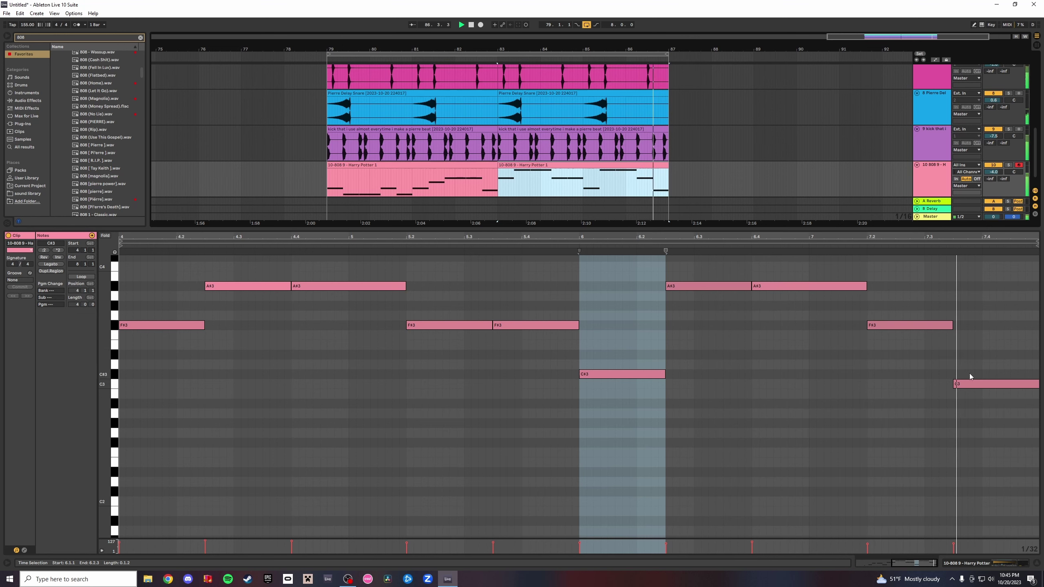
mouse_move(971, 384)
mouse_down()
mouse_move(975, 375)
mouse_move(959, 376)
mouse_move(971, 375)
mouse_up()
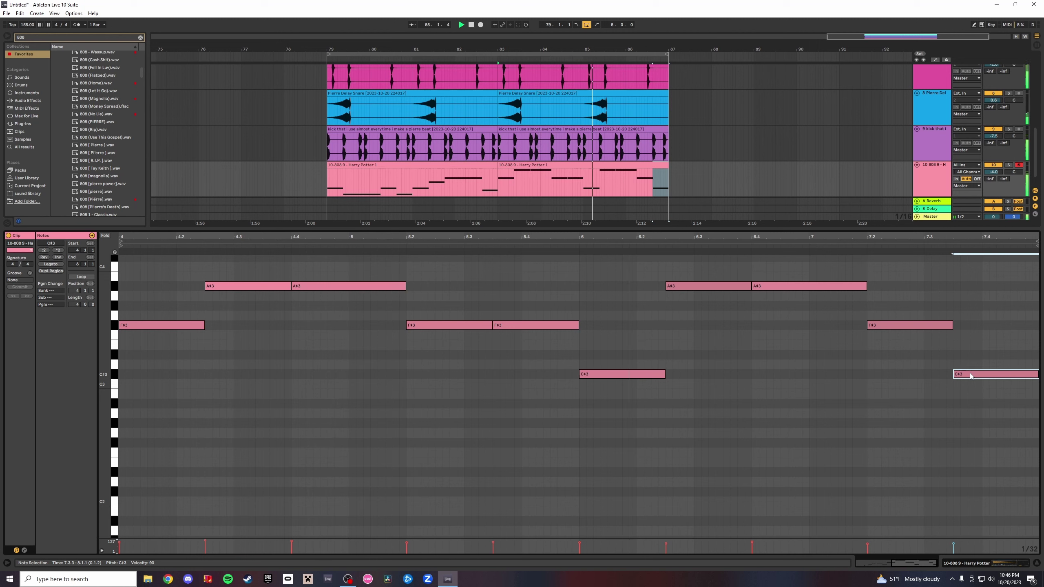
Paste a copy of the F#3 note at 5.4.2 in the second 808 clip, shorten it to end at 6.1.1 and lower it to F3.
click(539, 304)
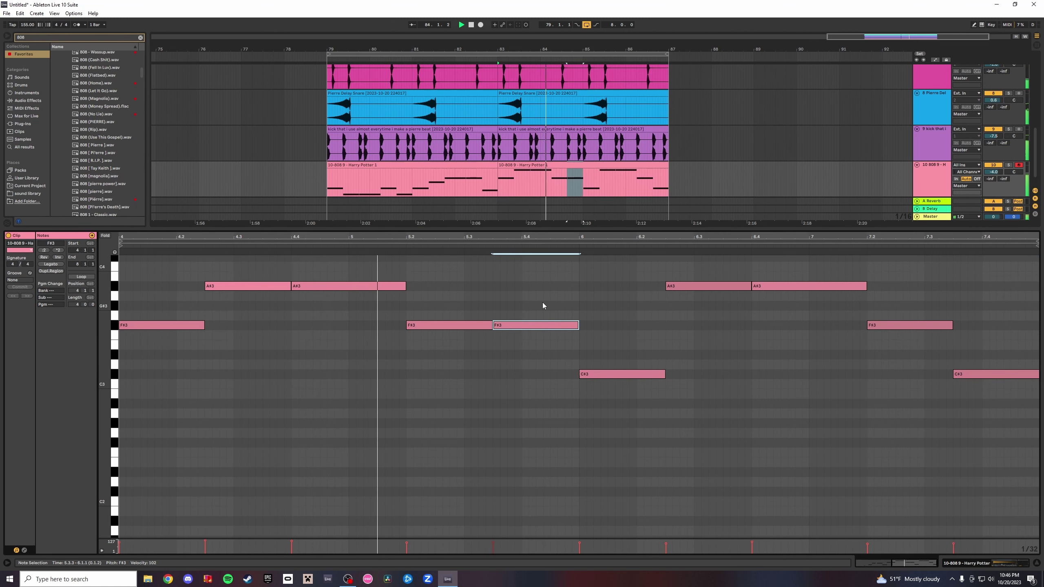
key(ctrl+v)
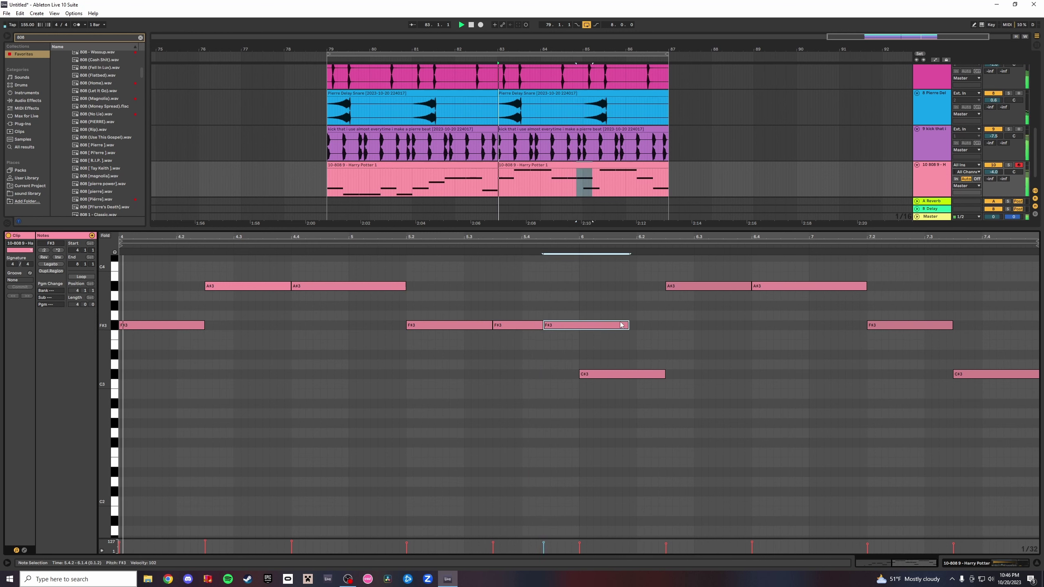
click(596, 326)
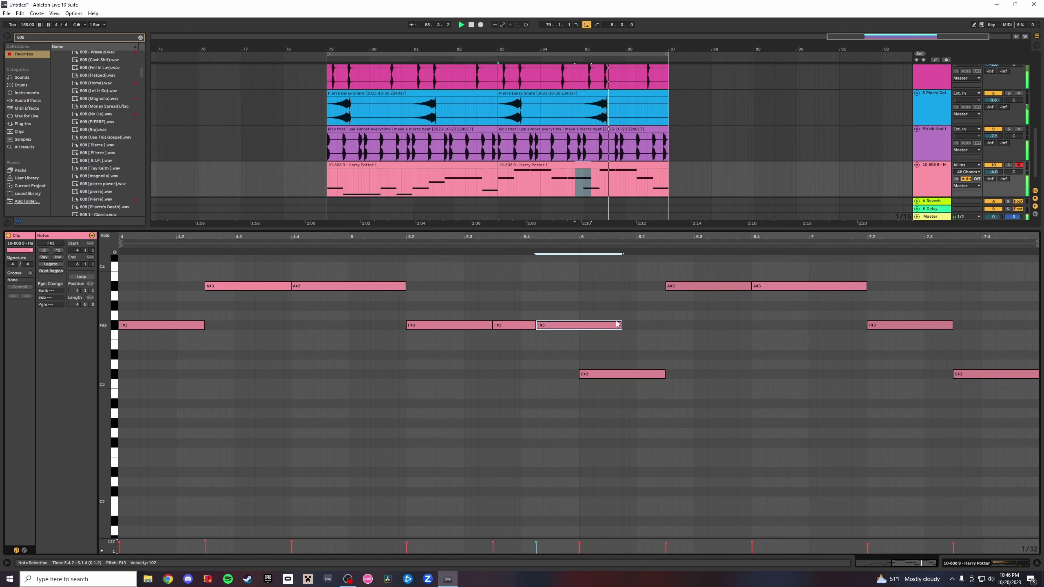
drag(620, 326, 579, 327)
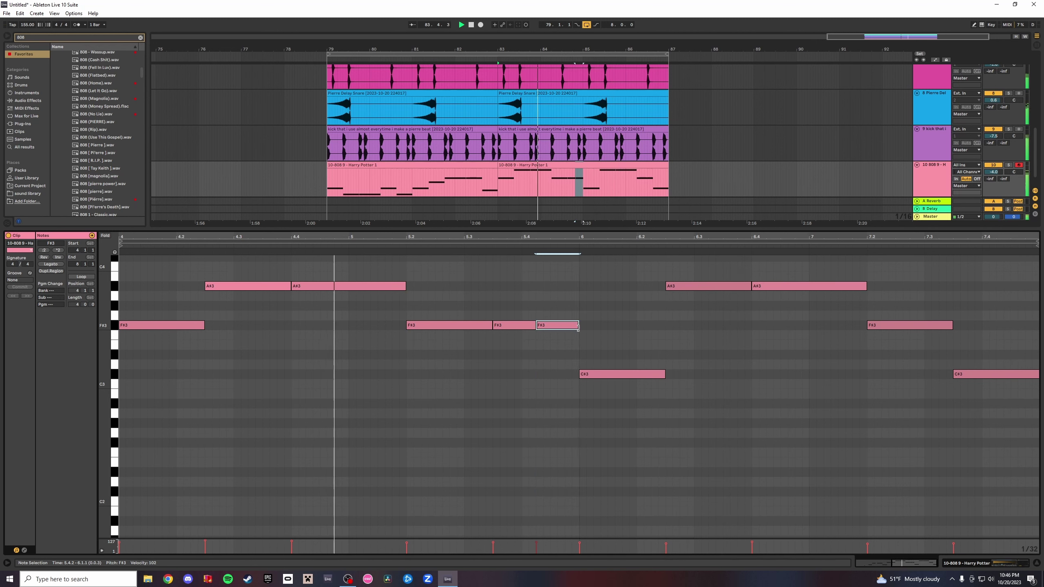
key(ctrl+z)
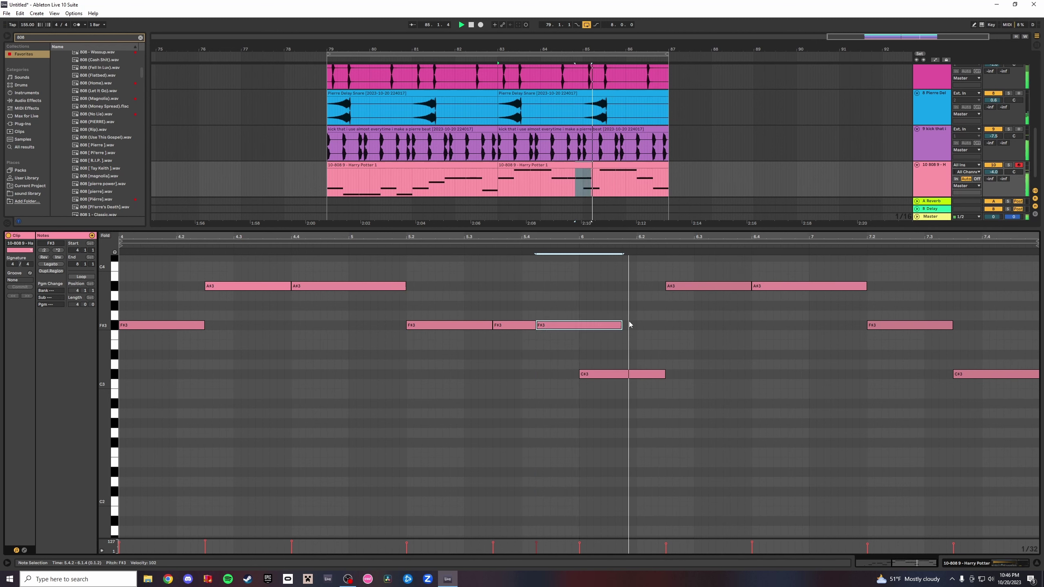
drag(620, 326, 580, 332)
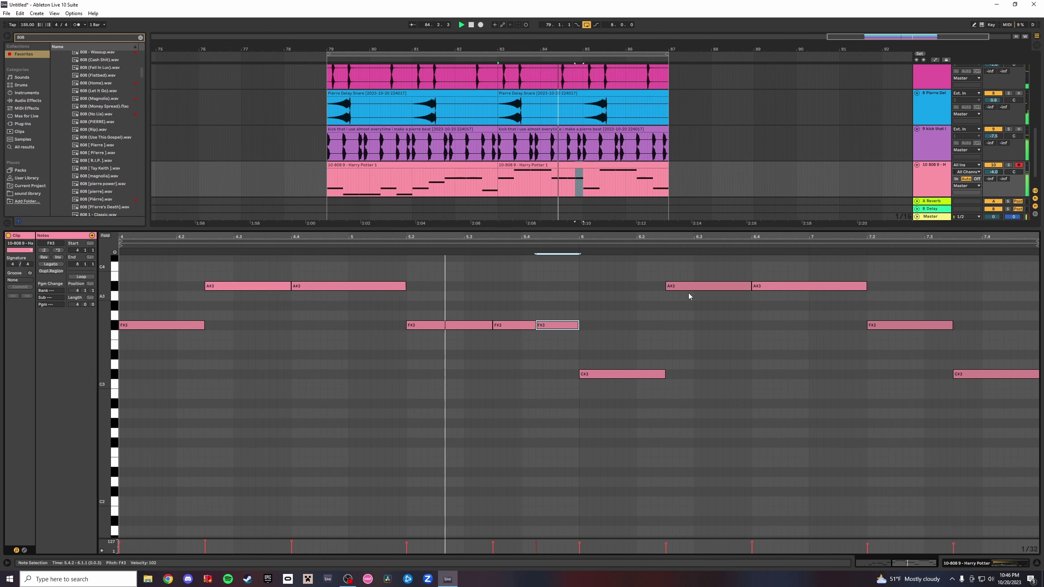
mouse_move(558, 327)
mouse_down()
mouse_move(561, 354)
mouse_move(569, 342)
mouse_move(552, 373)
mouse_move(550, 341)
mouse_up()
key(space)
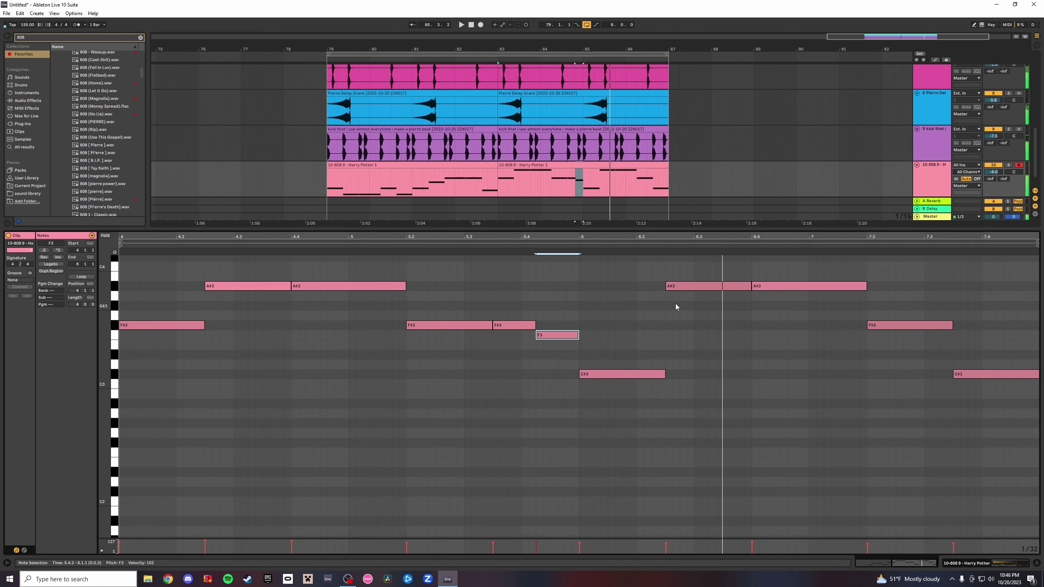
Resume playback and lower the A#3 note at 6.2.3 in the second 808 clip to C#3.
key(space)
drag(682, 289, 685, 368)
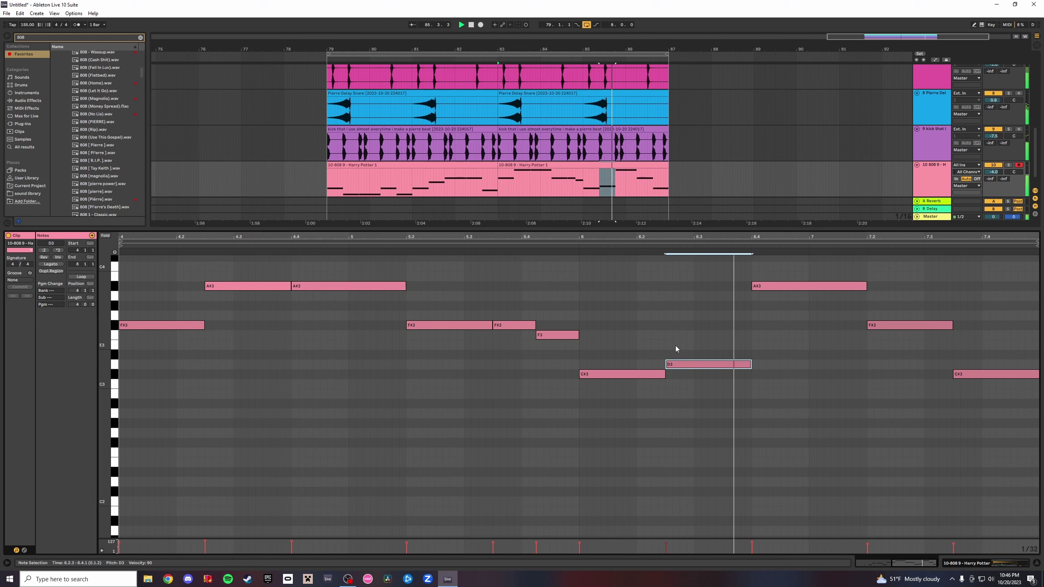
drag(677, 364, 695, 377)
Try a shortened F#3 copy of the C#3 note ending at 6.4.1, delete it and restore the C#3 note's length.
click(712, 350)
key(ctrl+v)
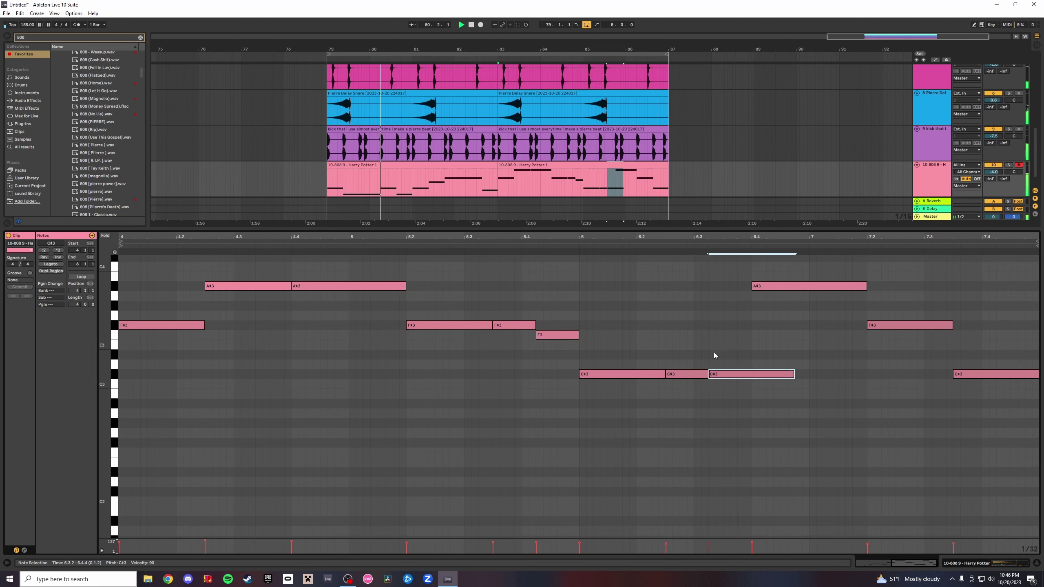
mouse_move(794, 375)
mouse_down()
mouse_move(764, 376)
mouse_move(742, 332)
mouse_up()
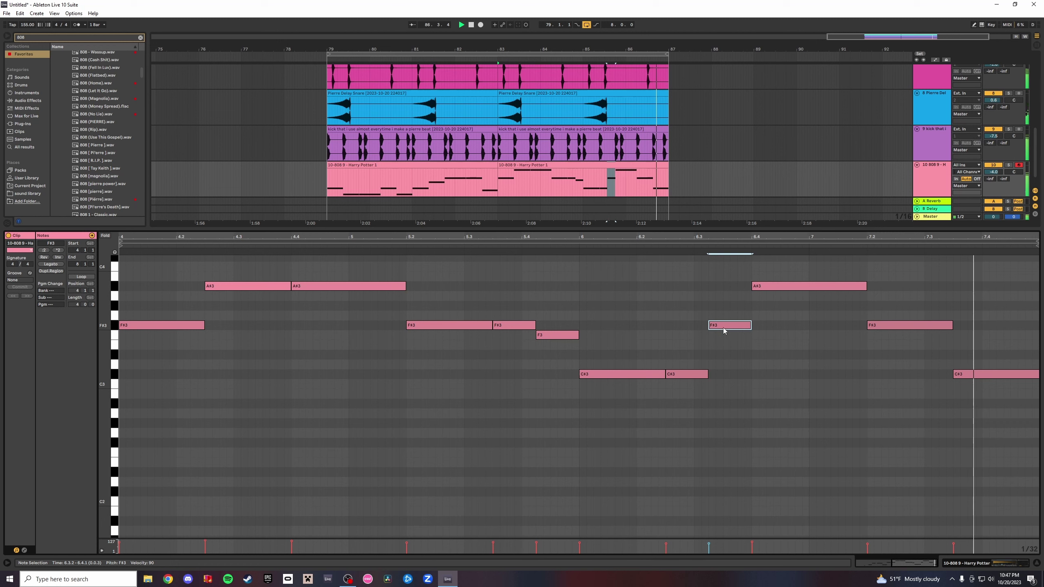
drag(742, 331, 741, 328)
key(Delete)
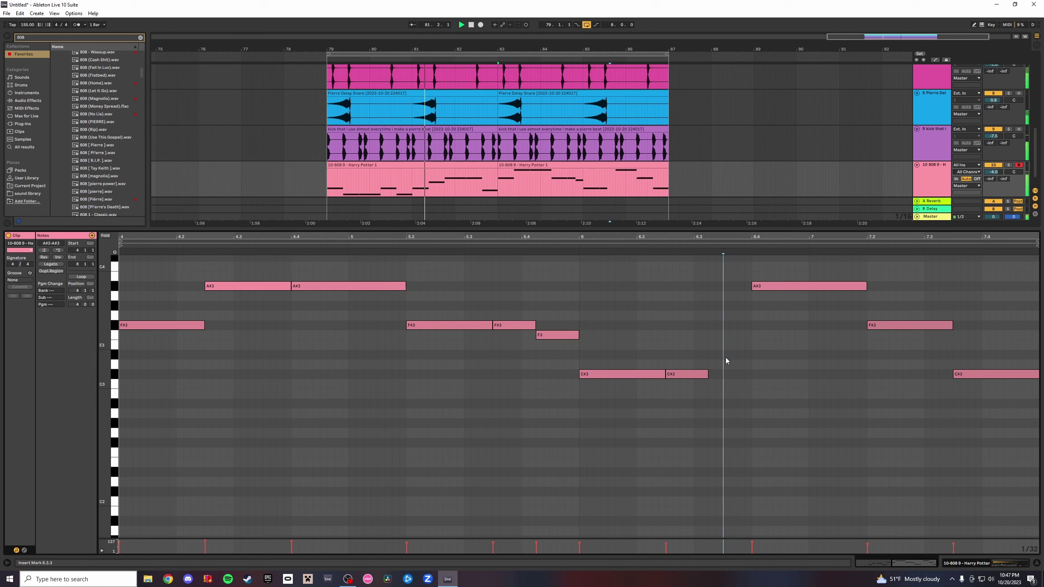
drag(707, 376, 750, 376)
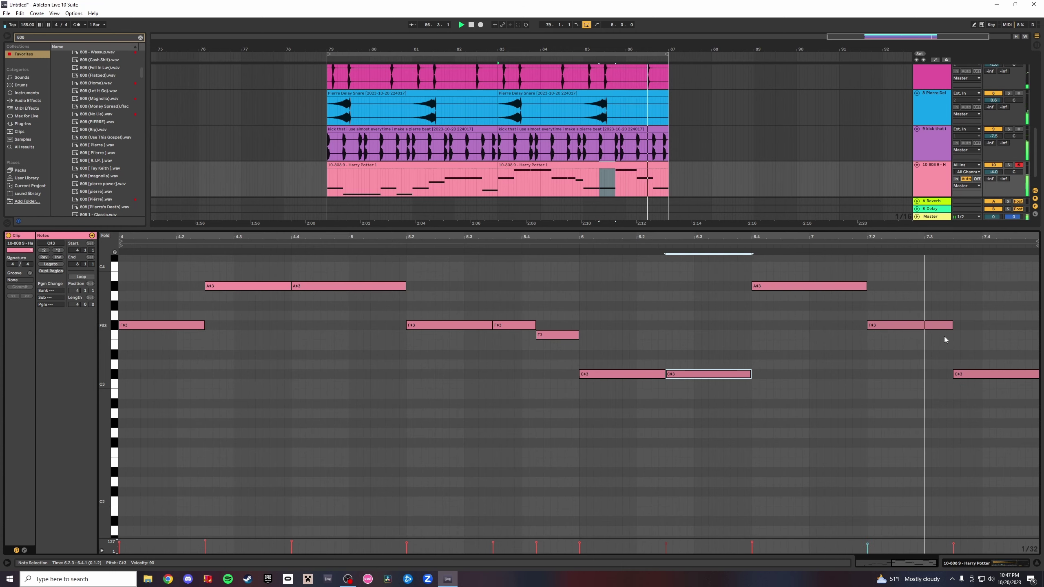
Delete the second four-bar section on every track except the 808, and loop the remaining first four bars.
click(1037, 564)
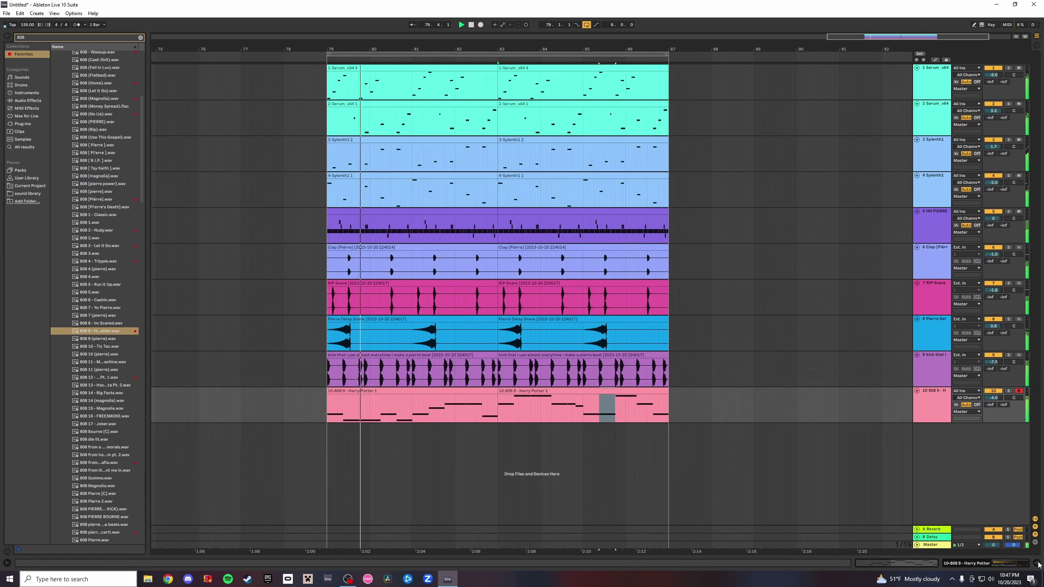
click(479, 392)
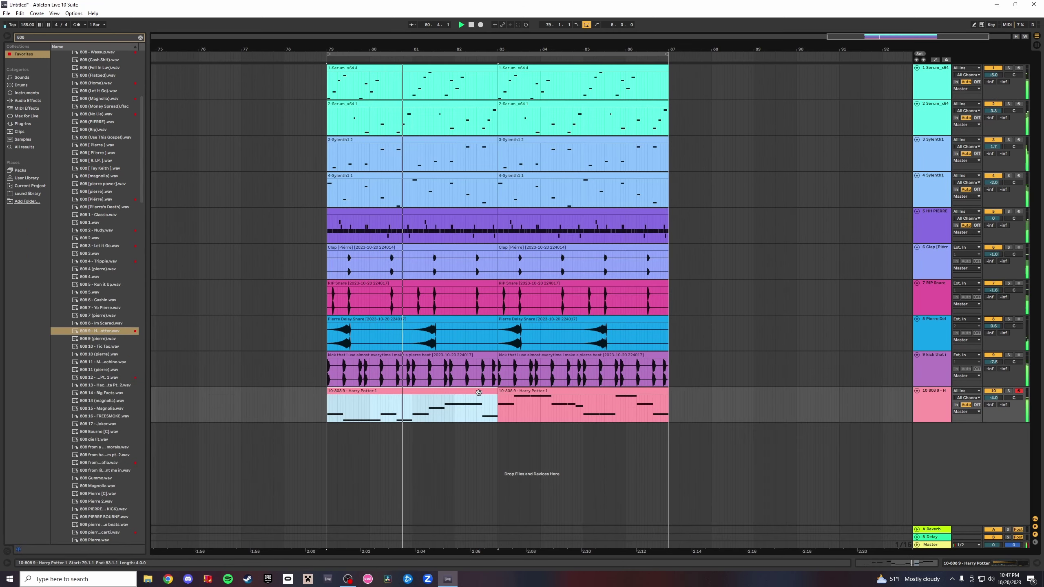
click(568, 355)
shift+click(720, 79)
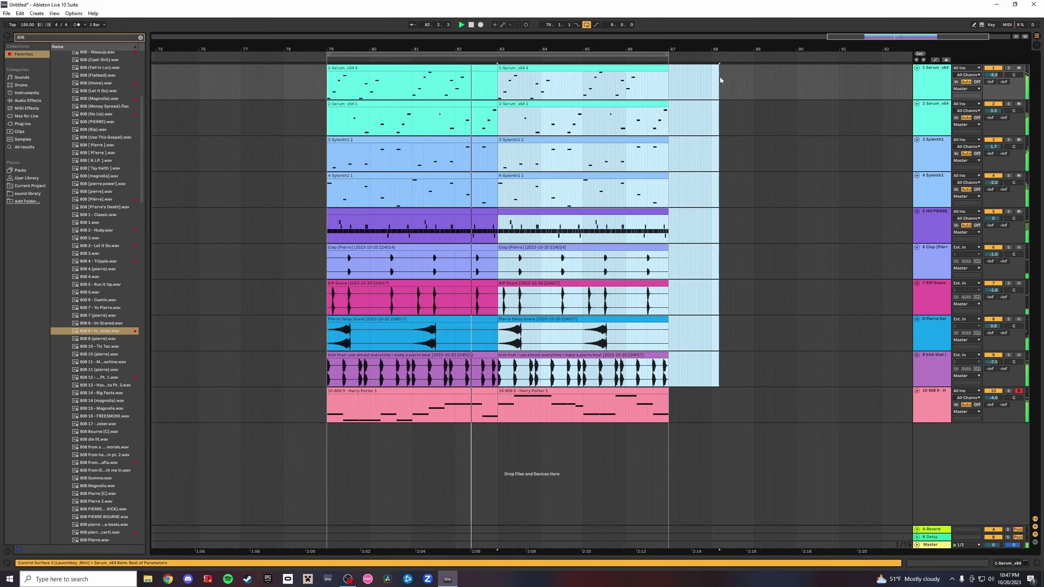
key(Delete)
click(457, 69)
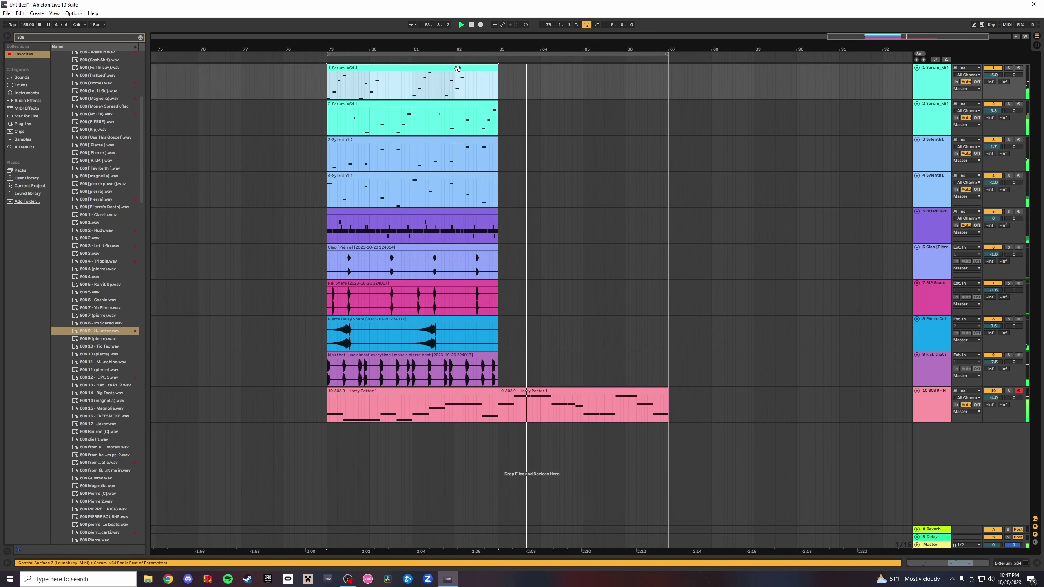
key(ctrl+l)
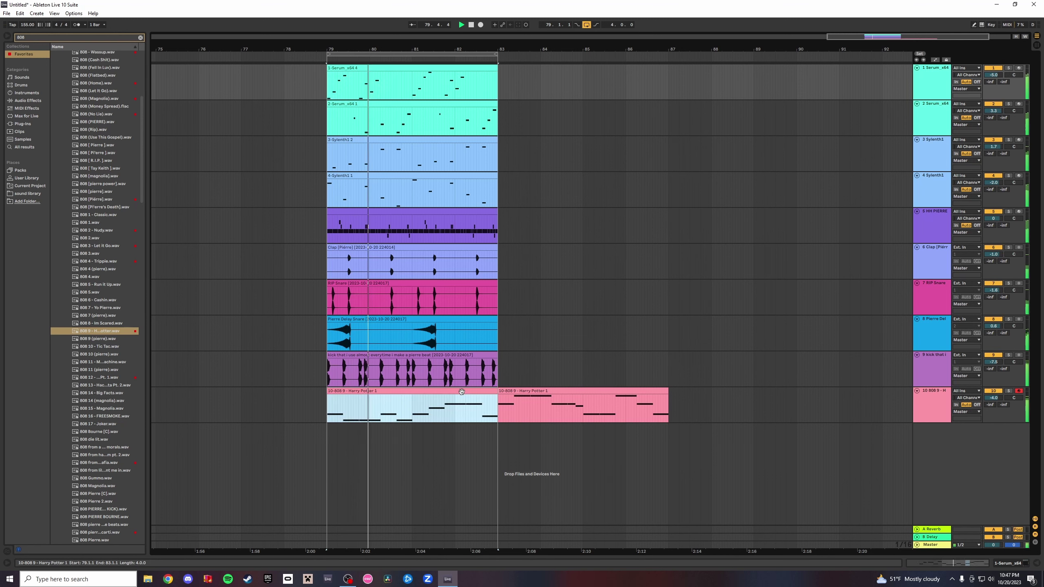
Add a copy of the A#2 note at 5.4.2 in the first 808 clip, shortened to end at 6.1.1 and raised to E3.
double_click(472, 396)
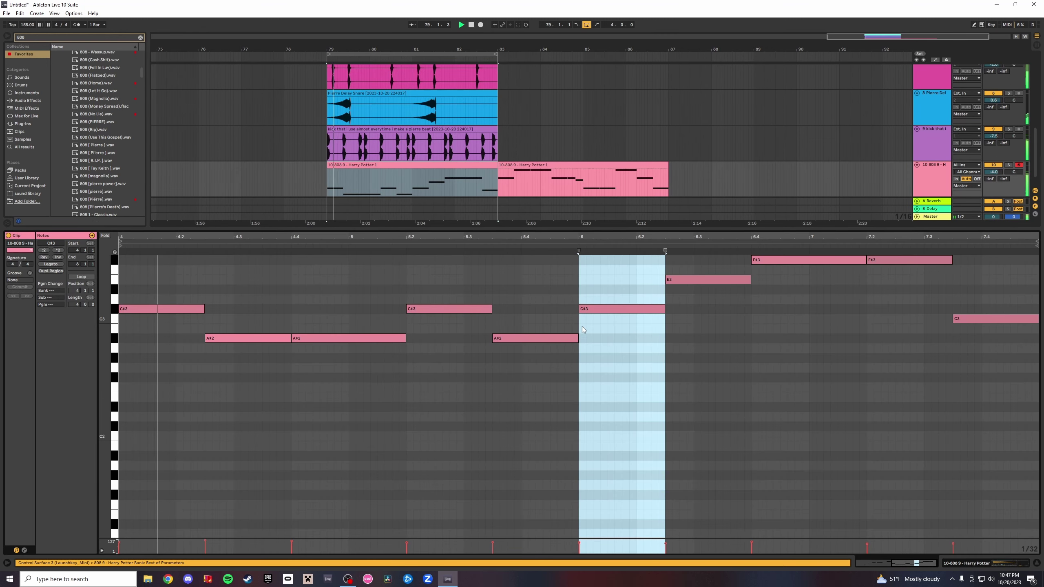
click(577, 337)
drag(505, 338, 567, 343)
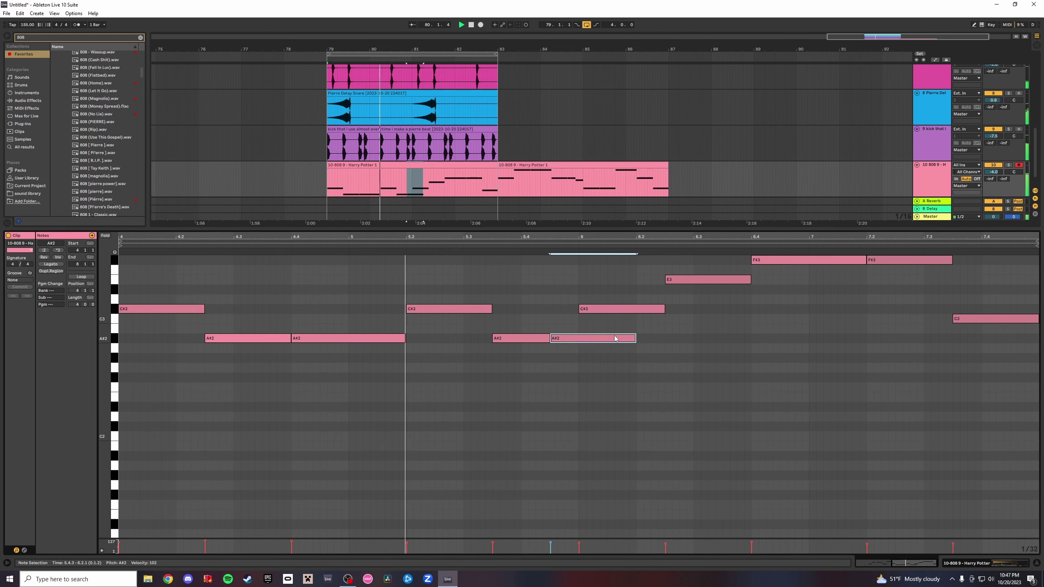
drag(636, 338, 578, 339)
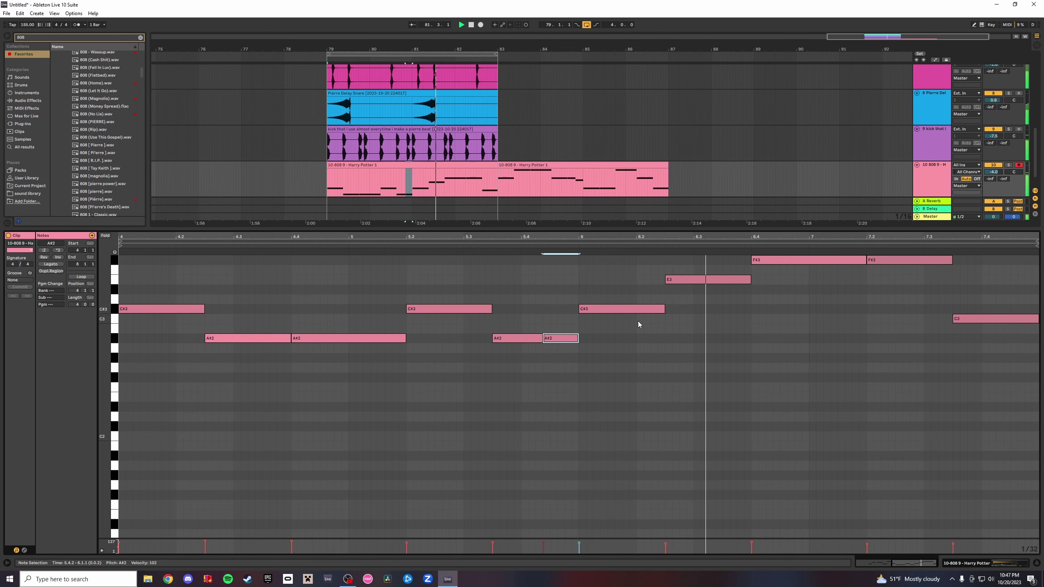
drag(566, 339, 564, 287)
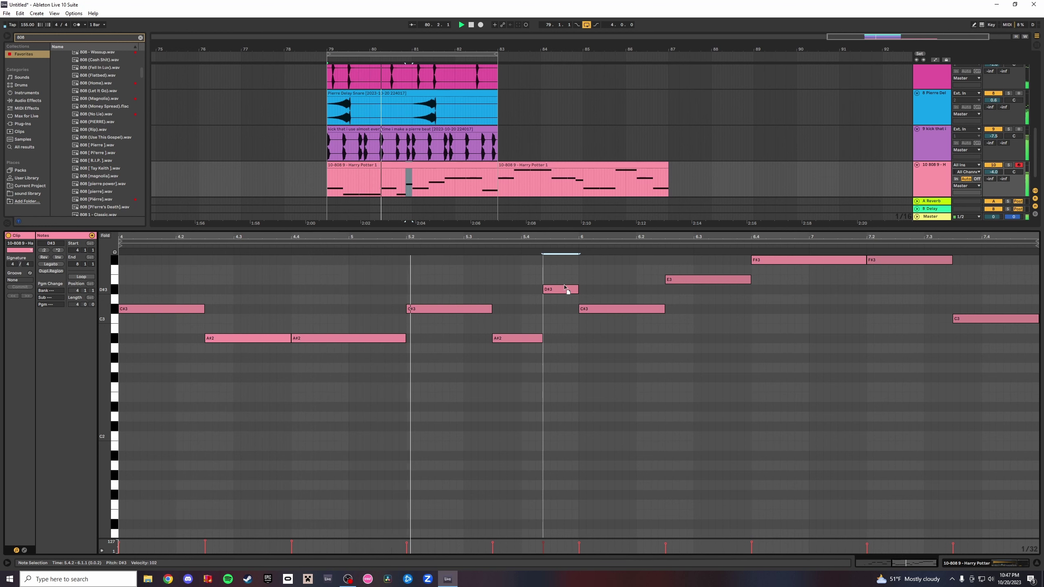
drag(564, 288, 565, 322)
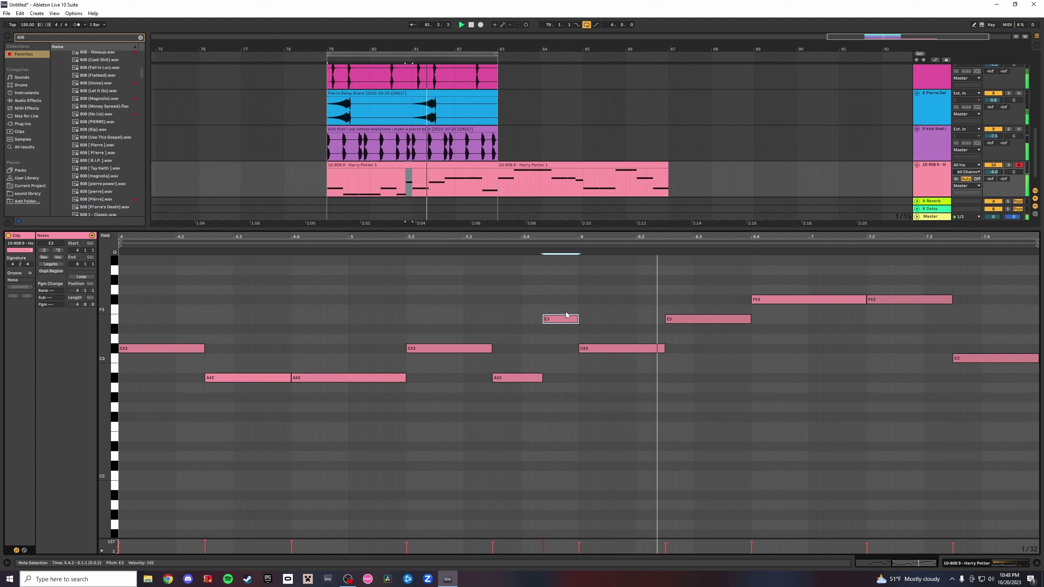
Raise the first 808 clip's note at 6.2.3 to F#3 and lower the note at 7.2.1 to E3.
drag(711, 320, 712, 306)
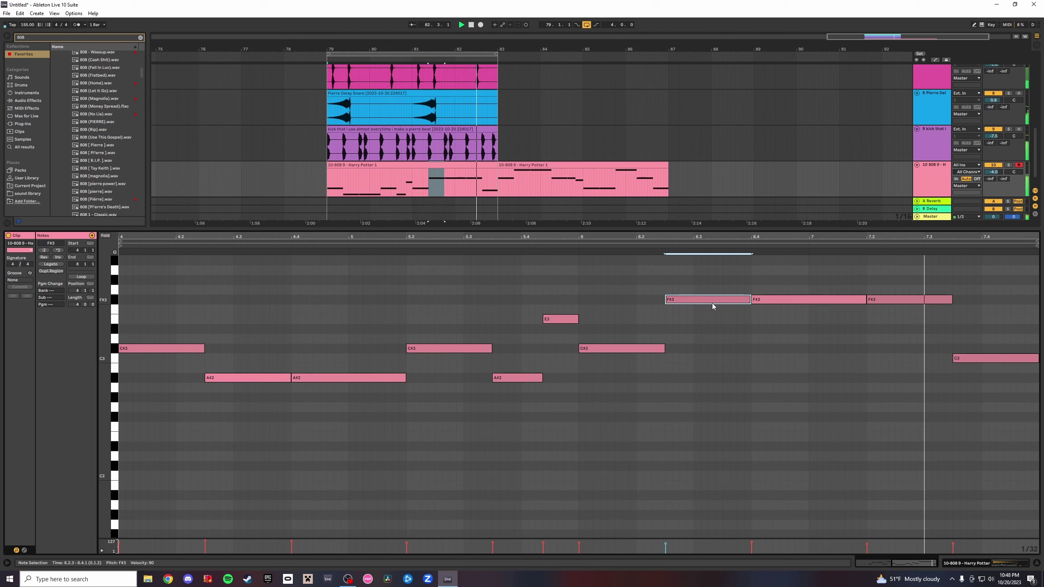
drag(895, 304, 895, 321)
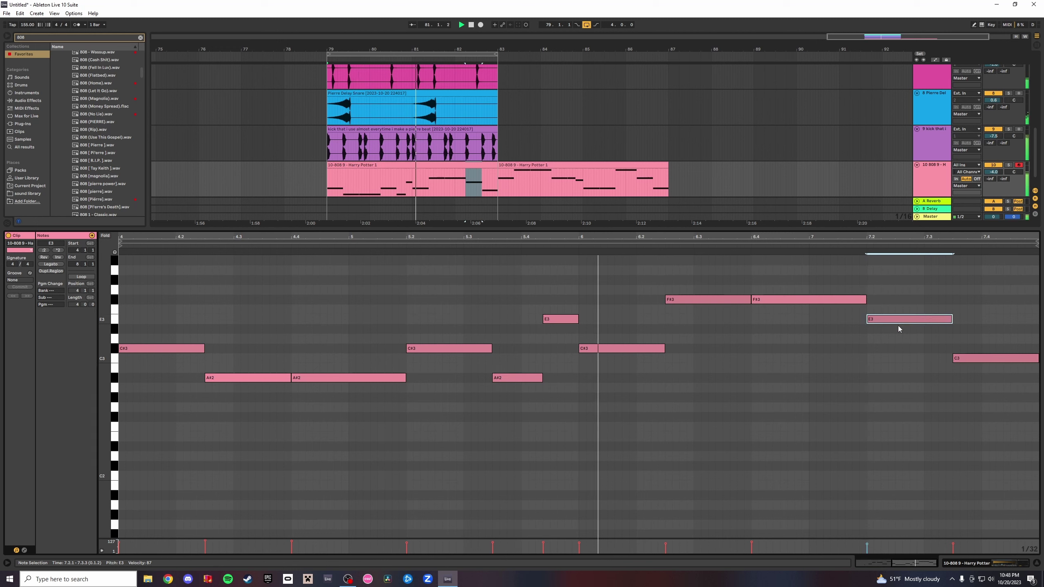
Raise the last note at 7.3.3 in the first 808 clip to C#3 and close the note editor.
drag(968, 359, 971, 351)
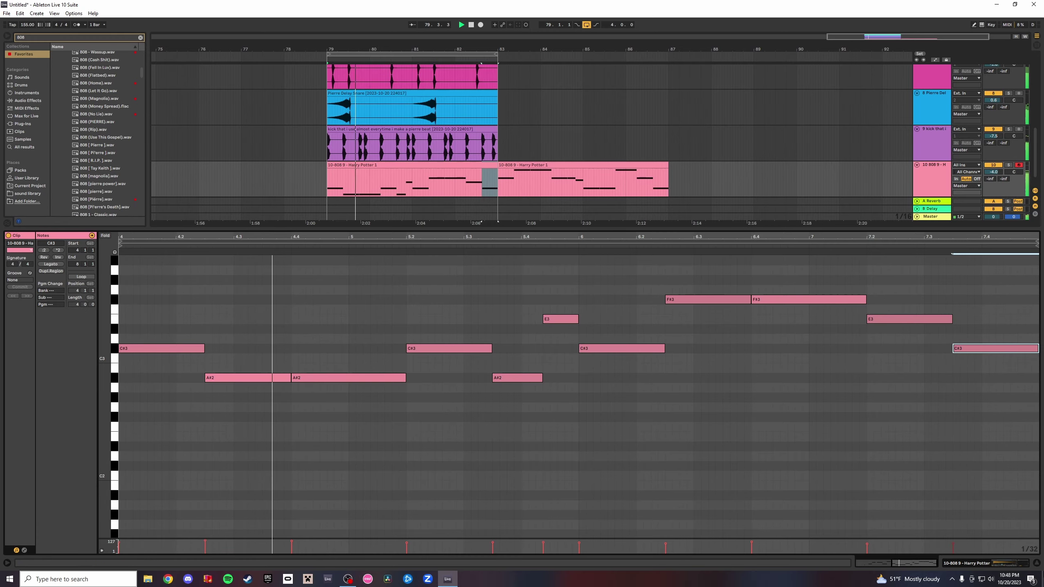
click(1037, 563)
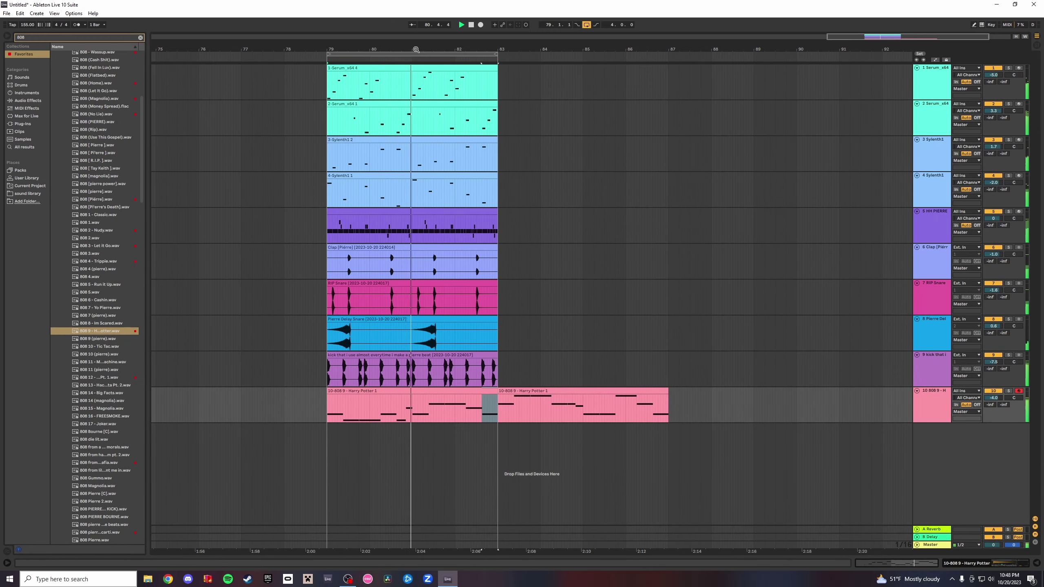
Copy the first Serum track's four-bar clip to start exactly at 9.1.1 and hide its note editor.
drag(602, 49, 722, 6)
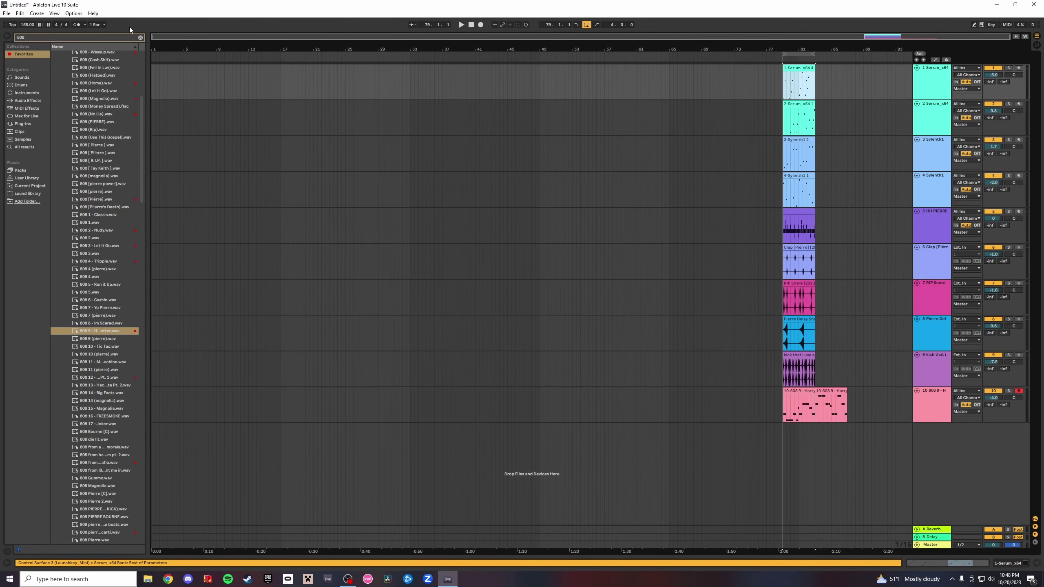
drag(185, 48, 215, 53)
double_click(304, 76)
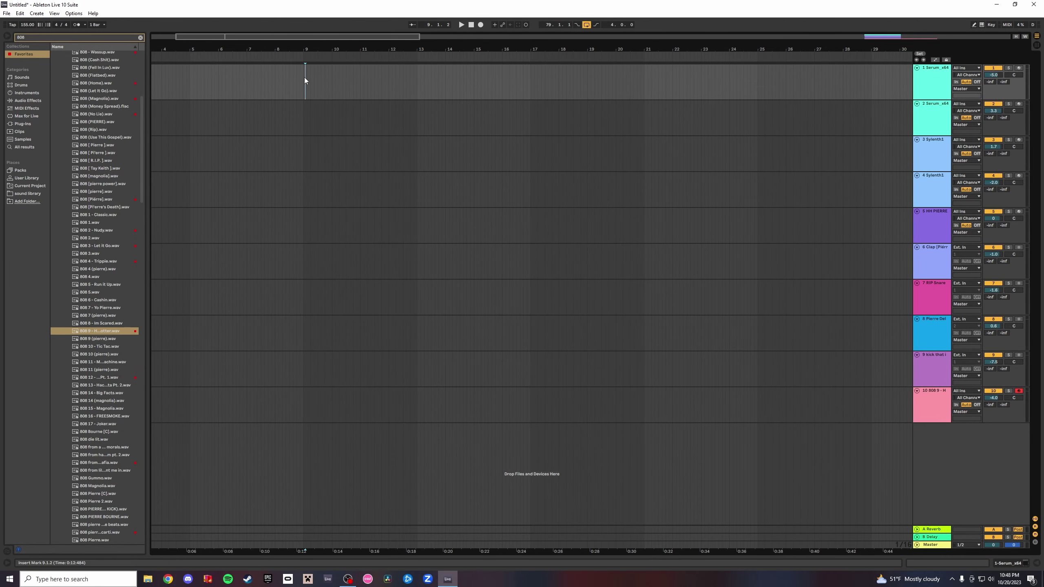
drag(302, 48, 357, 47)
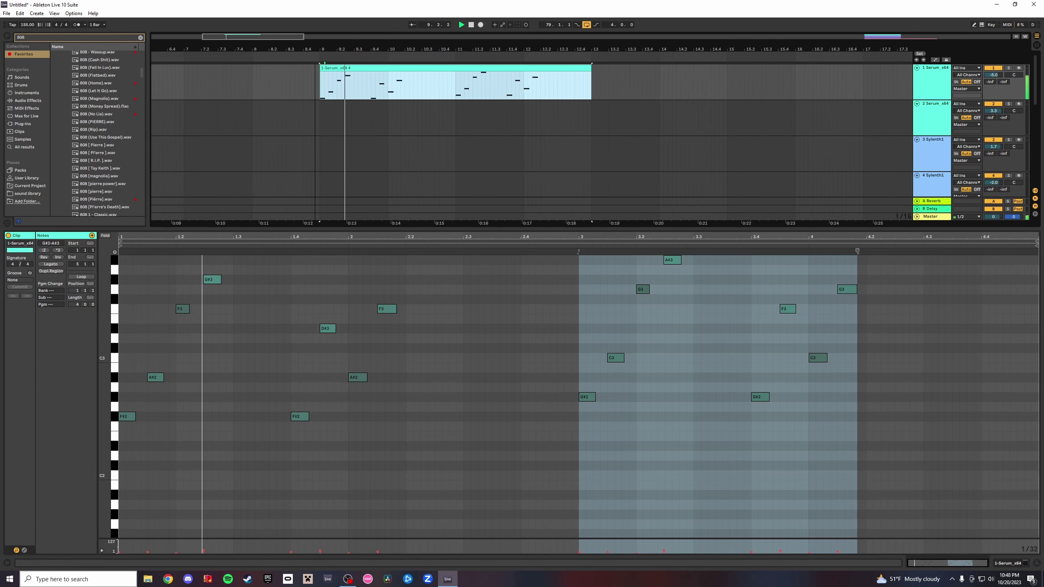
key(space)
key(space)
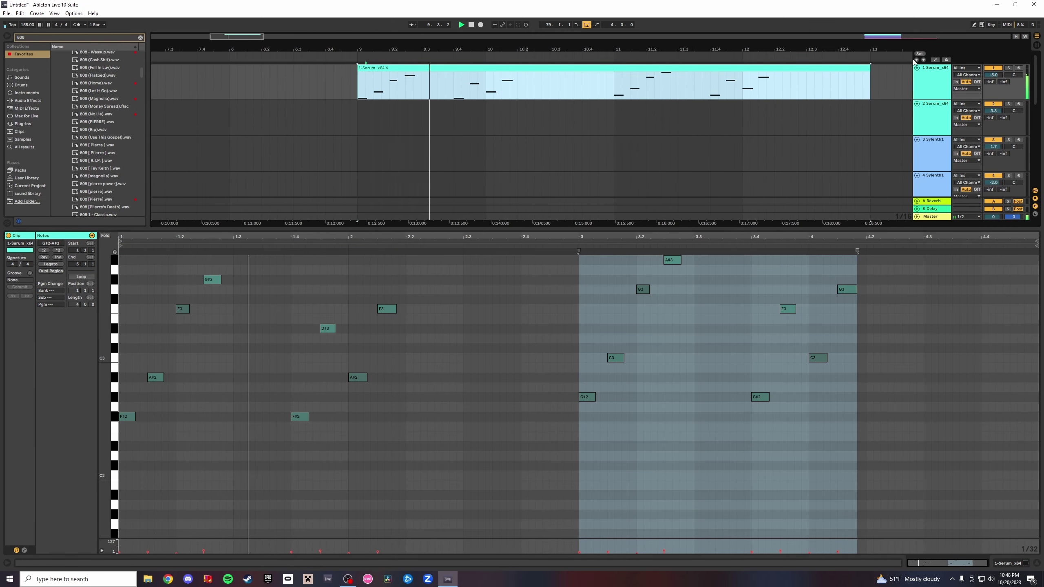
click(1038, 565)
key(space)
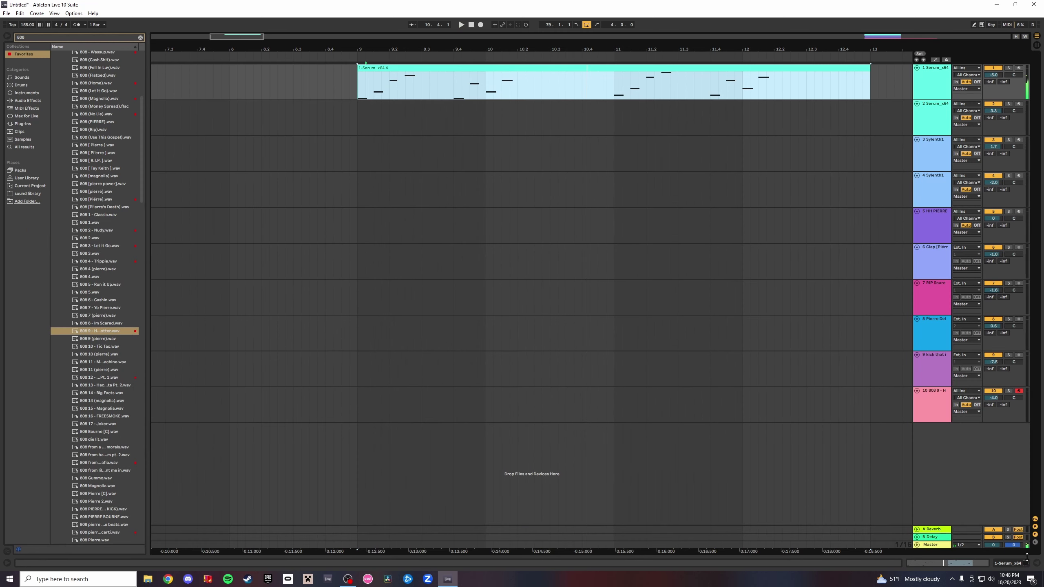
Play back the copied Serum clip at bar 9 to check that its start is aligned with the bar.
key(space)
key(space)
key(space)
key(space)
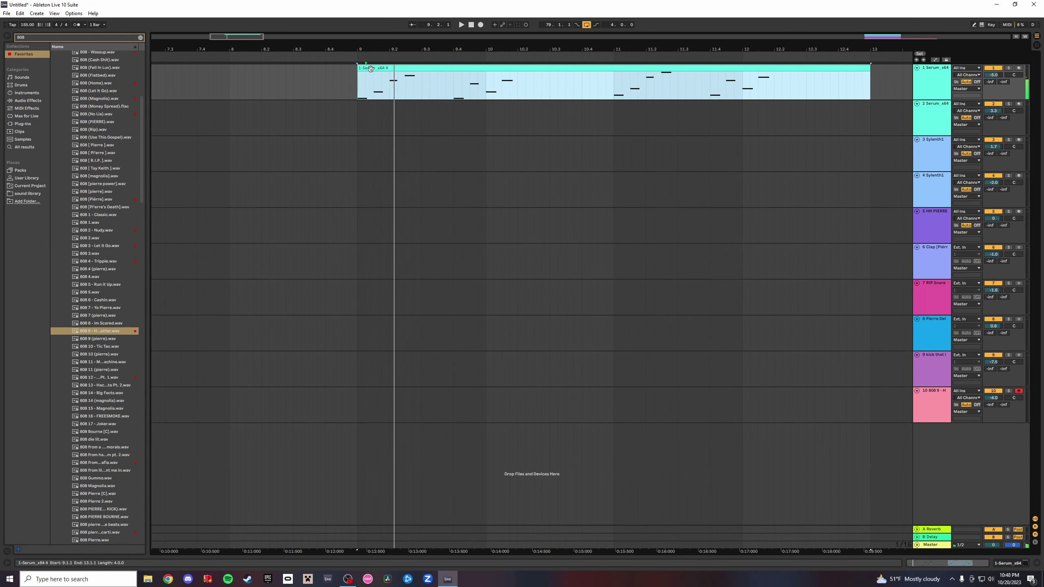
key(space)
key(space)
key(space)
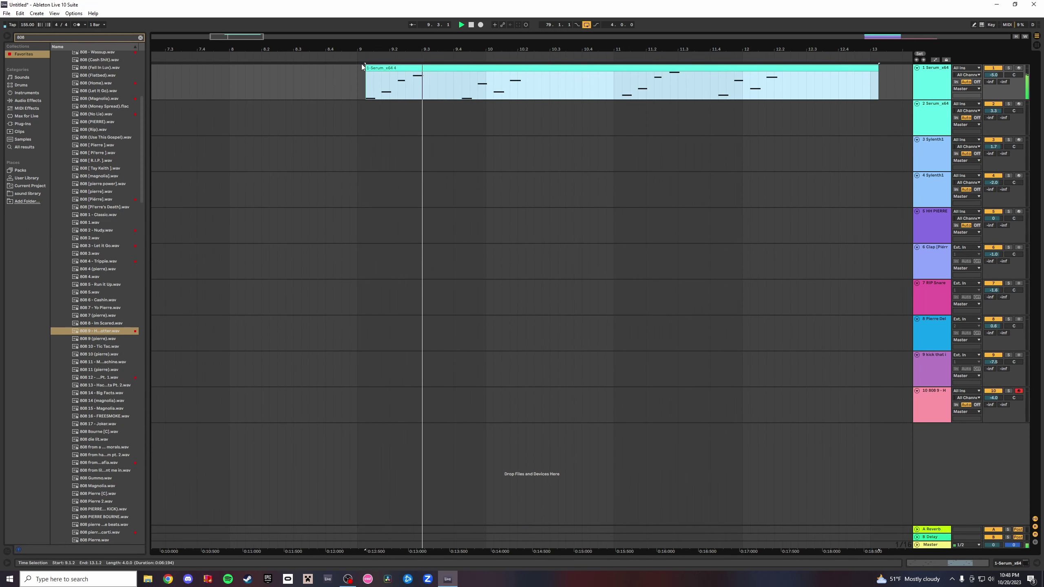
key(space)
key(space)
key(space)
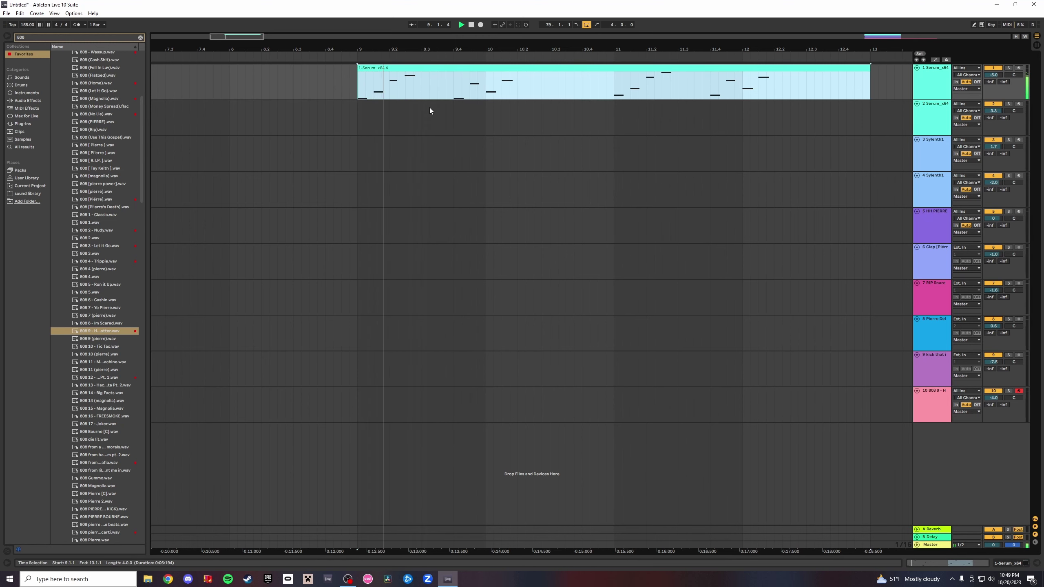
Move the HH track directly below the first Serum track and copy both tracks' four-bar clips to bar 13.
drag(615, 49, 283, 12)
drag(932, 226, 942, 105)
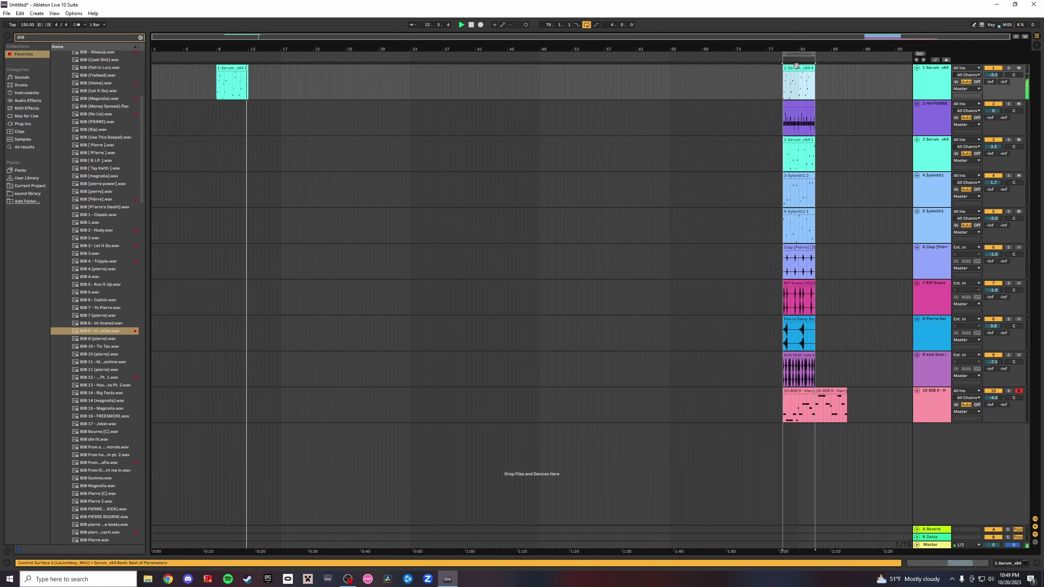
click(806, 105)
mouse_move(248, 49)
mouse_down()
mouse_move(263, 76)
mouse_move(395, 68)
mouse_move(437, 85)
mouse_move(270, 61)
mouse_move(250, 50)
mouse_up()
click(266, 80)
key(ctrl+v)
key(space)
key(space)
Move the Clap and RIP Snare tracks below the HH track and copy the first four tracks' clips to bar 17.
drag(926, 273, 932, 140)
click(799, 177)
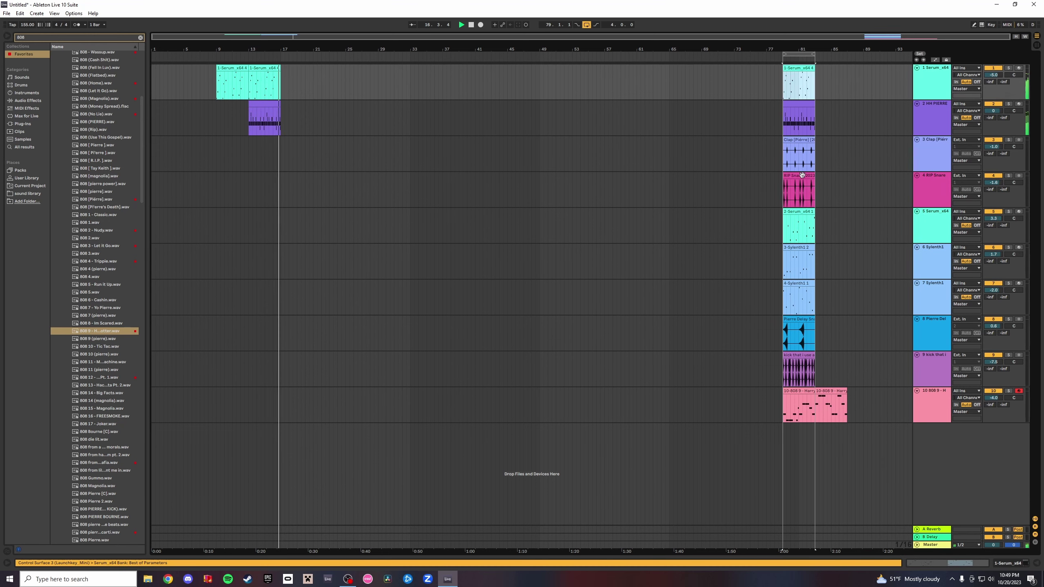
drag(273, 48, 293, 93)
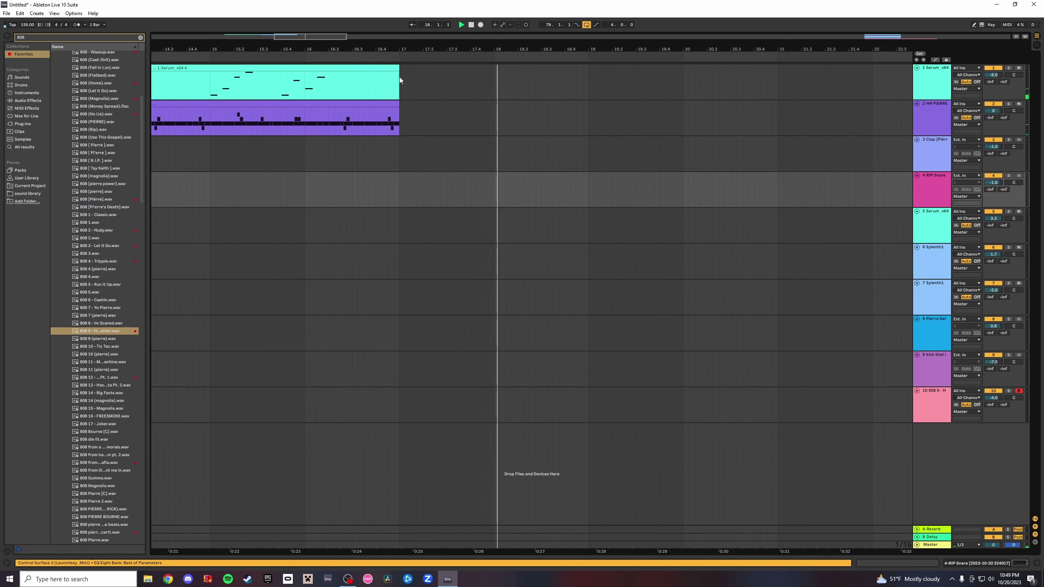
click(403, 78)
key(ctrl+v)
key(Left)
key(space)
key(space)
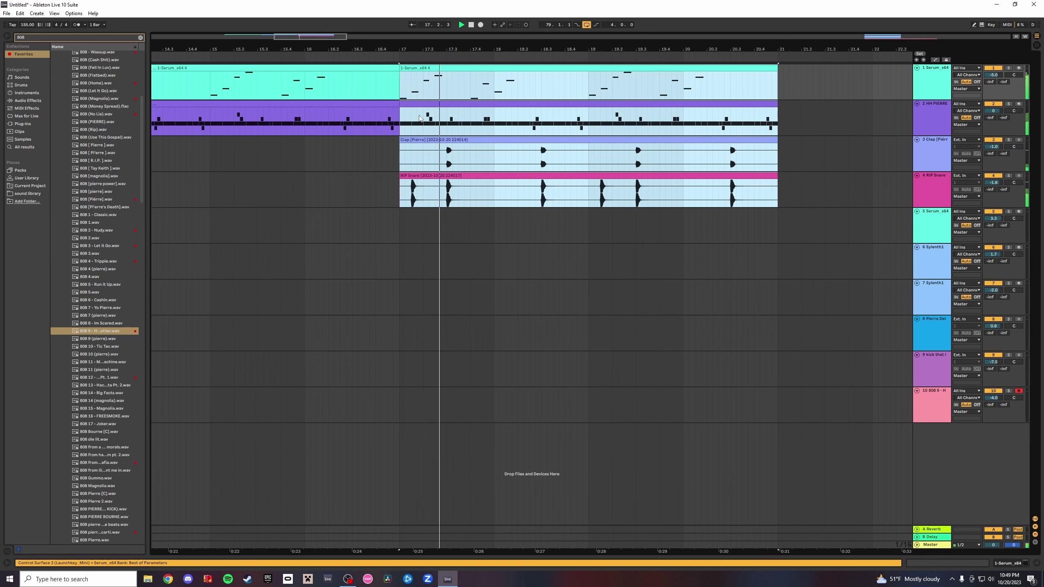
Delete the clap and RIP snare audio from 17.1.1 to 17.3.1 and from 19.1.1 to 19.3.1, and play the section.
click(442, 189)
drag(446, 189, 401, 152)
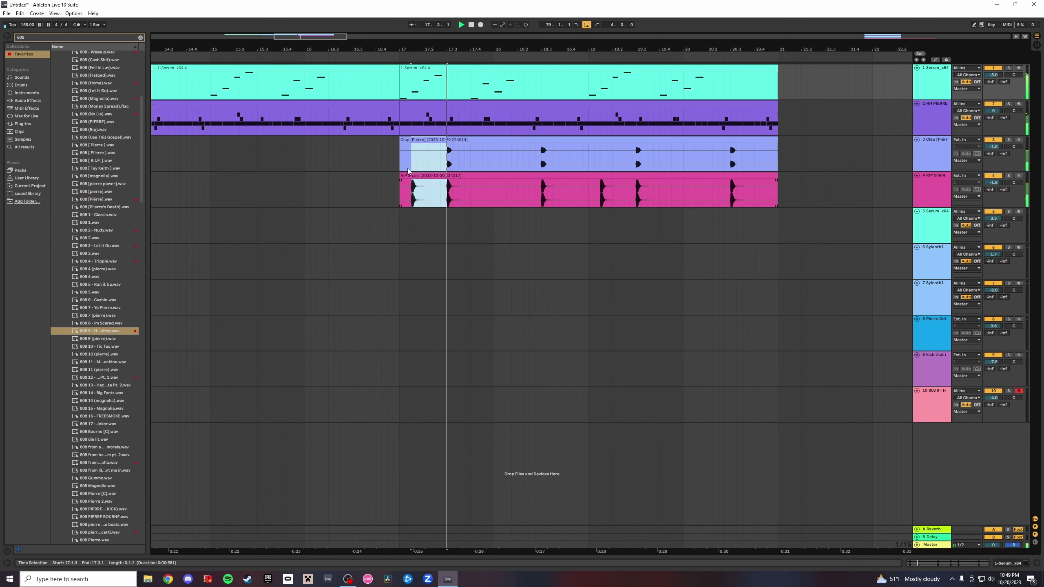
key(Delete)
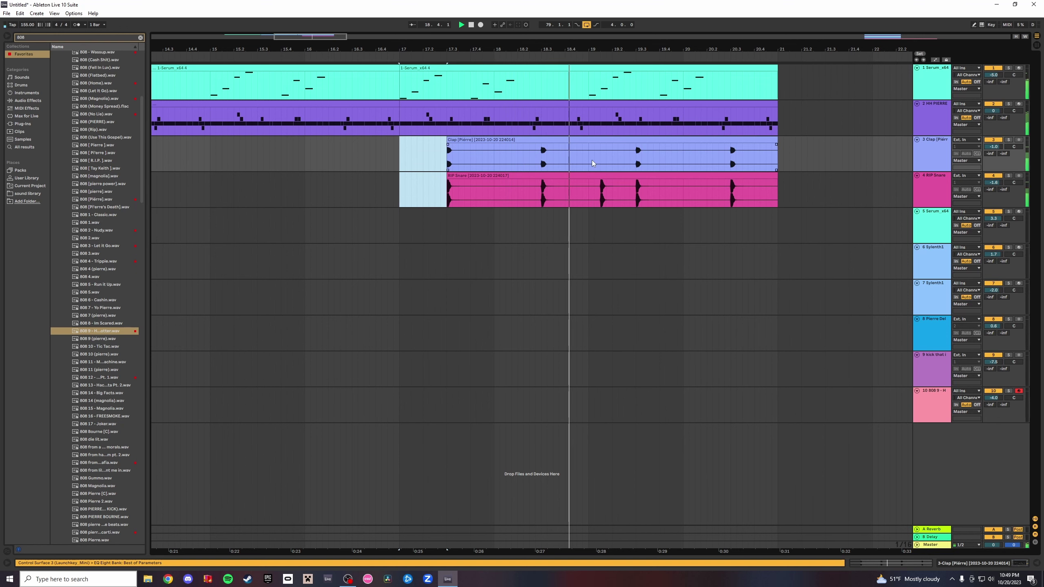
drag(589, 148, 635, 205)
key(Delete)
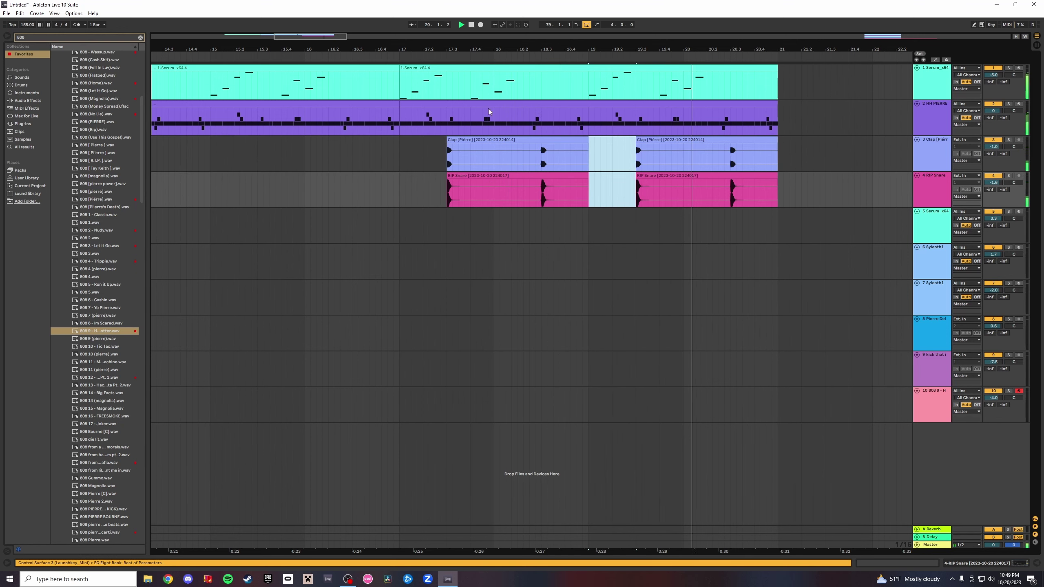
key(space)
click(489, 67)
key(space)
Move the Pierre Delay Snare track below RIP Snare and copy the first five tracks' four-bar clips to bar 21.
drag(564, 44, 552, 9)
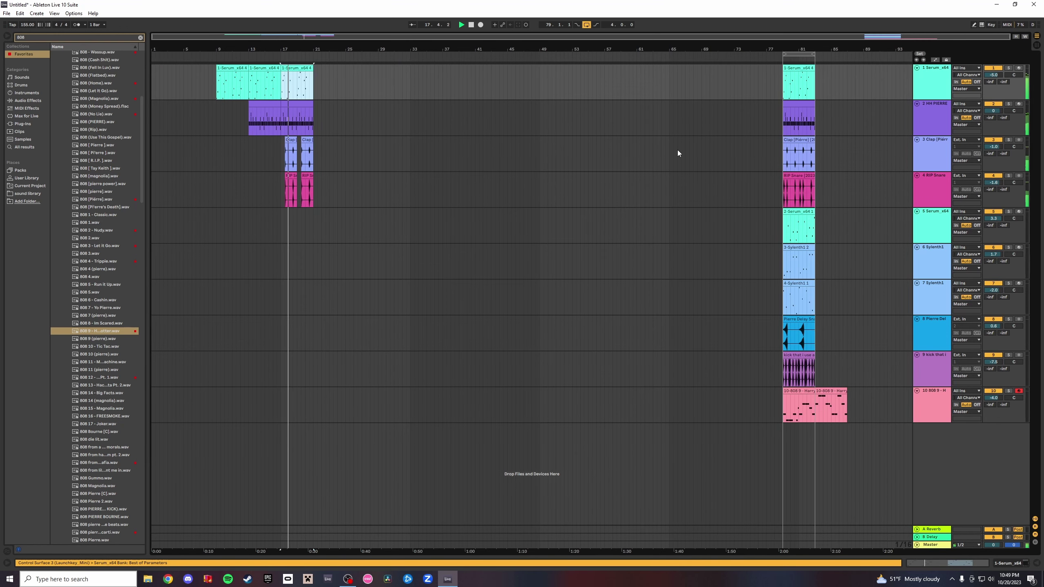
click(789, 85)
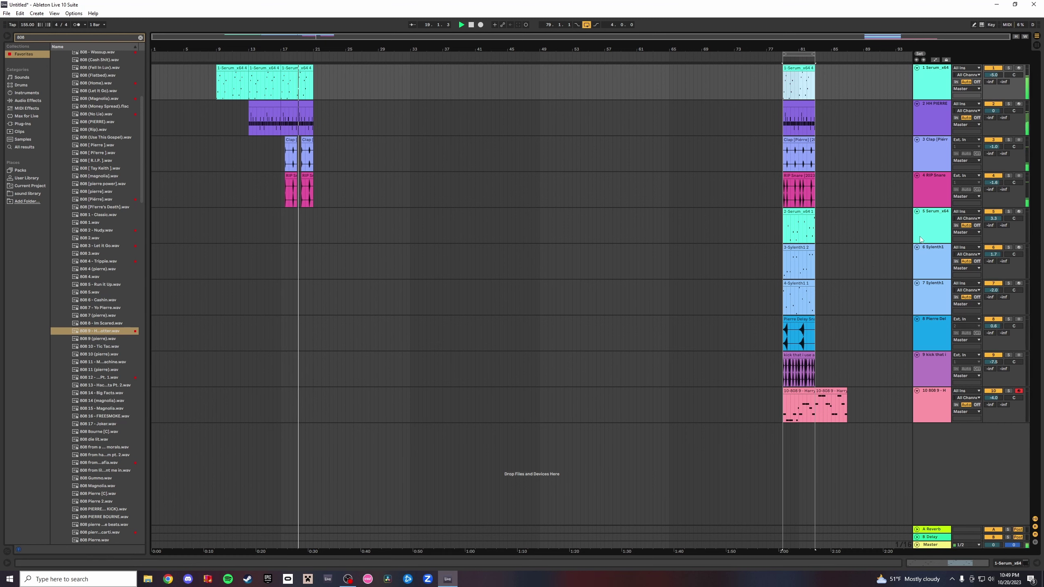
drag(929, 323, 931, 222)
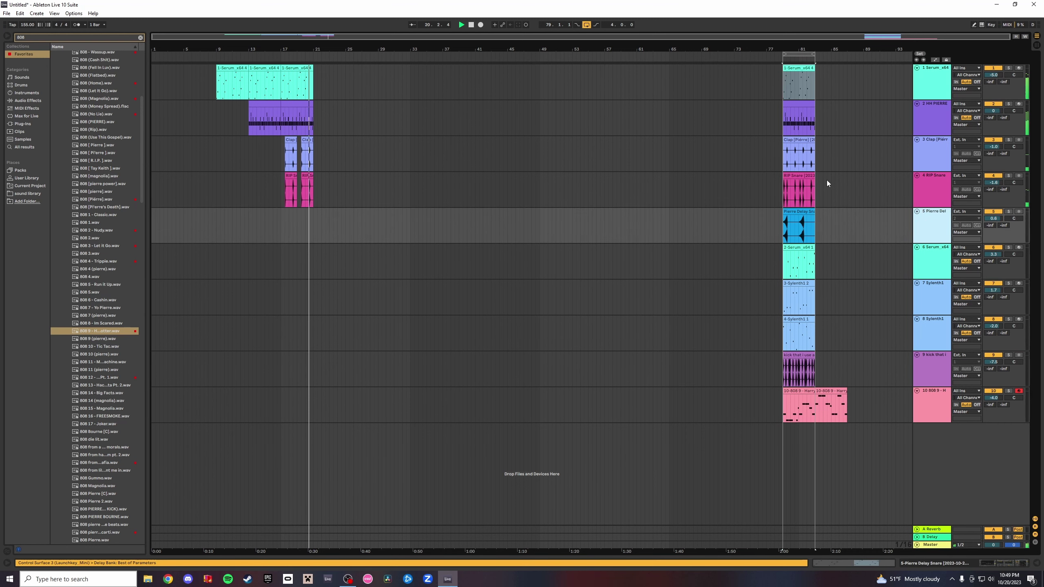
shift+click(806, 213)
drag(300, 50, 299, 84)
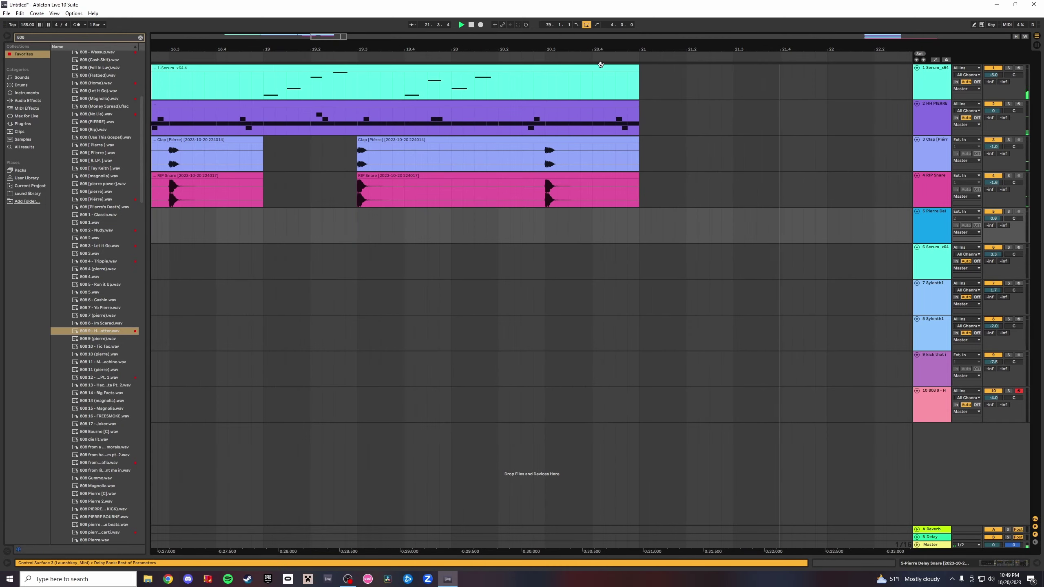
click(644, 83)
key(ctrl+v)
key(space)
key(space)
Duplicate the eighth-note clap and RIP snare hit at 24.3.1 three times to fill up to bar 25.
drag(725, 49, 412, 44)
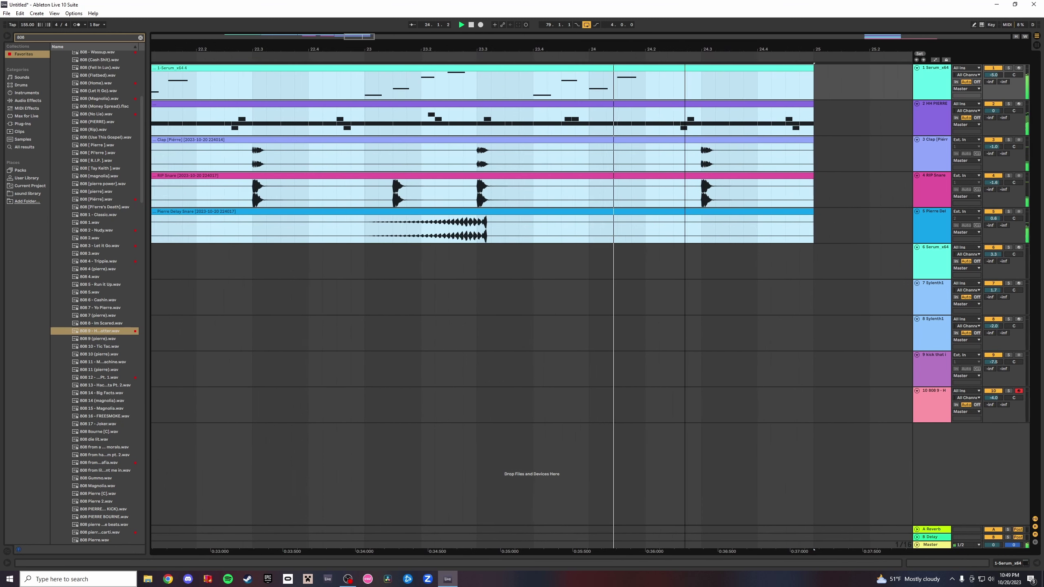
click(679, 164)
key(space)
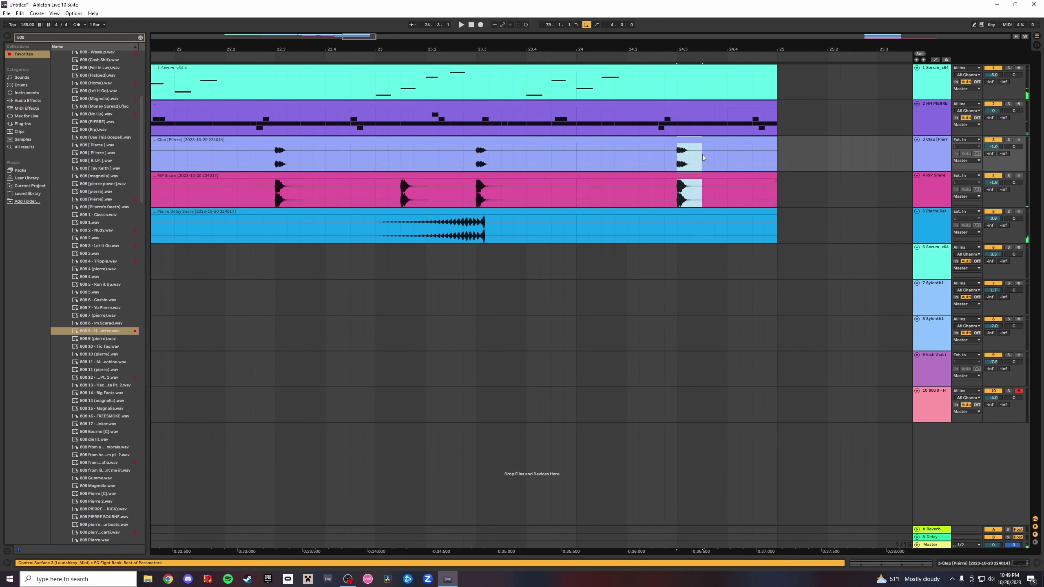
key(ctrl+d)
key(ctrl+d)
key(ctrl+d)
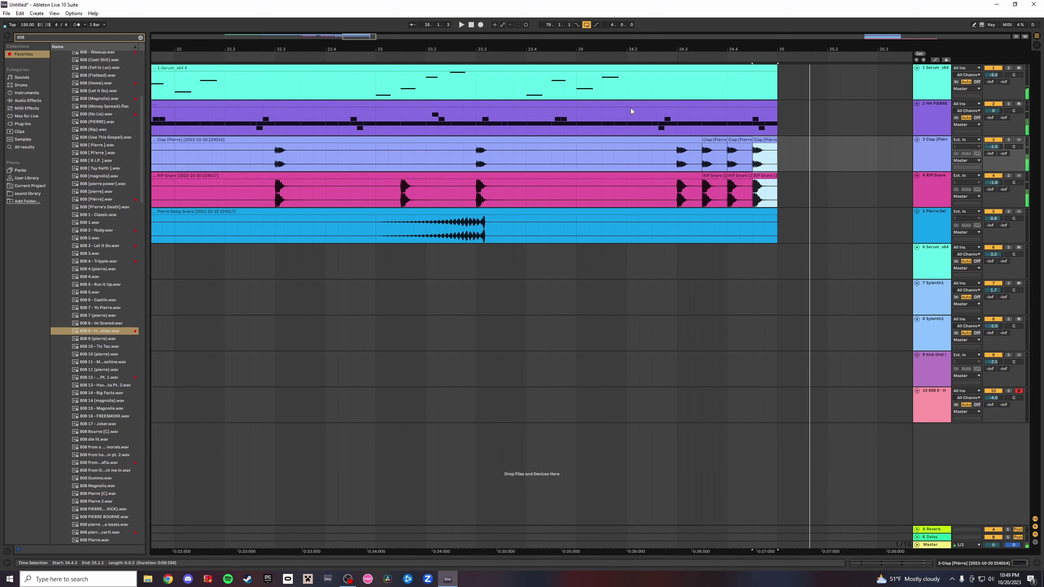
Turn the clap and snare hits from 24.4.1 into a sixteenth-note roll ending at 25.1.1.
key(ctrl+d)
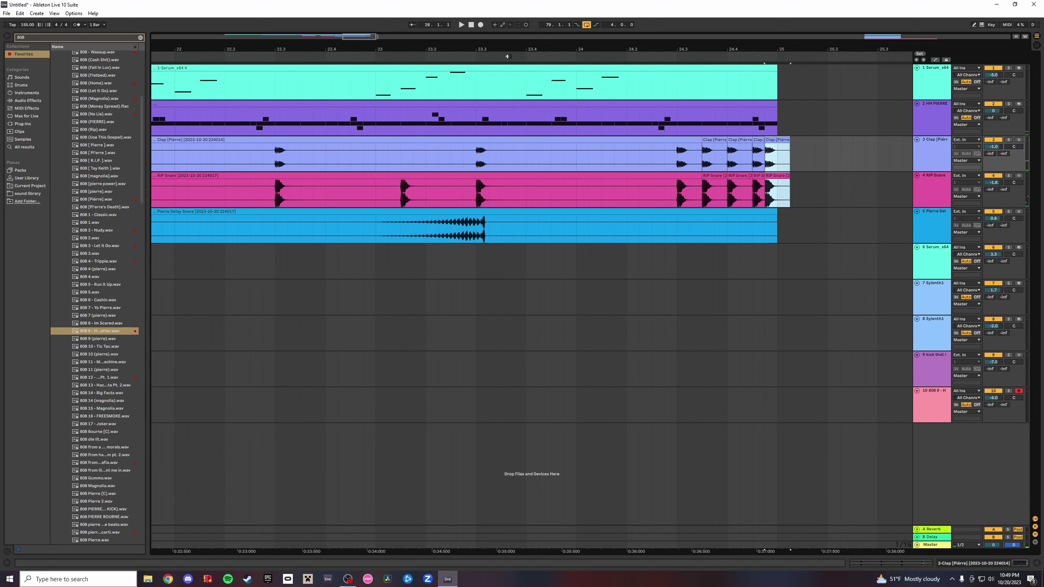
drag(789, 140, 776, 142)
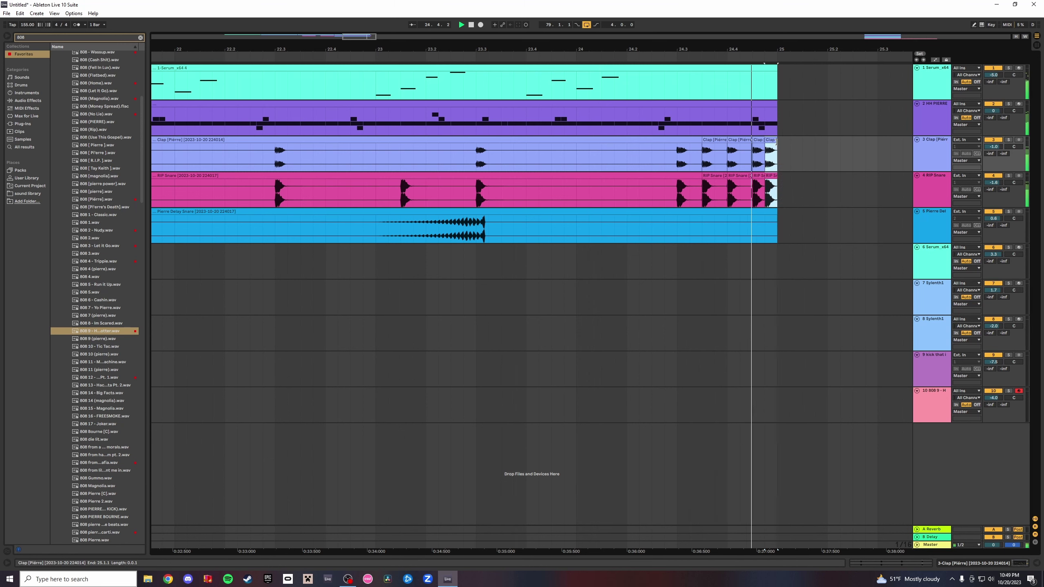
click(741, 151)
key(ctrl+v)
click(752, 149)
key(ctrl+v)
click(766, 151)
key(ctrl+v)
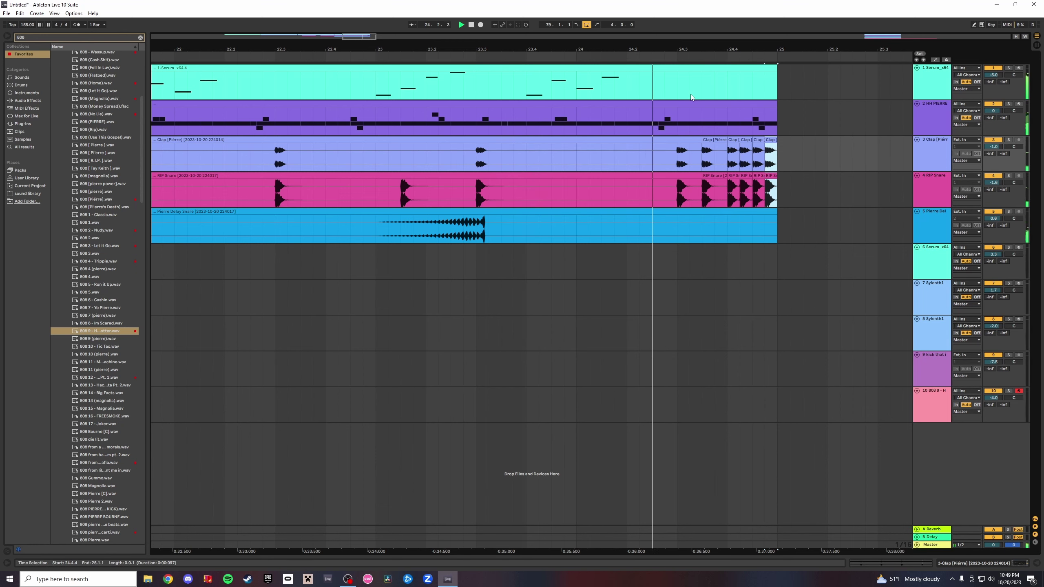
Play back the arrangement leading into bar 25 to check the clap and snare roll.
key(space)
key(space)
drag(784, 49, 636, 145)
key(space)
drag(636, 50, 619, 18)
click(379, 56)
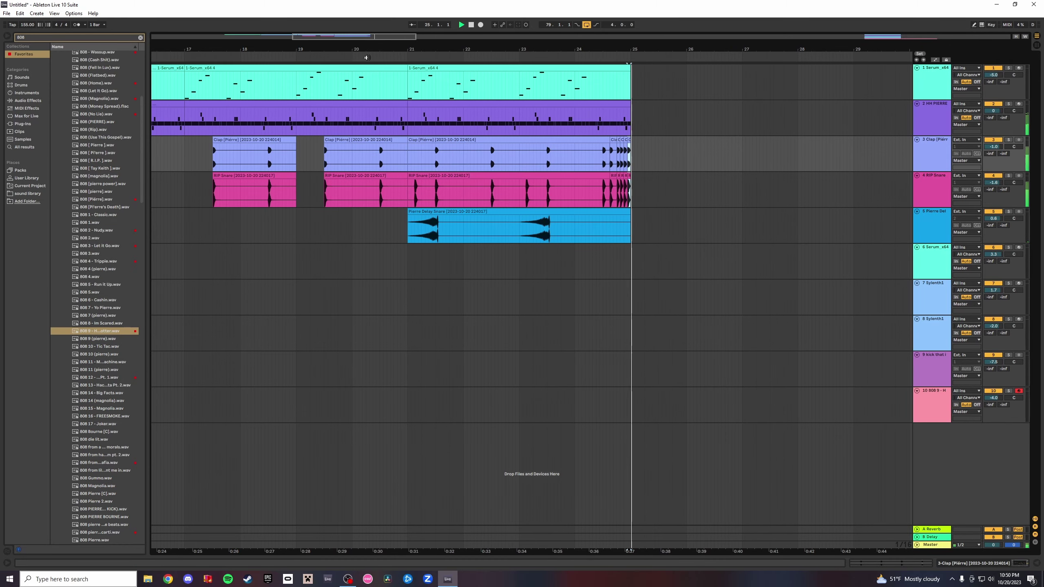
drag(485, 49, 534, 25)
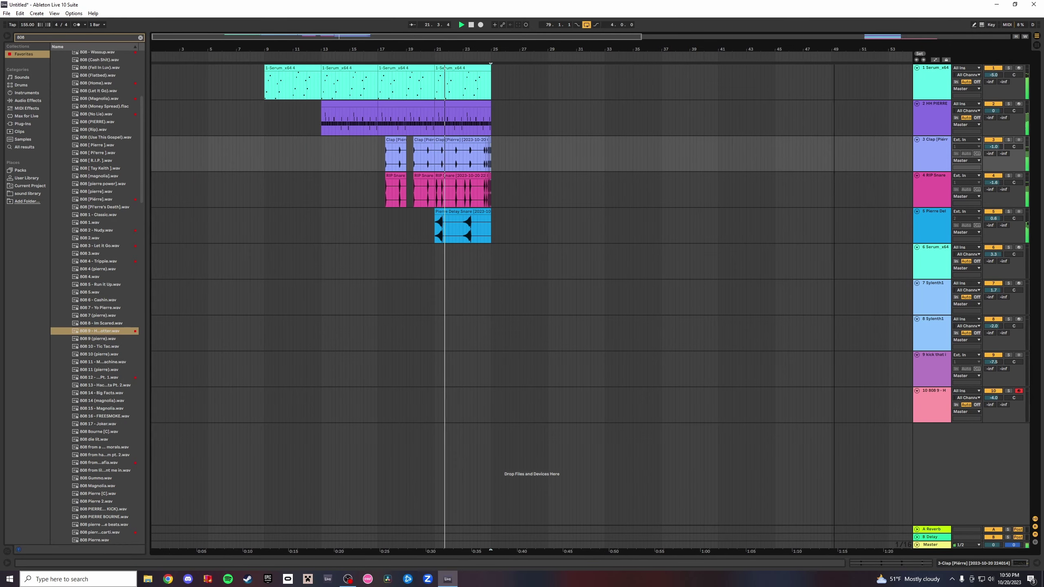
Move the 808 and kick tracks directly below the Pierre Delay Snare track.
scroll(734, 387, down, 3)
drag(933, 394, 930, 248)
shift+click(934, 408)
Copy the first seven tracks' clips from bars 79 to 83 to bar 25 and play the transition into them.
click(795, 68)
shift+click(807, 282)
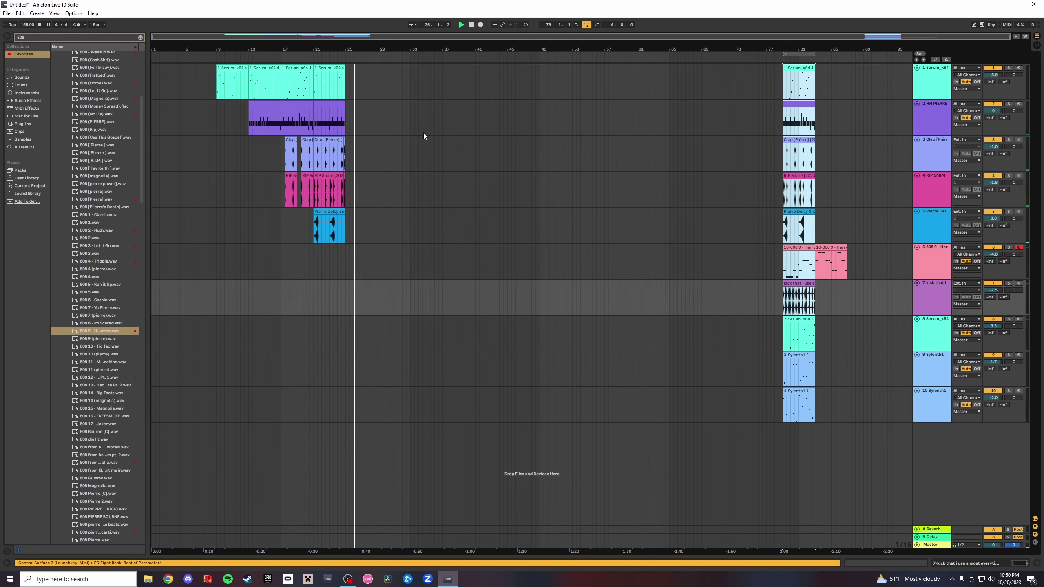
drag(336, 51, 364, 99)
click(437, 81)
key(ctrl+v)
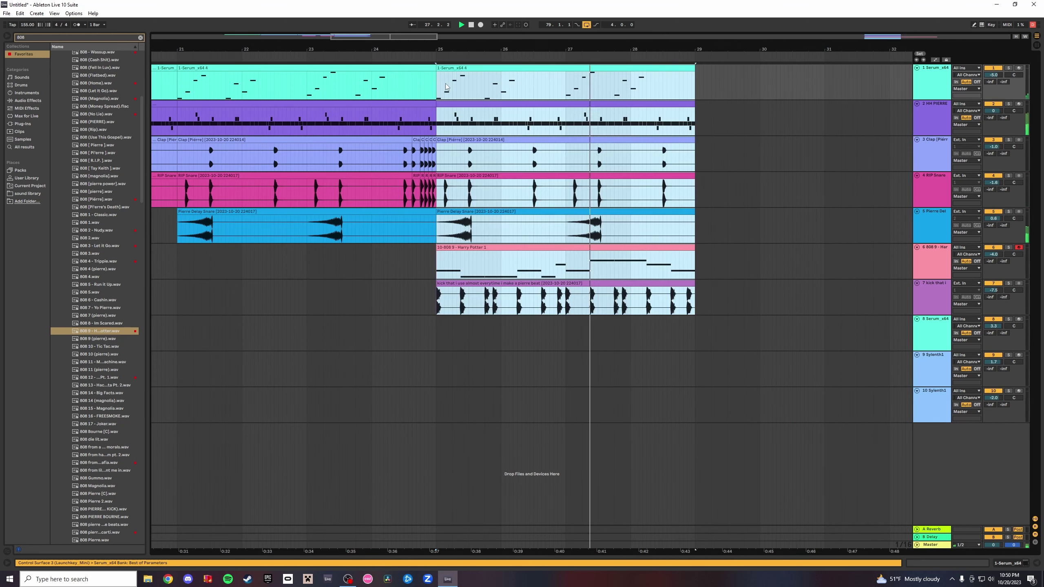
key(space)
key(space)
click(319, 57)
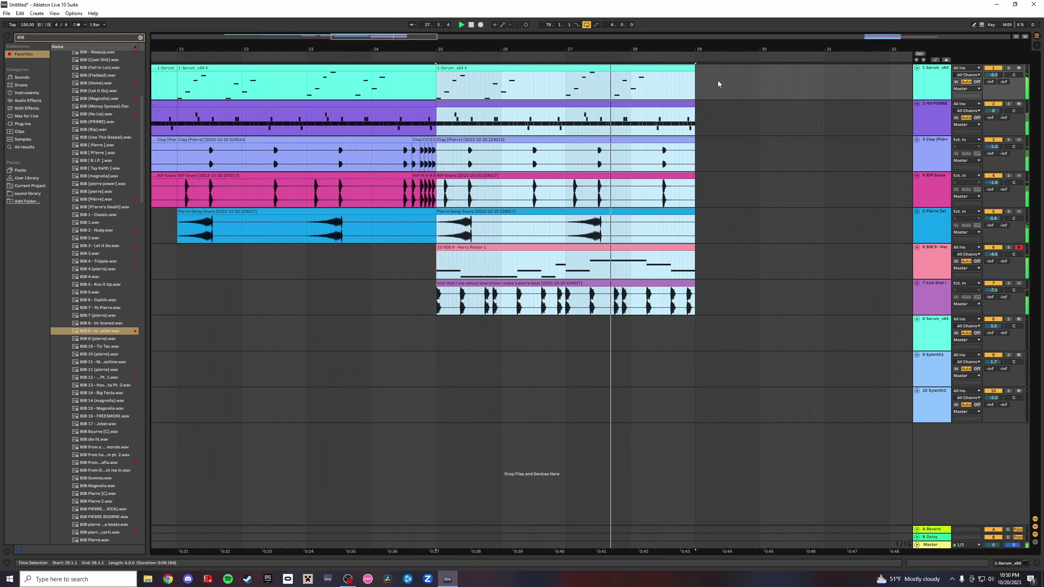
Duplicate the seven-track section at bar 25 to bar 29.
drag(708, 49, 512, 3)
key(ctrl+d)
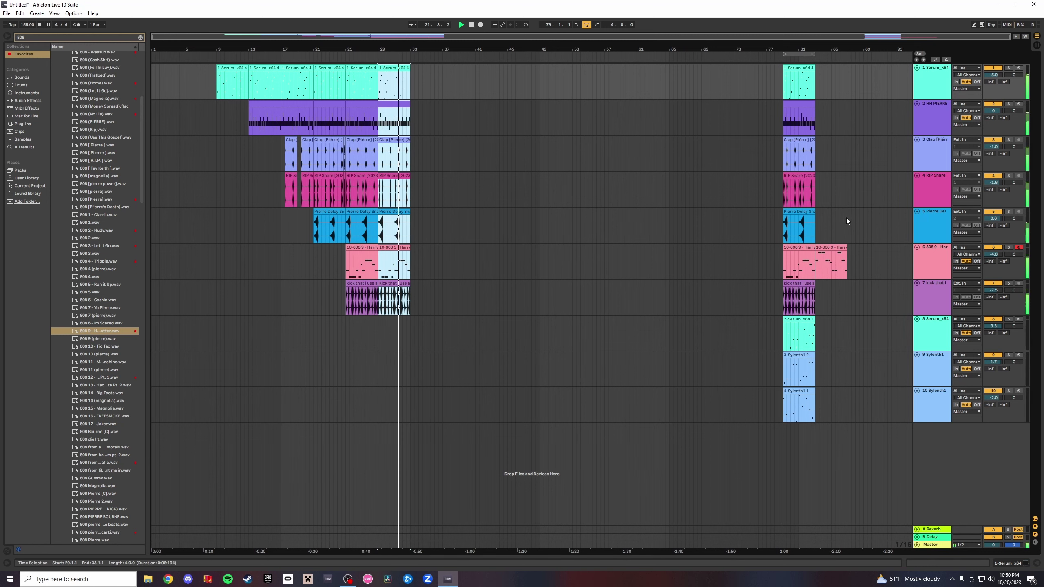
Move the second Serum track directly below the first Serum track.
drag(915, 316, 941, 155)
drag(922, 101, 922, 102)
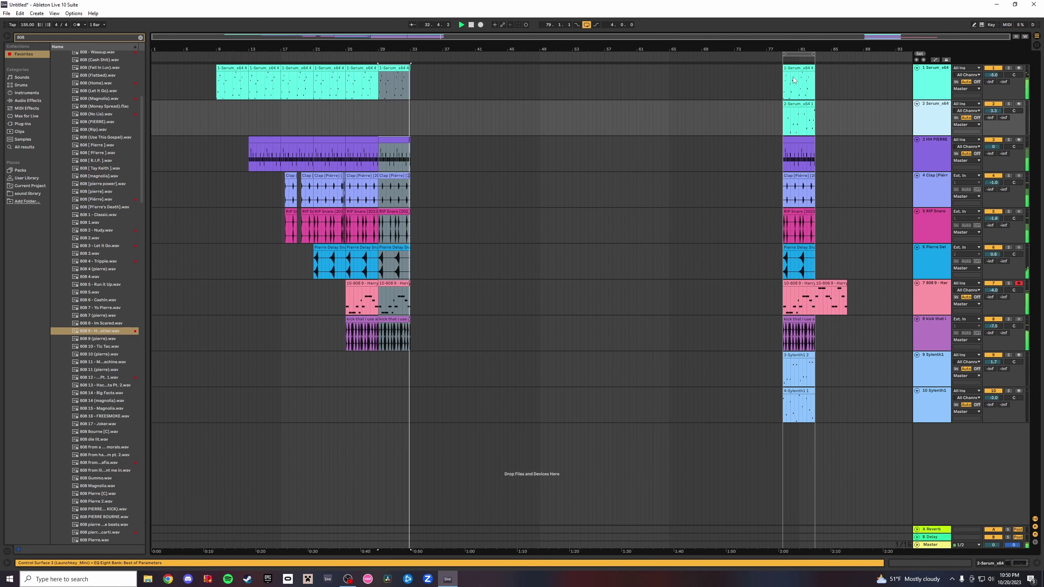
In the 808 clip at bar 29, lower the E3 note at 7.3 to C#3 and replace the 808 clips at bars 25 and 79 with it.
double_click(390, 283)
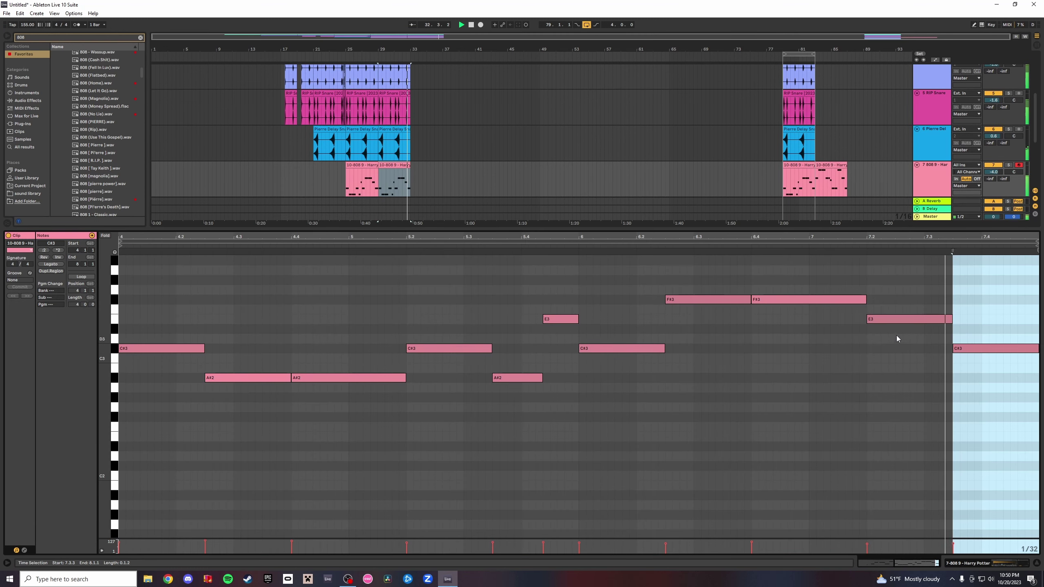
drag(891, 317, 893, 349)
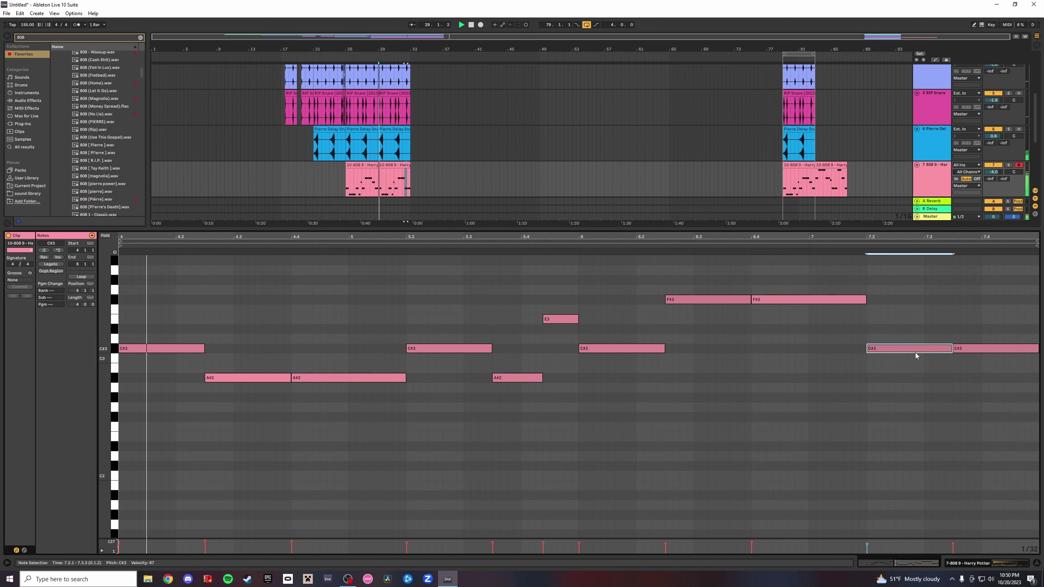
click(398, 165)
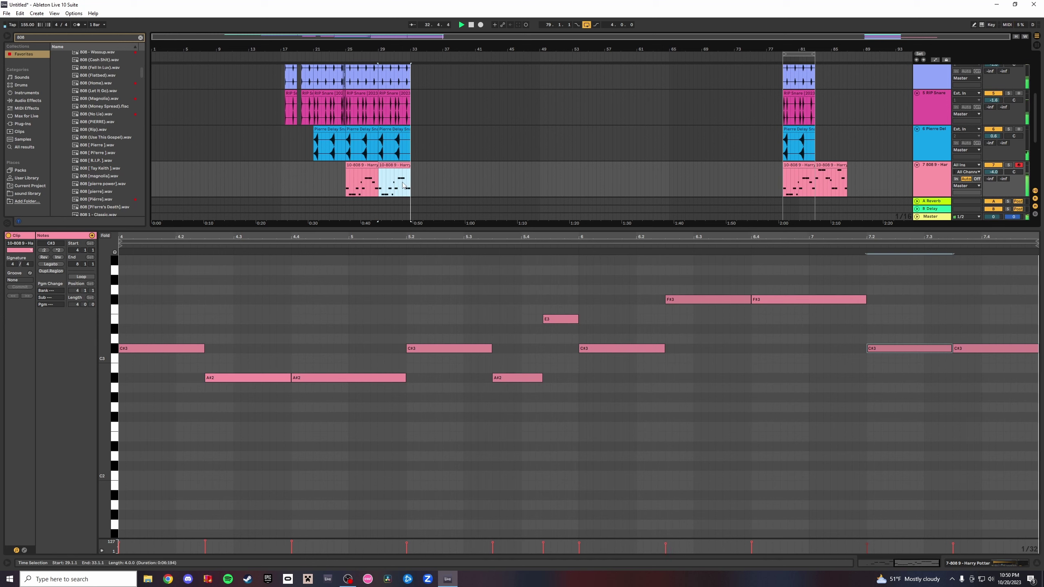
click(360, 162)
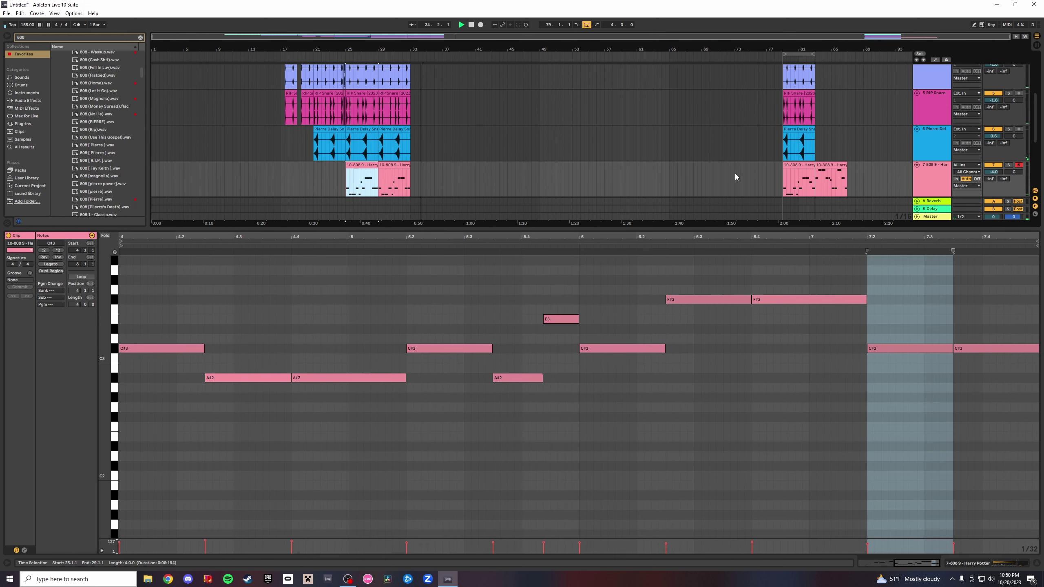
click(798, 165)
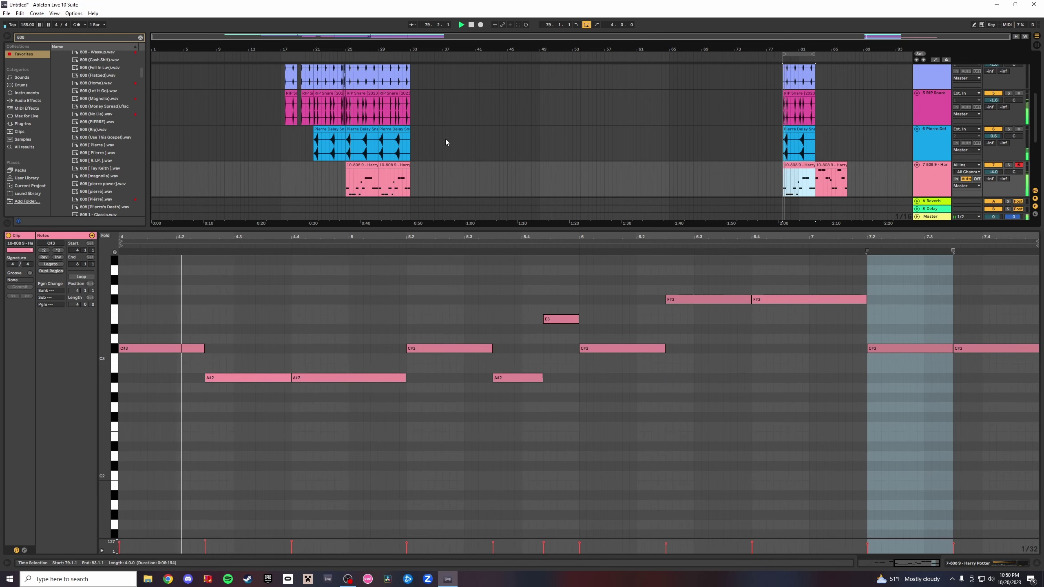
scroll(446, 139, up, 3)
click(1036, 564)
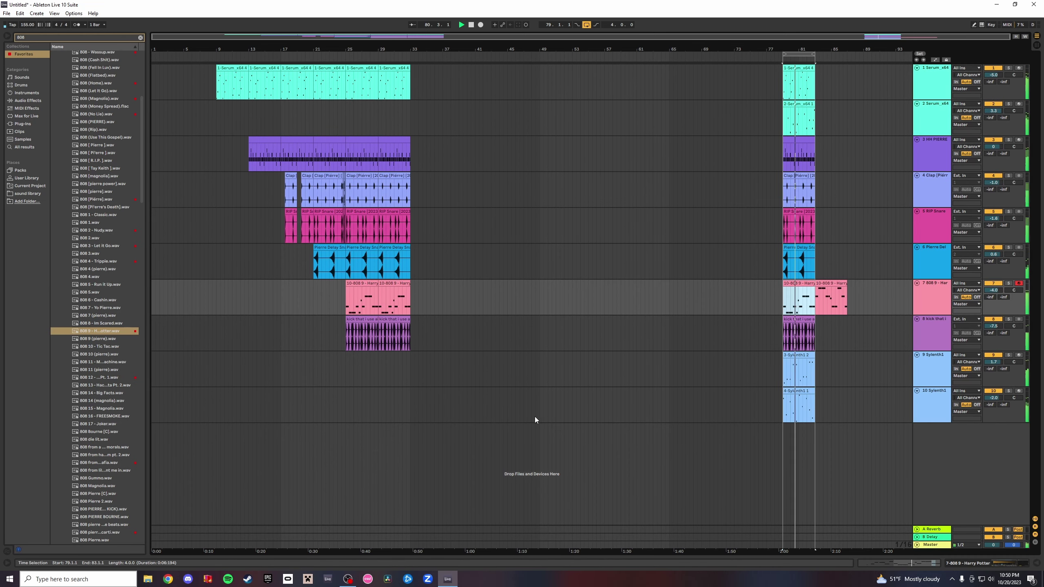
Play from bar 29 and move the second Serum track back directly below the kick track.
click(396, 69)
key(space)
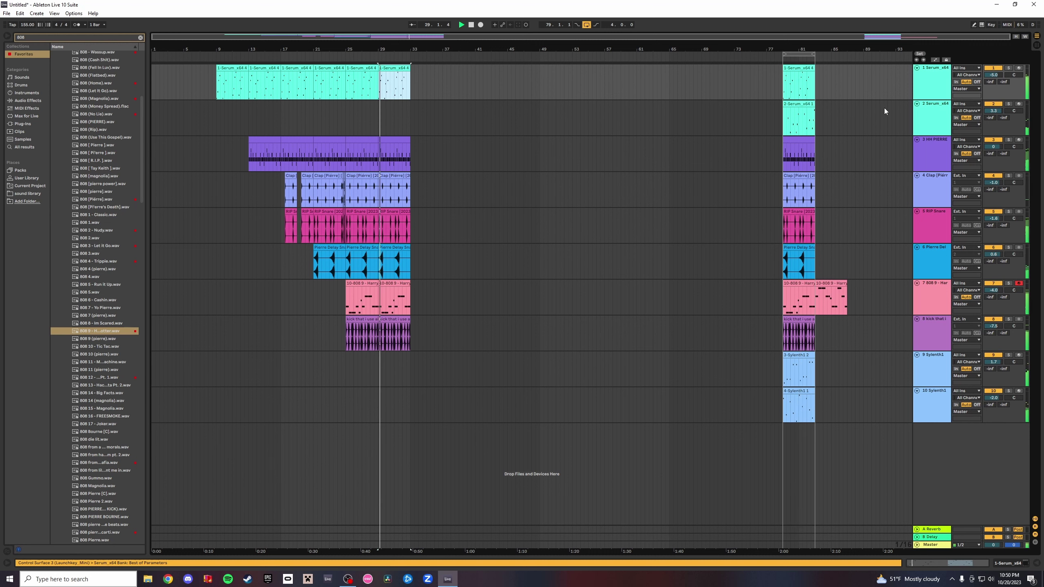
click(929, 125)
drag(941, 316, 939, 342)
Copy the first eight tracks' clips from bars 79 to 83 to bar 33 and duplicate that section to bar 37.
click(805, 319)
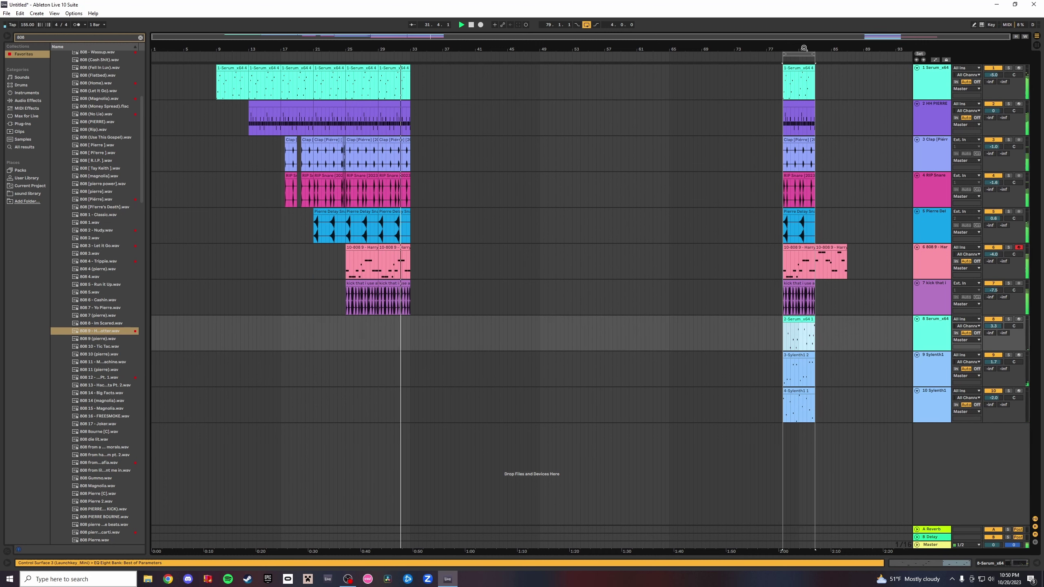
shift+click(803, 69)
drag(406, 47, 429, 107)
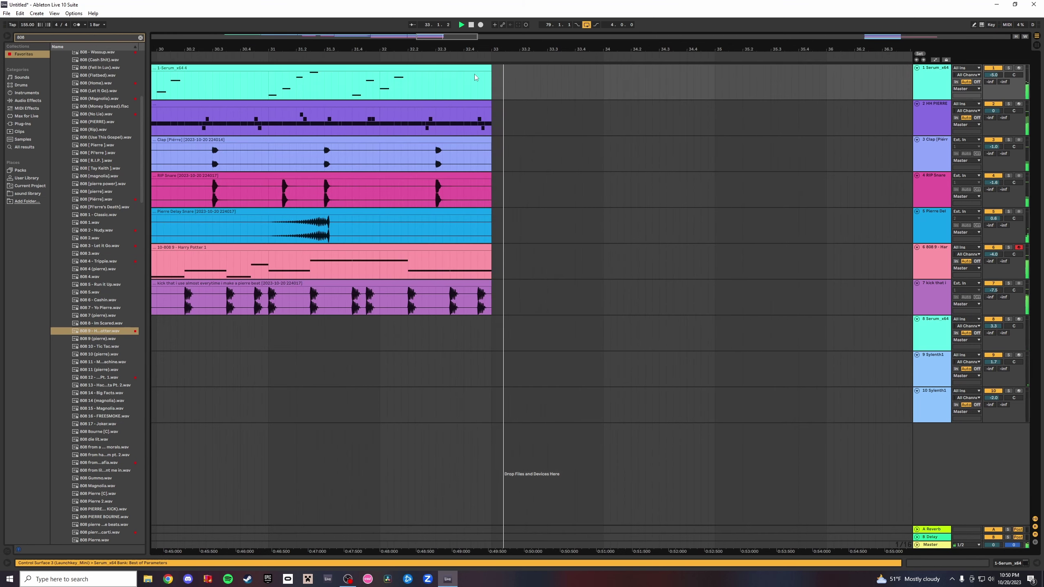
click(494, 82)
key(ctrl+v)
drag(649, 49, 344, 41)
key(ctrl+d)
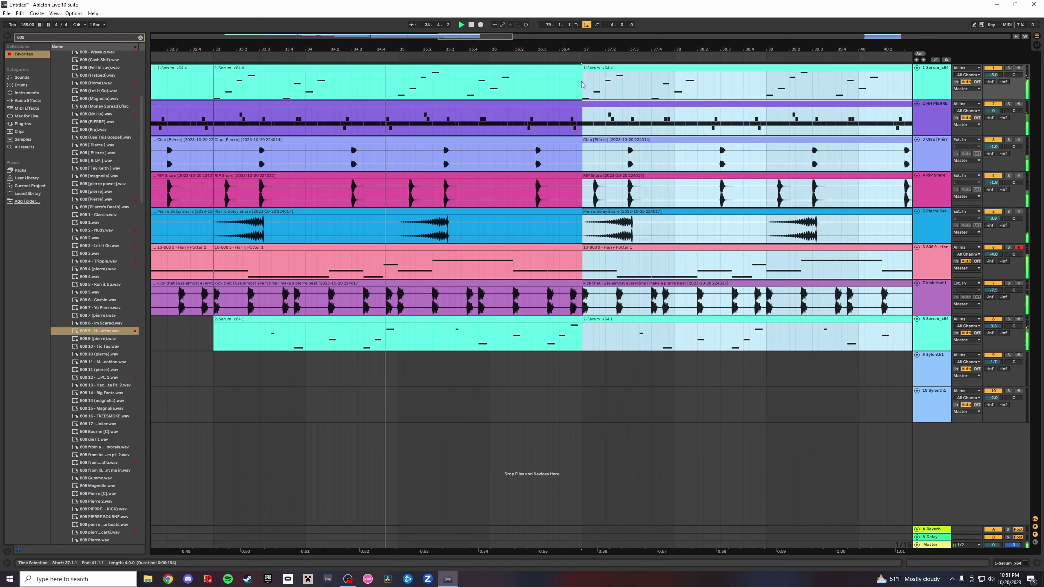
key(minus)
Set the first Serum track's volume to -3.7 dB and the second Serum track's volume to 1.7 dB during playback.
click(1036, 45)
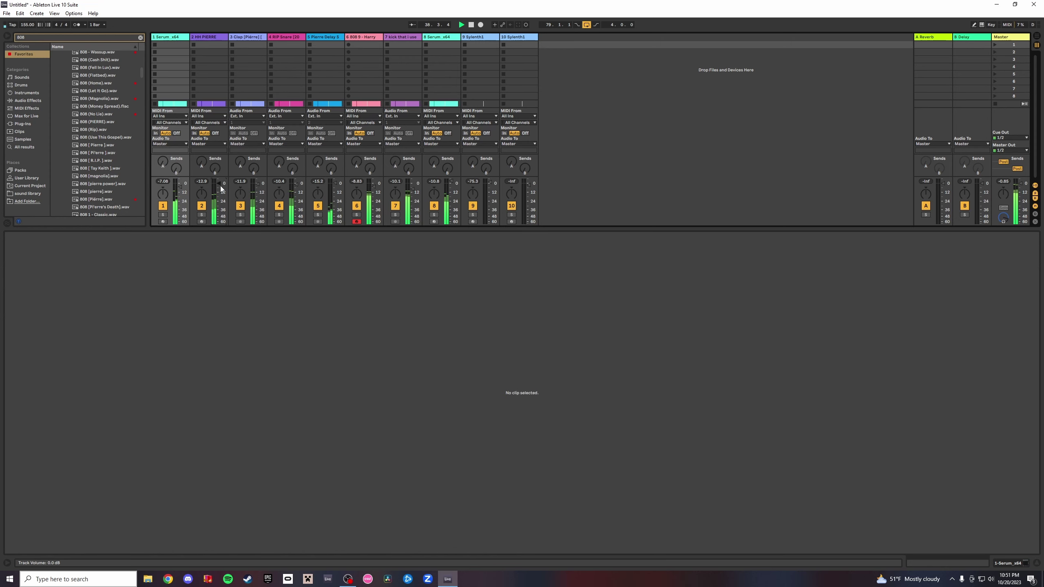
click(8, 14)
click(8, 14)
click(35, 13)
mouse_move(20, 14)
click(33, 31)
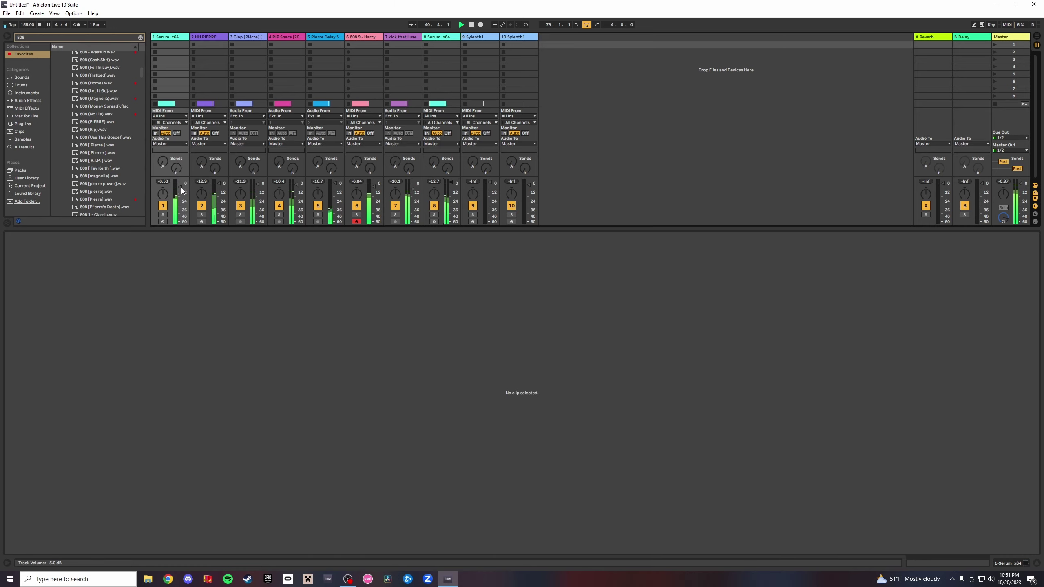
drag(183, 186, 183, 186)
key(space)
key(space)
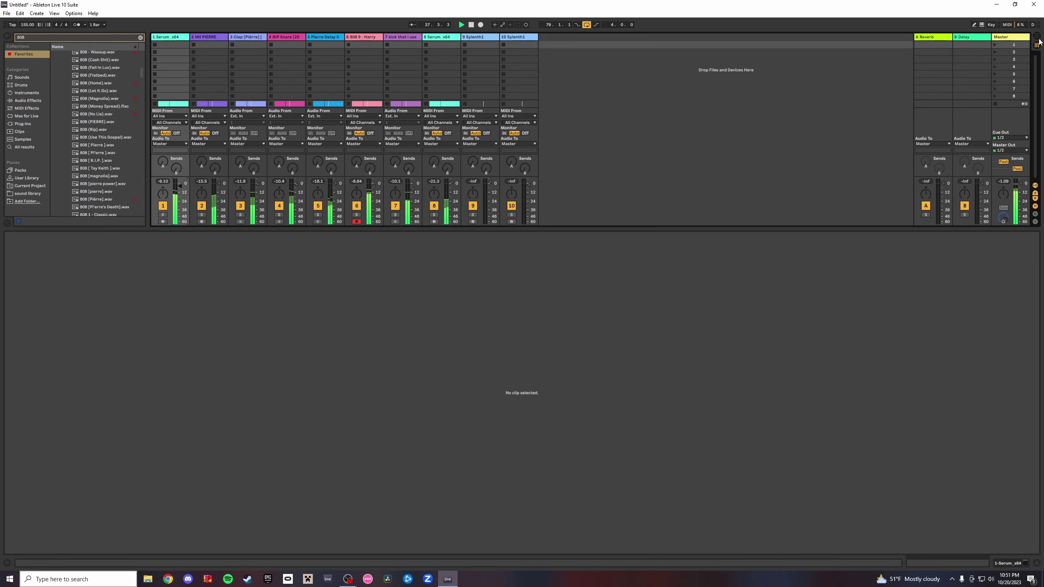
Play the arrangement from bar 25 to check how the second Serum melody enters at bar 33.
key(Tab)
drag(654, 49, 299, 53)
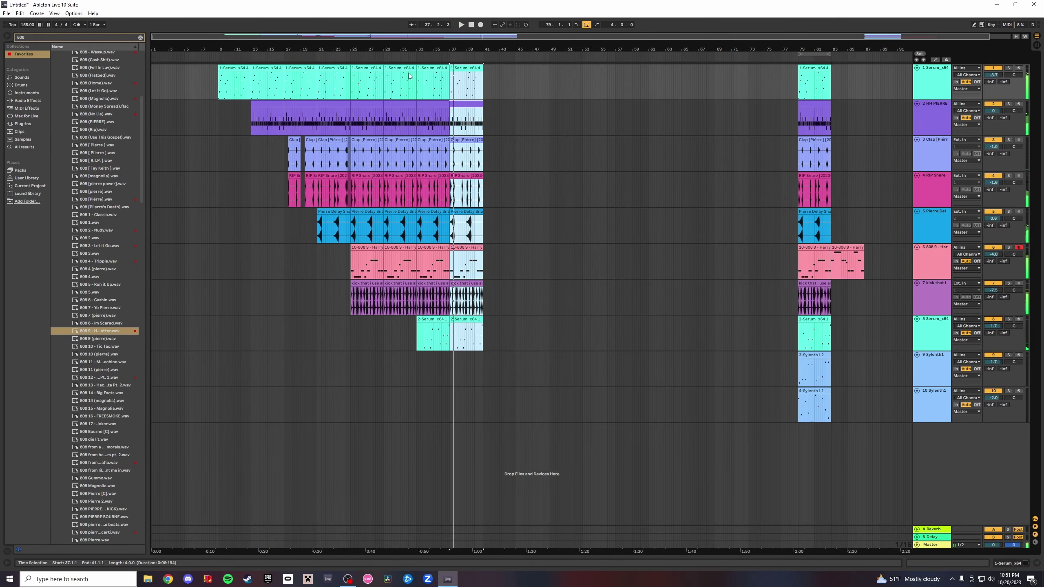
click(363, 69)
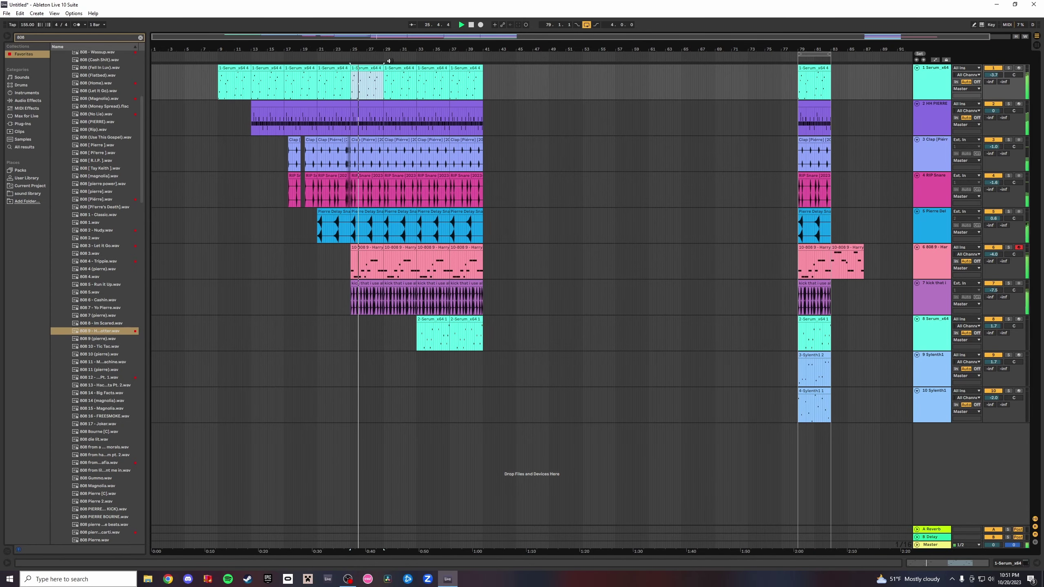
drag(398, 49, 394, 99)
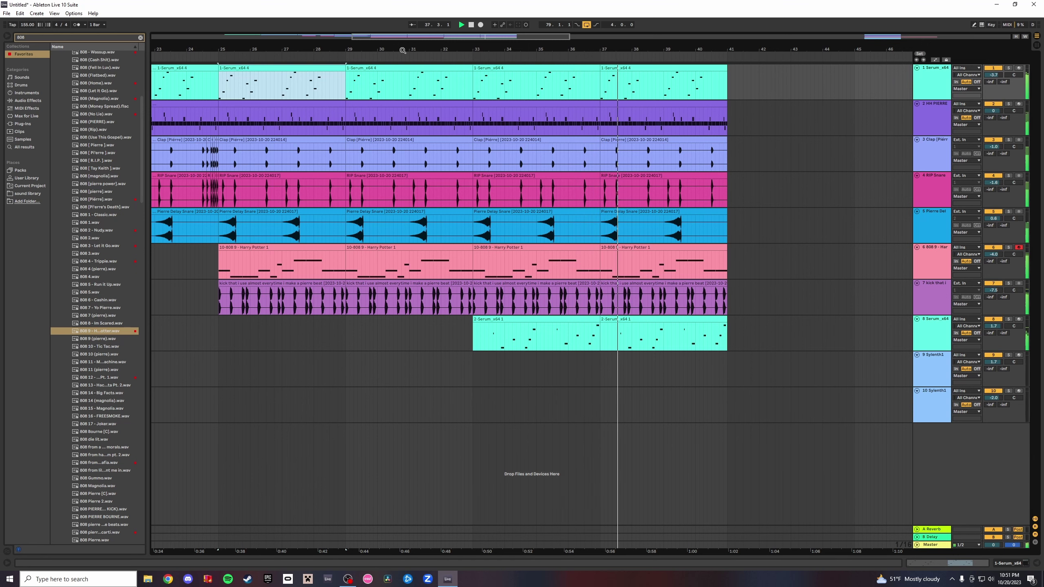
Paste the eight-track section at bar 41.
drag(737, 49, 647, 79)
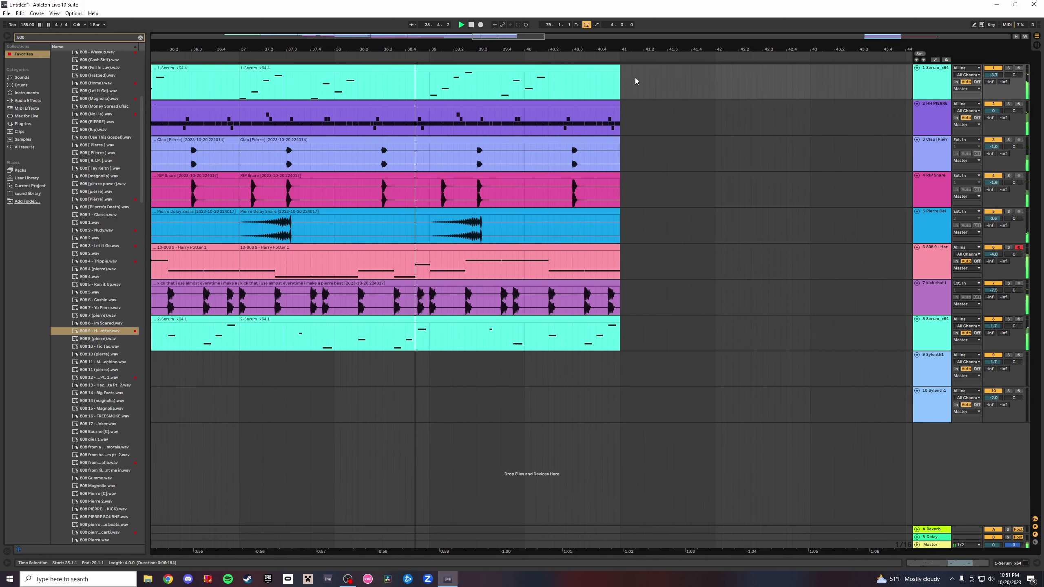
click(620, 82)
key(ctrl+v)
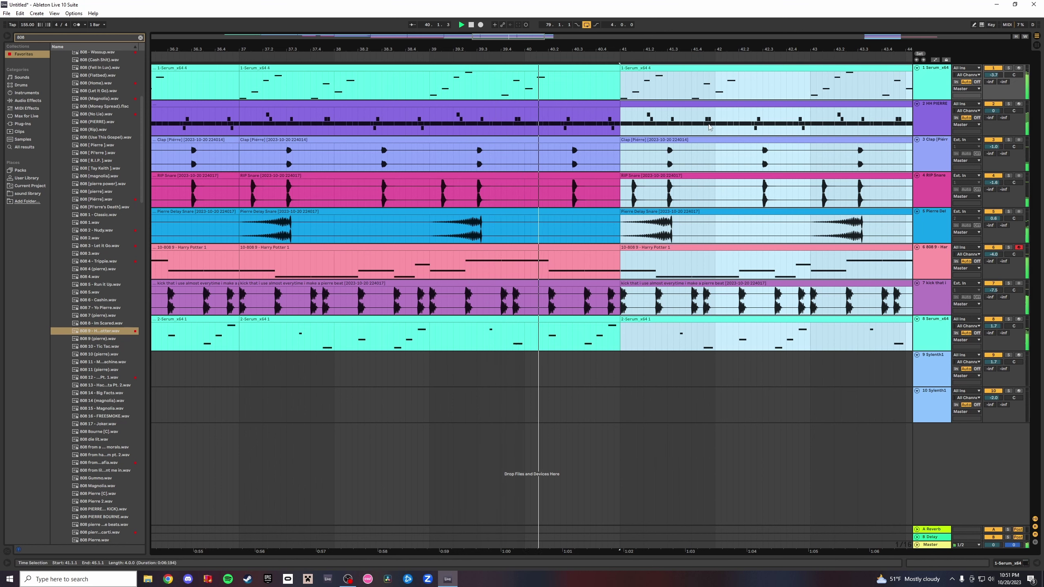
Remove the 808 from bars 41 to 43 only, keeping it for the second half of the section.
click(705, 250)
key(Delete)
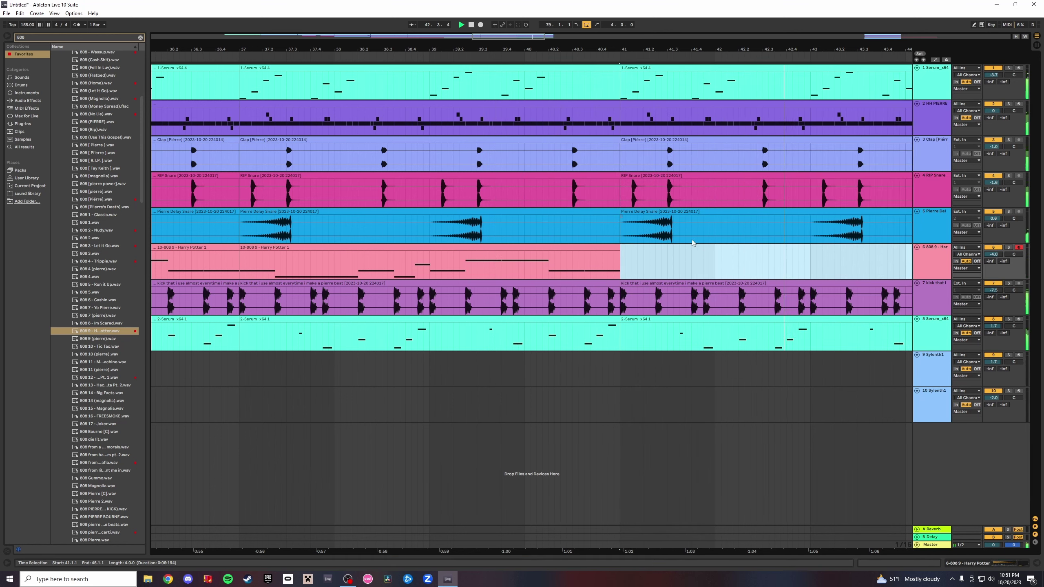
key(ctrl+z)
drag(620, 265, 812, 265)
Paste the full eight-track section with the complete 808 clip at bar 45.
drag(880, 46, 476, 45)
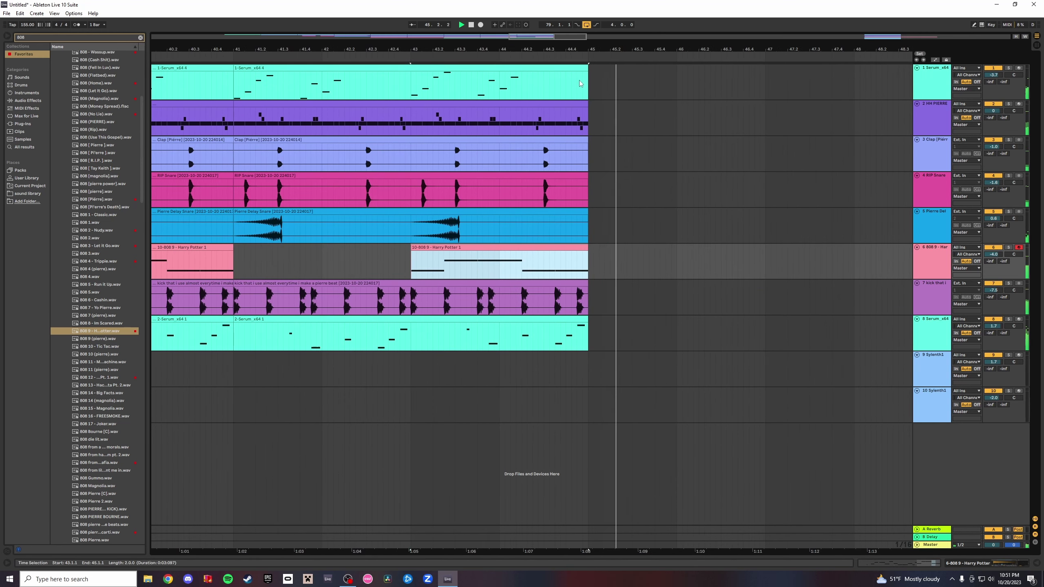
click(591, 84)
key(ctrl+v)
Duplicate the beat from 48.2 to 48.3 twice across all eight tracks as a stutter into bar 49, and play it back.
drag(758, 49, 462, 80)
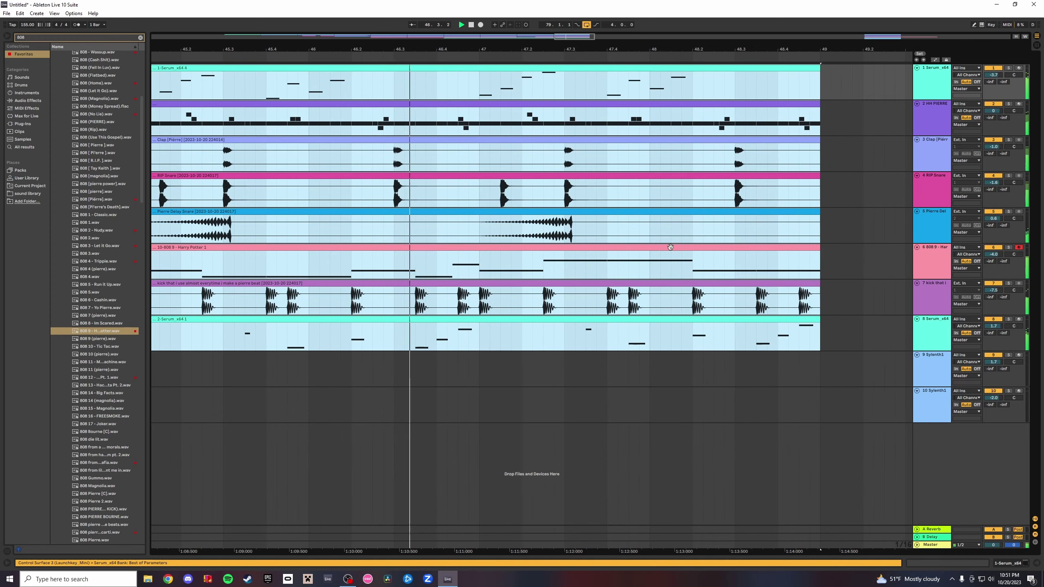
drag(694, 335, 735, 96)
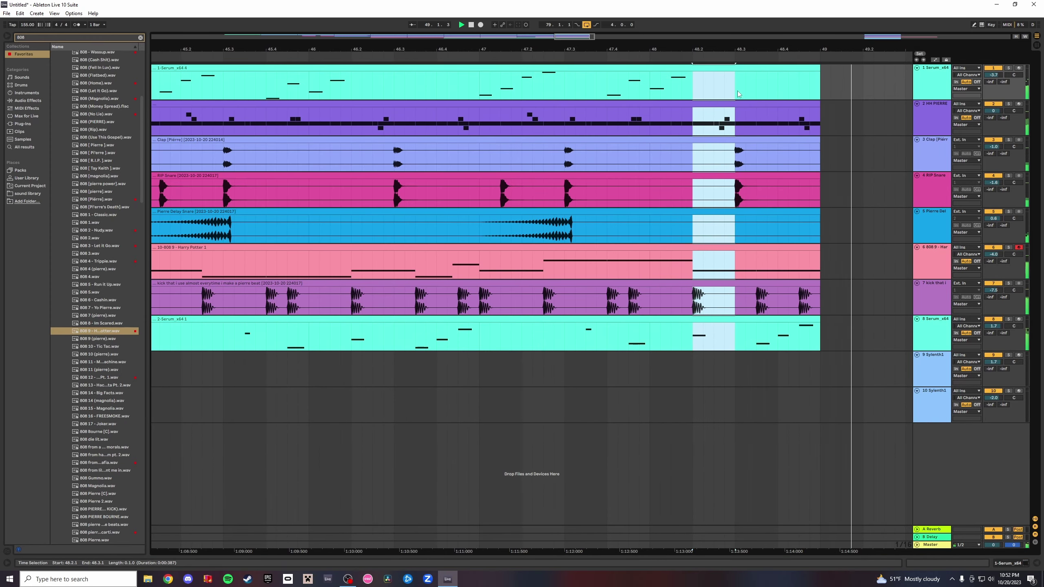
key(ctrl+d)
key(ctrl+d)
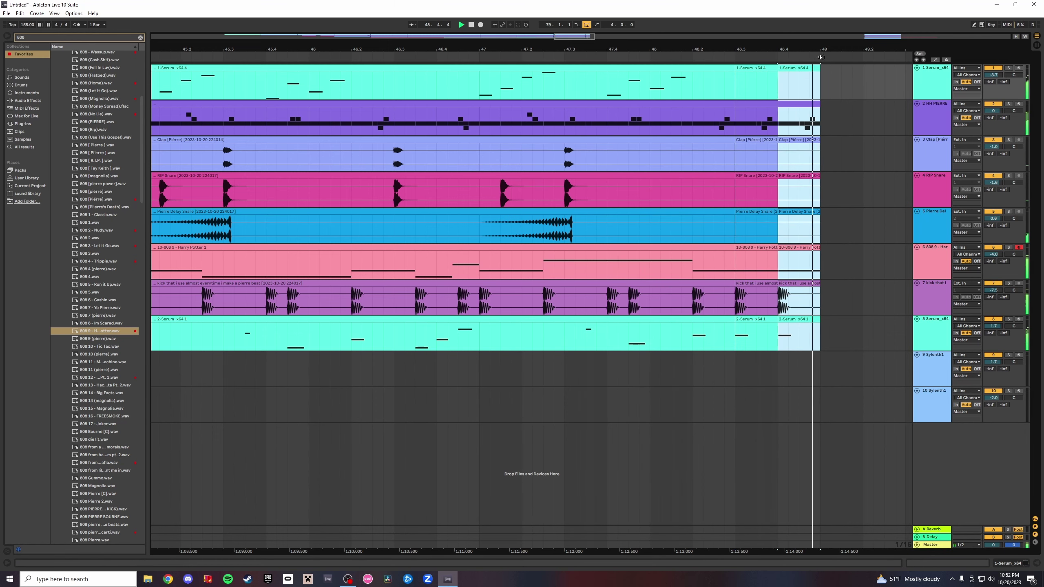
key(space)
mouse_move(826, 52)
mouse_down()
mouse_move(708, 42)
mouse_move(725, 17)
mouse_move(563, 10)
mouse_up()
click(533, 59)
Copy the alternate 808 clip from bar 83 to bar 49.
click(875, 241)
click(875, 247)
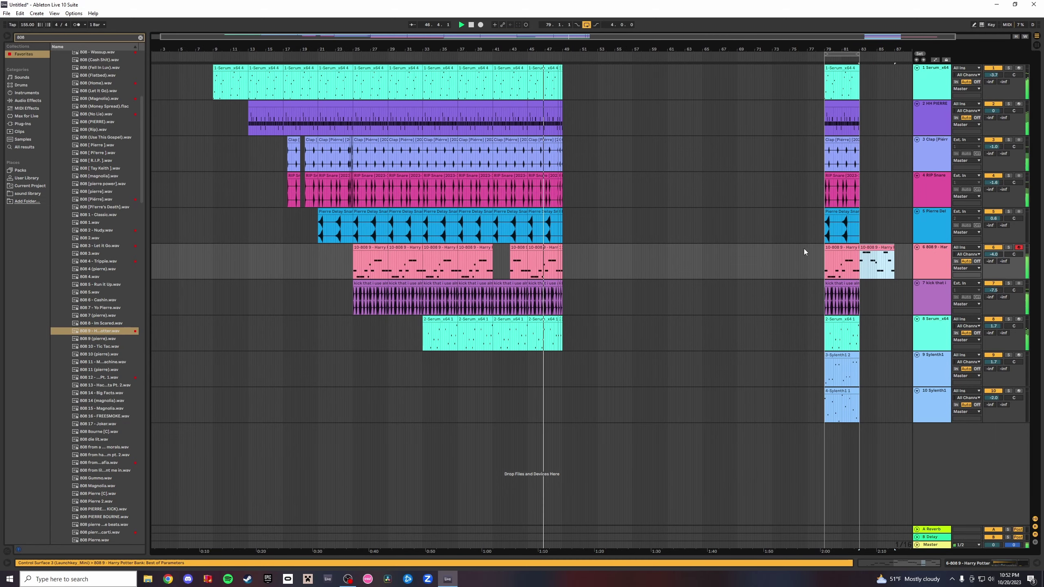
drag(567, 46, 587, 193)
key(ctrl+v)
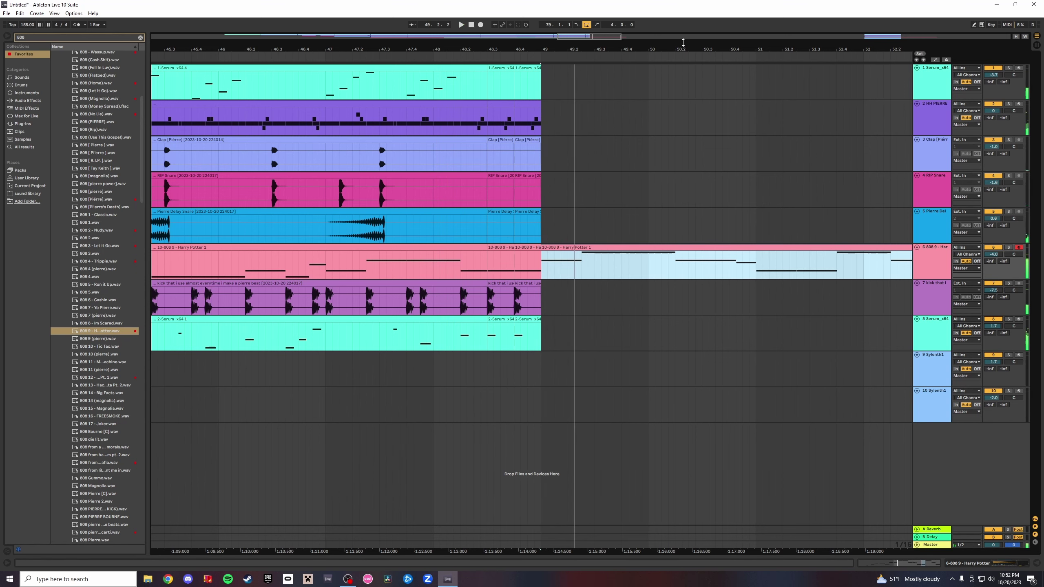
Copy the clips of the first nine tracks, including the first Sylenth1, from bars 79 to 83 to bar 49.
drag(555, 48, 555, 8)
click(795, 69)
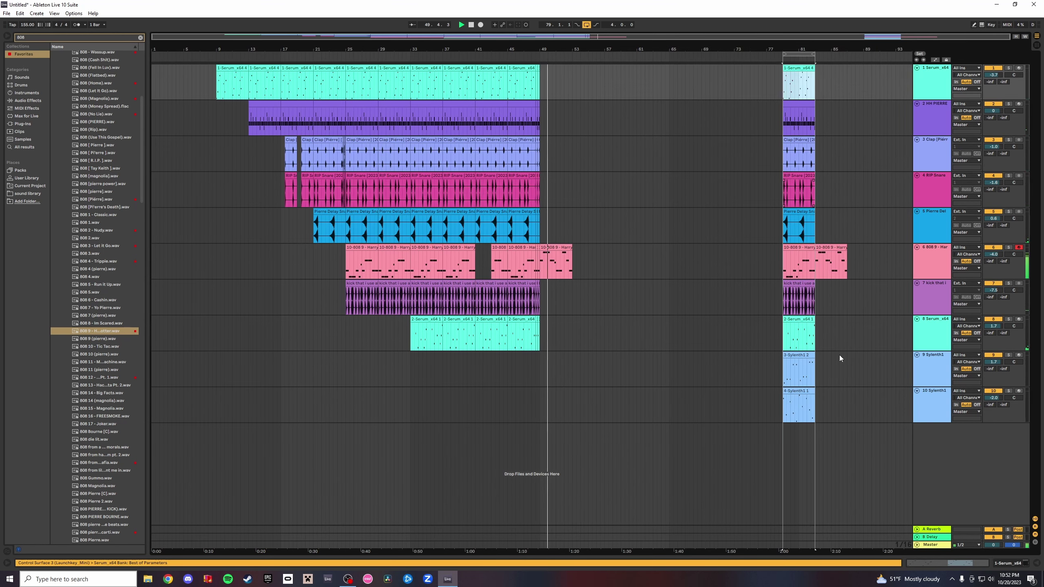
shift+click(800, 357)
drag(539, 49, 539, 86)
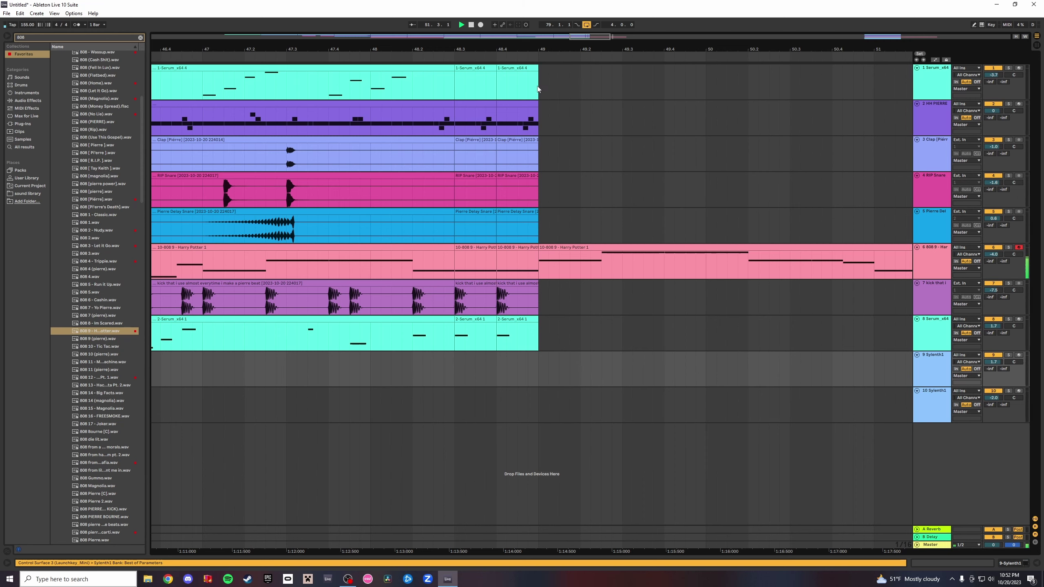
click(539, 85)
key(ctrl+v)
Replace the 808 clip at bar 49 with the alternate 808 clip from bar 83 and play the transition into it.
drag(564, 49, 564, 8)
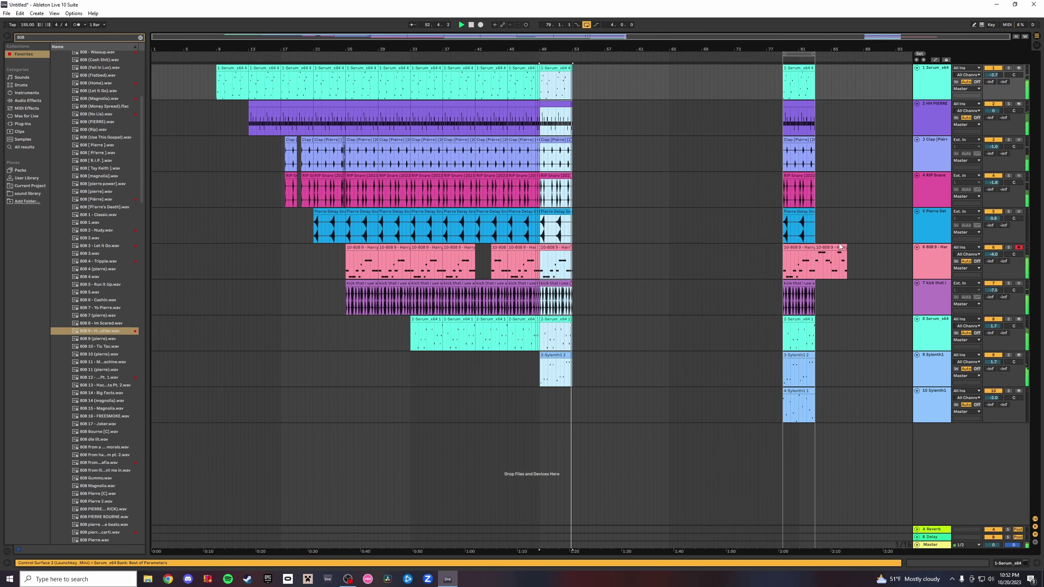
click(834, 227)
click(831, 248)
click(553, 247)
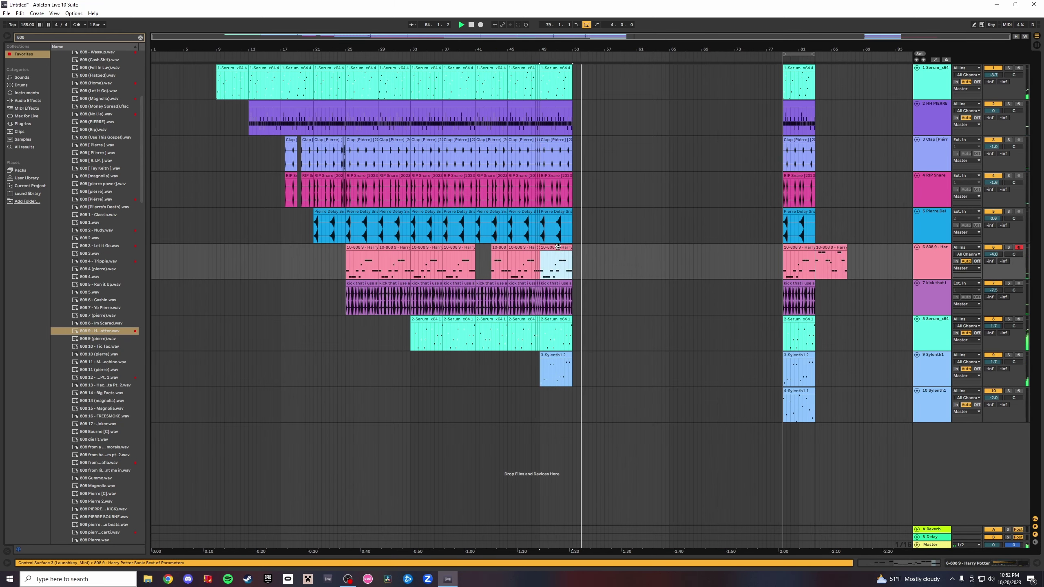
key(ctrl+v)
click(520, 55)
click(511, 57)
click(496, 56)
drag(544, 50, 596, 50)
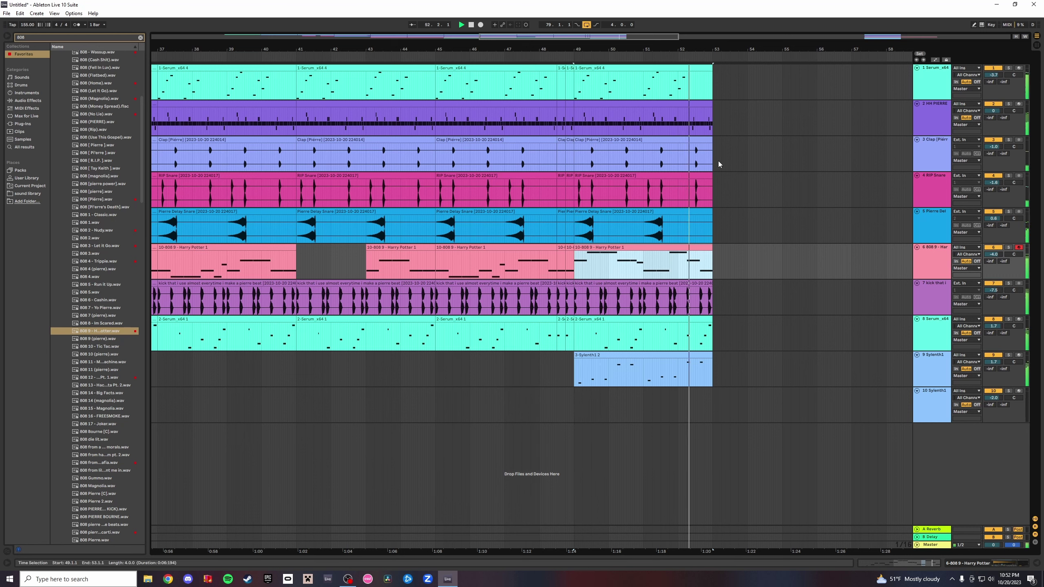
Duplicate the nine-track section at bars 49 to 53 to bar 53.
click(691, 68)
shift+click(689, 357)
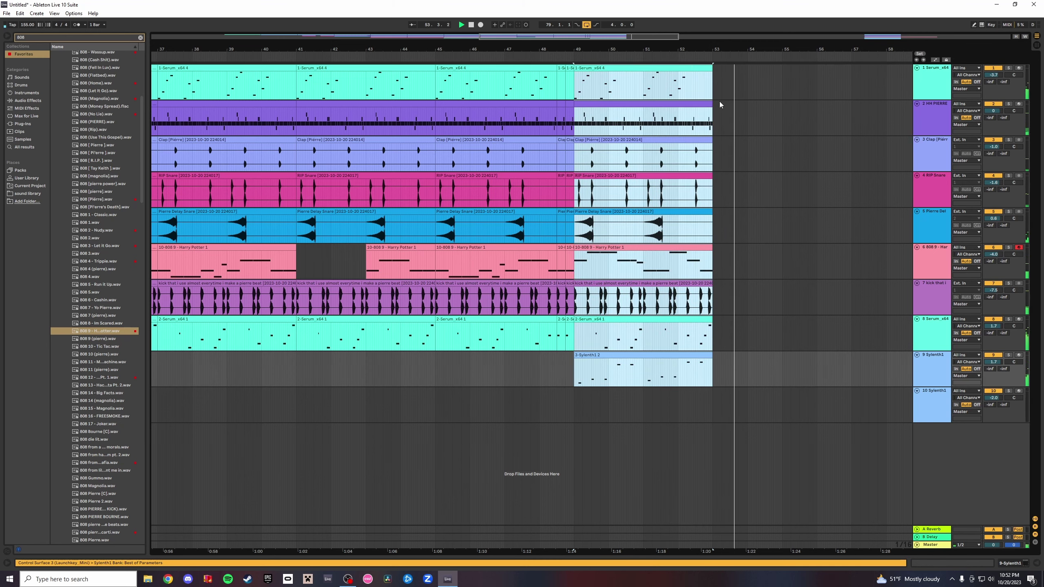
key(z)
key(ctrl+d)
Play the section from bar 49 and set the first Sylenth1 track's volume to 3.2 dB.
drag(707, 49, 706, 22)
click(613, 57)
click(1036, 45)
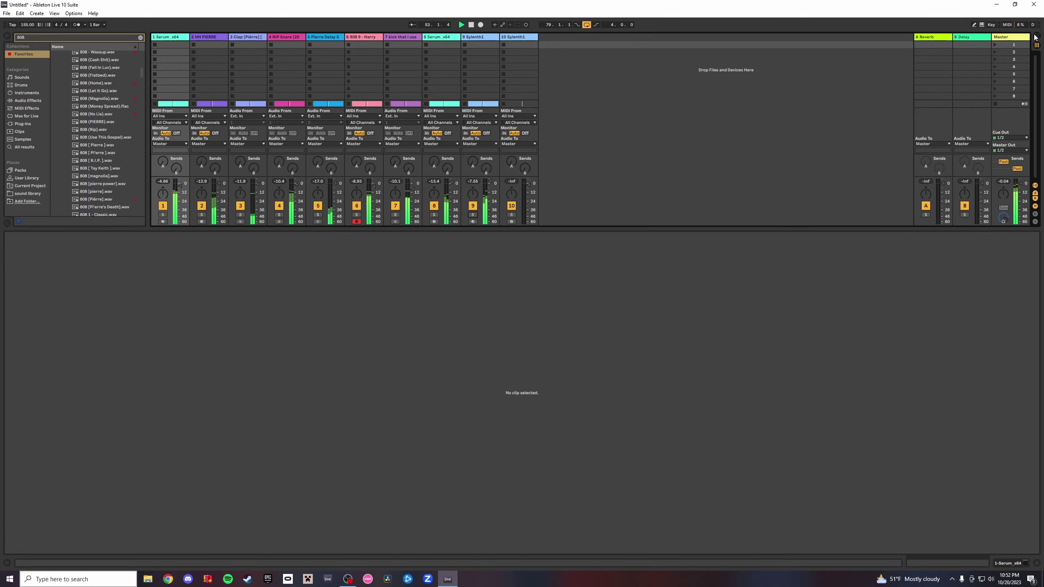
key(Tab)
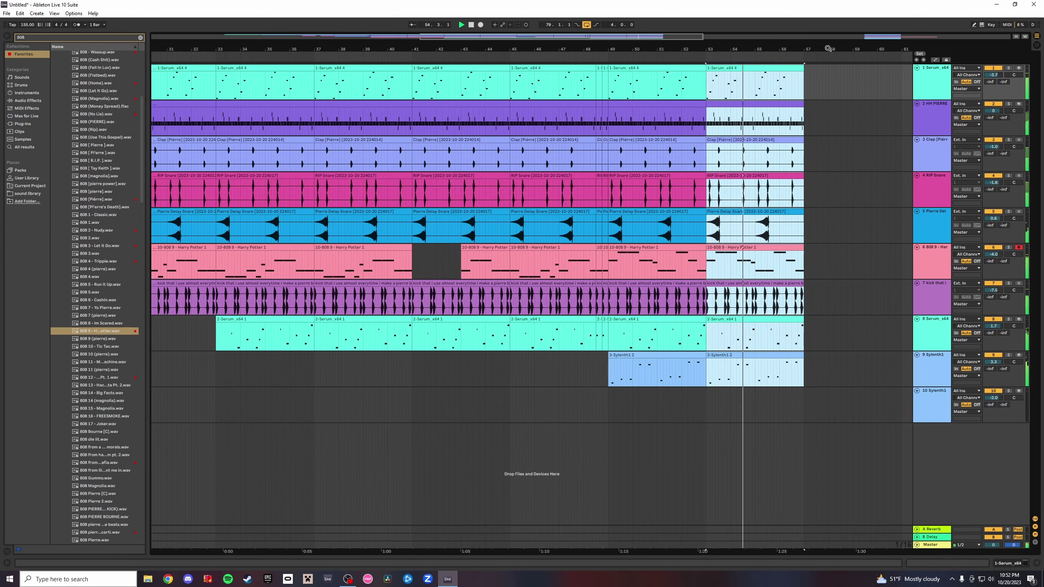
drag(828, 48, 652, 86)
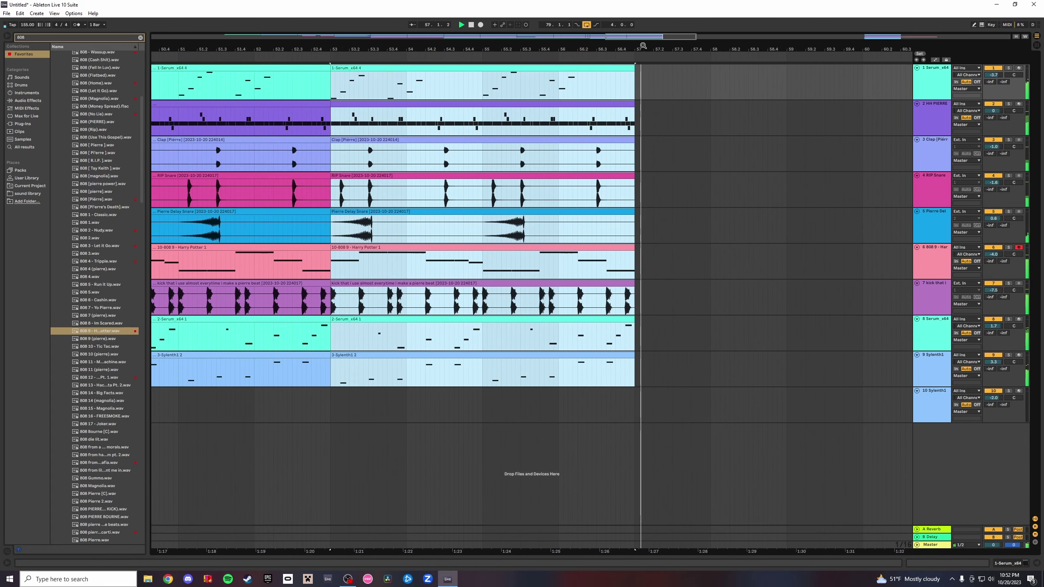
Play the arrangement from about bar 47 through the end of the section at bar 57.
key(space)
scroll(656, 85, down, 5)
click(323, 55)
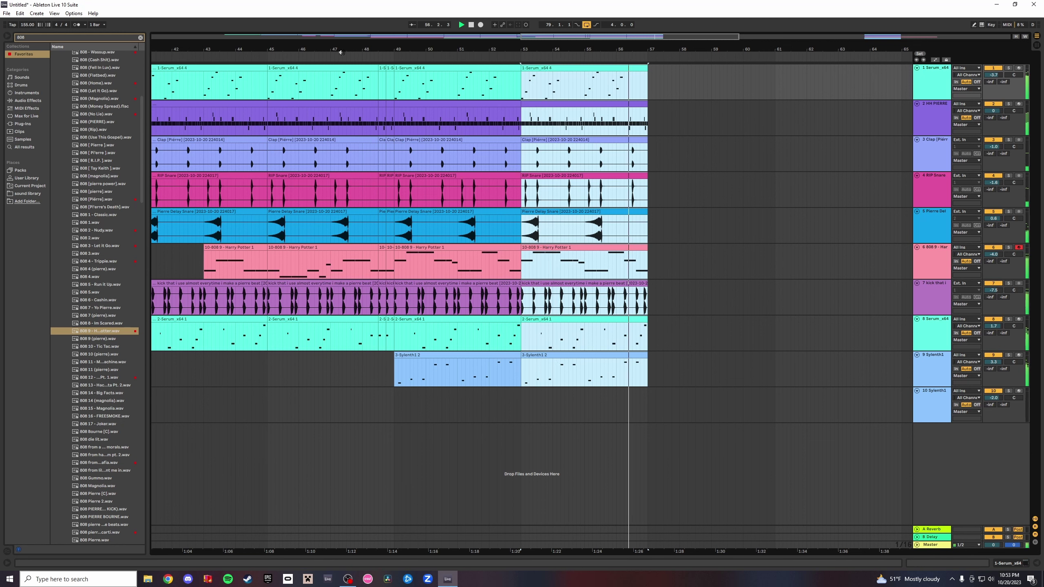
key(space)
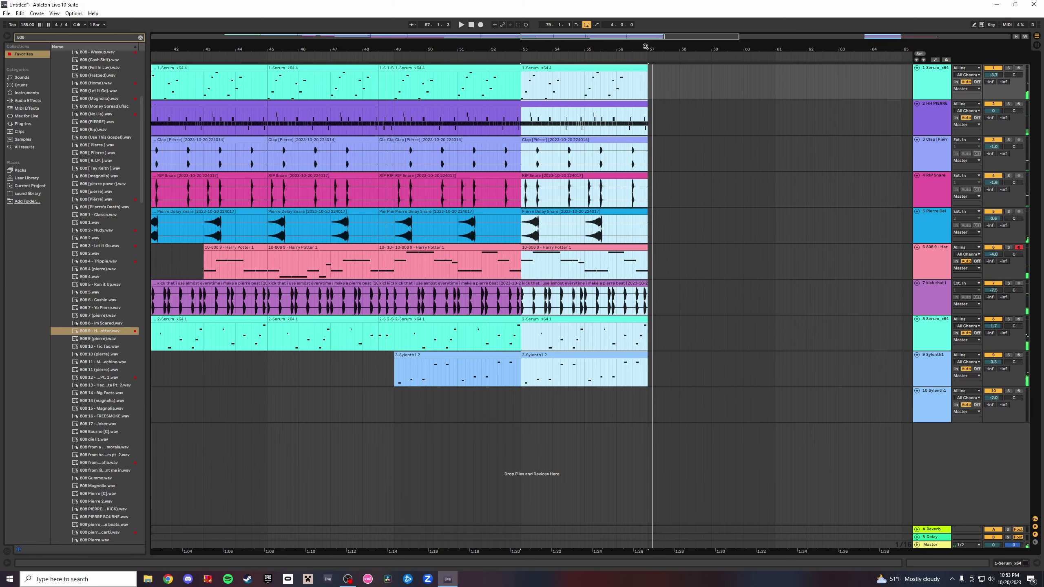
Paste the nine-track section three more times, at bars 57, 61 and 65.
drag(646, 46, 645, 77)
click(653, 77)
key(ctrl+v)
key(space)
drag(704, 49, 436, 45)
click(672, 85)
key(ctrl+v)
drag(719, 49, 520, 66)
click(662, 84)
key(ctrl+v)
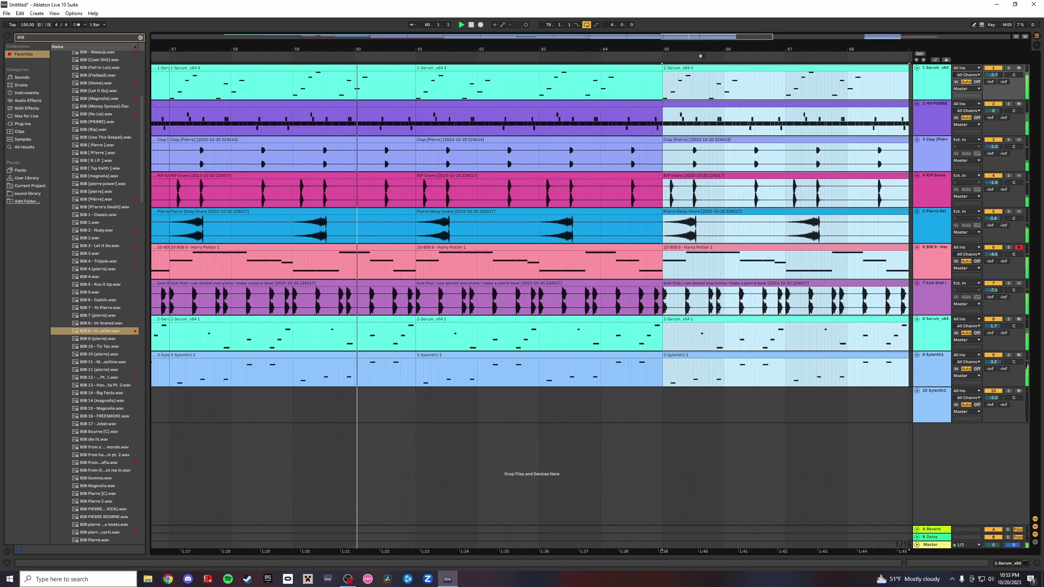
Replace the 808 clip at bar 65 with the original one from bar 79 and delete the first Serum clip at bar 65.
drag(702, 49, 674, 26)
click(847, 247)
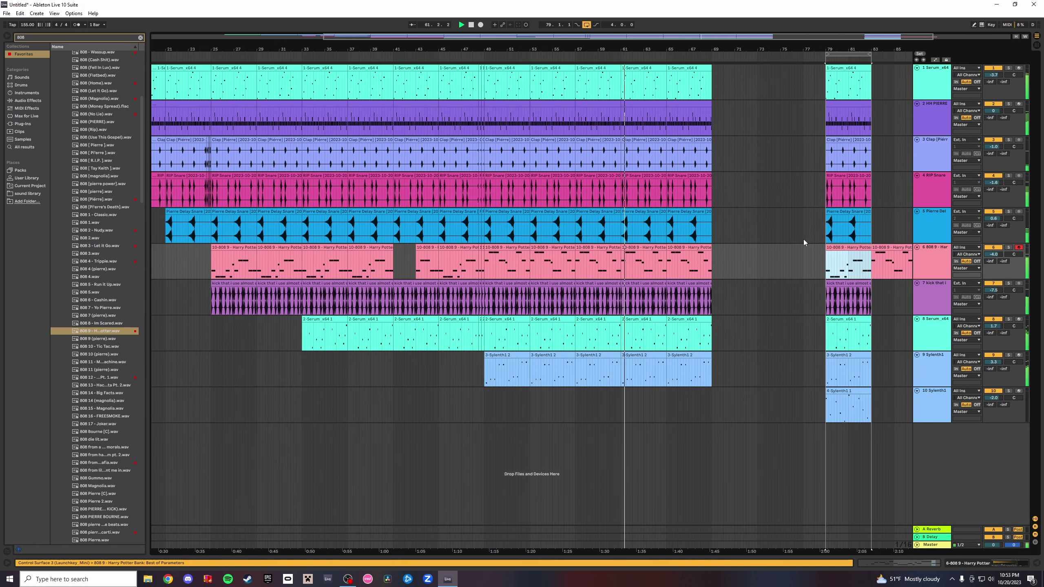
click(692, 247)
click(693, 67)
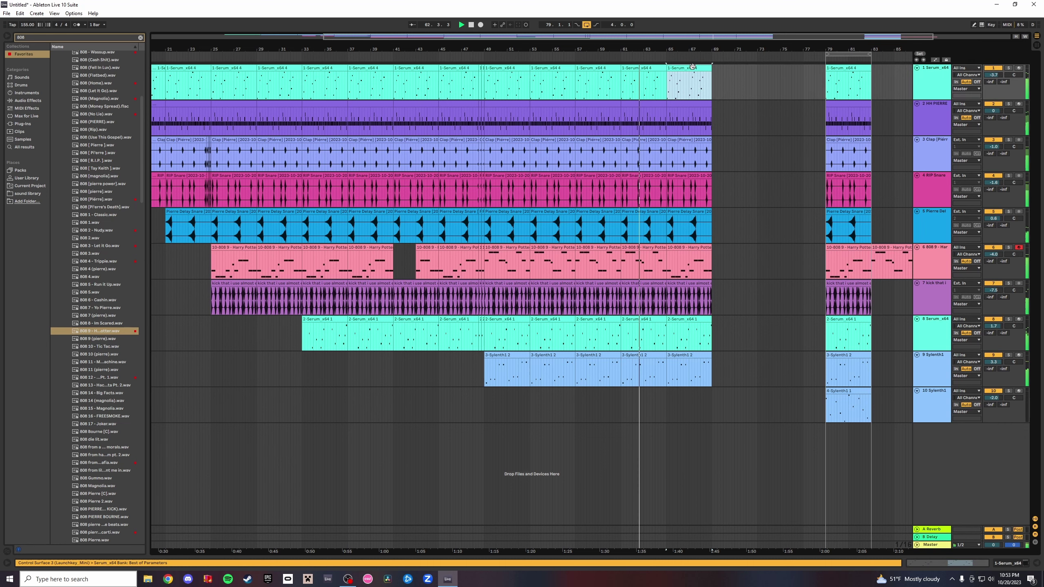
key(Delete)
Duplicate the clips of tracks 2 to 9 at bars 65 to 69 to bar 69.
click(687, 104)
shift+click(693, 353)
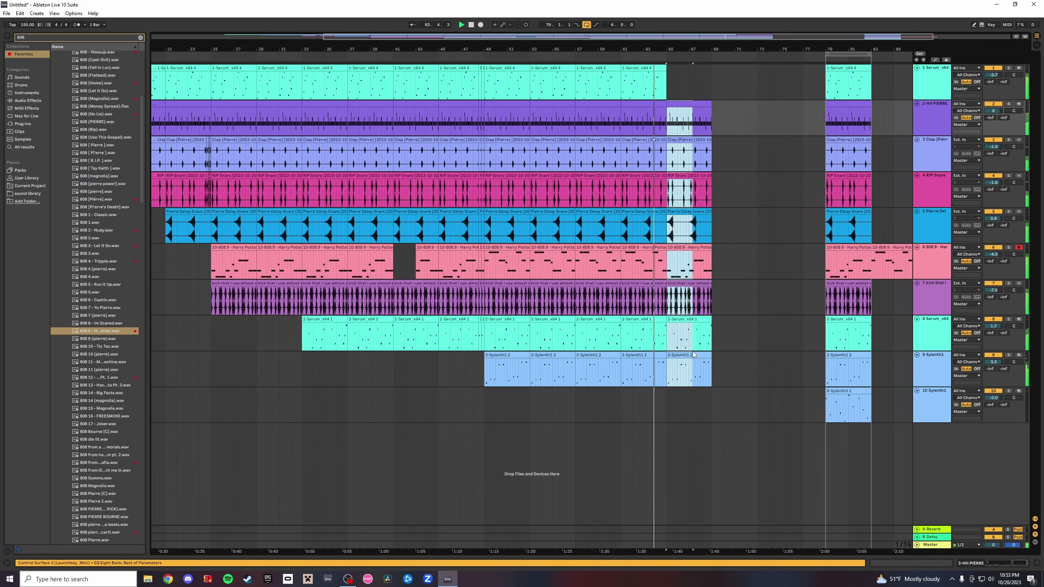
drag(717, 49, 719, 98)
key(ctrl+d)
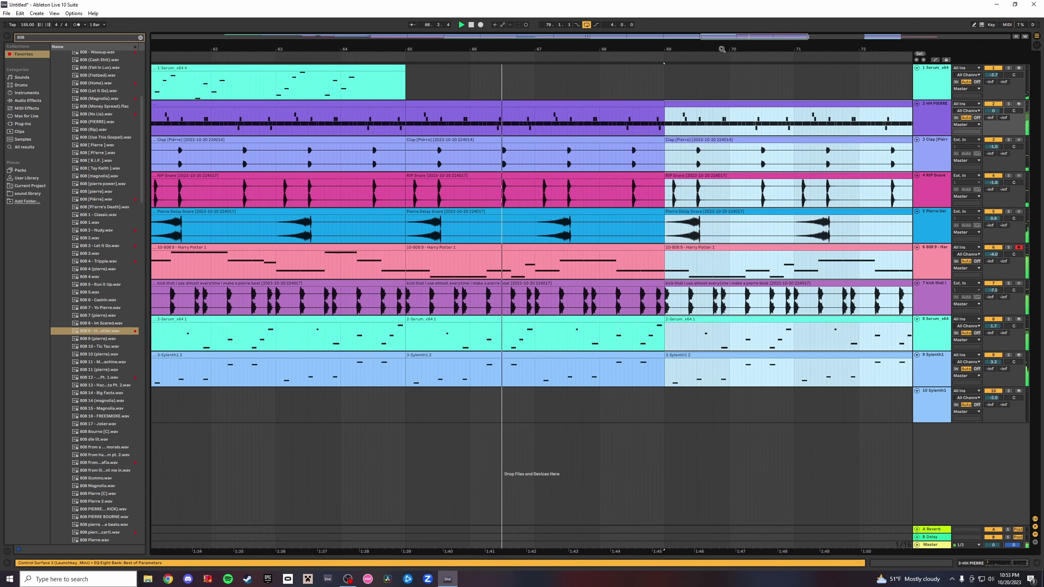
Move the source clips of all ten tracks from bar 79 to bar 113 and play from about bar 69.
drag(722, 49, 606, 17)
click(740, 68)
shift+click(900, 400)
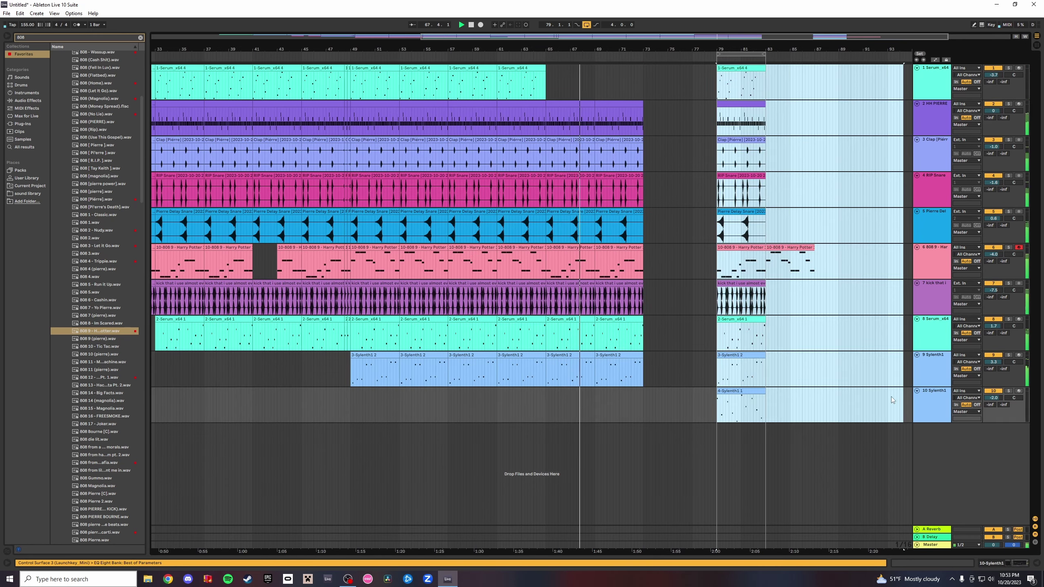
drag(727, 68, 853, 99)
drag(853, 49, 853, 101)
key(space)
drag(852, 50, 852, 12)
click(550, 57)
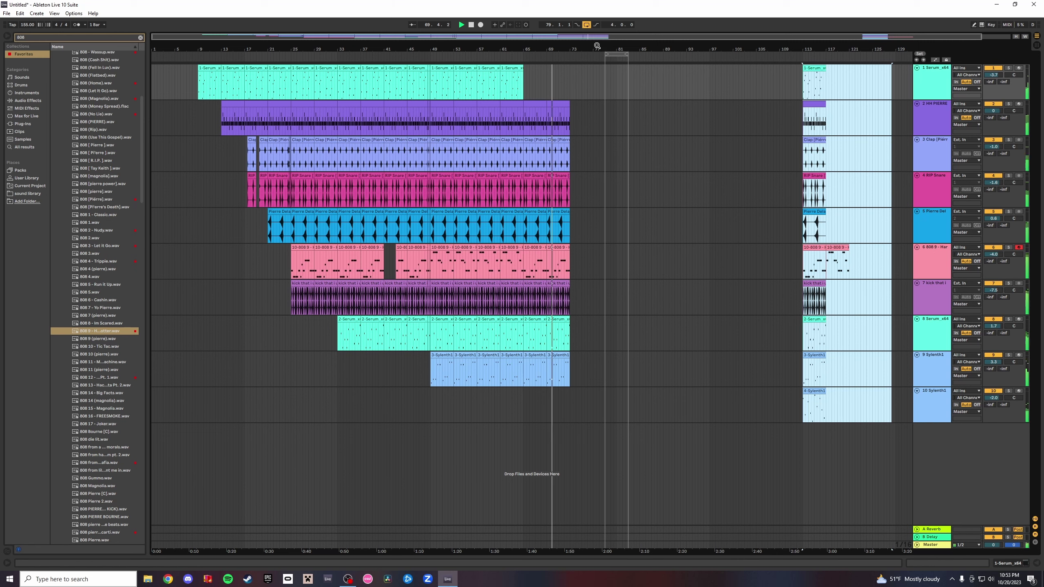
Duplicate tracks 2 to 9 from bar 69 to bars 73 and 77, deleting the second Serum clip from both copies.
drag(571, 49, 637, 82)
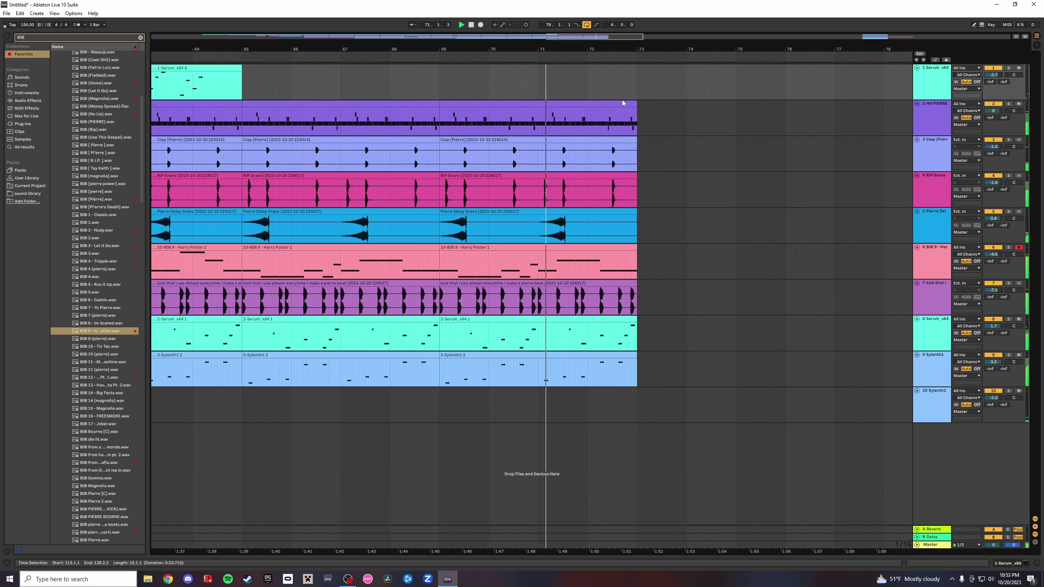
click(624, 103)
shift+click(620, 320)
shift+click(620, 355)
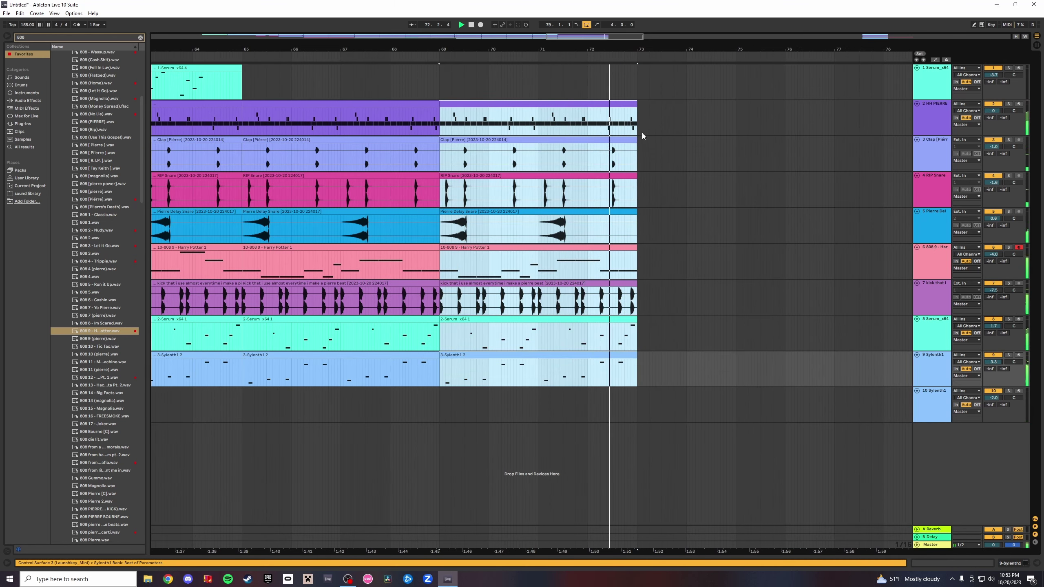
key(ctrl+d)
key(Delete)
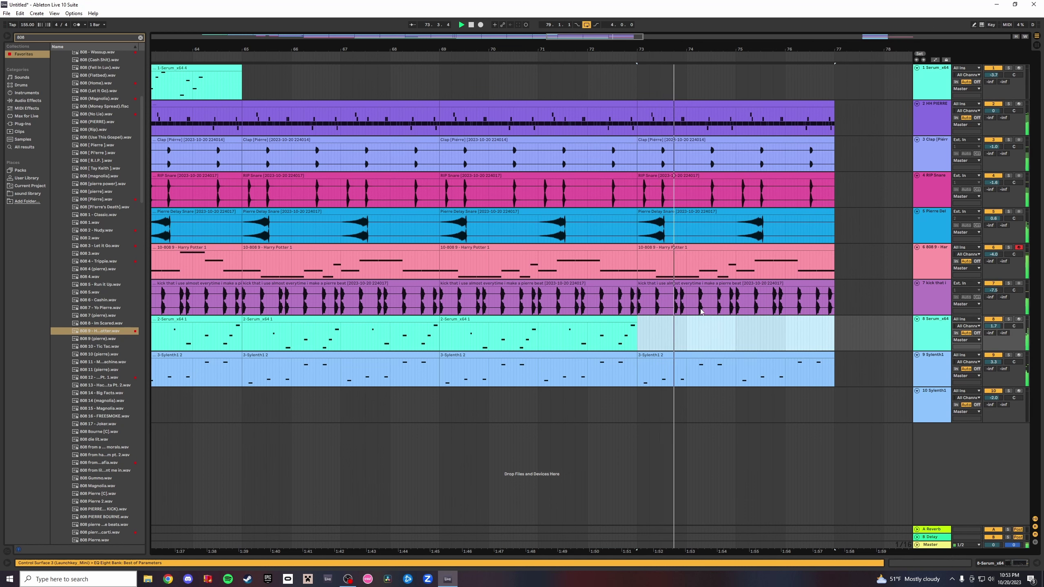
key(ctrl+d)
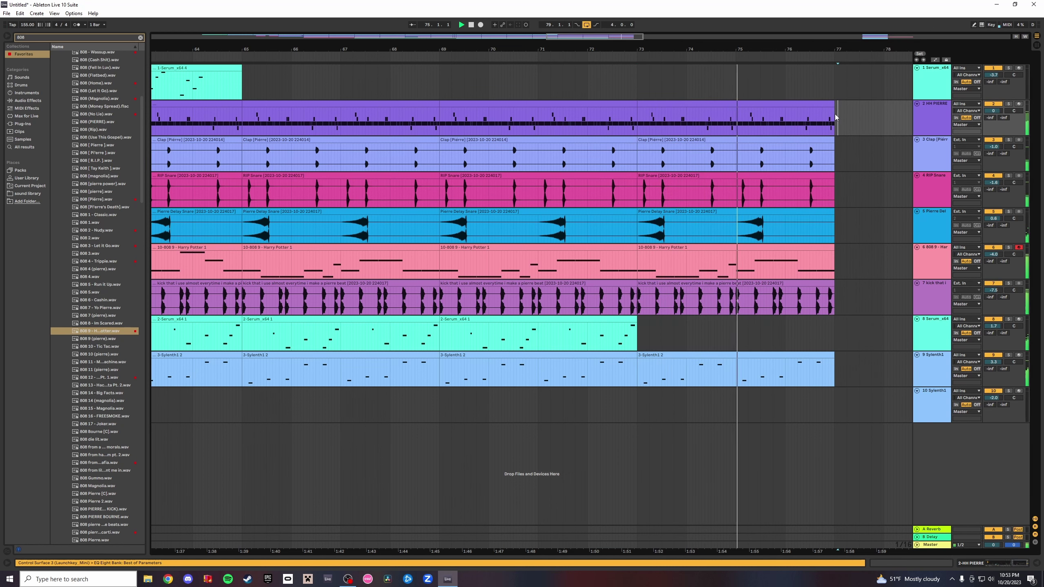
click(876, 315)
key(Delete)
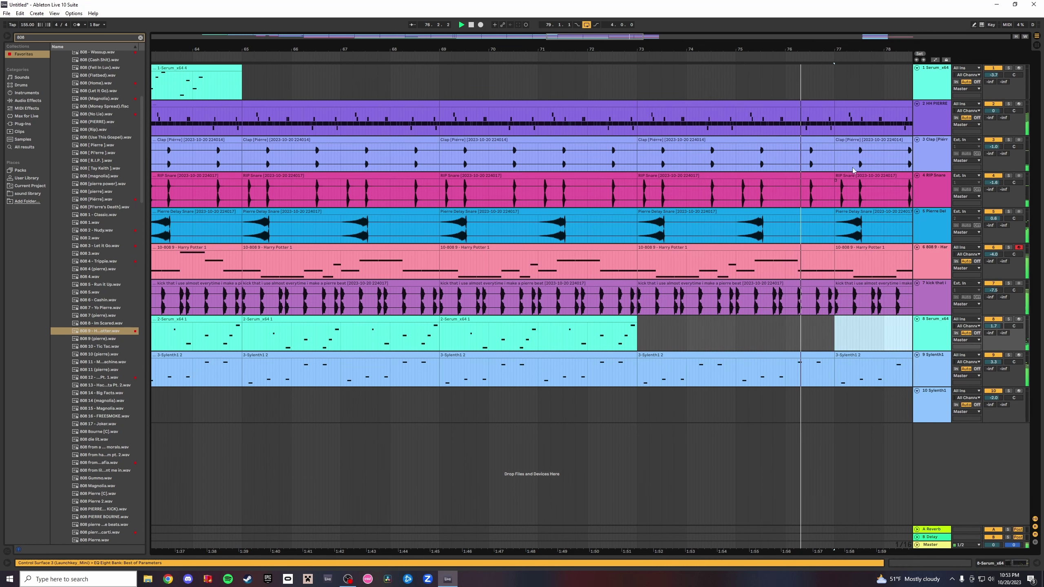
Turn off the playback loop and repeat the second beat of bar 80 twice across tracks 2 to 9 as a stutter.
drag(849, 50, 418, 48)
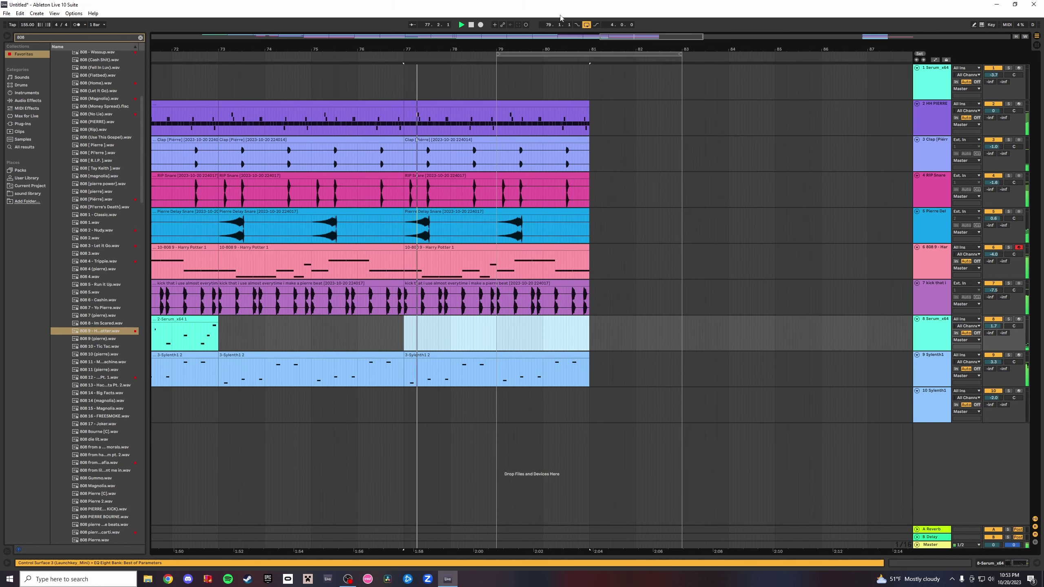
click(586, 25)
drag(576, 48, 571, 92)
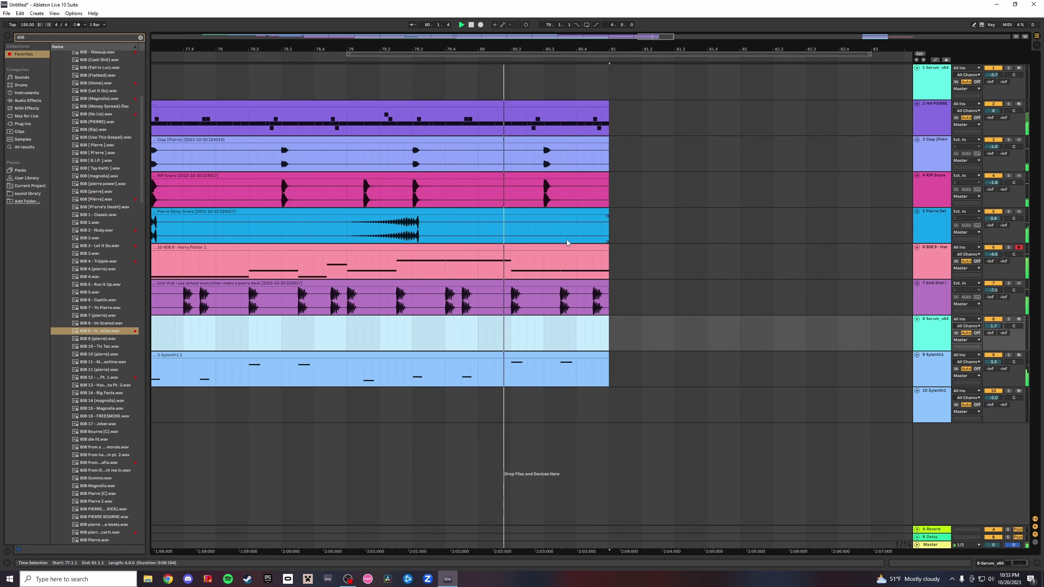
drag(510, 352, 533, 287)
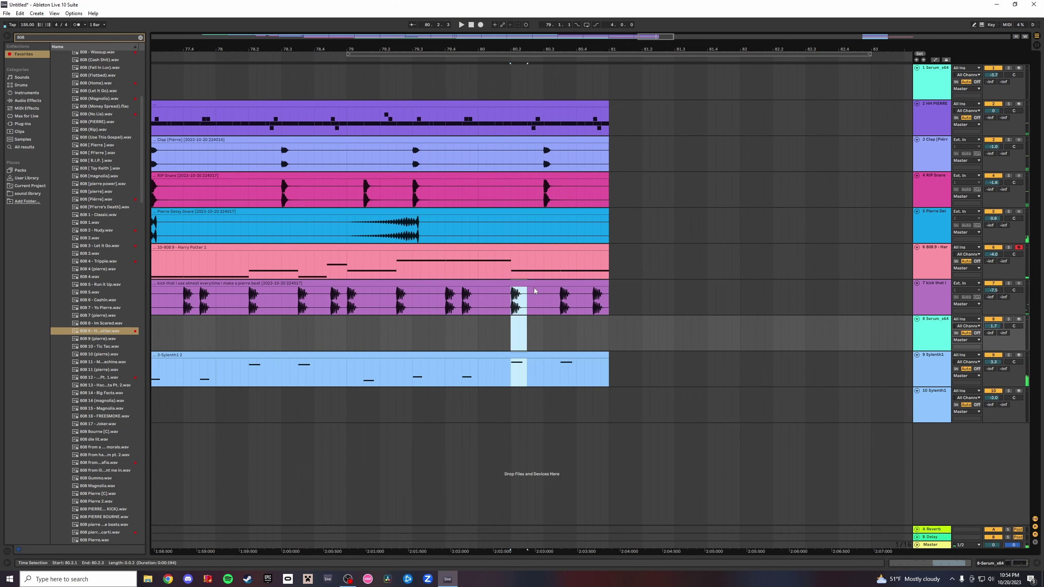
drag(550, 219, 544, 124)
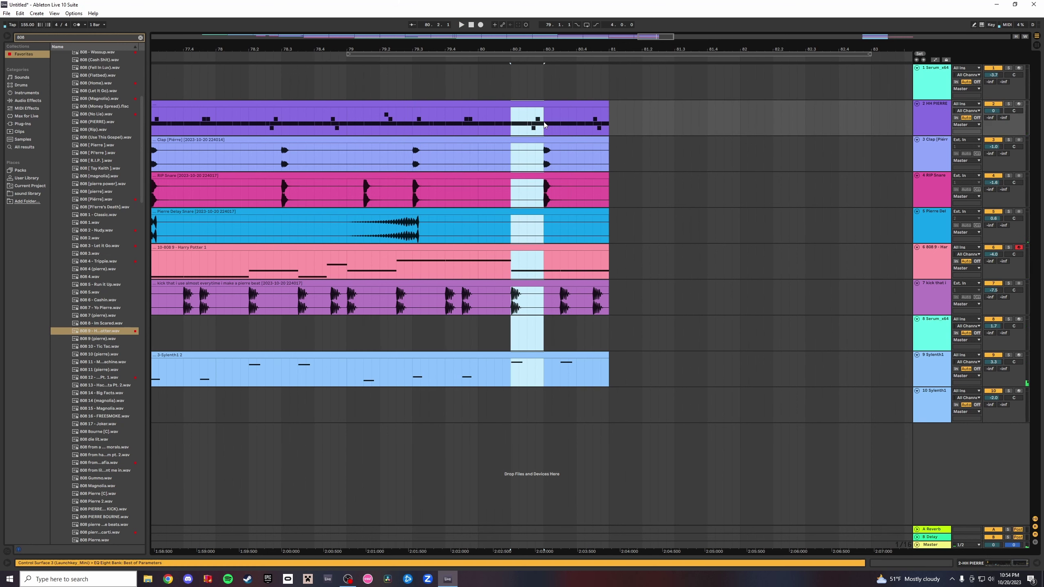
key(ctrl+d)
key(ctrl+d)
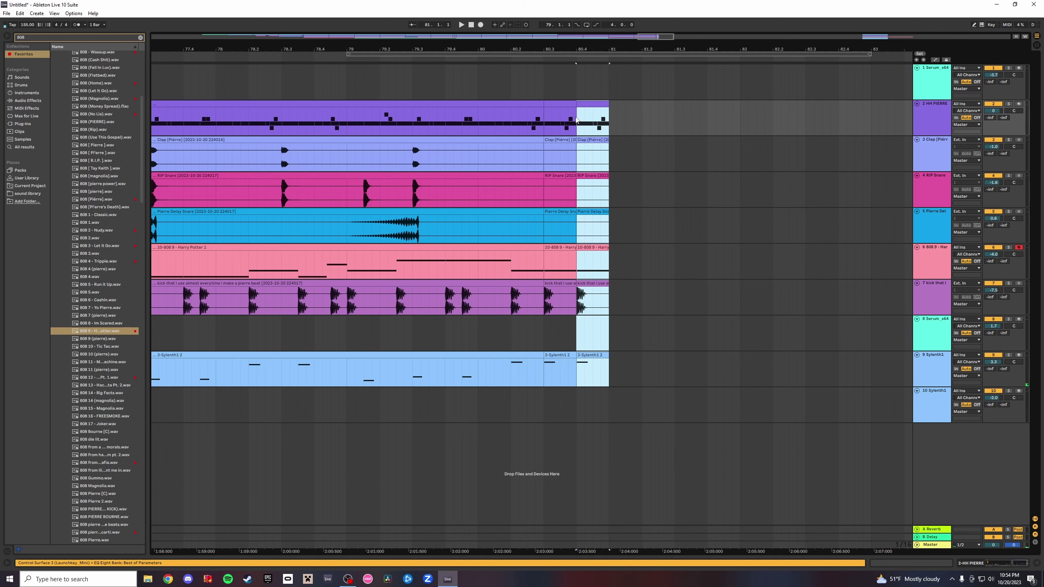
Copy the ten-track source section at bar 113 to bar 81.
click(484, 59)
scroll(566, 82, down, 8)
click(872, 69)
key(space)
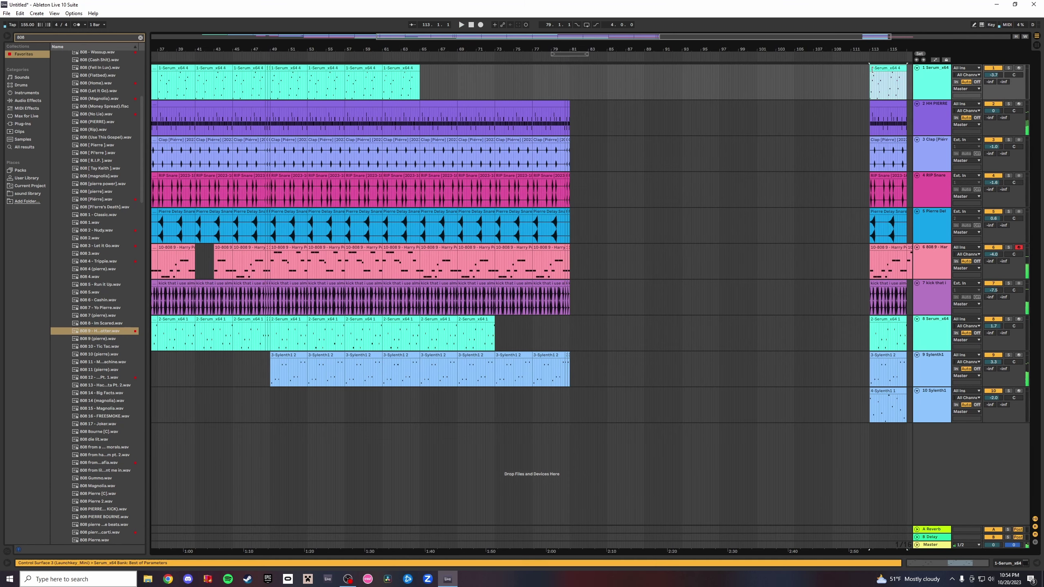
click(899, 391)
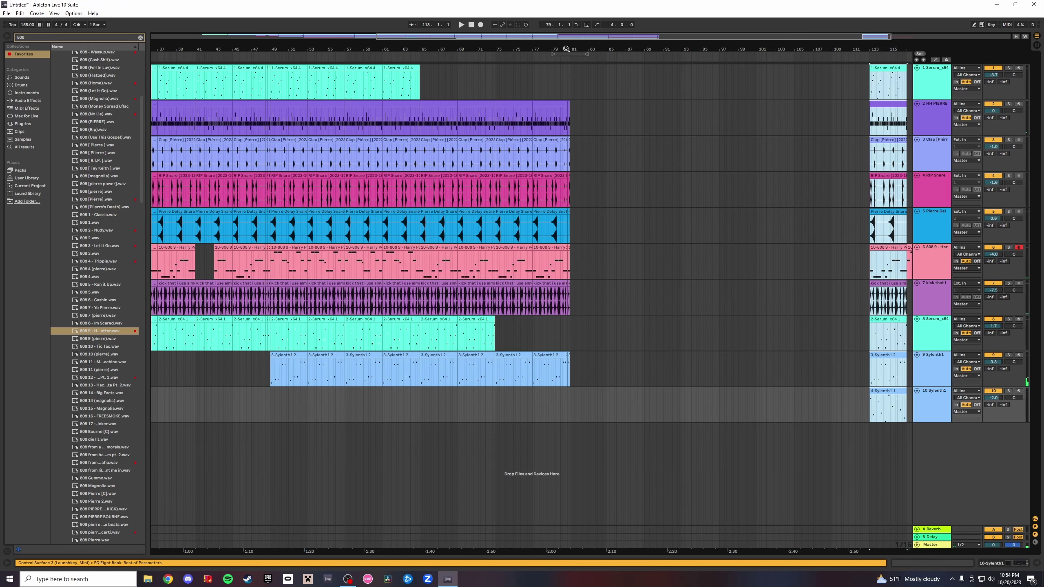
drag(567, 49, 581, 106)
click(617, 78)
key(ctrl+v)
Replace the 808 clip at bar 81 with the alternate 808 clip from bar 117 and play the transition into it.
drag(657, 49, 645, 4)
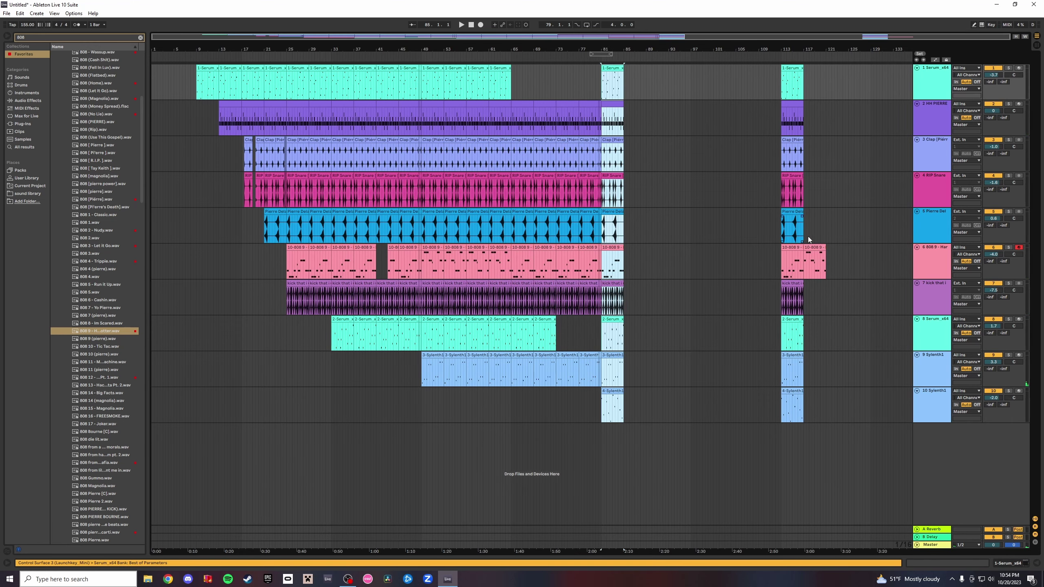
click(812, 247)
key(ctrl+c)
click(613, 247)
key(ctrl+v)
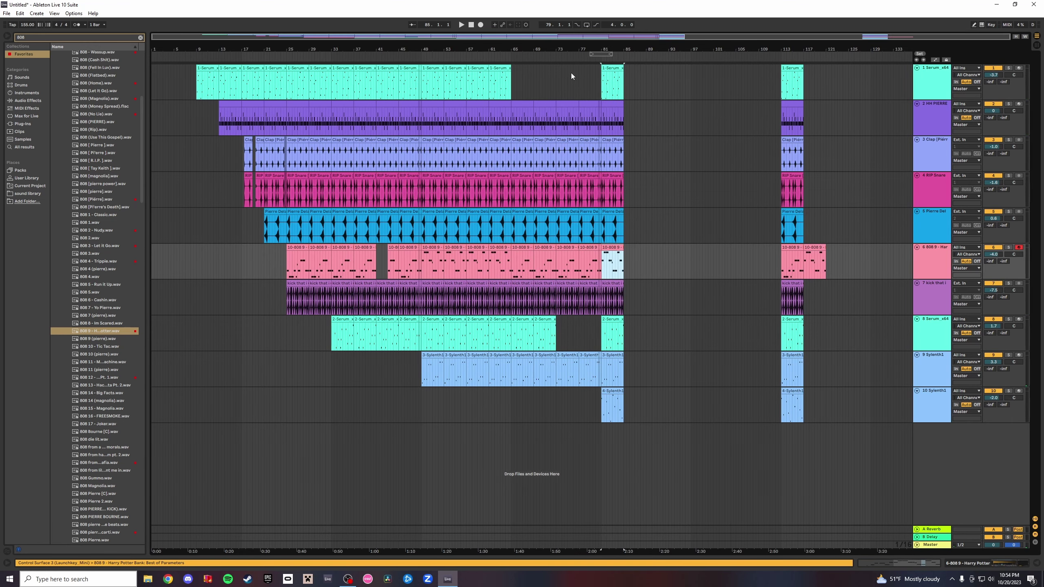
drag(615, 50, 680, 48)
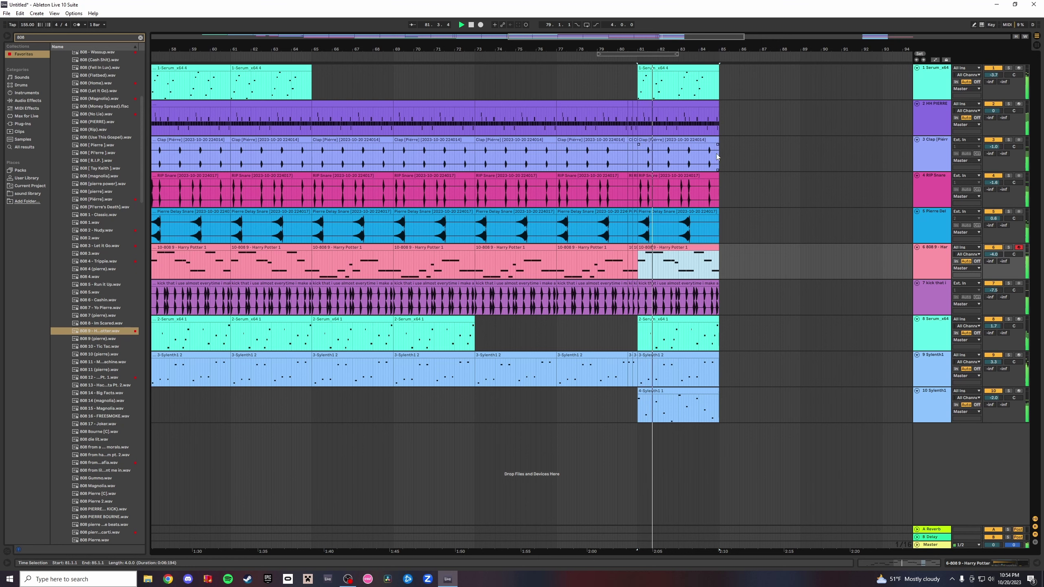
Duplicate the ten-track section at bars 81 to 85 to bar 85.
drag(720, 49, 643, 53)
click(636, 91)
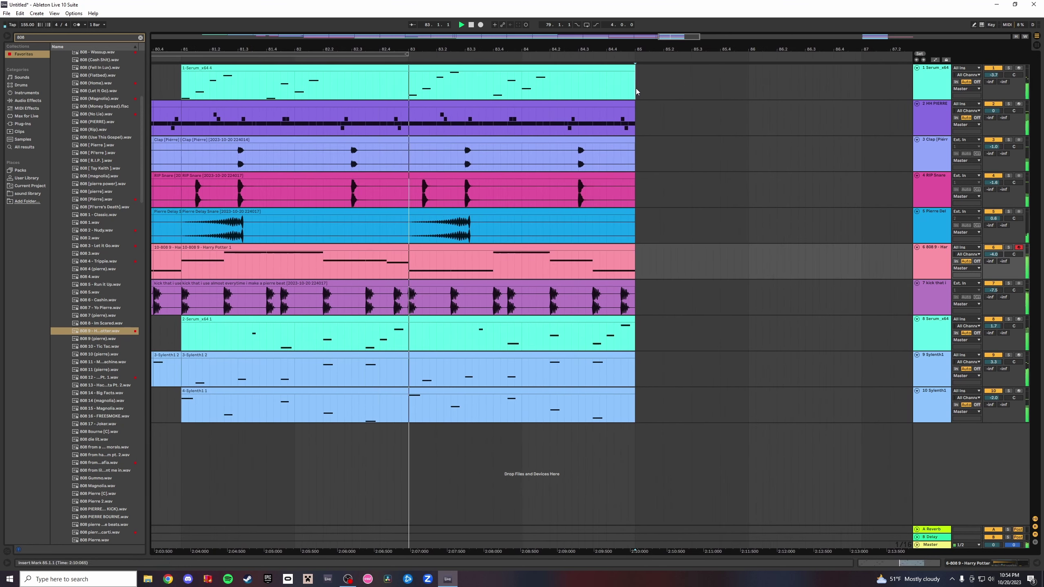
key(ctrl+v)
key(ctrl+z)
click(614, 68)
key(ctrl+a)
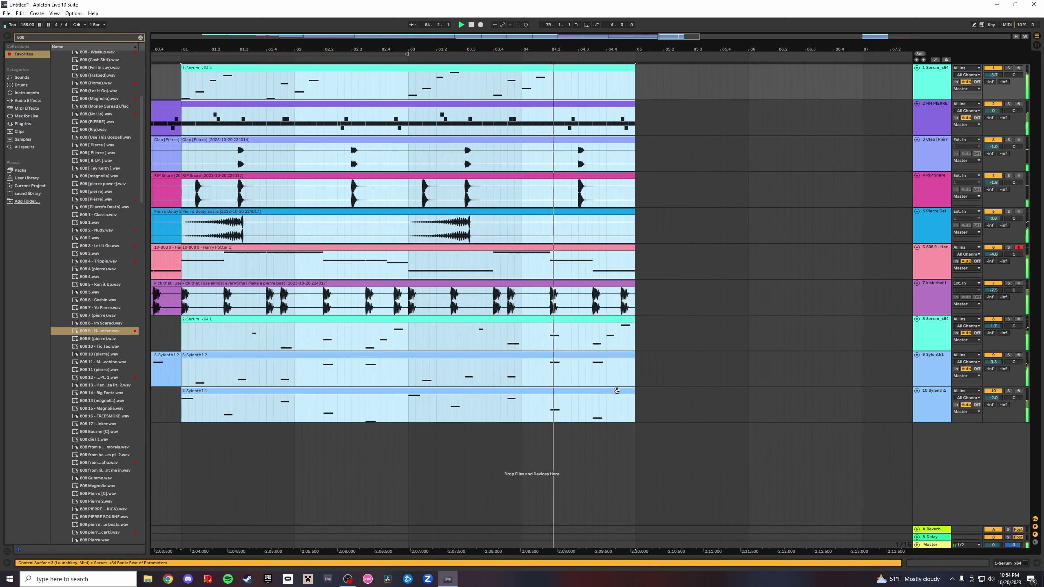
key(ctrl+d)
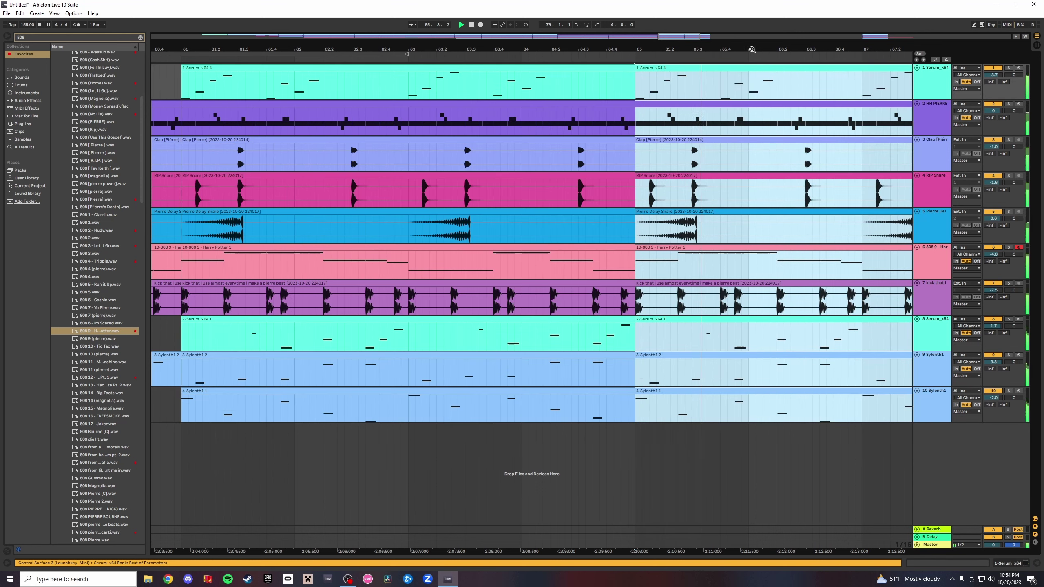
Trim the start of the kick clip at bar 85 to bar 87, leaving a two-bar kick dropout.
click(646, 284)
drag(646, 284, 854, 294)
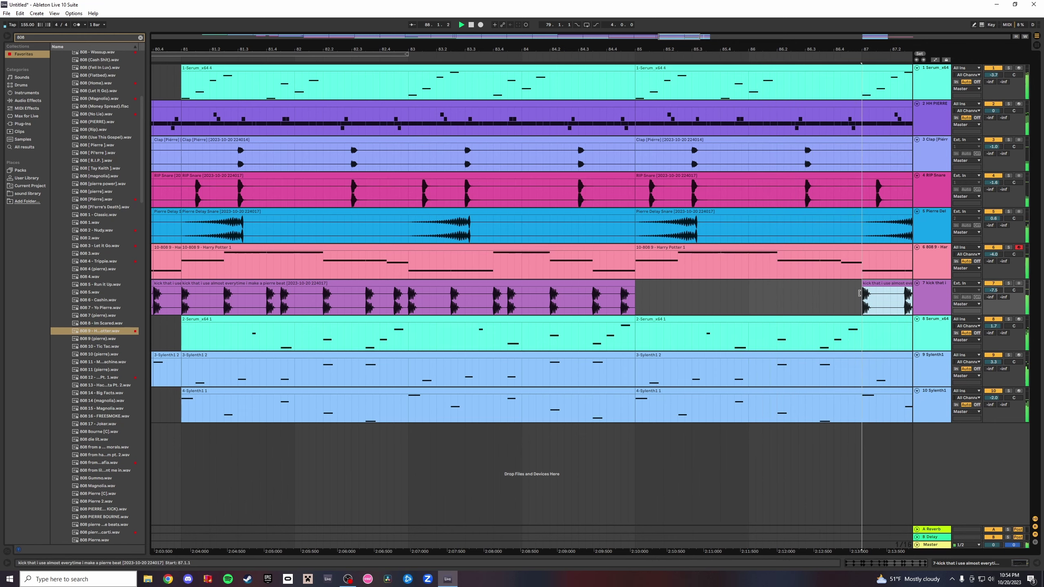
drag(699, 49, 562, 31)
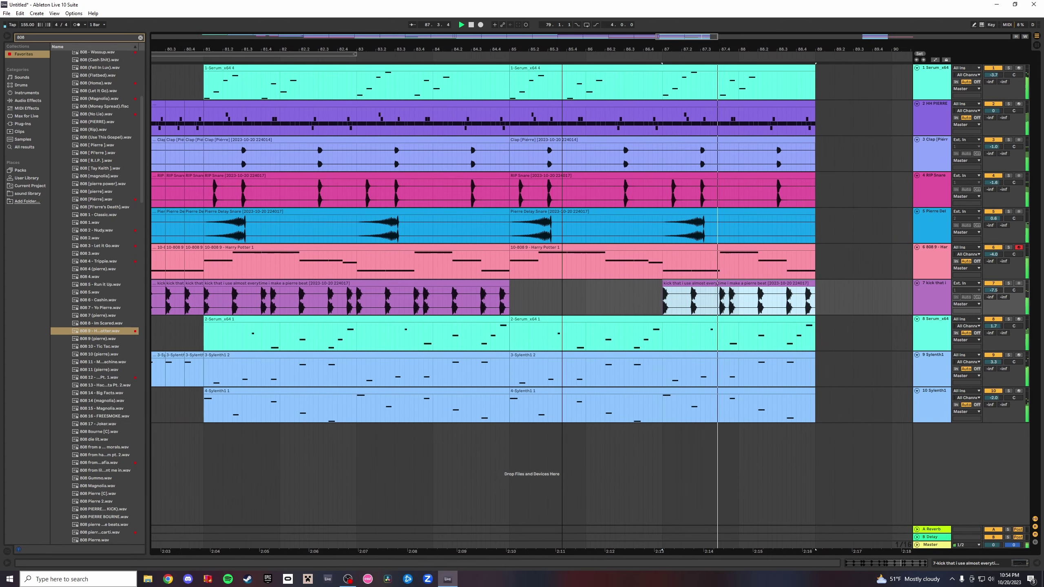
Paste the full ten-track section, including the untrimmed kick, at bars 89 and 93.
click(816, 86)
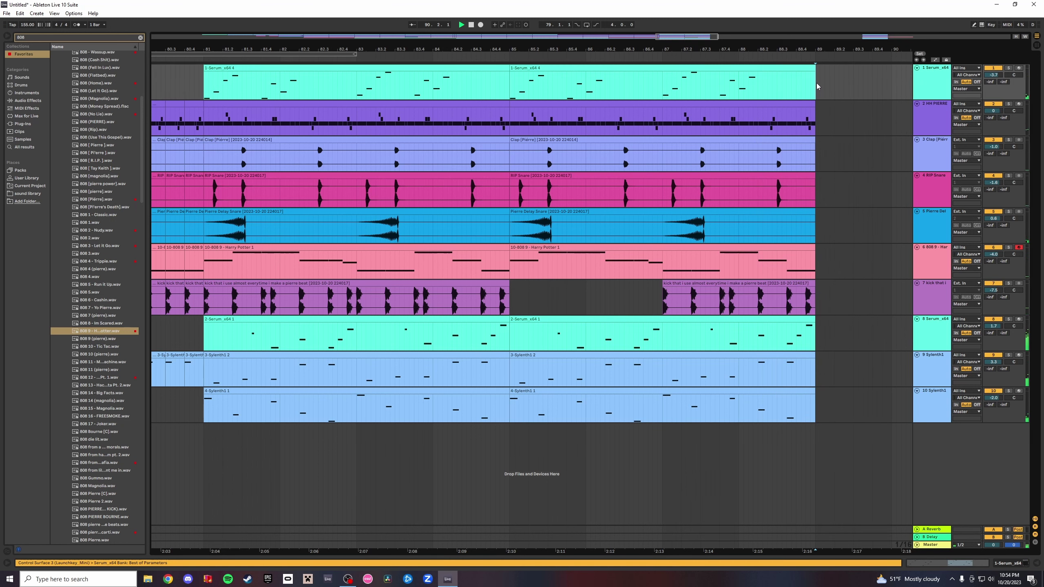
key(ctrl+v)
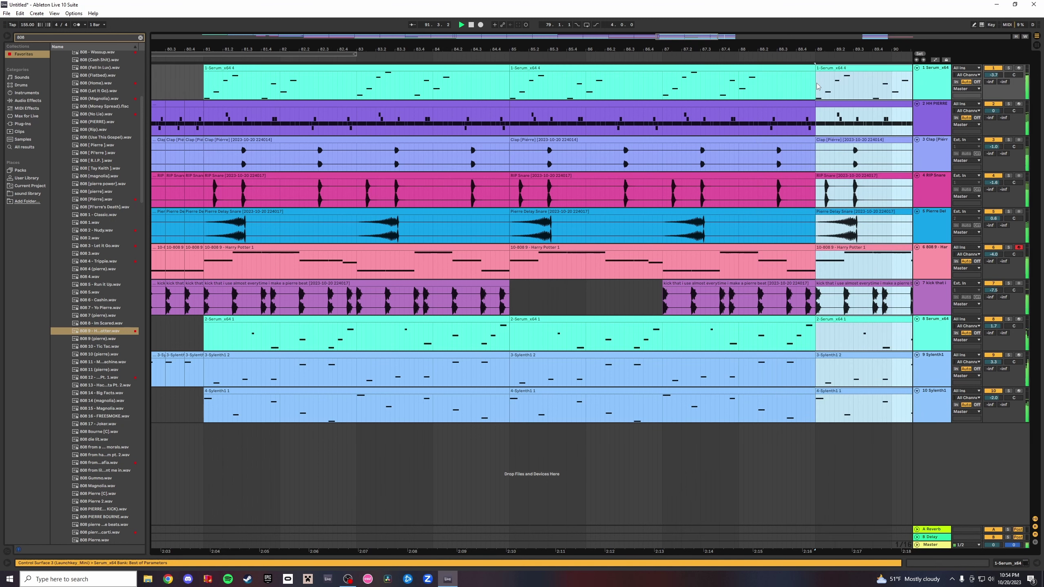
drag(862, 50, 529, 52)
click(798, 81)
key(ctrl+v)
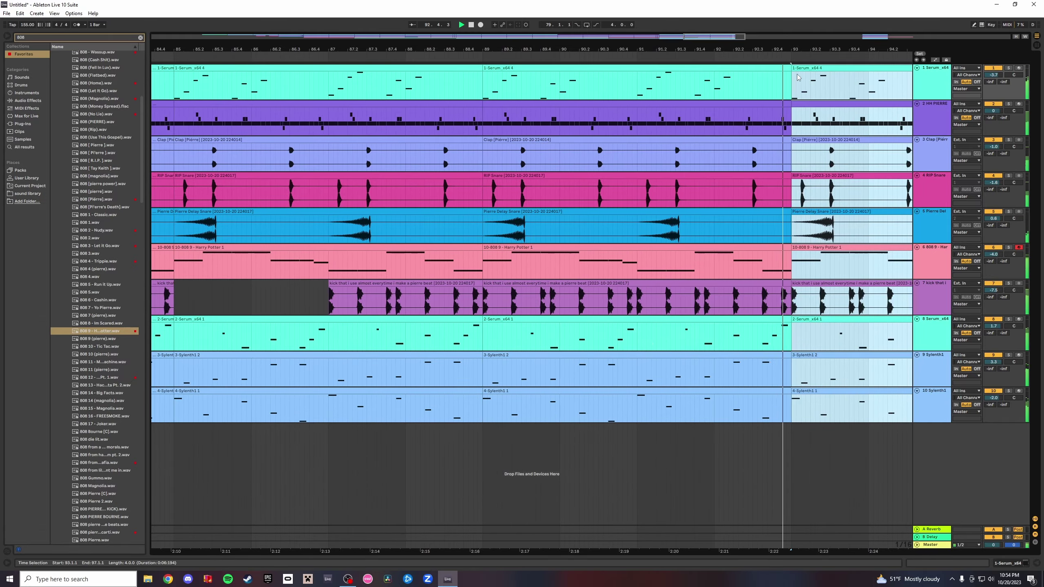
Play the extended arrangement from about bar 62 to review the new sections.
drag(796, 49, 670, 1)
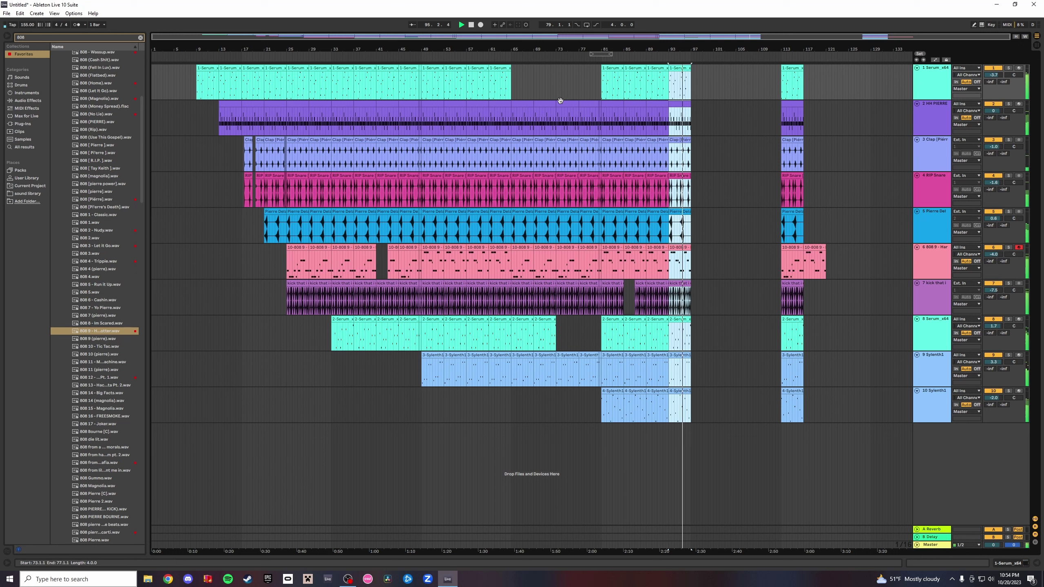
click(492, 58)
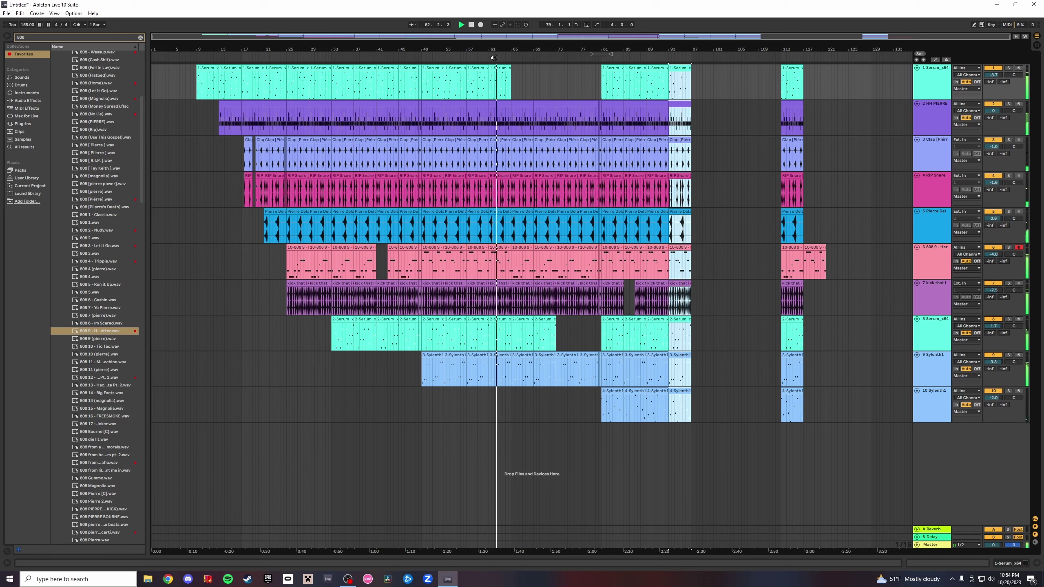
drag(487, 38, 486, 43)
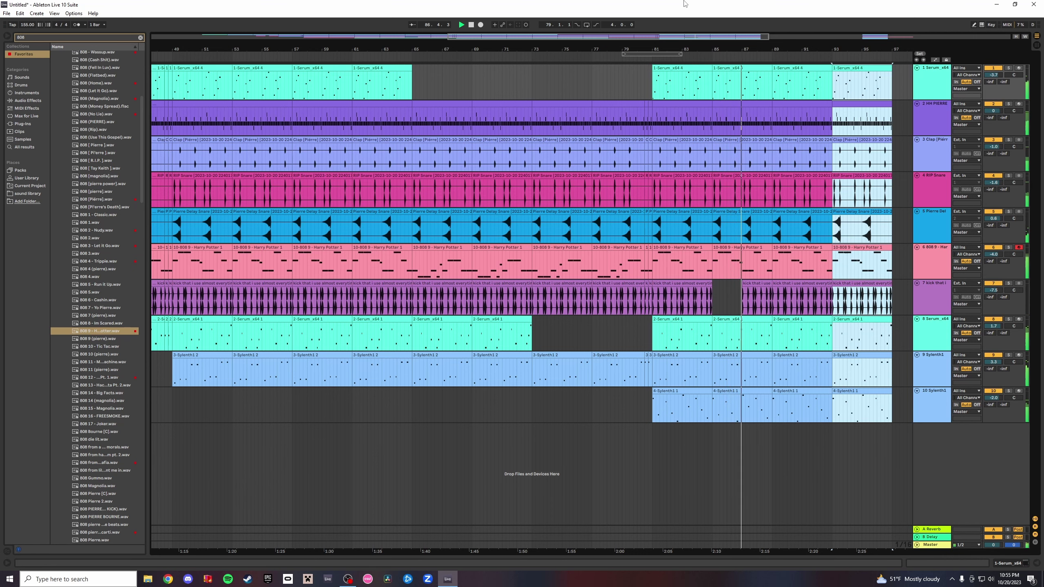
Paste the full ten-track section at bar 97.
drag(892, 44, 597, 75)
click(598, 85)
key(ctrl+v)
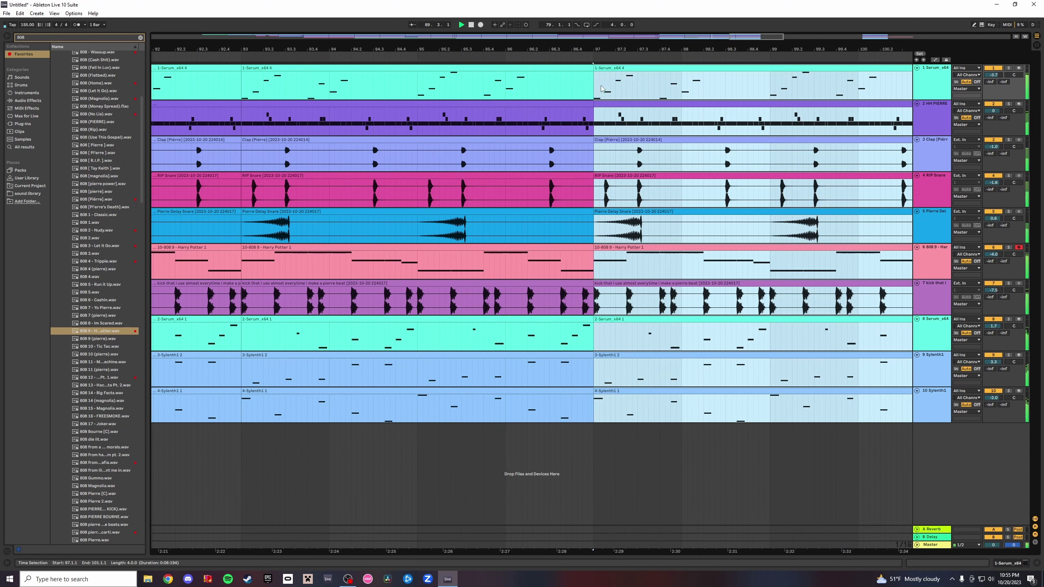
Delete the Sylenth1 clip on track 9 and the Serum clip on track 8 at bar 97.
click(682, 356)
key(Delete)
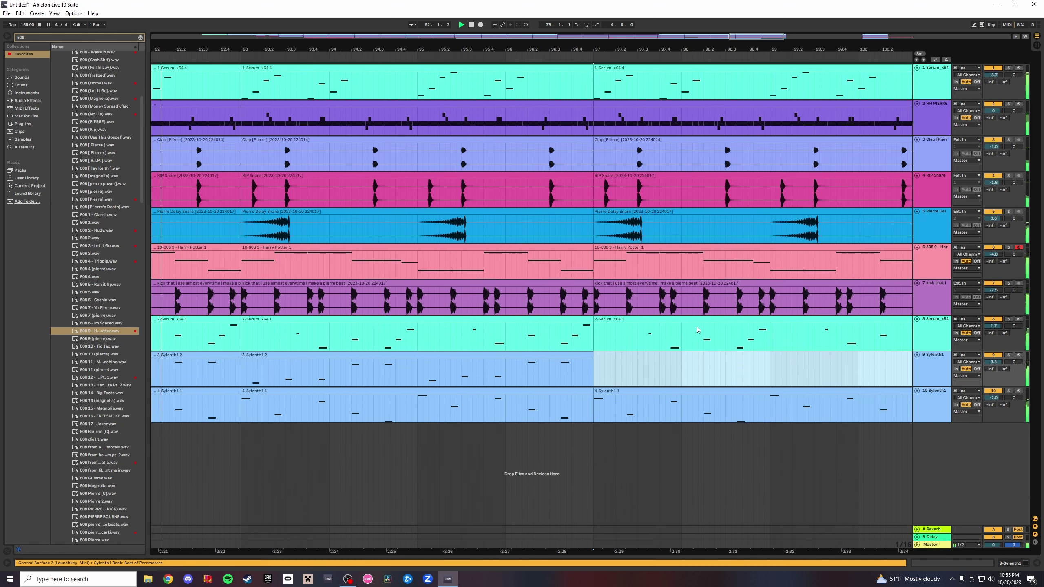
click(700, 320)
key(Delete)
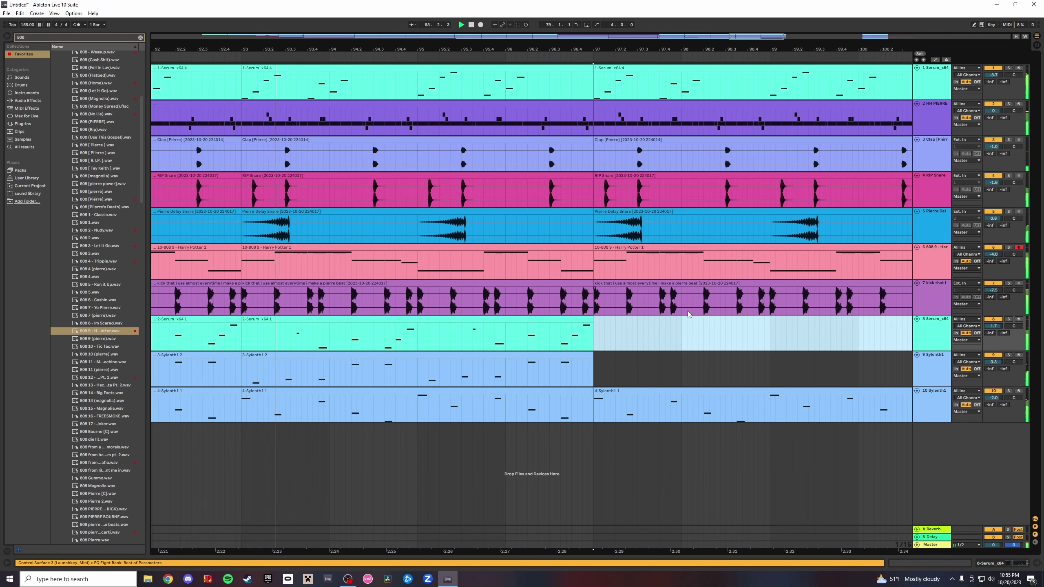
Replace the 808 clip at bar 97 with a copy of the spare 808 variation from bar 113.
drag(674, 49, 519, 101)
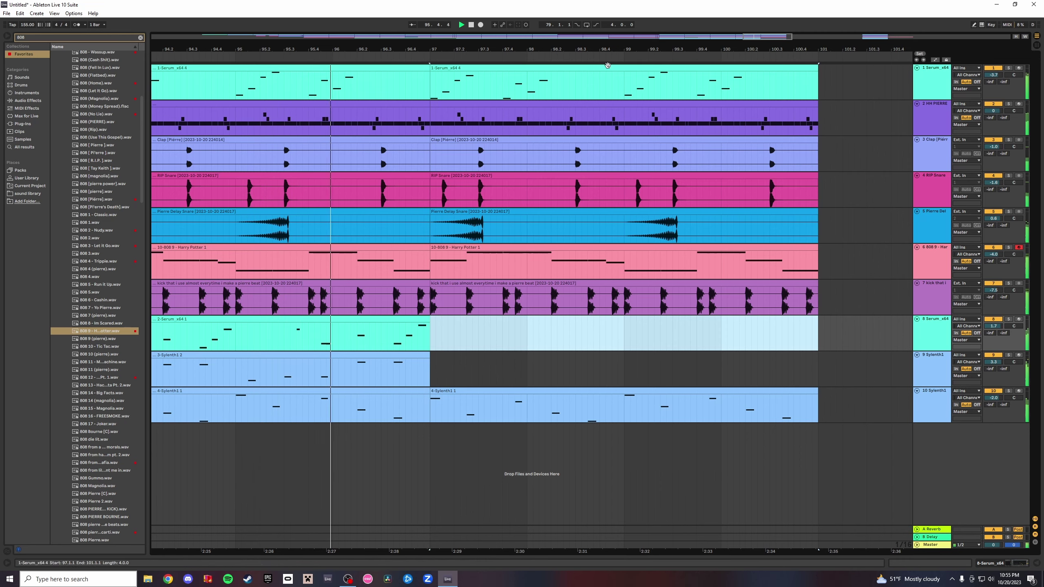
drag(611, 50, 615, 19)
drag(754, 51, 755, 17)
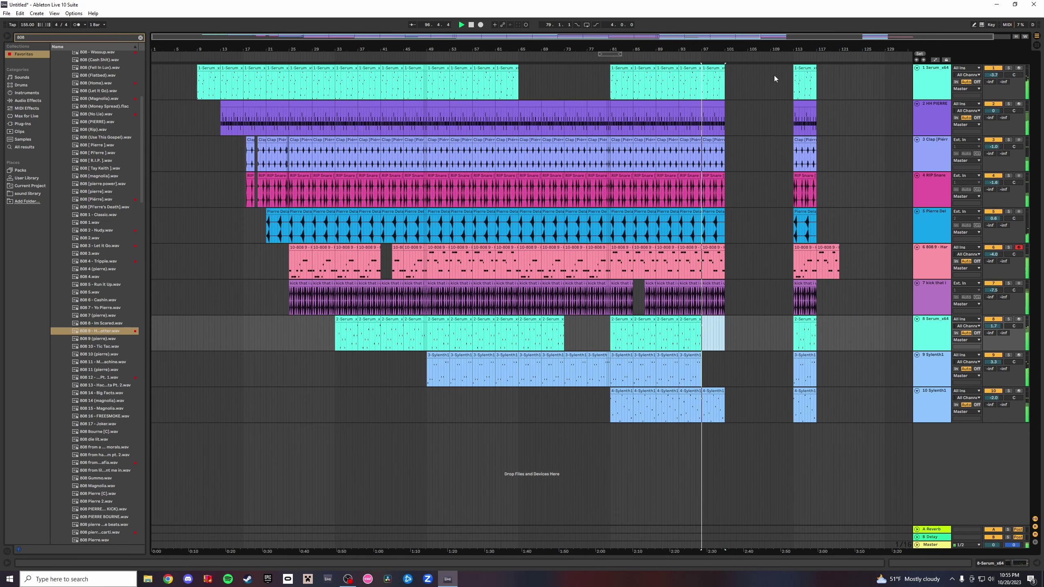
click(802, 248)
click(715, 261)
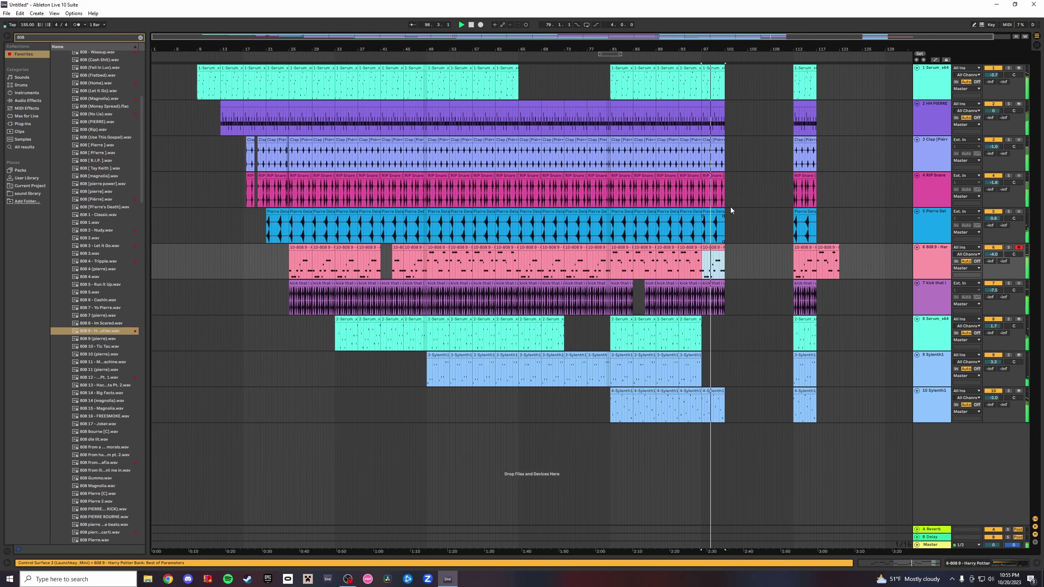
Duplicate the whole section at bar 97, from the first Serum track through track 10, to bar 101.
drag(729, 50, 695, 95)
click(620, 68)
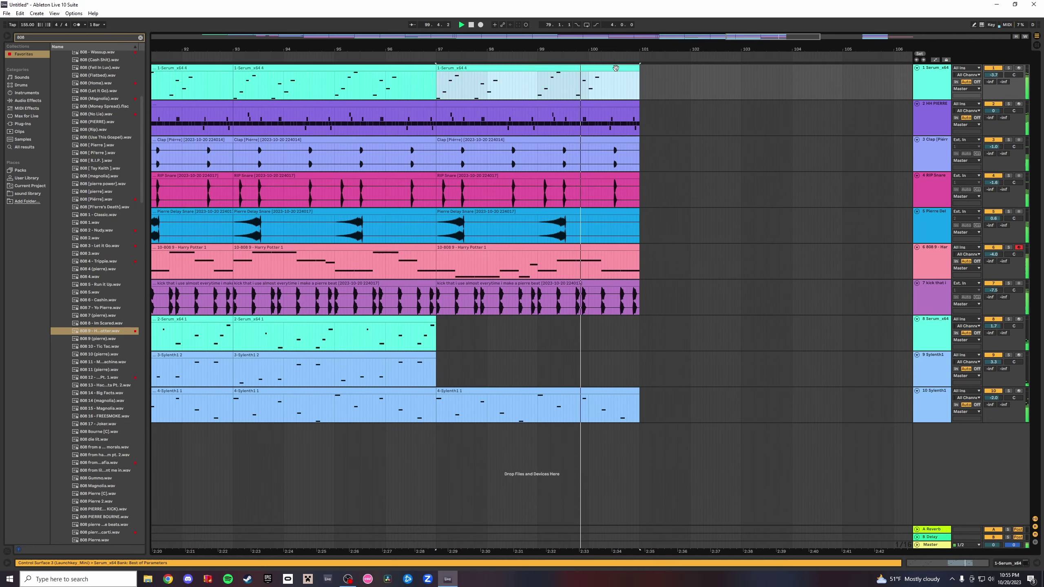
shift+click(620, 393)
key(ctrl+d)
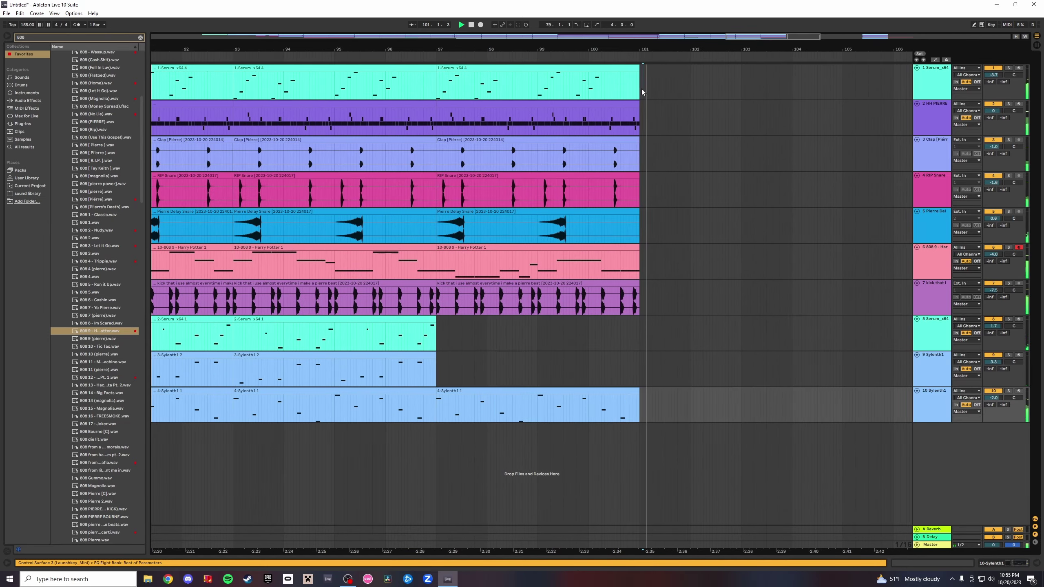
Trim the end of the hi-hat clip at bar 101 back to bar 103, leaving a two-bar hi-hat dropout.
drag(846, 49, 599, 81)
click(593, 79)
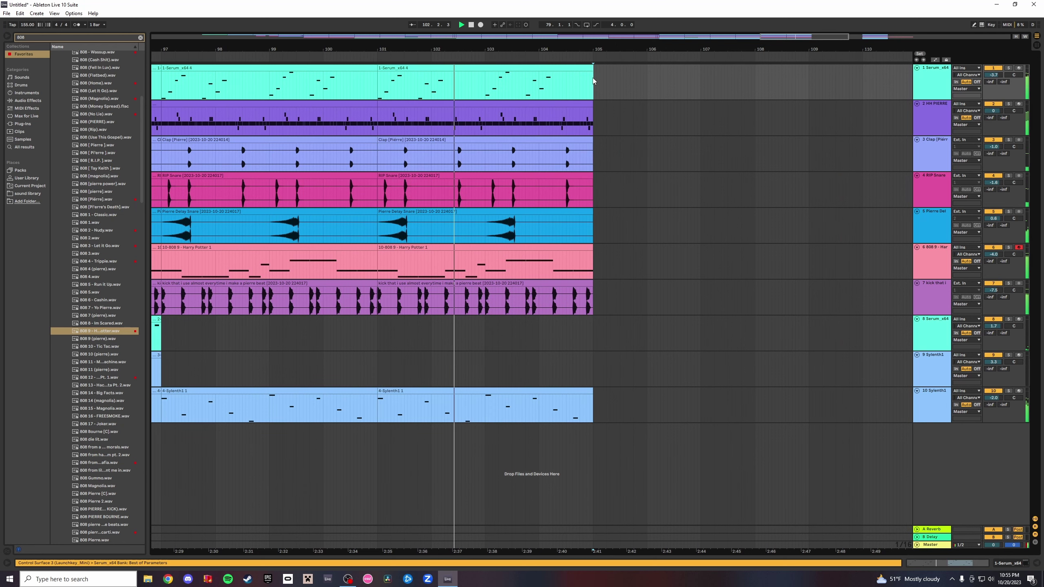
click(589, 110)
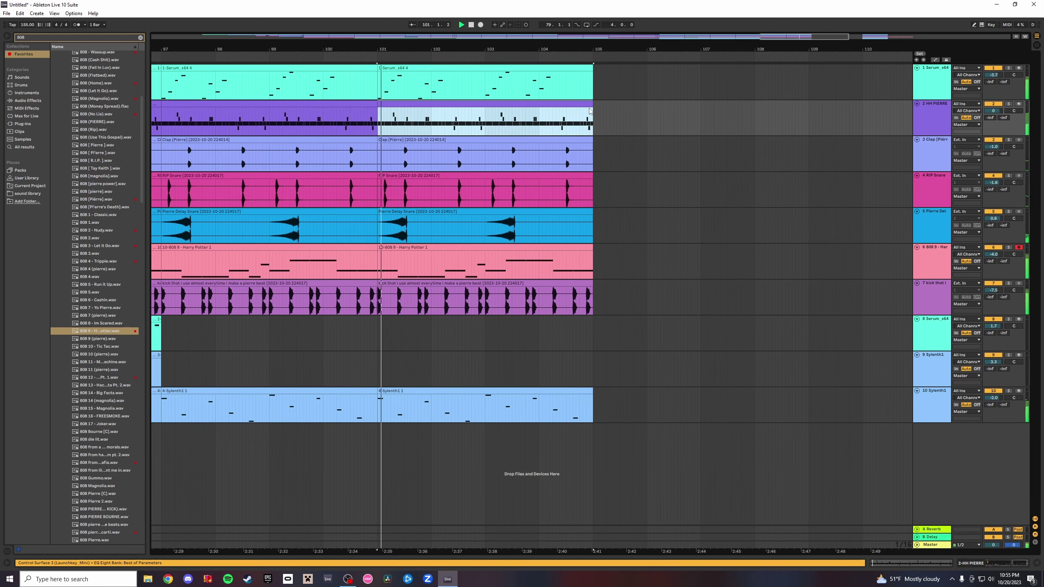
drag(590, 103, 486, 115)
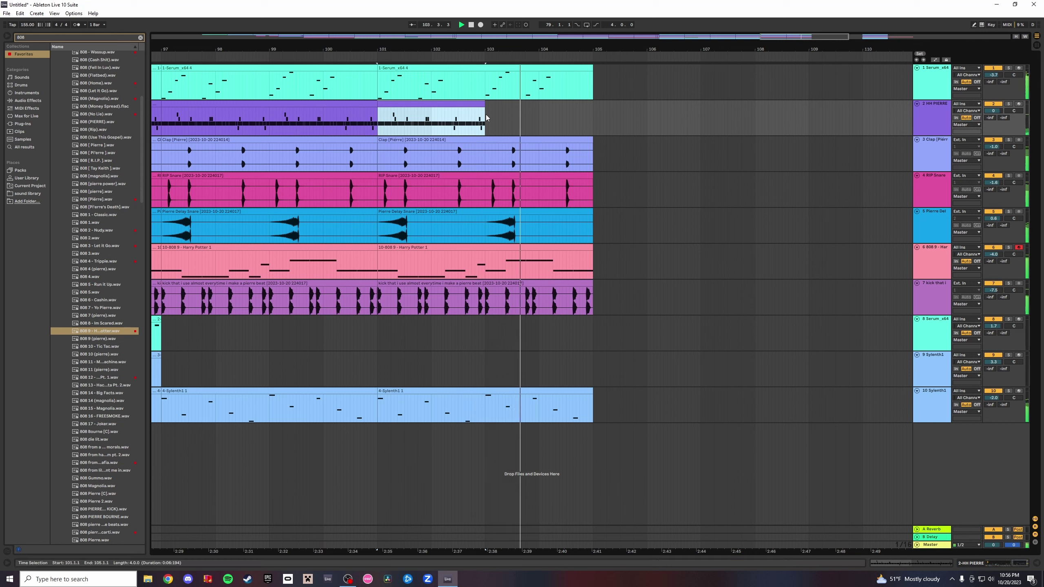
Paste the section with its untrimmed hi-hat at bar 105 and play it.
click(593, 79)
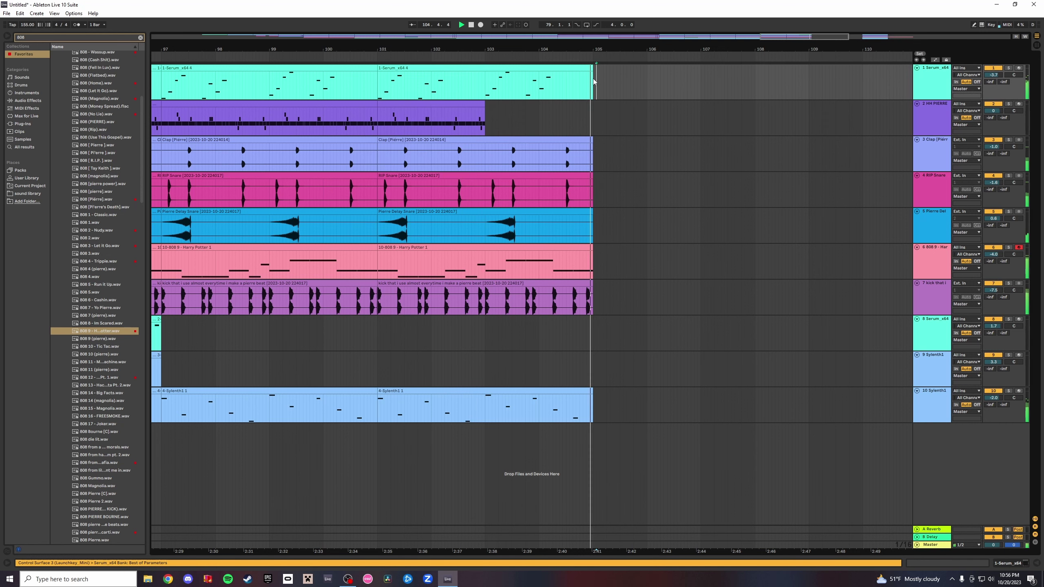
key(ctrl+v)
key(space)
key(space)
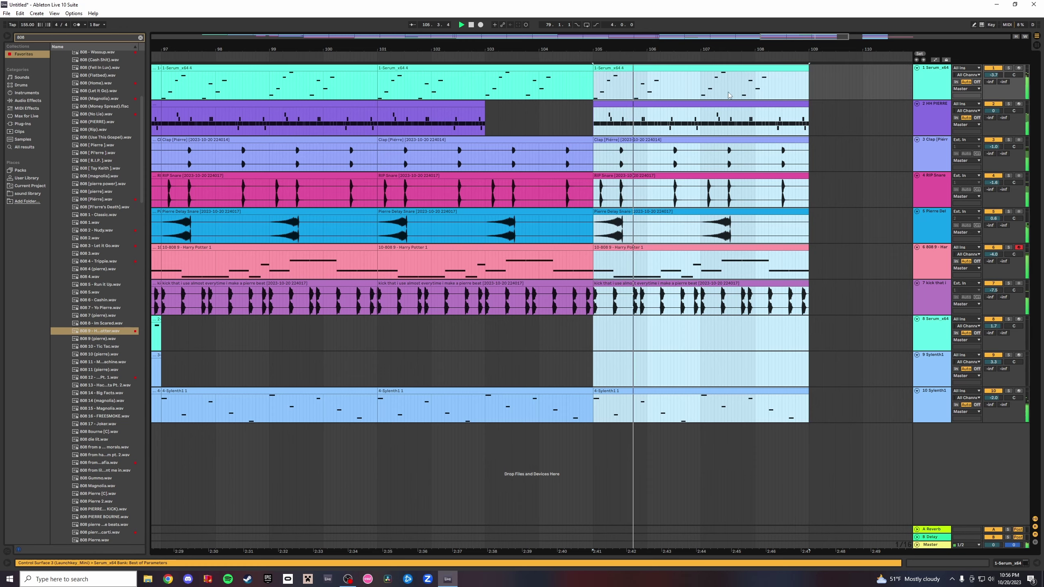
key(space)
key(space)
Copy the track 8 Serum melody clip from the spare loop at bar 113 to bar 105.
scroll(729, 255, down, 6)
click(795, 327)
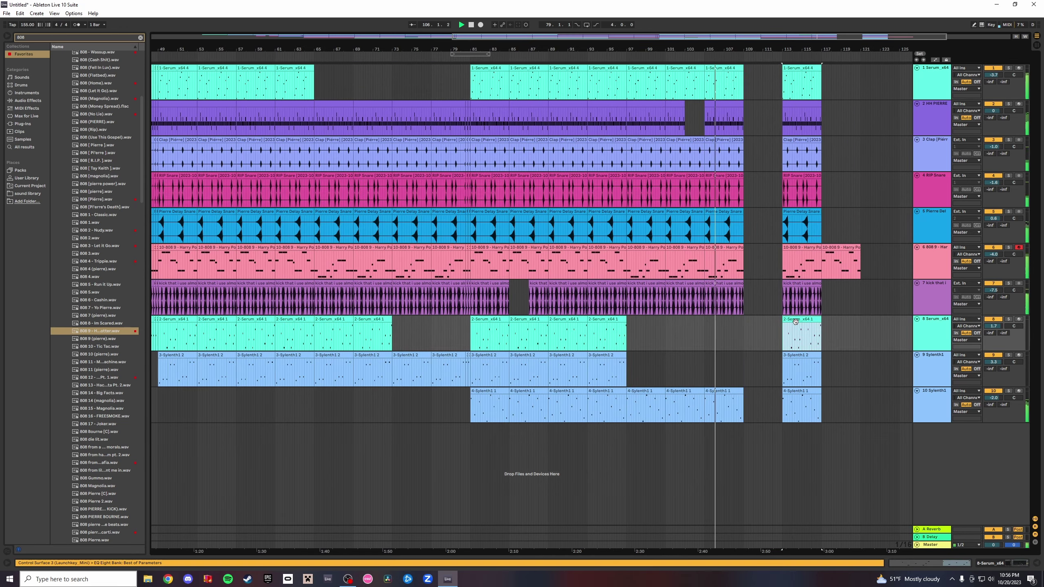
scroll(667, 247, up, 6)
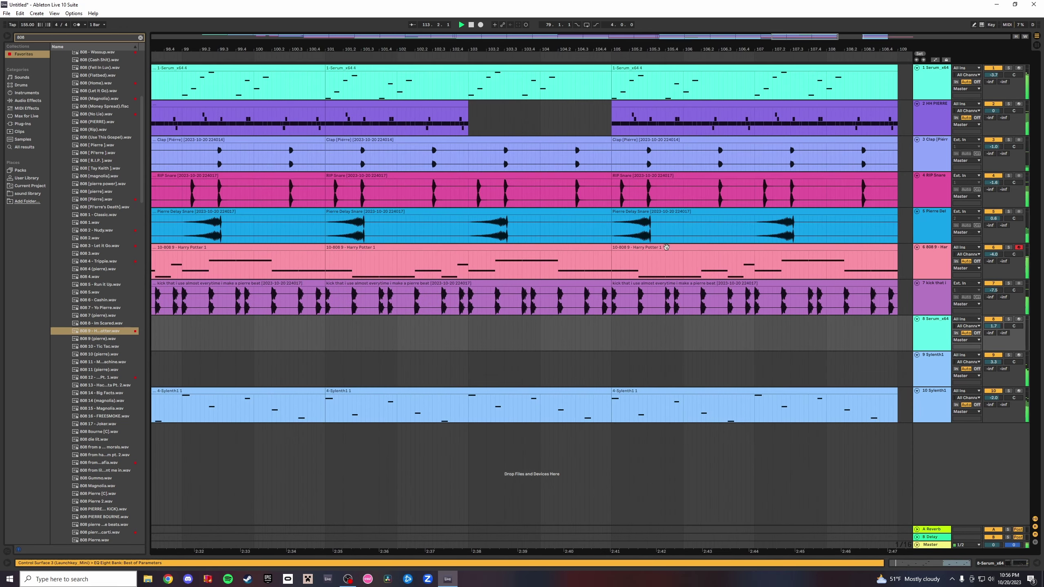
click(610, 328)
key(ctrl+v)
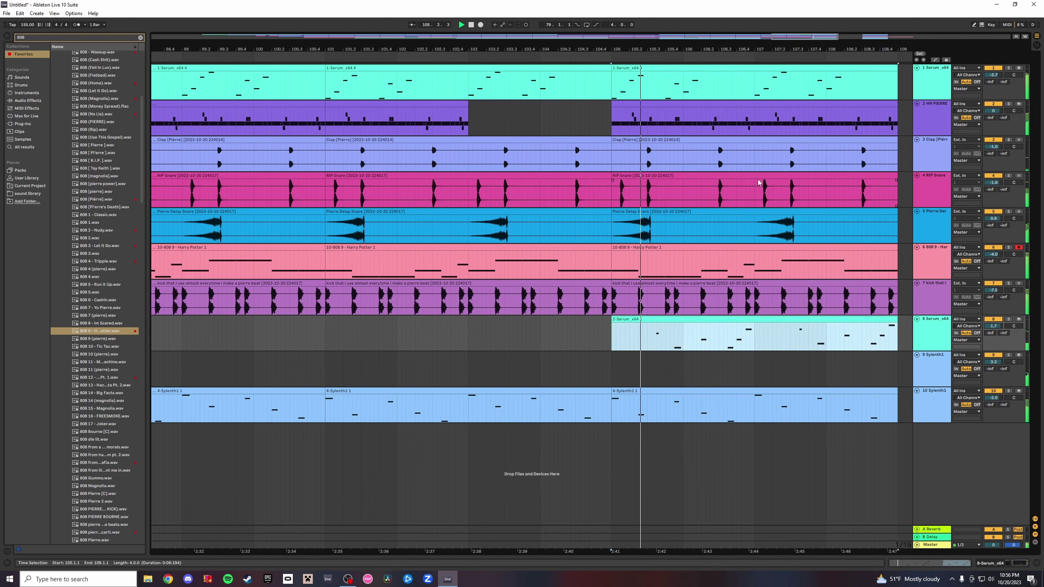
Play the spare loop at bar 113 and raise the volume of the track 8 Serum melody to 3.3 dB.
scroll(592, 68, down, 5)
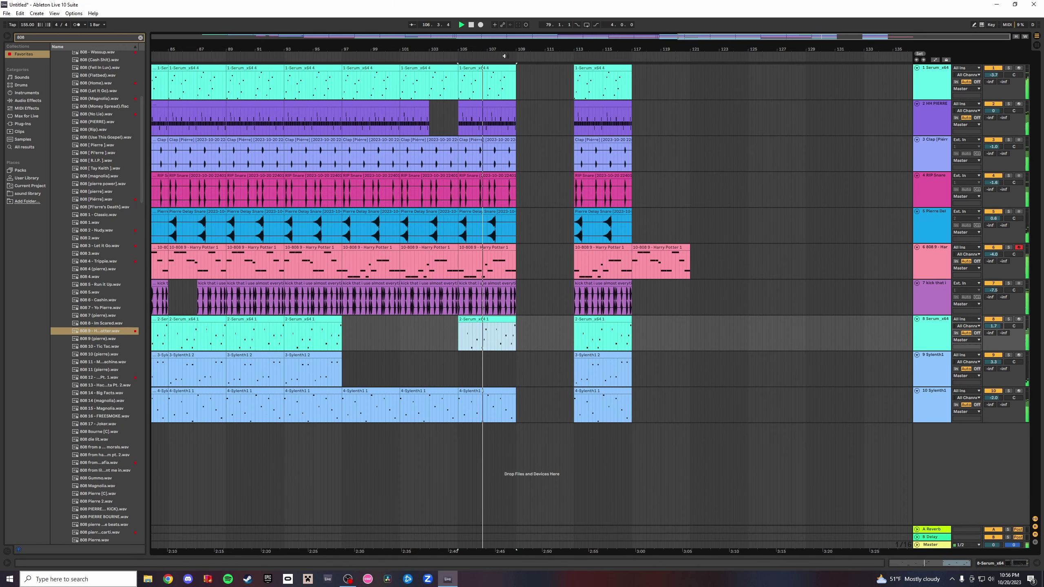
click(592, 68)
key(space)
key(space)
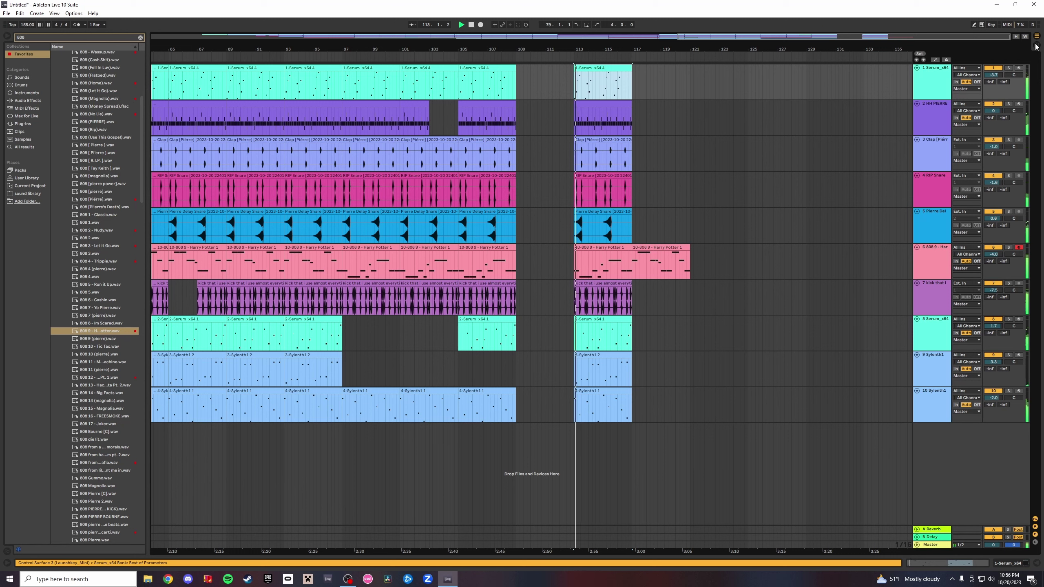
click(1005, 341)
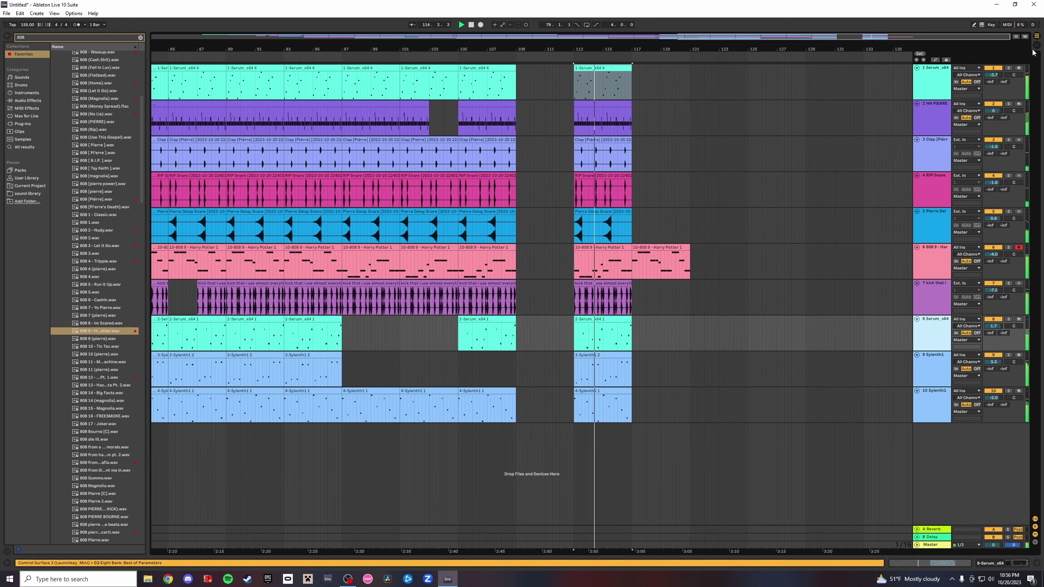
key(Tab)
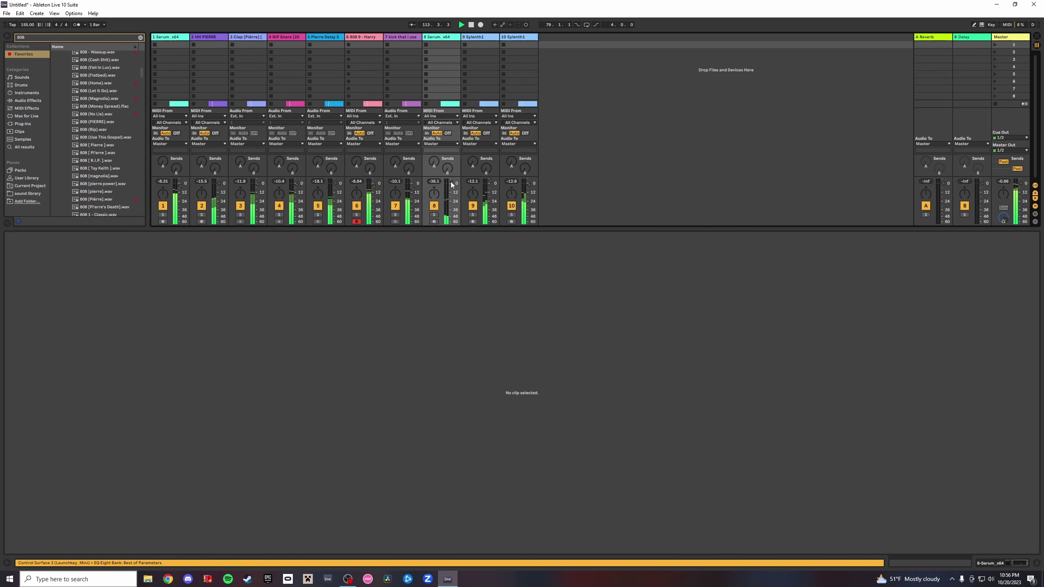
drag(451, 184, 451, 181)
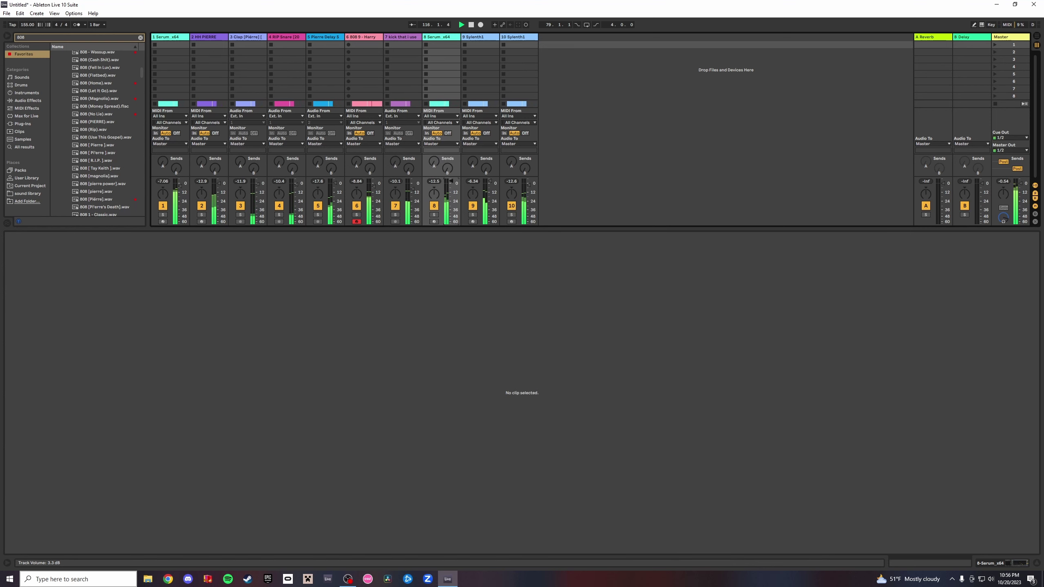
click(1036, 46)
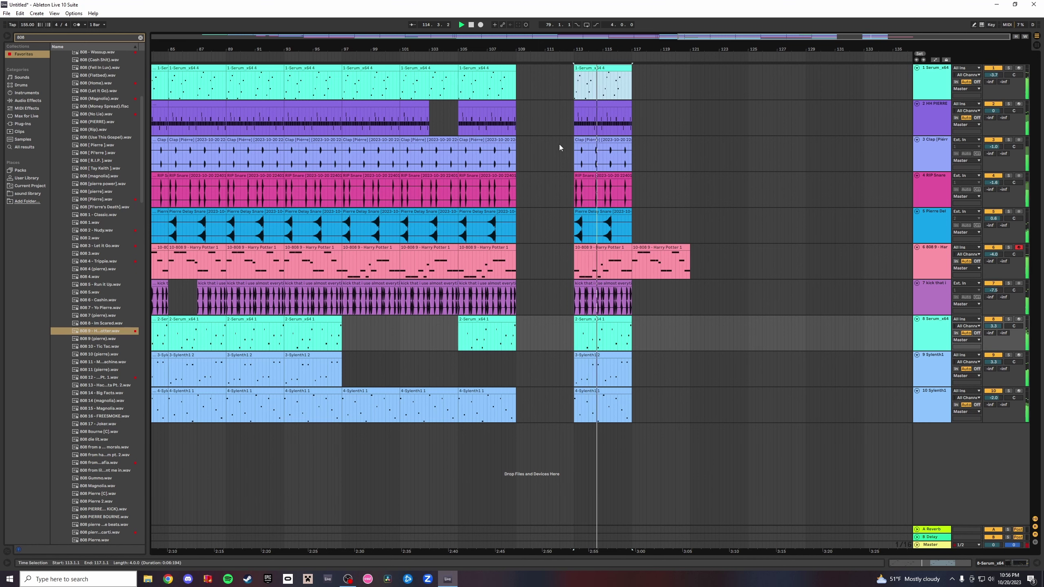
Move the spare loop clips on all tracks out to bar 157 and resume playback from about bar 102.
drag(804, 407, 846, 16)
key(space)
key(space)
key(Left)
click(552, 54)
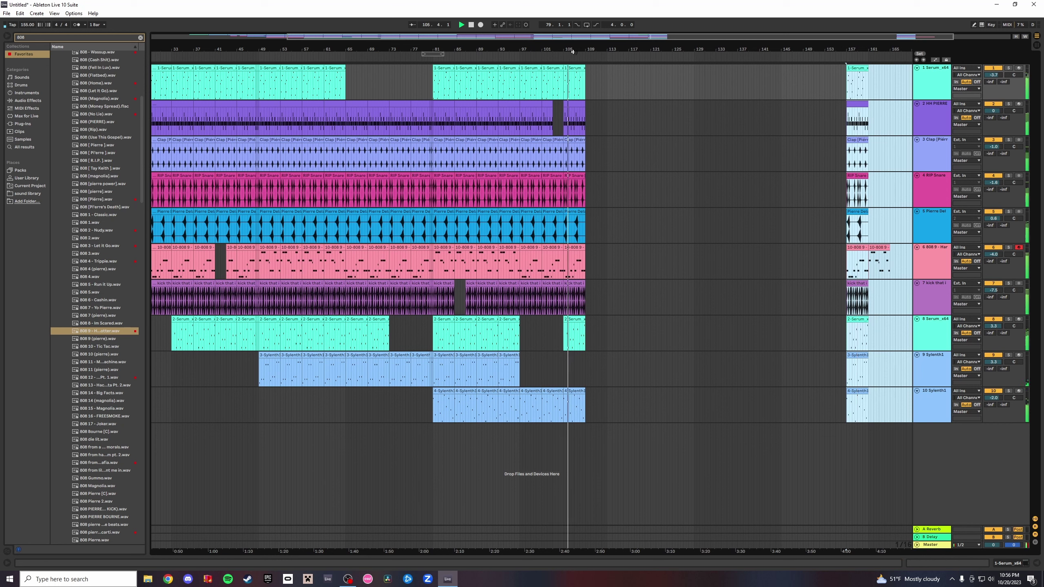
Duplicate the full section at bar 105 three times, to bars 109, 113 and 117.
mouse_move(580, 46)
mouse_down()
mouse_move(583, 119)
mouse_move(592, 58)
mouse_up()
click(593, 68)
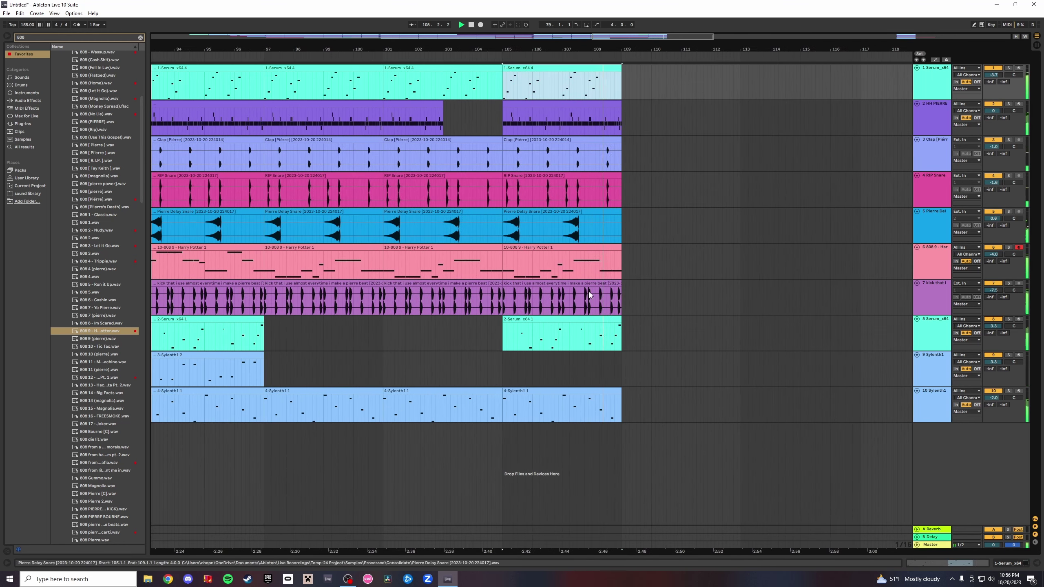
shift+click(595, 390)
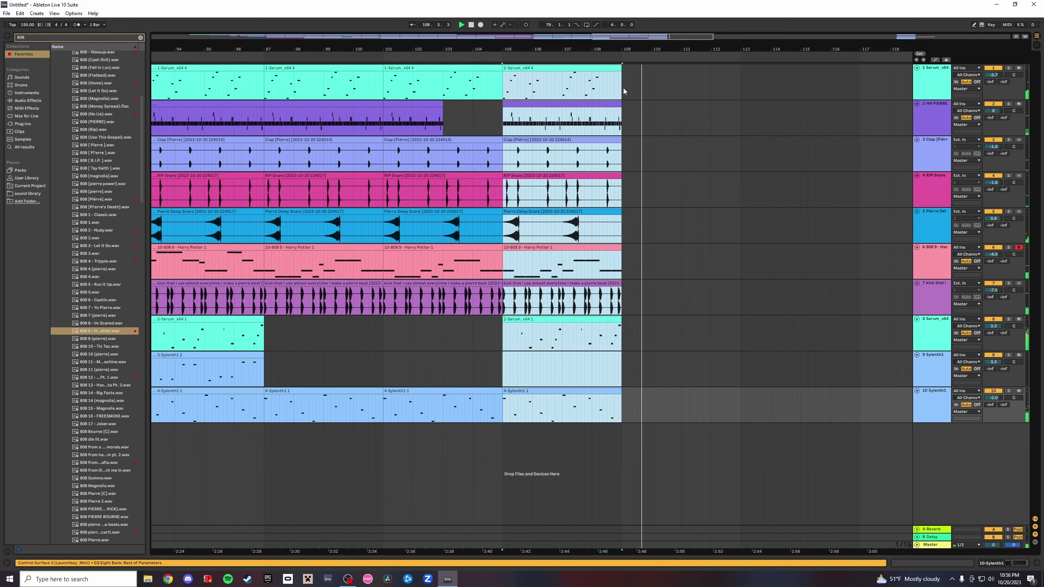
key(ctrl+d)
key(Left)
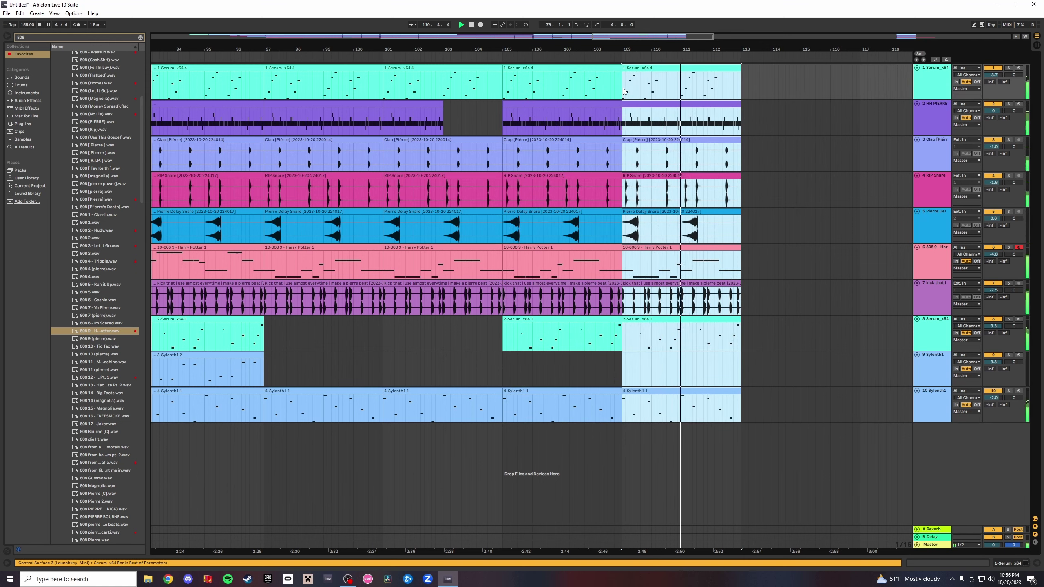
scroll(739, 85, up, 5)
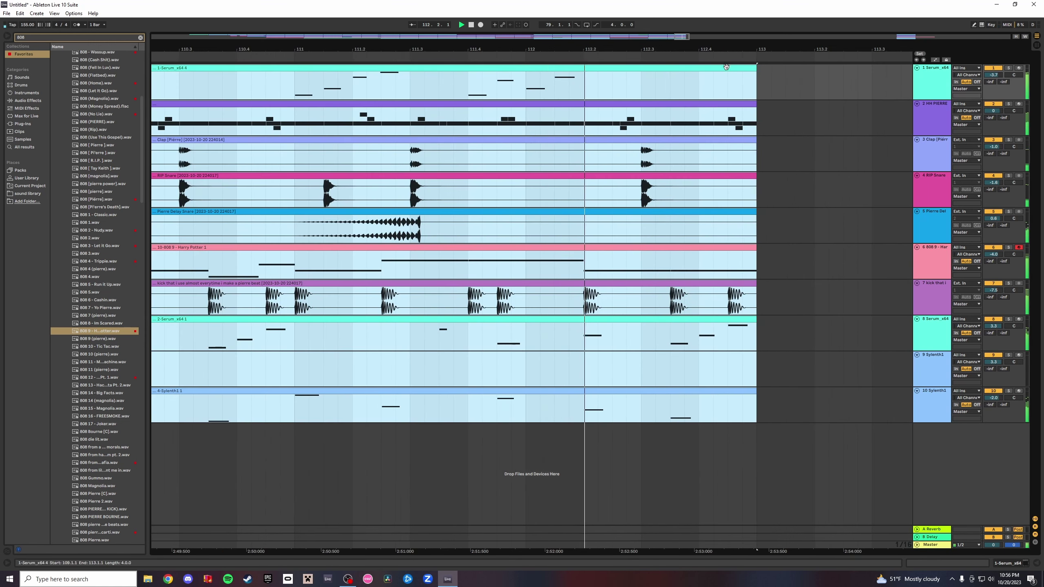
key(ctrl+d)
scroll(750, 84, down, 5)
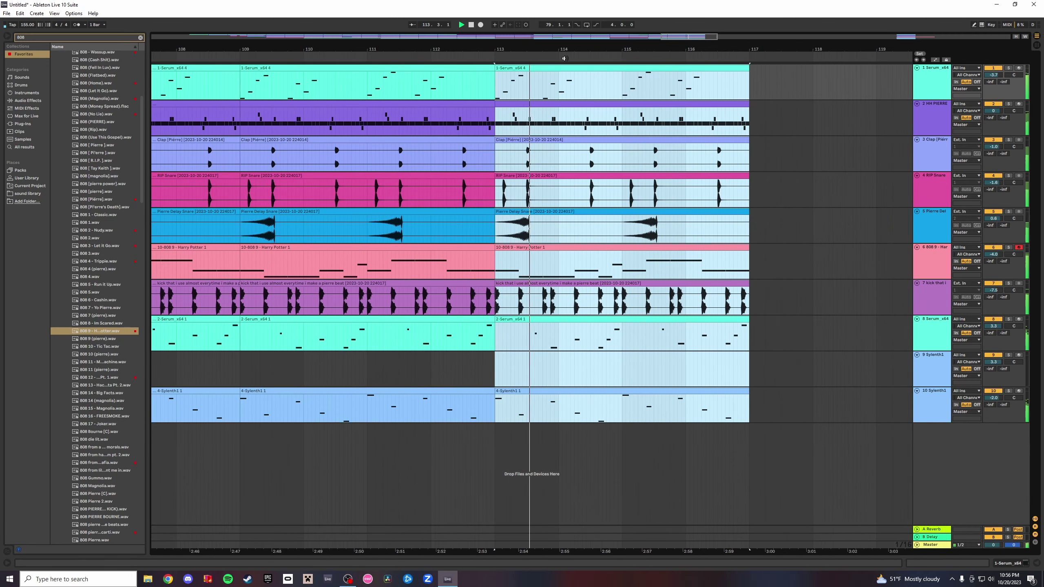
key(ctrl+d)
Delete the track 1 Serum melody clips at bars 113 and 117.
click(690, 320)
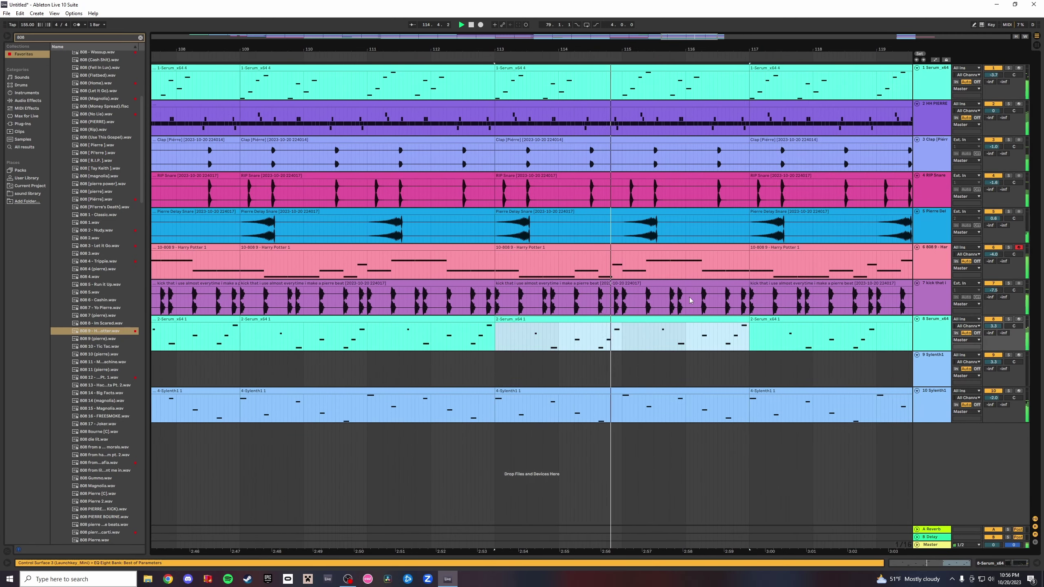
click(690, 68)
key(Delete)
click(793, 68)
key(Delete)
Play the arrangement from about bar 81 to review the new sections.
drag(794, 49, 632, 4)
key(space)
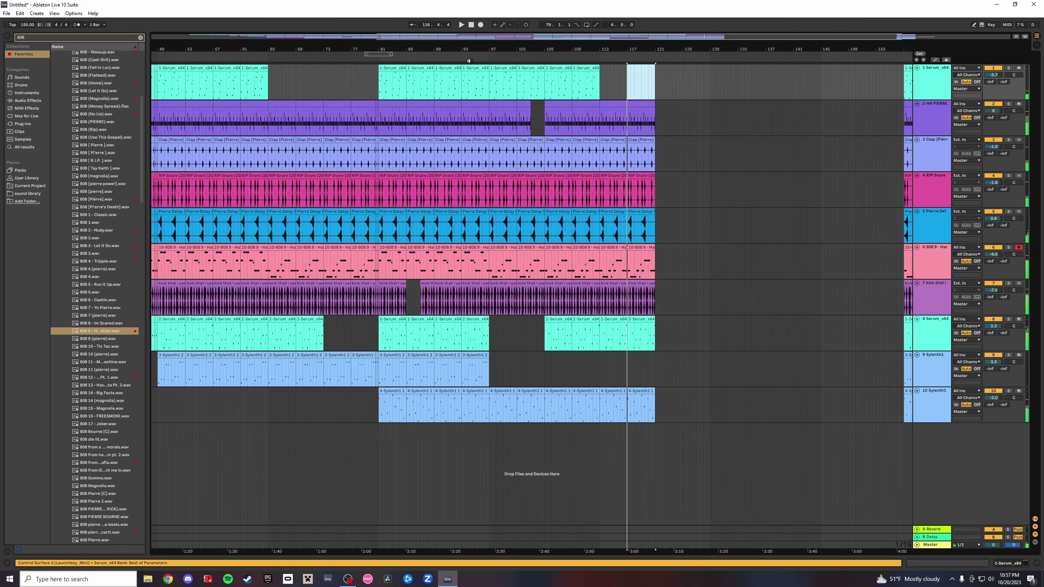
click(375, 61)
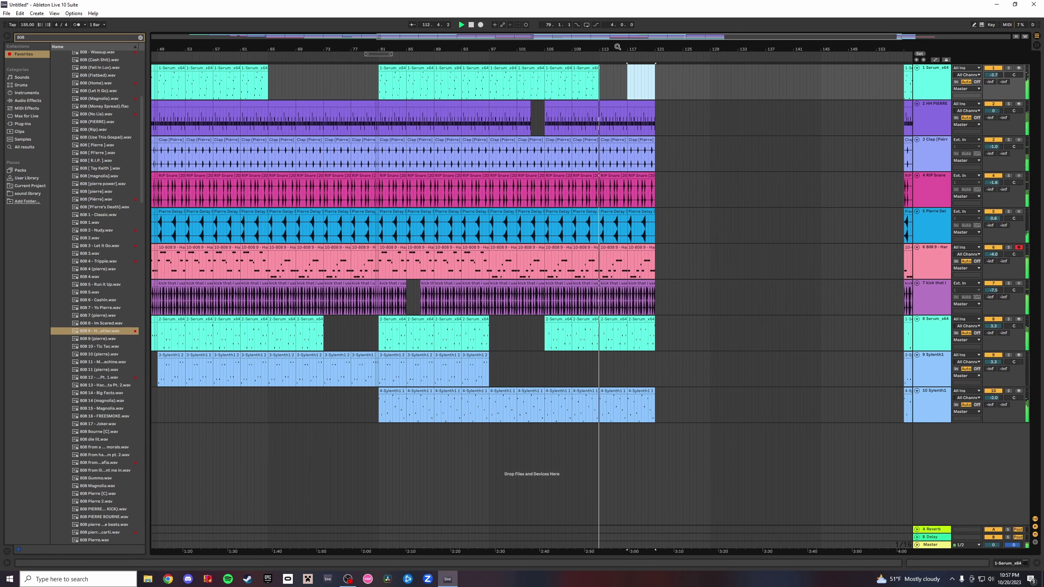
Duplicate the section on tracks 2 to 10 at bar 117 to bar 121 and continue playback.
drag(617, 47, 545, 155)
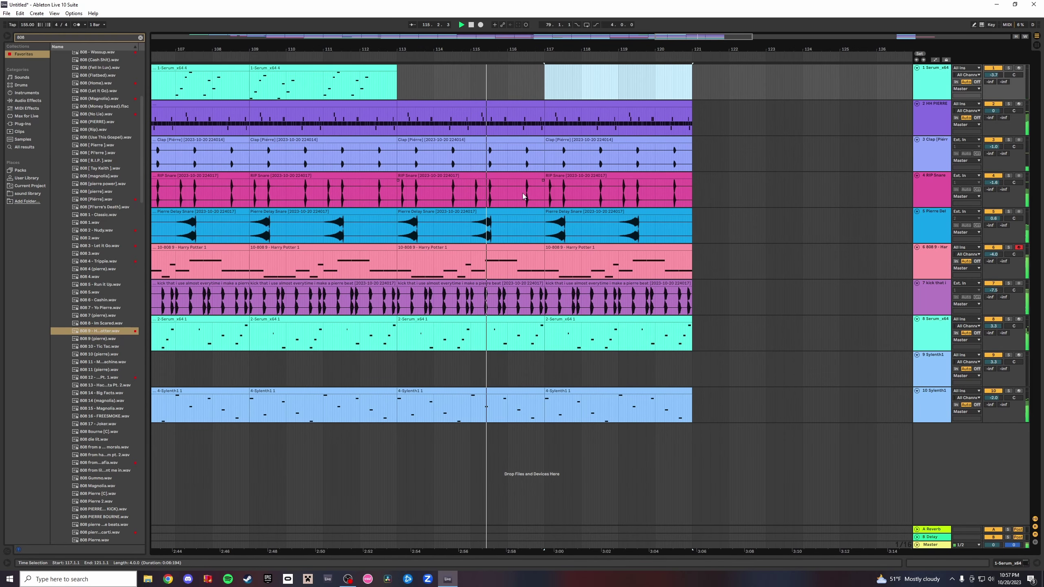
click(619, 103)
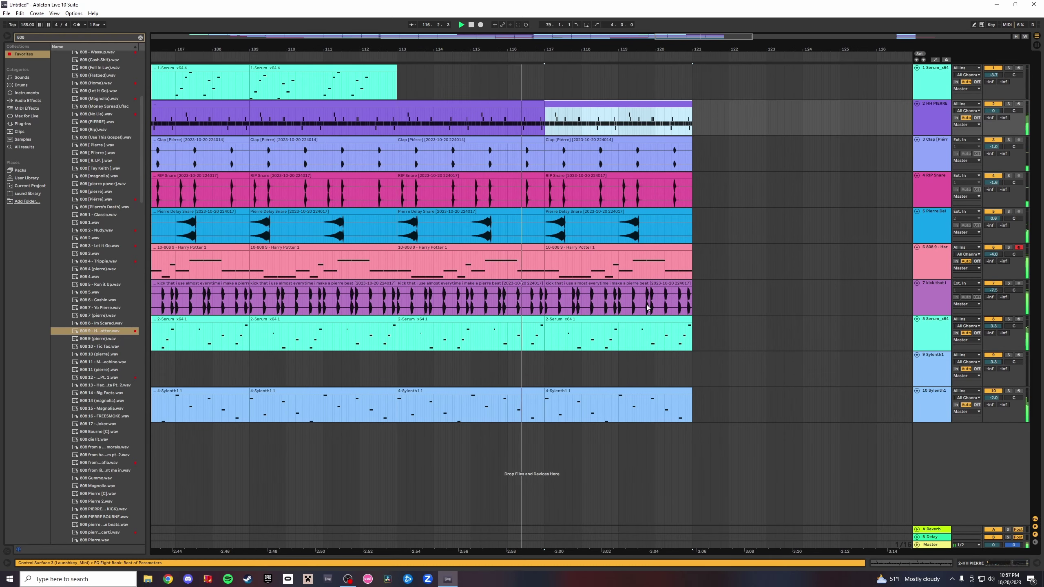
shift+click(660, 391)
drag(697, 50, 667, 100)
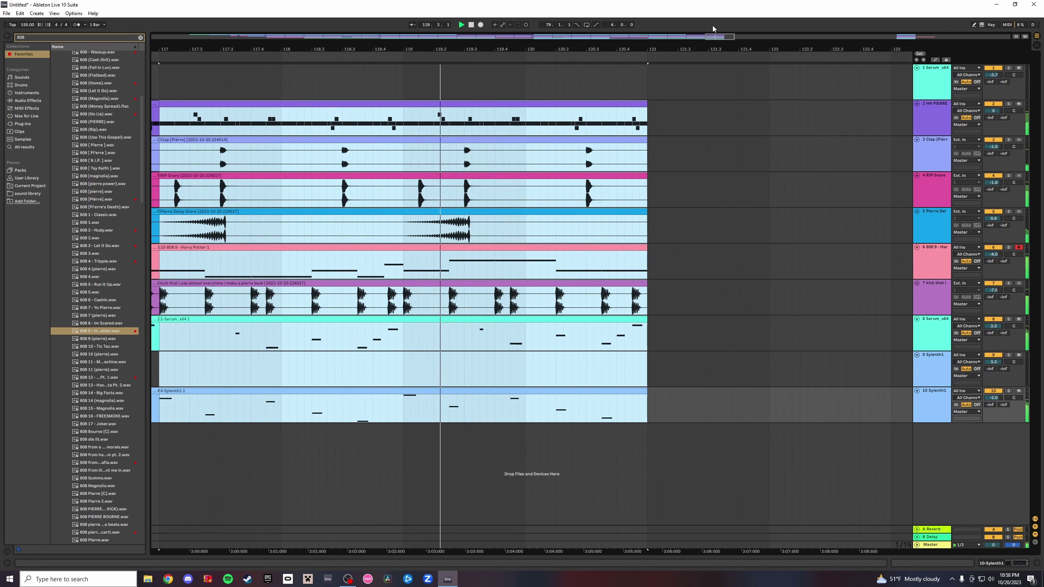
drag(707, 49, 640, 56)
key(space)
key(ctrl+d)
key(space)
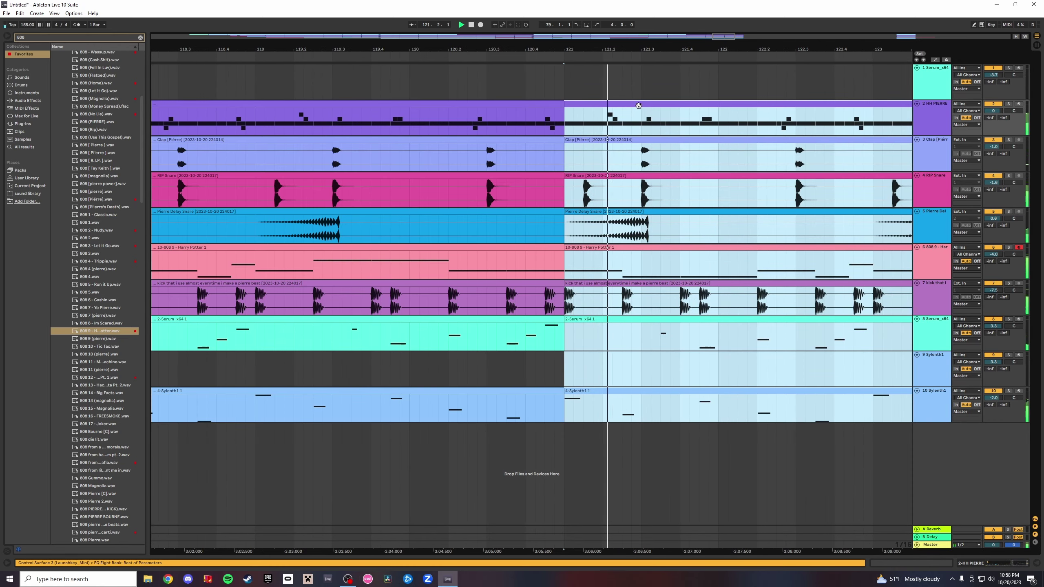
Delete the track 8 Serum clip at bar 121, and paste the section at bar 125 without its Serum clip.
click(712, 325)
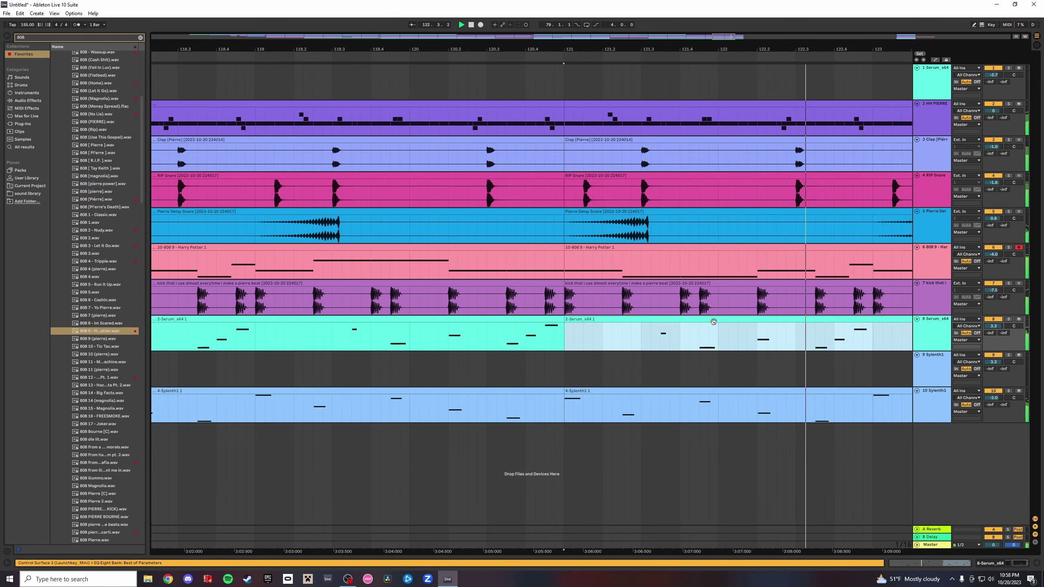
key(Delete)
drag(768, 47, 343, 35)
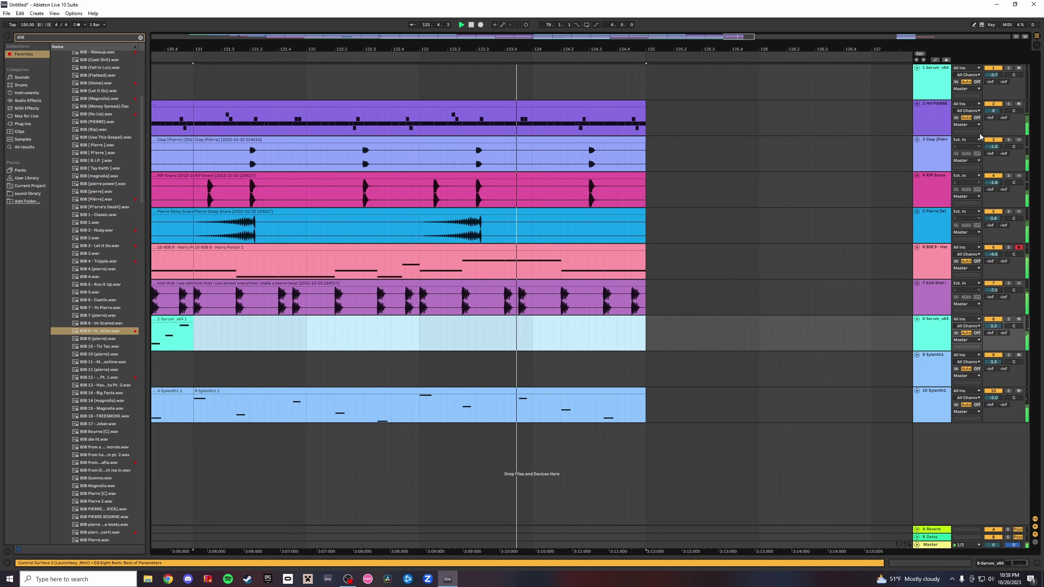
click(651, 122)
key(ctrl+v)
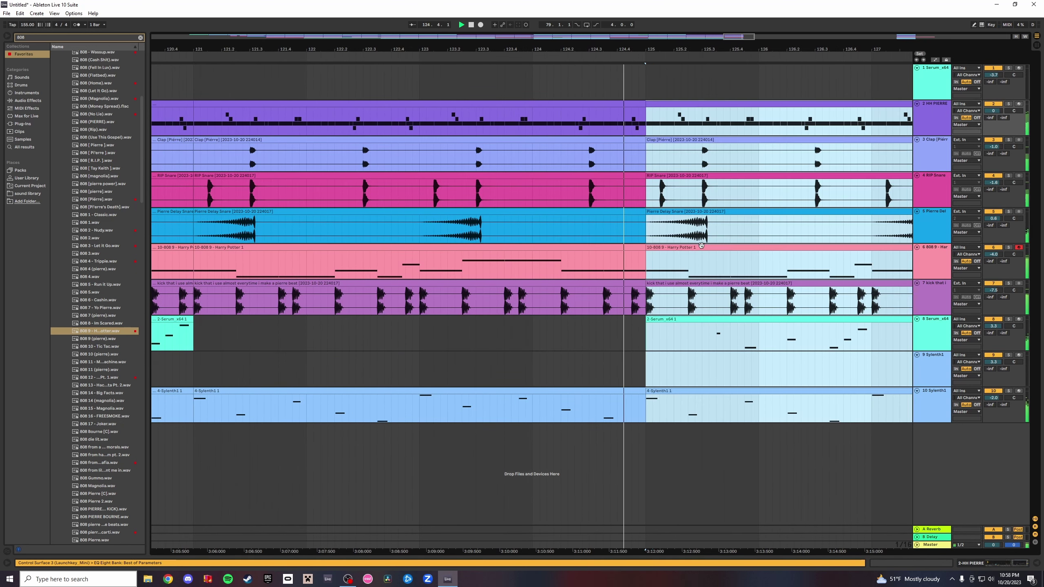
click(735, 321)
key(Delete)
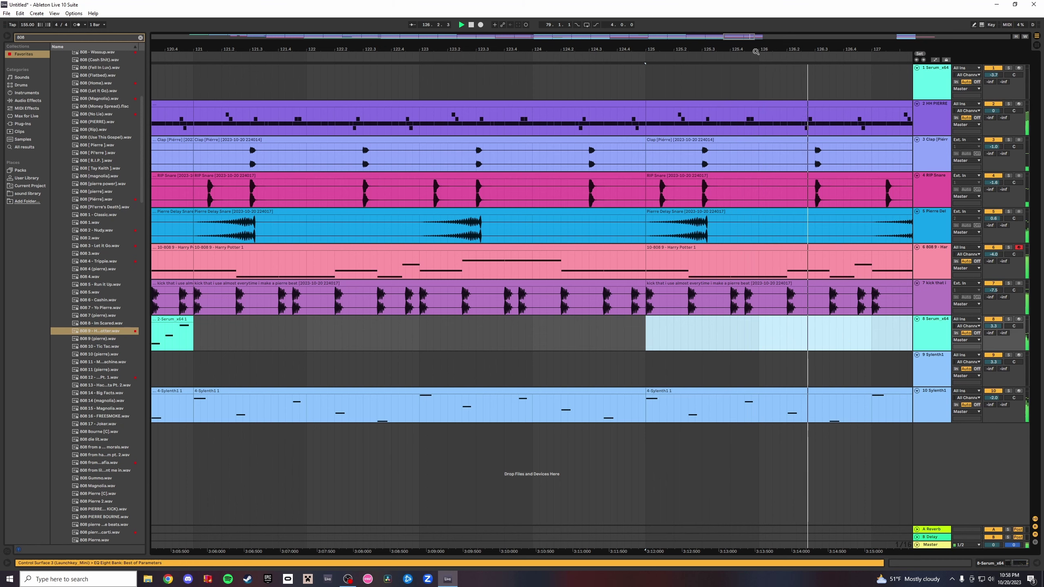
Paste the section at bar 129 and delete its track 8 Serum clip.
mouse_move(754, 49)
mouse_down()
mouse_move(551, 37)
mouse_move(568, 50)
mouse_up()
drag(659, 47, 646, 100)
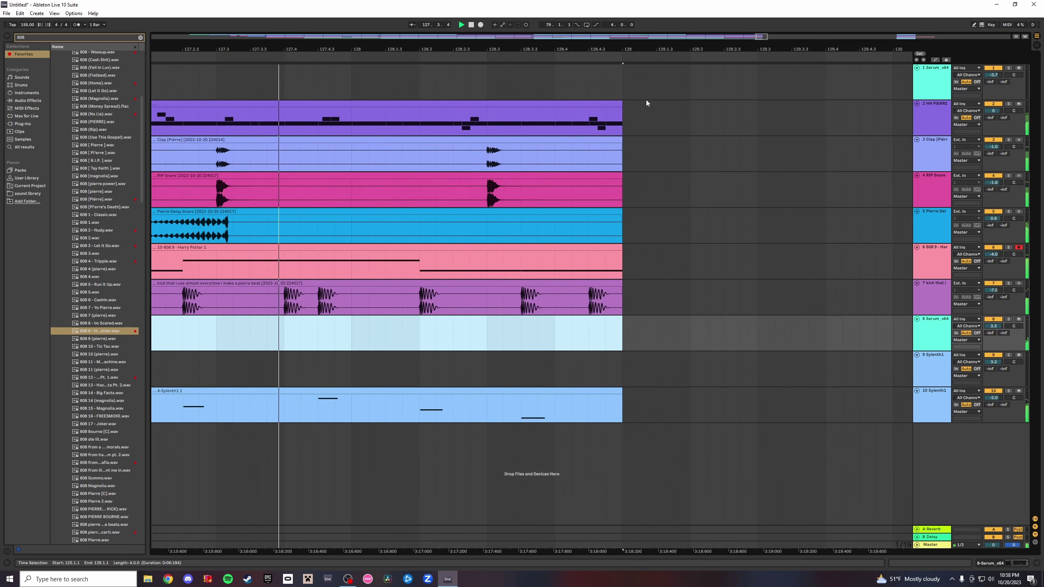
click(630, 119)
key(ctrl+v)
click(682, 319)
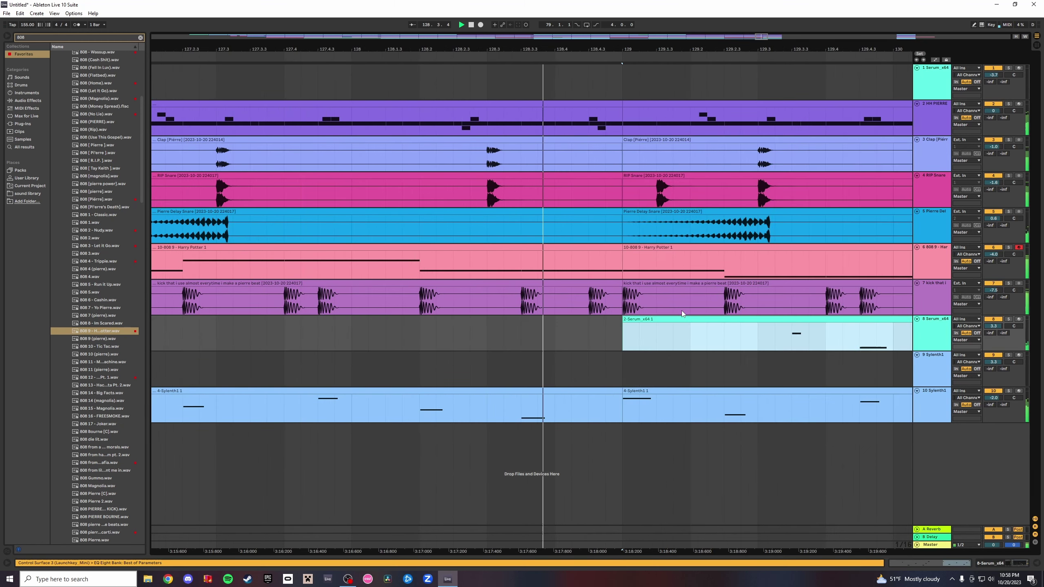
key(Delete)
click(722, 255)
key(Delete)
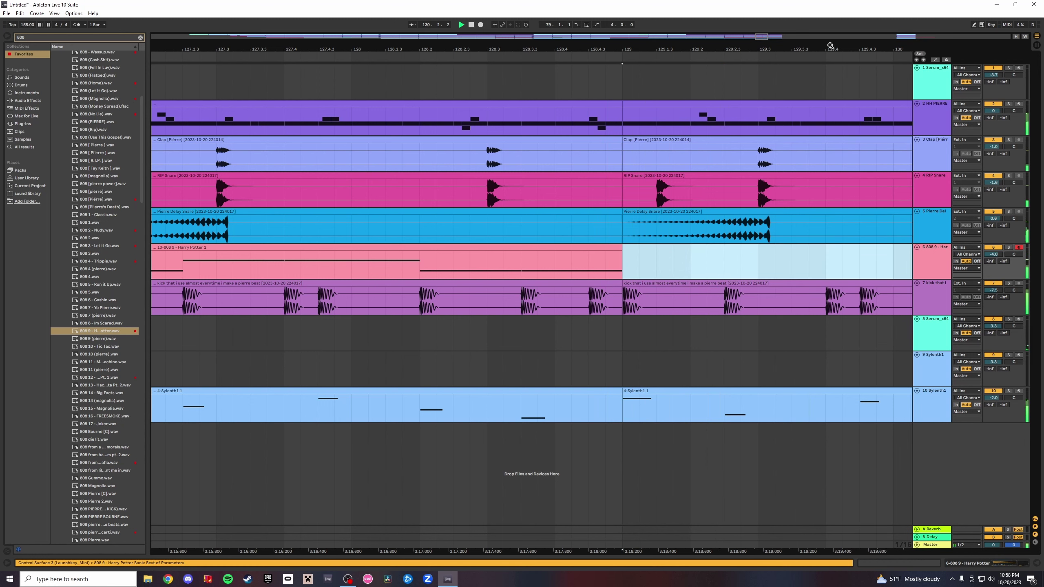
drag(830, 46, 621, 35)
key(ctrl+z)
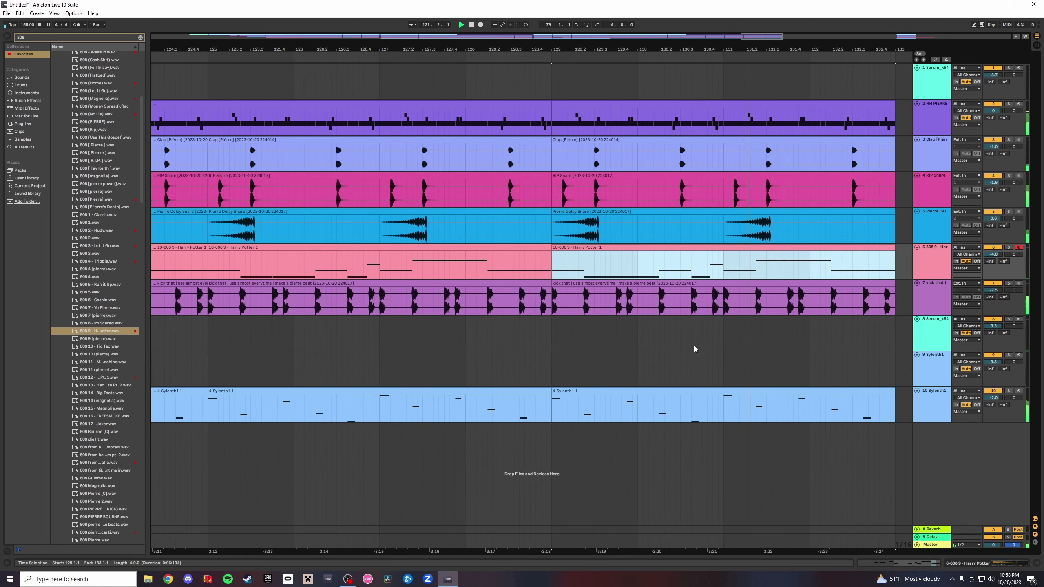
Delete the kick clip at bar 129 and duplicate the section on tracks 2 to 10 to bar 133.
click(603, 282)
key(Delete)
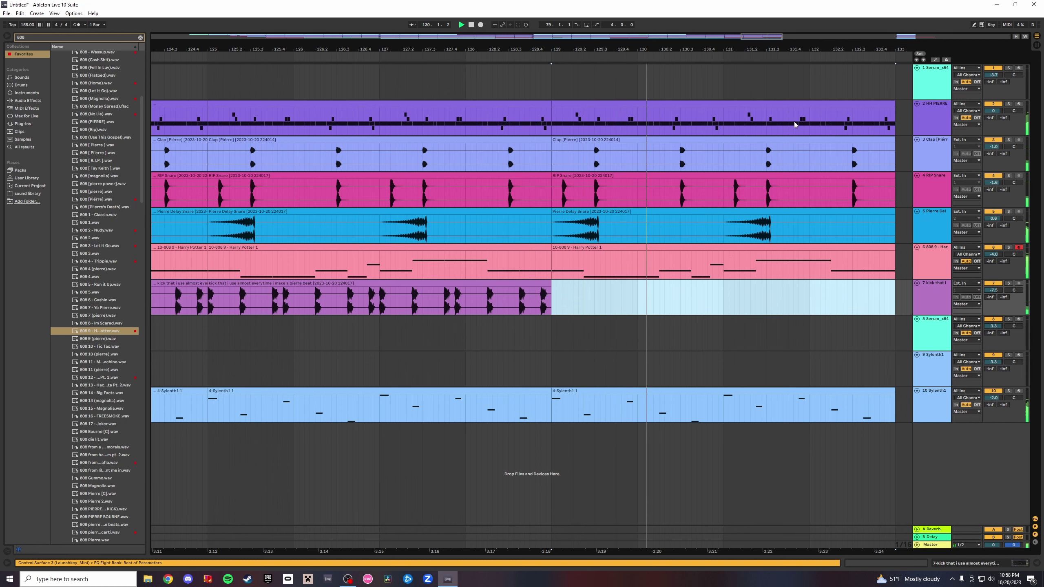
click(798, 104)
shift+click(805, 391)
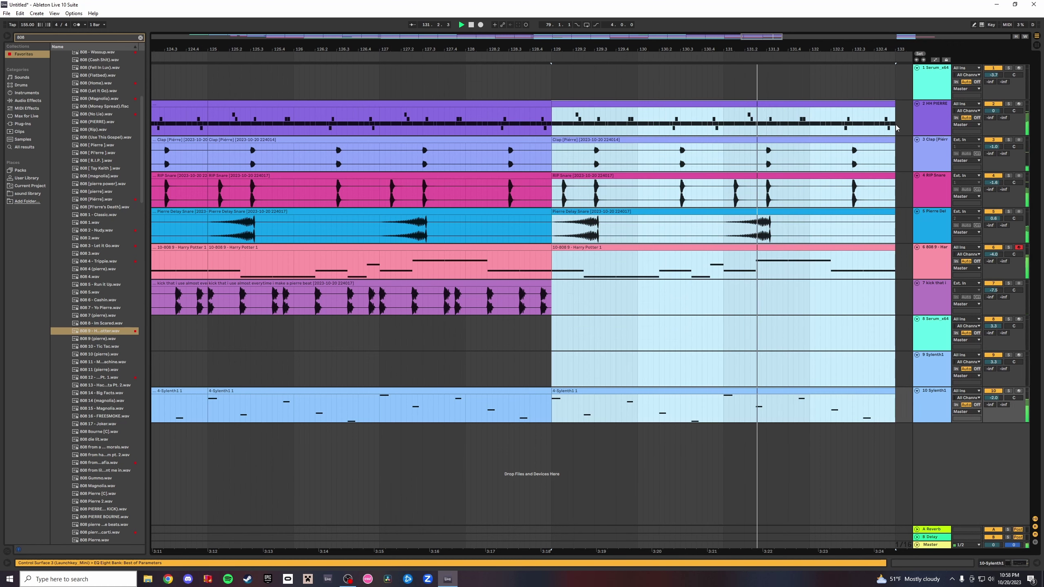
key(ctrl+d)
Shorten the hi-hat, clap and RIP Snare clips starting at bar 133 so they end at bar 135.
drag(506, 49, 505, 35)
click(726, 389)
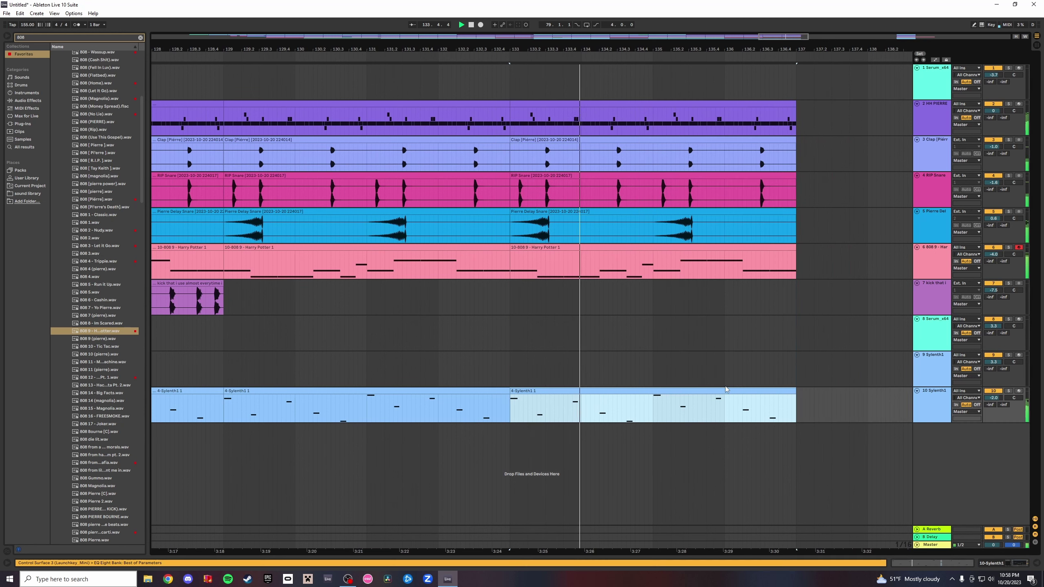
drag(794, 104, 653, 104)
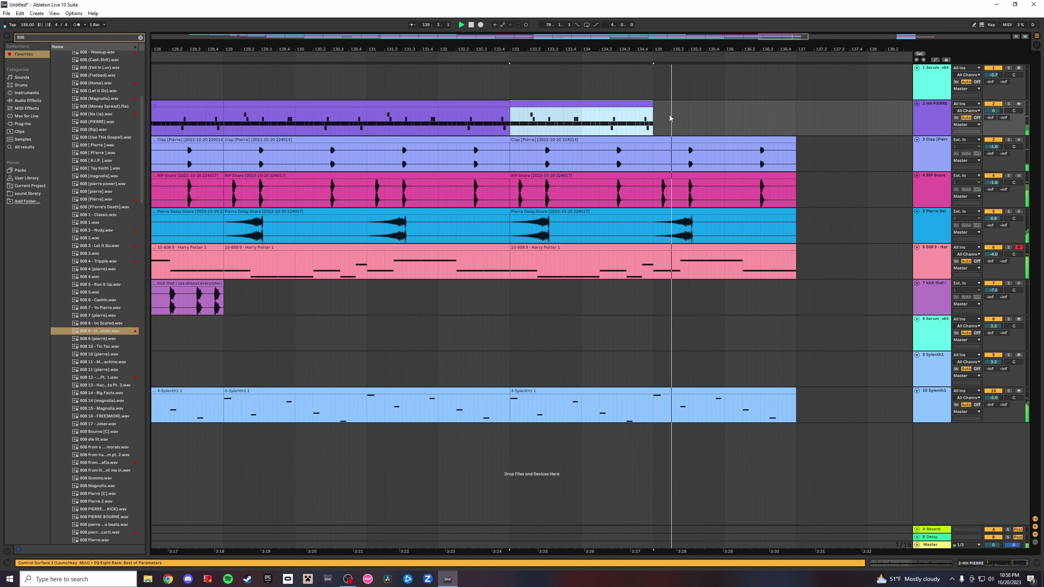
click(781, 139)
shift+click(782, 175)
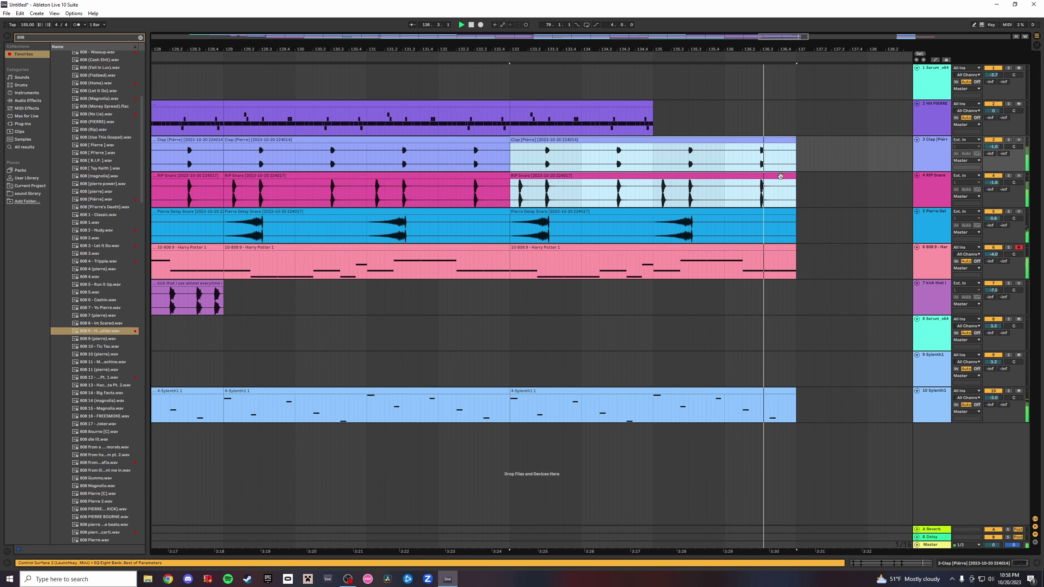
drag(792, 156, 651, 161)
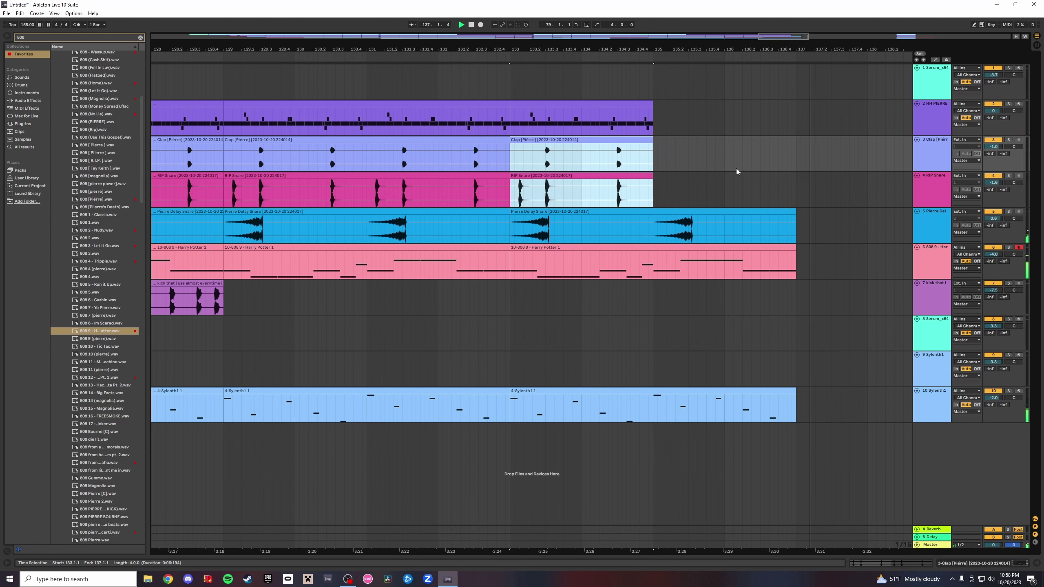
drag(763, 50, 764, 8)
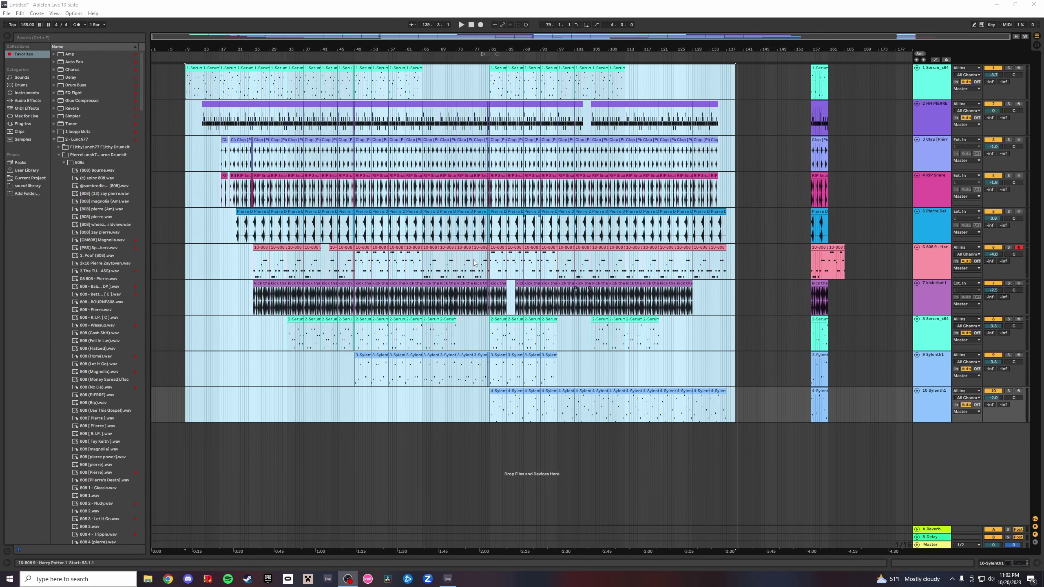
Search the browser for the producer tag sample and select its WAV file.
click(103, 37)
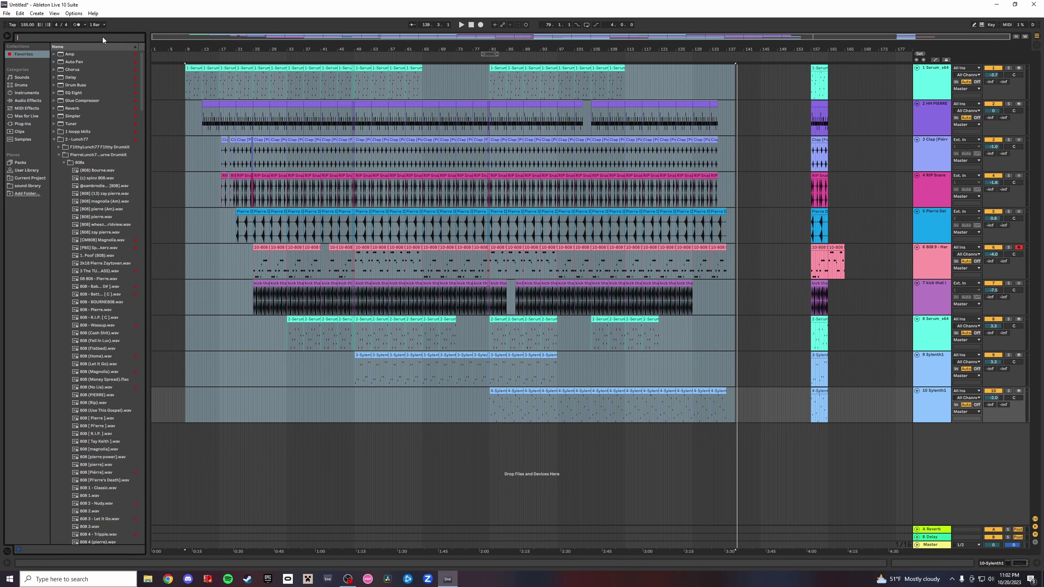
text(nazrin)
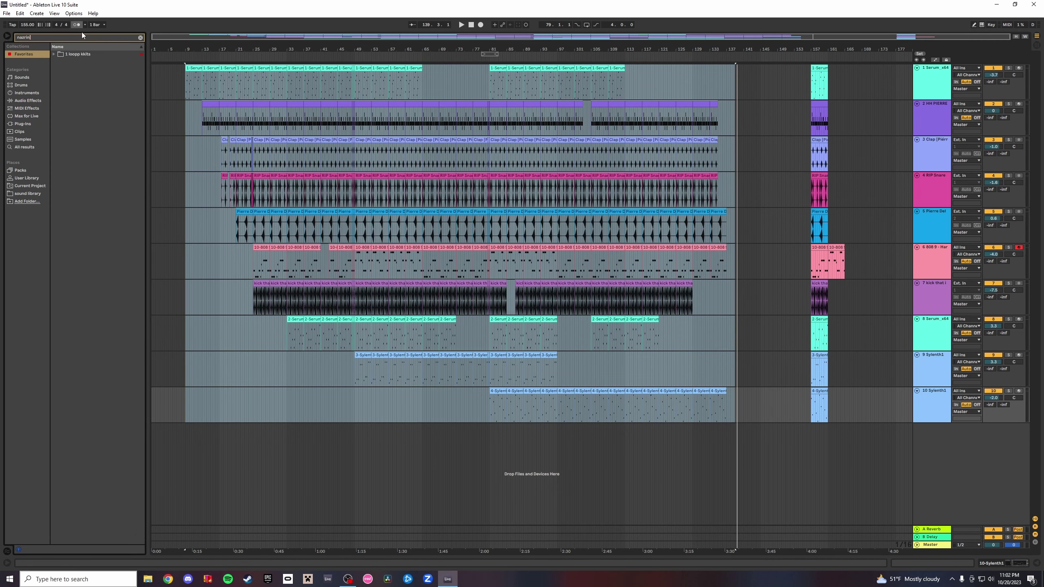
click(54, 55)
click(104, 69)
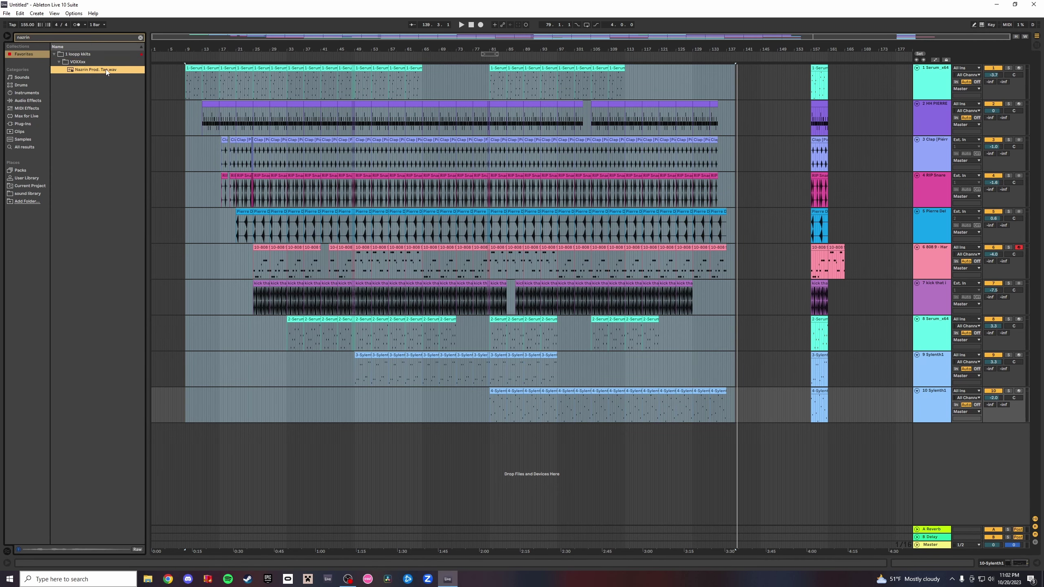
Insert a new audio track and place it above the first Serum track.
drag(203, 49, 229, 106)
right_click(967, 483)
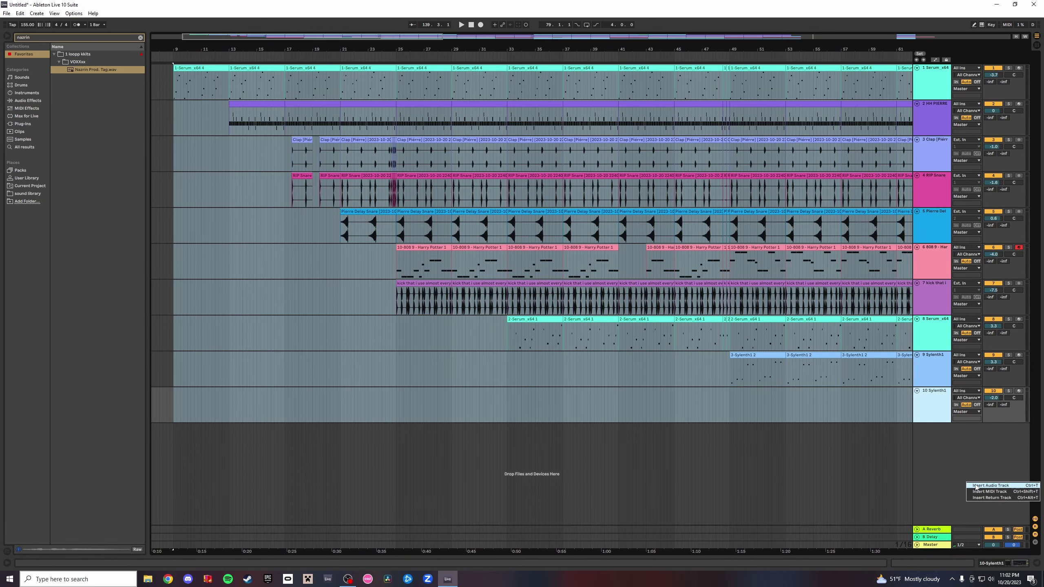
click(977, 487)
drag(919, 77, 924, 72)
Play the arrangement from bar 9 and from about bar 70 to review the section changes.
key(space)
drag(750, 50, 492, 58)
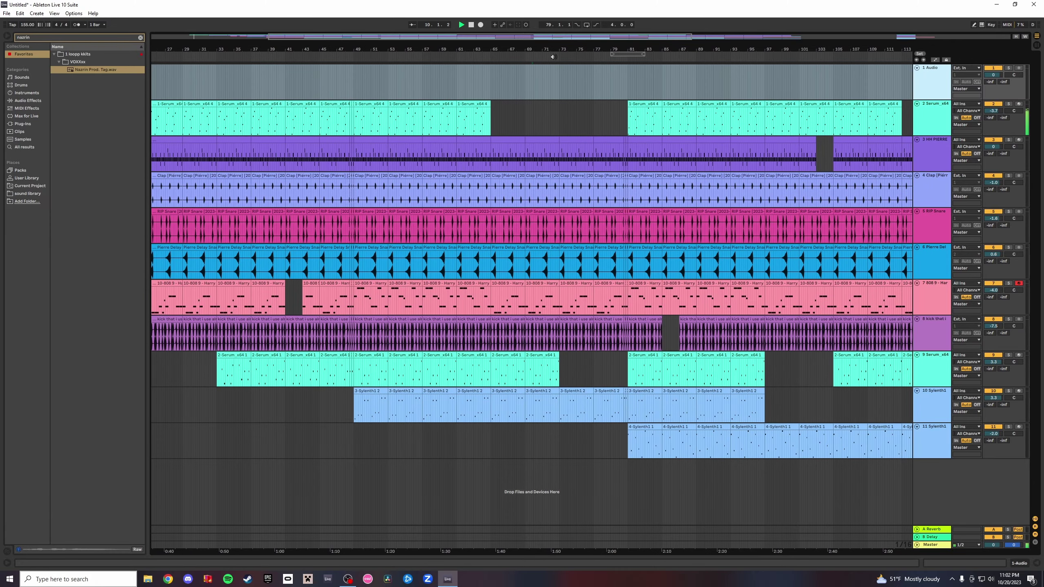
drag(568, 51, 524, 41)
click(502, 57)
click(528, 84)
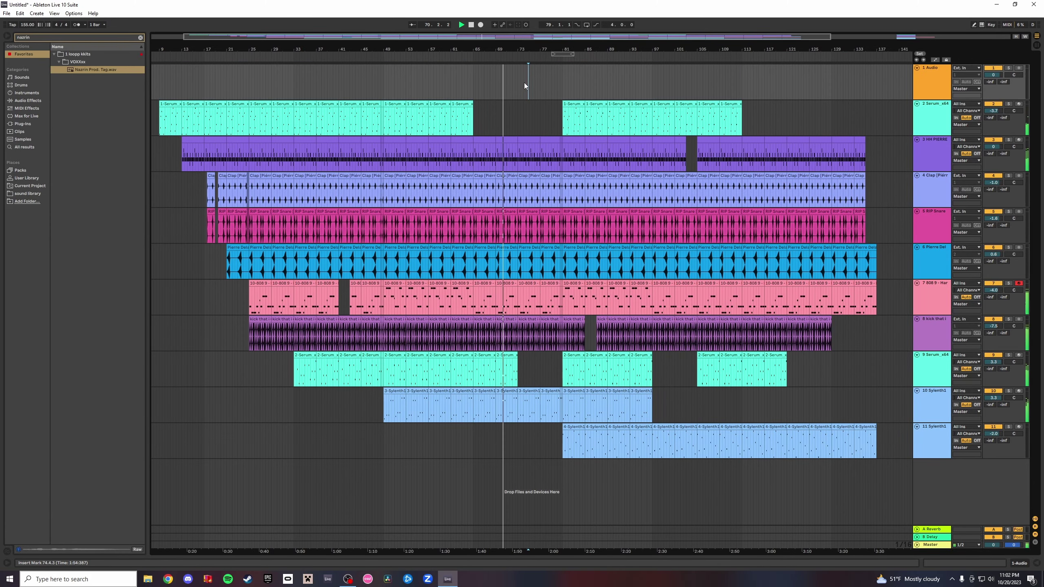
Place the producer tag sample on the new audio track at 24.3.3, just before the 808 entry, and audition it.
drag(90, 70, 255, 78)
key(space)
drag(251, 49, 436, 72)
key(space)
key(space)
Try out changed warping and a segment BPM of 165 on the tag clip, undoing each change.
double_click(440, 68)
click(90, 244)
key(space)
key(space)
key(ctrl+z)
key(ctrl+z)
drag(91, 264, 90, 256)
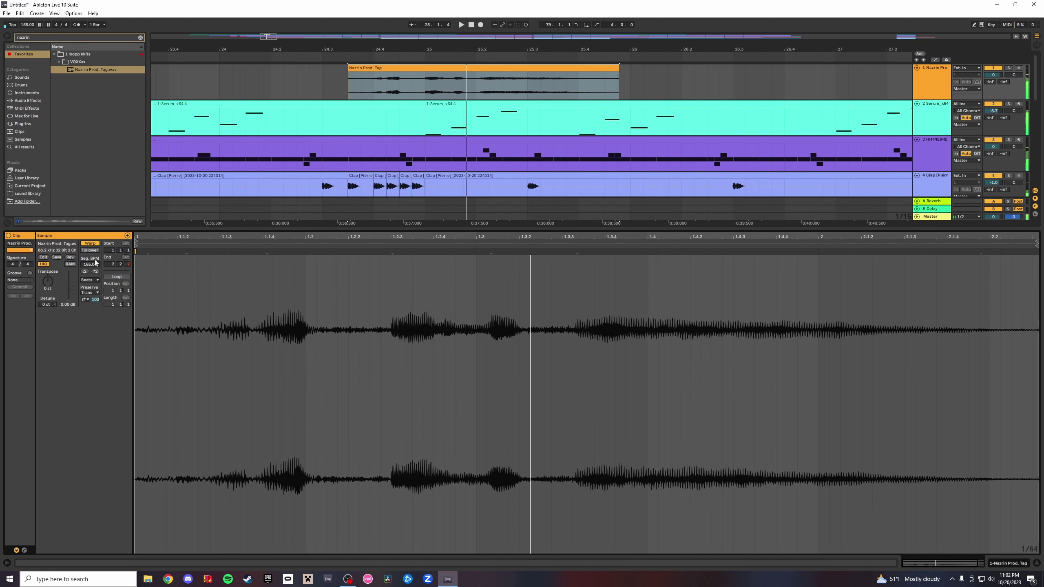
key(ctrl+z)
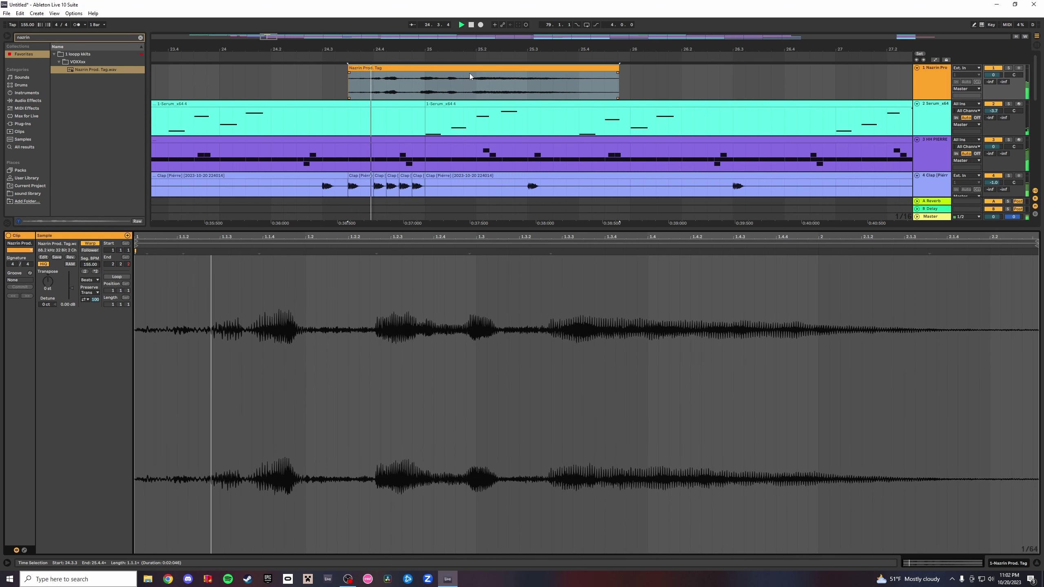
Move the tag clip earlier to 24.2.3 and set its segment BPM to 160.
click(490, 67)
drag(487, 68, 437, 68)
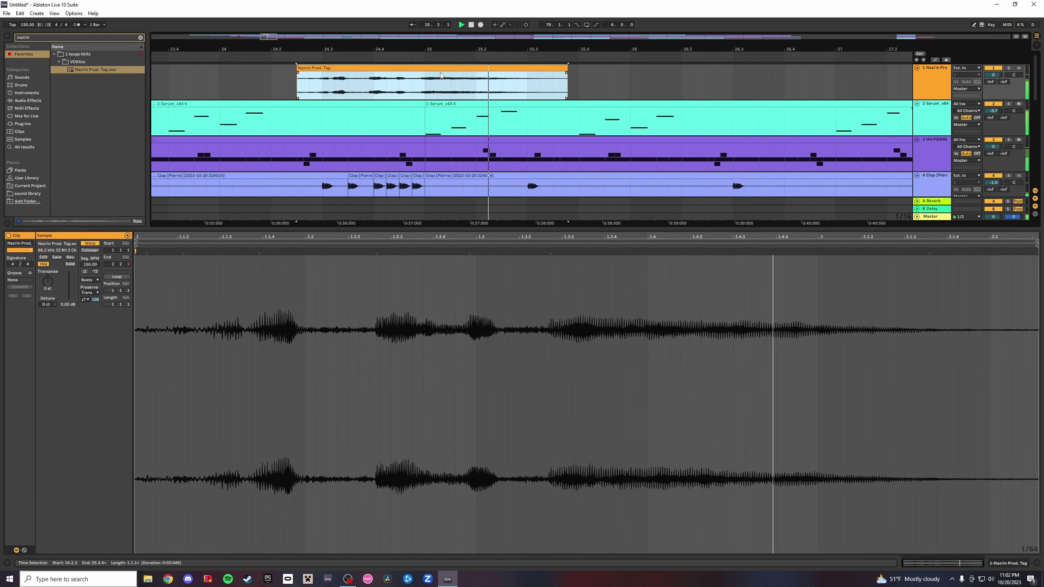
click(441, 77)
key(space)
double_click(348, 77)
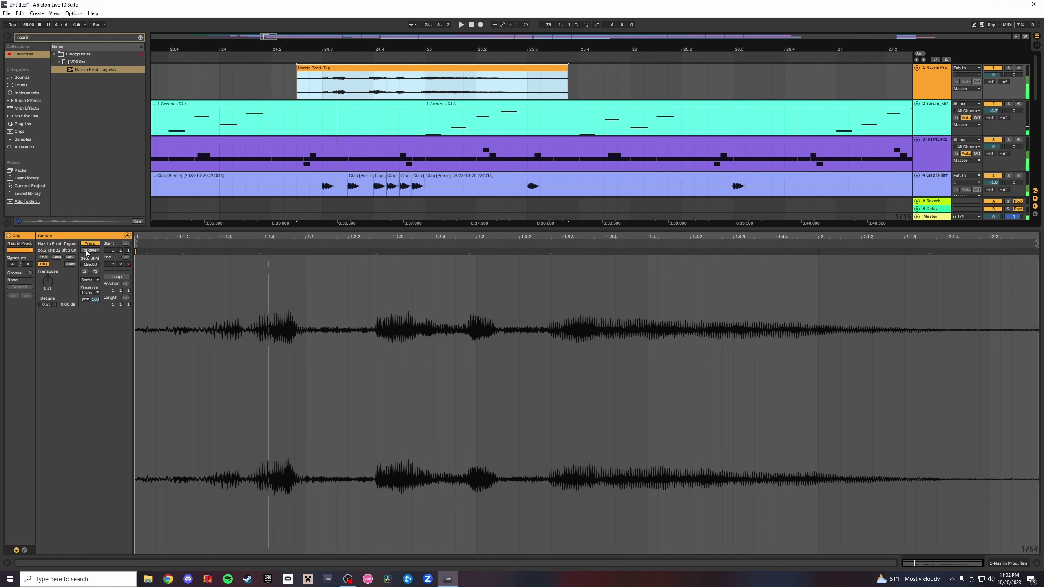
drag(94, 265, 94, 261)
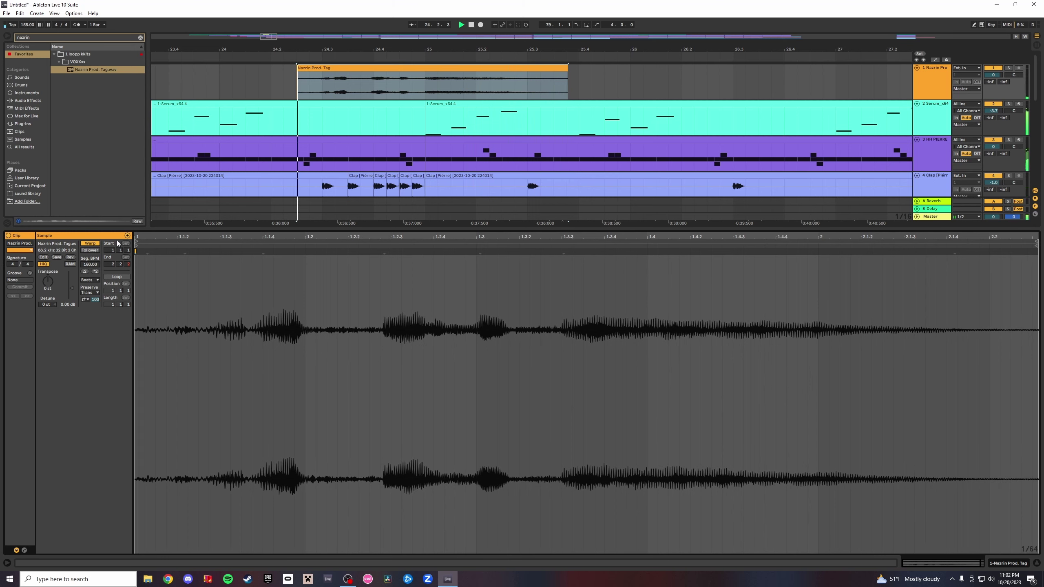
Clear the browser search and paste a copy of the tag clip at 48.2.3, checking it in playback.
click(140, 38)
drag(357, 50, 366, 16)
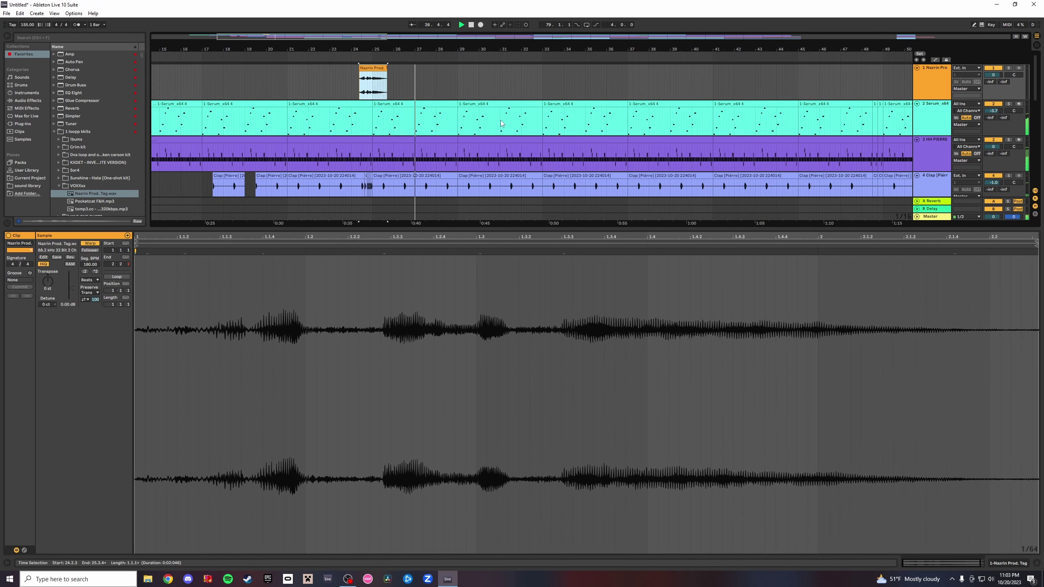
click(1035, 564)
drag(591, 59, 586, 93)
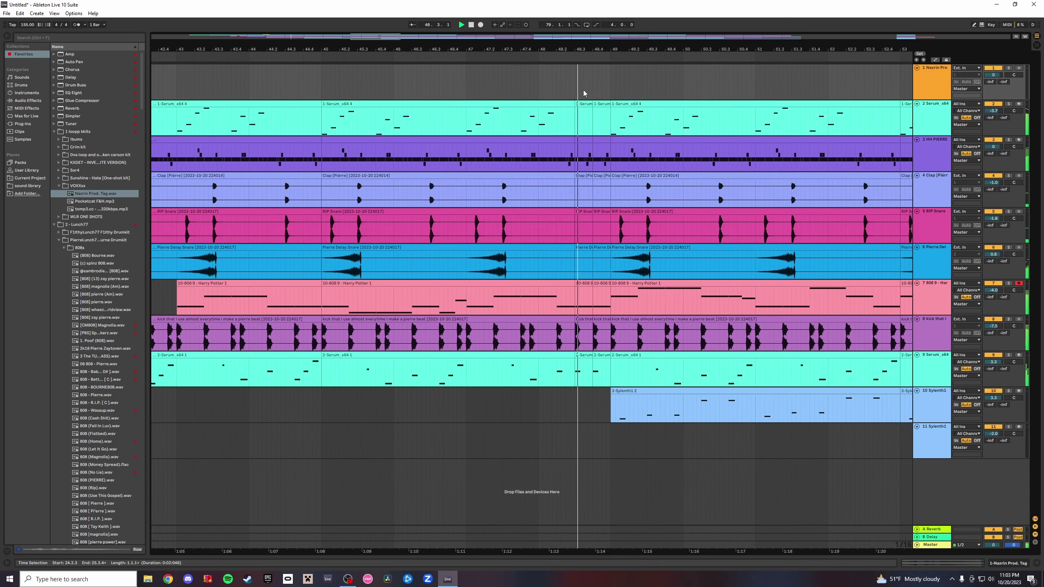
click(571, 85)
key(ctrl+v)
key(Left)
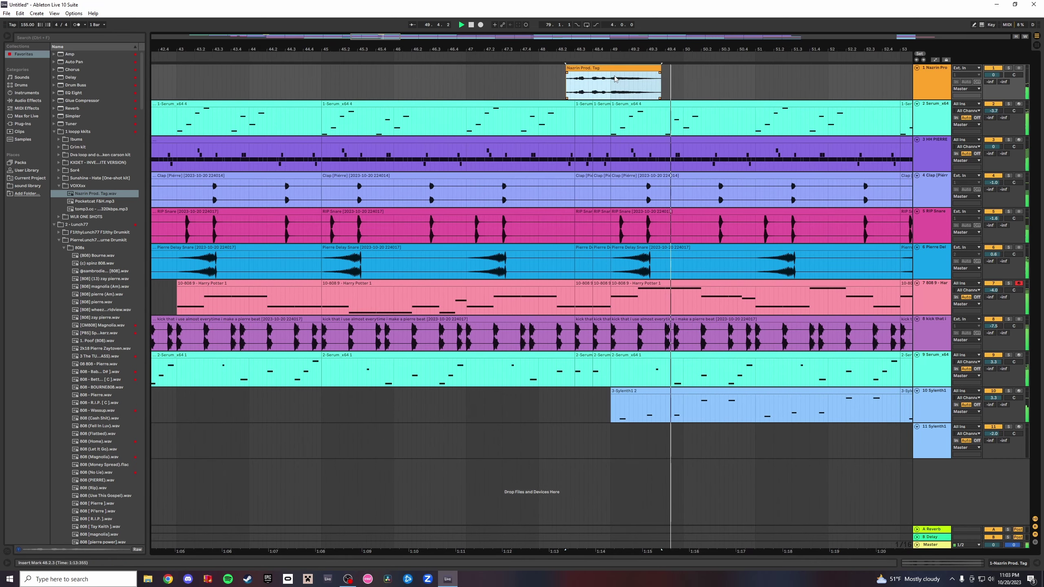
key(space)
key(space)
Paste another copy of the tag clip at 80.2.3, just before the bar 81 section.
drag(609, 51, 361, 45)
drag(481, 51, 499, 77)
key(ctrl+v)
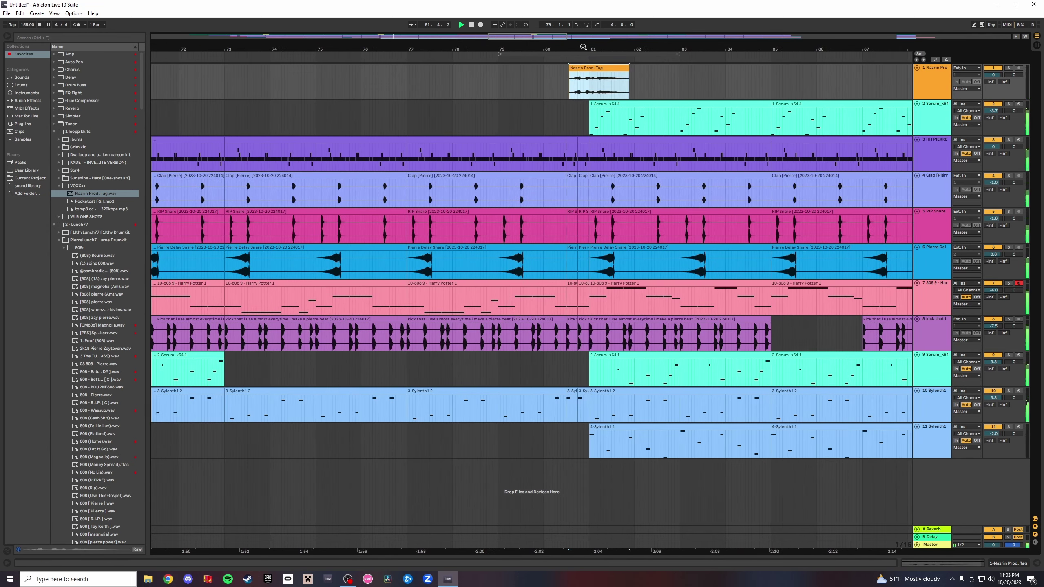
drag(582, 43, 585, 47)
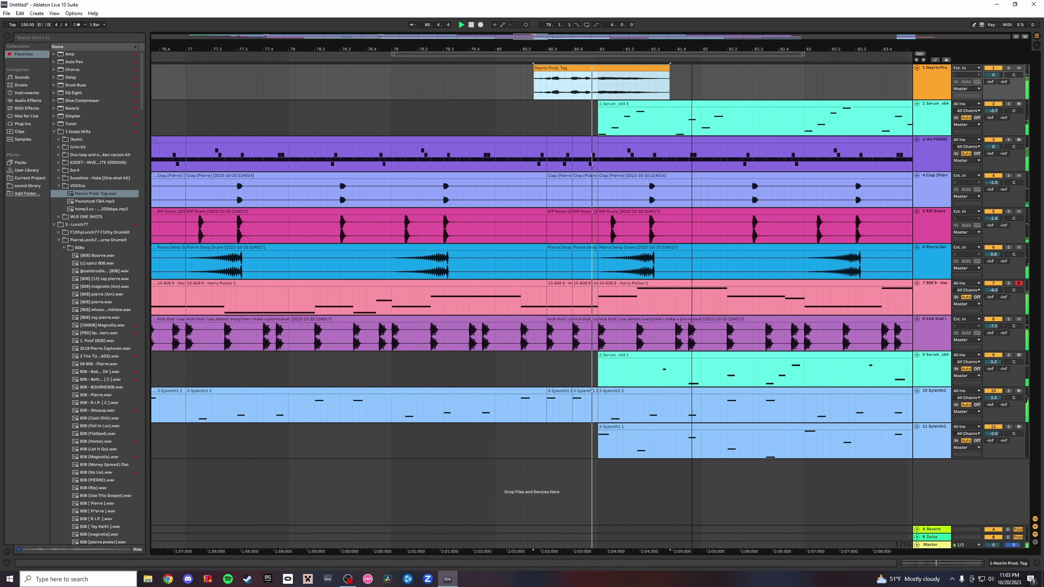
Loop the four-bar Serum clip of the original loop at bar 157.
drag(633, 35, 617, 9)
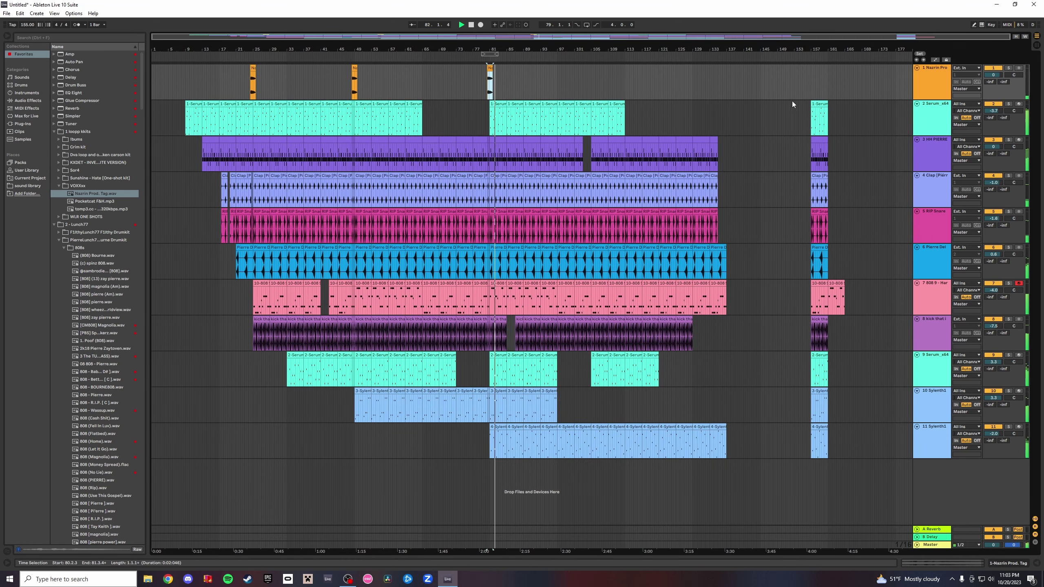
click(818, 104)
key(ctrl+l)
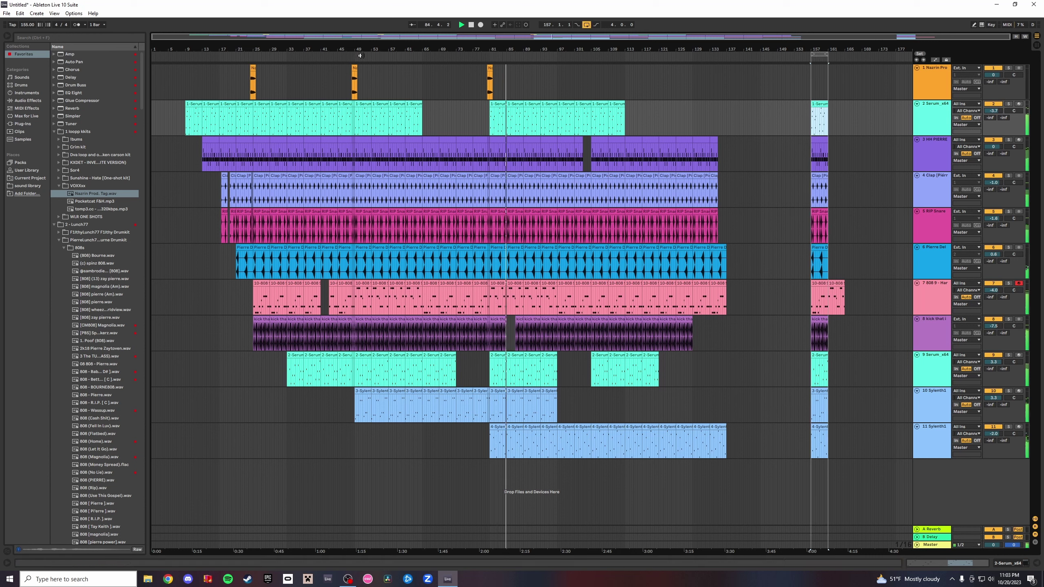
Add EQ Eight to the producer tag track and shape its bands while the tag at bar 24 plays.
click(251, 69)
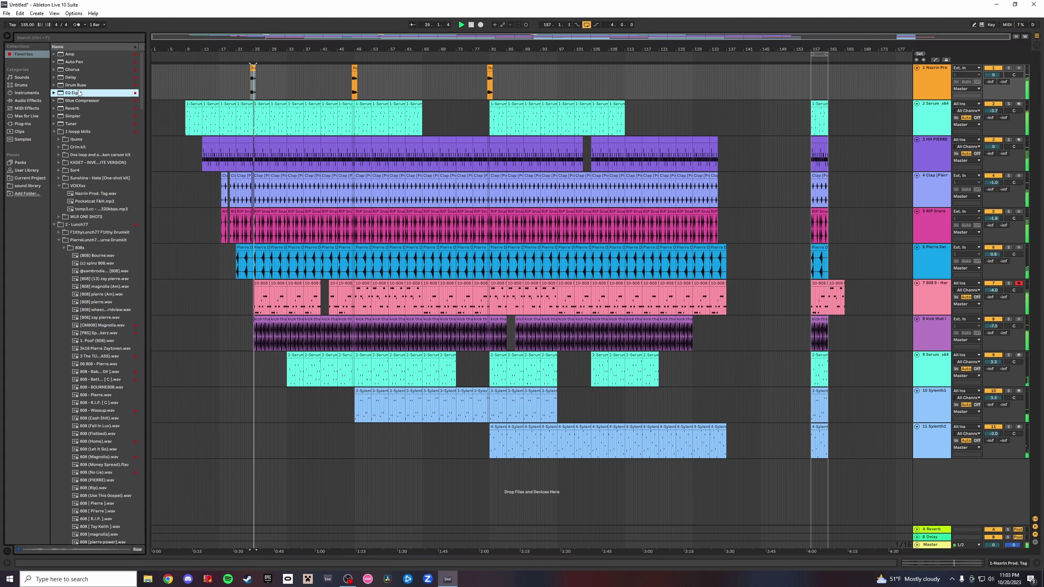
double_click(73, 92)
key(space)
mouse_move(135, 535)
mouse_down()
mouse_move(144, 532)
mouse_move(126, 527)
mouse_move(133, 519)
mouse_up()
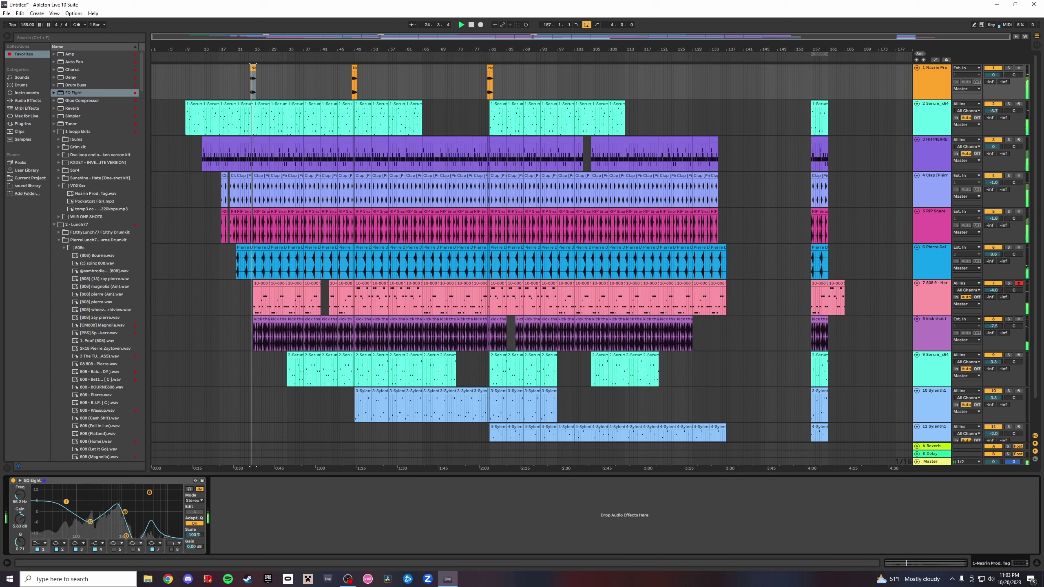
Expand the EQ Eight curve display and set band 2 to about 310 Hz with a deeper cut, auditioning the tag.
double_click(98, 516)
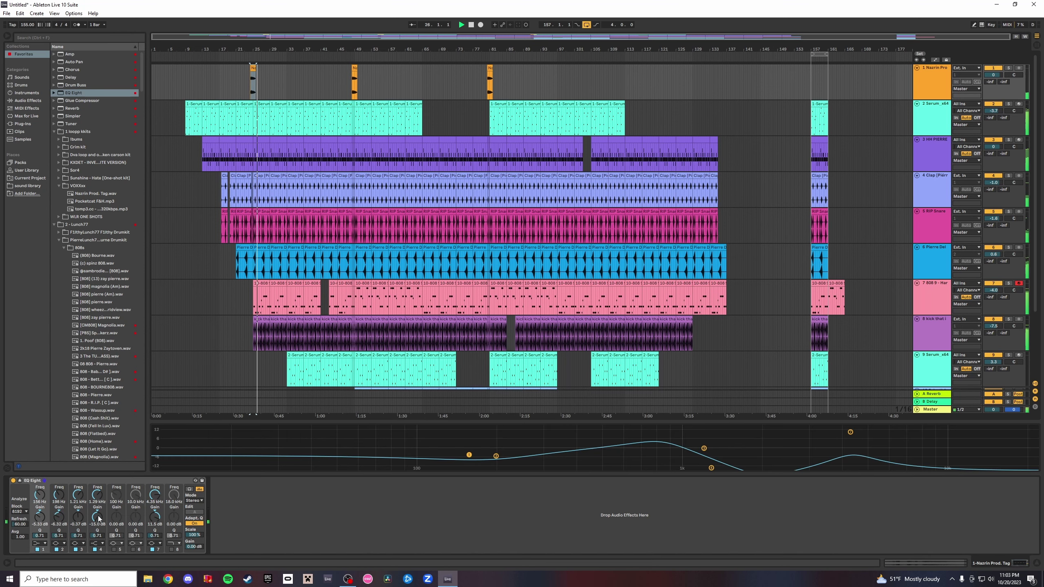
key(space)
drag(495, 457, 548, 462)
key(space)
key(space)
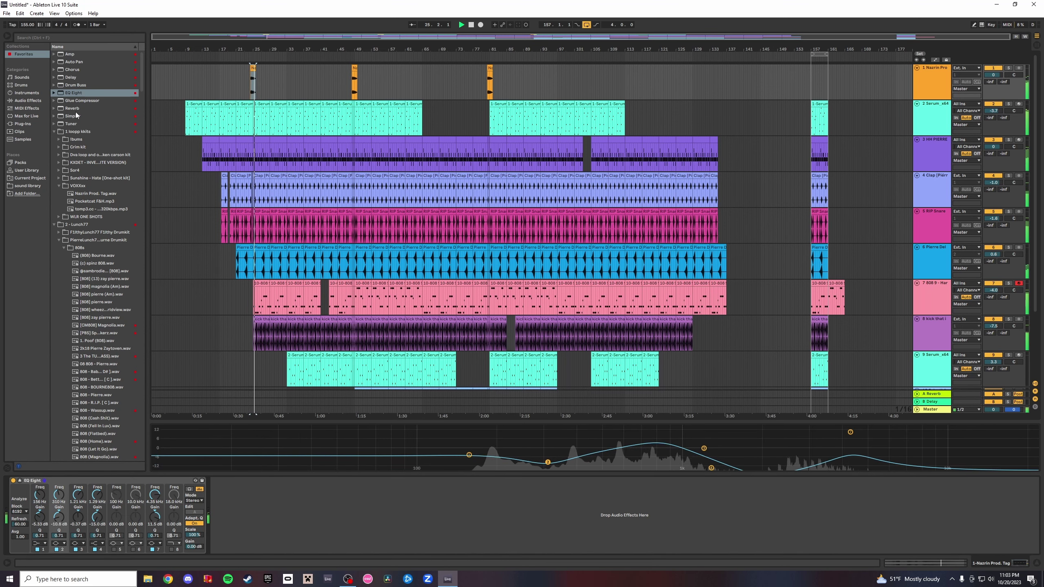
Add a Delay to the producer tag track, narrow its filter to 180 Hz, unlink its channels and set the left time to 8.
double_click(71, 77)
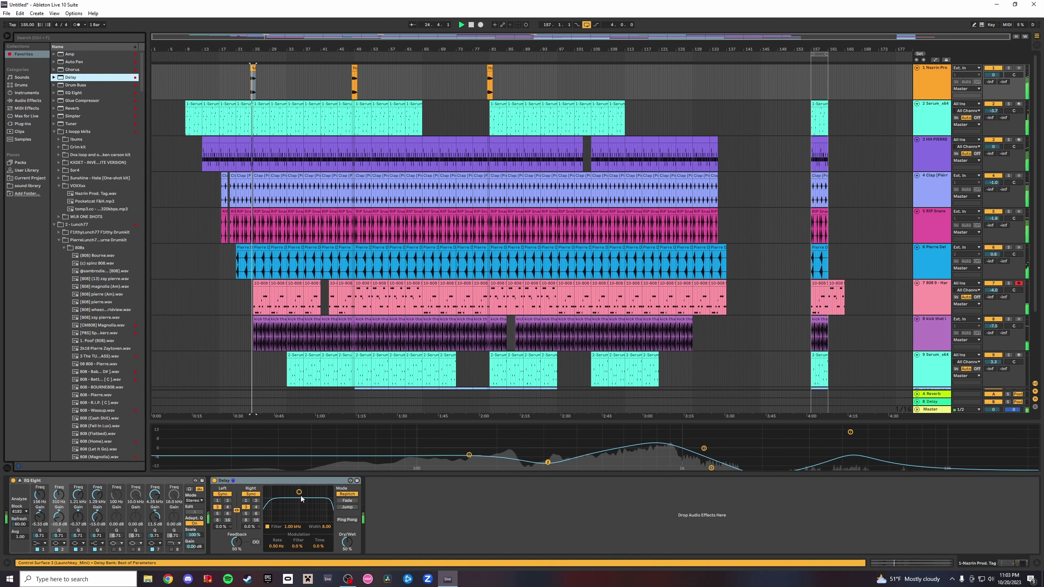
drag(267, 489, 237, 513)
click(237, 510)
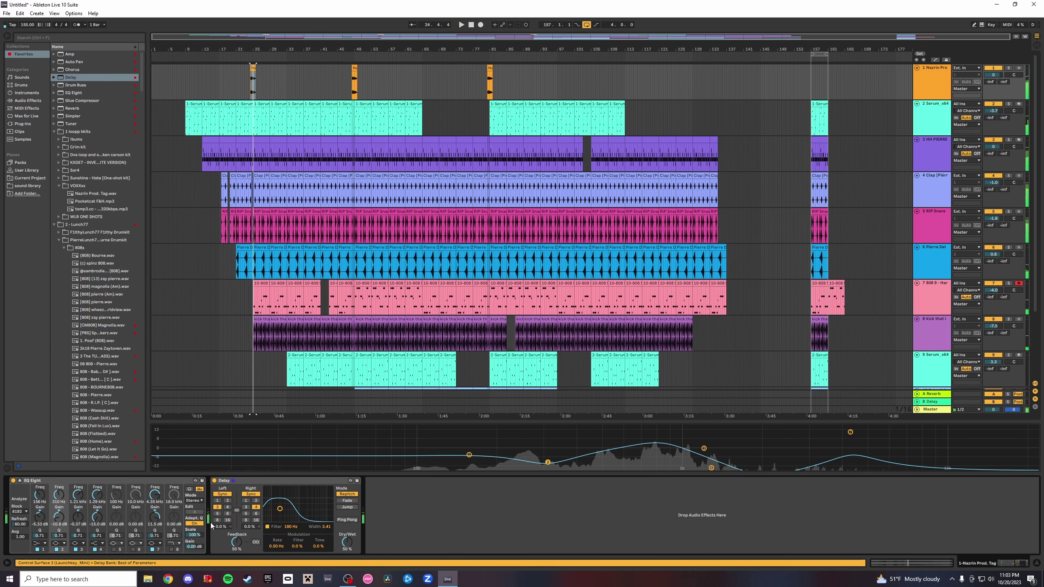
click(217, 521)
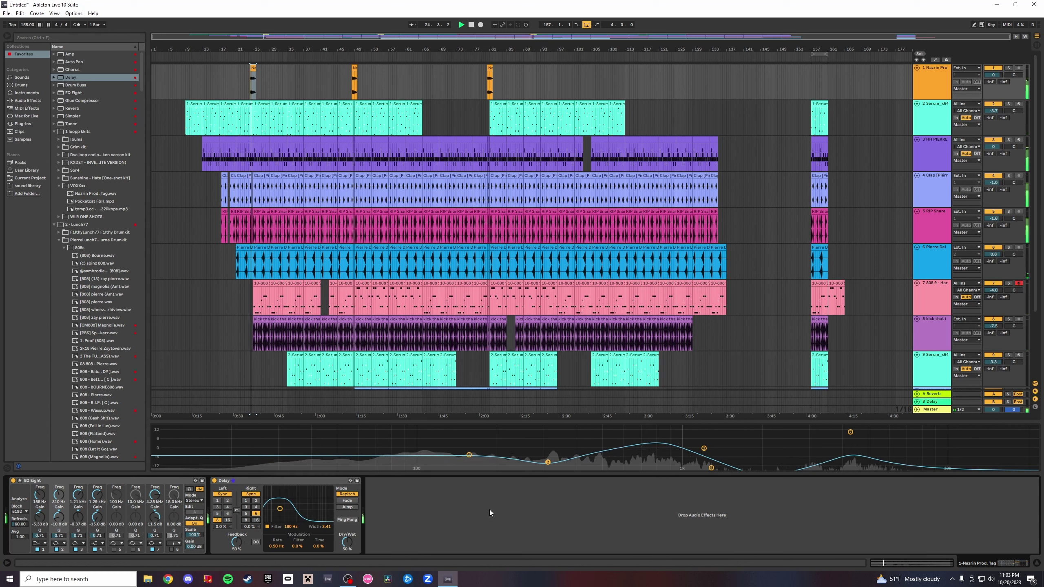
key(space)
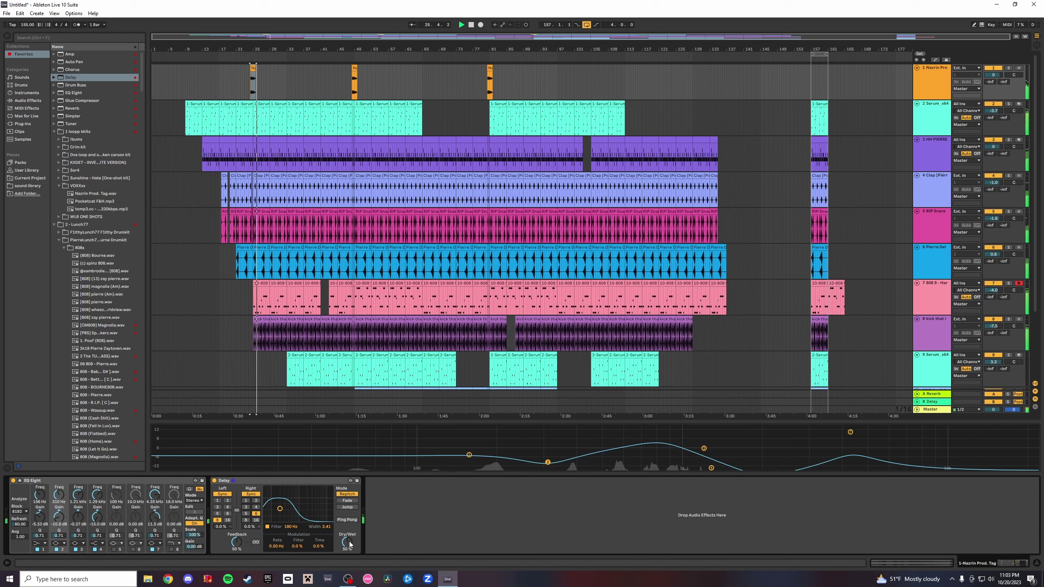
Set the Delay's feedback to 75 %, its mode to Fade and its dry/wet to 57 % while the tag plays.
drag(348, 542, 347, 540)
key(space)
key(space)
drag(240, 544, 240, 536)
drag(348, 542, 348, 546)
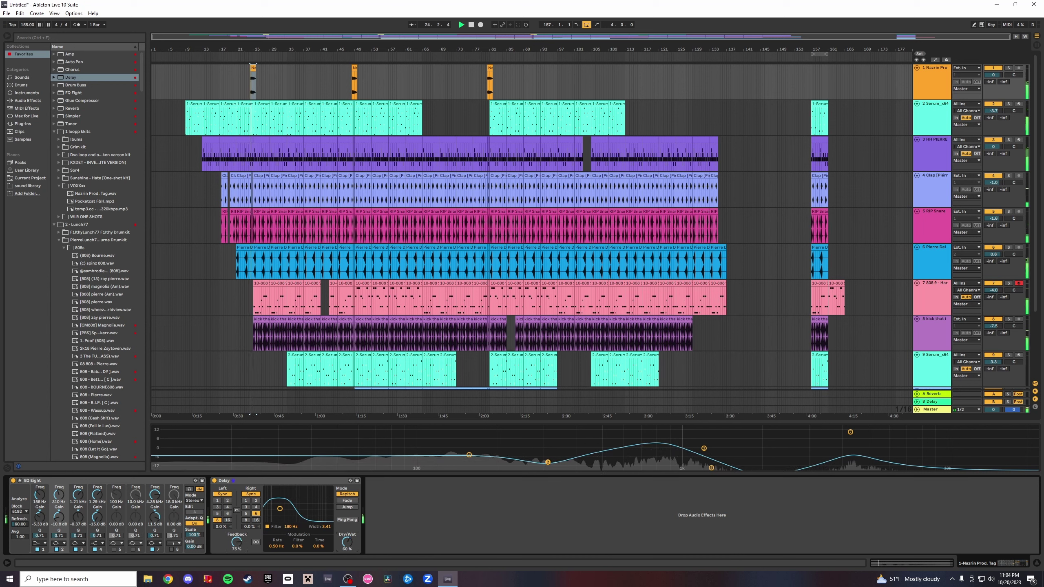
click(348, 500)
drag(347, 542, 347, 543)
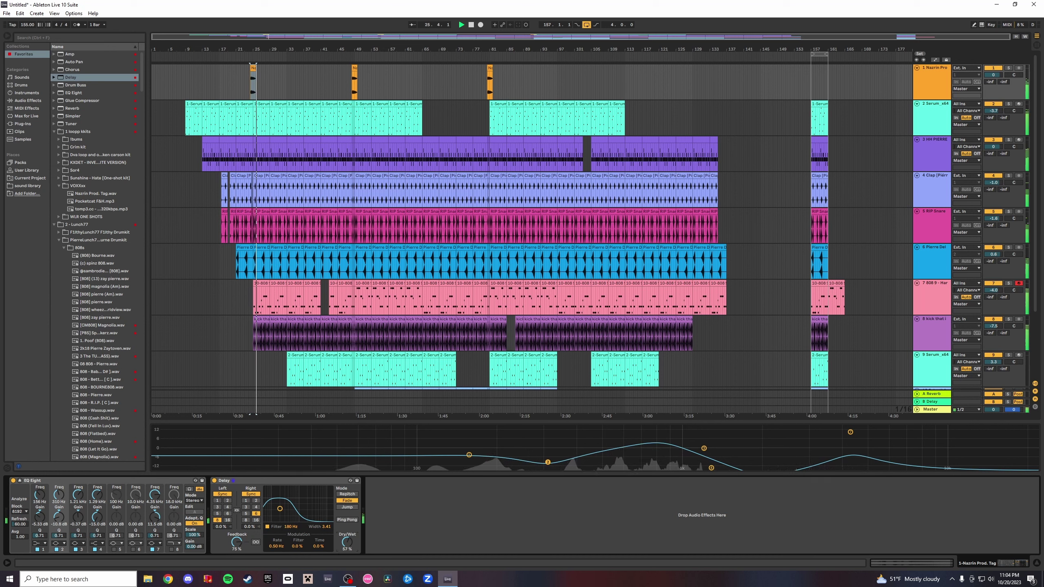
Move the Delay's filter to 402 Hz with a wider band and set its feedback to 60 %, replaying the tag to check.
key(space)
key(space)
mouse_move(280, 509)
mouse_down()
mouse_move(295, 499)
mouse_move(276, 492)
mouse_move(318, 488)
mouse_move(316, 516)
mouse_move(277, 504)
mouse_up()
key(space)
key(space)
key(space)
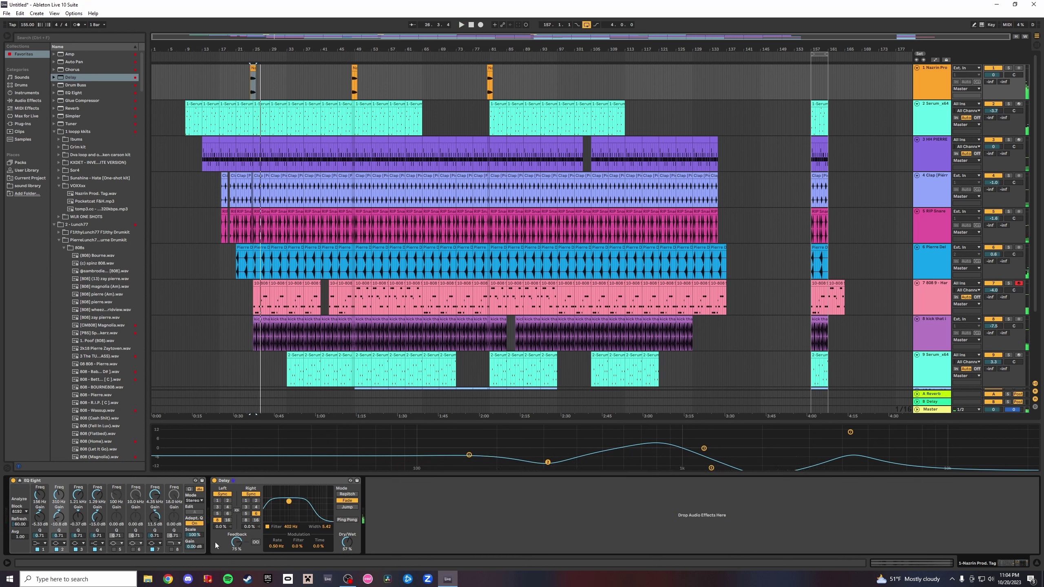
key(space)
drag(237, 542, 237, 545)
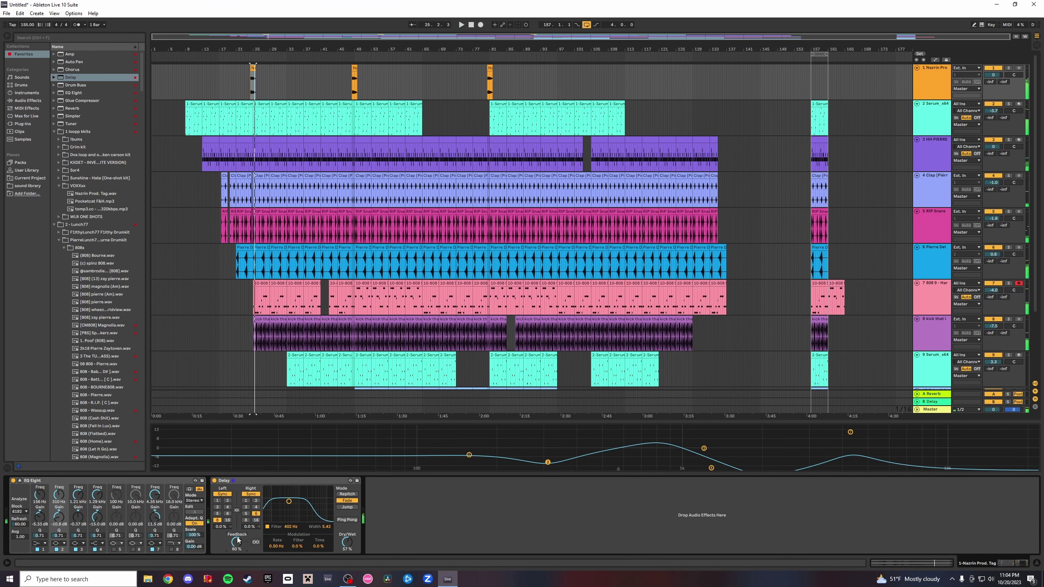
Try different Delay times against the tag and leave the channels unlinked with left at 3 and right at 2.
click(217, 506)
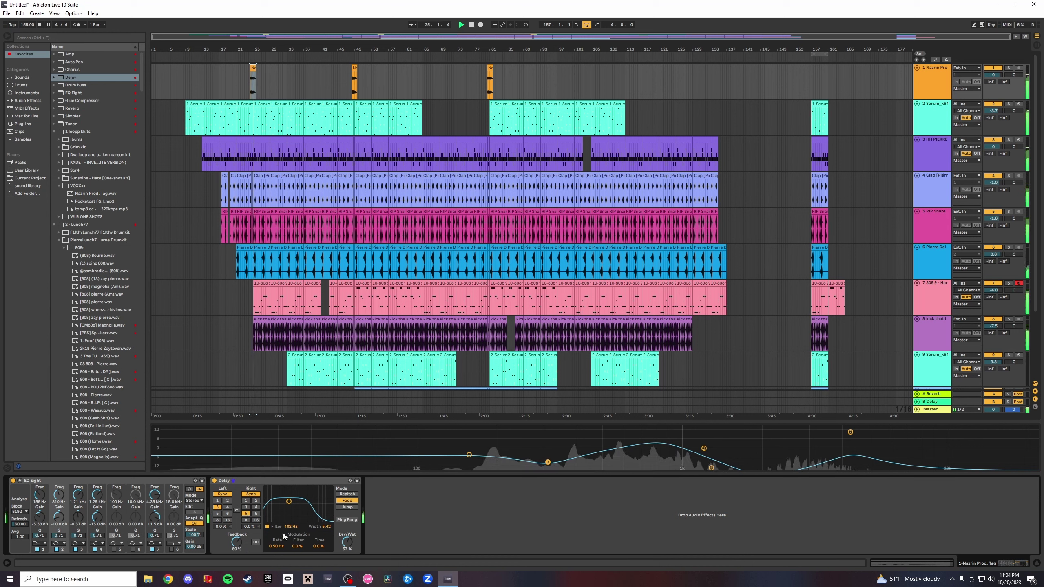
click(218, 514)
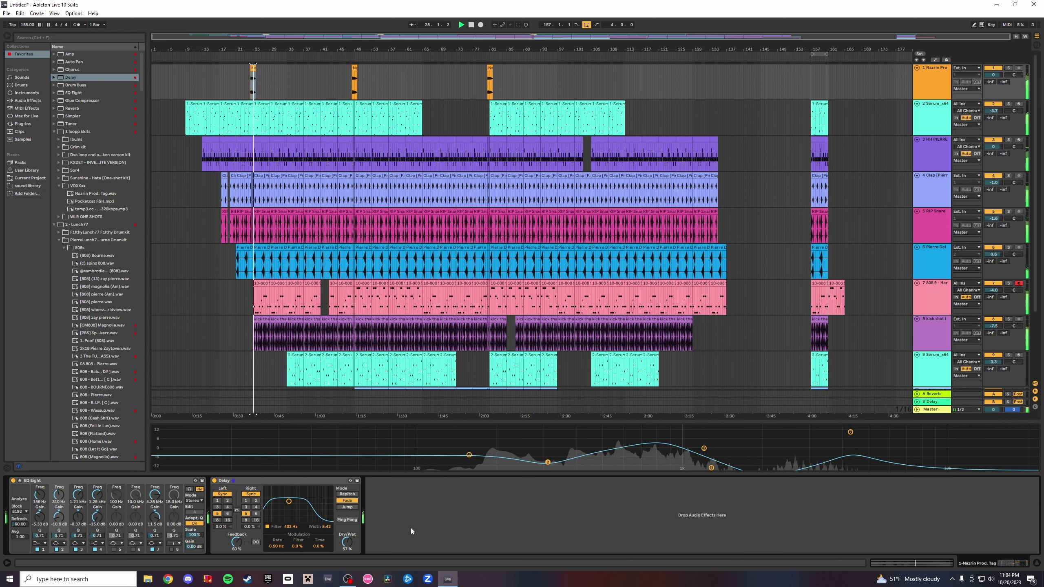
click(246, 521)
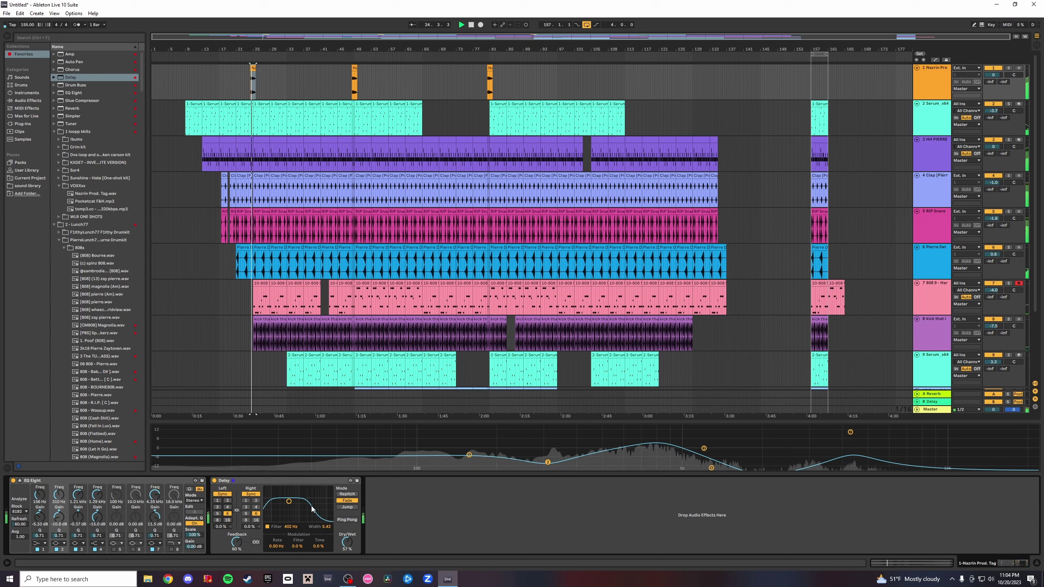
click(228, 500)
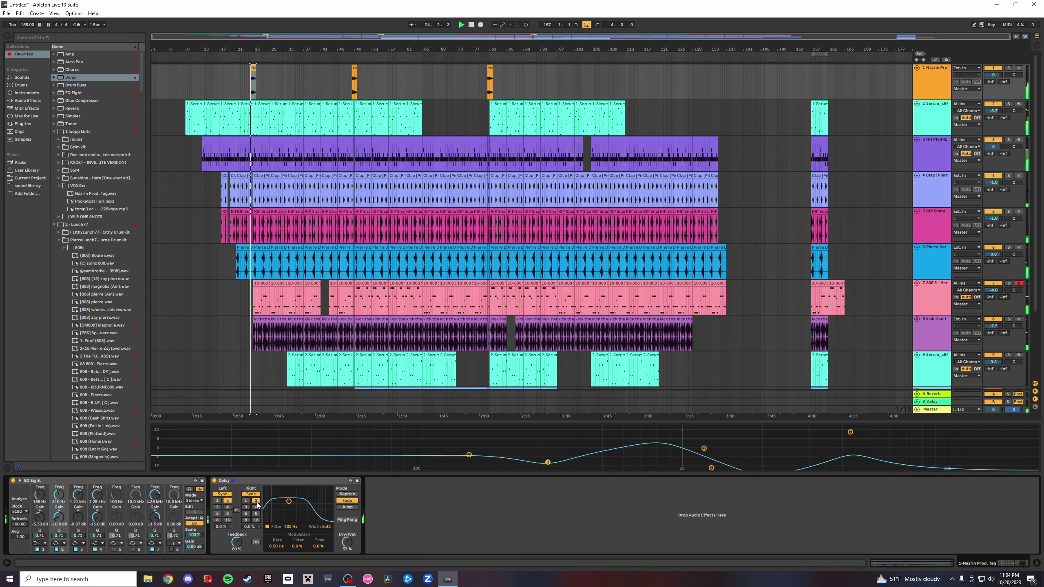
click(238, 511)
click(219, 508)
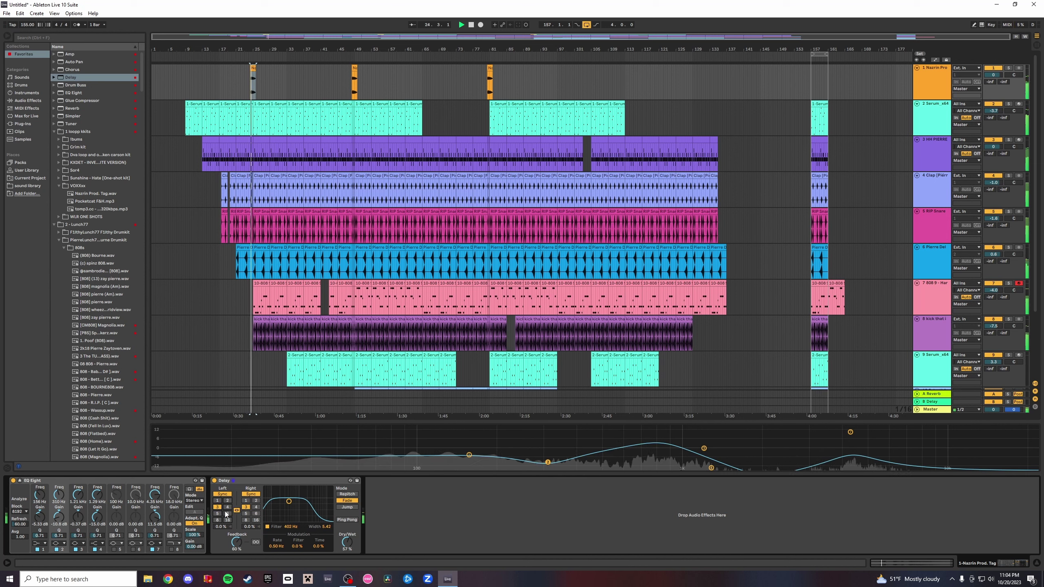
click(237, 510)
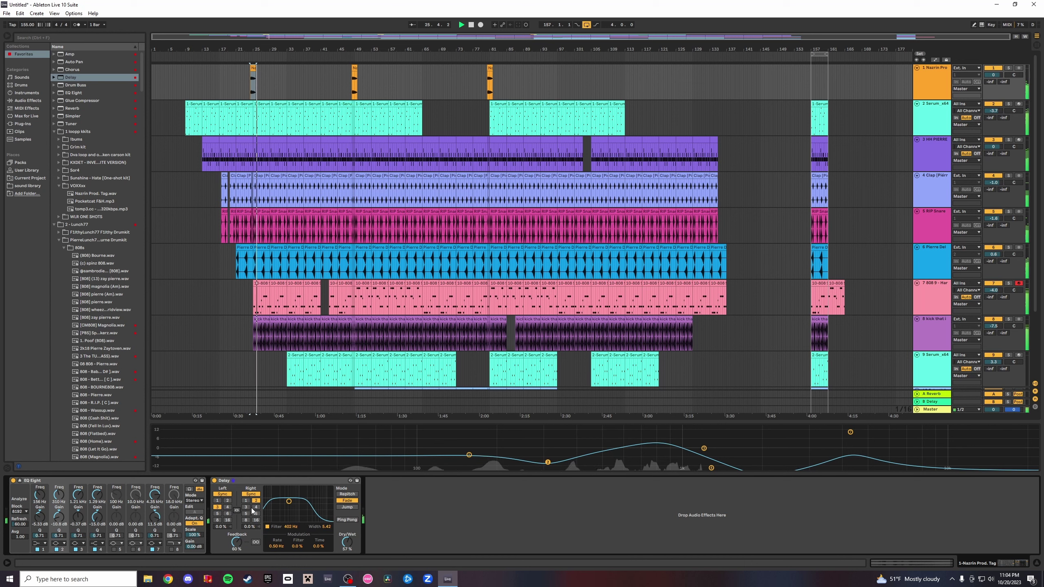
key(space)
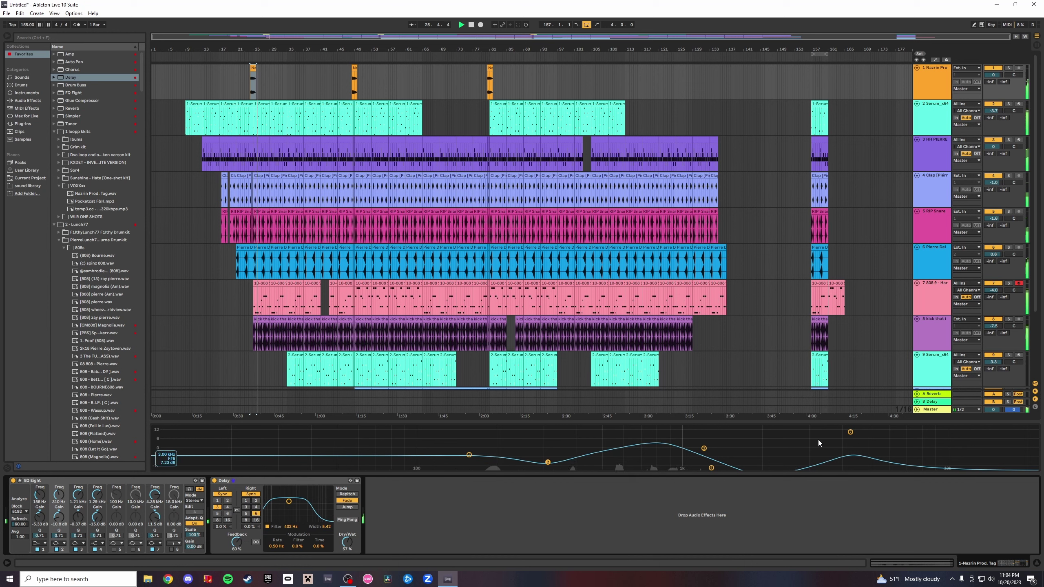
Hide the device view and listen to the delayed tags before bars 25, 49 and 81.
click(1037, 562)
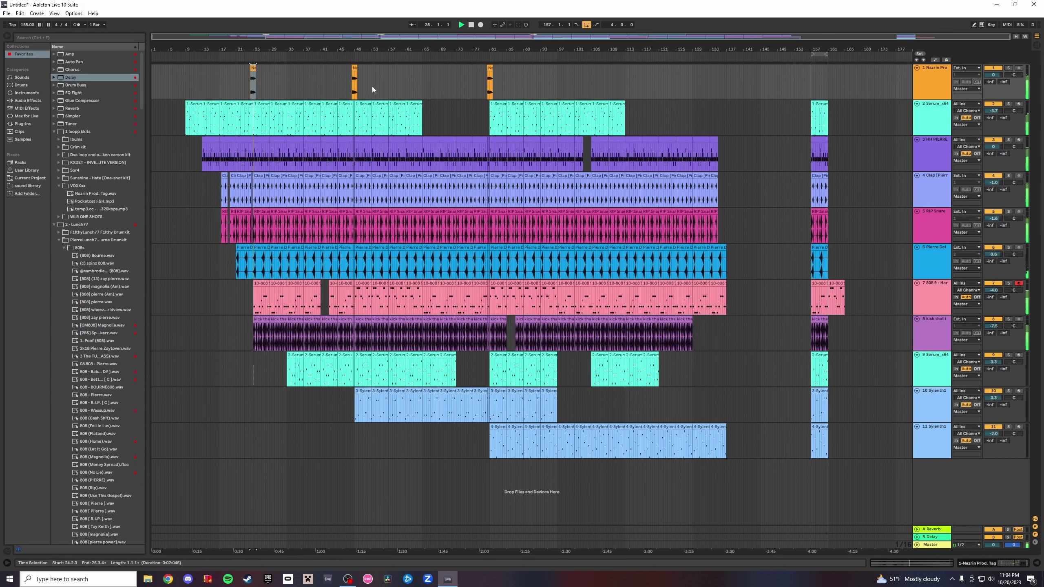
key(space)
drag(234, 49, 346, 71)
key(space)
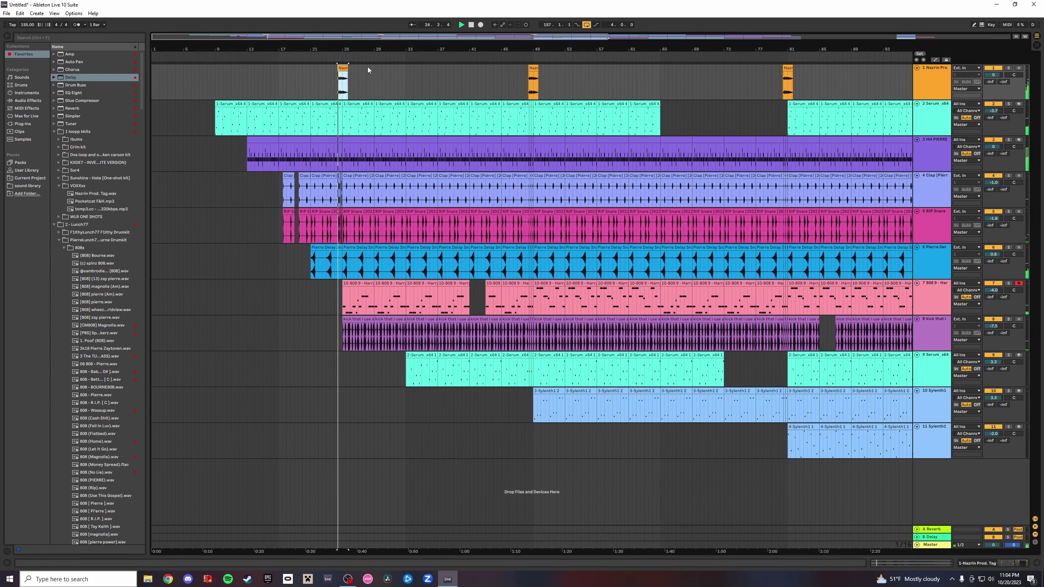
click(525, 58)
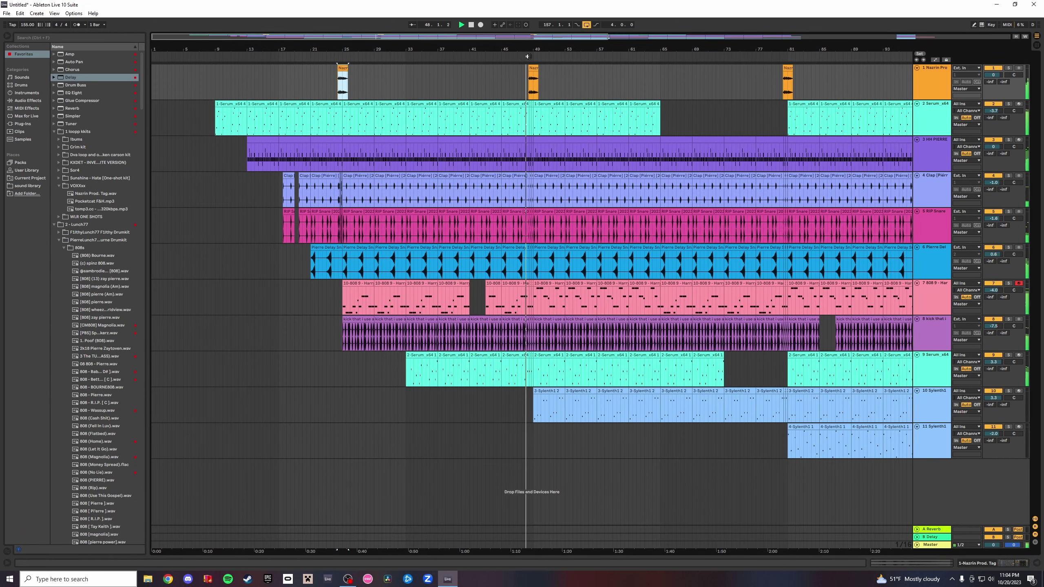
drag(537, 49, 364, 53)
click(489, 68)
key(space)
mouse_move(493, 51)
mouse_down()
mouse_move(499, 76)
mouse_move(524, 88)
mouse_move(524, 68)
mouse_move(493, 51)
mouse_up()
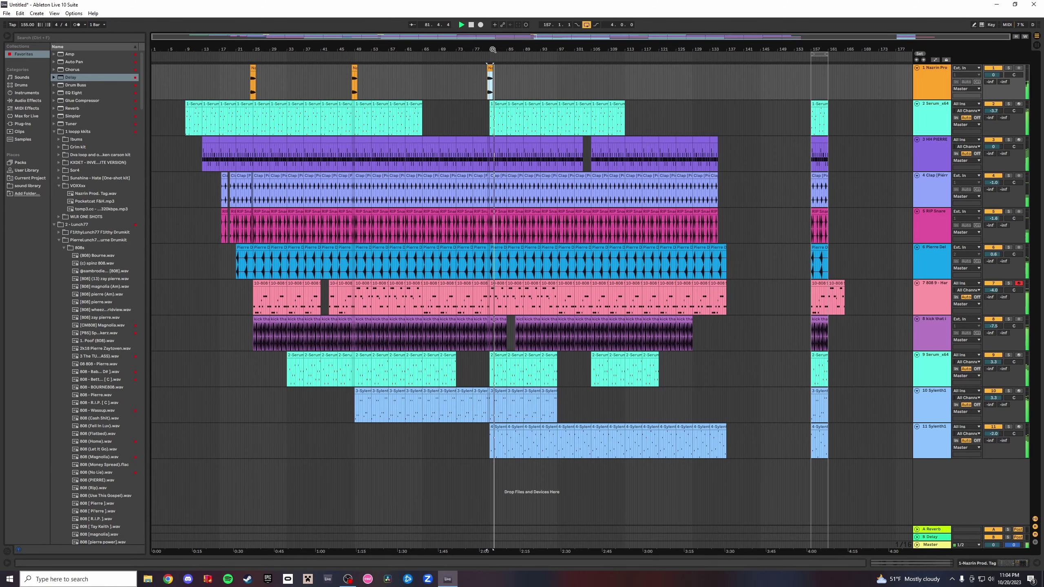
Place the insert marker at 9.1.1, where the first Serum clip begins, and play from there.
drag(186, 51, 329, 93)
click(348, 84)
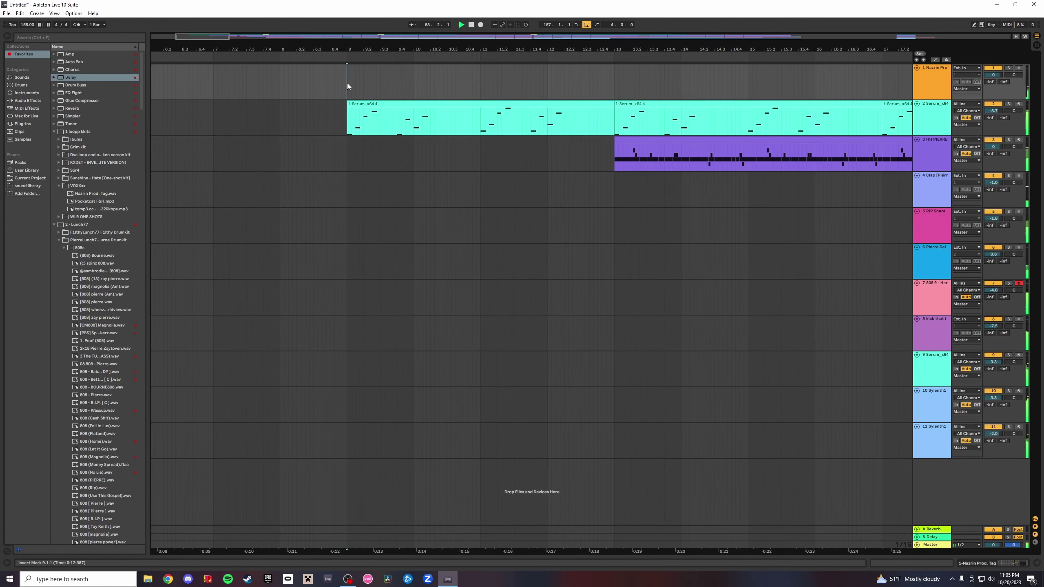
mouse_move(346, 49)
mouse_down()
mouse_move(391, 85)
mouse_move(186, 51)
mouse_up()
key(space)
key(space)
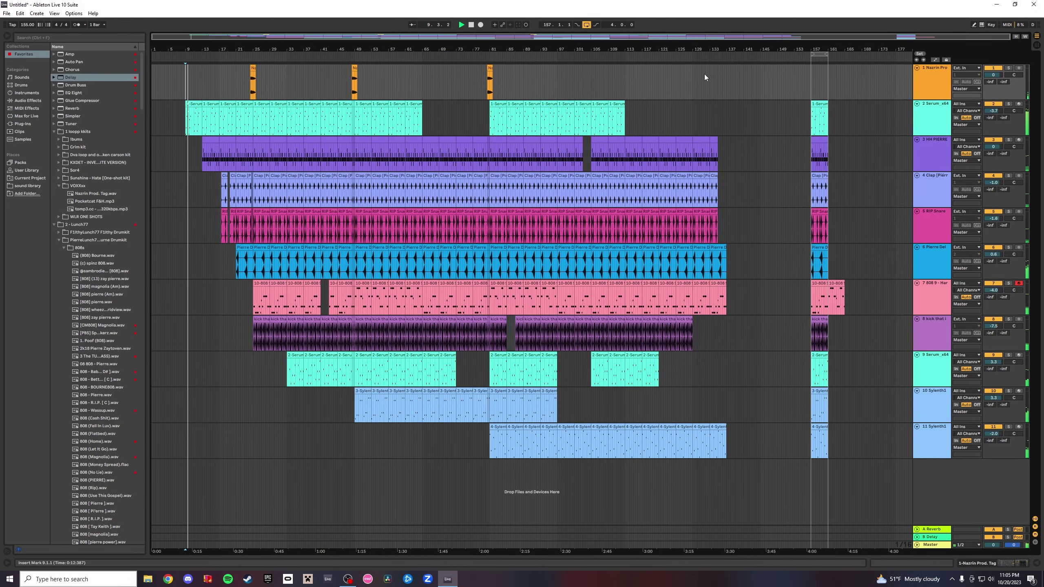
Extend the selection across all eleven tracks from bar 9 to bar 139, leaving two bars after the outro.
drag(725, 51, 657, 71)
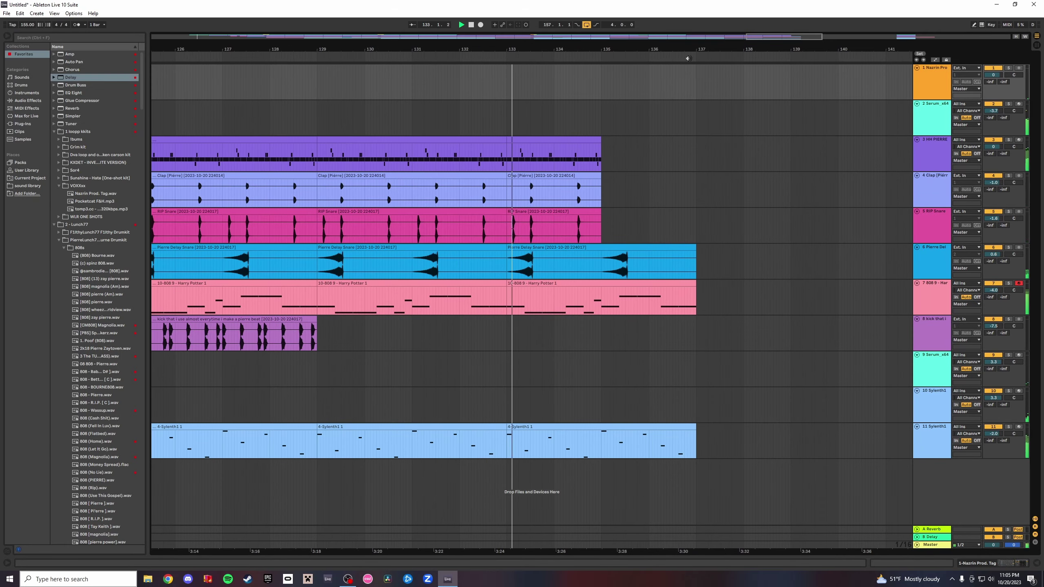
drag(492, 59, 614, 173)
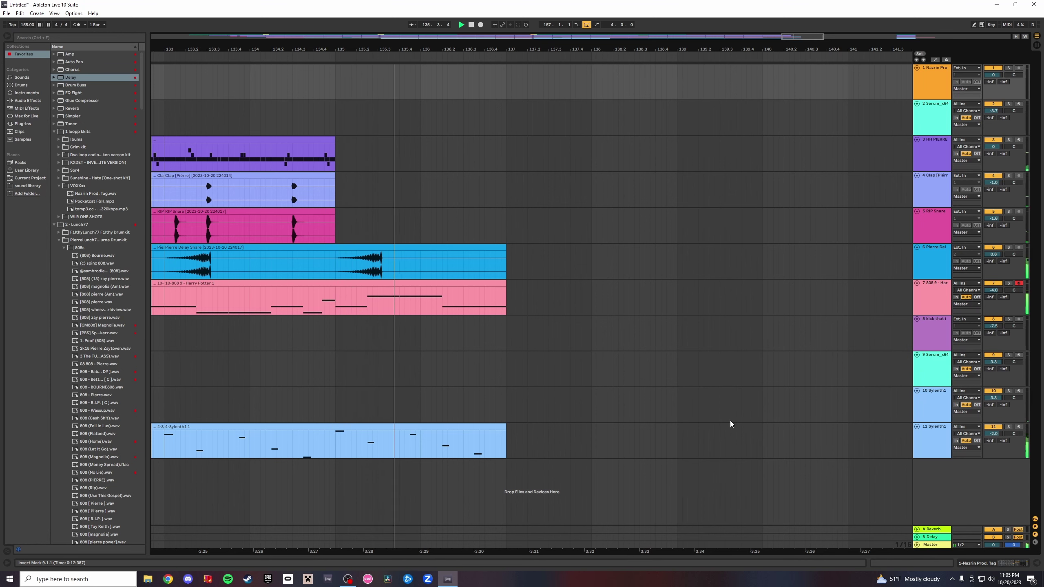
shift+click(679, 442)
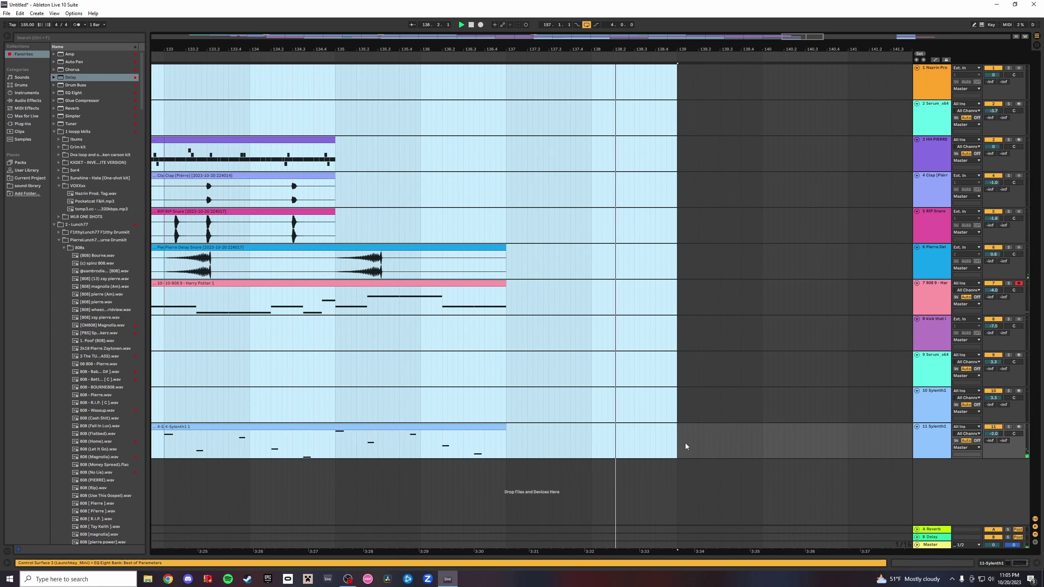
key(space)
drag(689, 50, 736, 48)
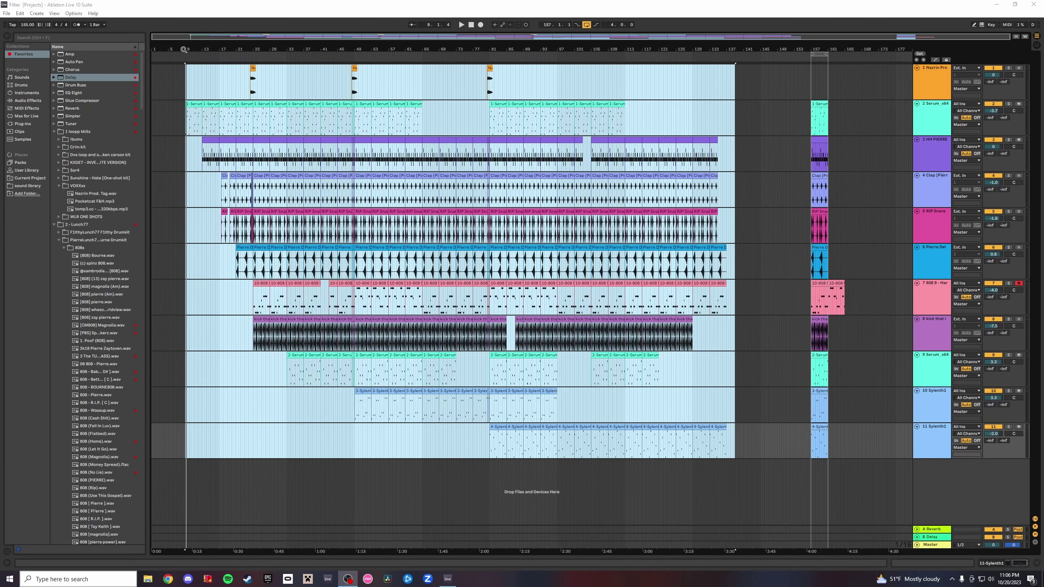
Play the full arrangement from bar 9 to review the finished beat.
drag(182, 52, 234, 49)
key(space)
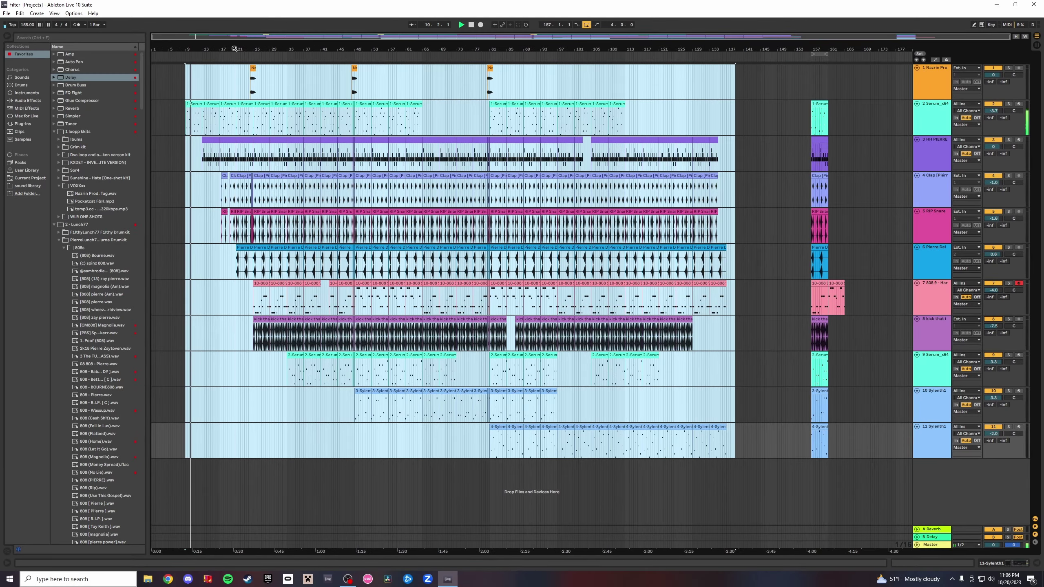